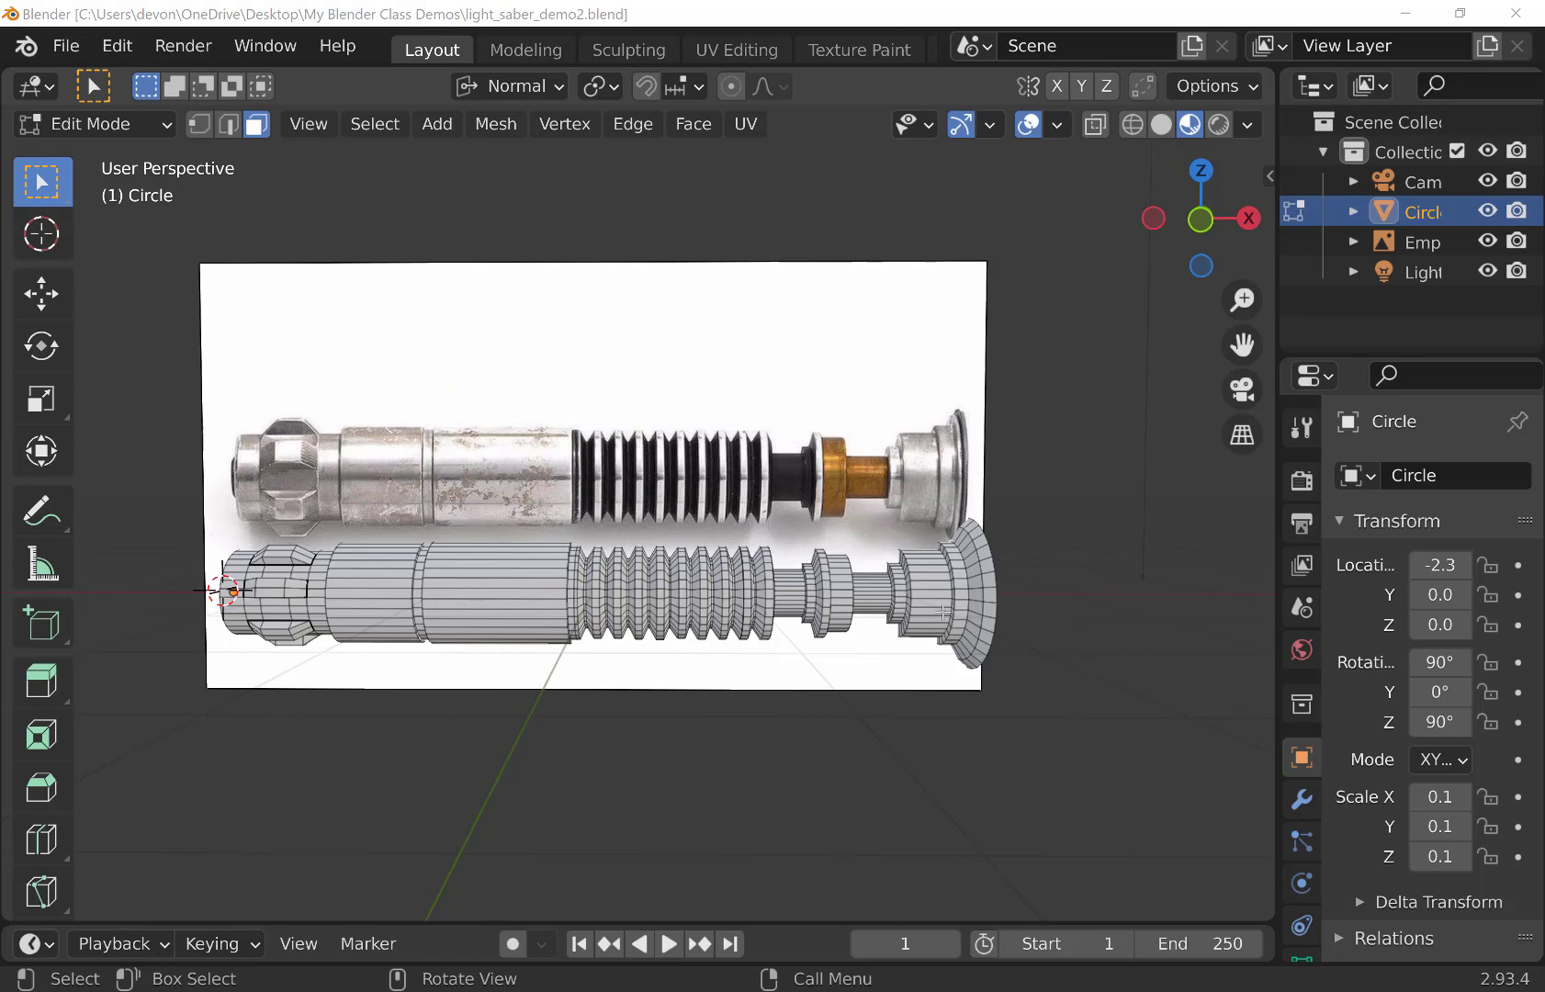
Widen the Properties editor and show the material settings of the lightsaber mesh
scroll(941, 610, "up", 1)
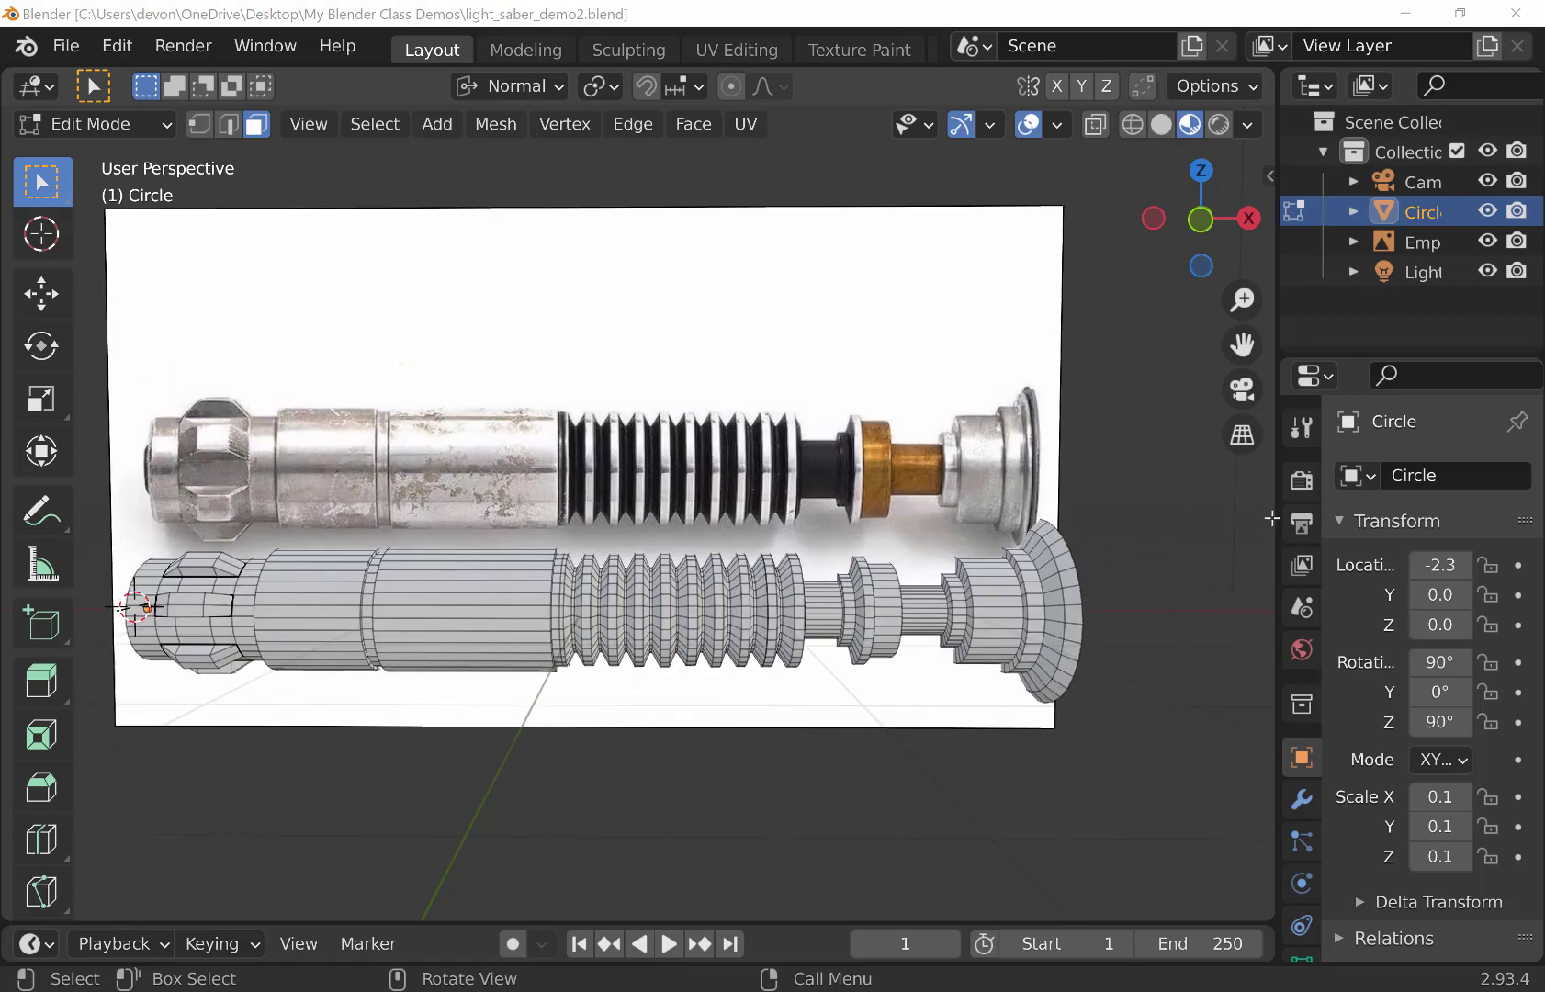
left_click_drag(1276, 516, 1182, 529)
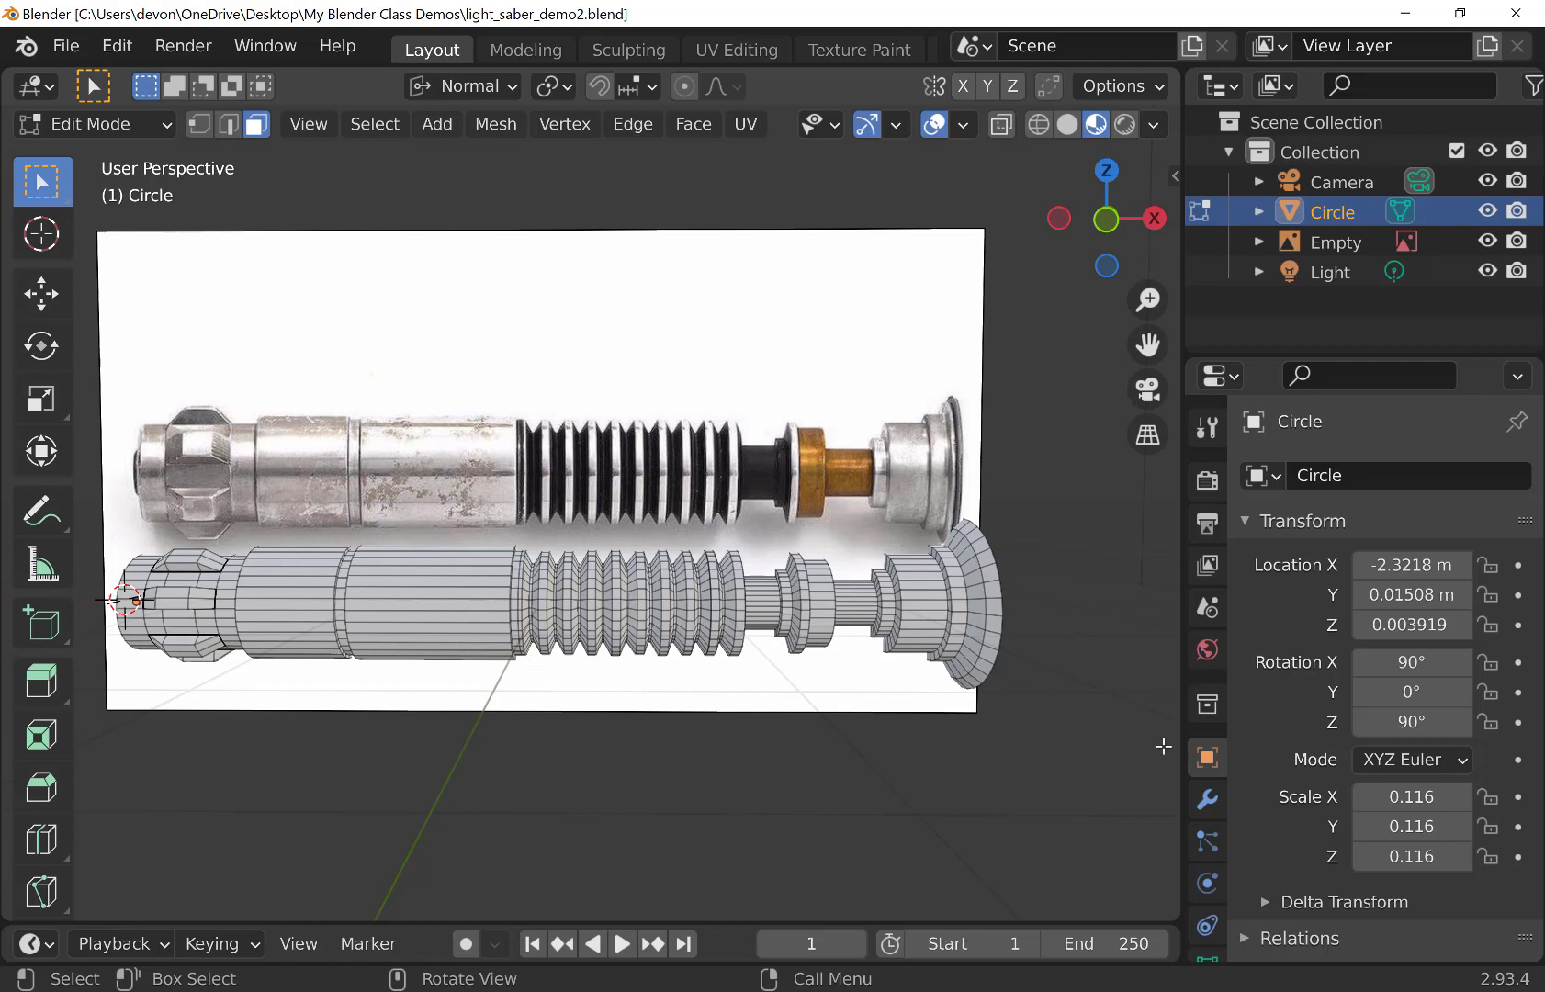
scroll(1245, 781, "down", 4)
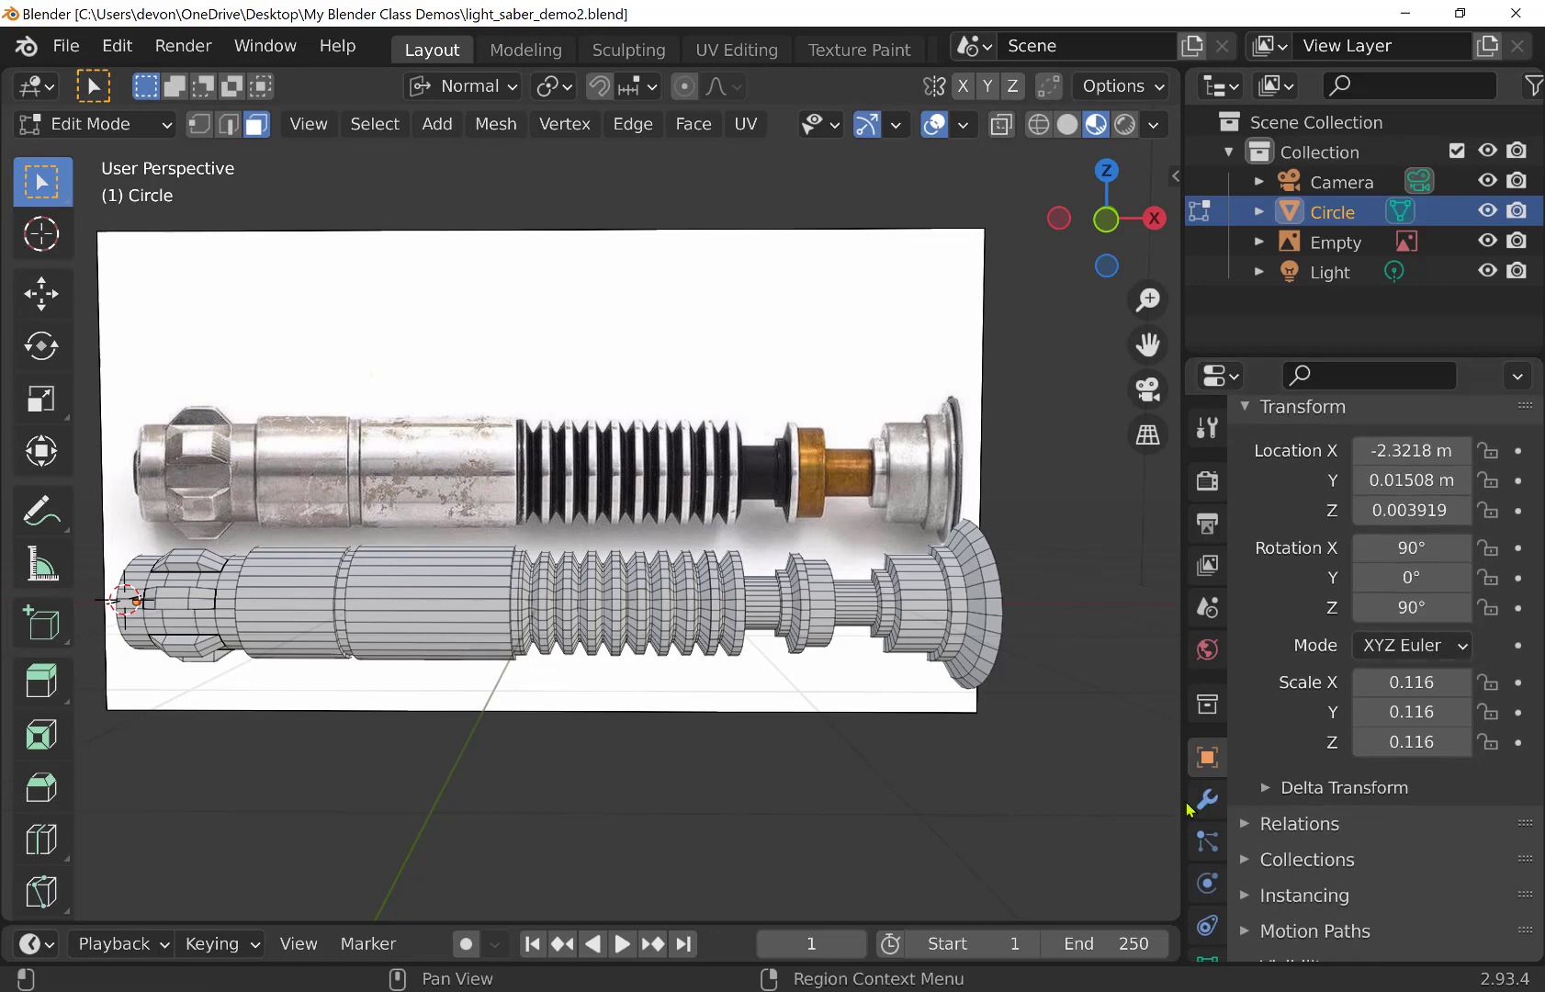
left_click_drag(1183, 666, 1093, 664)
scroll(1167, 797, "down", 3)
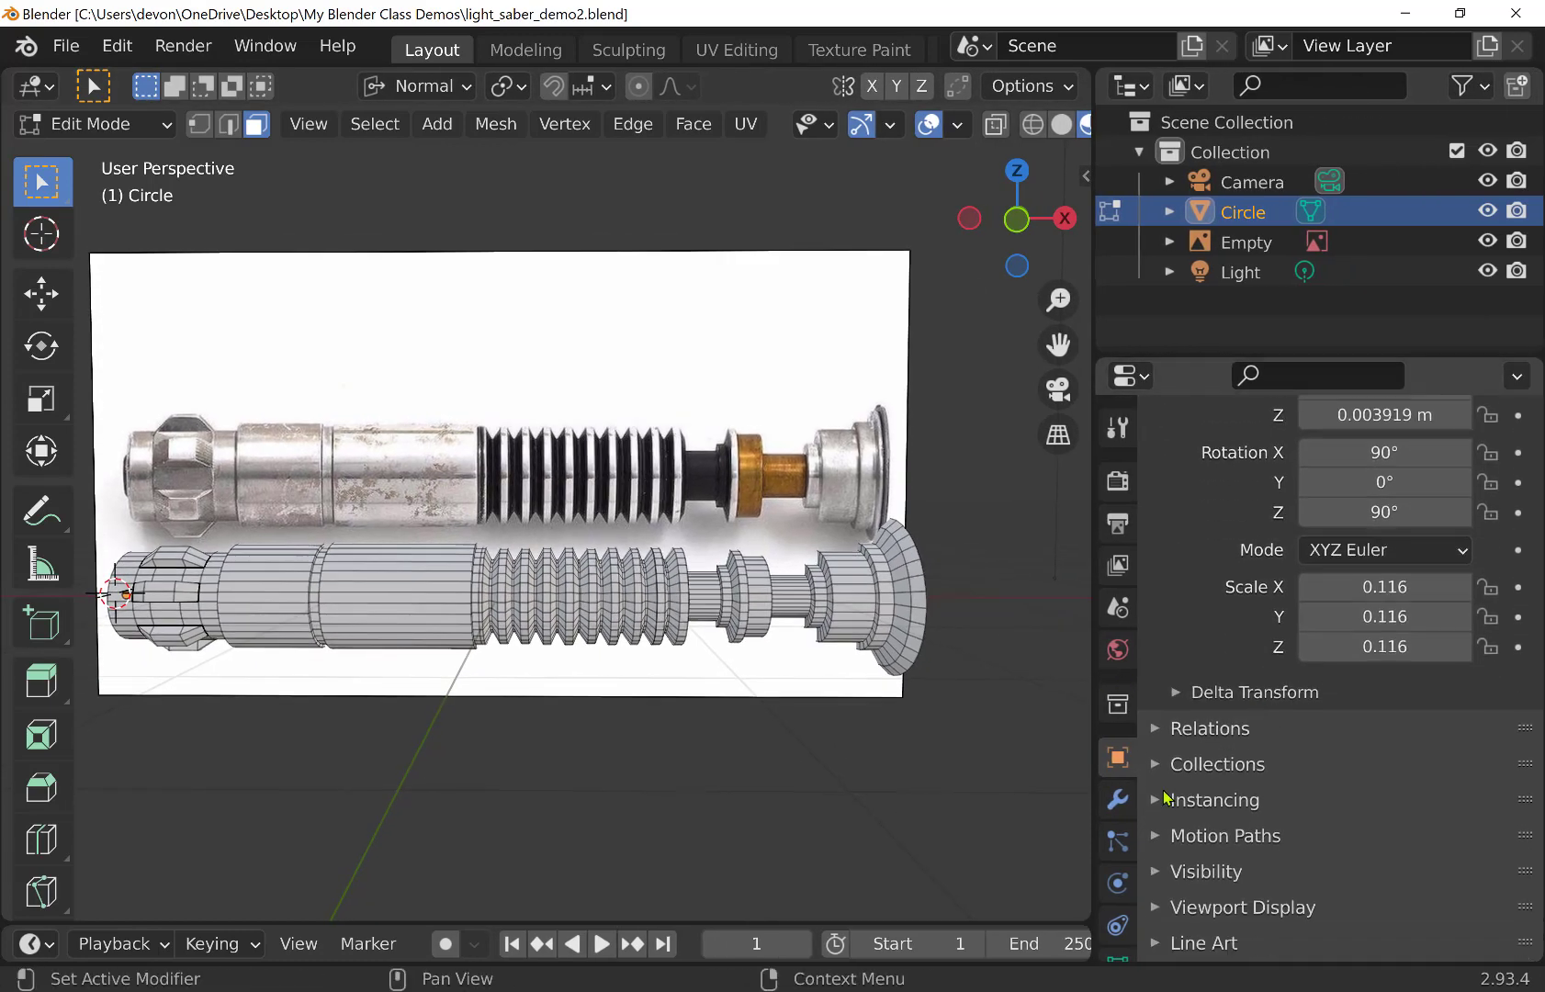
scroll(1112, 841, "down", 2)
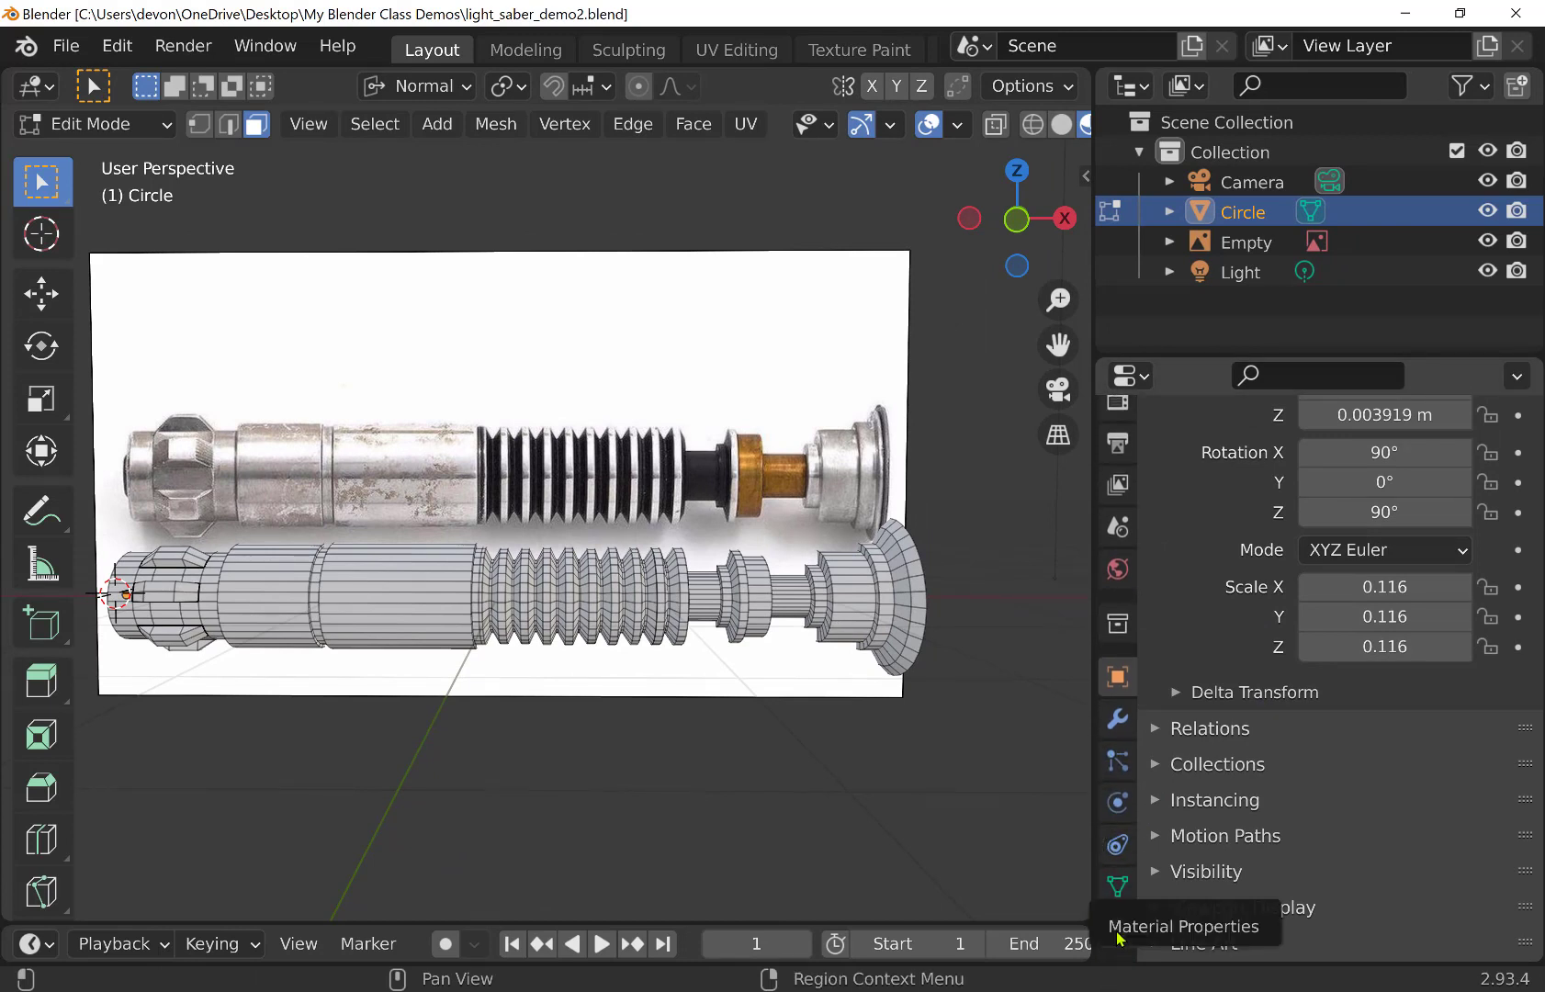
left_click(1118, 928)
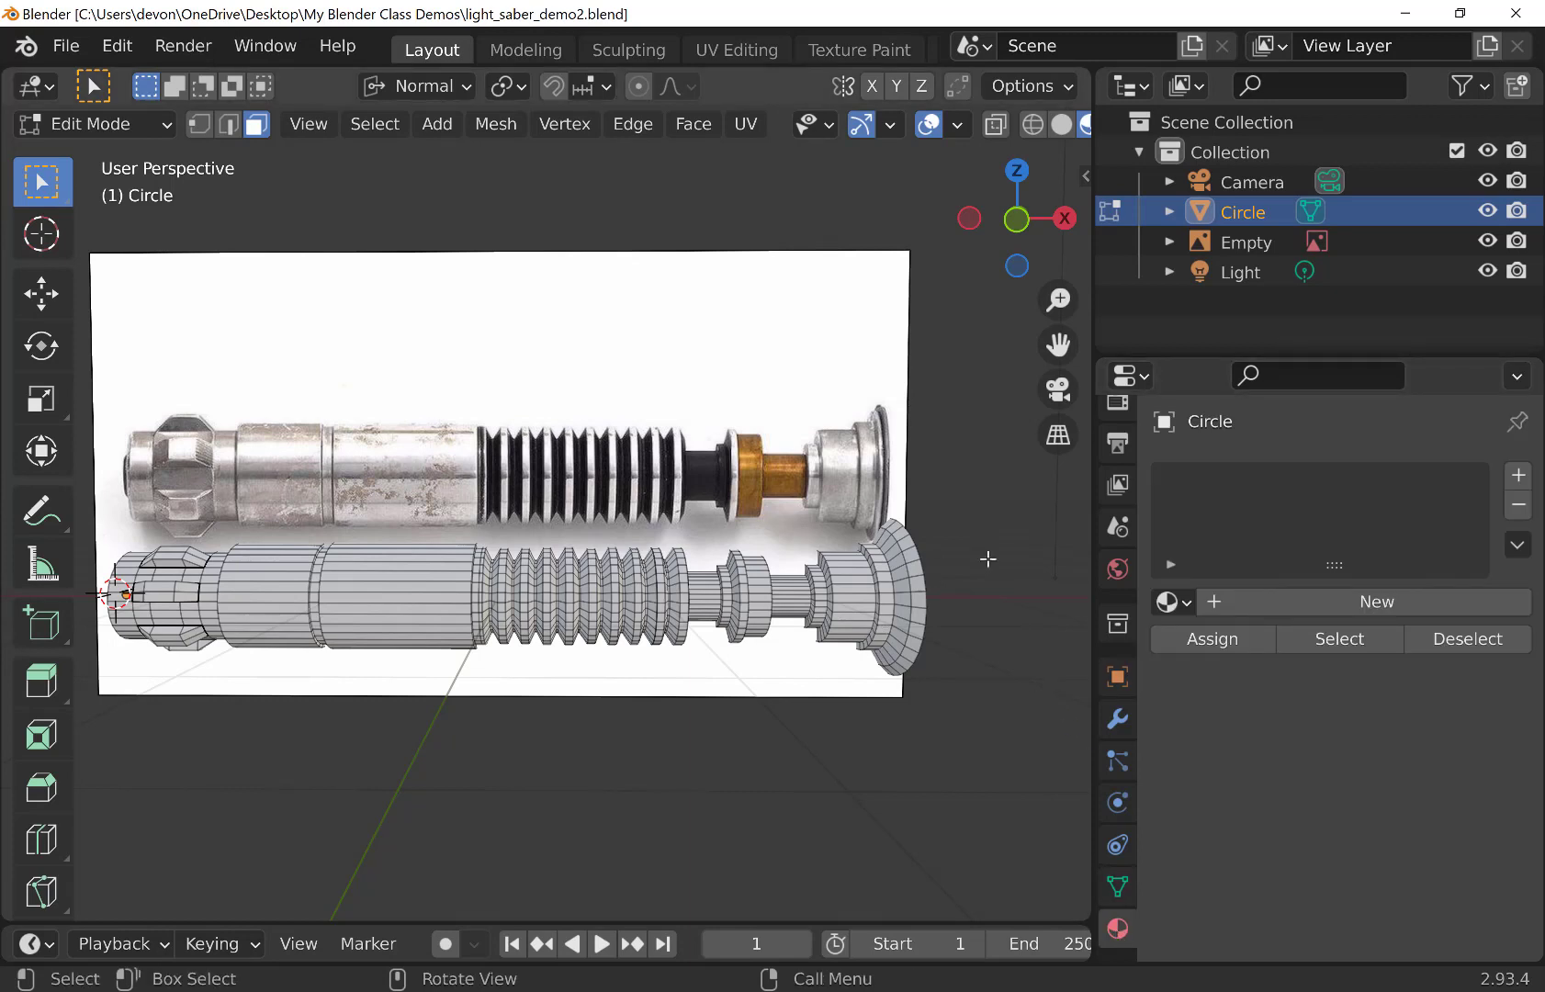
Switch the lightsaber mesh to Object Mode with the whole hilt selected
left_click(138, 126)
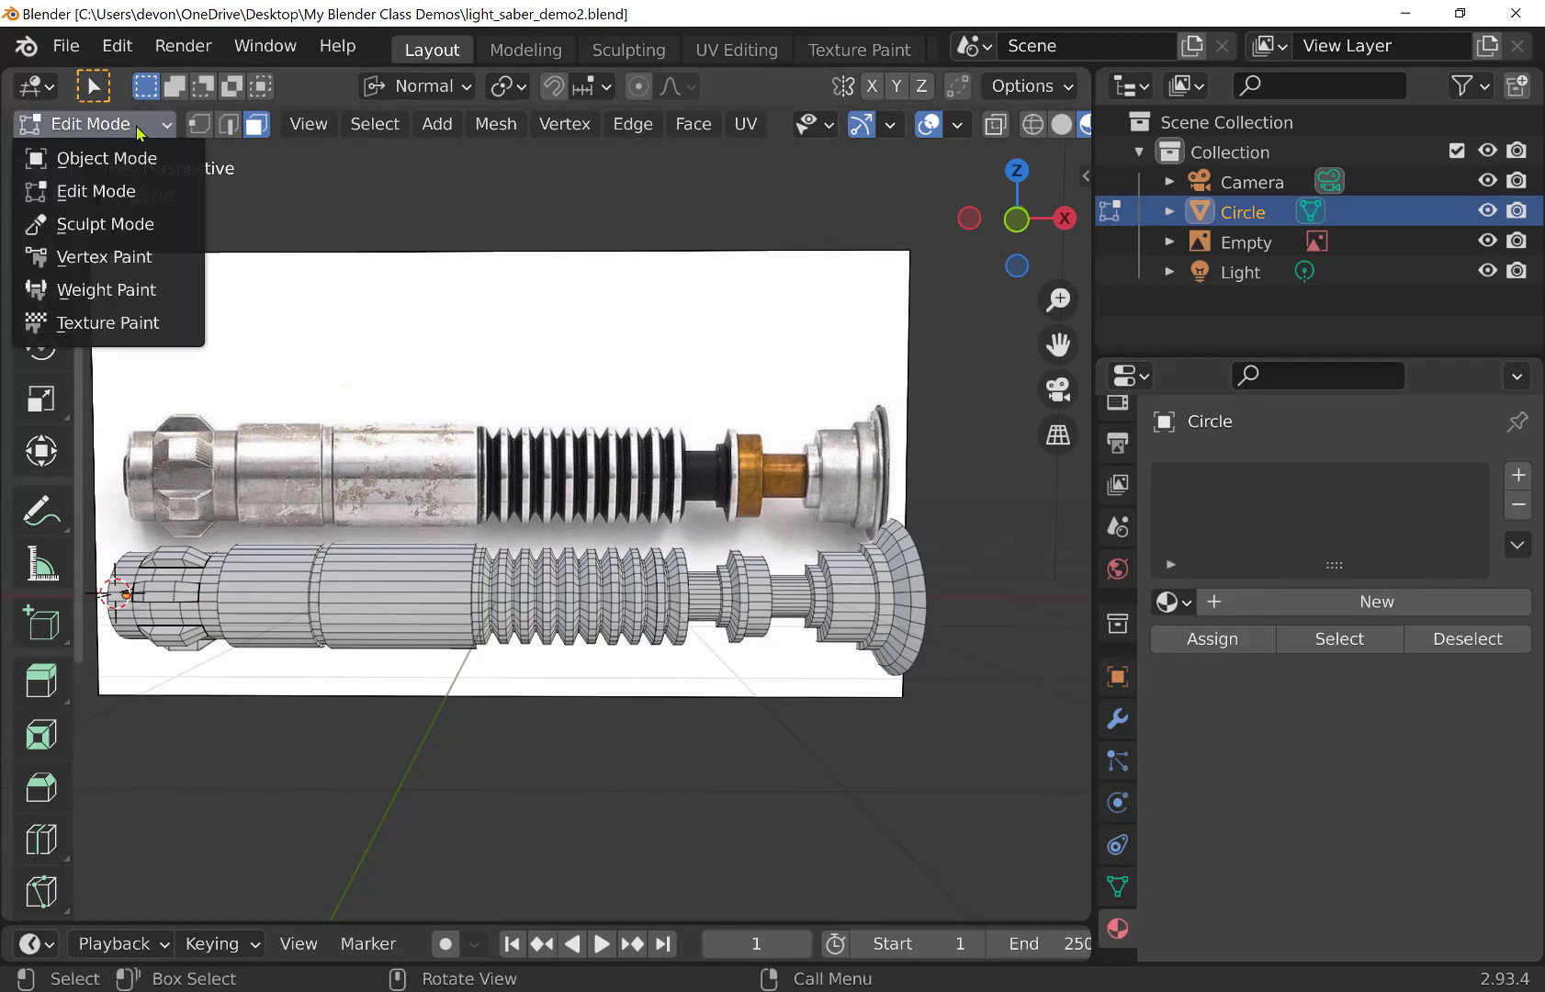
left_click(127, 157)
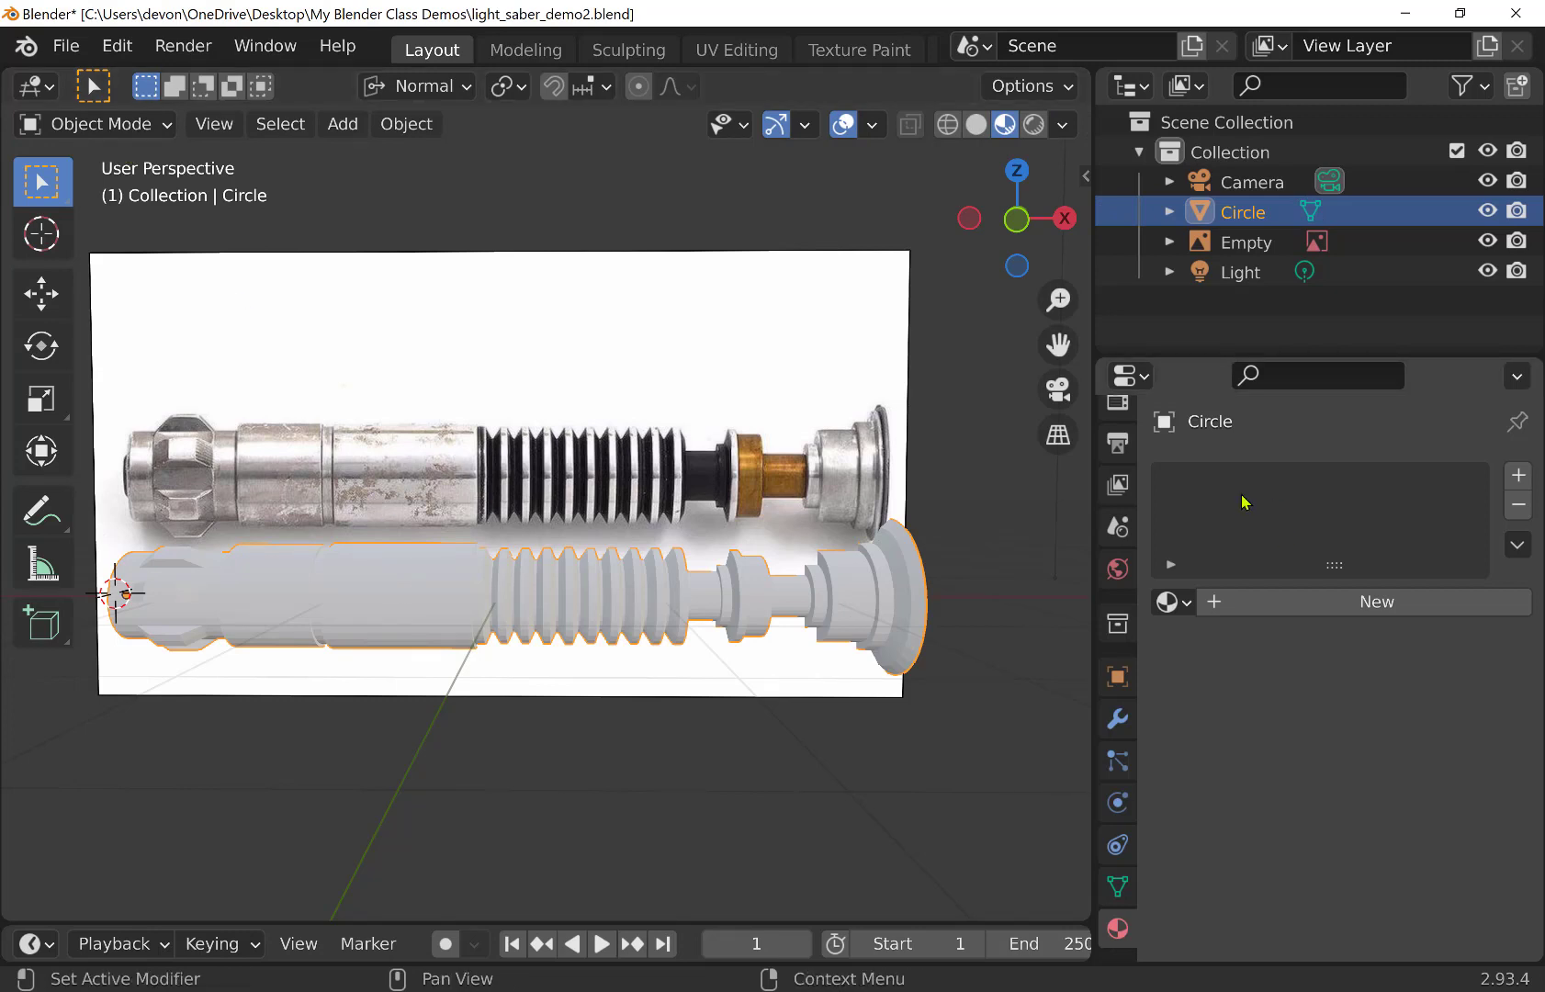
left_click(584, 635)
left_click(625, 611)
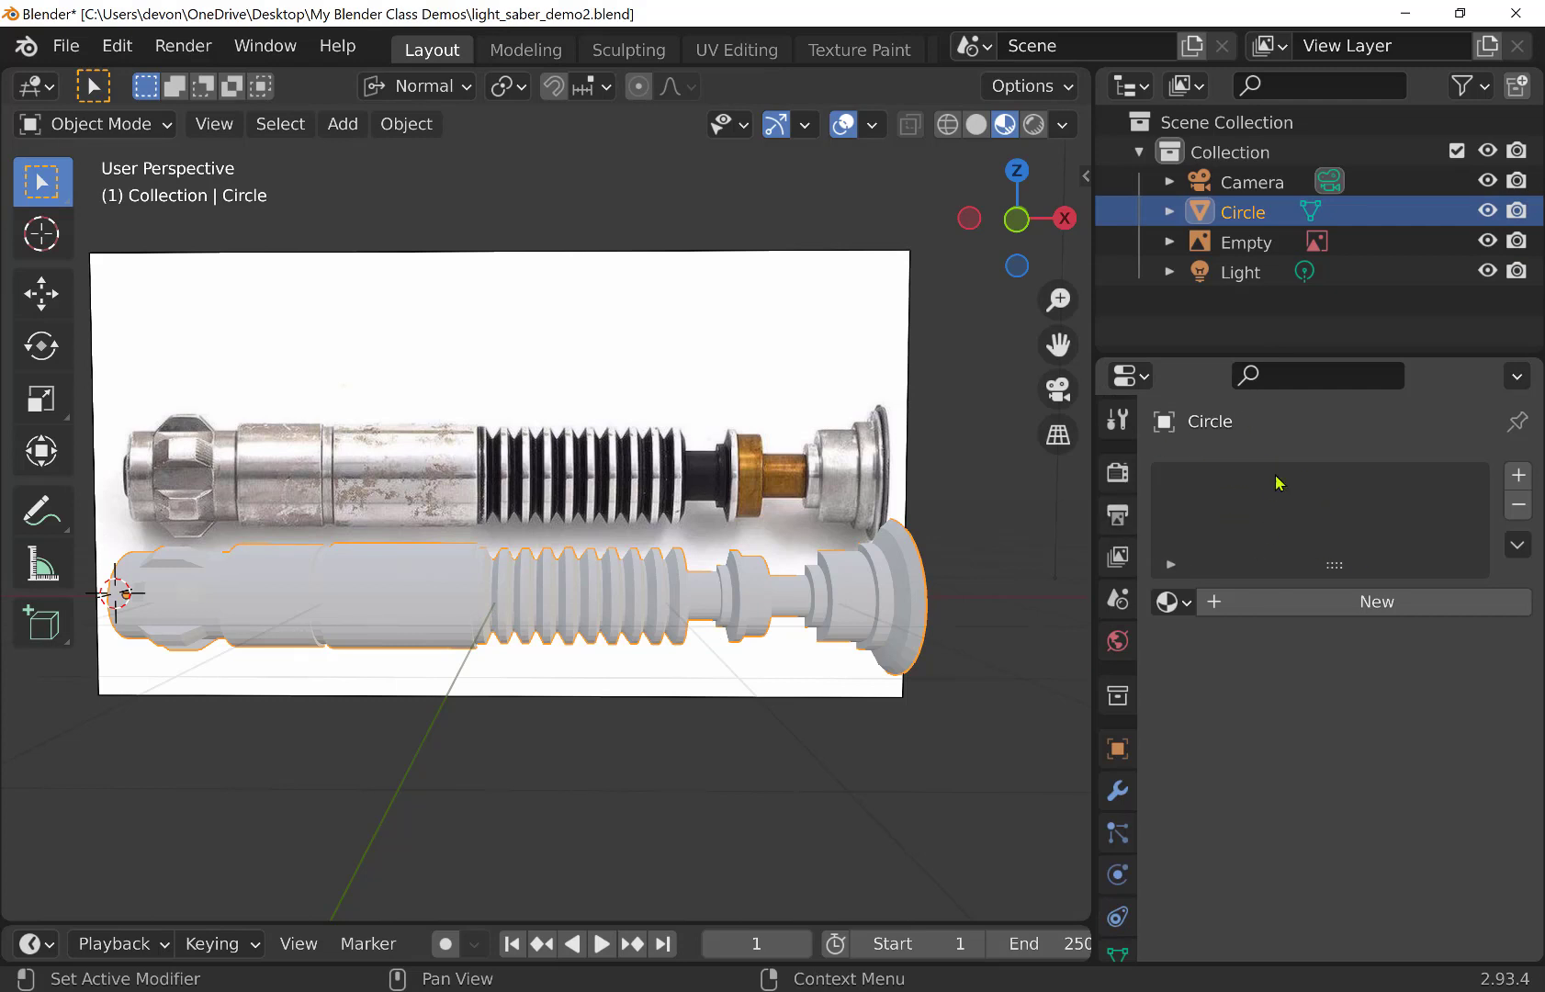
Create a new material on the lightsaber and name it "silver"
left_click(1519, 475)
left_click(1336, 606)
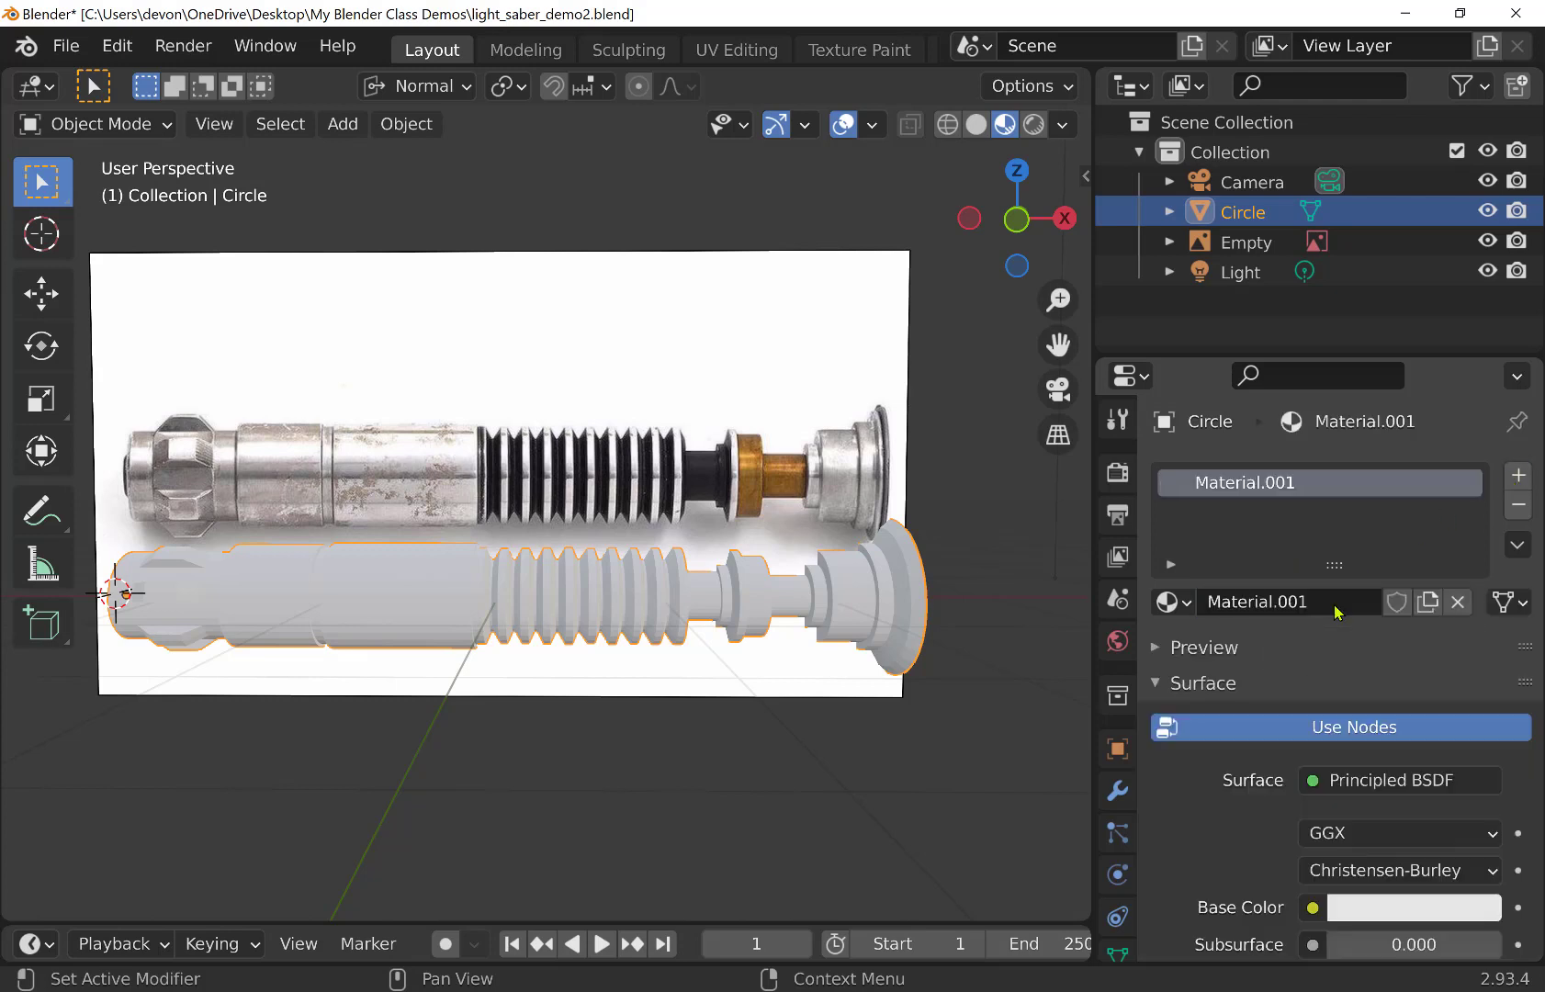
double_click(1218, 481)
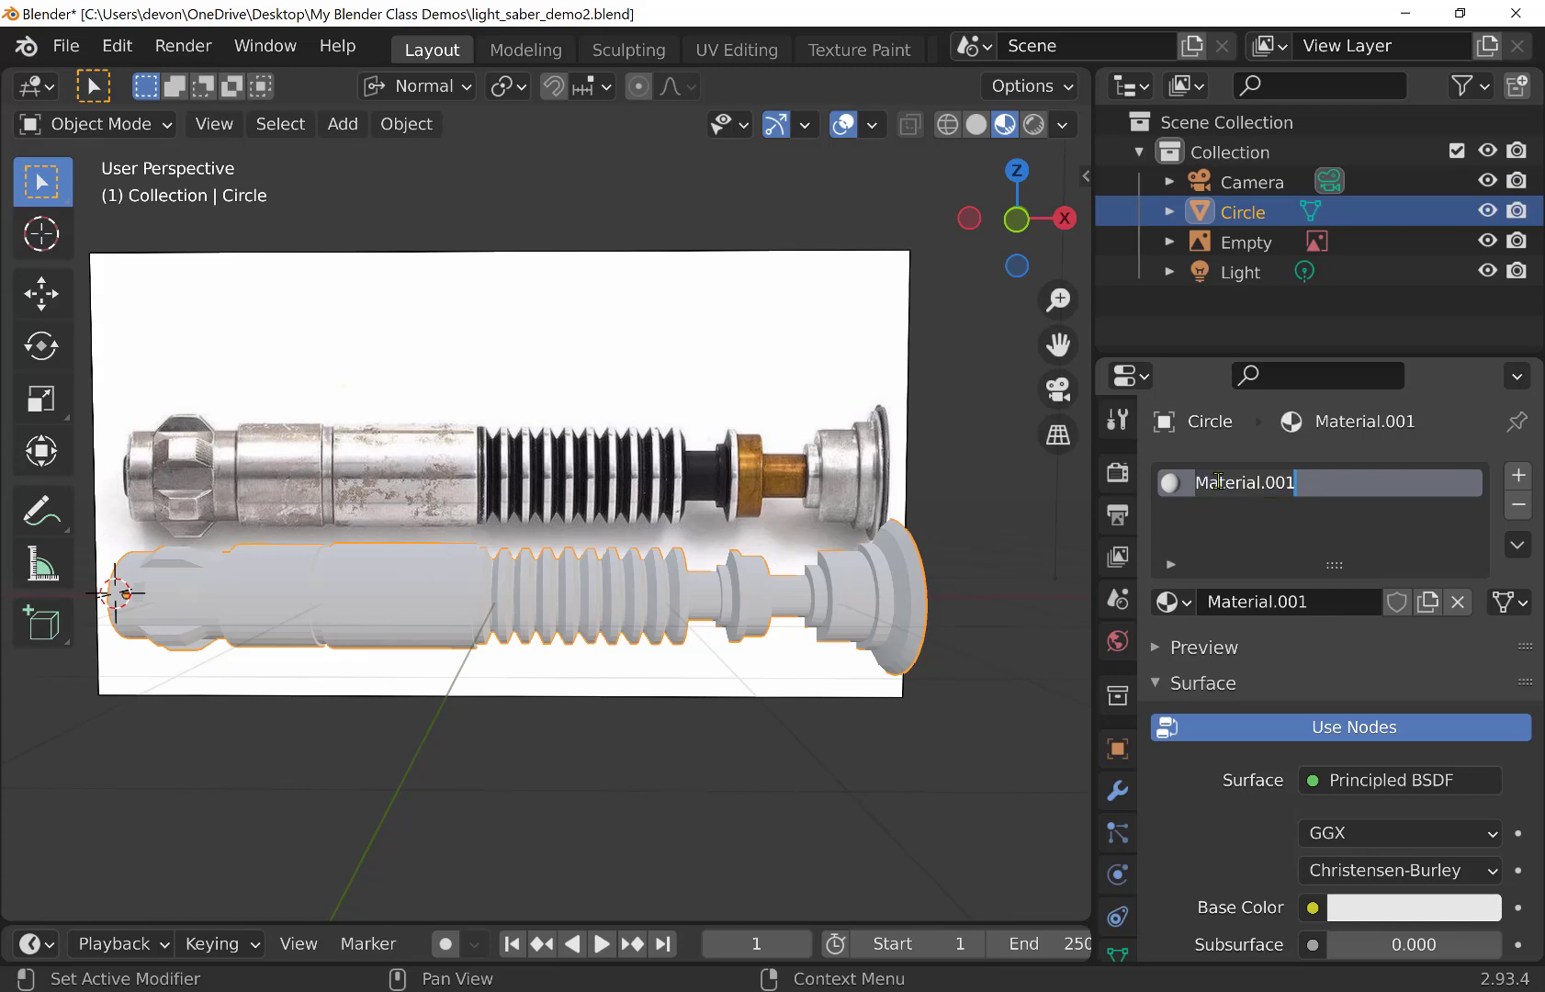
type("silver")
key("Return")
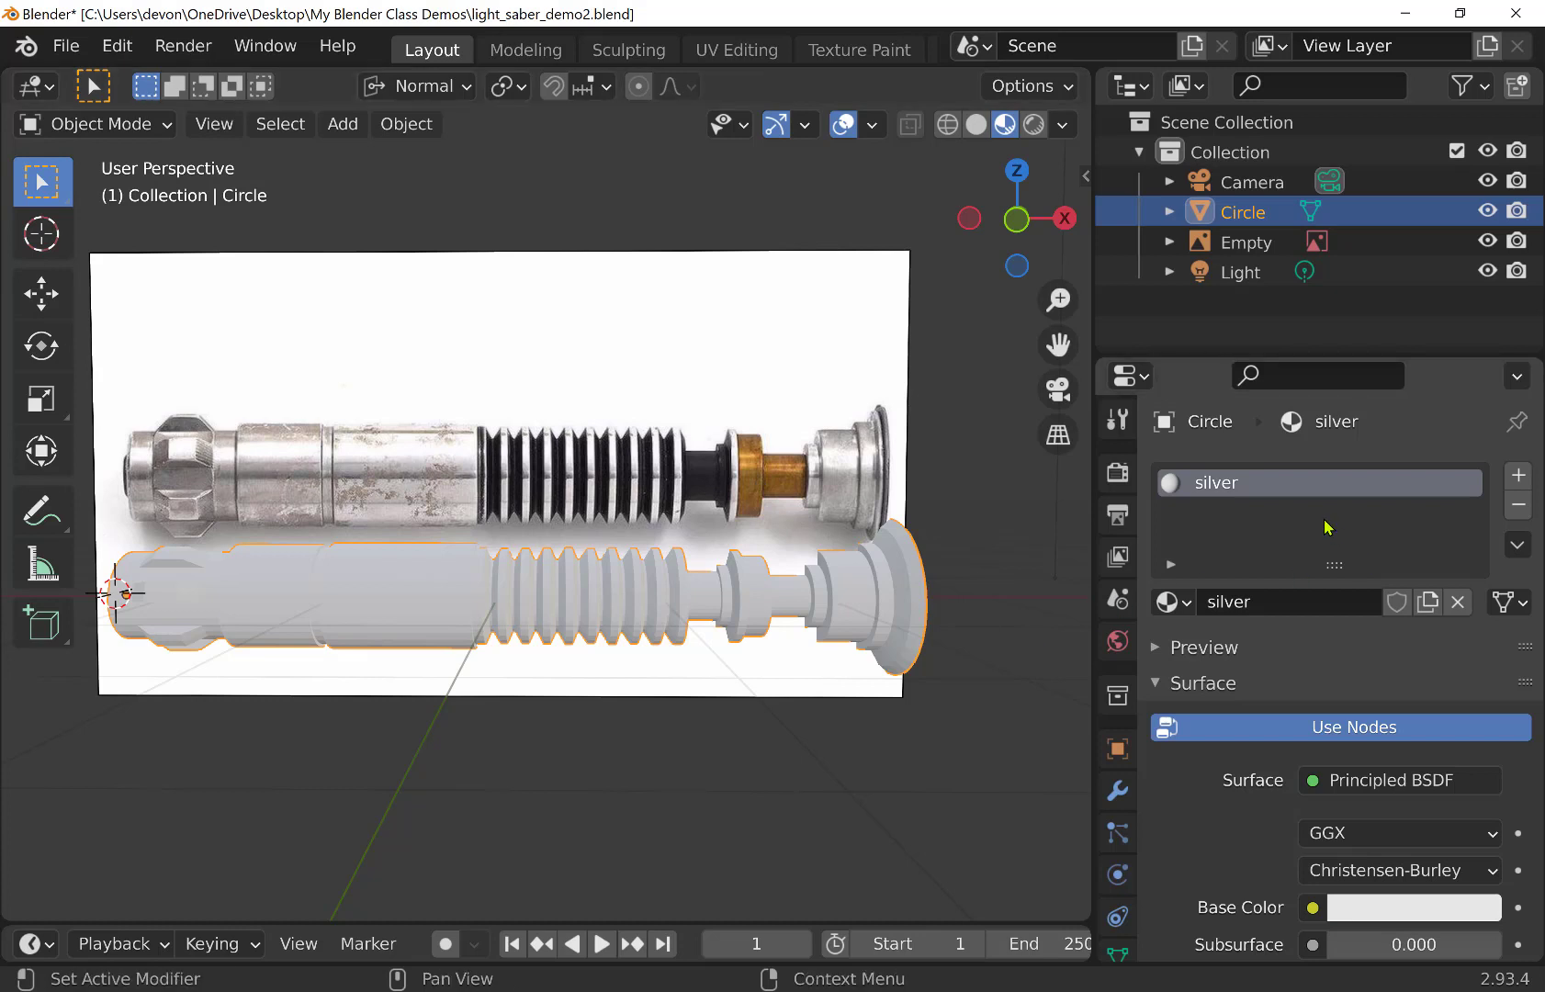
Brighten the silver material's base color to nearly pure white
scroll(1373, 701, "down", 1)
scroll(1376, 703, "down", 2)
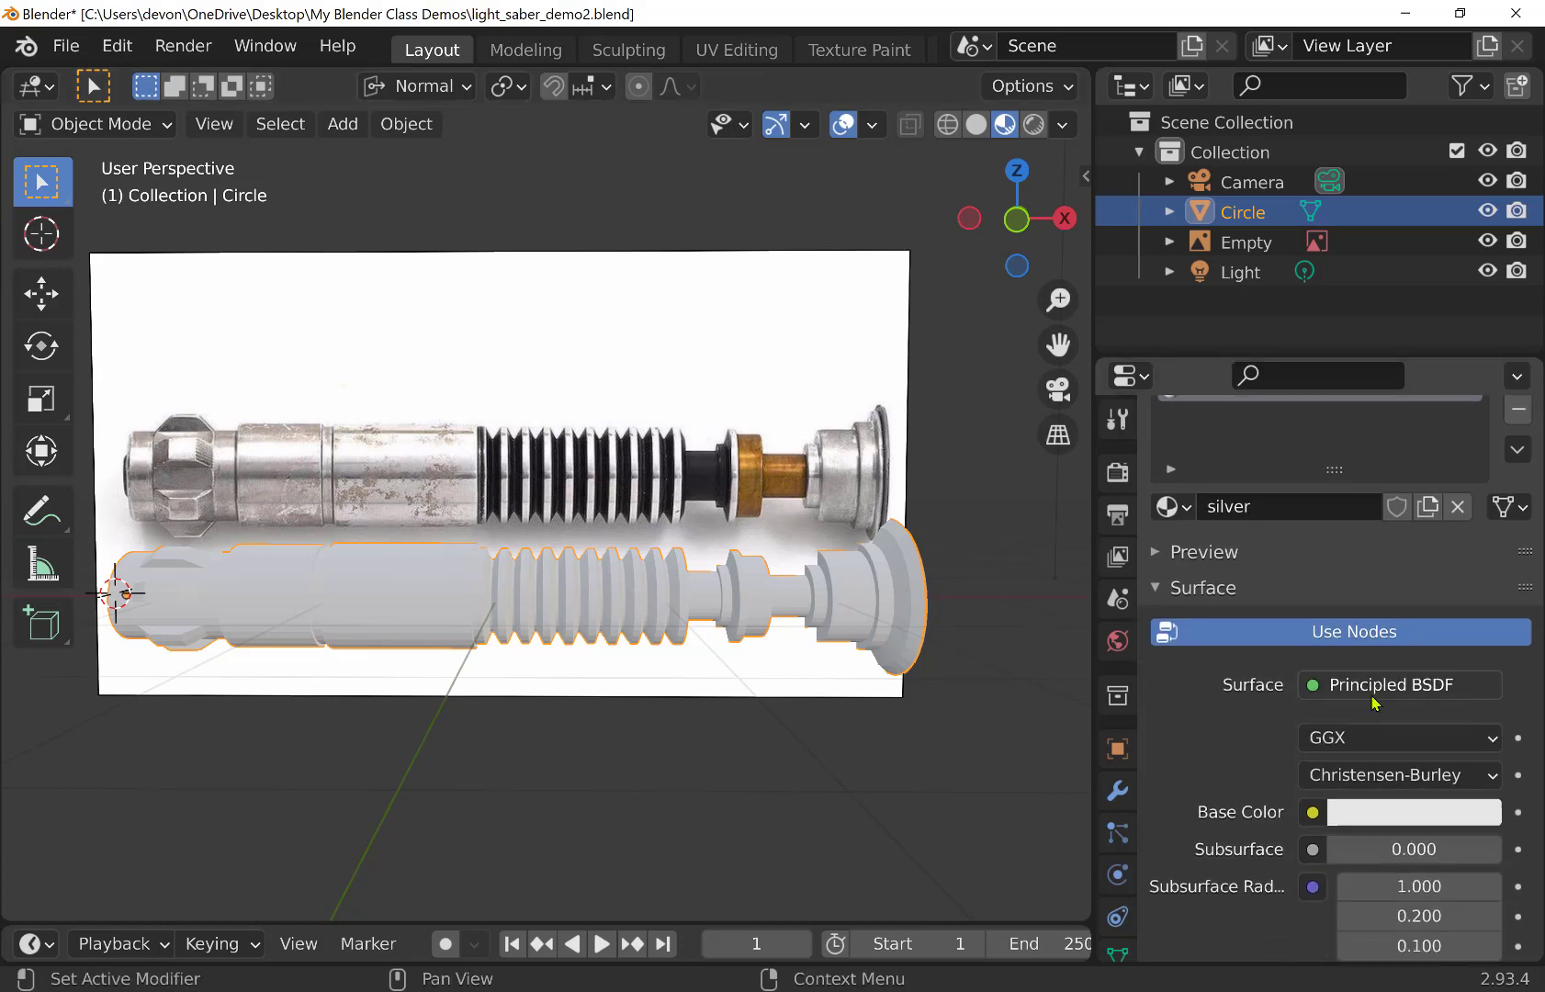
scroll(1346, 663, "down", 2)
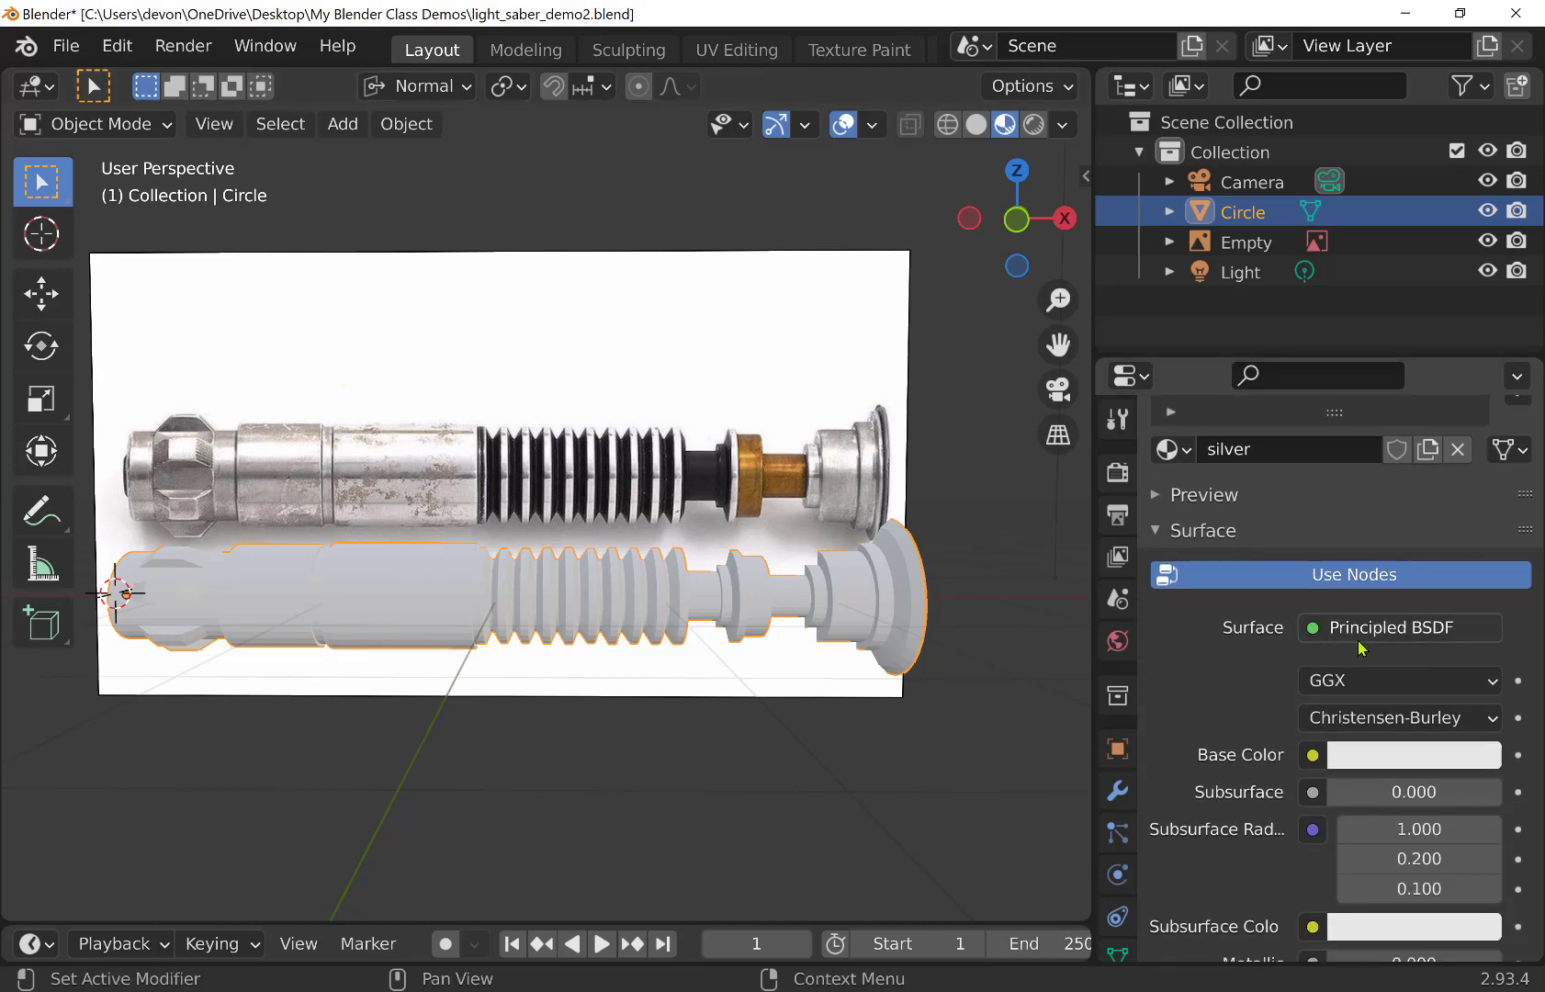
scroll(1452, 651, "down", 5)
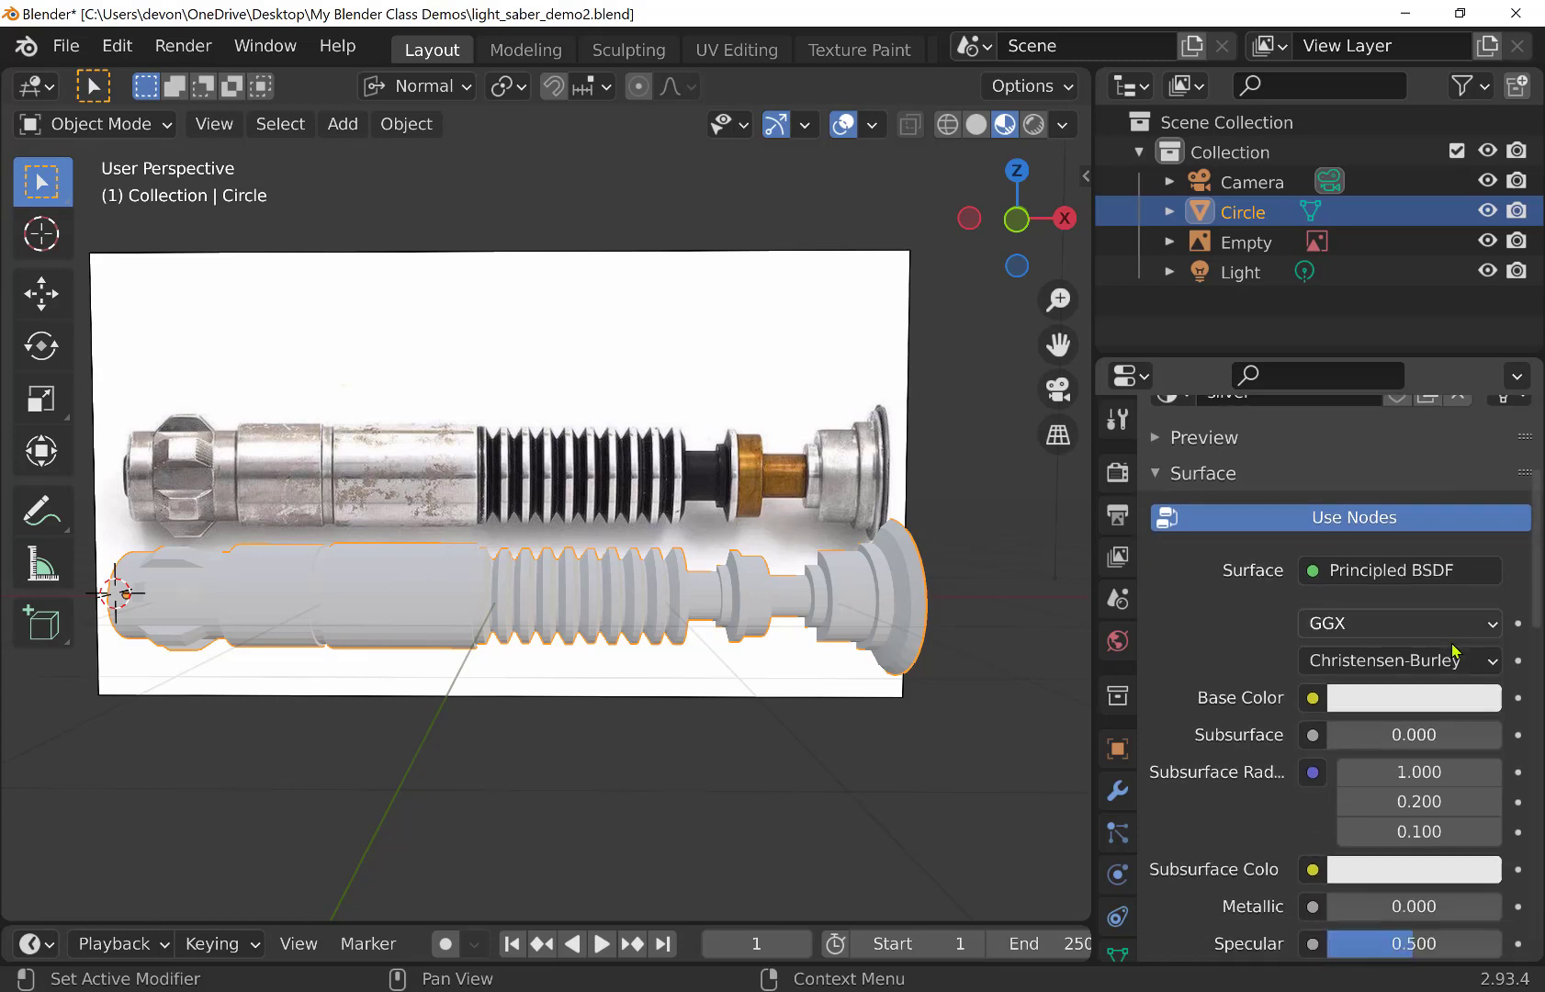
scroll(1452, 641, "down", 4)
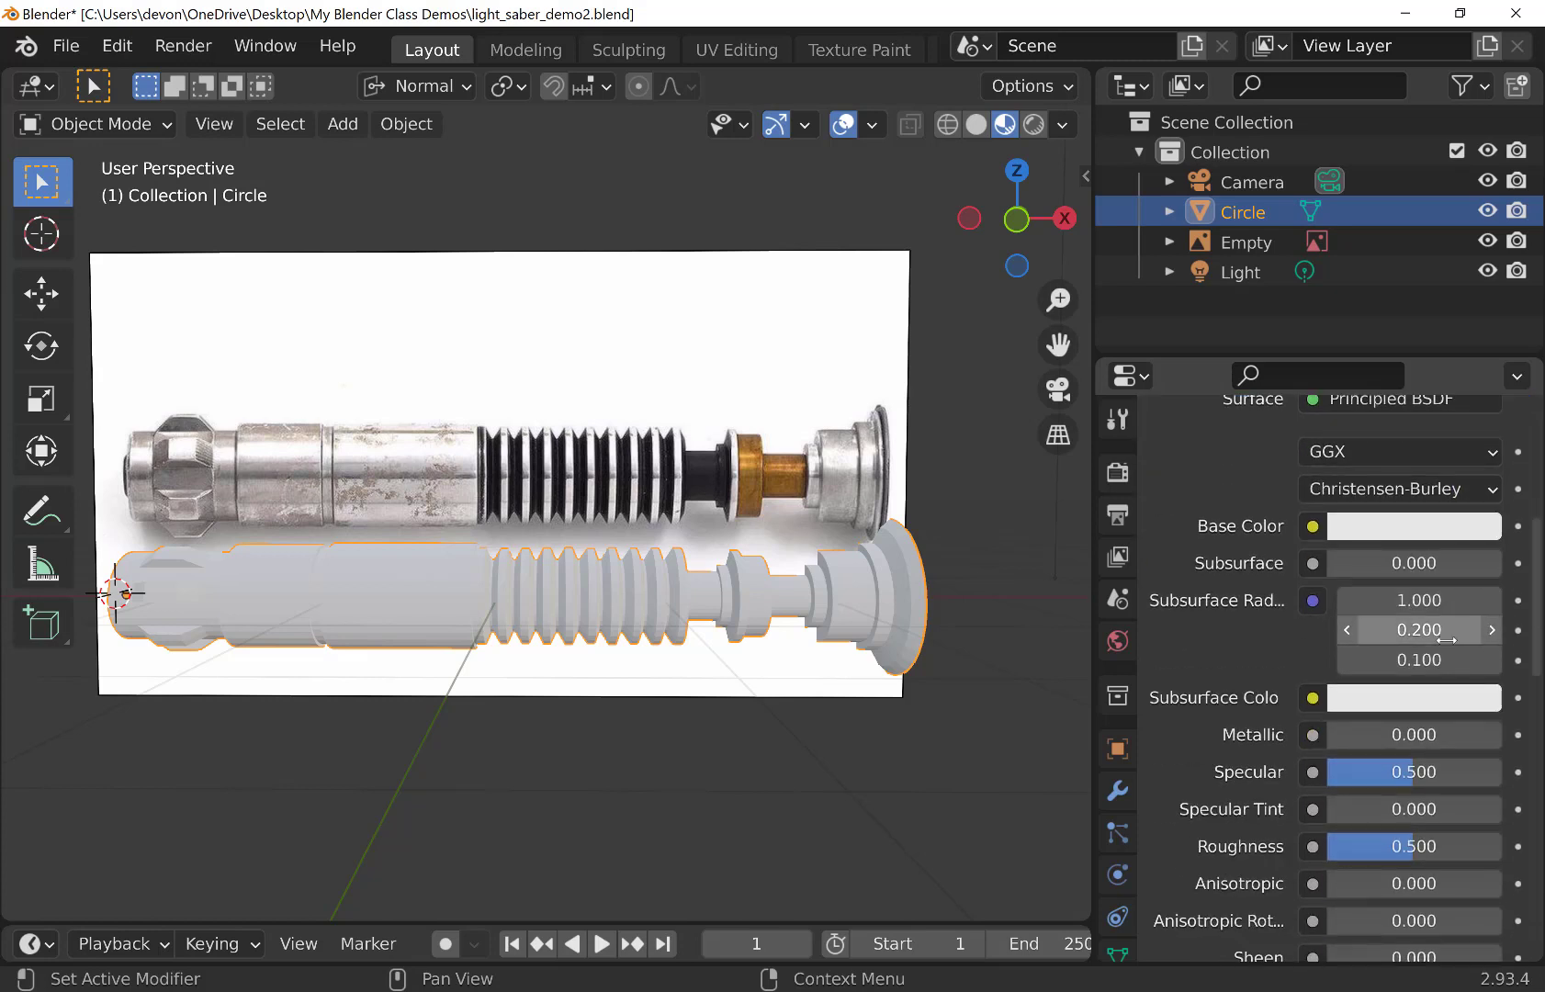
scroll(1447, 640, "up", 2)
scroll(1446, 640, "up", 1)
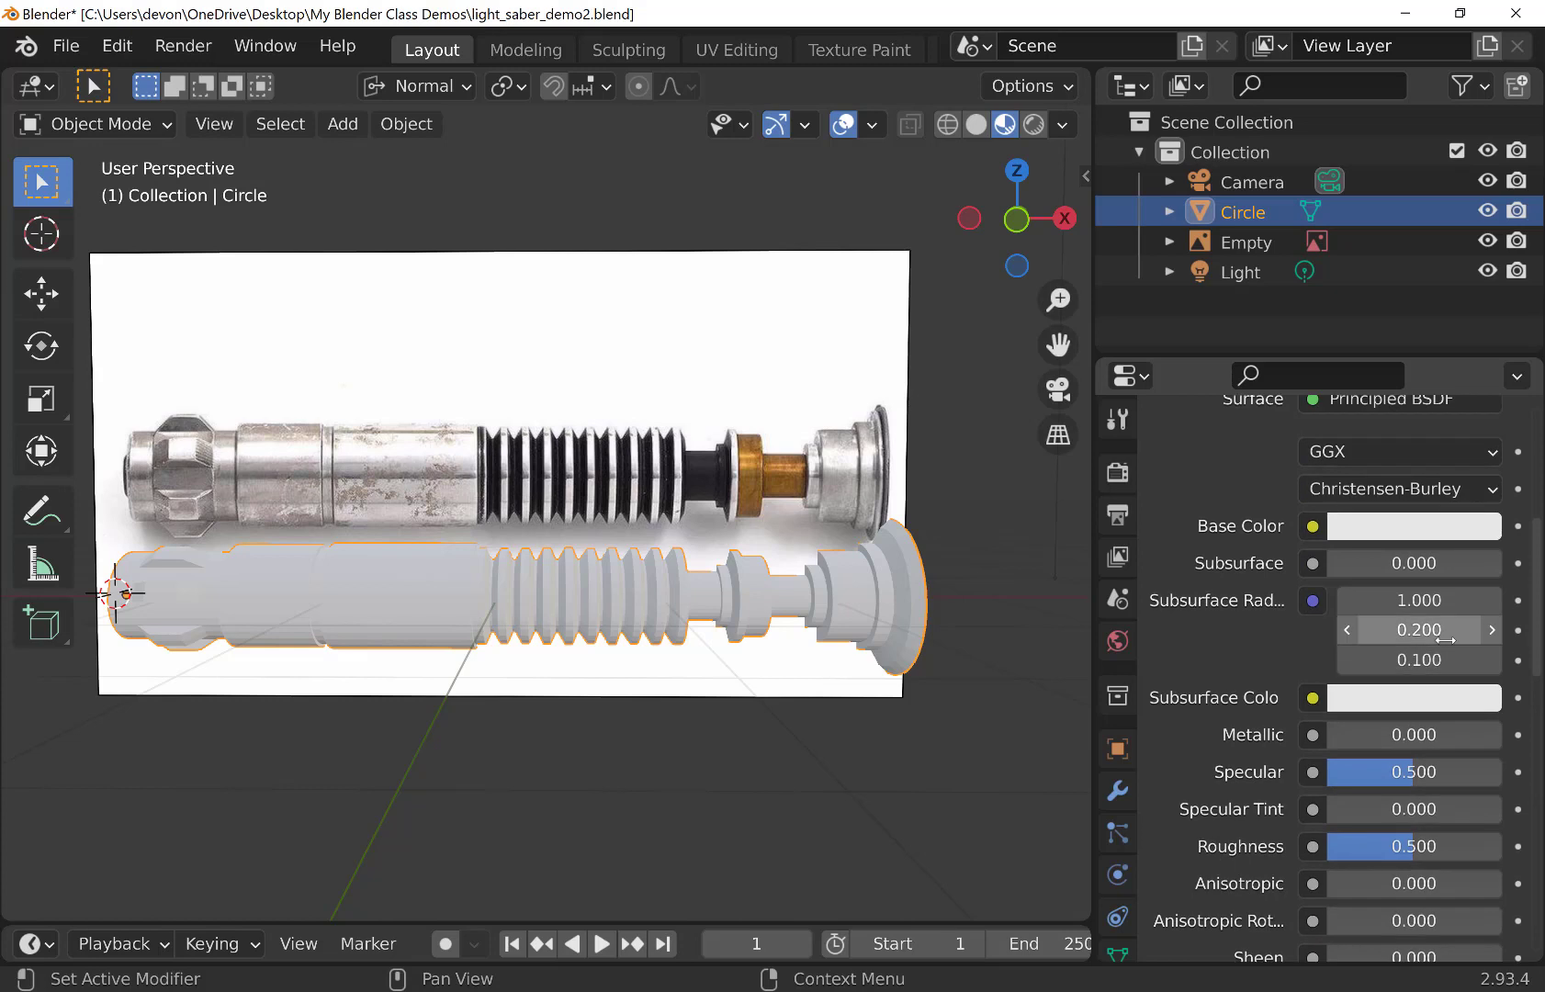
left_click(1373, 527)
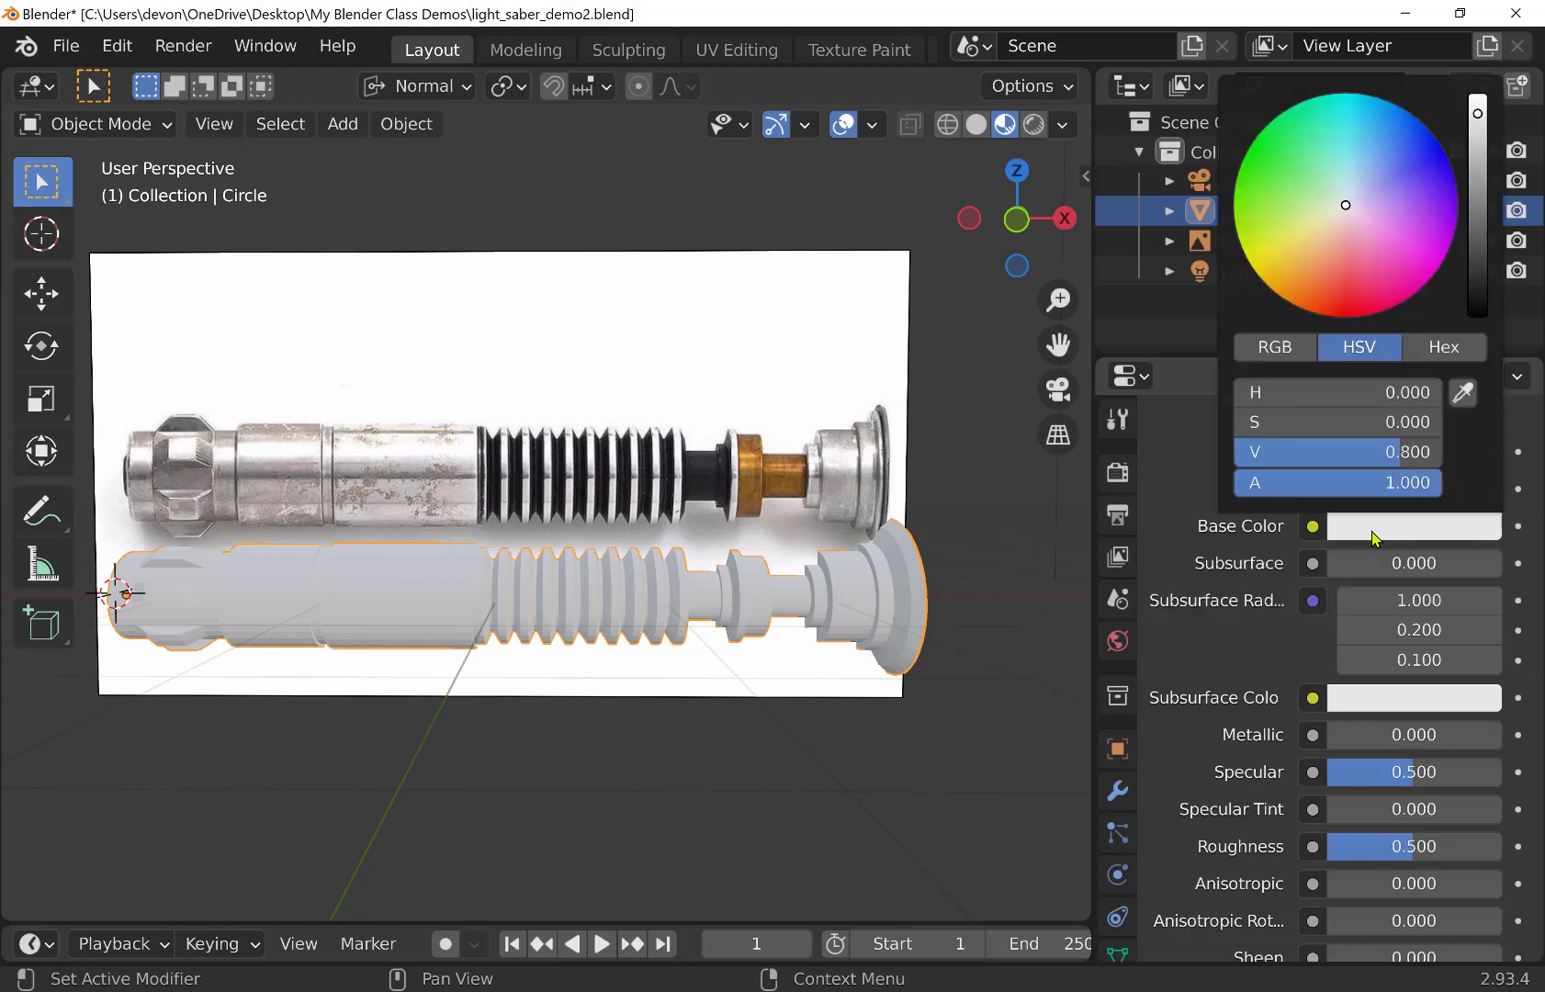
left_click_drag(1480, 118, 1479, 99)
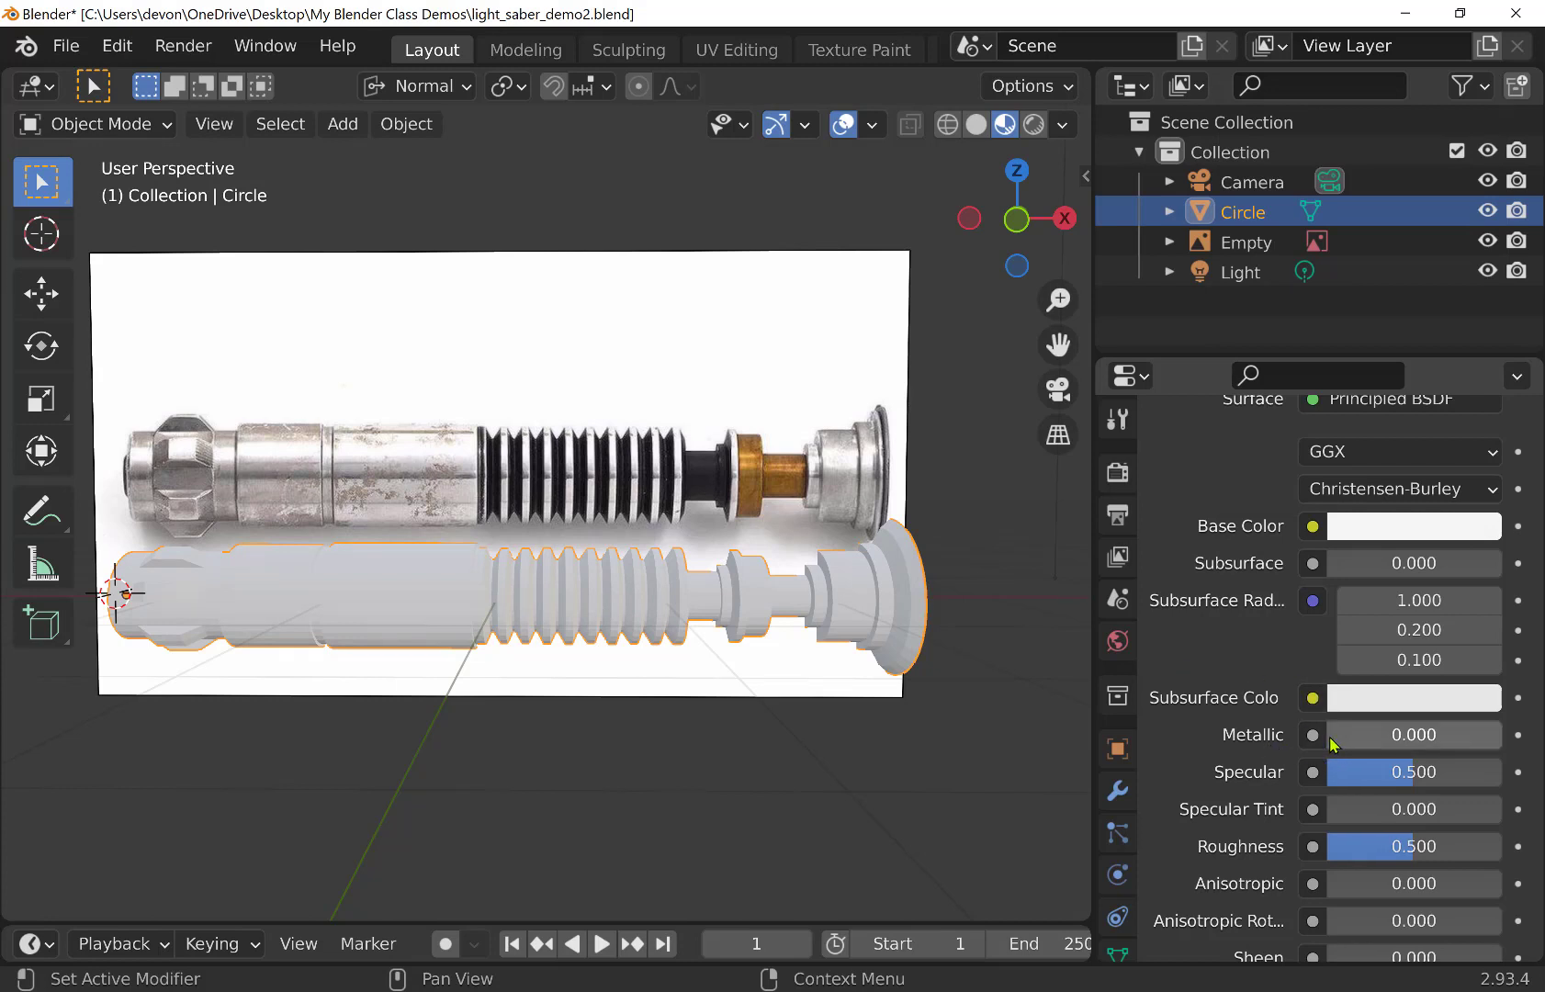
Set the silver material's Metallic to 1.000 and Roughness to 0.187, and view the ribbed grip closely from the front
left_click_drag(1333, 742, 1512, 742)
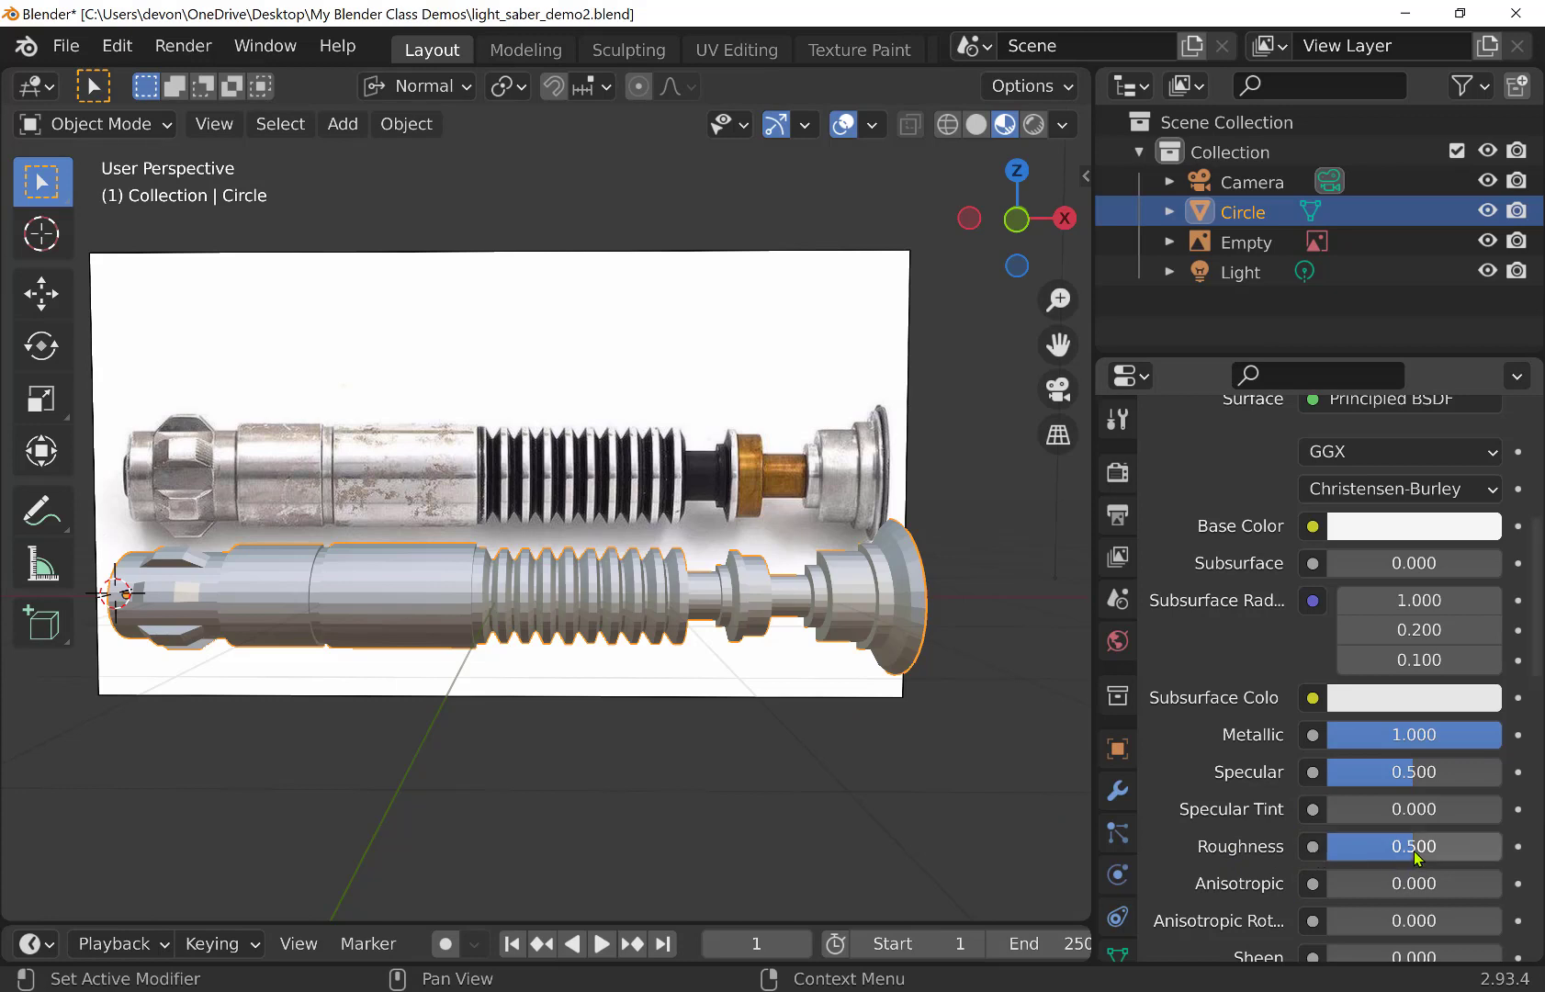
left_click_drag(1415, 847, 1359, 846)
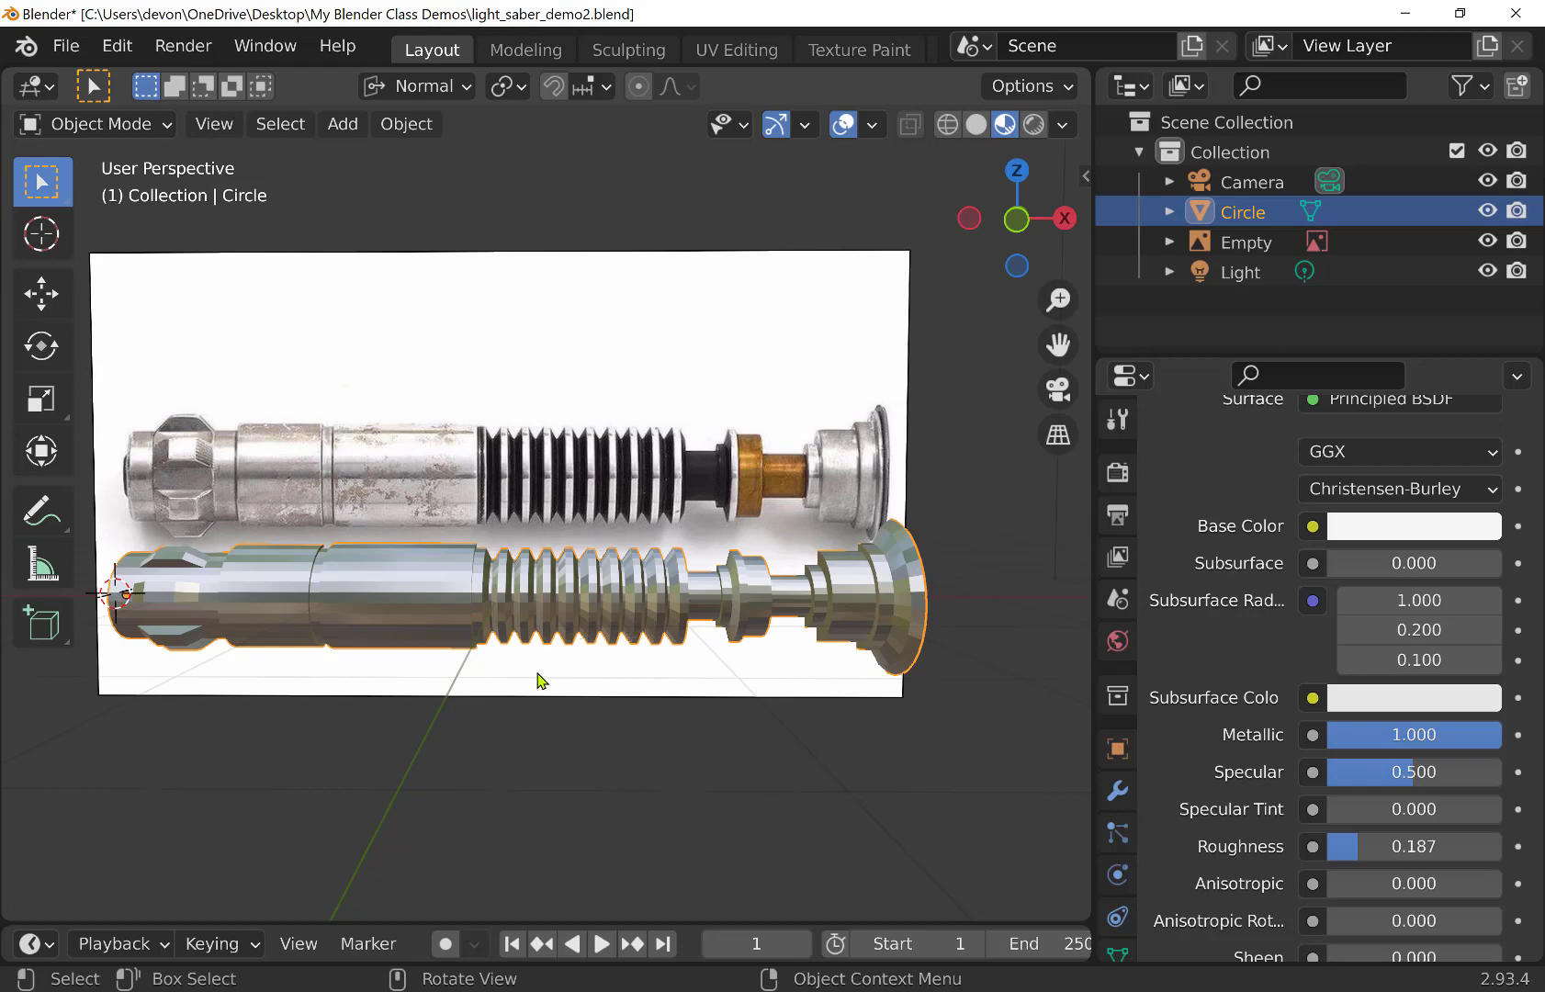
scroll(539, 680, "up", 6)
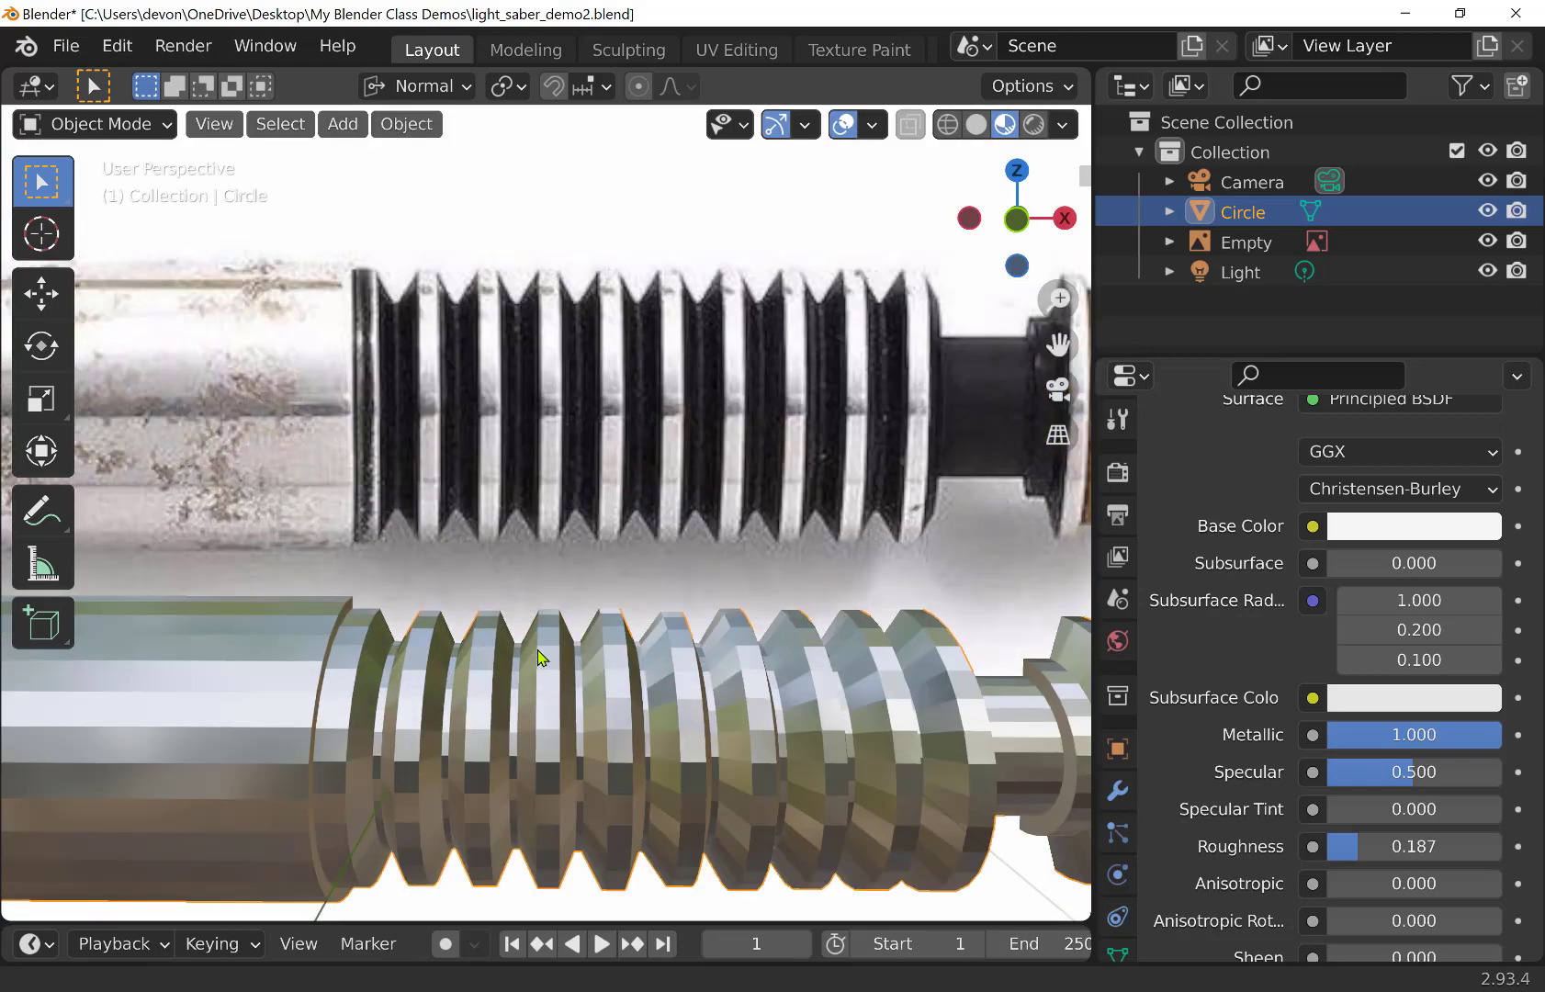
middle_click_drag(539, 680, 511, 465, "shift")
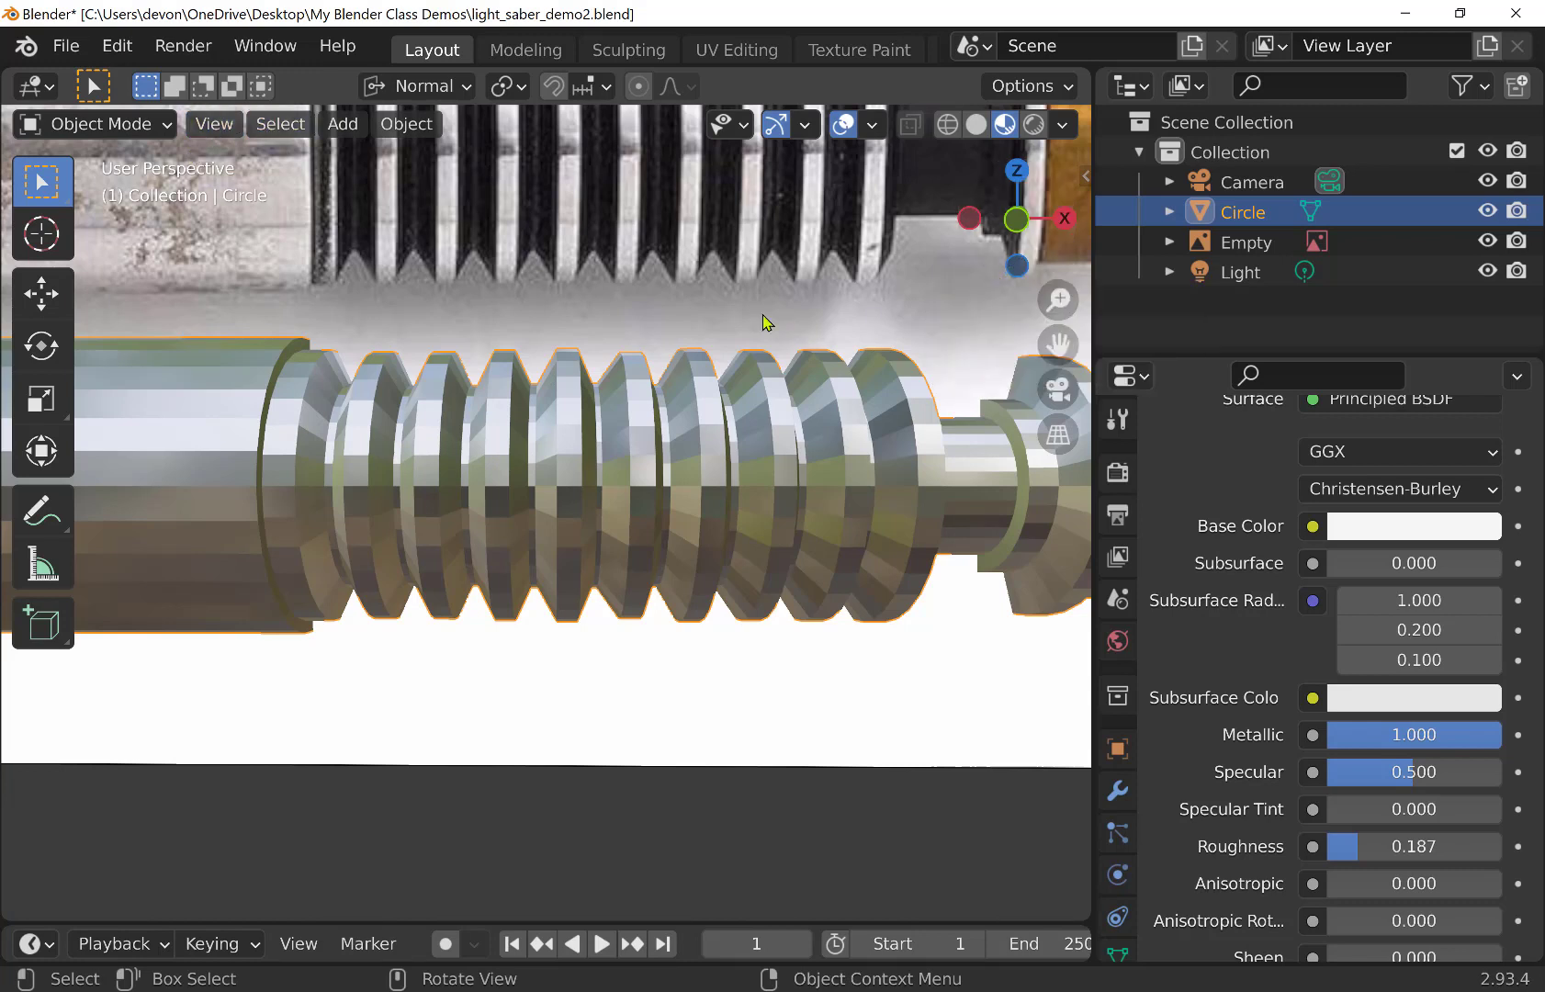
key("KP_1")
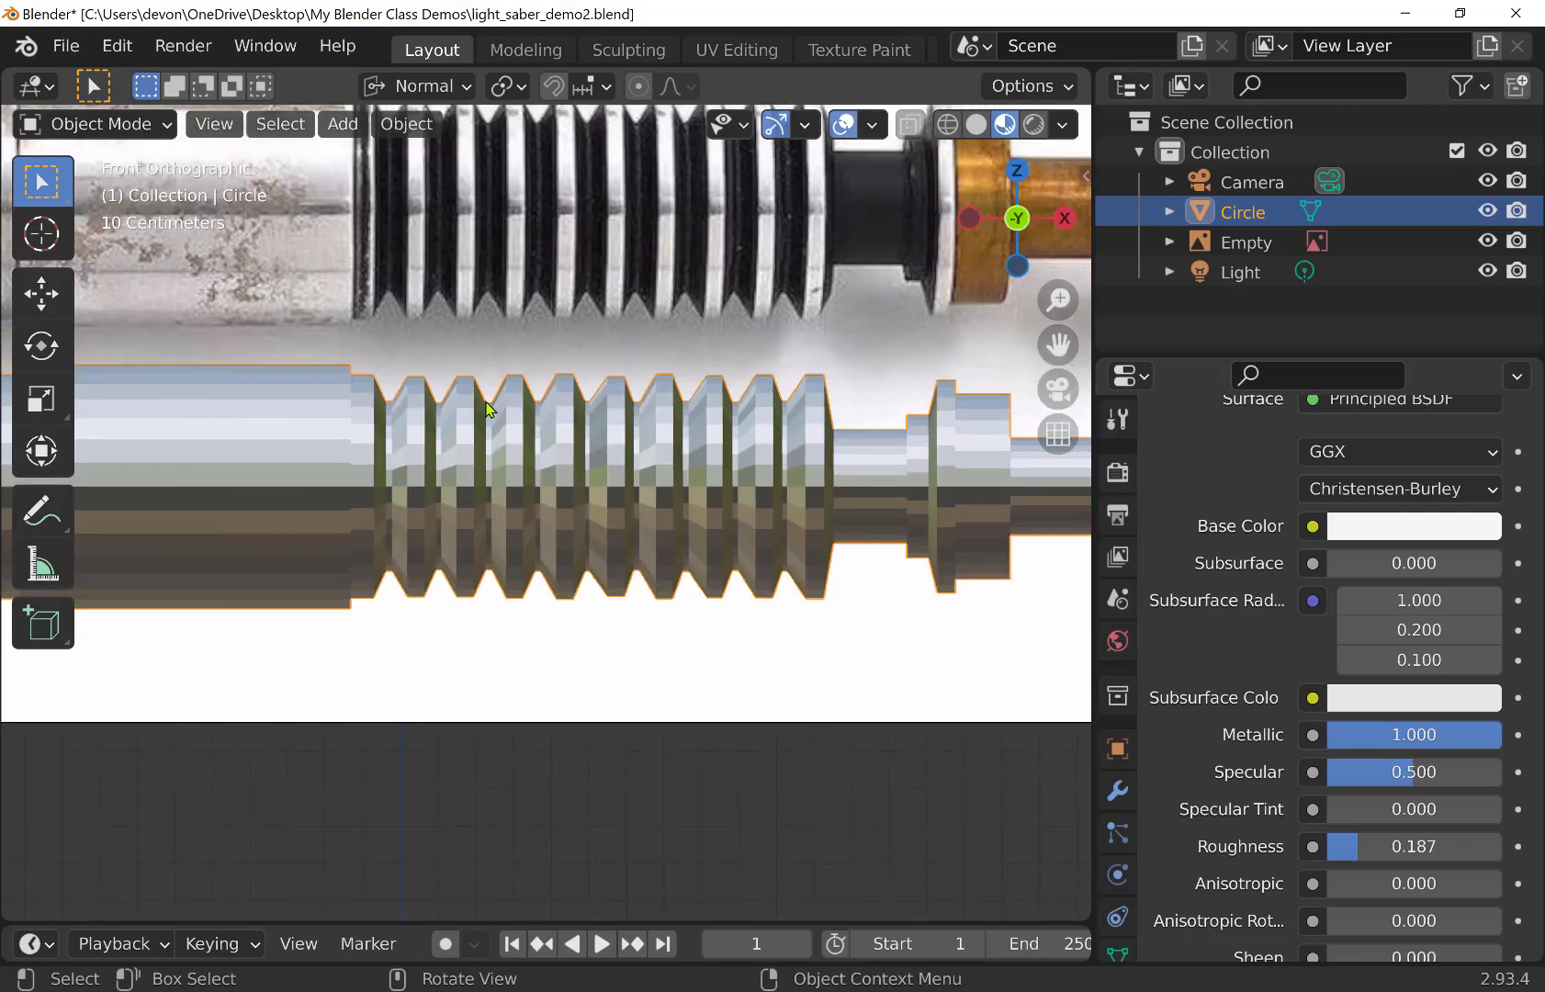
scroll(488, 410, "up", 1)
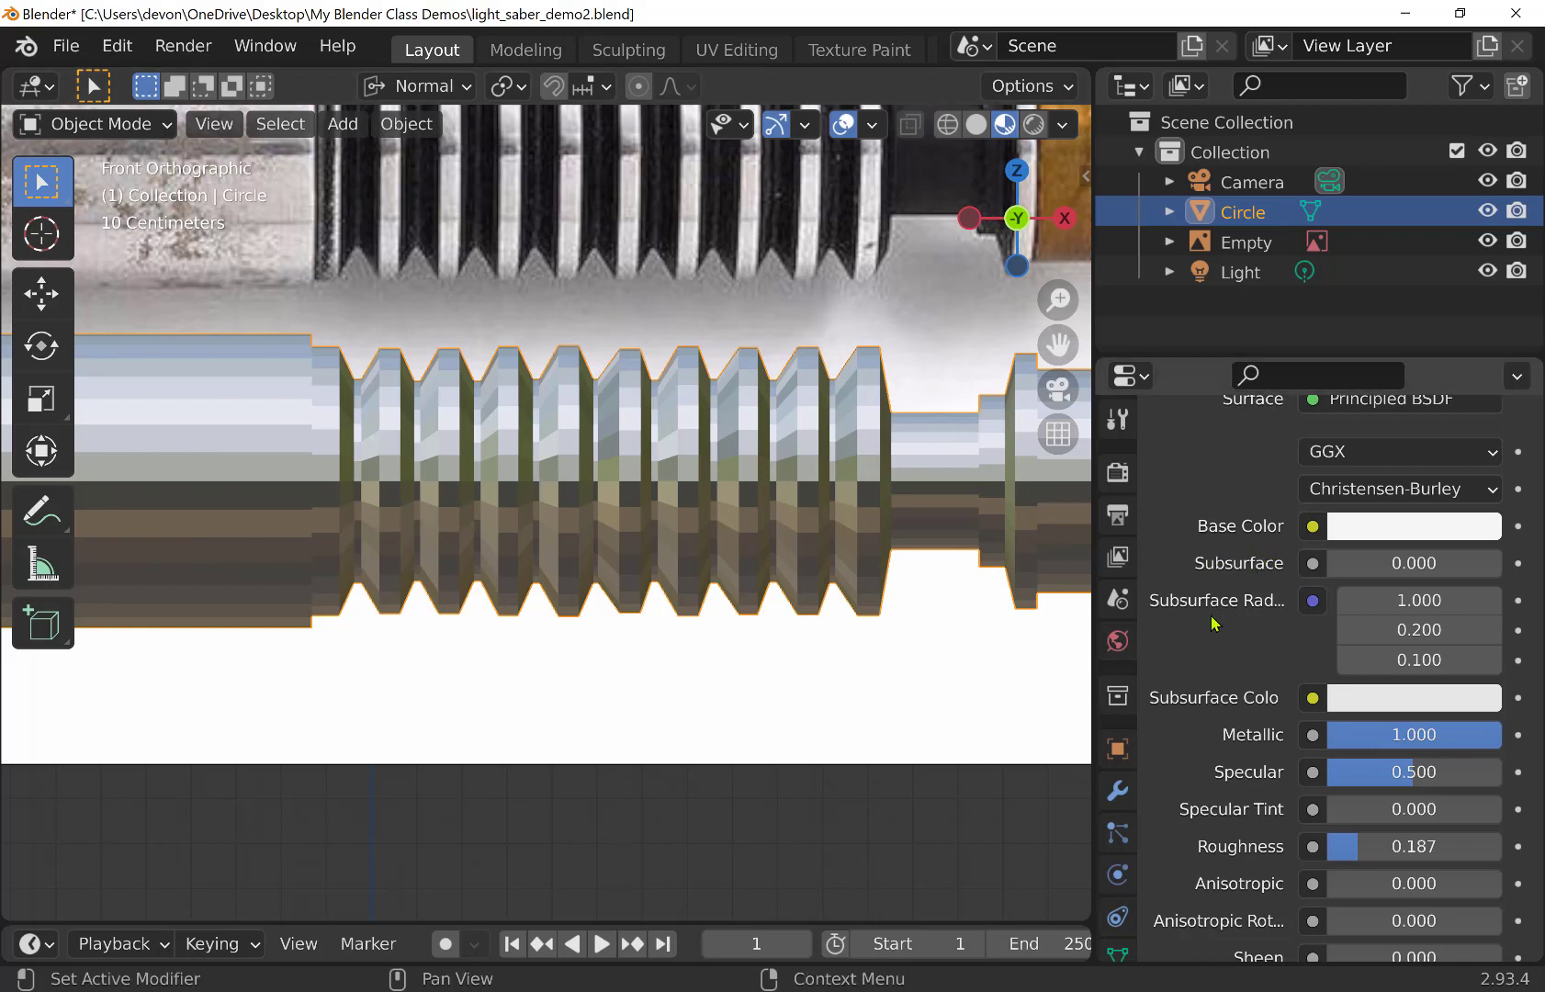
Add a second material slot to the lightsaber with a new material named "copper"
scroll(1213, 623, "up", 10)
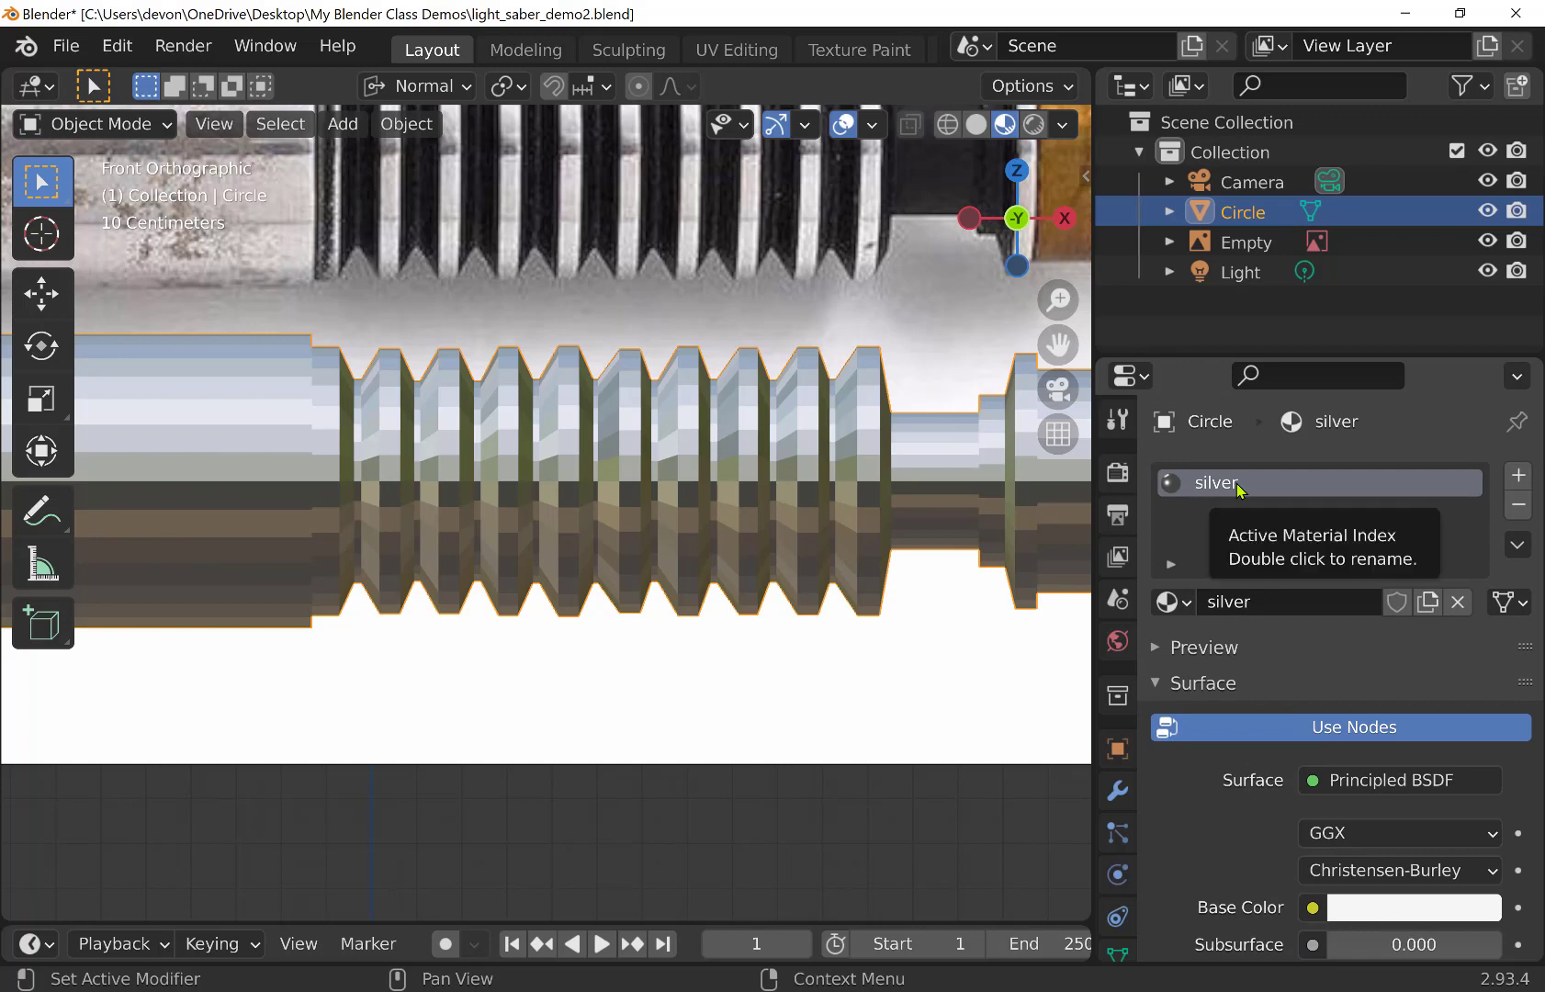
left_click(1517, 476)
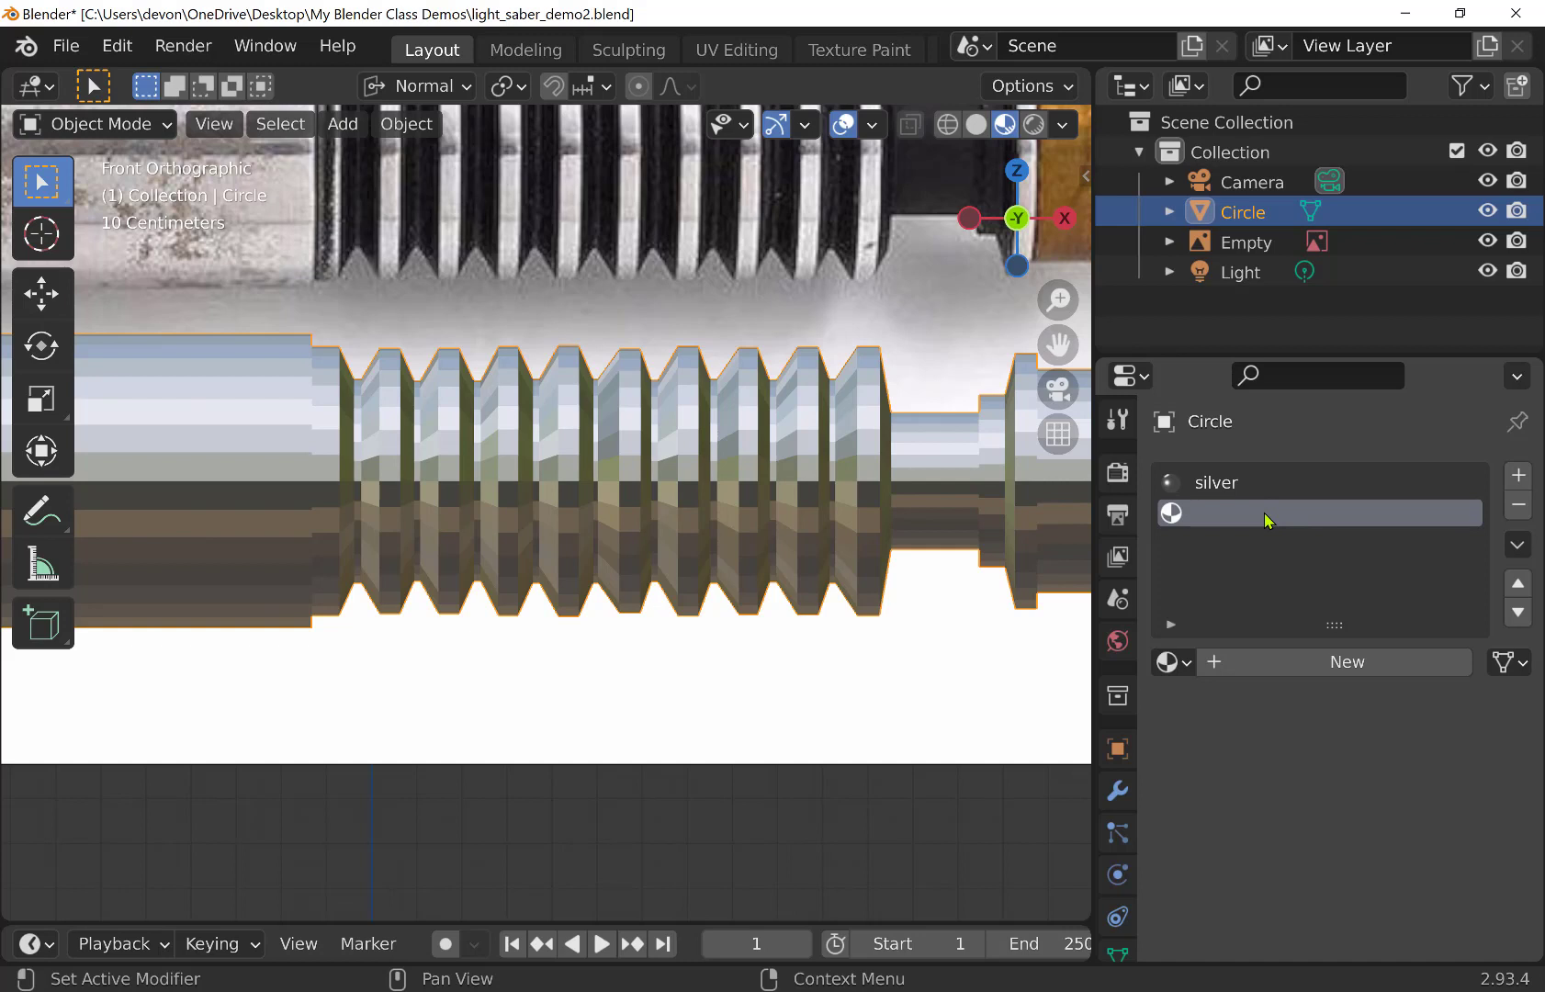
left_click(1289, 662)
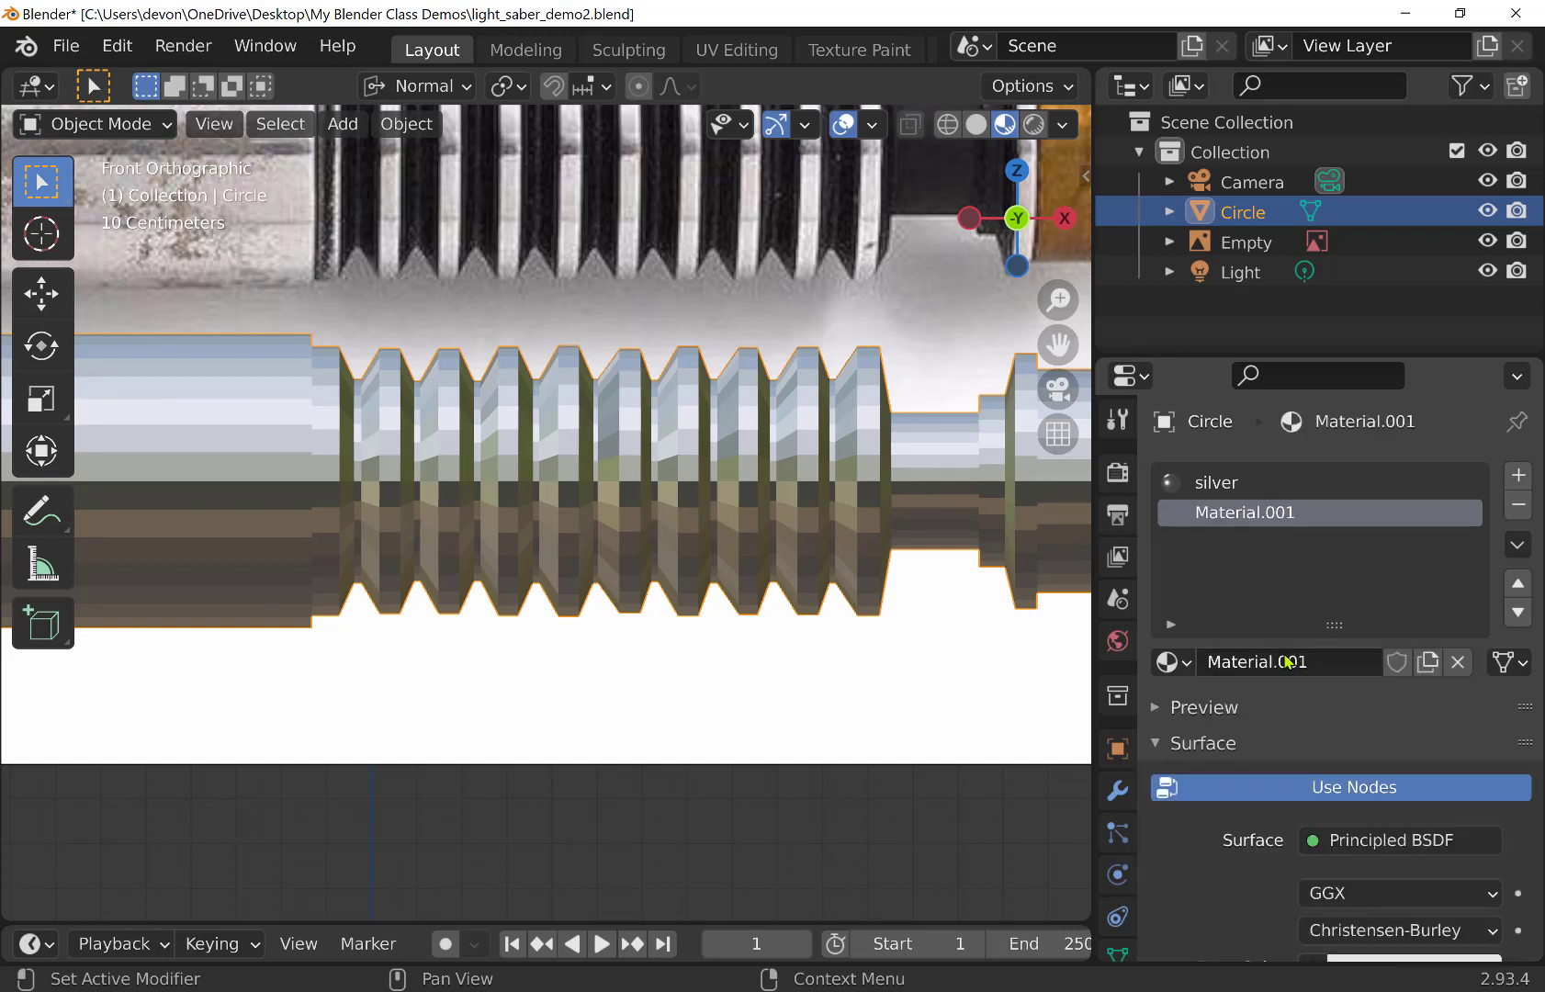
double_click(1229, 512)
type("copper")
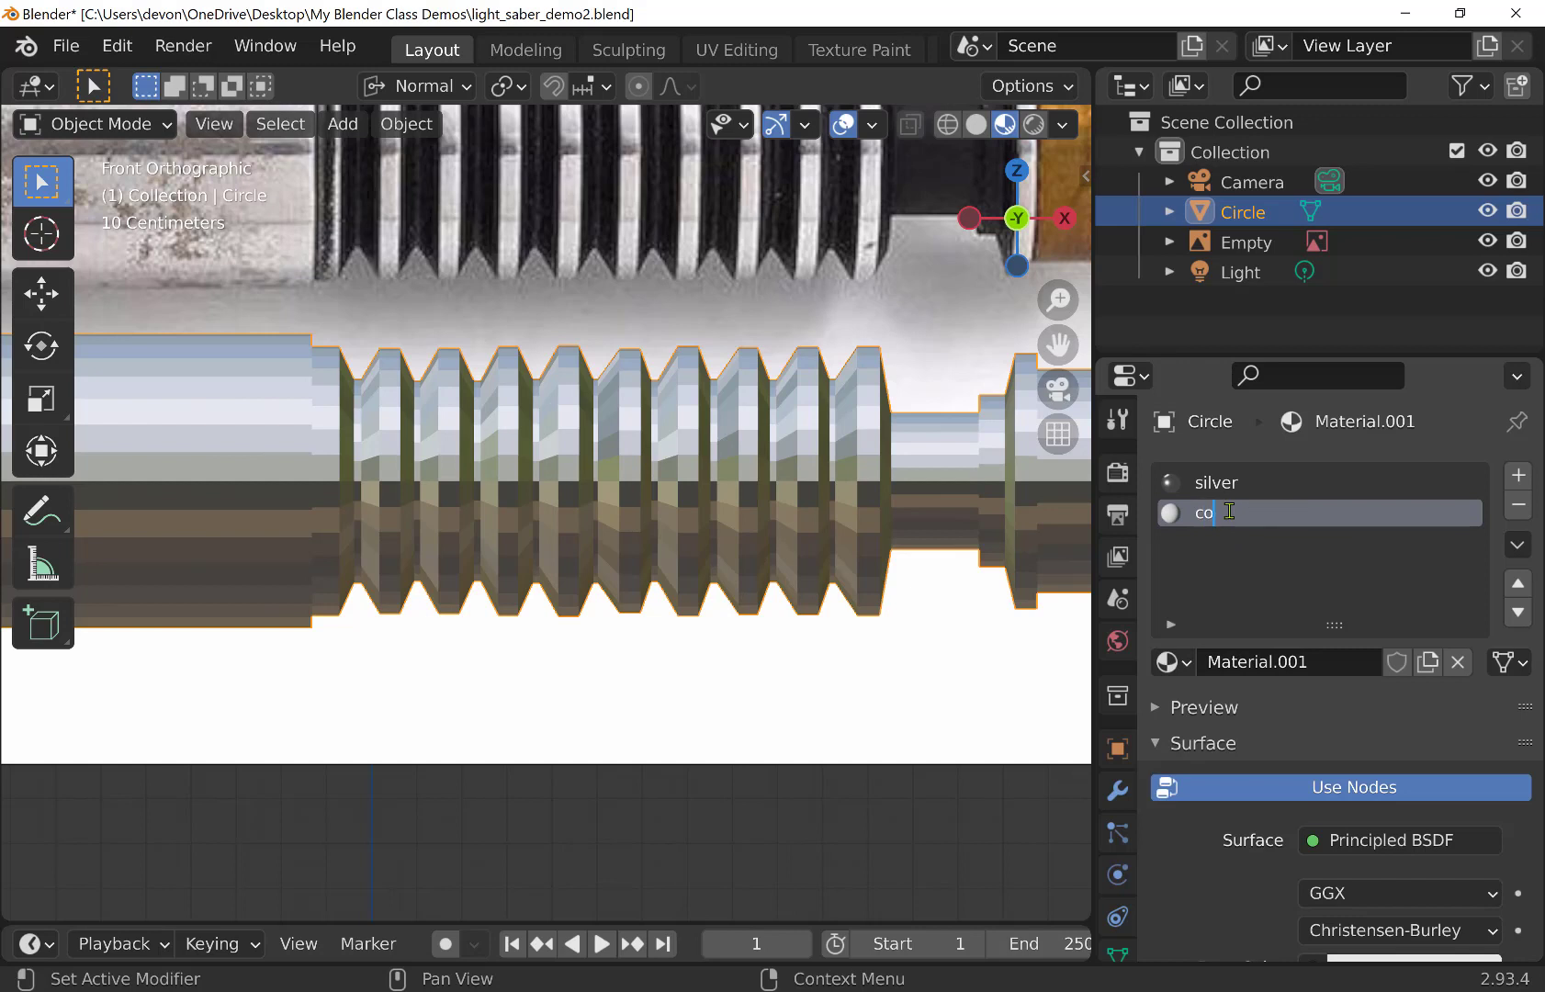
key("Return")
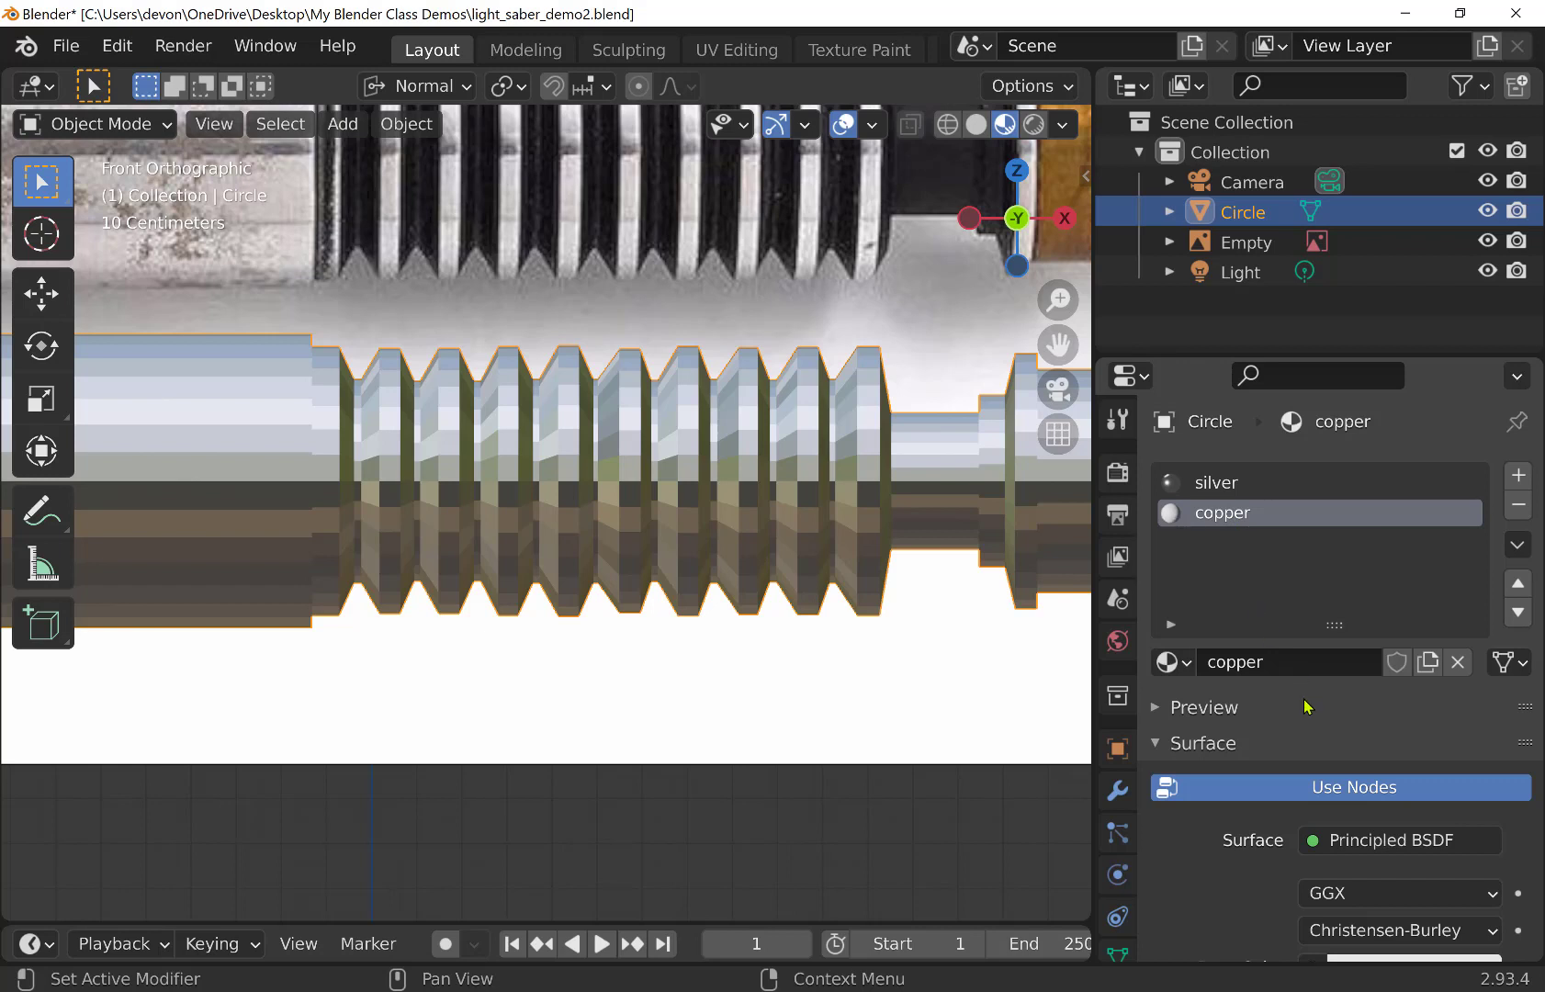
Set the copper material's base color to a saturated orange
scroll(1305, 704, "down", 4)
scroll(1307, 707, "down", 5)
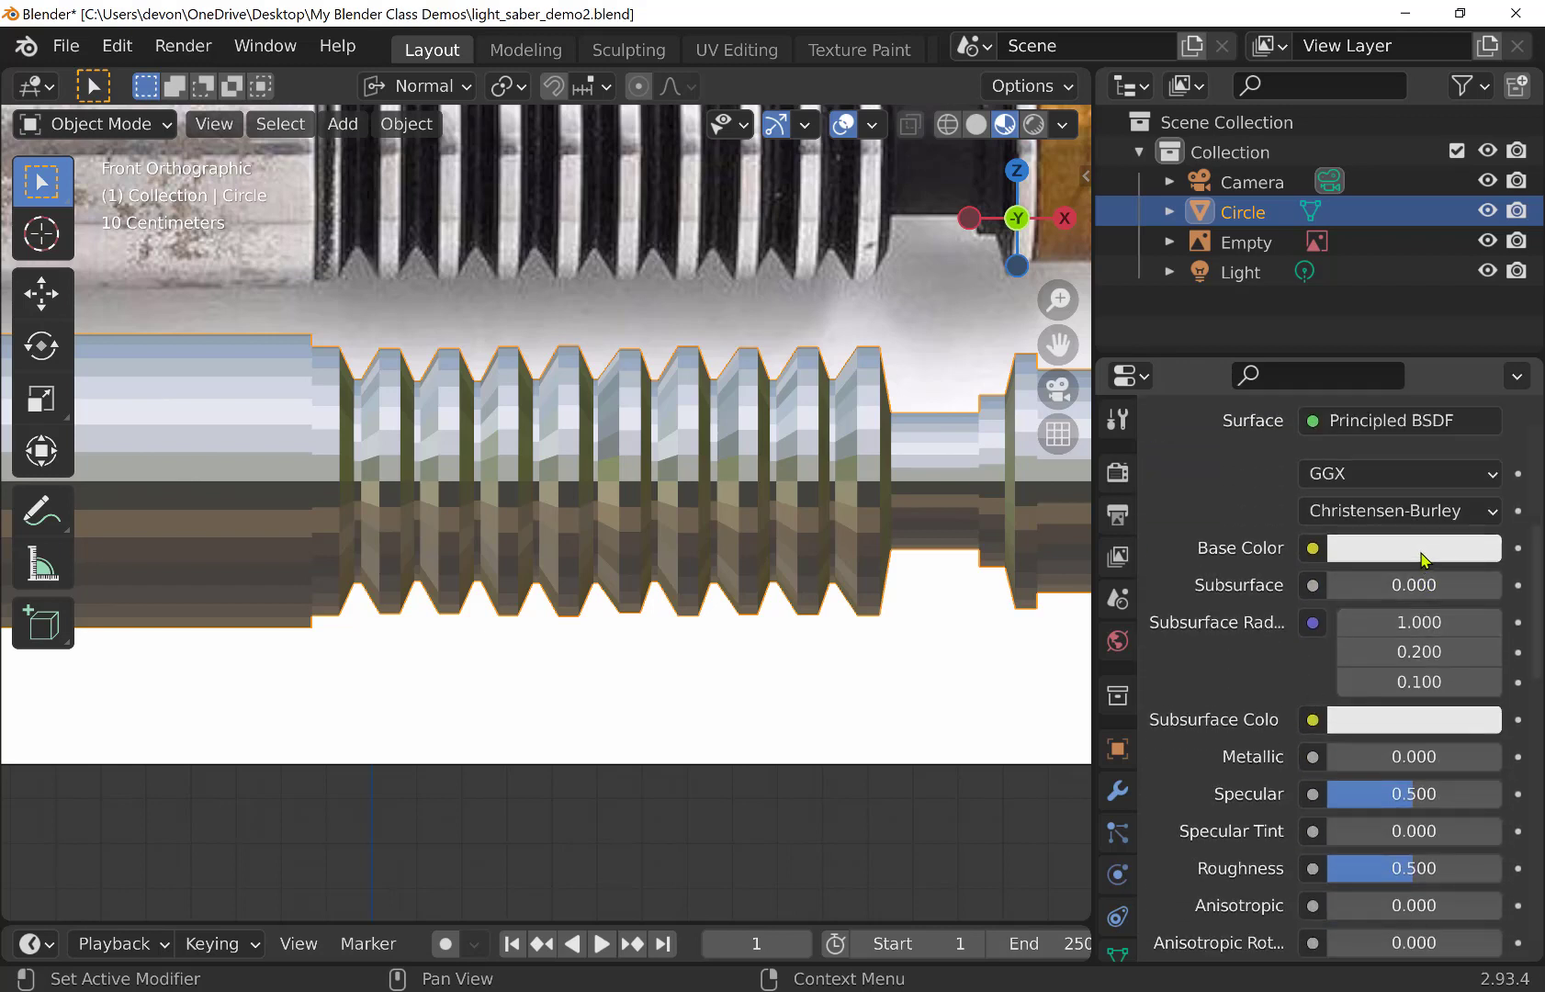
left_click(1391, 556)
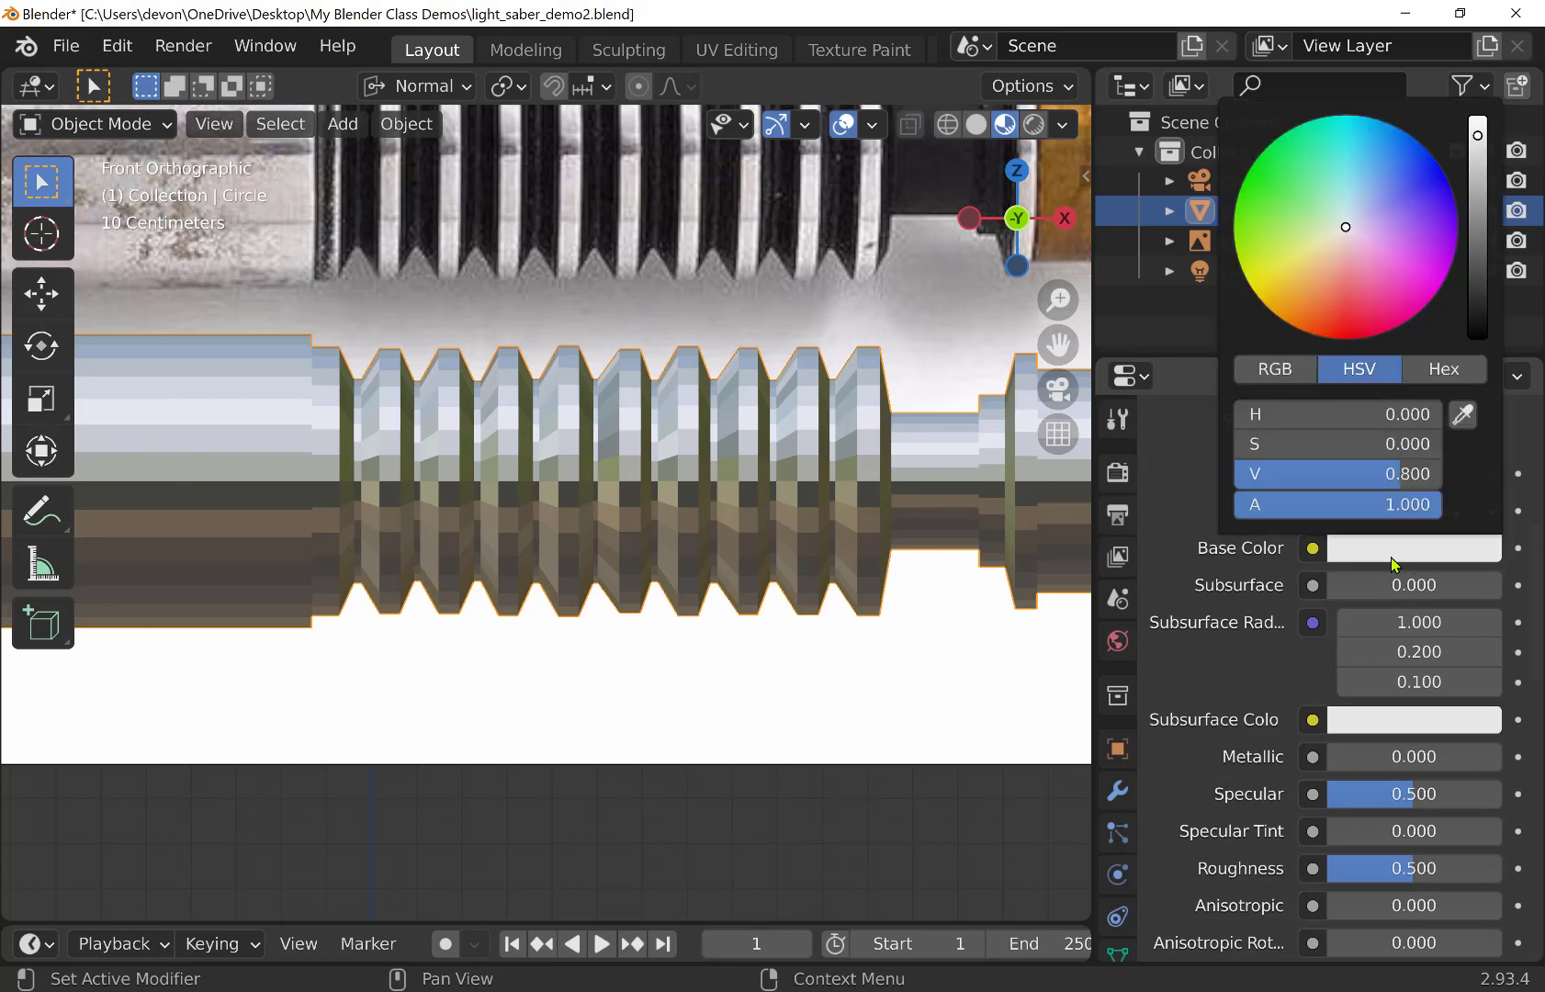
left_click(1299, 322)
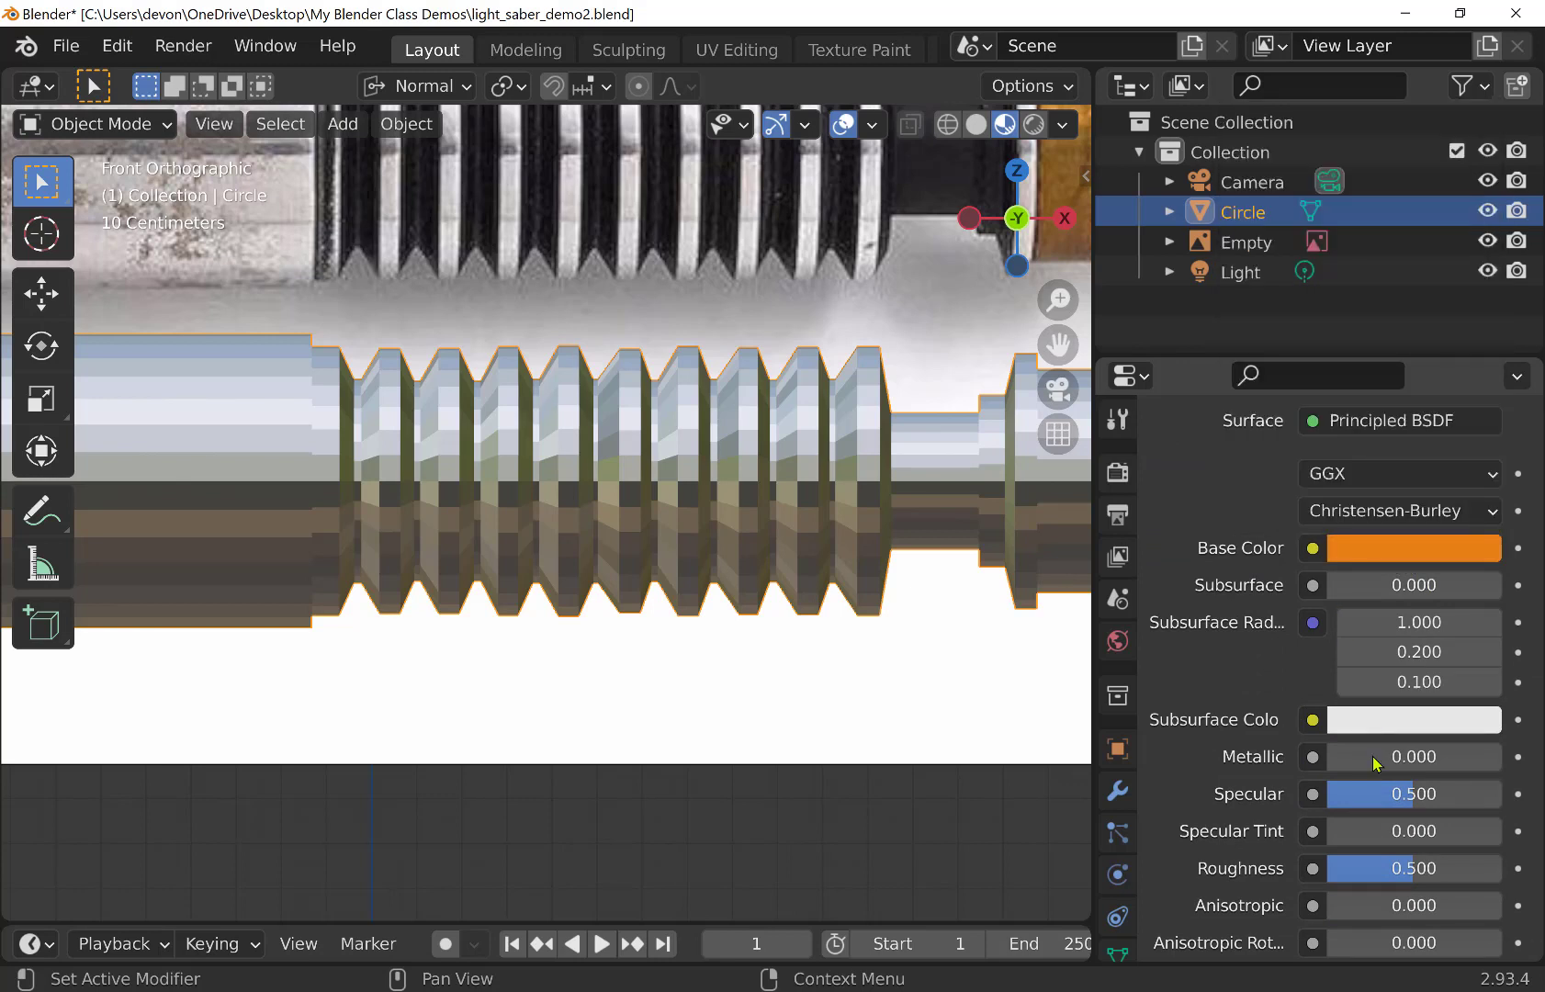
Set the copper material's Metallic to 1.000 and Roughness to 0.185
left_click_drag(1334, 765, 1507, 765)
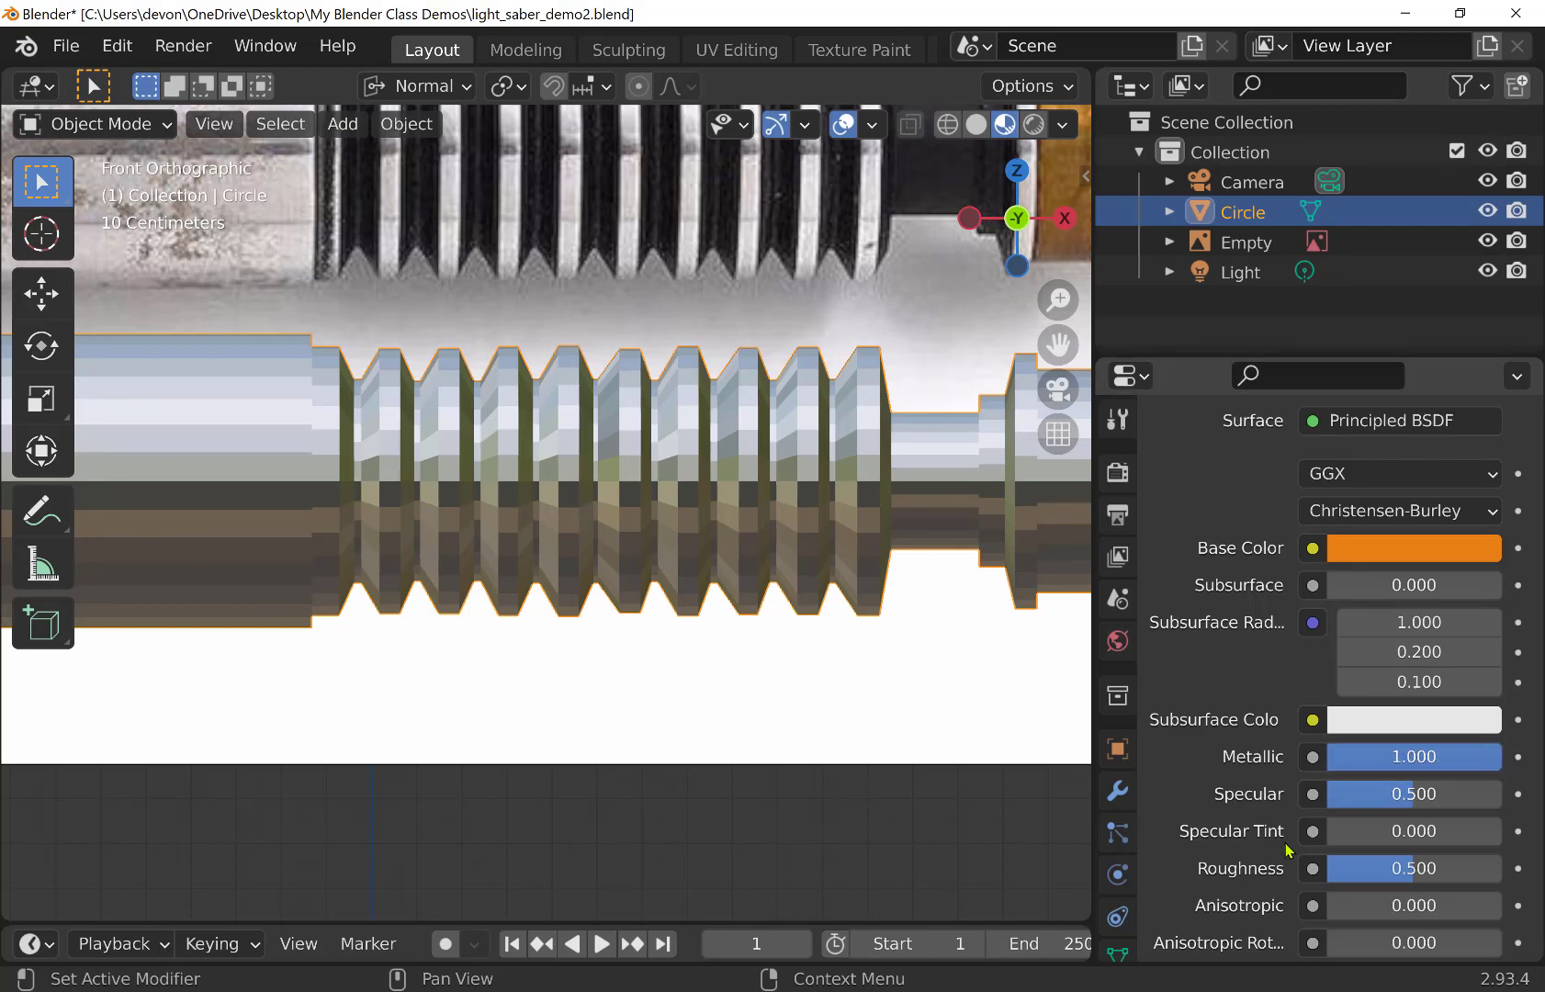
scroll(1392, 808, "down", 4)
left_click_drag(1407, 776, 1354, 777)
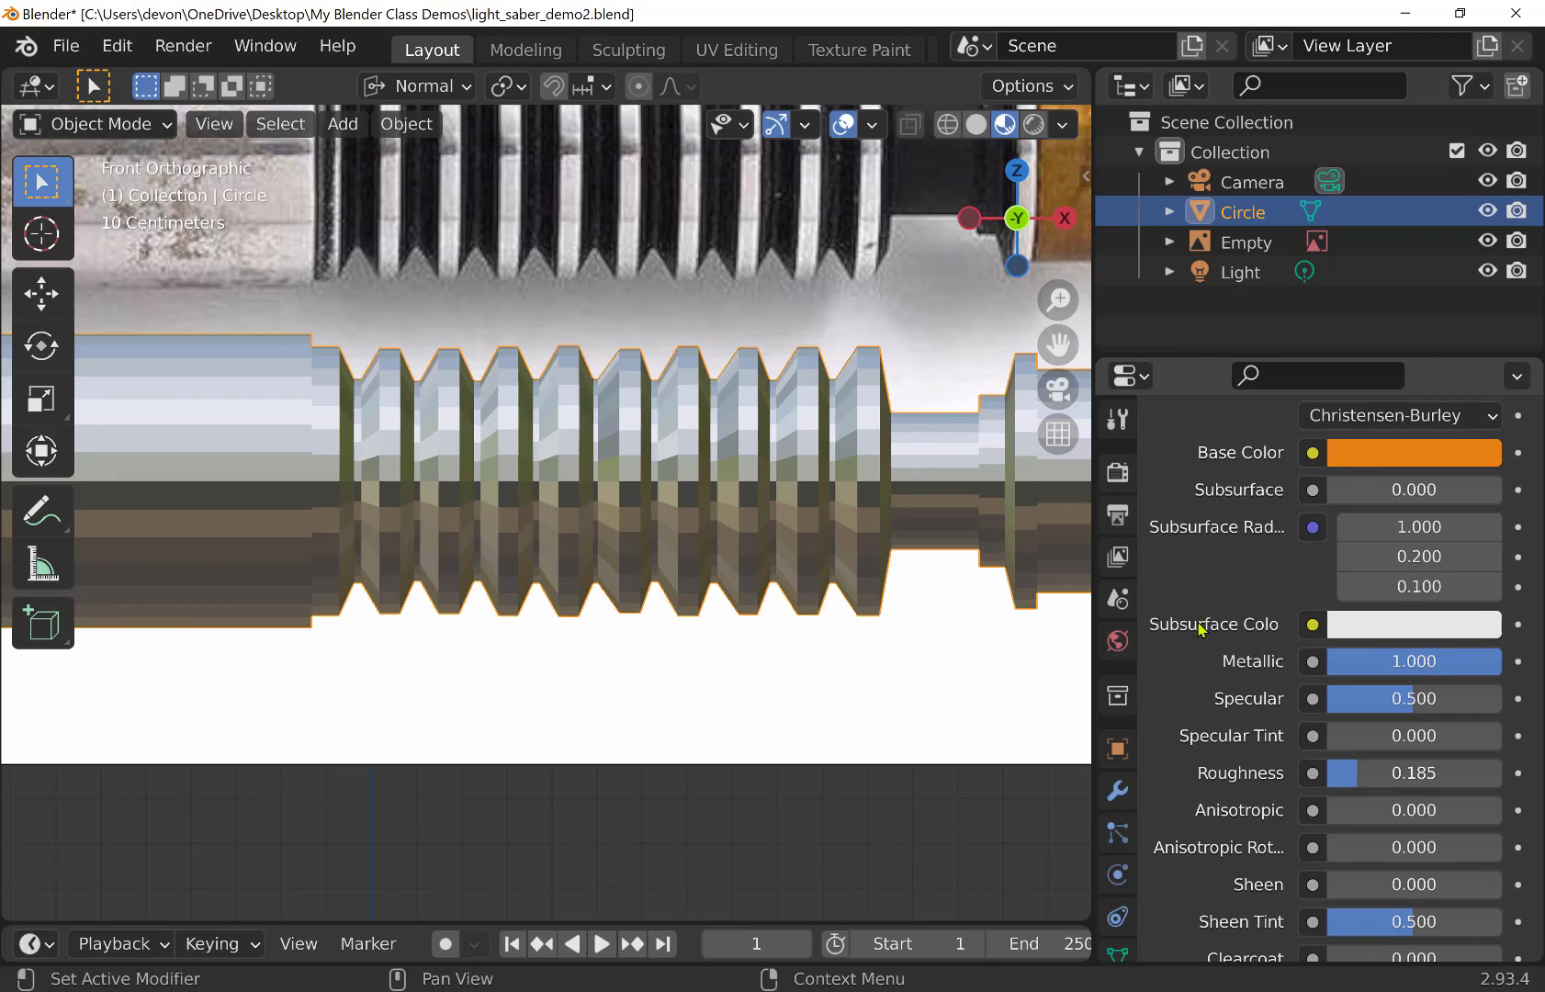
Show the copper material's preview and switch the lightsaber mesh to Edit Mode
scroll(1222, 594, "up", 10)
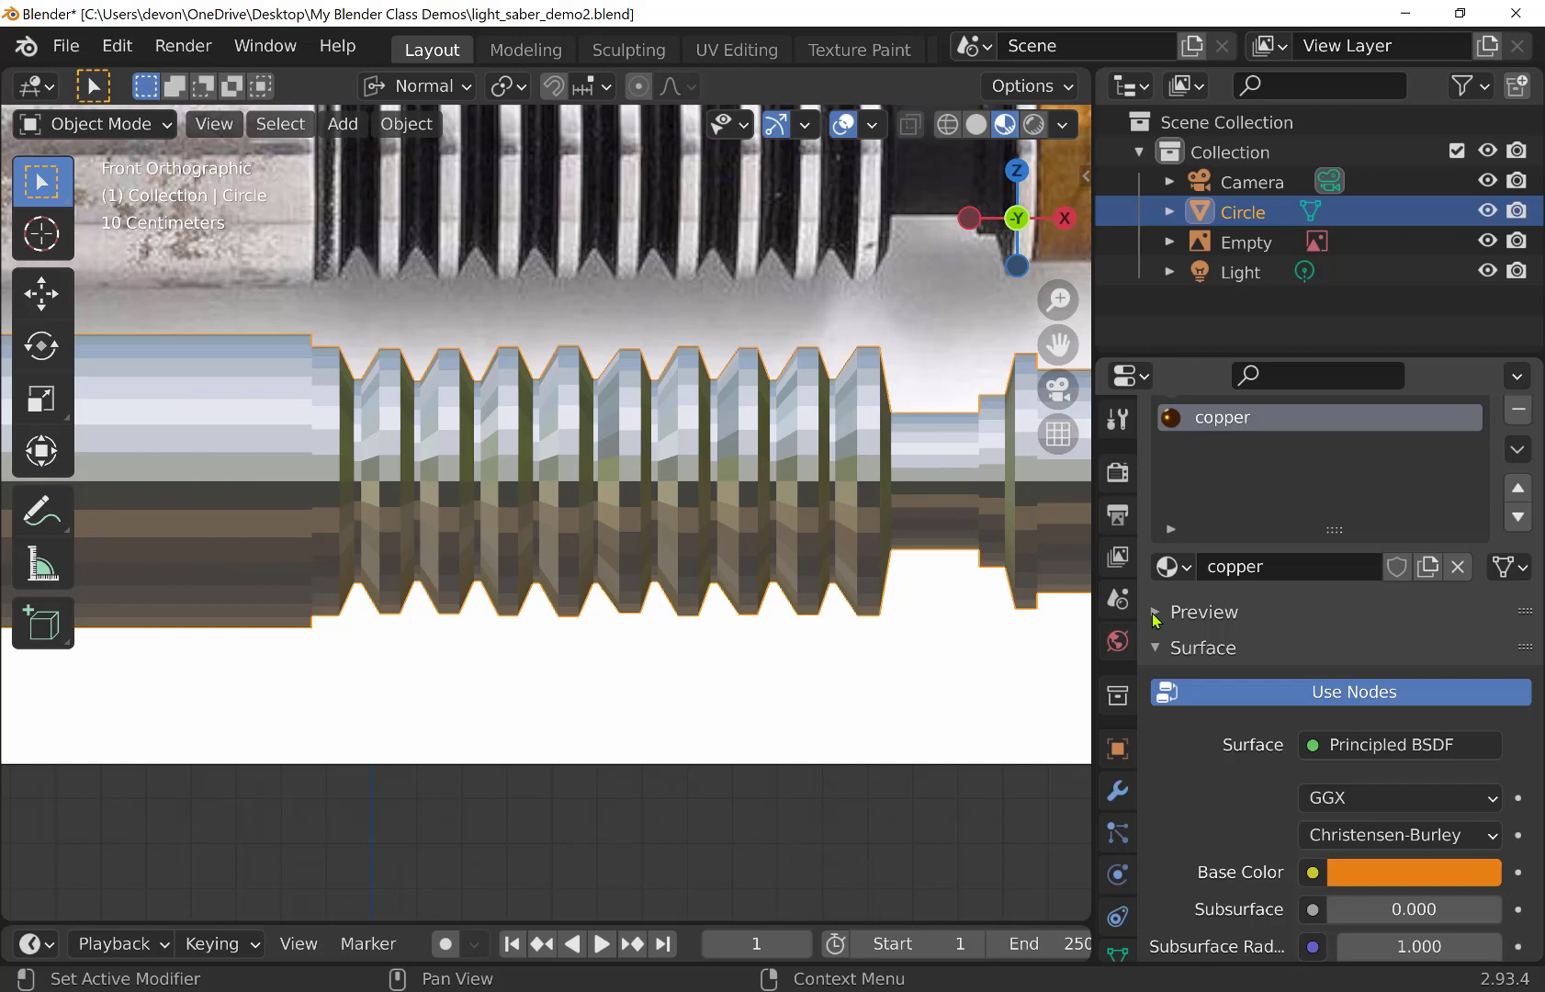
left_click(1155, 613)
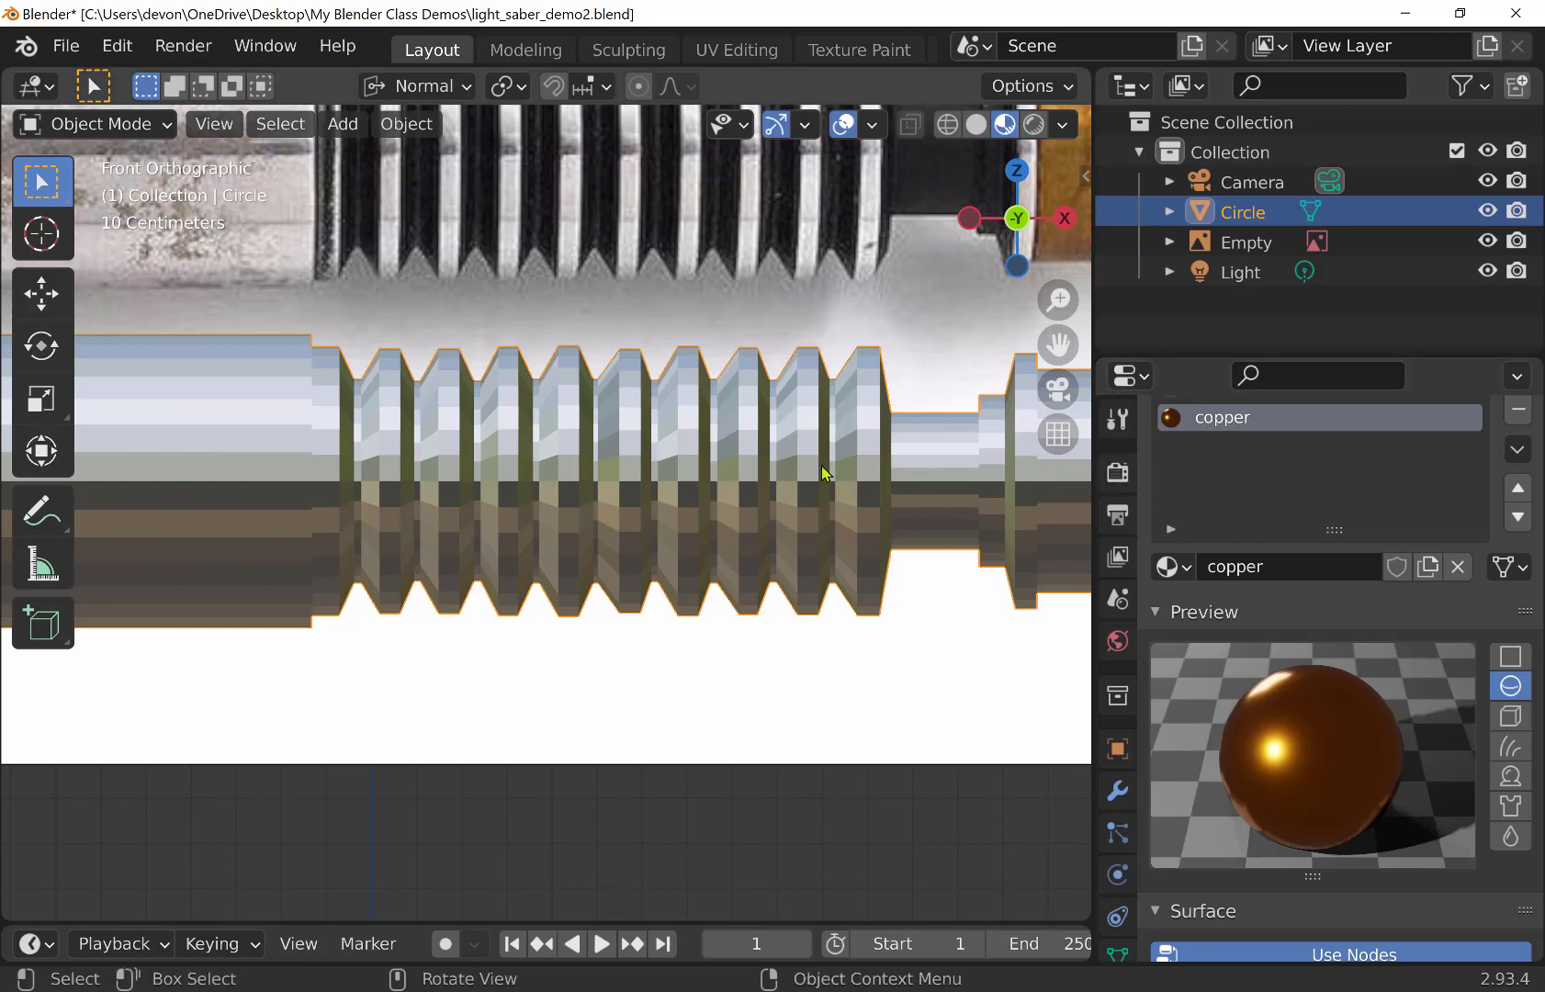
left_click(72, 125)
left_click(92, 190)
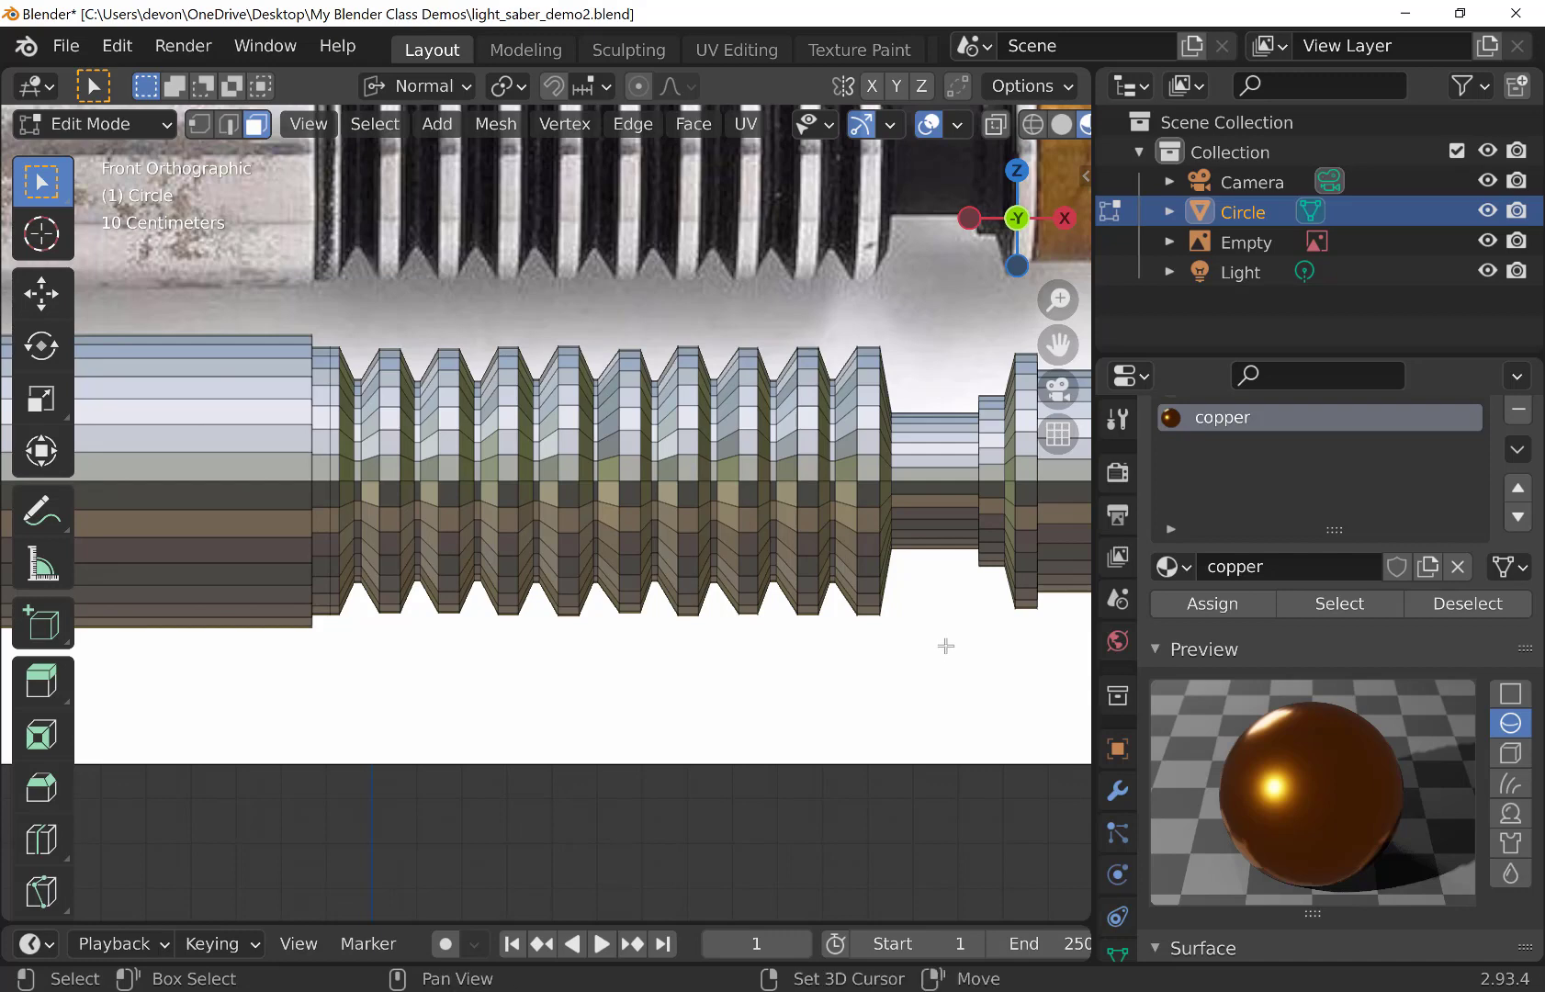
In front view, select all faces around the narrow neck that is copper-colored in the reference photo
middle_click_drag(941, 644, 513, 782, "shift")
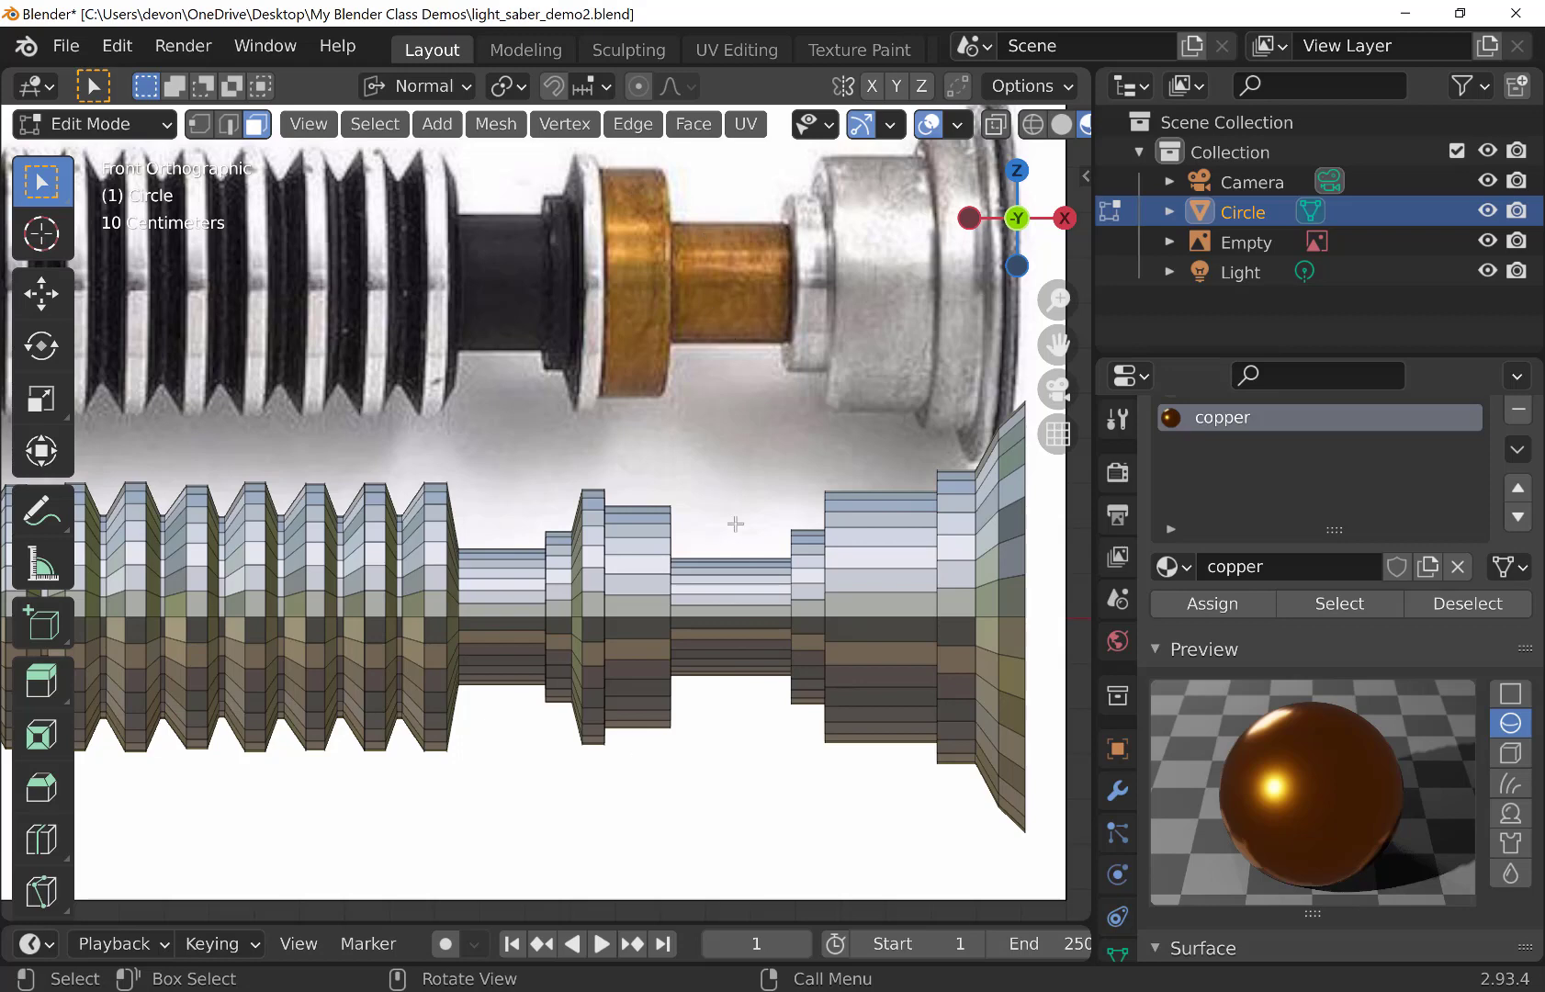
middle_click_drag(820, 600, 577, 623, "shift")
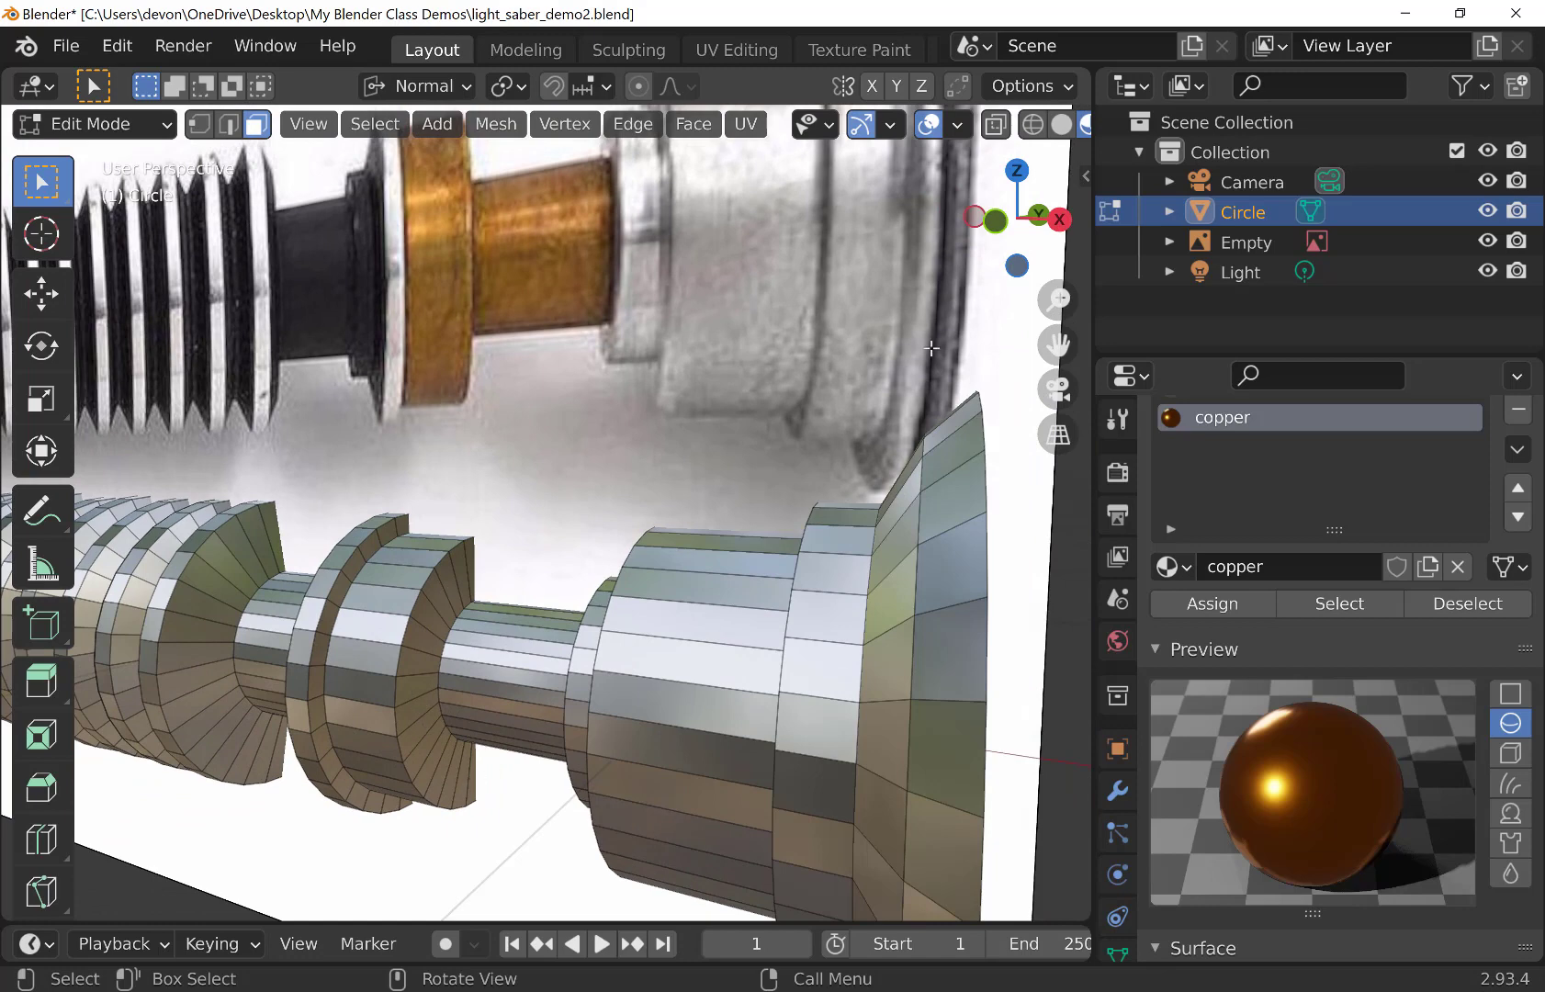
key("KP_1")
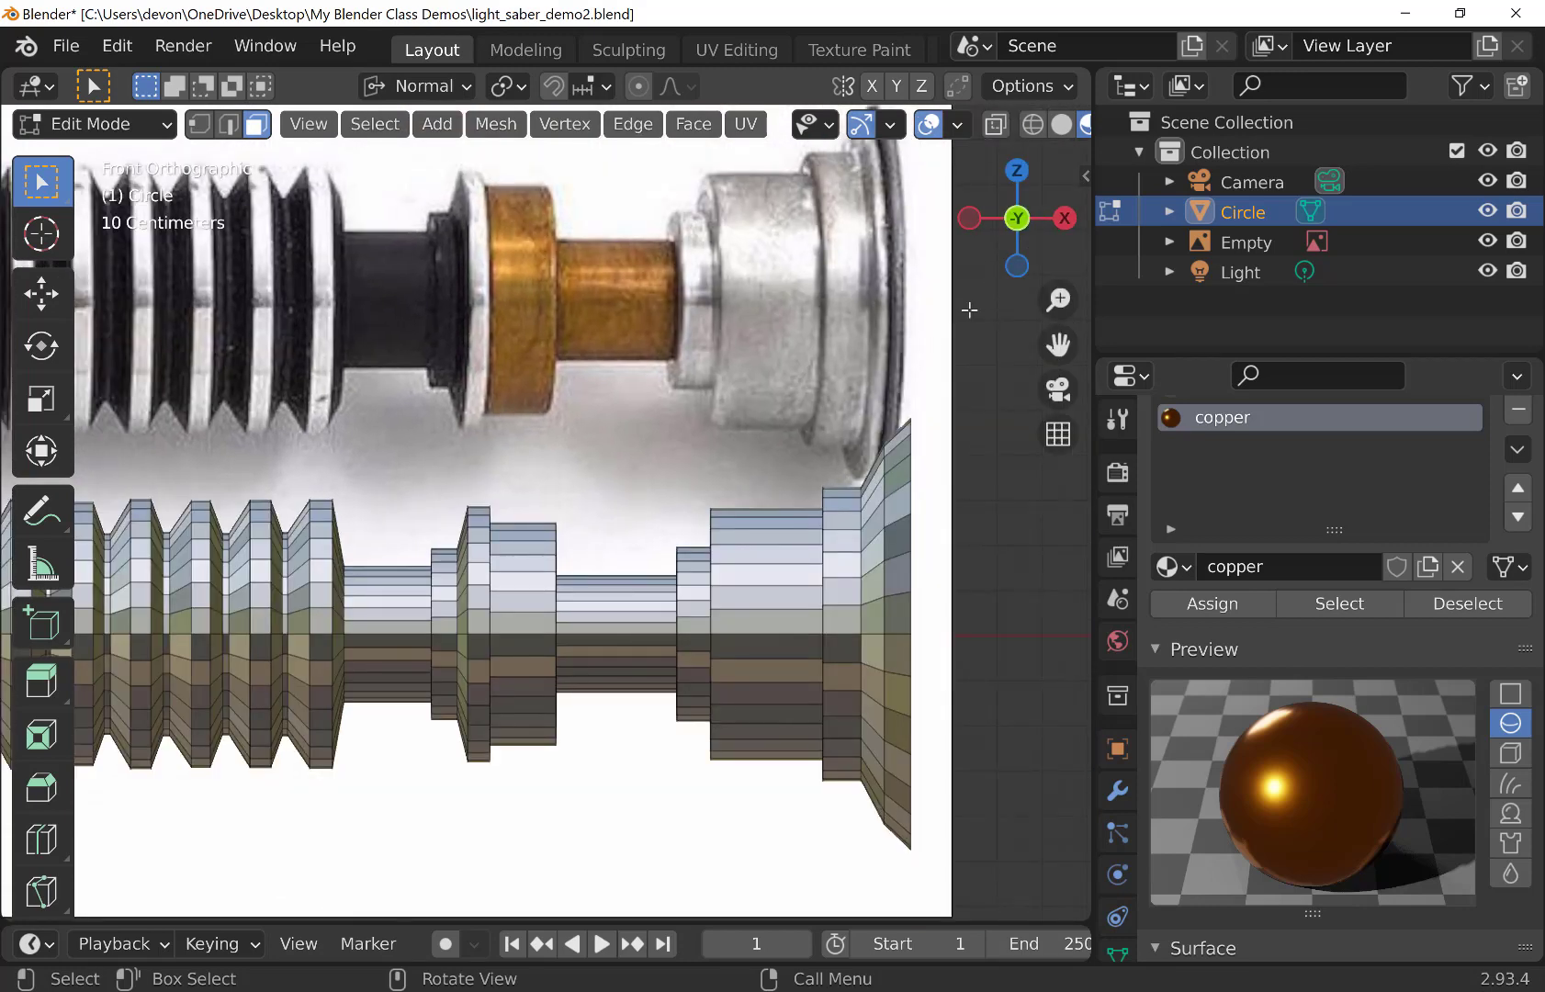
left_click(634, 630)
left_click(622, 649)
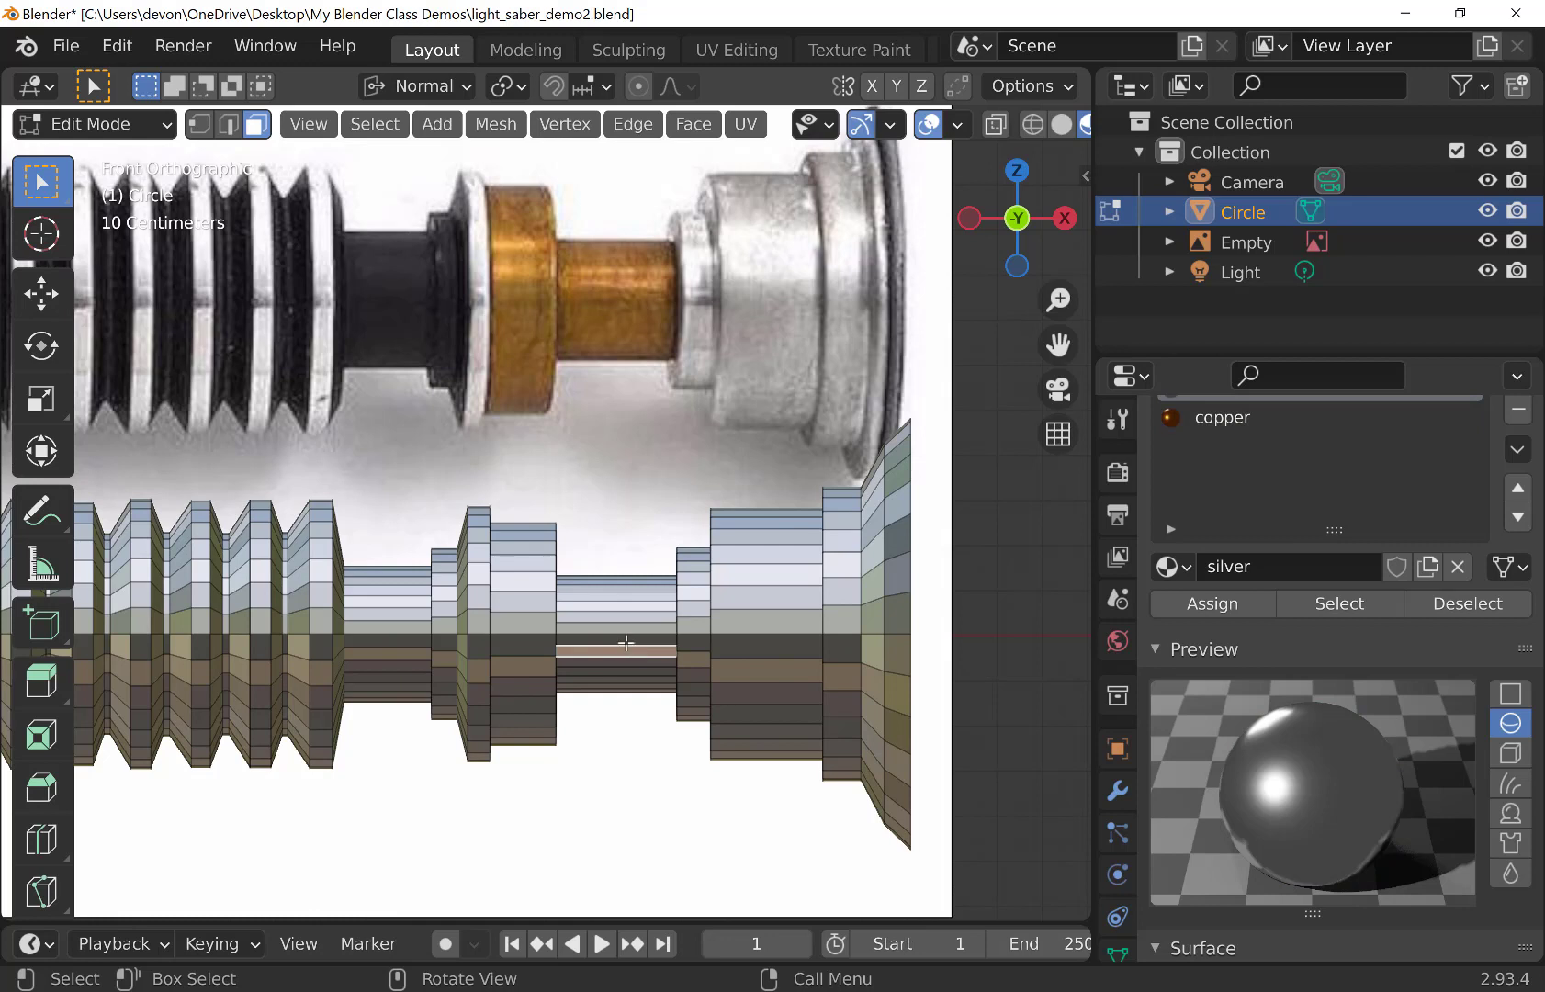
left_click(617, 624)
left_click(615, 605, "shift")
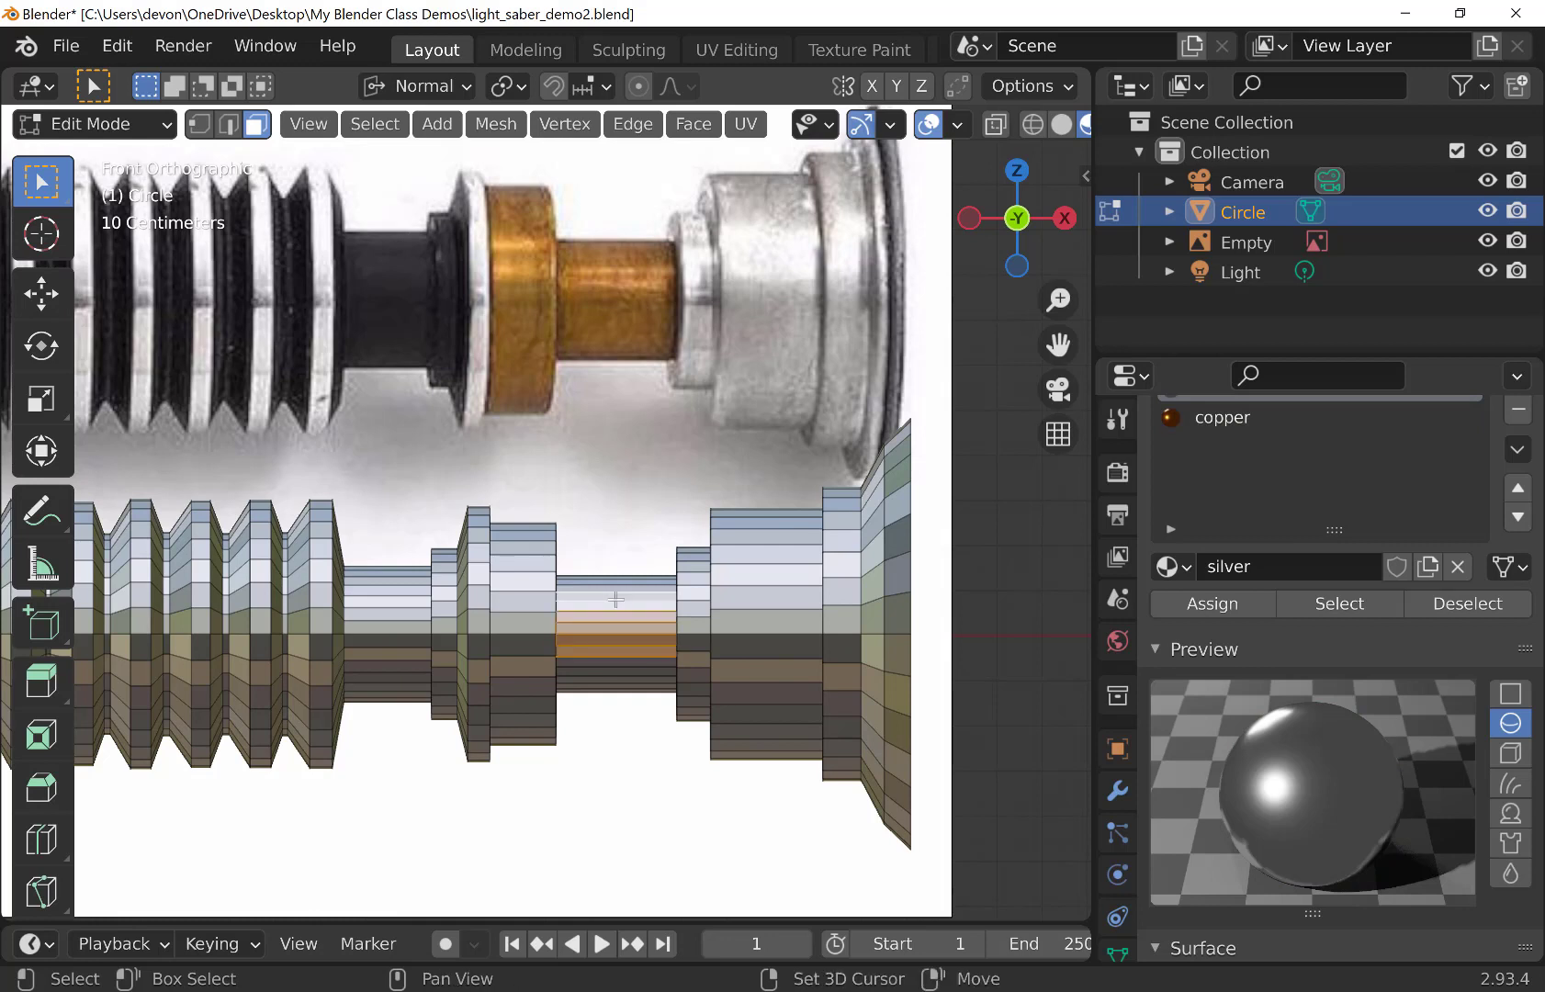
left_click(618, 671, "alt+shift")
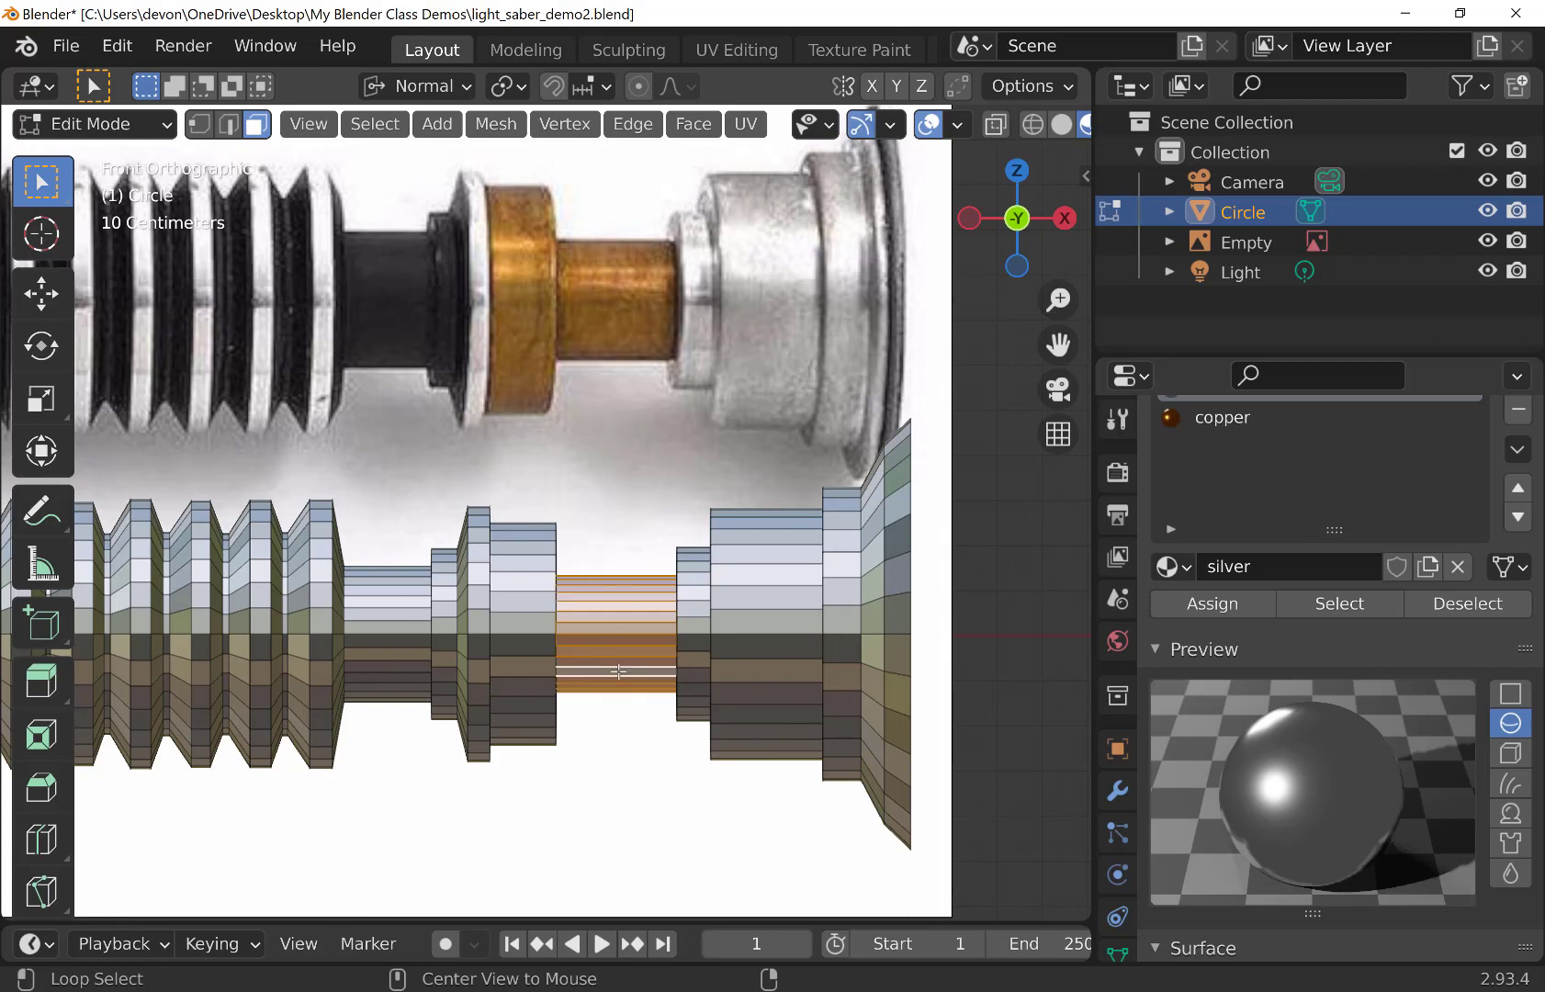
Add the outer faces of the wider ring beside the neck and its side face loop to the selection
left_click(520, 604, "alt+shift")
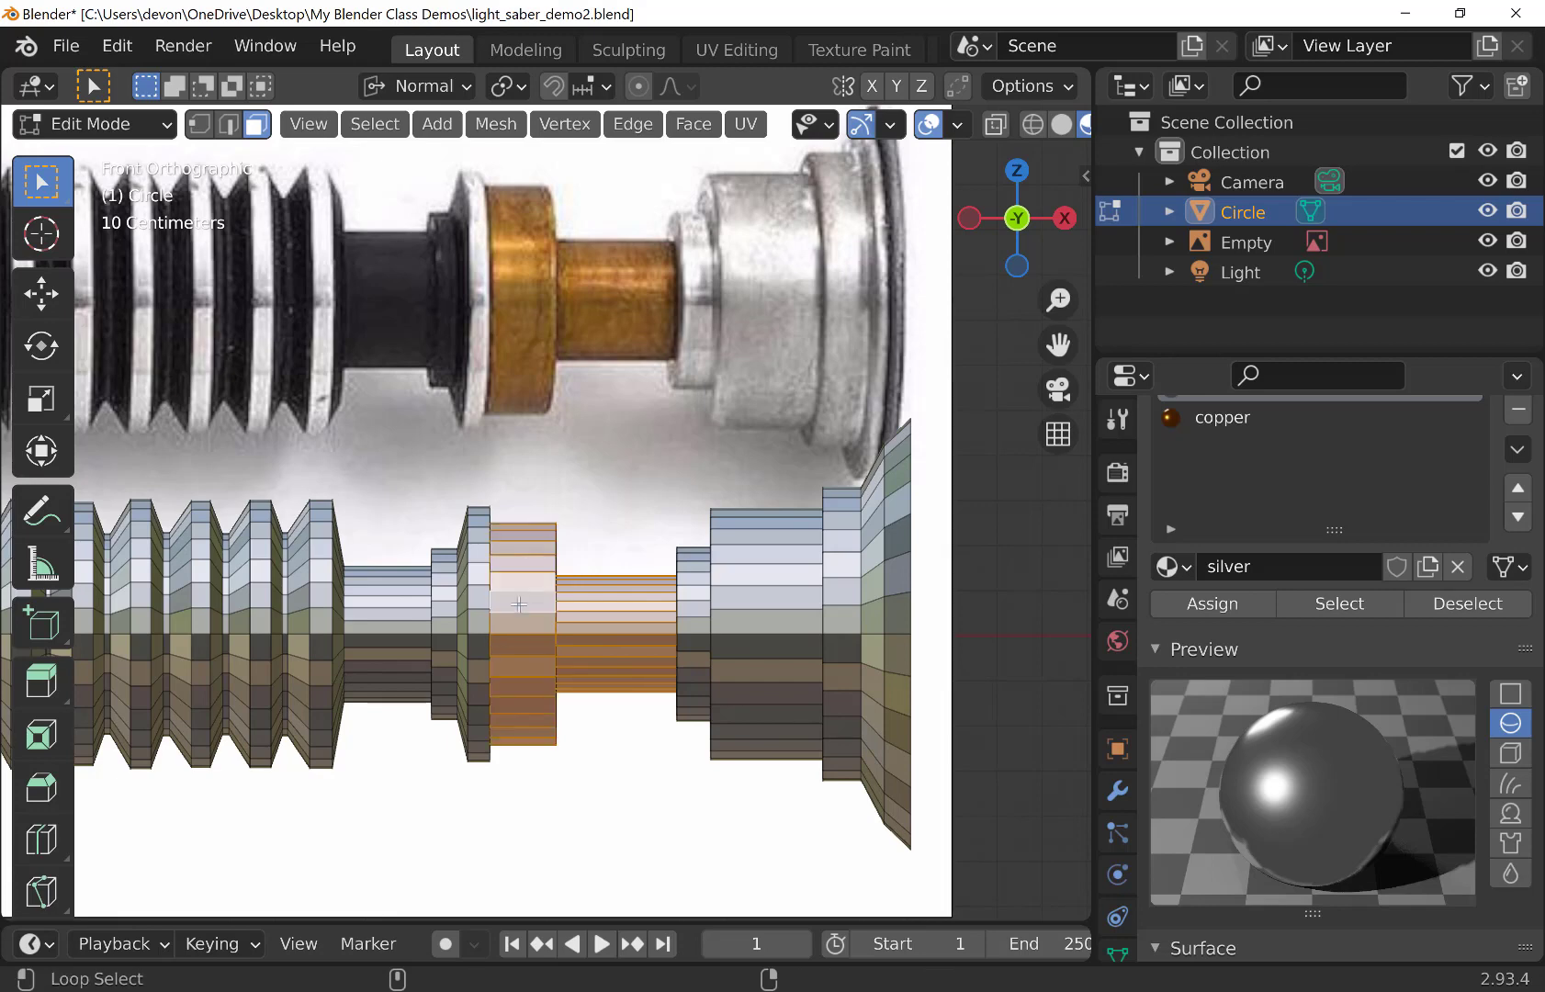
middle_click_drag(667, 634, 533, 638)
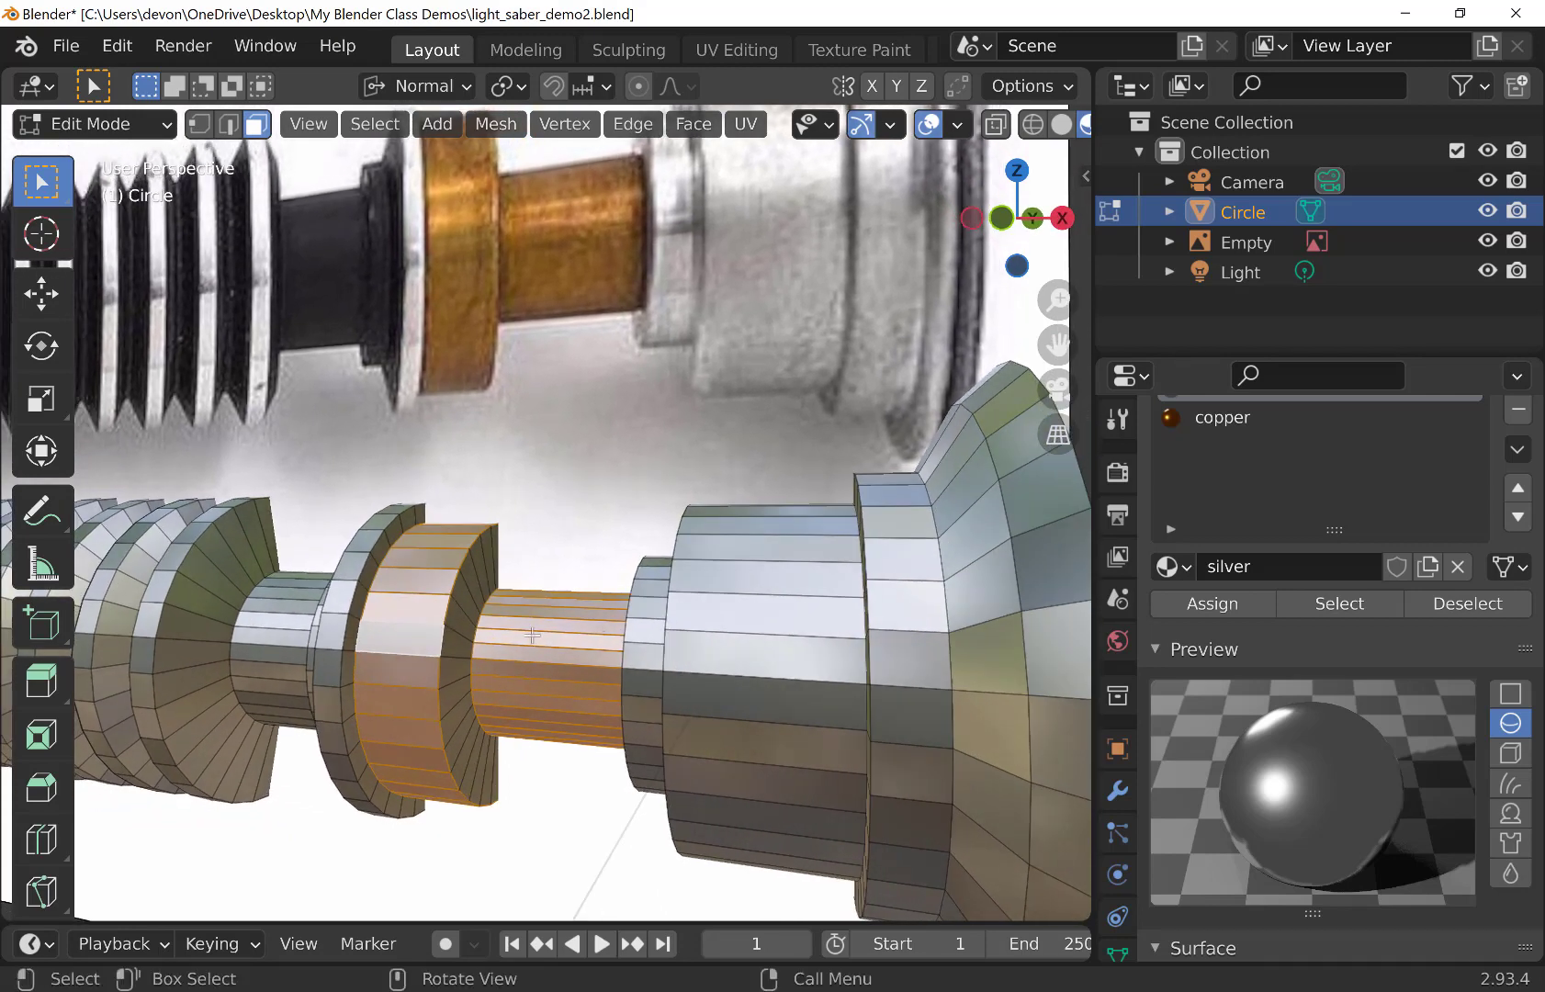
left_click(462, 619, "alt+shift")
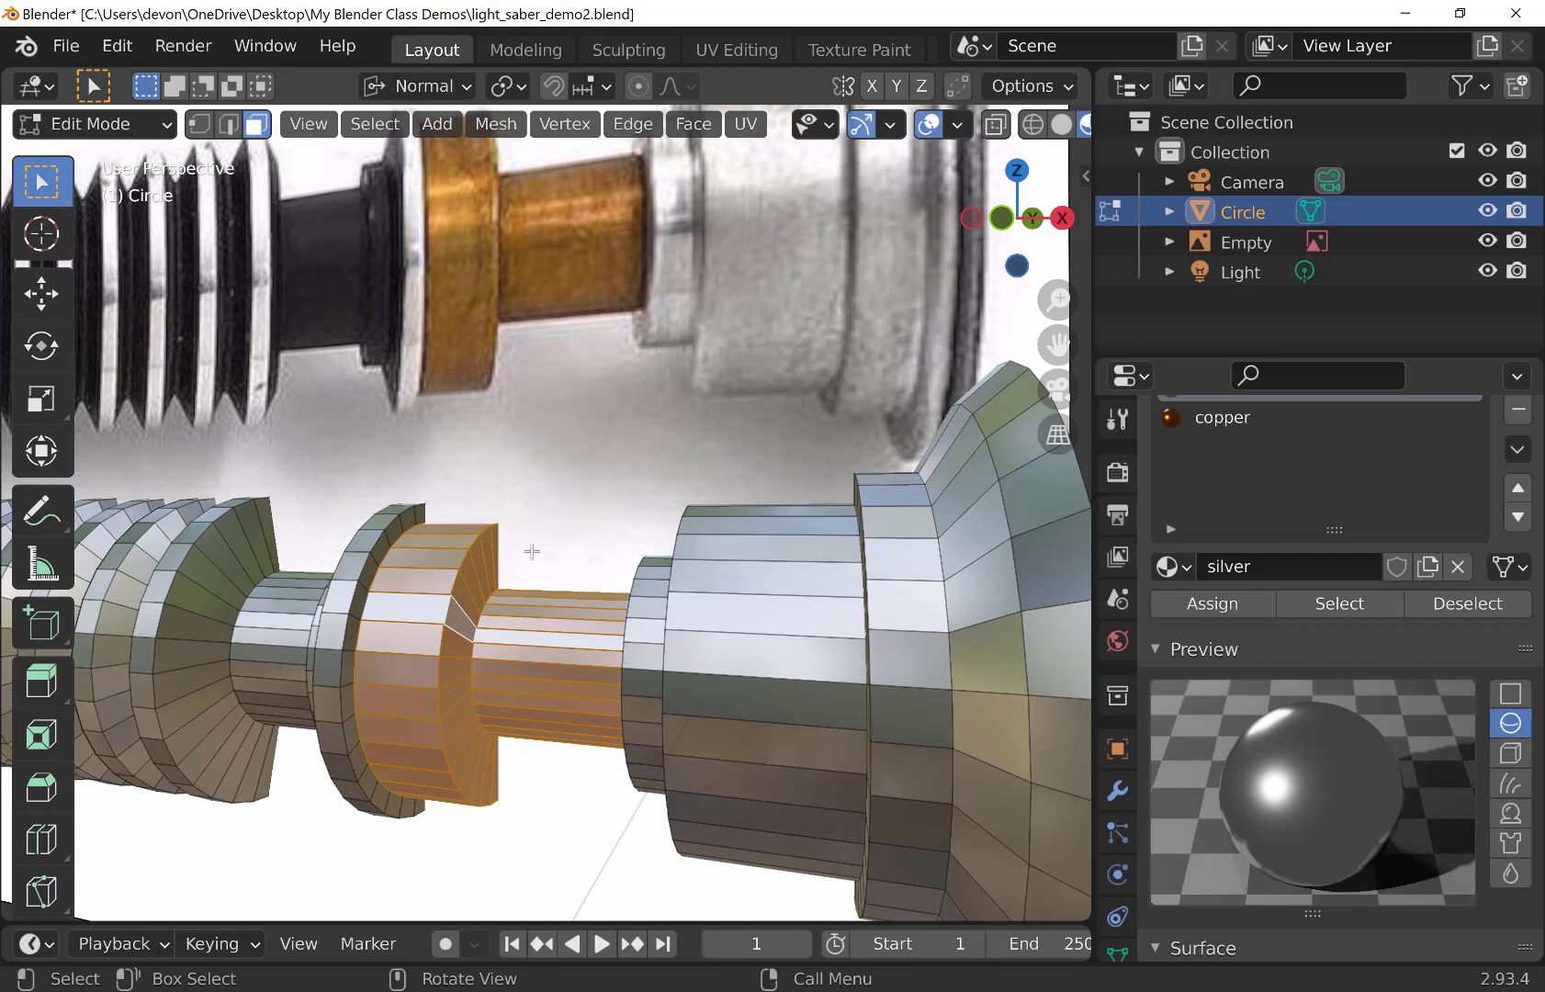
Assign the copper material to the selected neck and ring faces, and clear the selection
left_click(1224, 421)
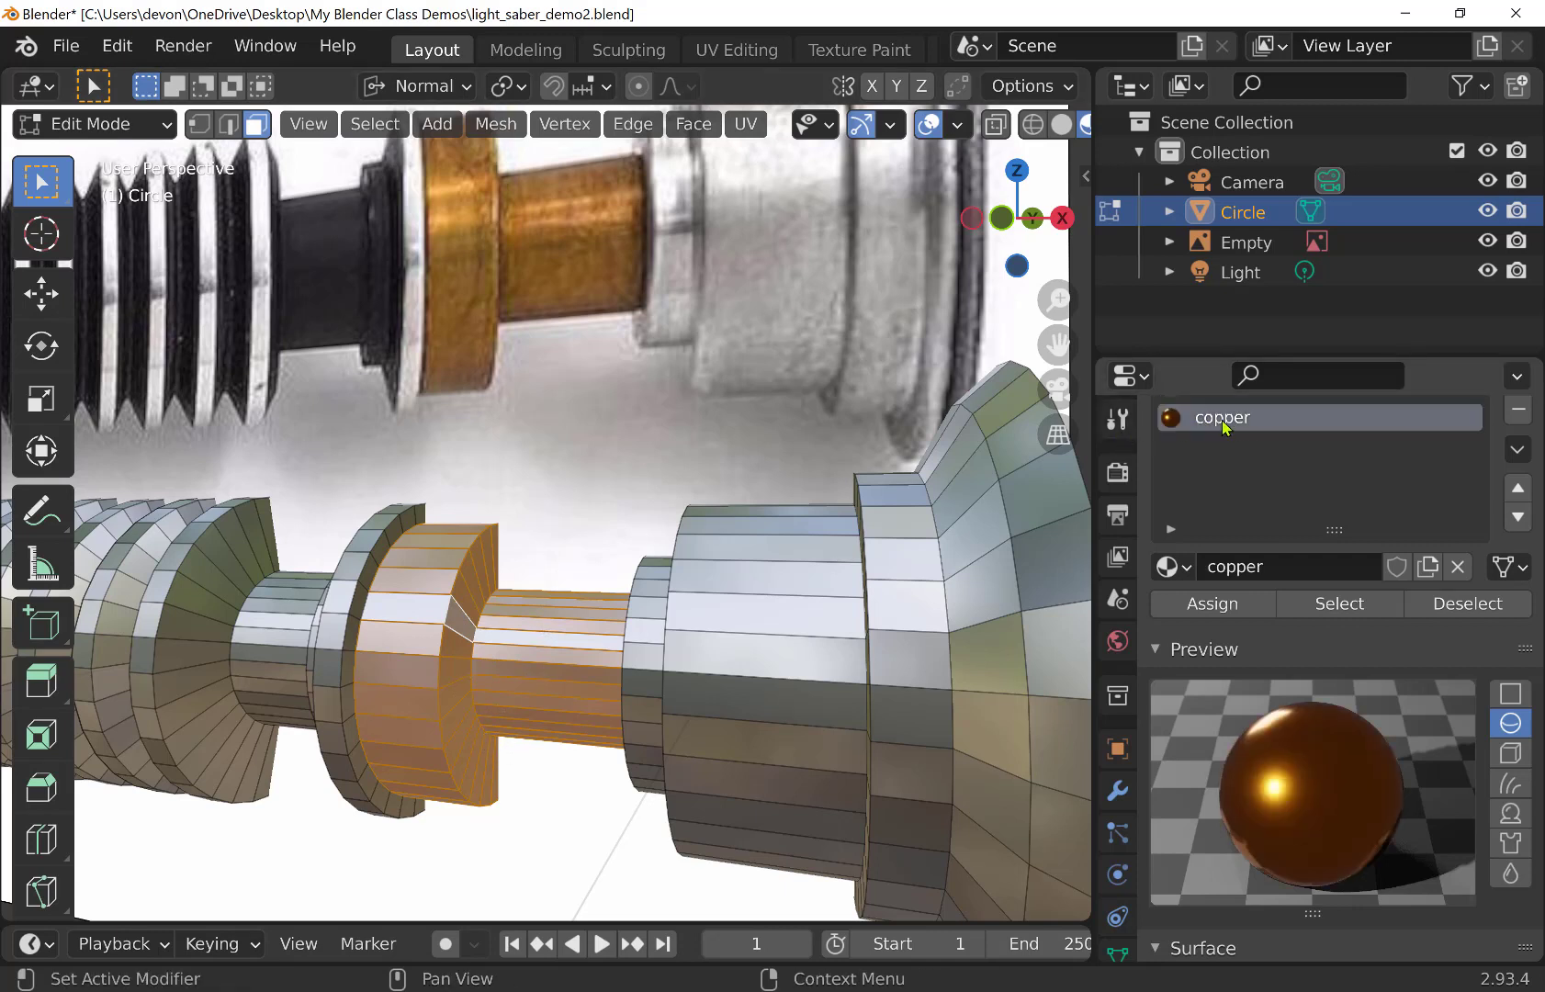
left_click(1213, 605)
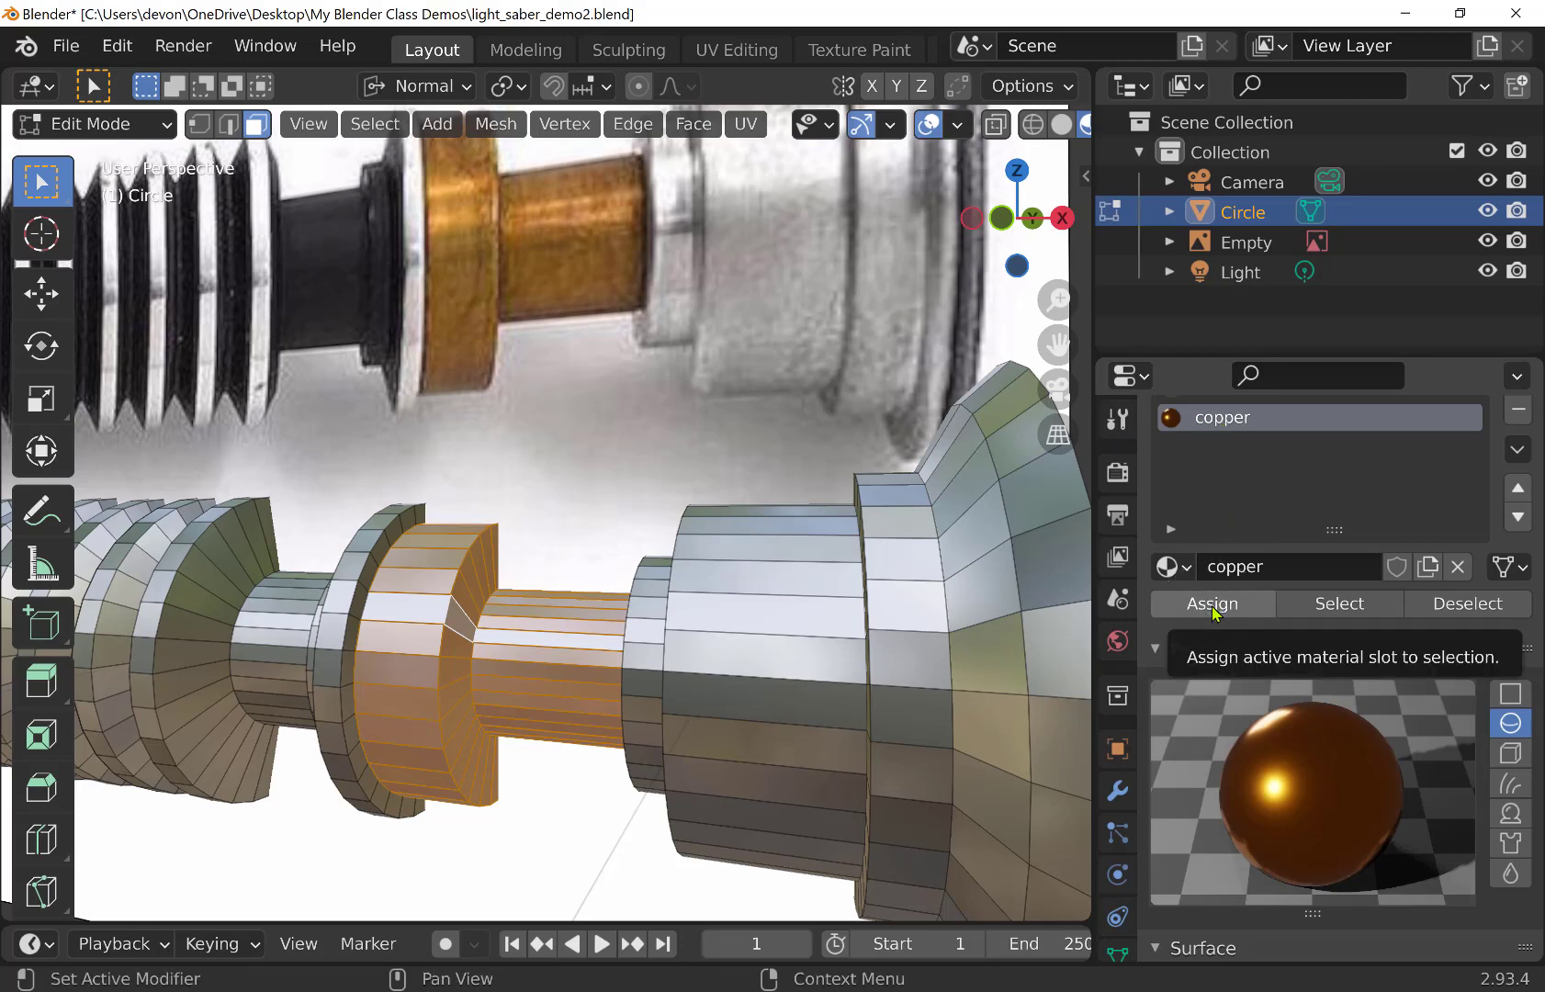
left_click(1213, 604)
left_click(538, 864)
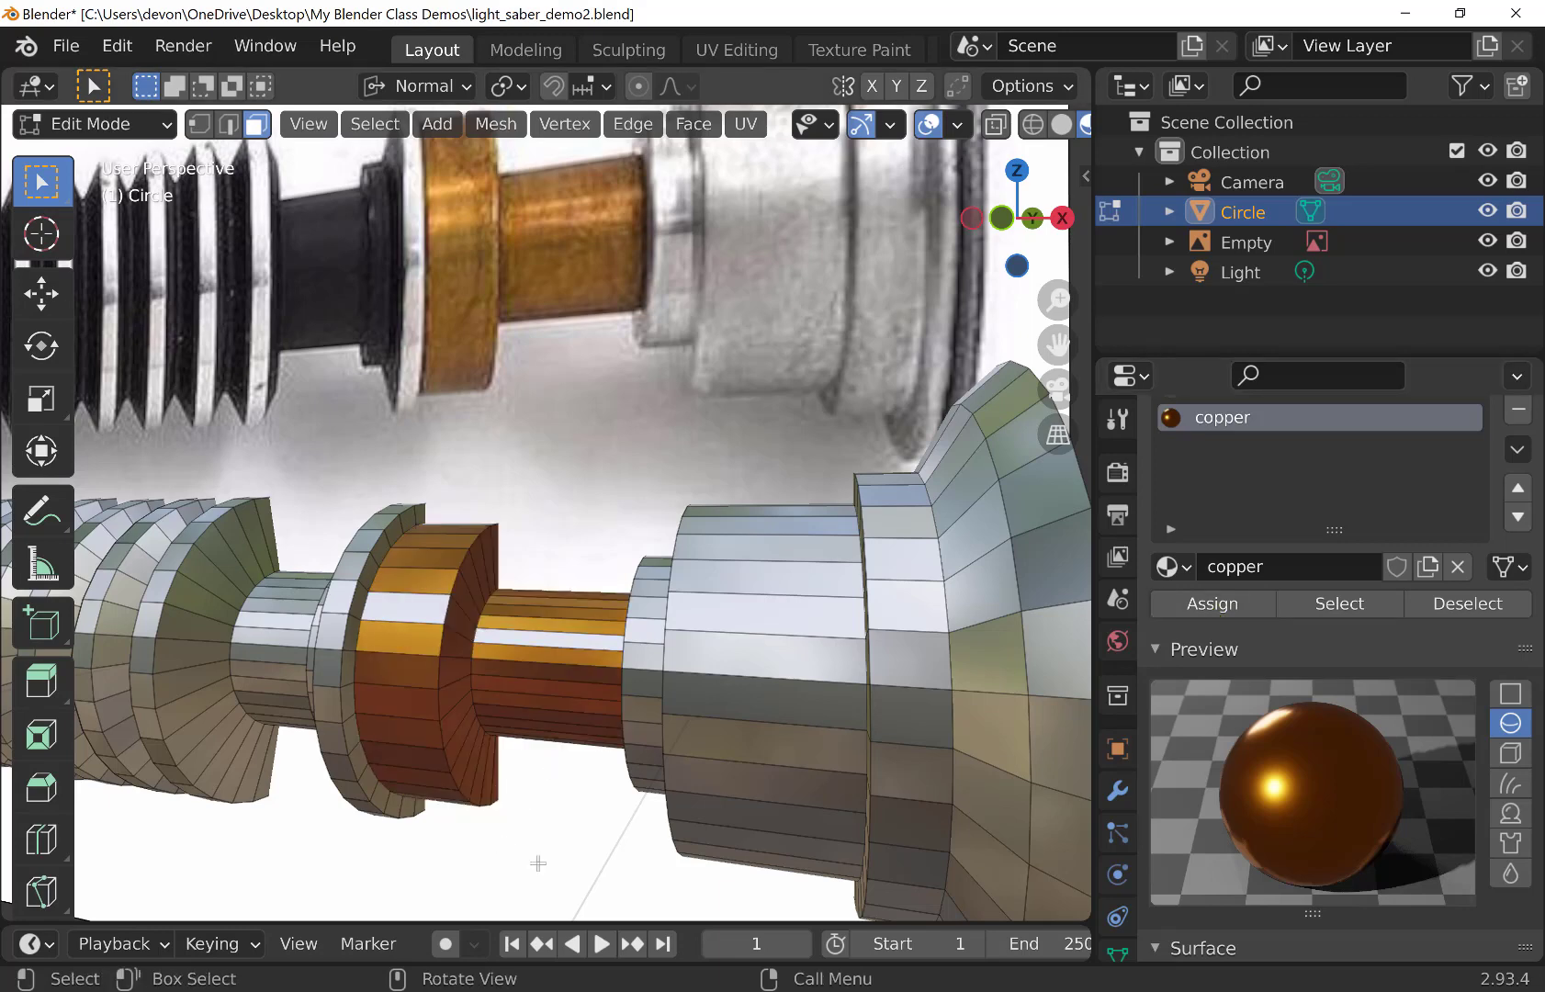
Assign the copper material to the faces still silver on the neck and the wider ring, and deselect everything
middle_click_drag(614, 779, 666, 792)
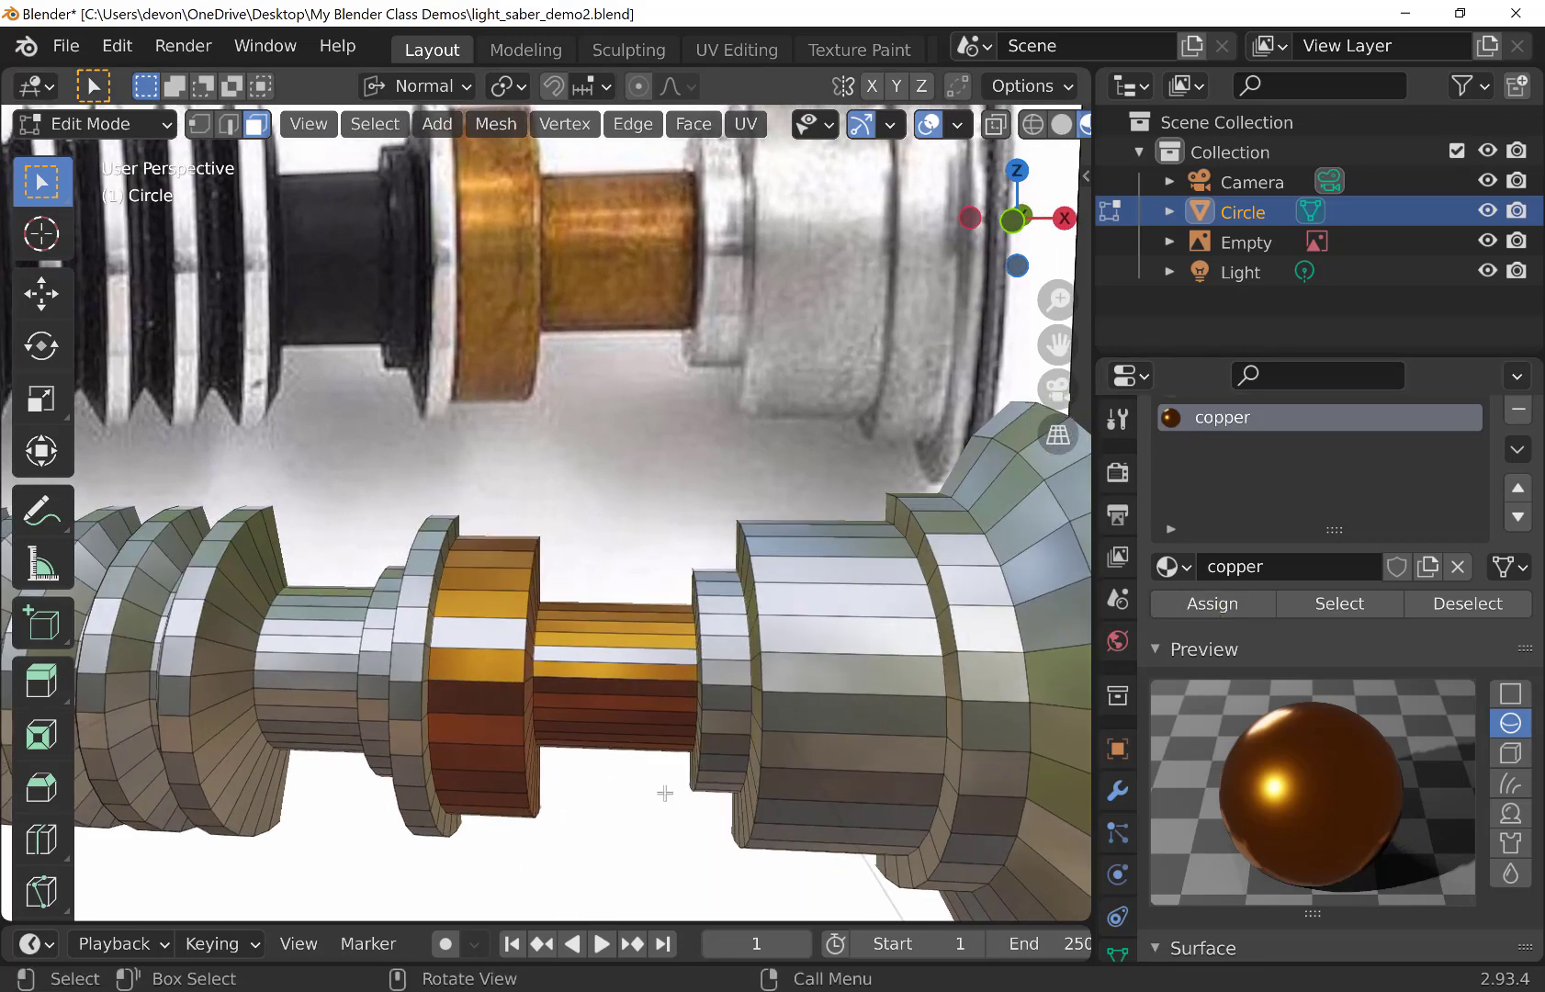
left_click(566, 652)
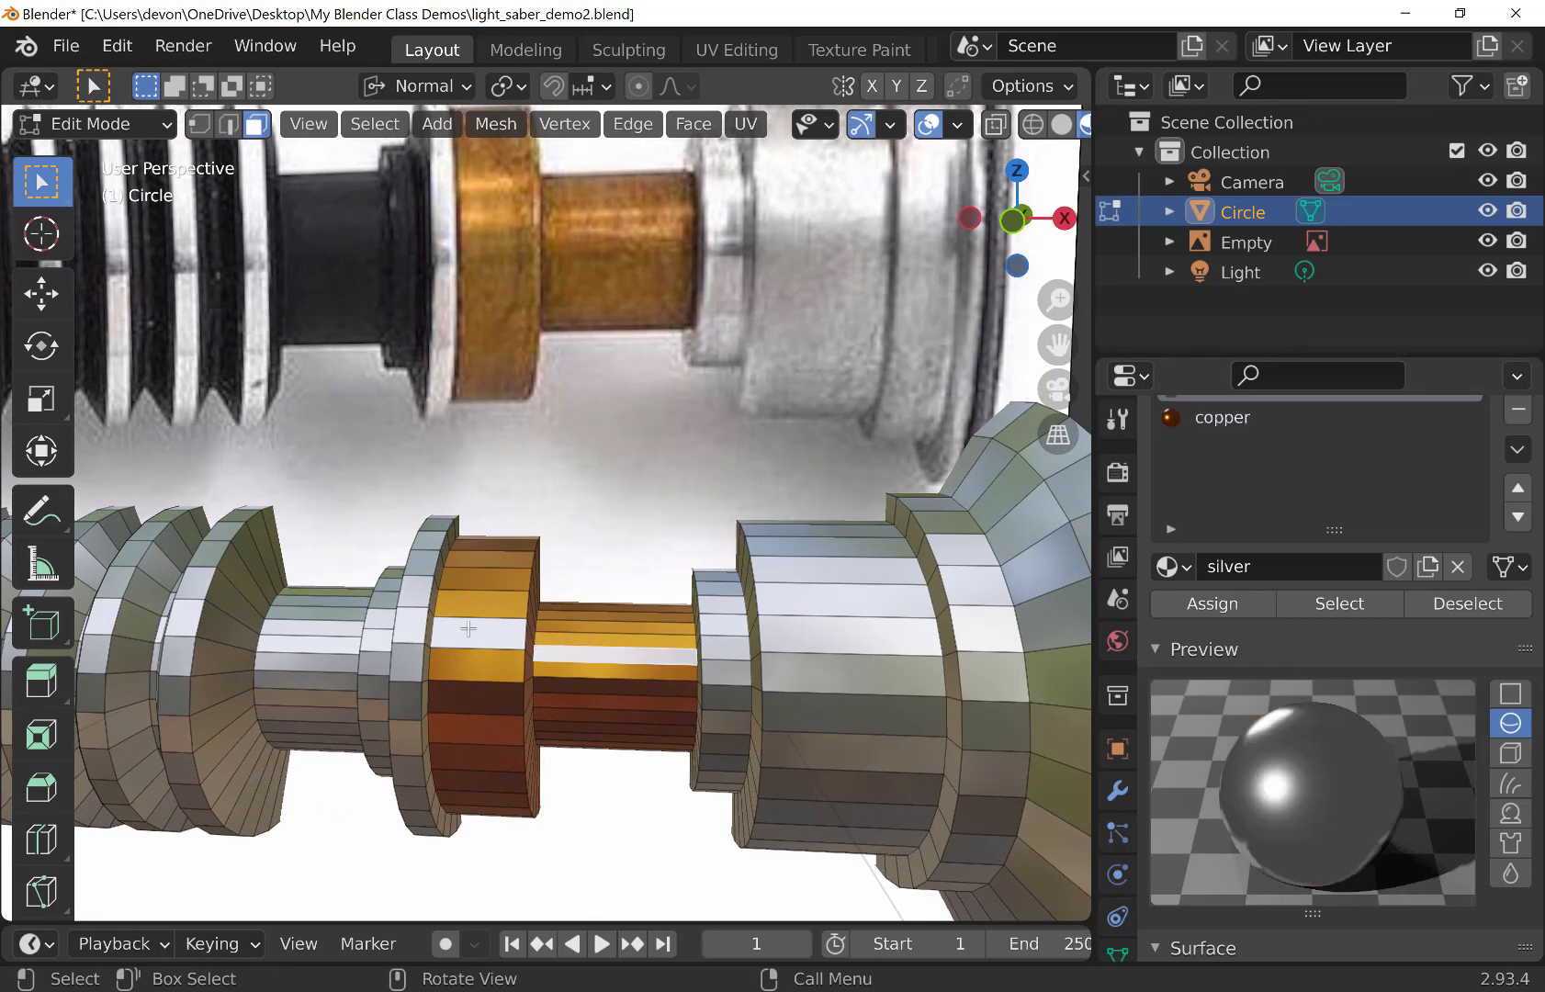
left_click(469, 628, "shift")
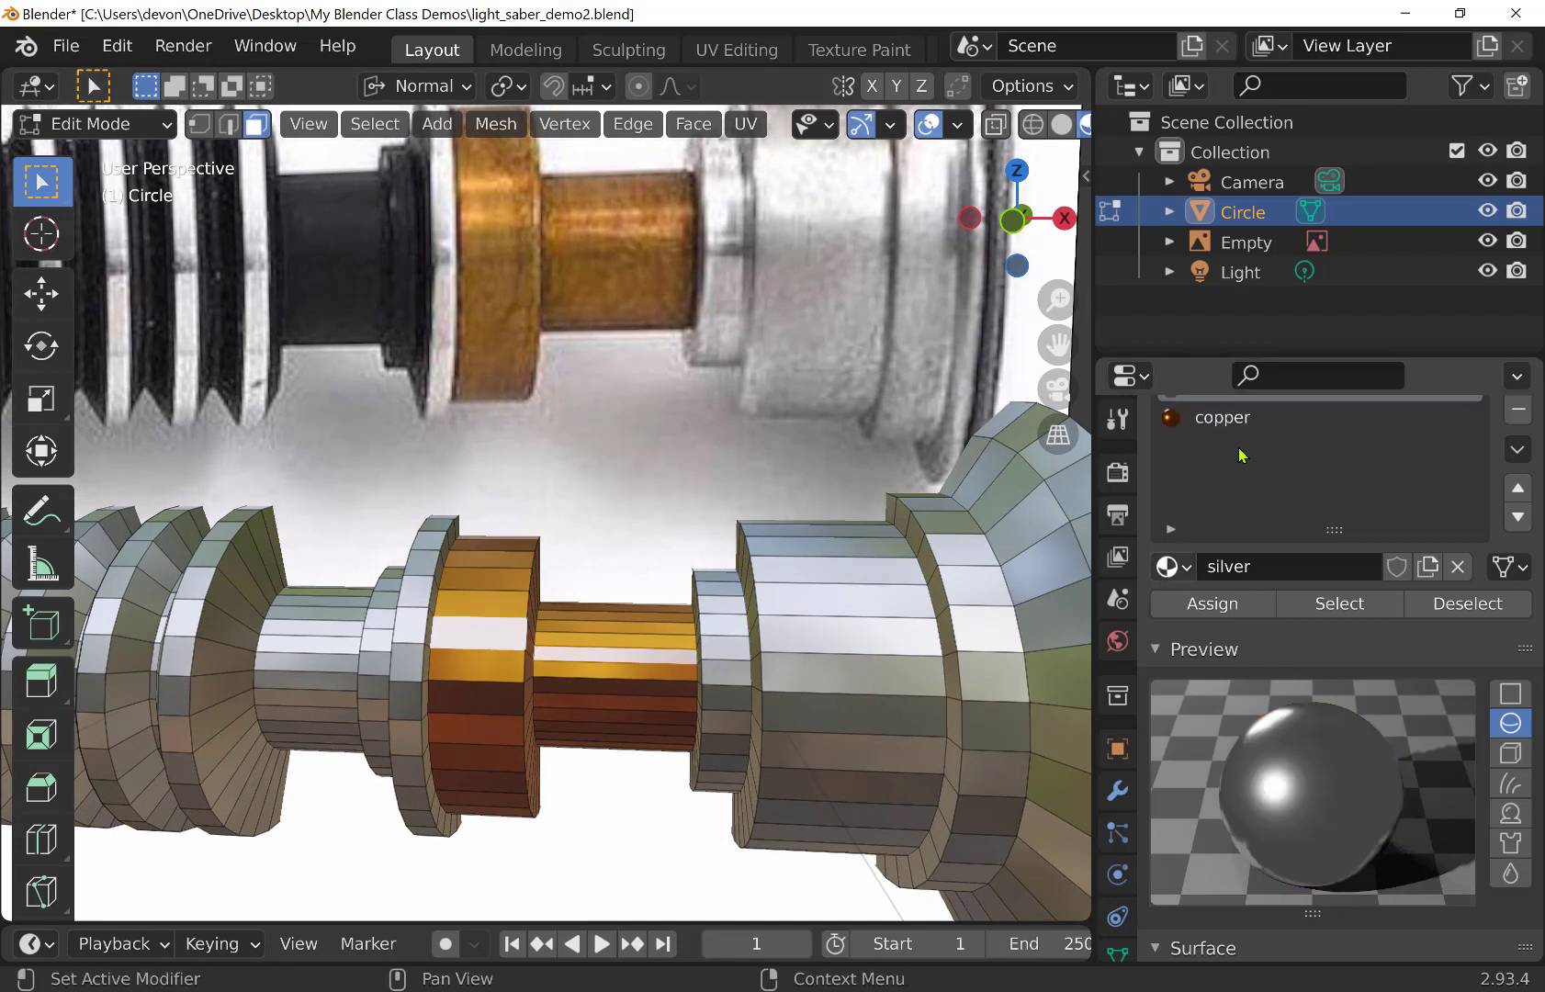
left_click(1231, 421)
left_click(1213, 603)
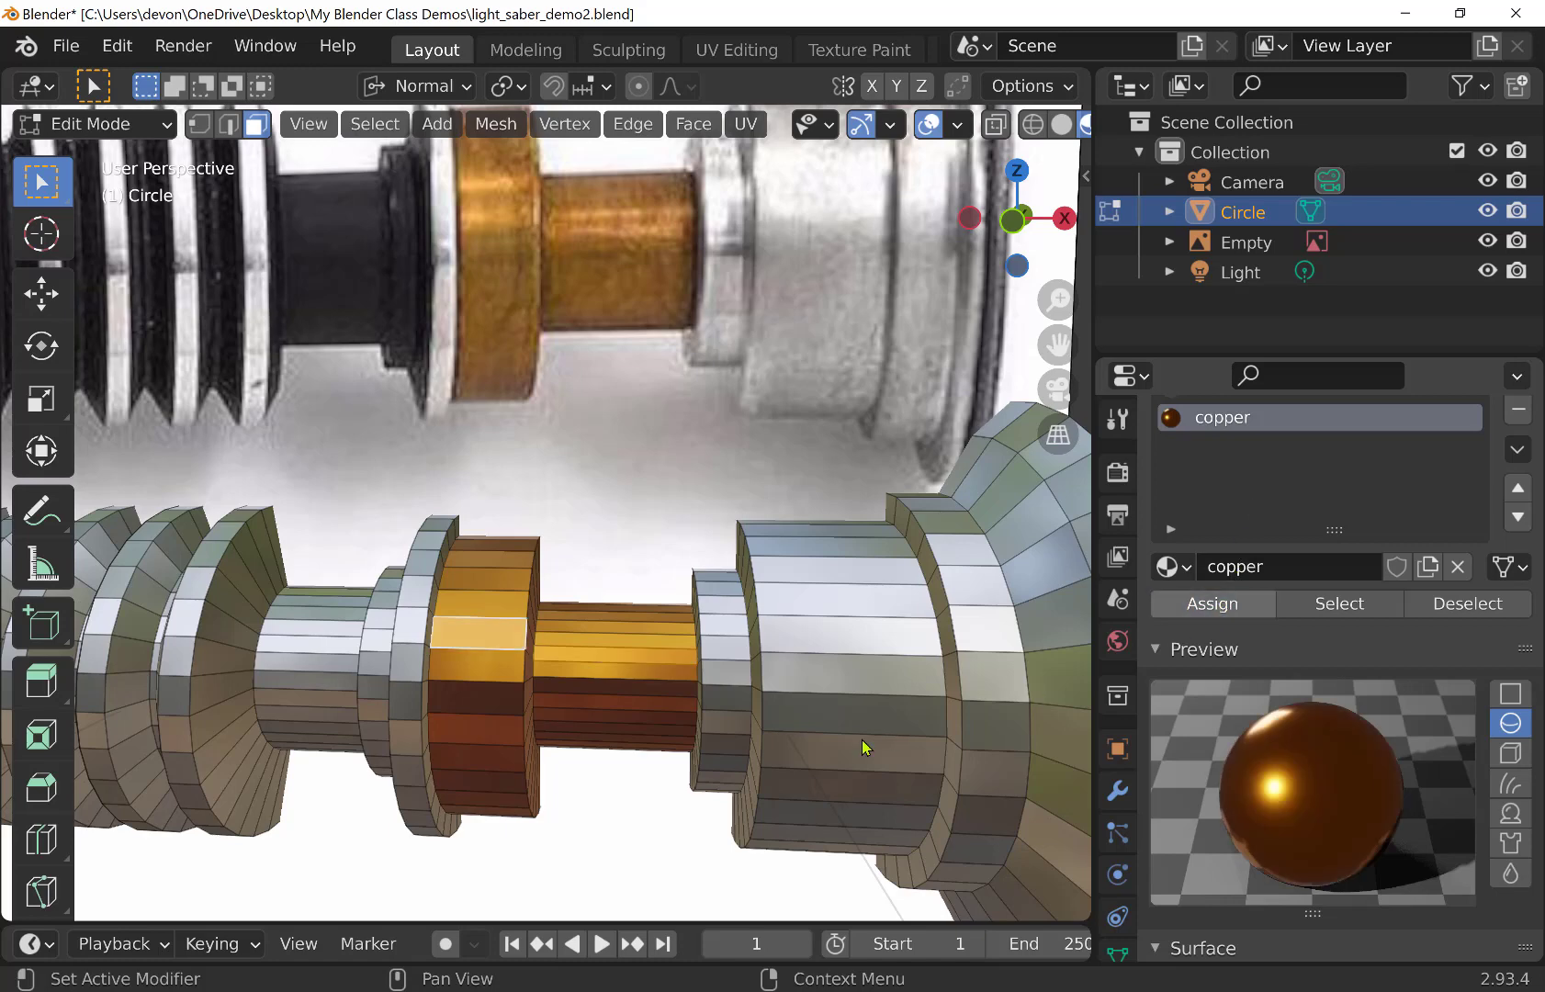
key("alt+a")
Return the lightsaber to Object Mode with the ribbed grip and copper section shown from the front
middle_click_drag(600, 840, 538, 765)
middle_click_drag(420, 700, 728, 749, "shift")
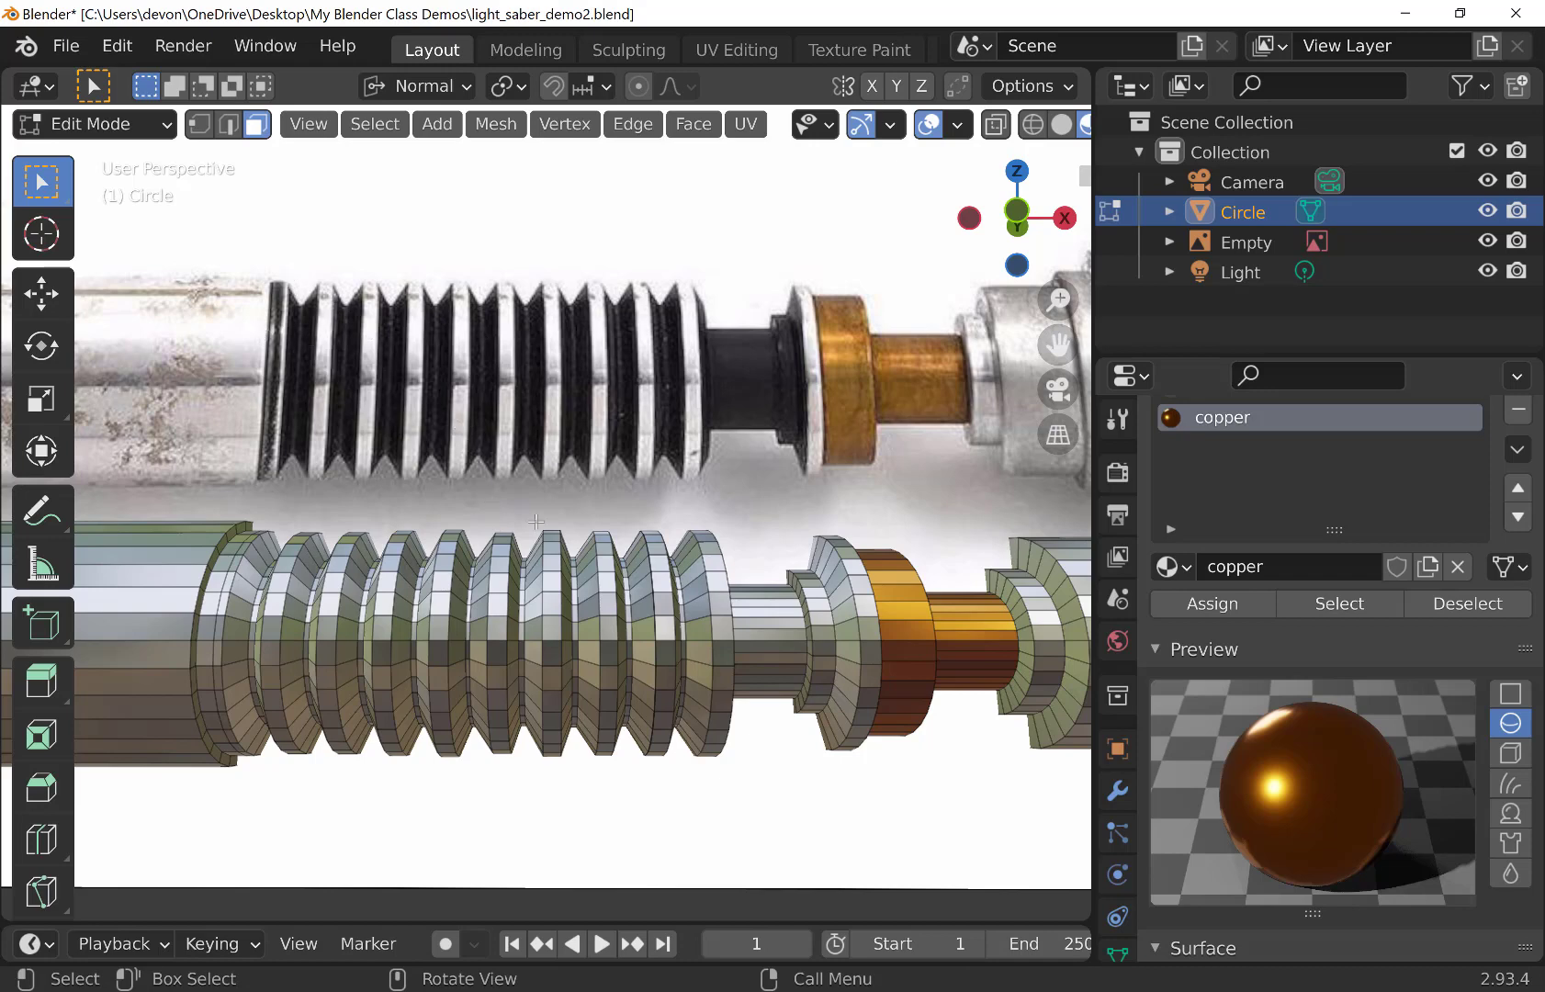
key("KP_1")
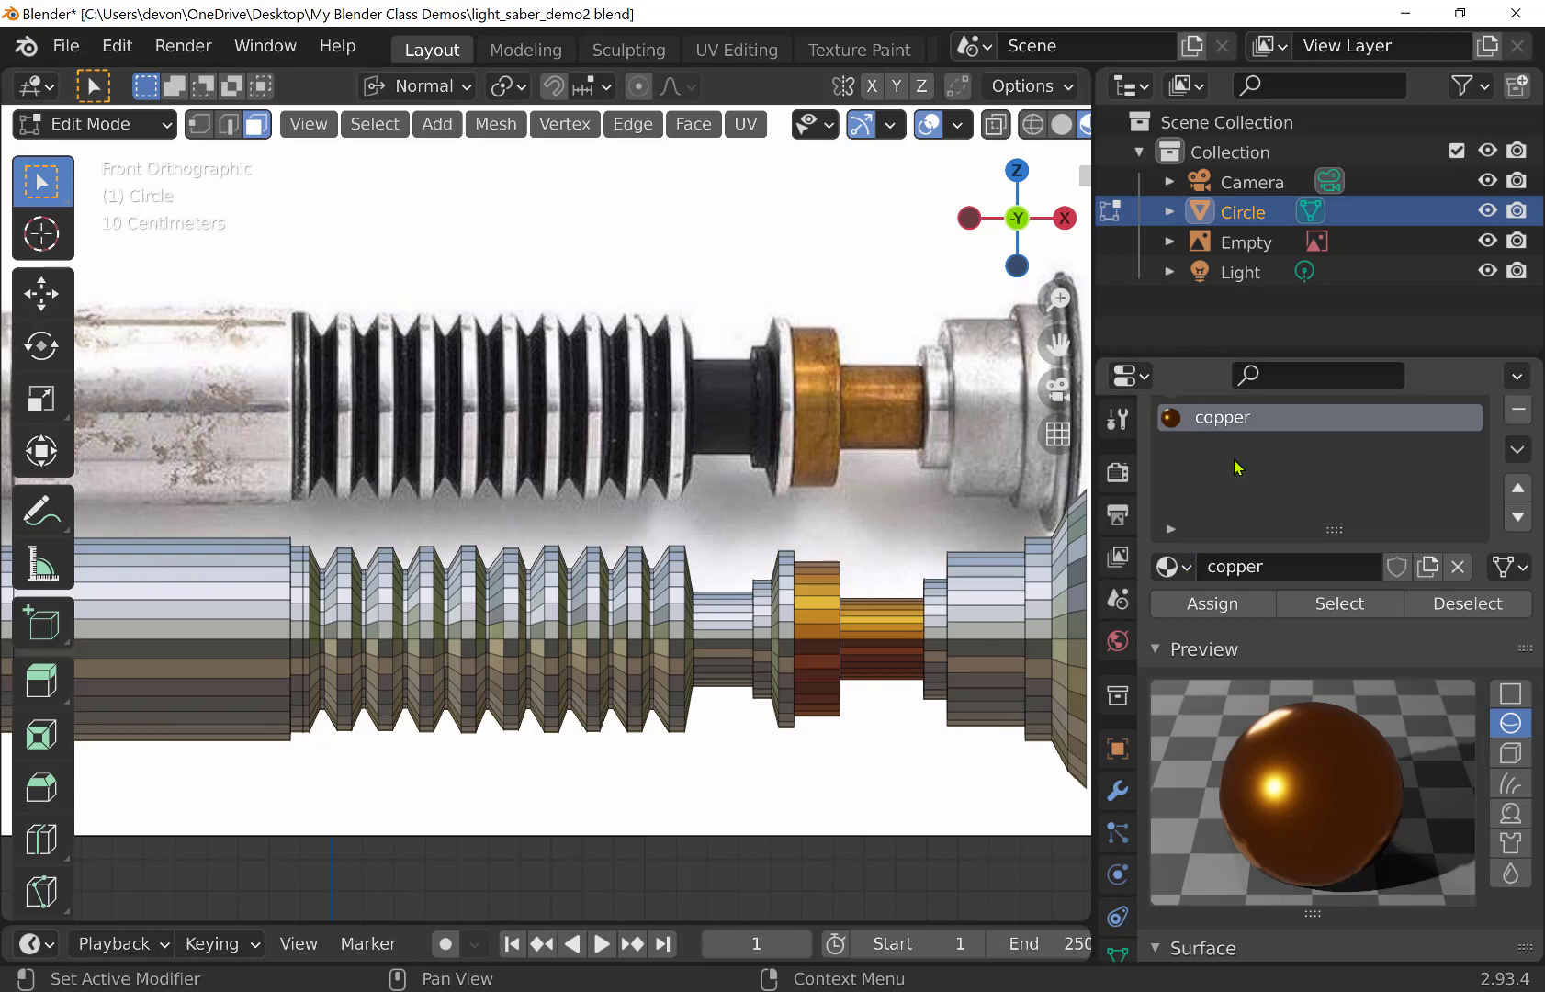
left_click(125, 128)
left_click(124, 171)
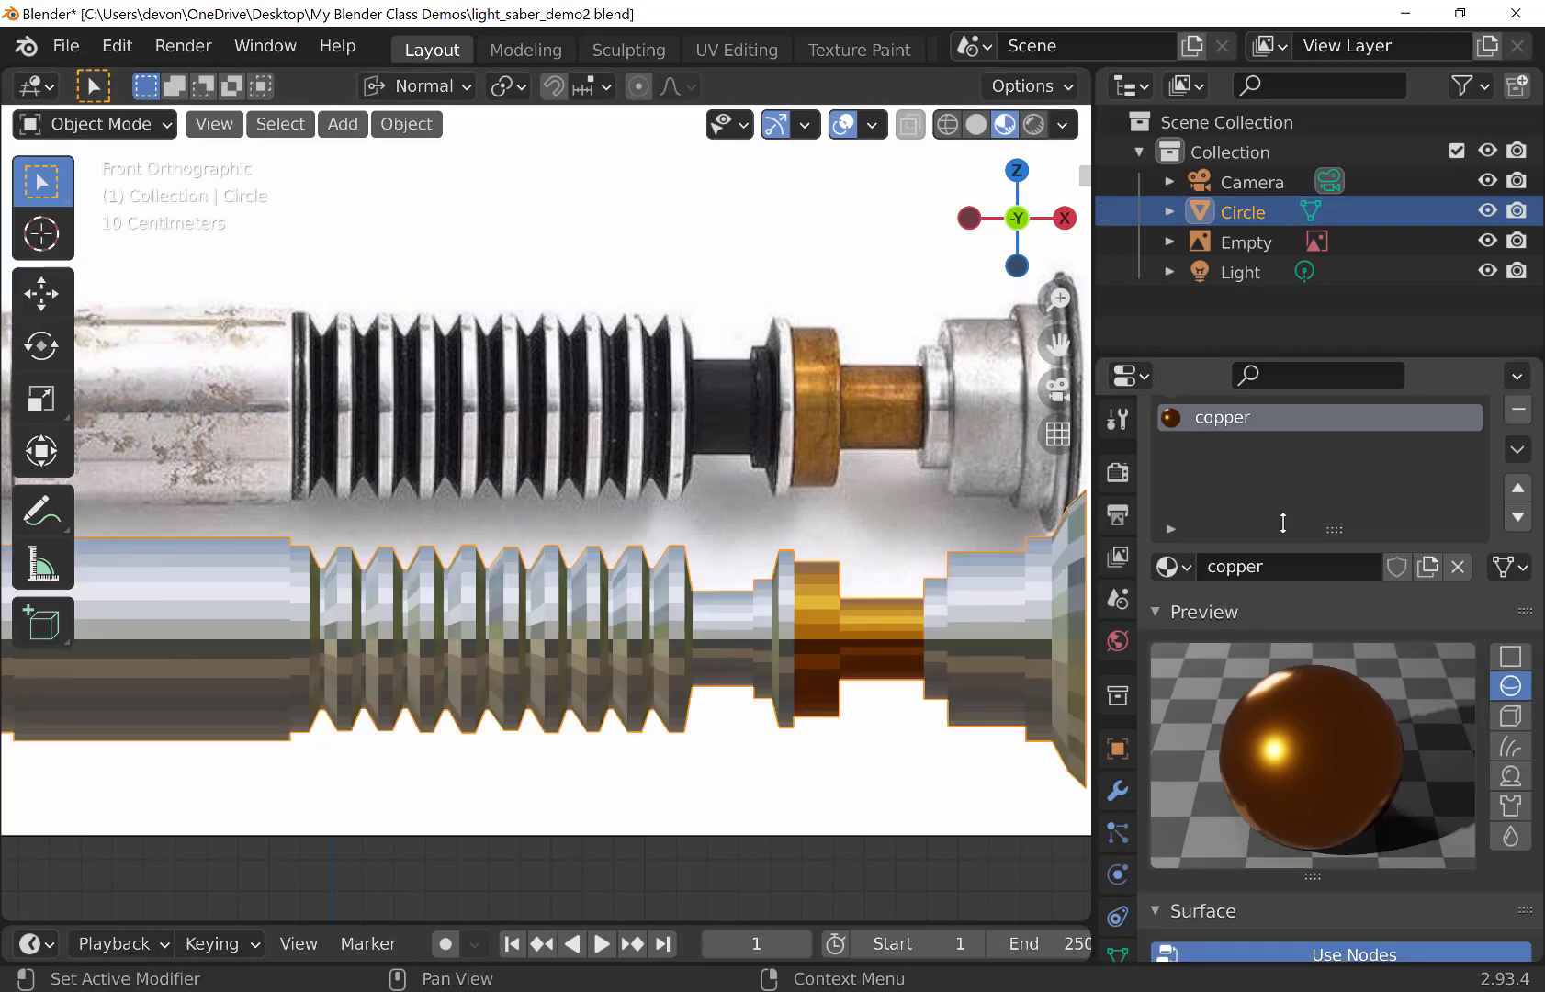
Add a third material slot to the lightsaber with a new material named "black"
scroll(1240, 488, "up", 2)
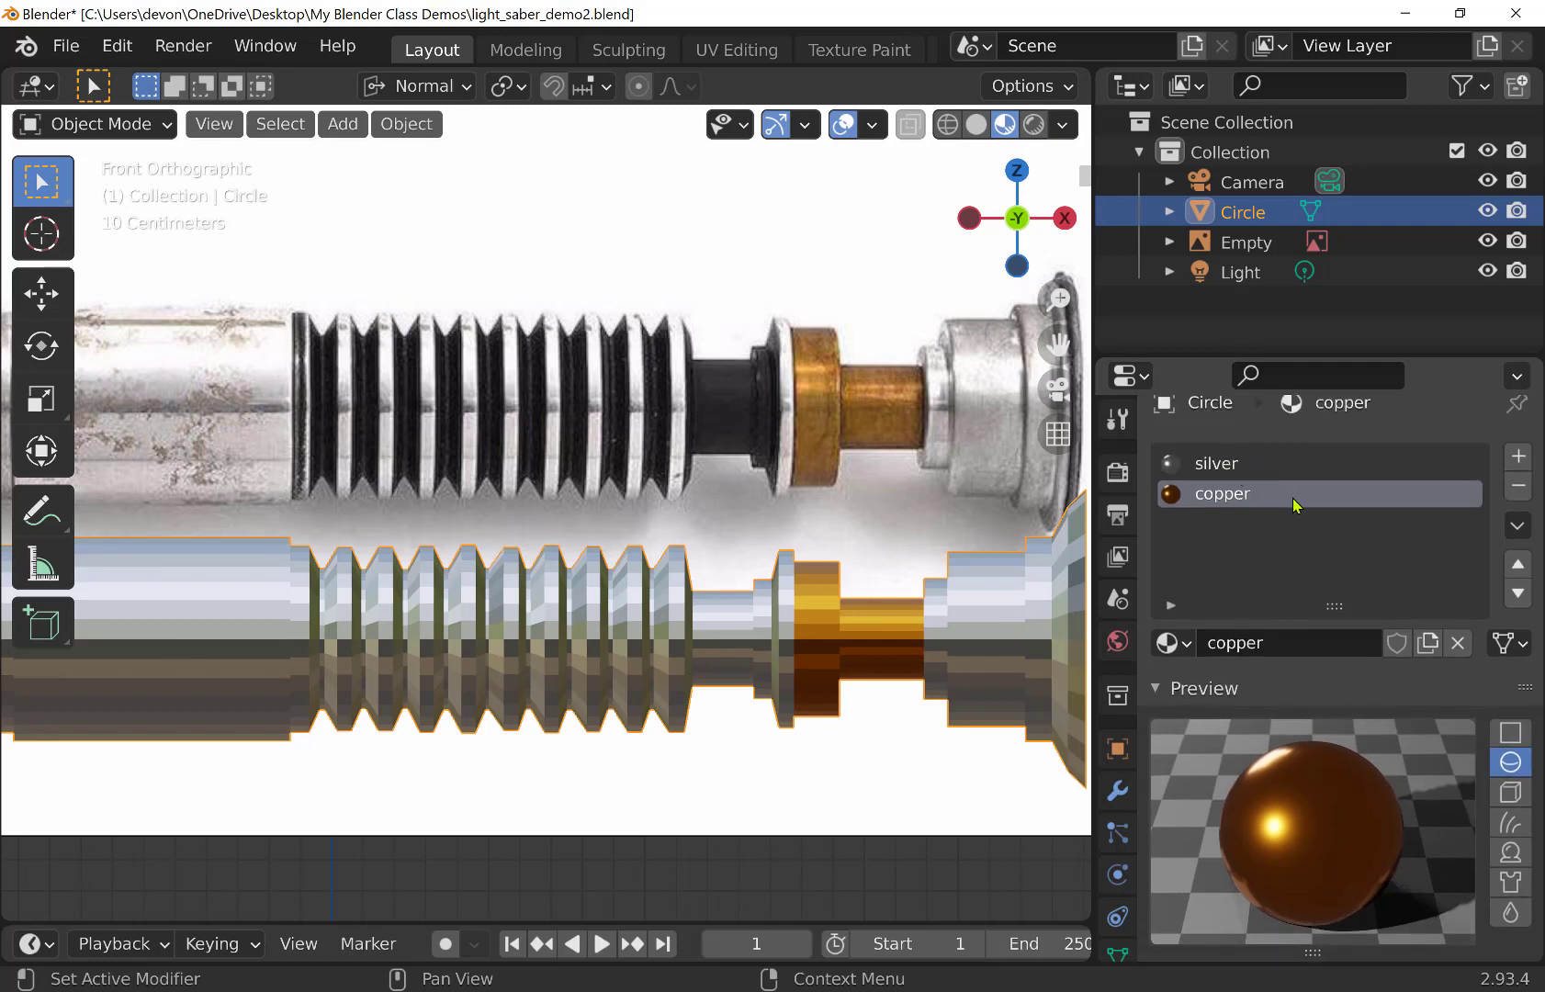
left_click(1520, 456)
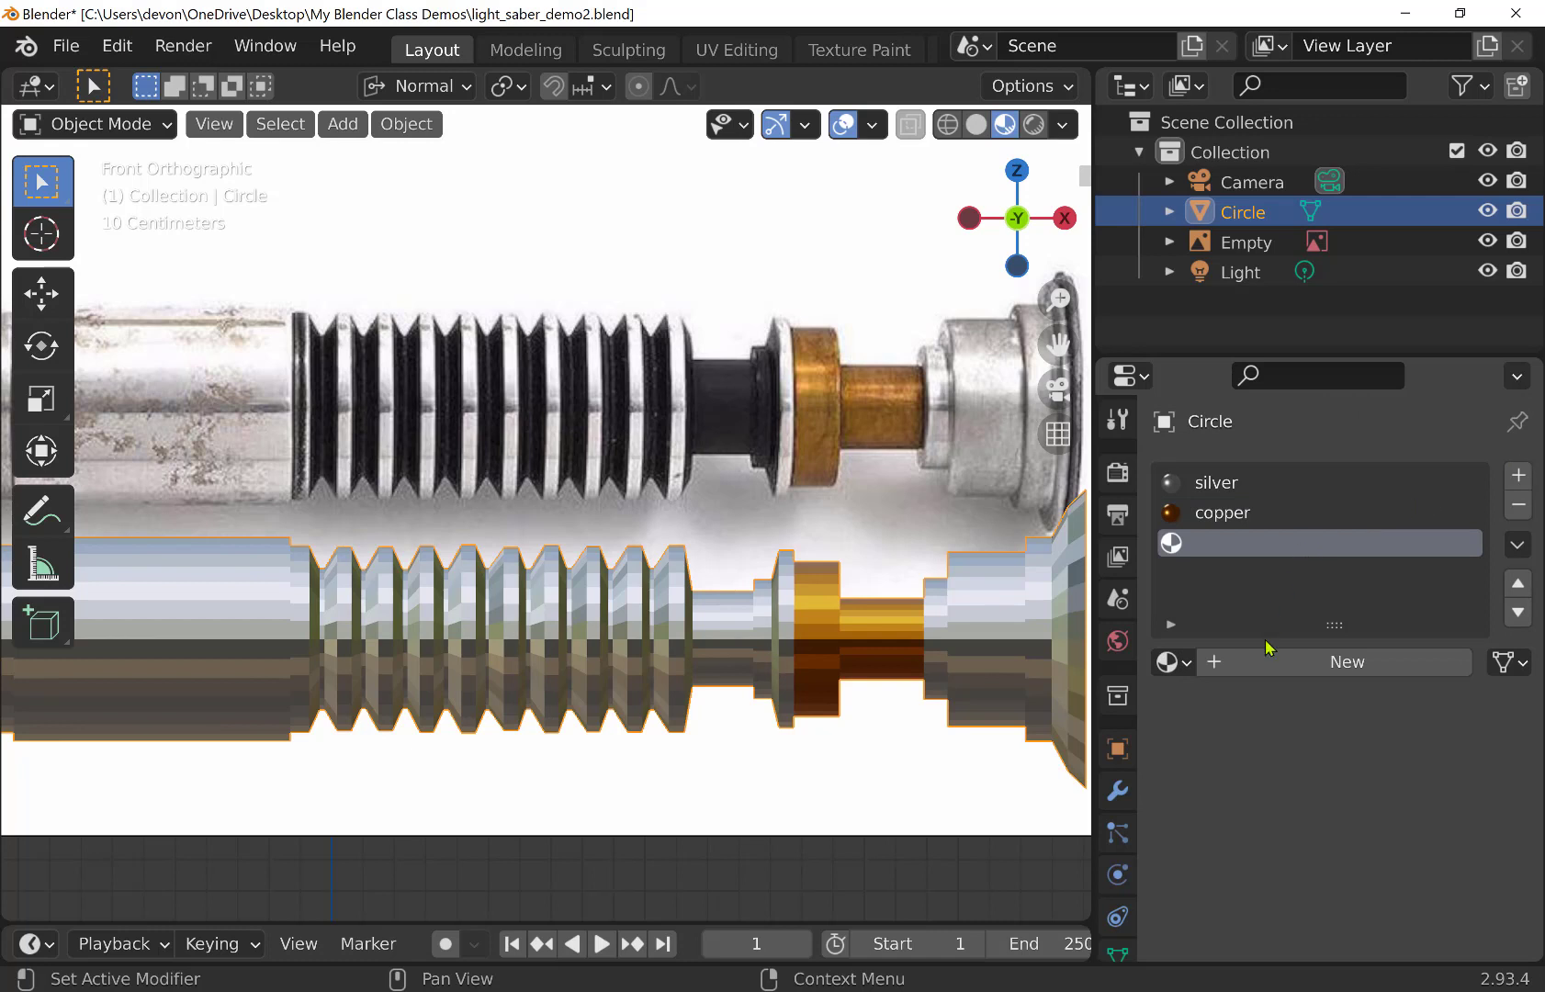
left_click(1266, 663)
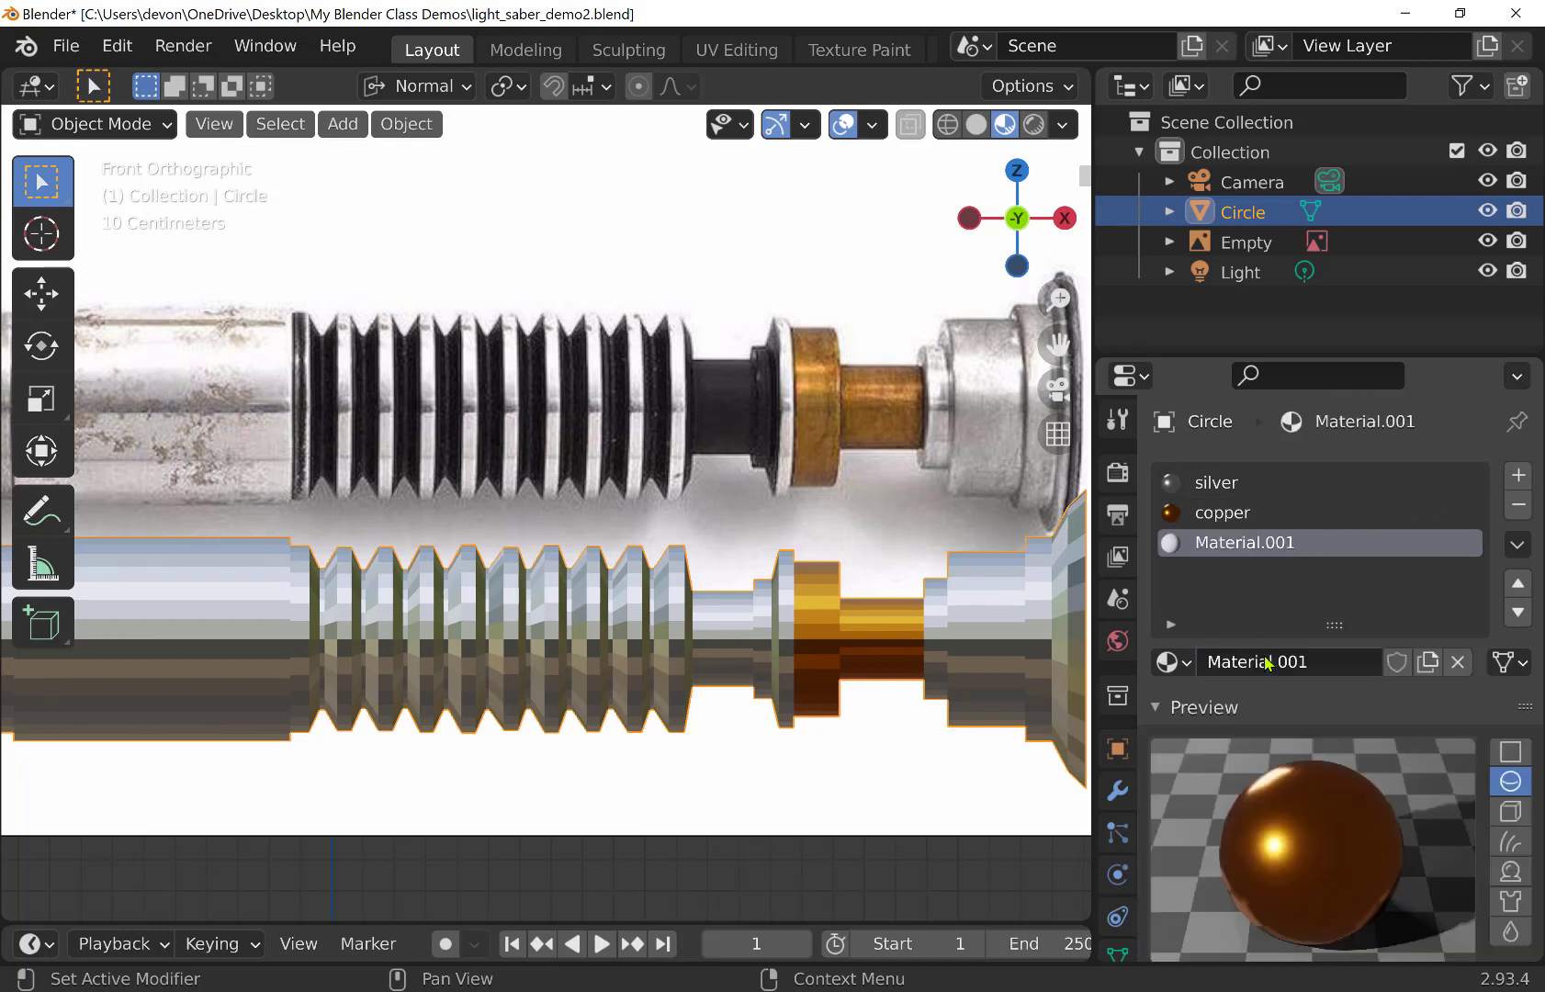
double_click(1269, 545)
type("black")
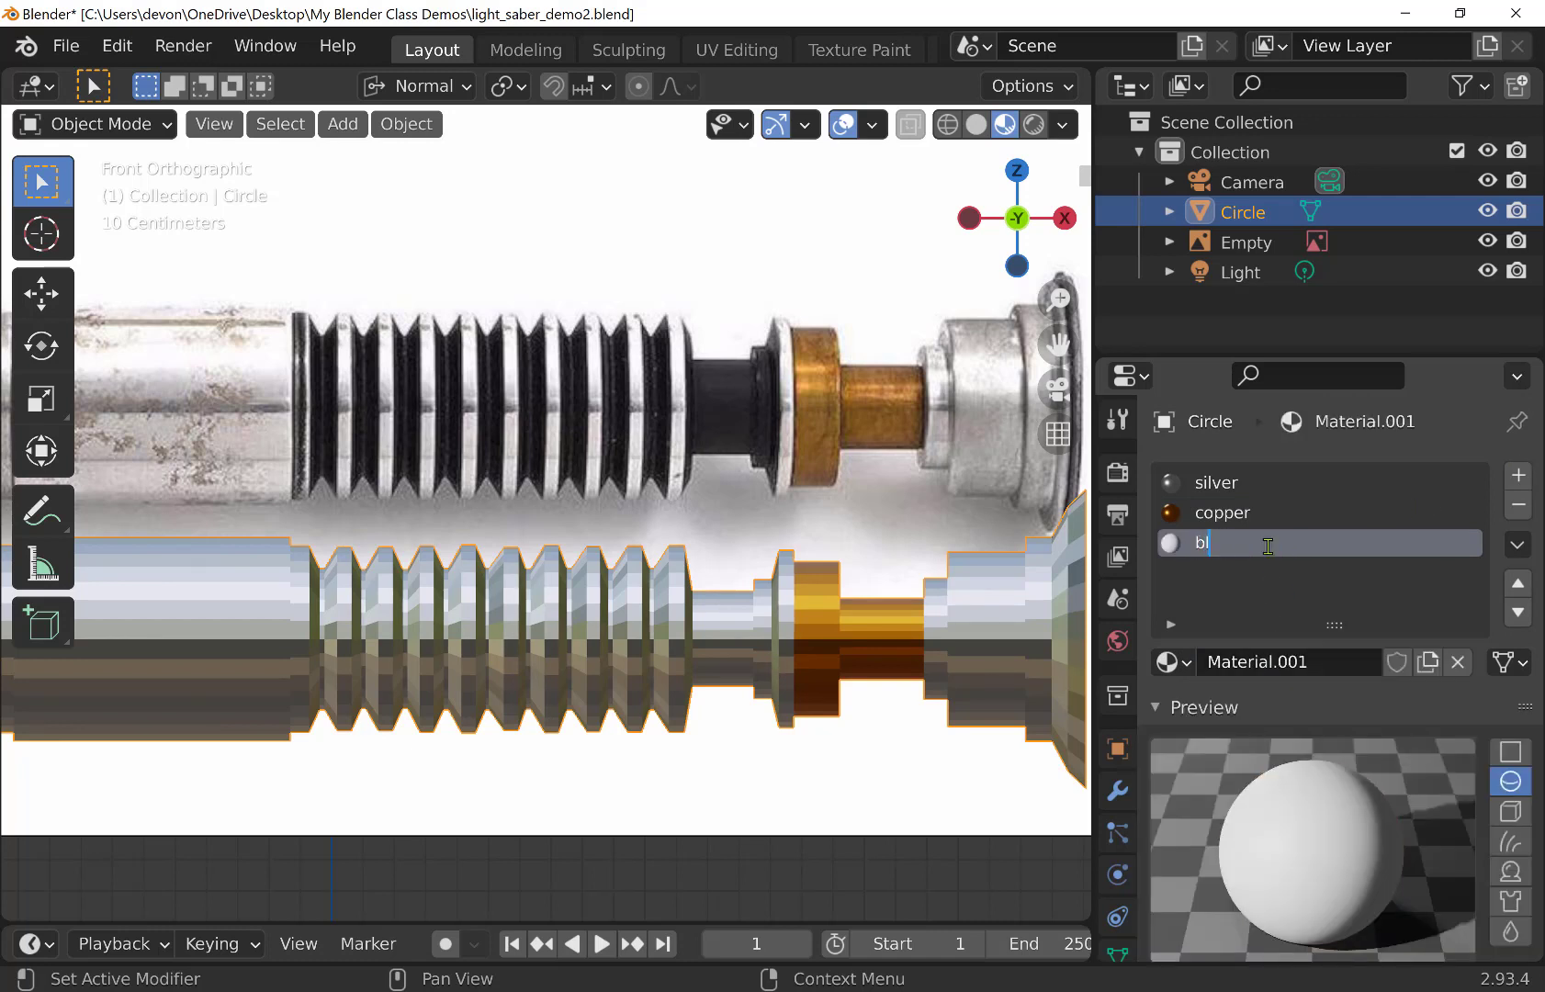
key("Return")
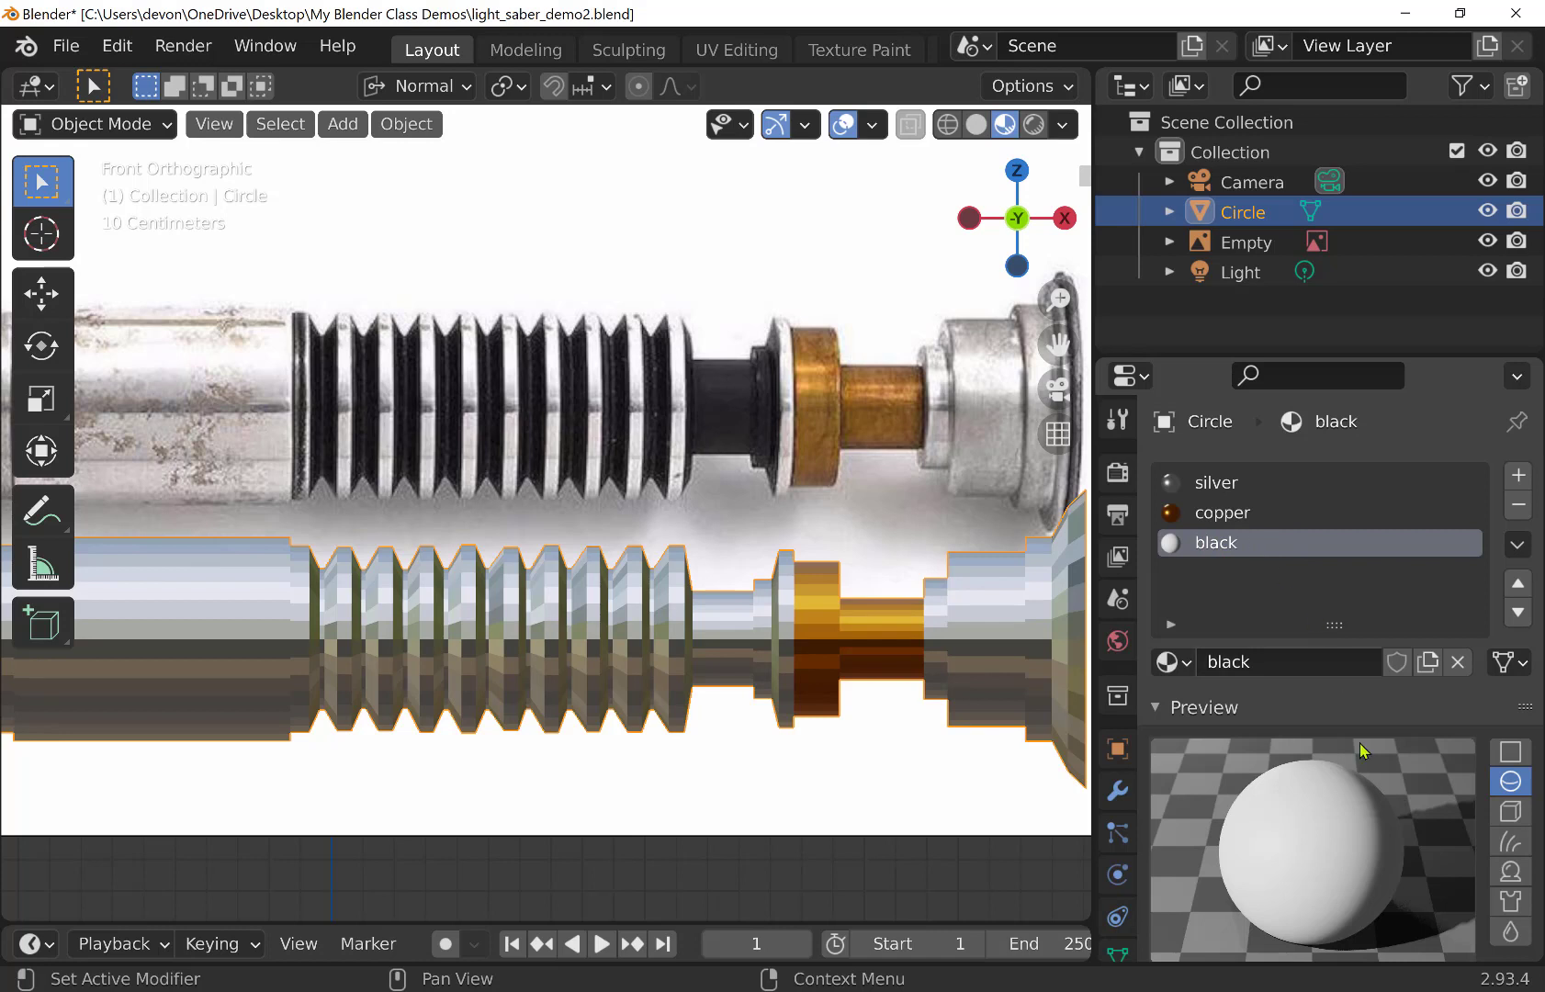
Collapse the material preview and set the black material's base color to pure black
scroll(1284, 732, "down", 1)
left_click(1173, 690)
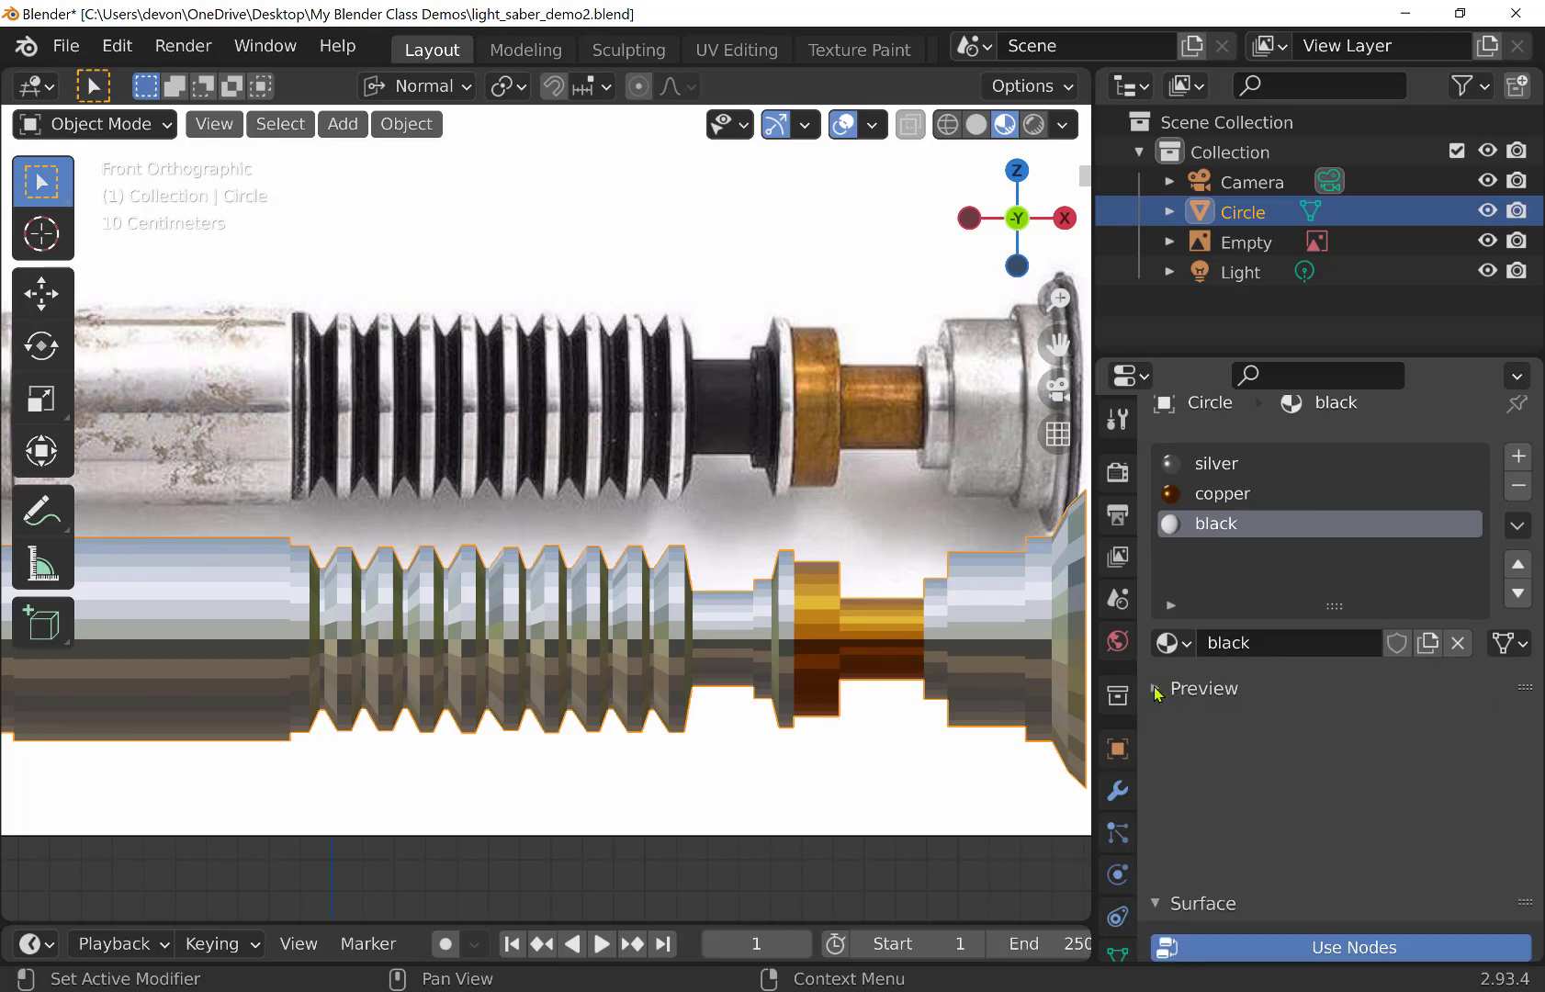
scroll(1297, 759, "down", 3)
scroll(1299, 759, "down", 10)
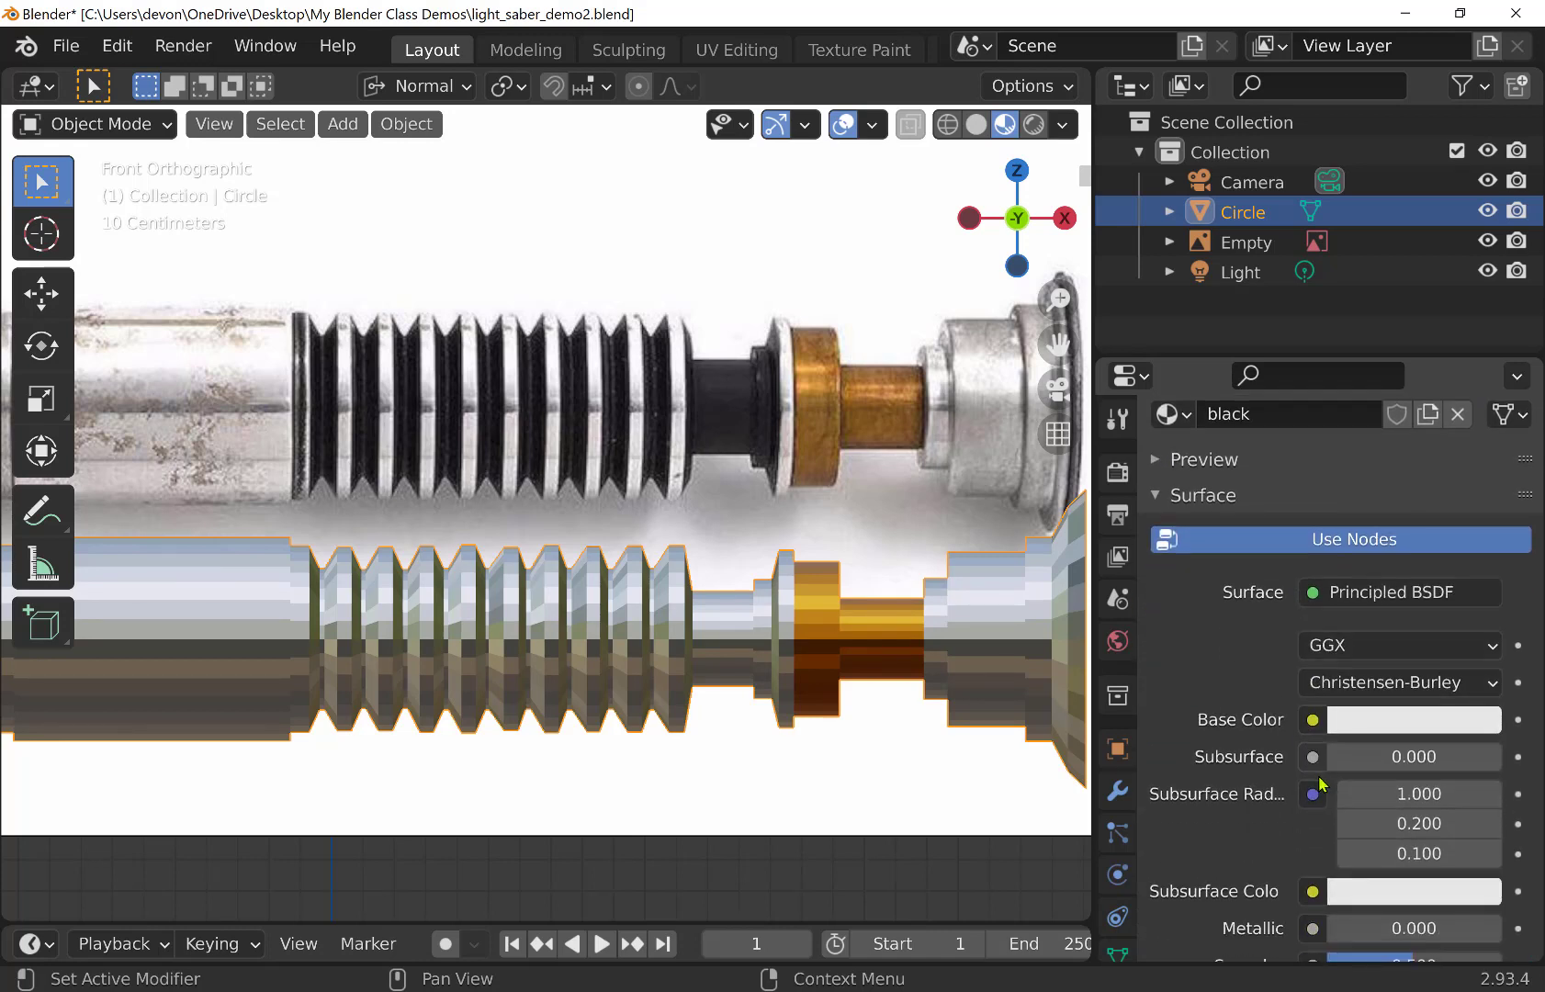
left_click(1397, 712)
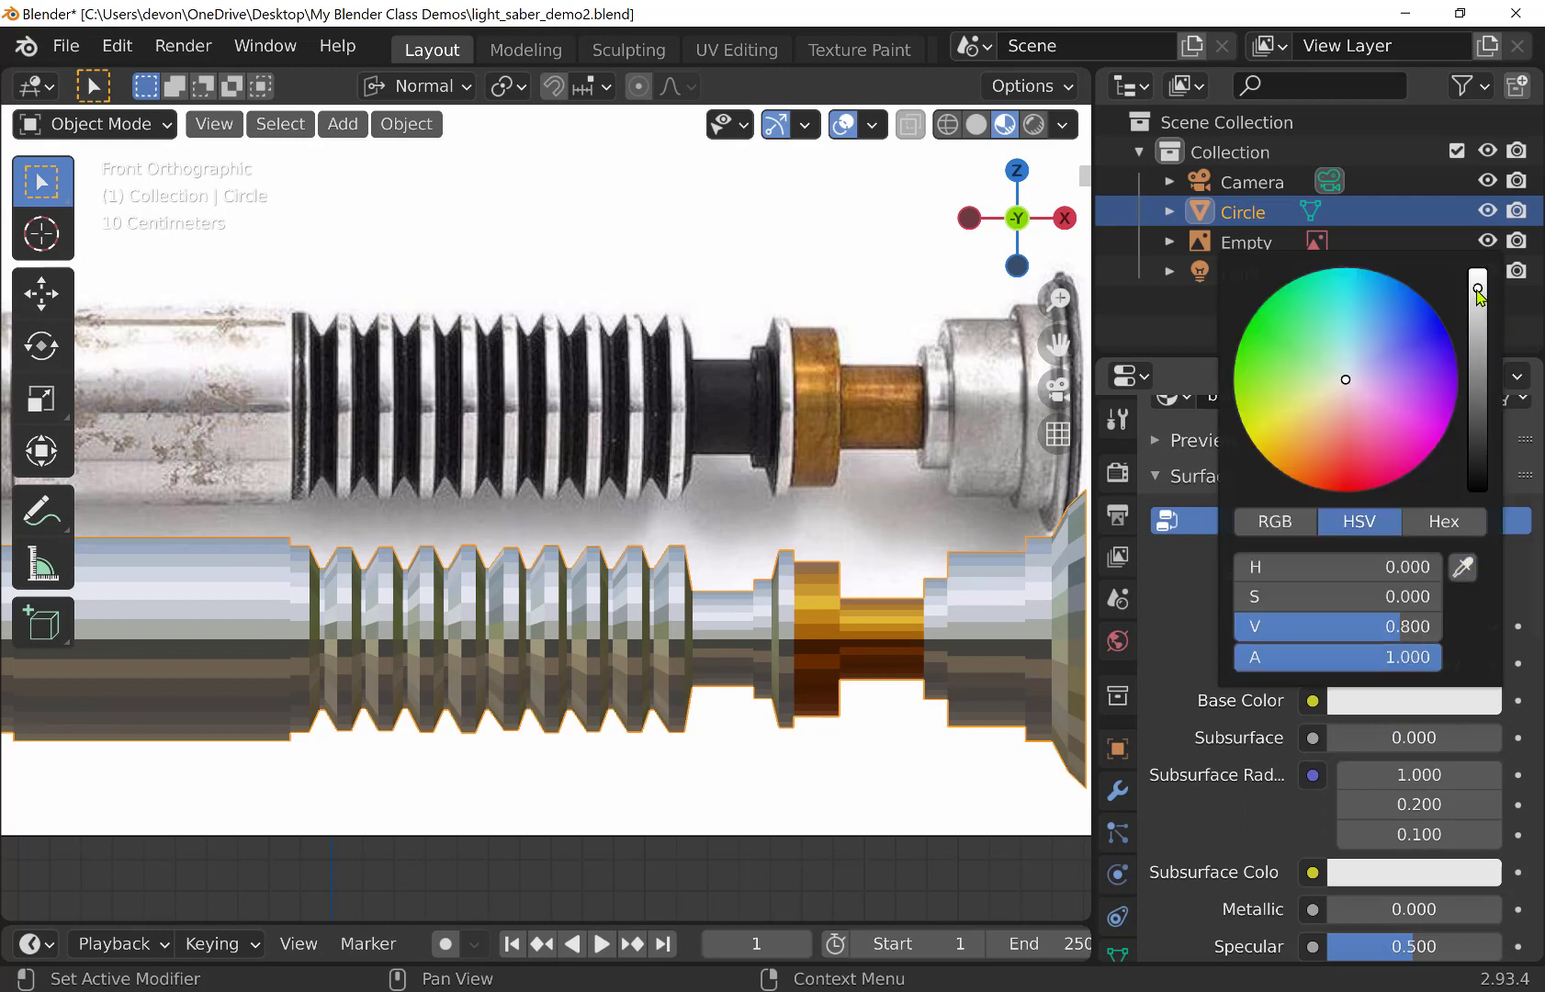
left_click_drag(1478, 287, 1478, 489)
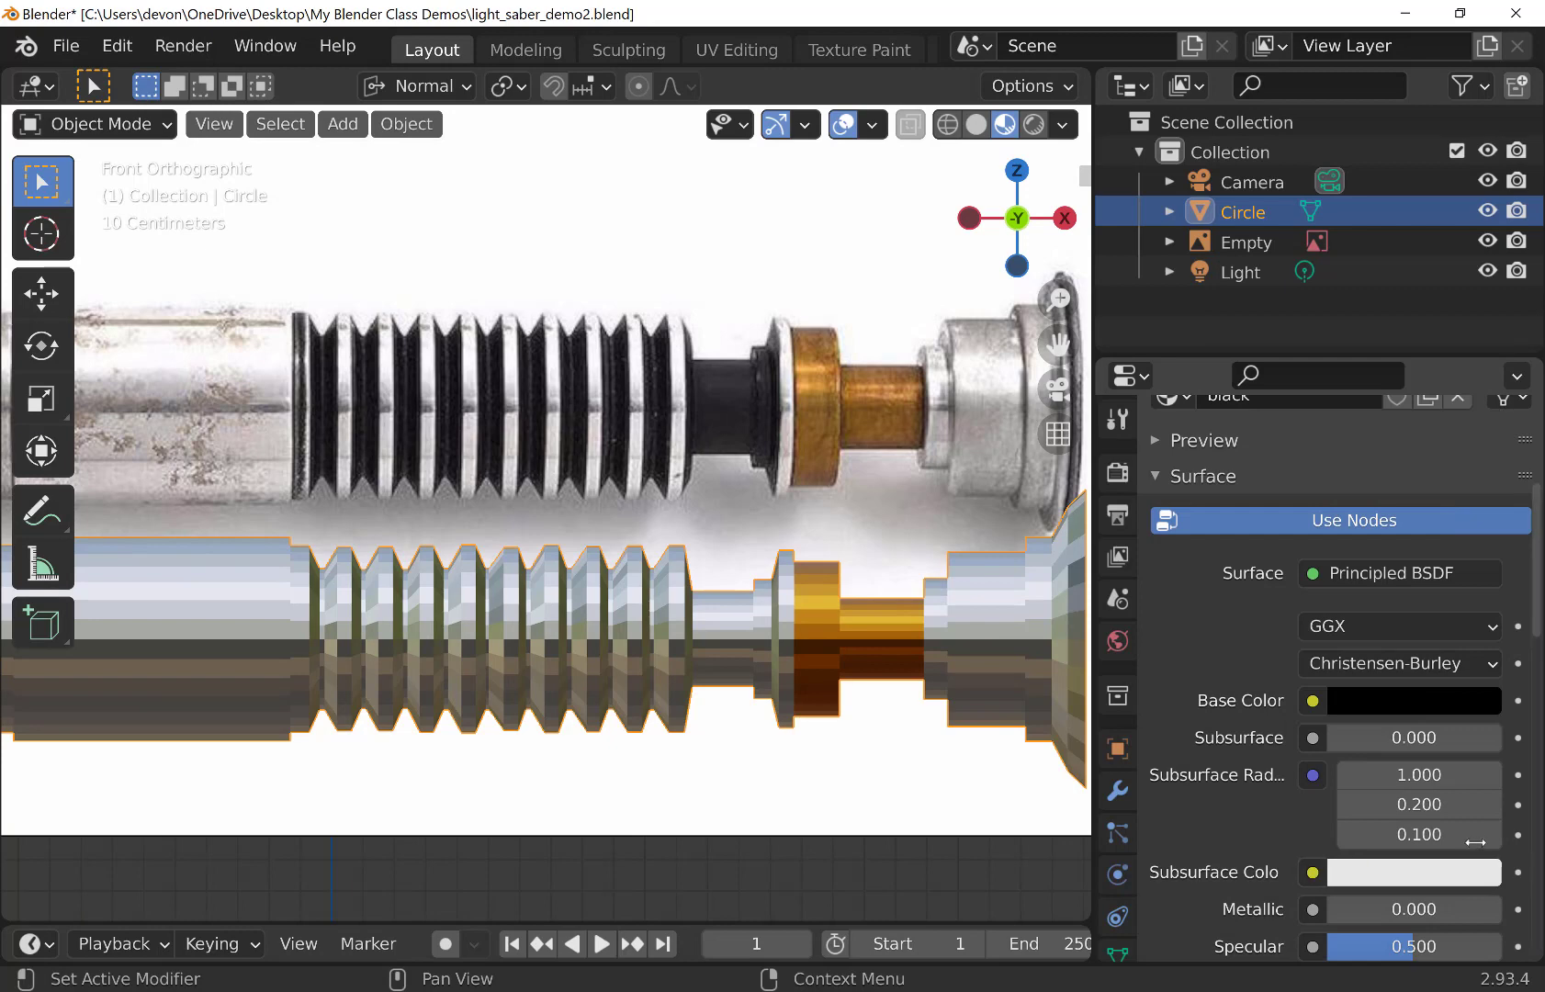
Set the black material's Roughness to 0.932
scroll(1479, 859, "down", 7)
scroll(1474, 843, "down", 5)
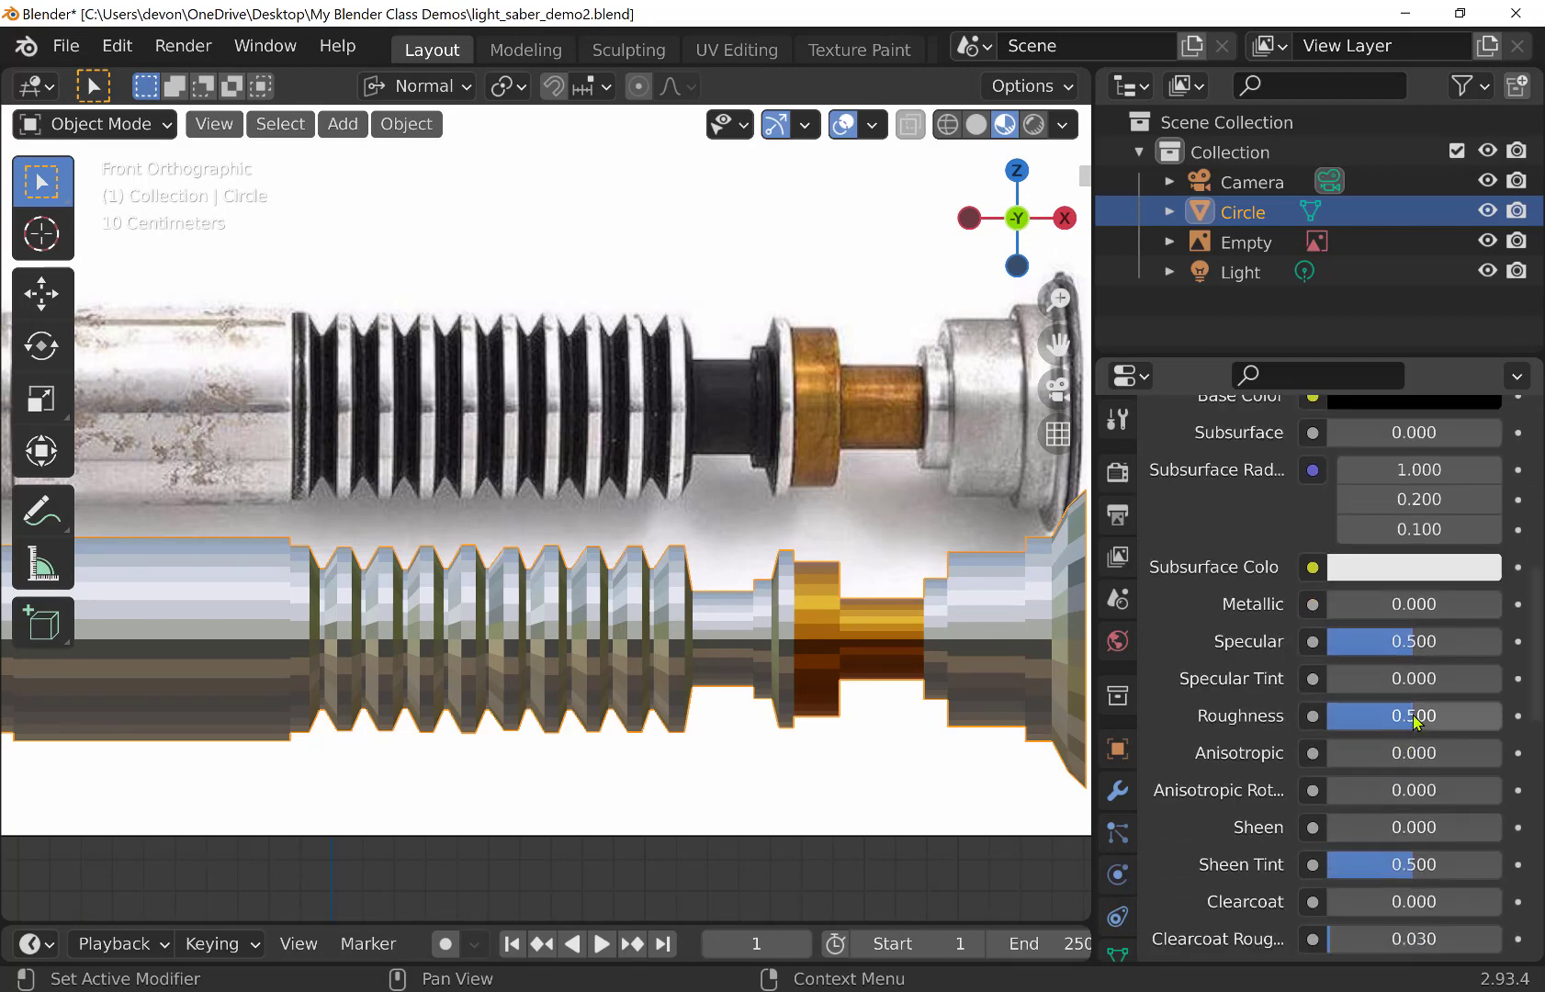
left_click_drag(1410, 725, 1476, 725)
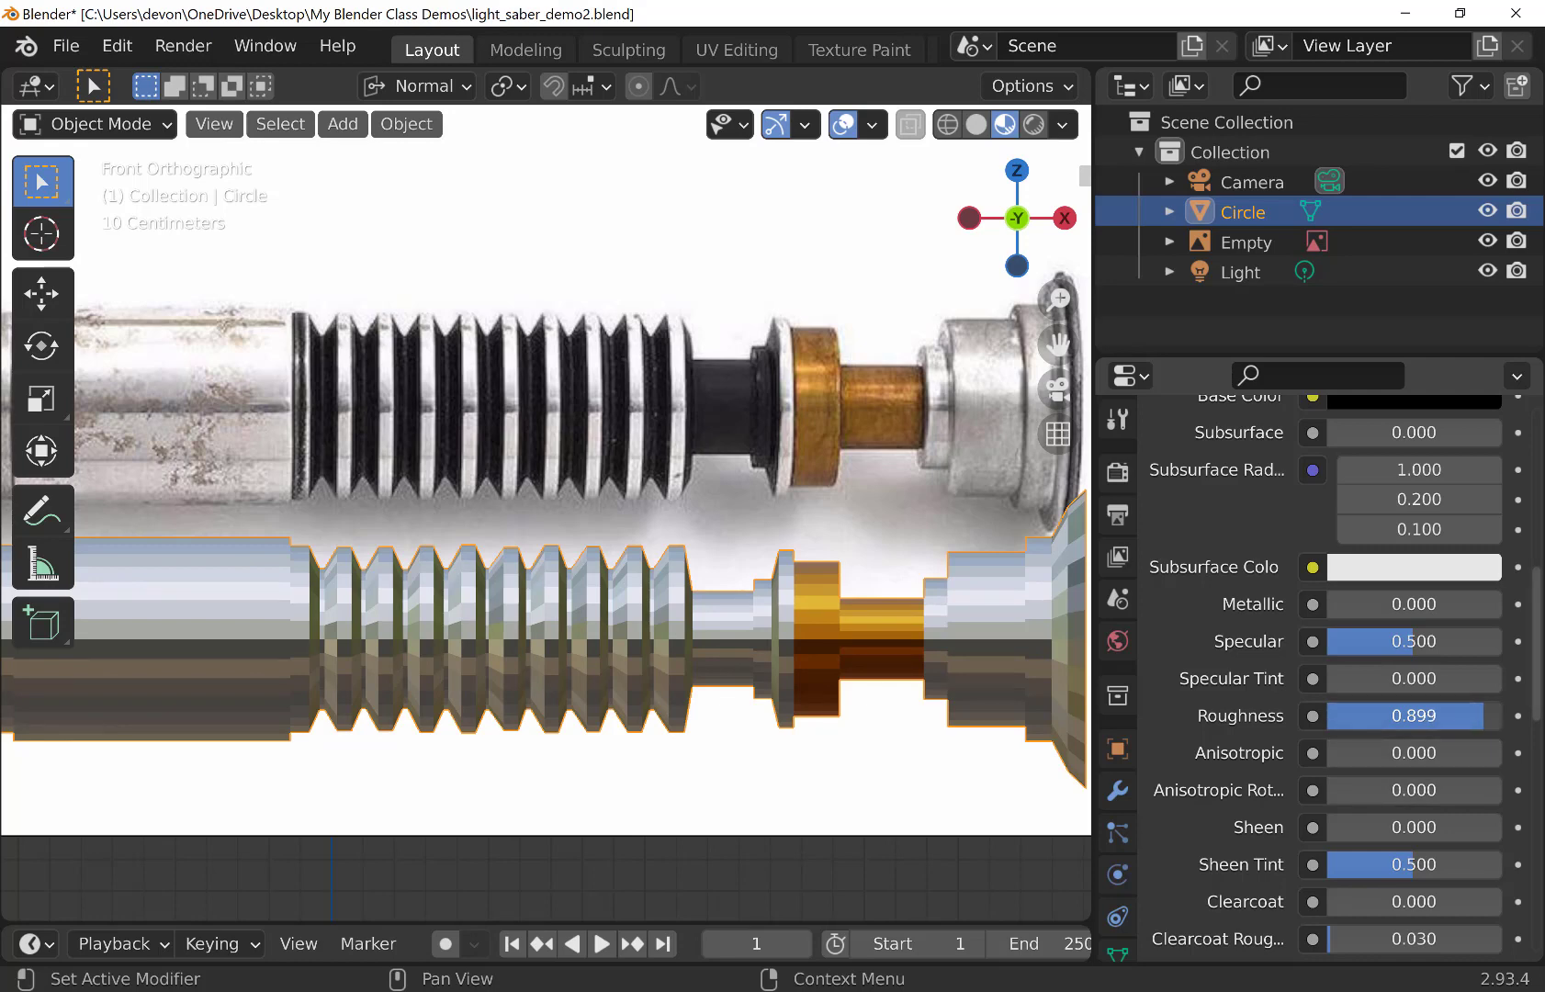
left_click_drag(1483, 716, 1488, 716)
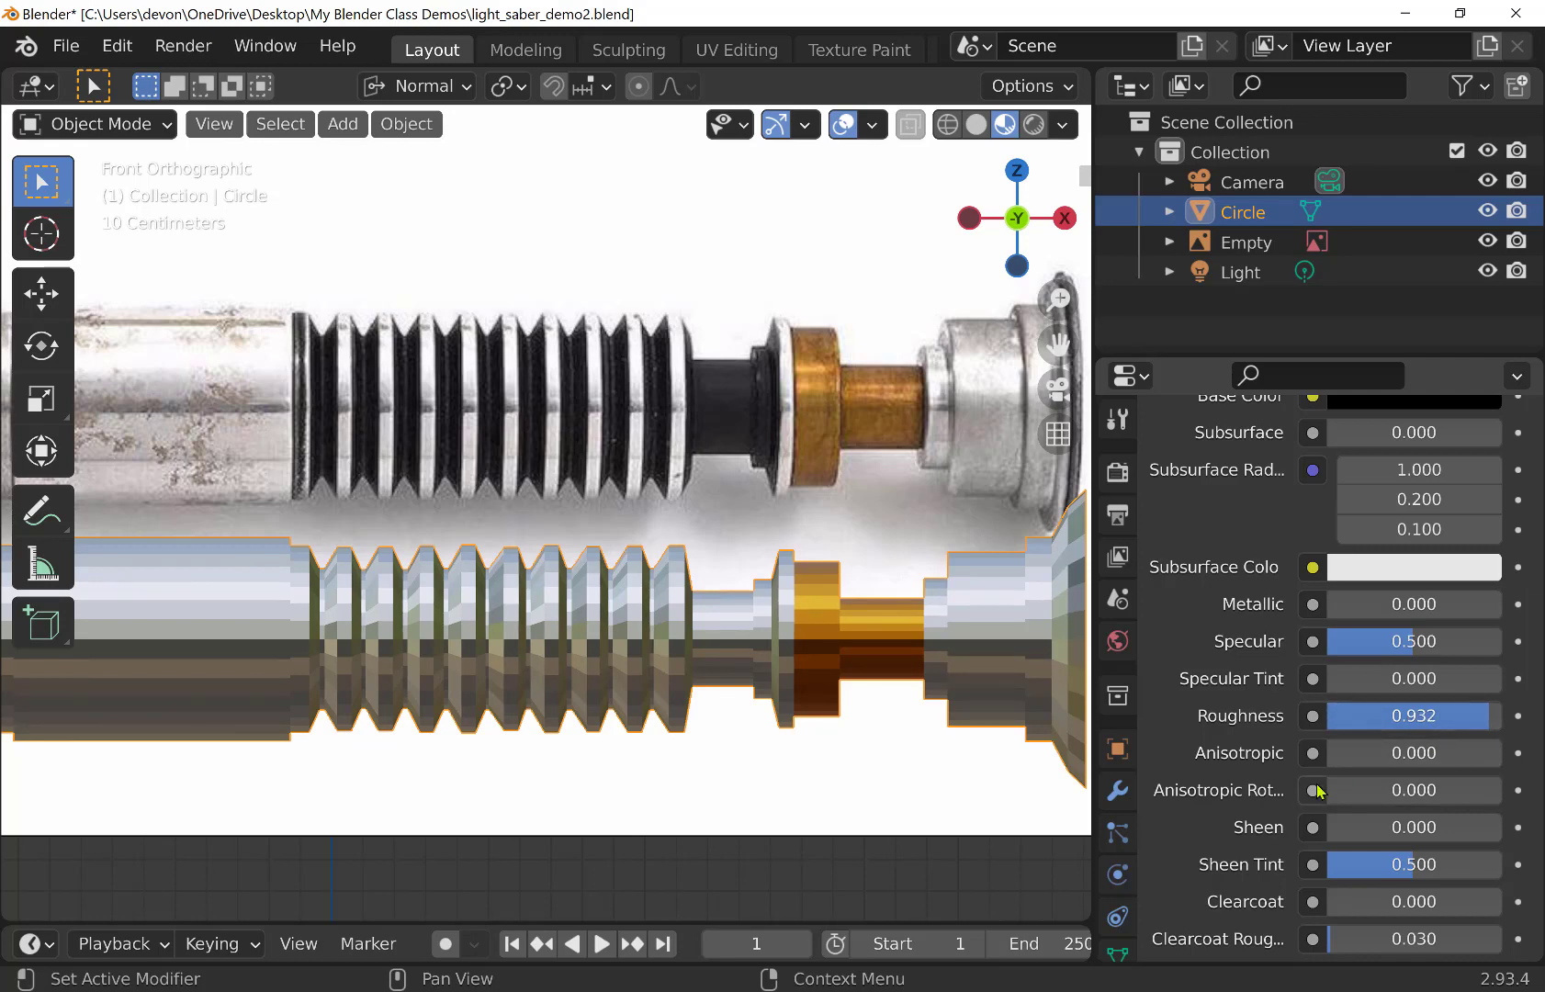
scroll(1316, 778, "up", 5)
scroll(1316, 777, "up", 8)
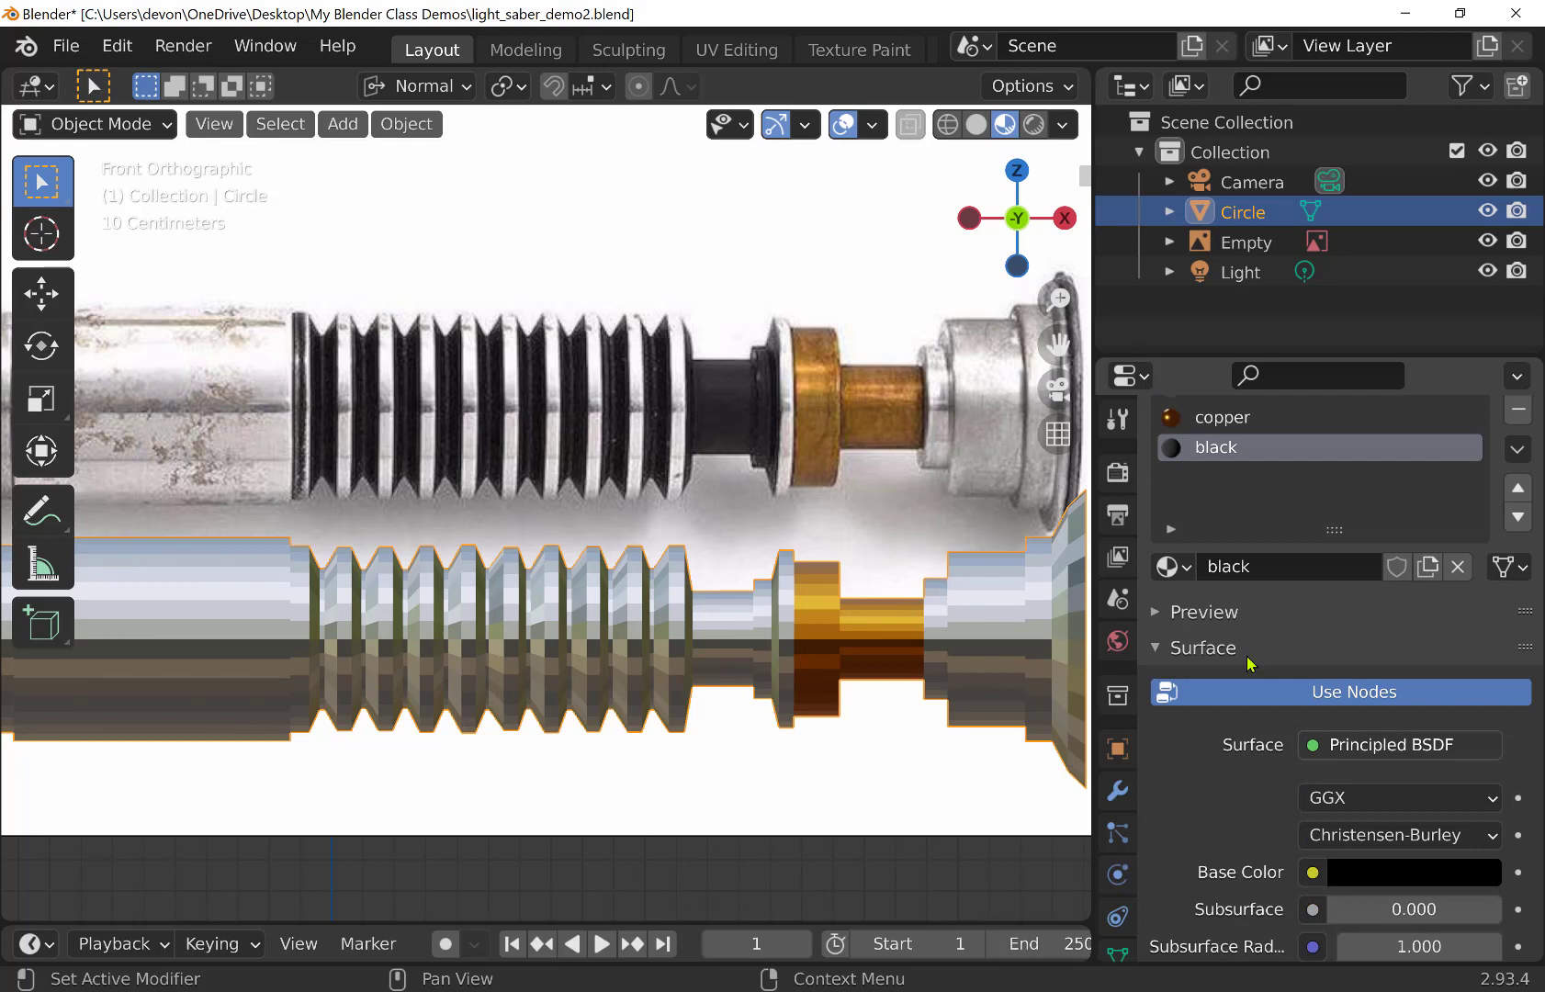
Expand the black material's preview and switch the lightsaber to Edit Mode
left_click(1171, 612)
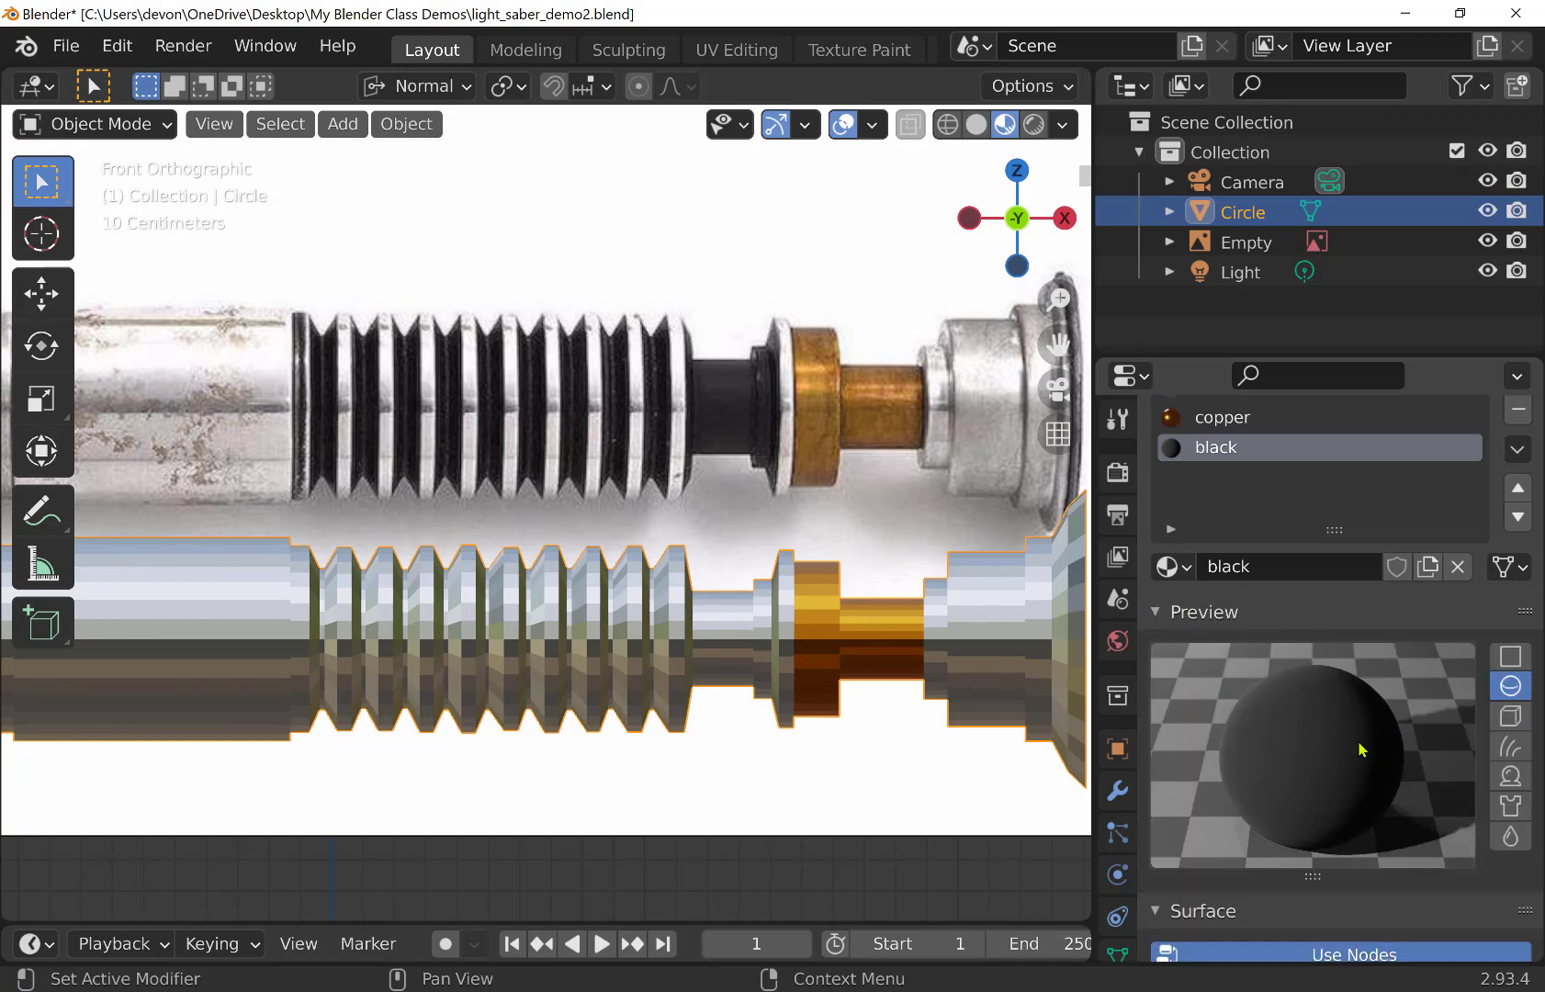
scroll(1365, 749, "down", 1)
scroll(1364, 750, "up", 1)
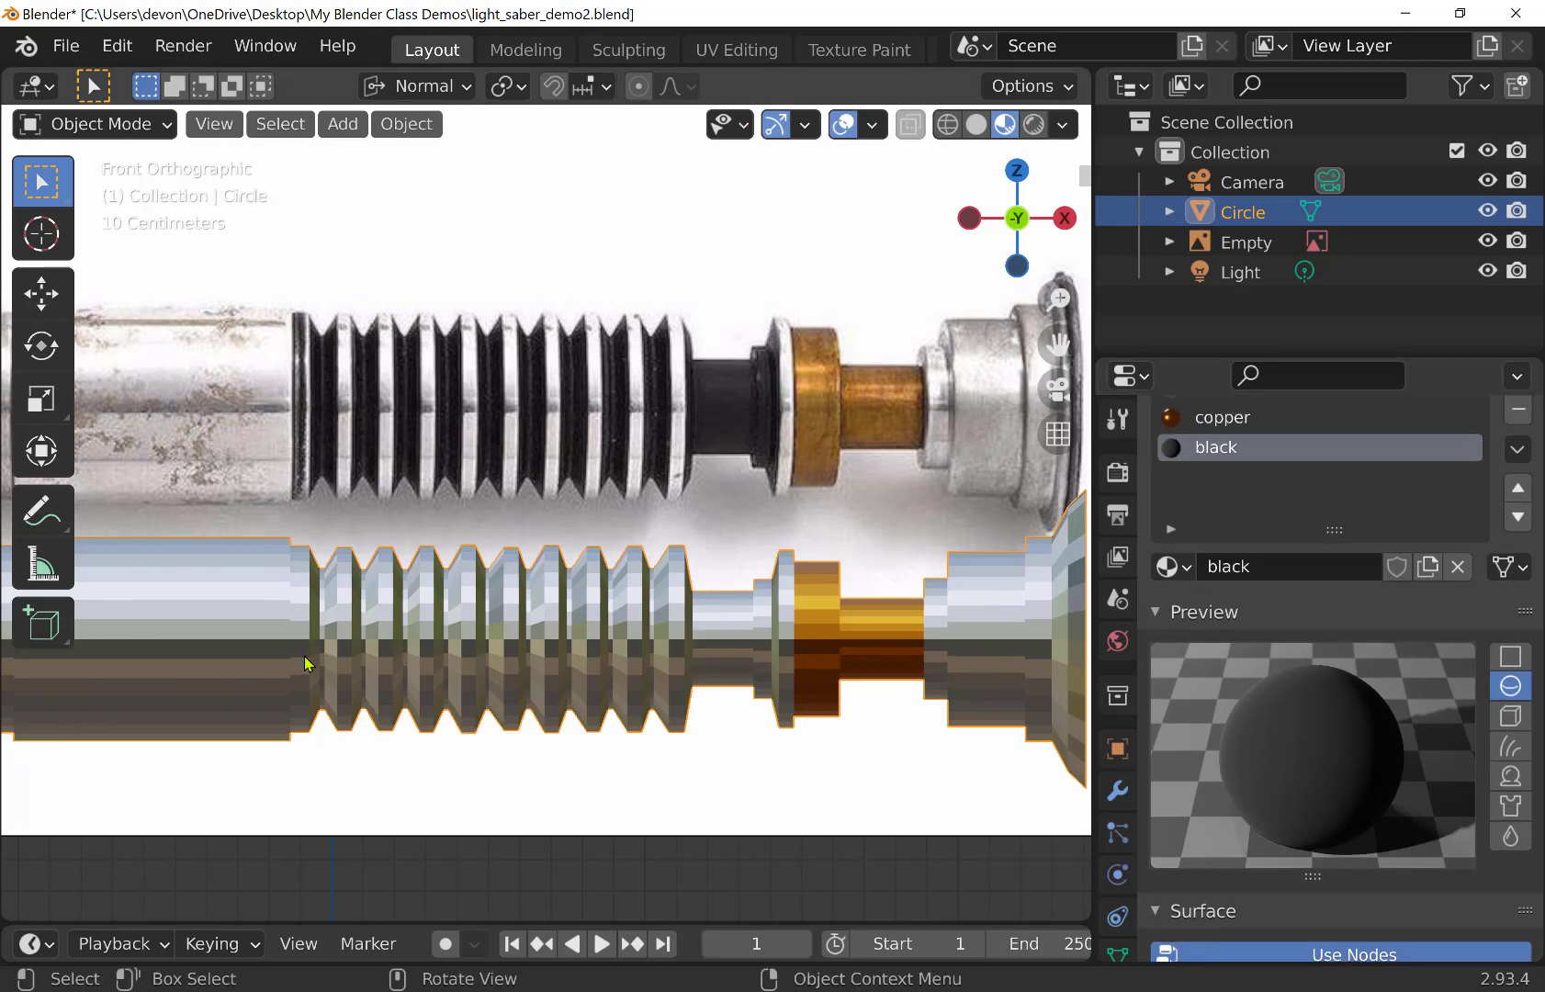
left_click(128, 136)
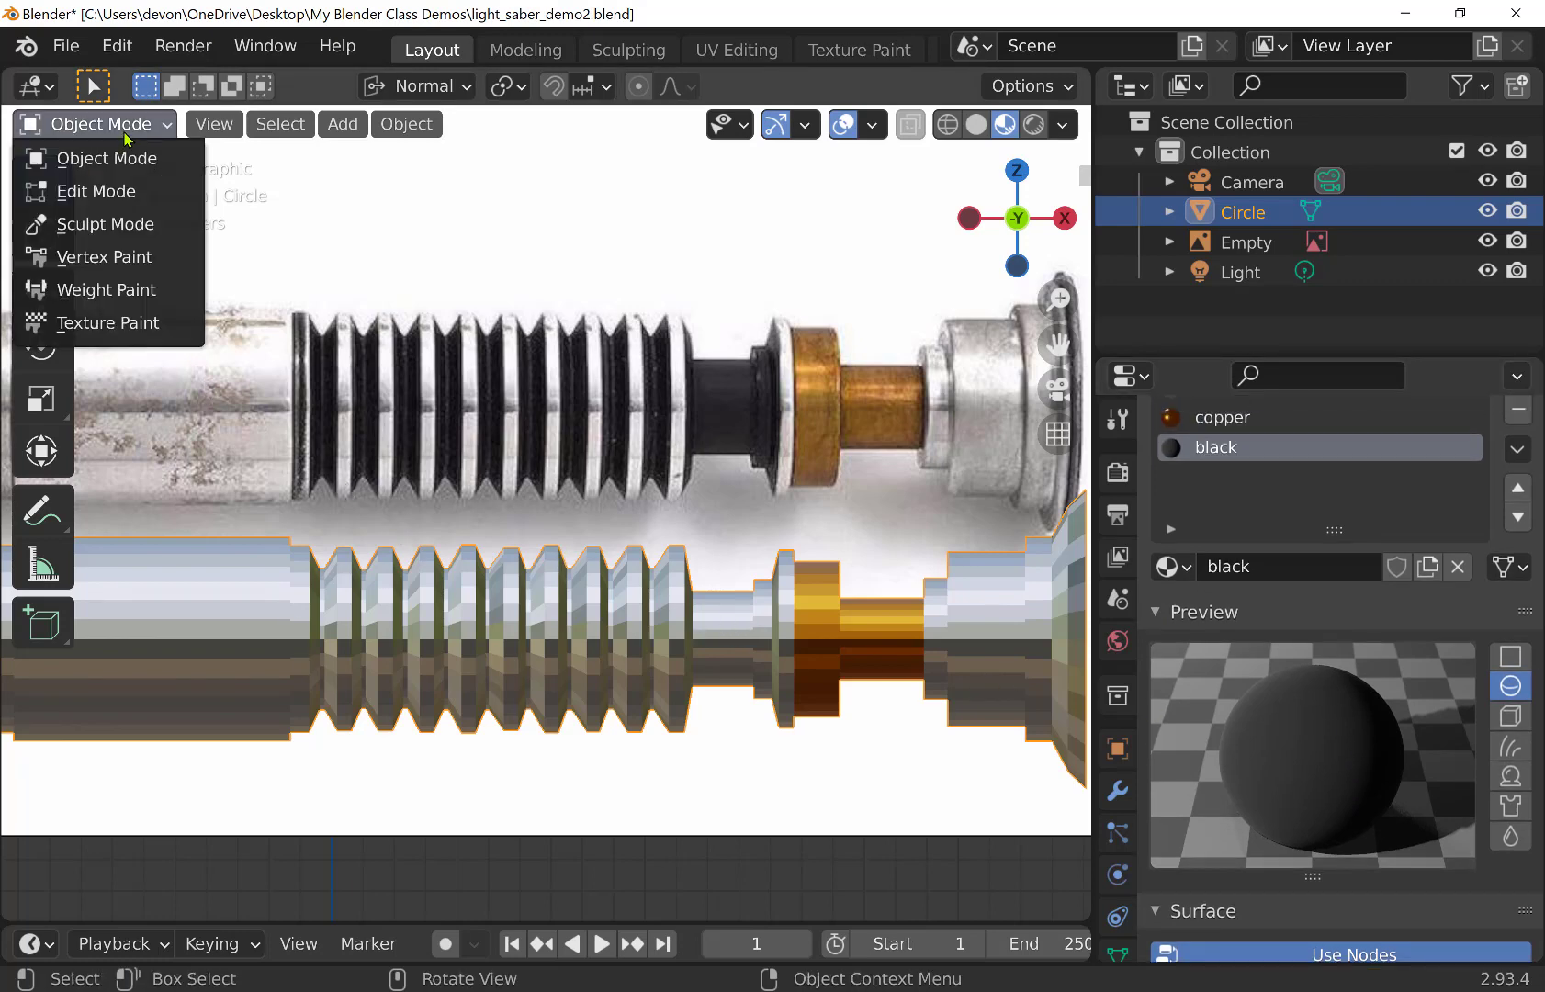
left_click(119, 191)
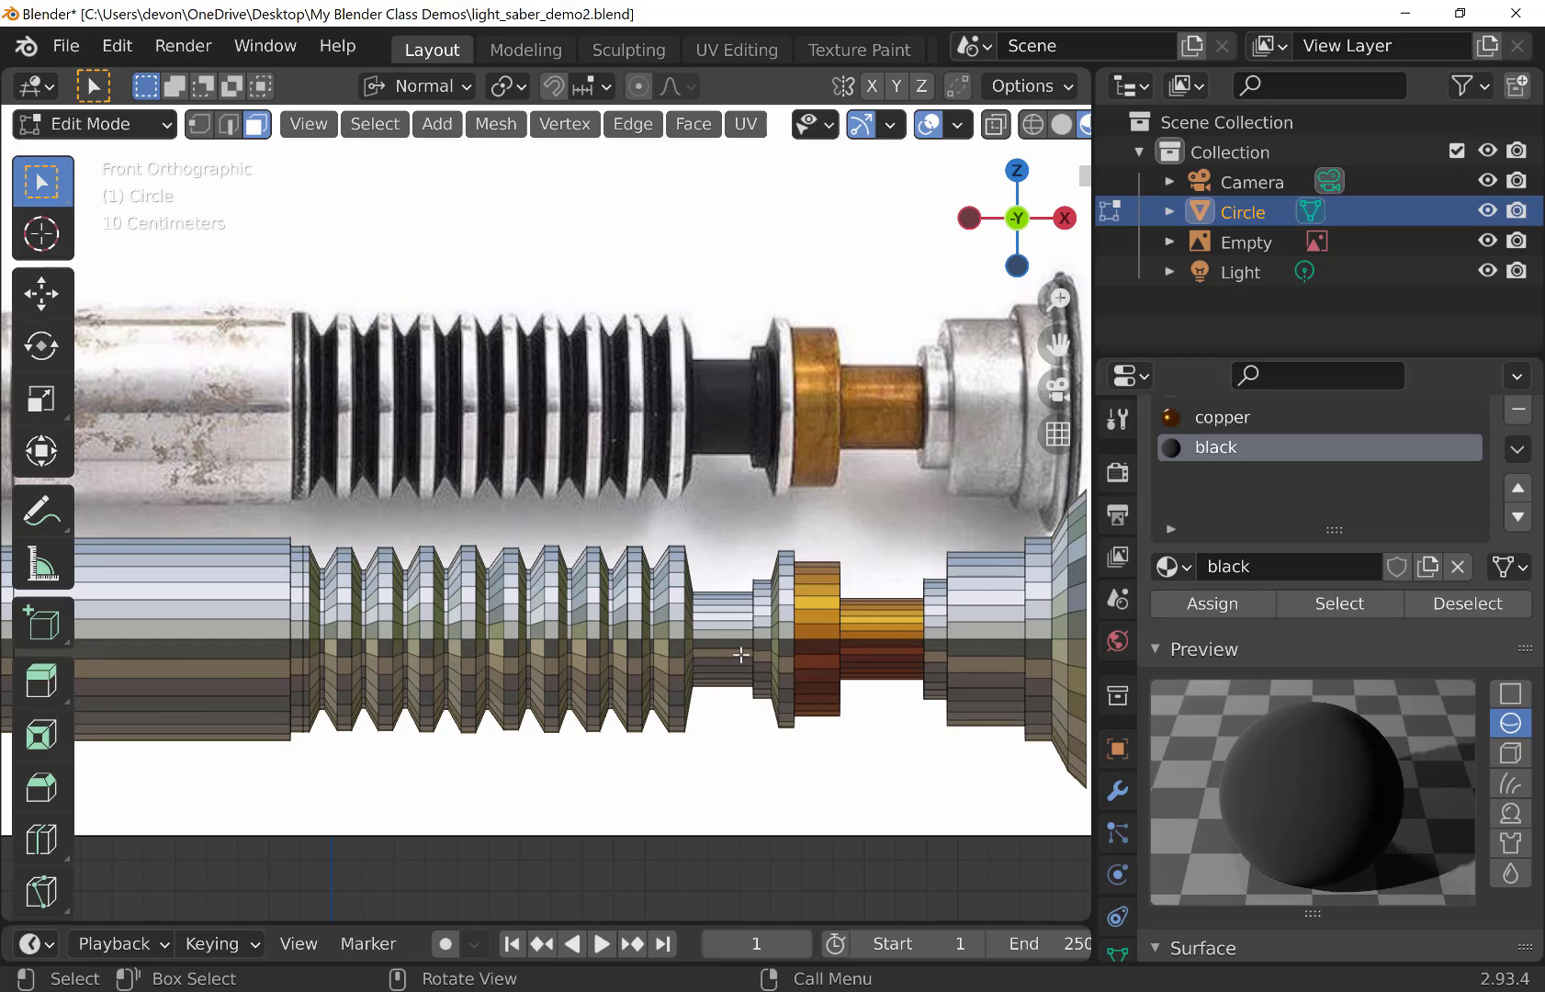
Assign the black material to the narrow neck, its stepped collar and the adjoining end face of the ribbed grip, and clear the selection
scroll(735, 636, "up", 2)
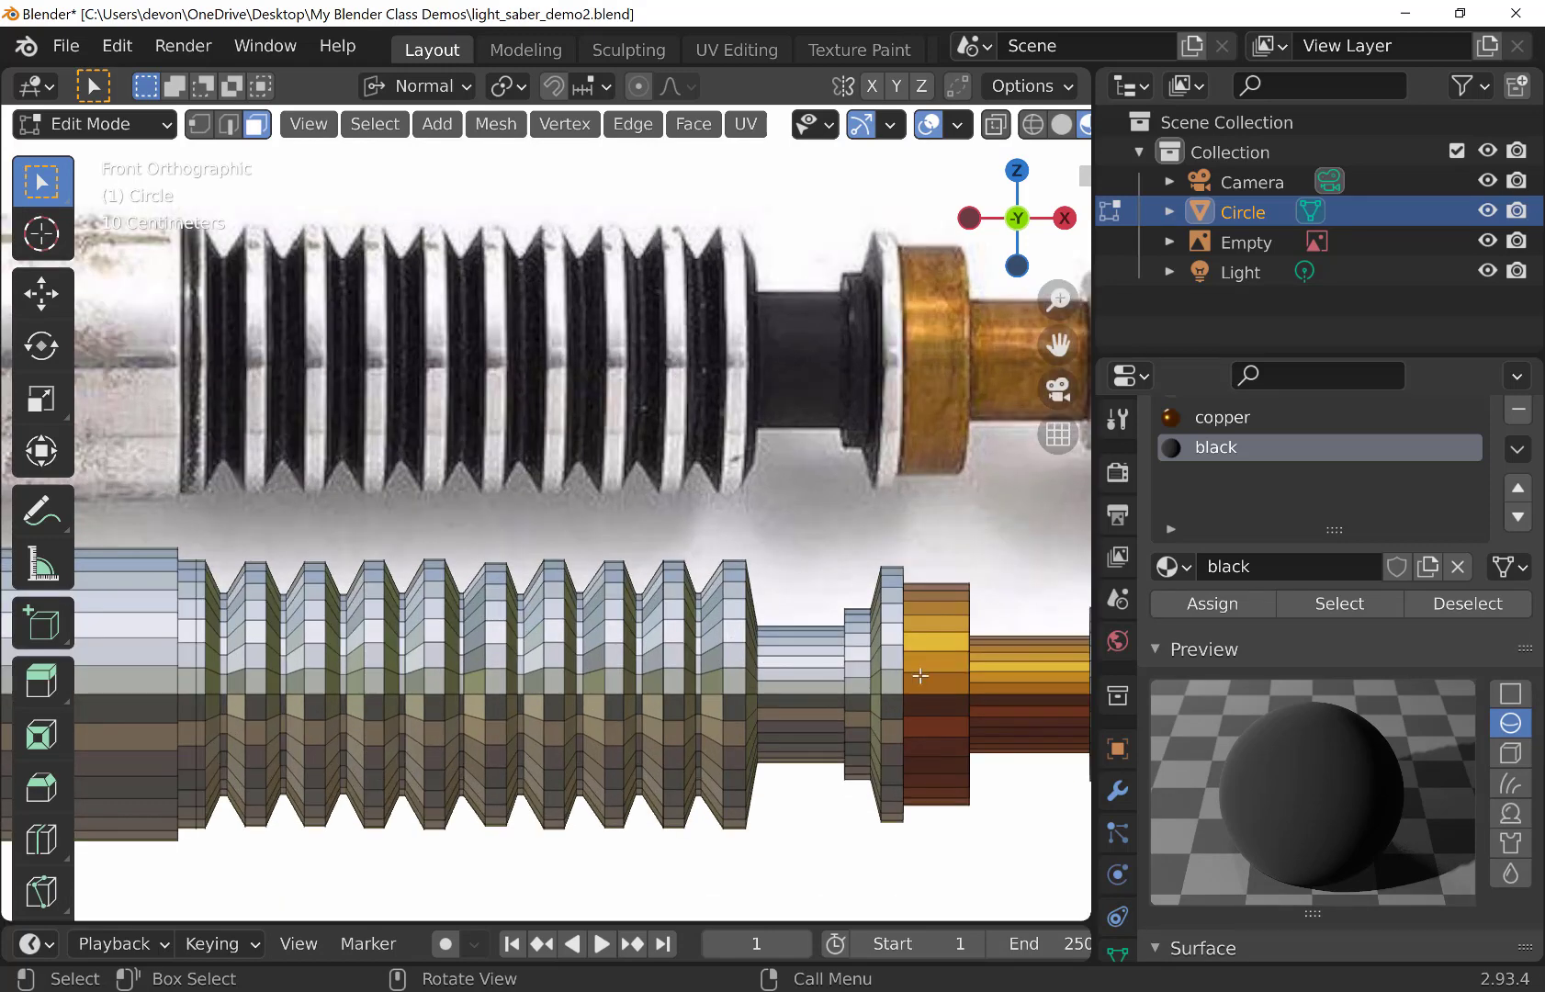
scroll(841, 665, "down", 1, "shift")
middle_click_drag(840, 664, 757, 664, "shift")
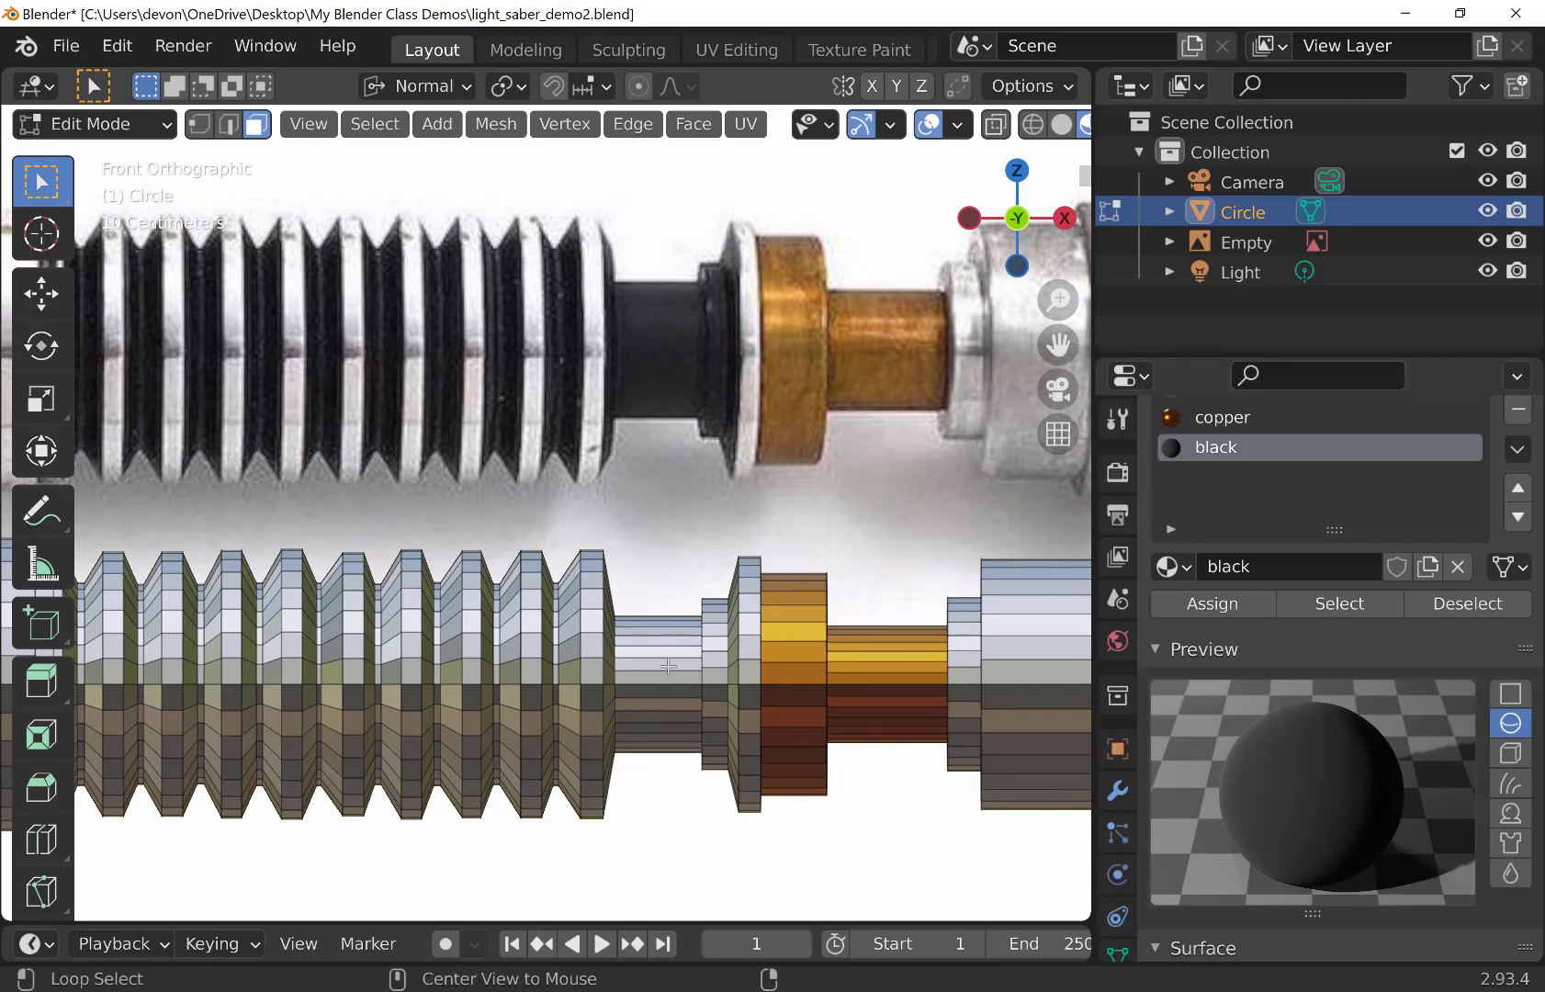
left_click(671, 678, "alt")
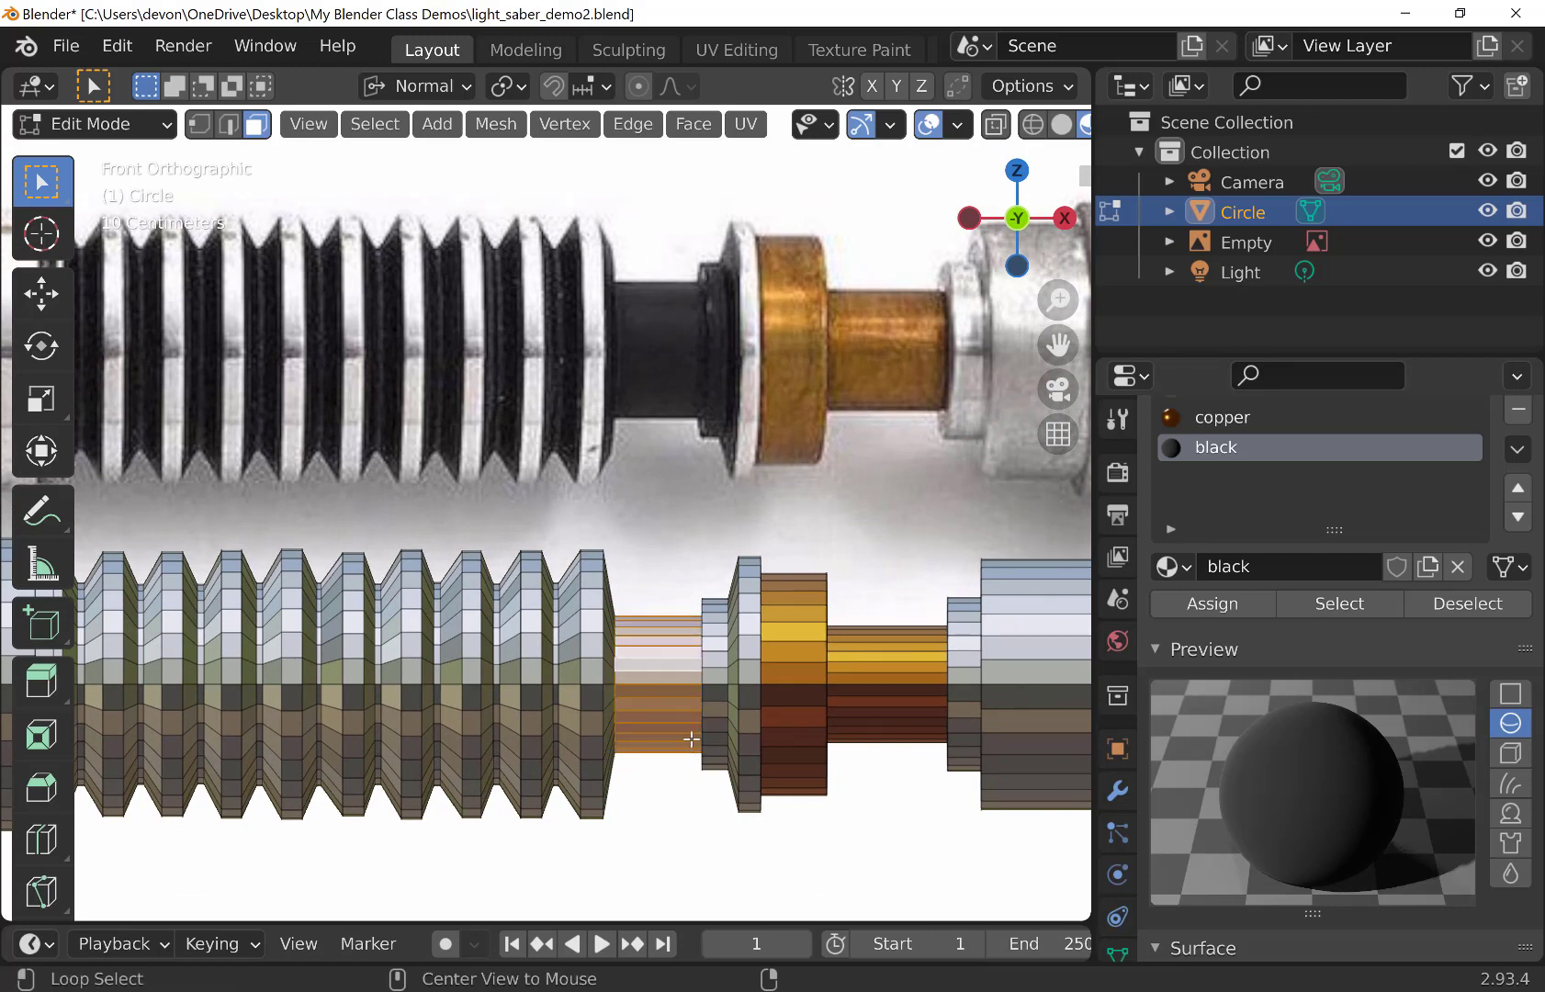
left_click(712, 654, "alt+shift")
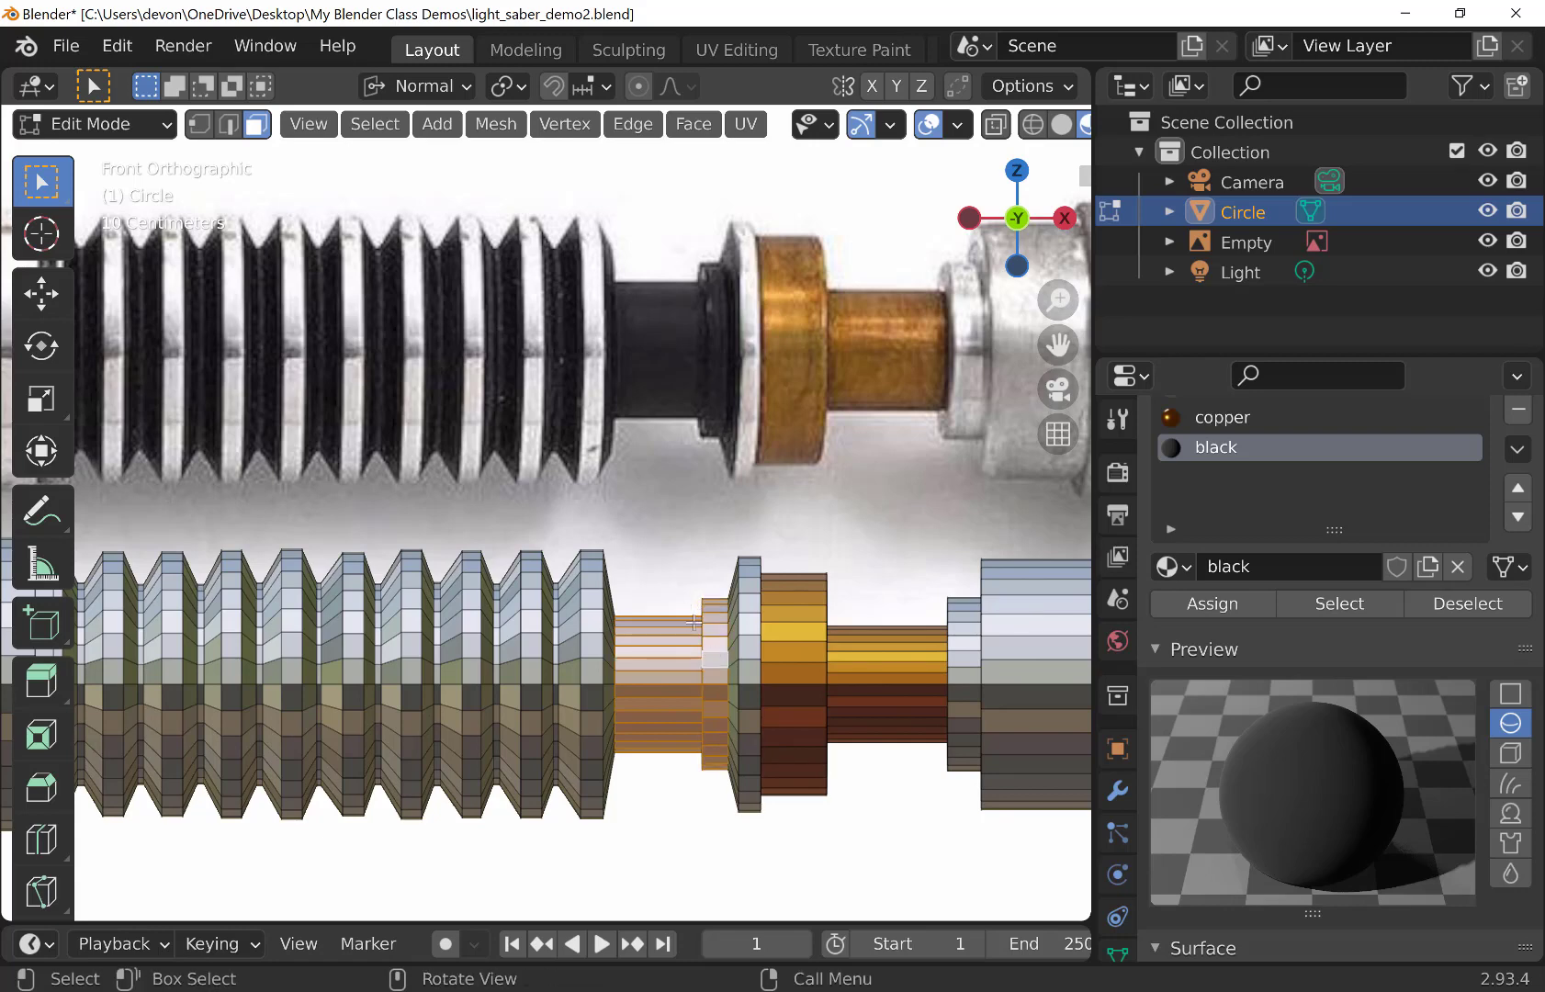
middle_click_drag(691, 642, 807, 656)
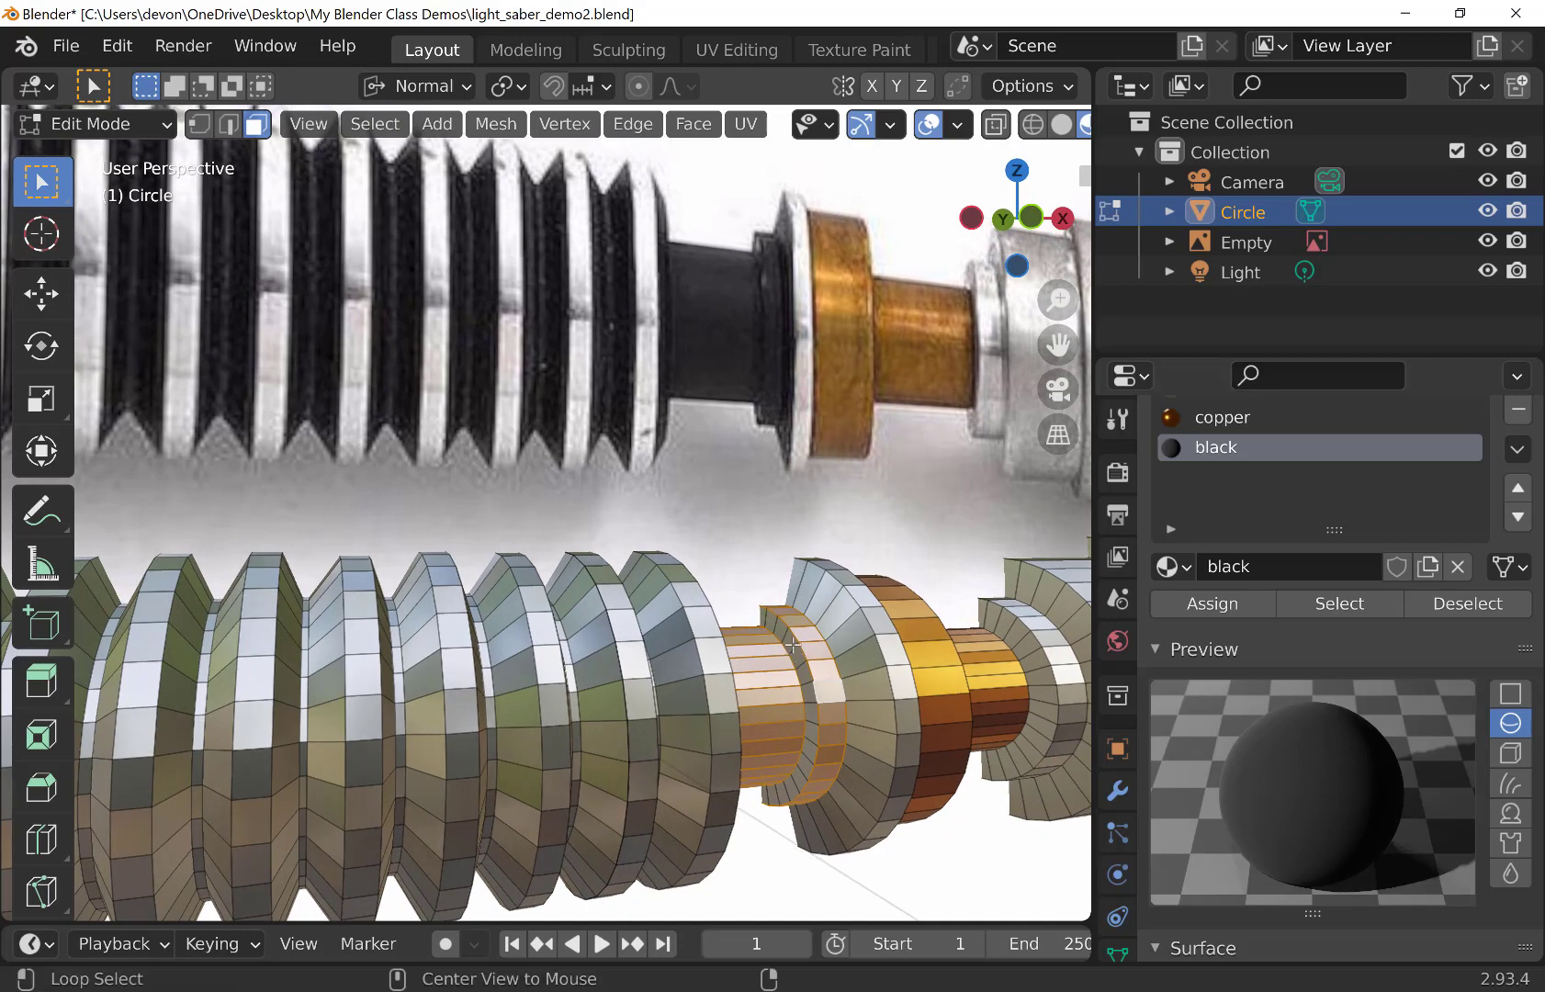
left_click(790, 641, "alt")
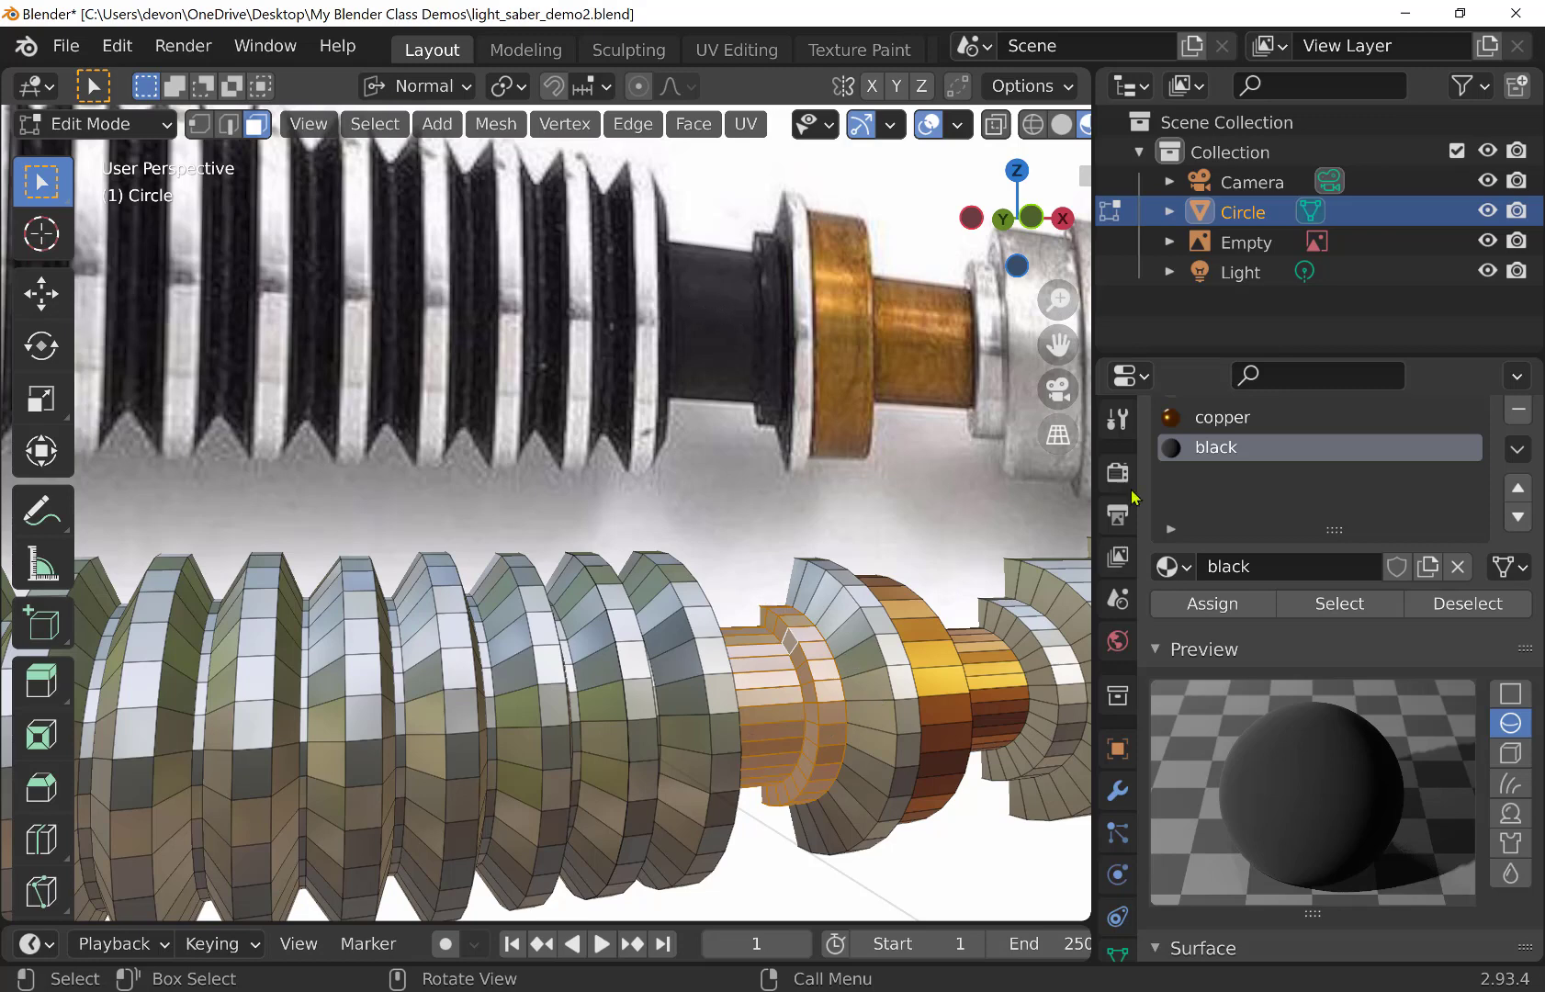
middle_click_drag(926, 656, 589, 670)
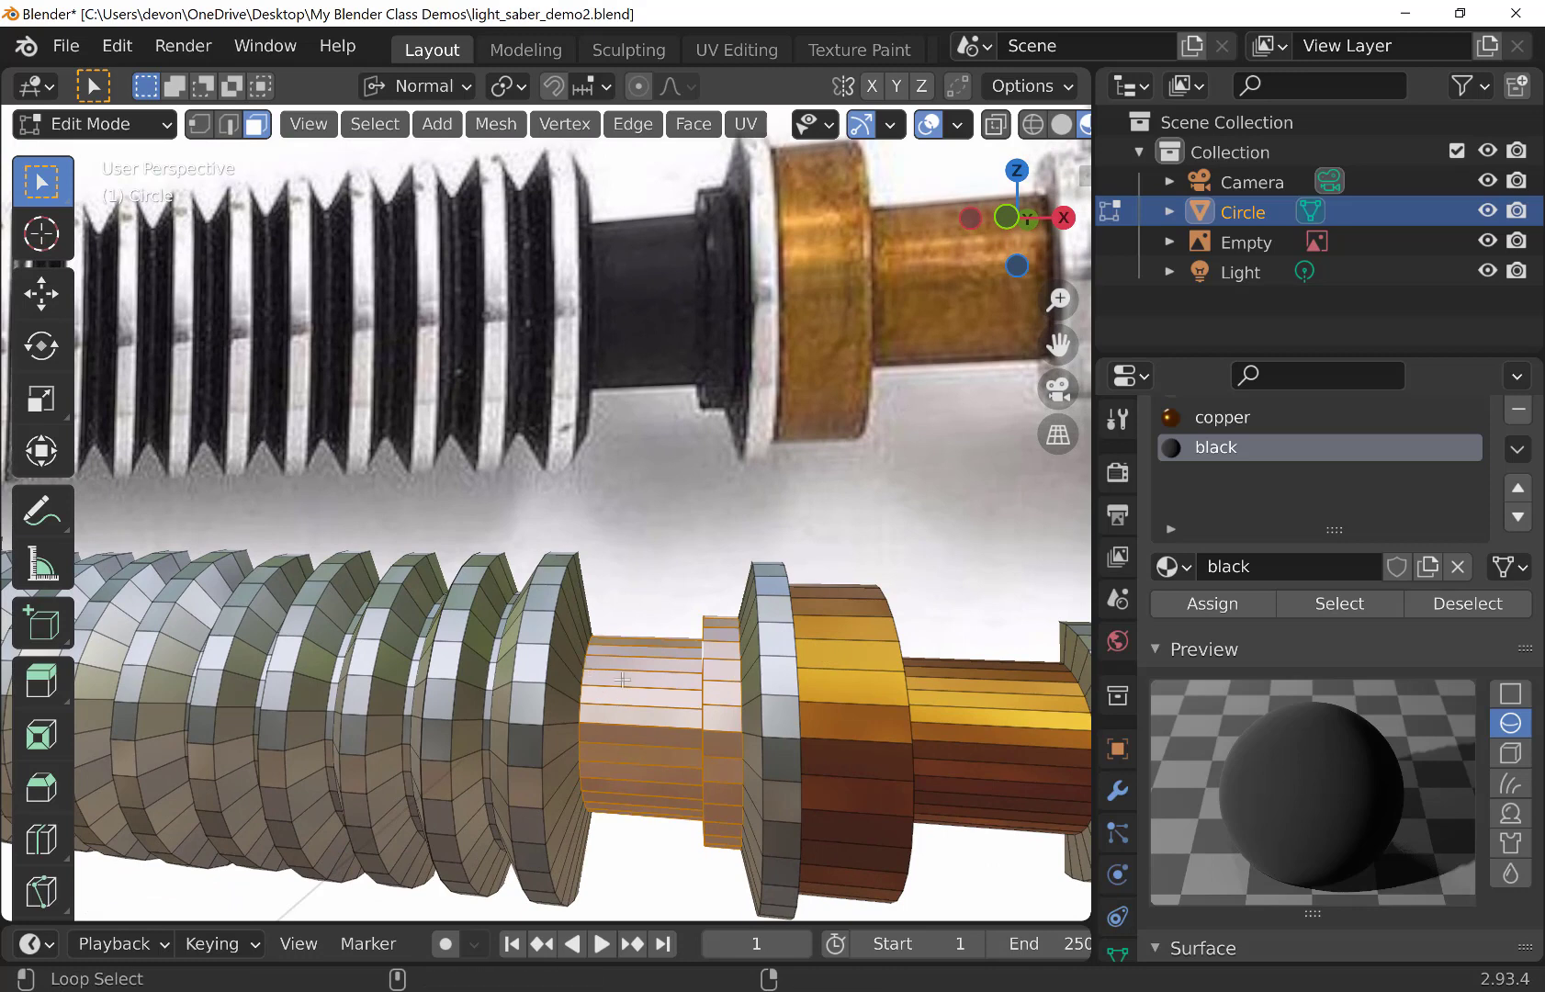
left_click(566, 658, "alt+shift")
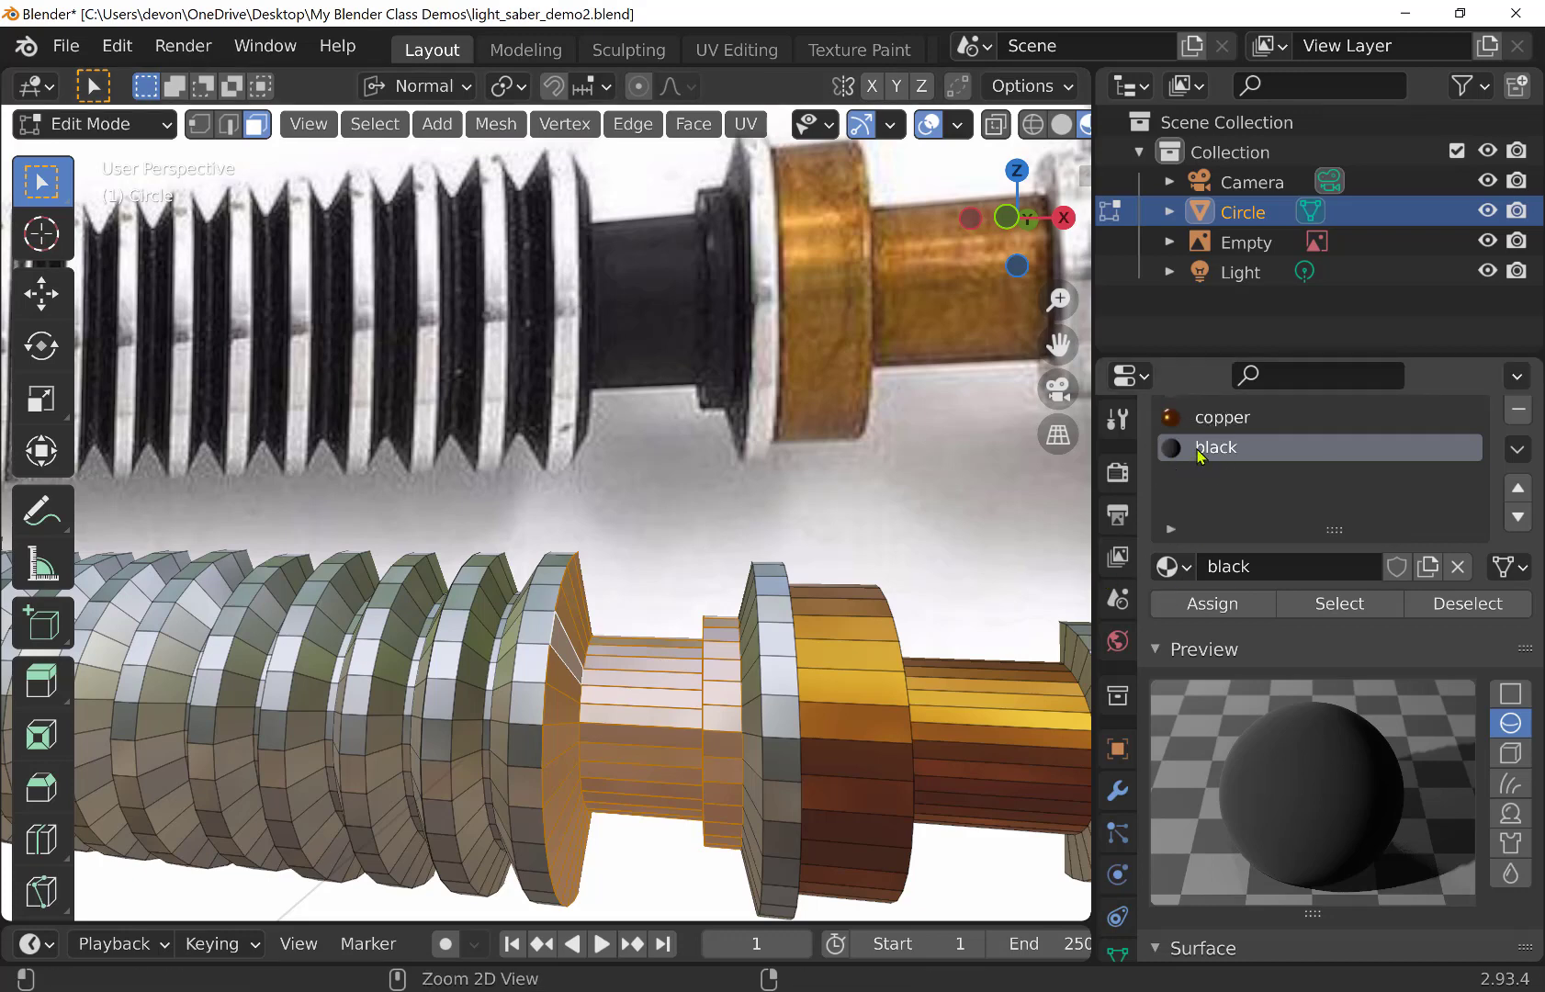
left_click(1210, 610)
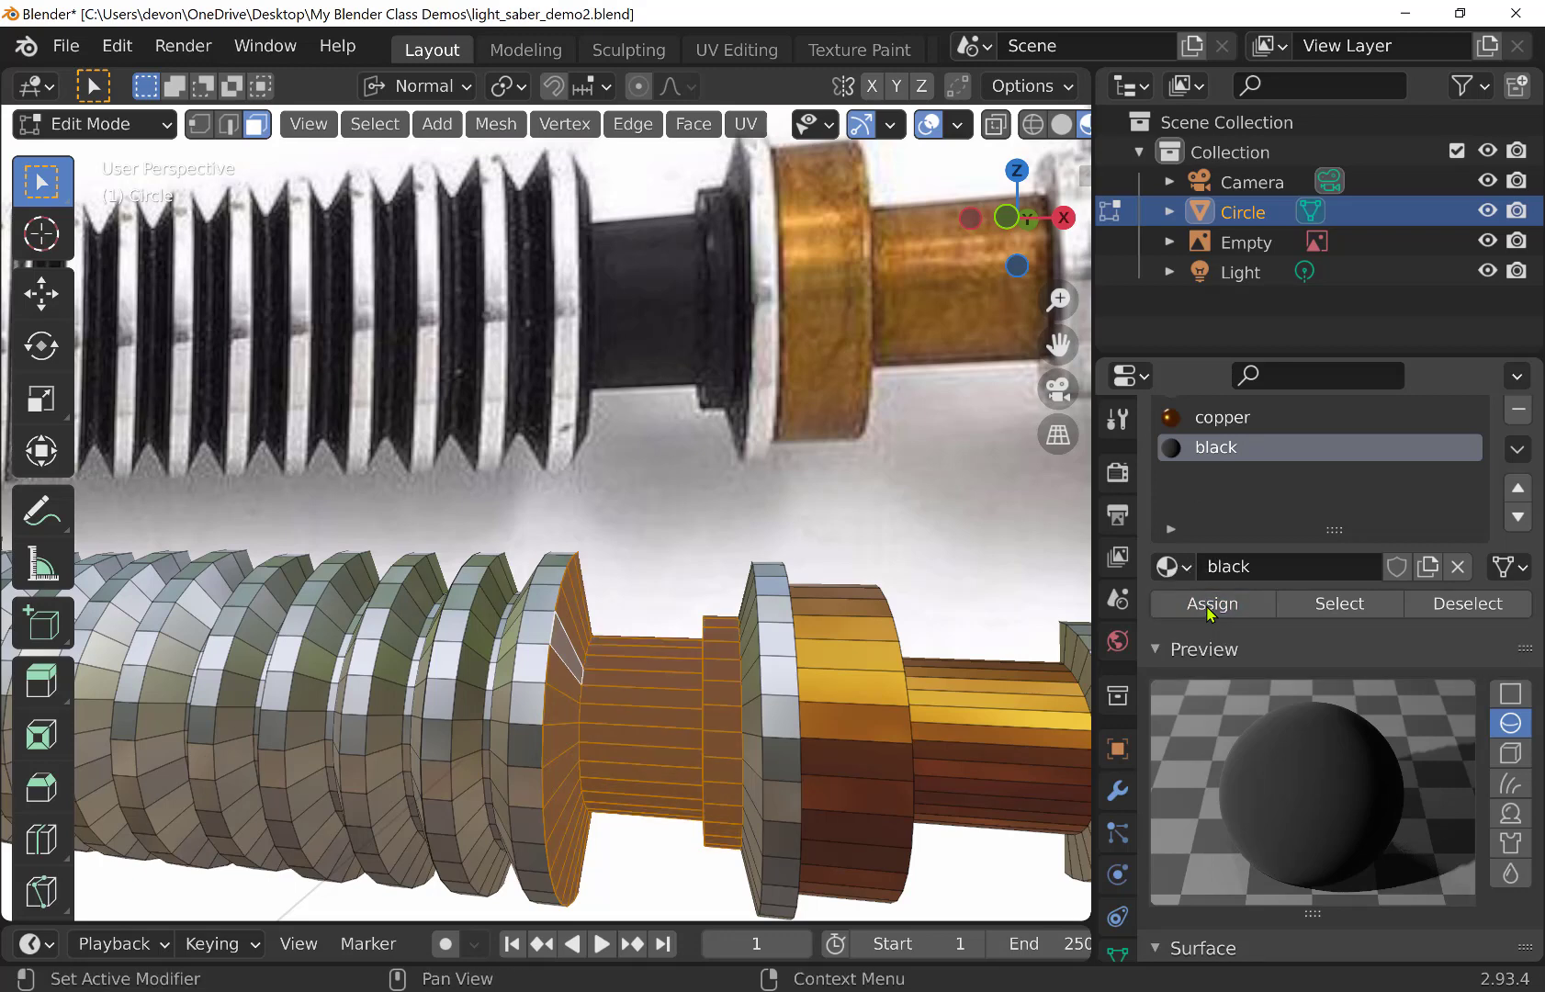
left_click(694, 559)
Try to select all faces of the grip groove nearest the black neck from the front view
middle_click_drag(693, 559, 917, 517)
key("KP_1")
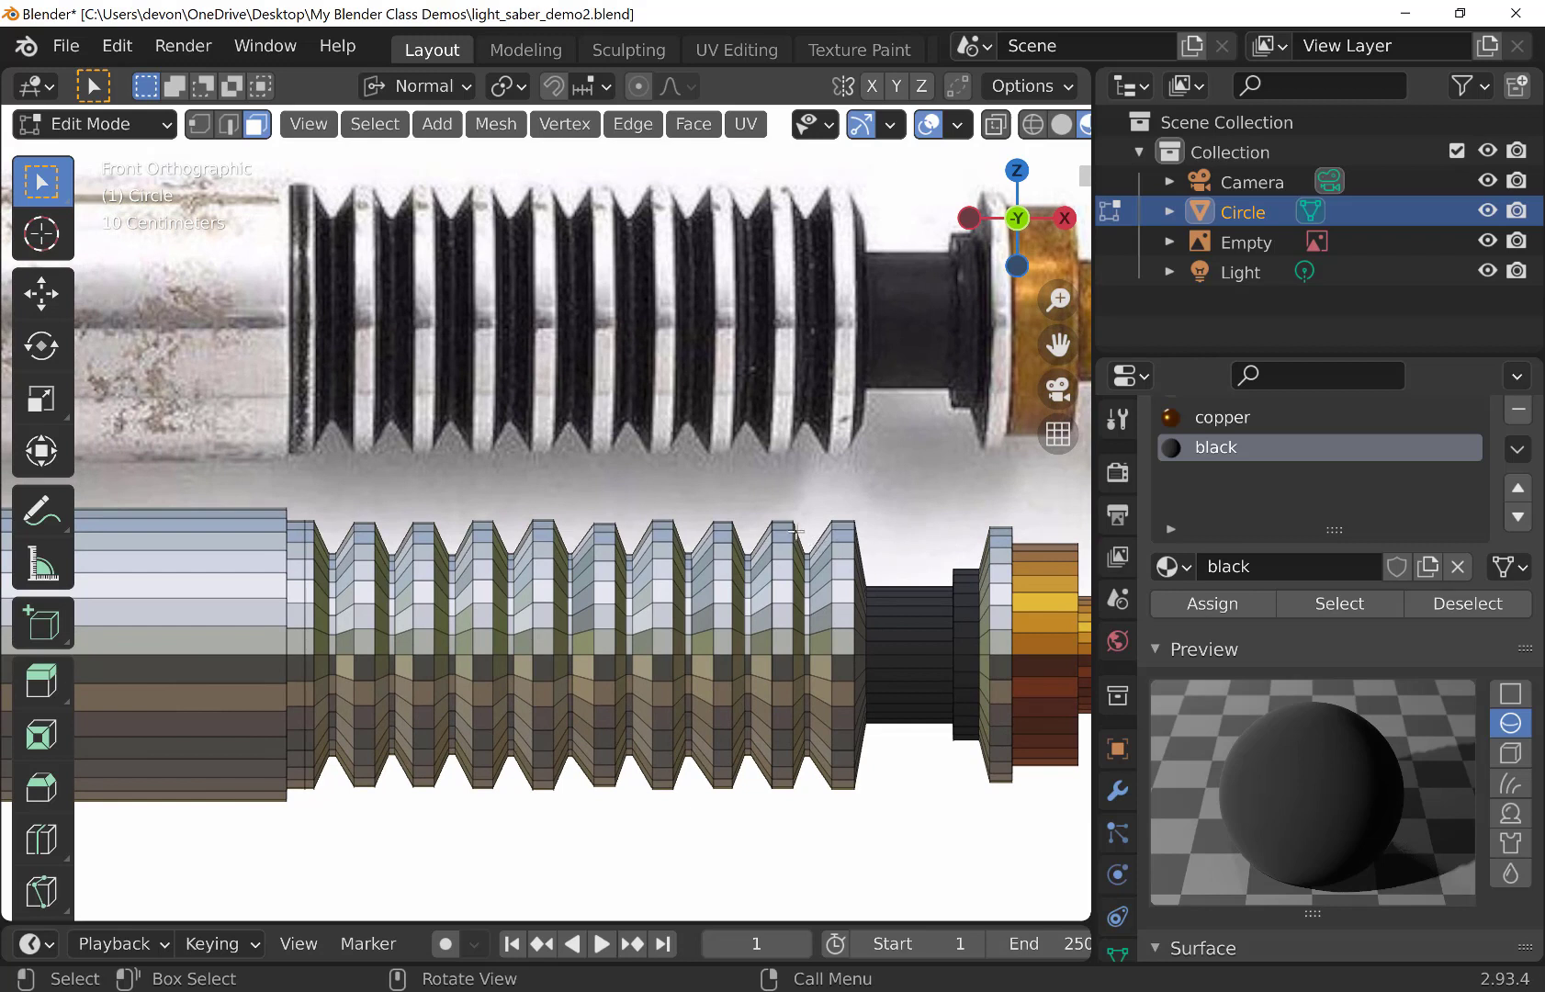
left_click_drag(796, 531, 829, 804)
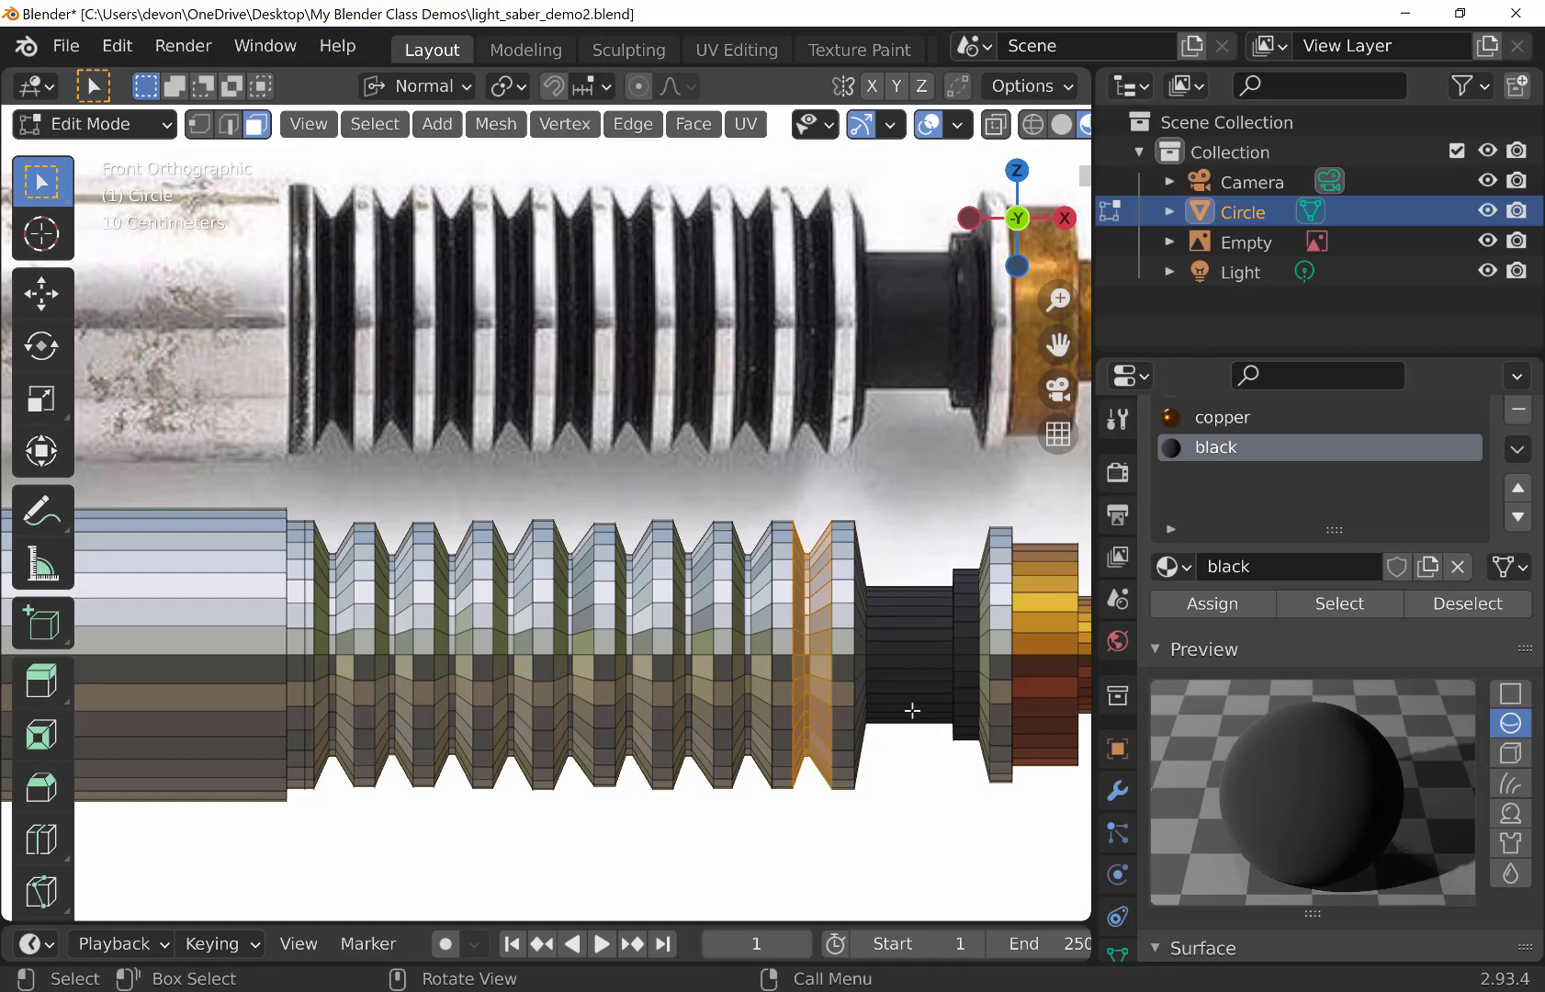
middle_click_drag(928, 679, 869, 660)
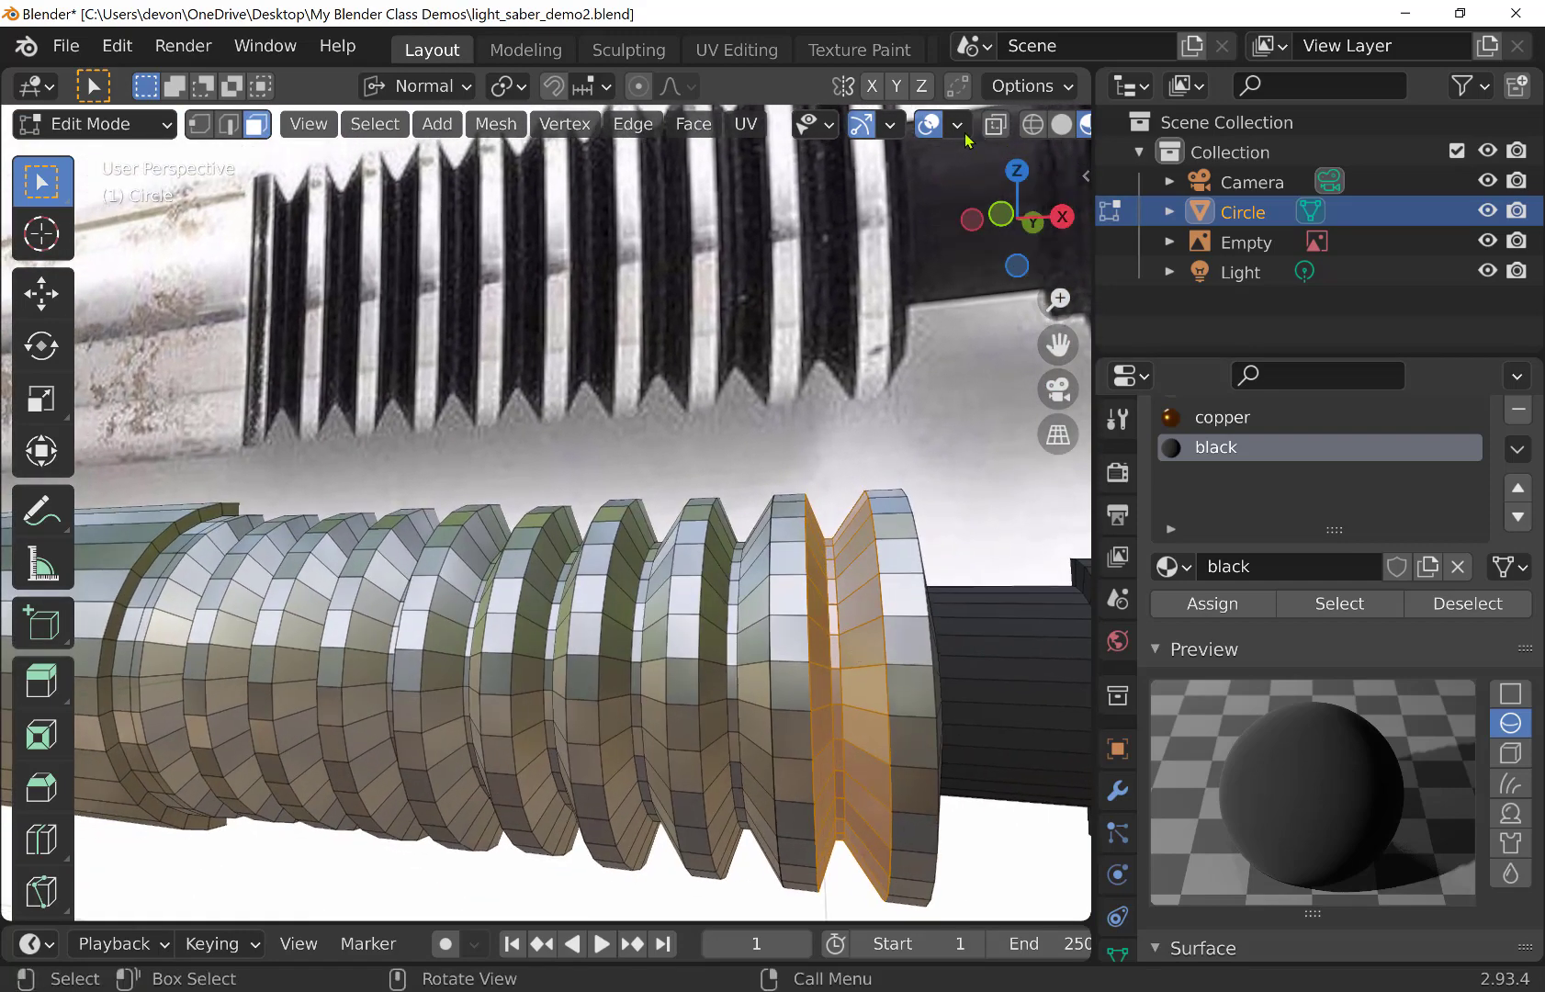
Turn on X-ray display and undo the groove selection
key("ctrl")
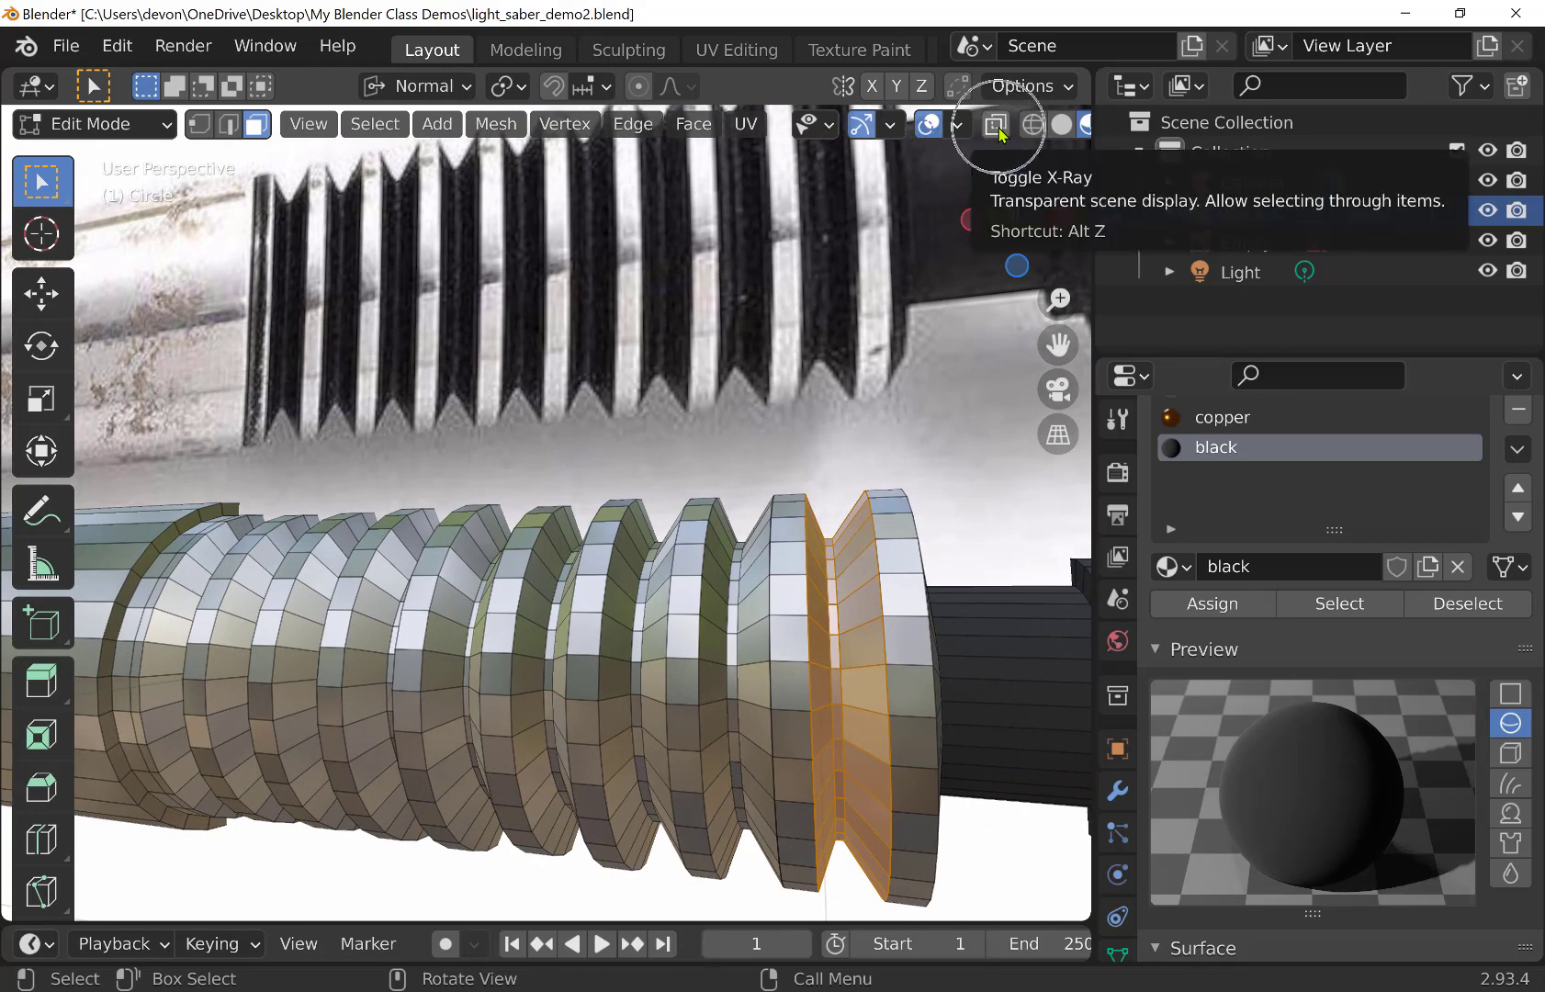
left_click(997, 126)
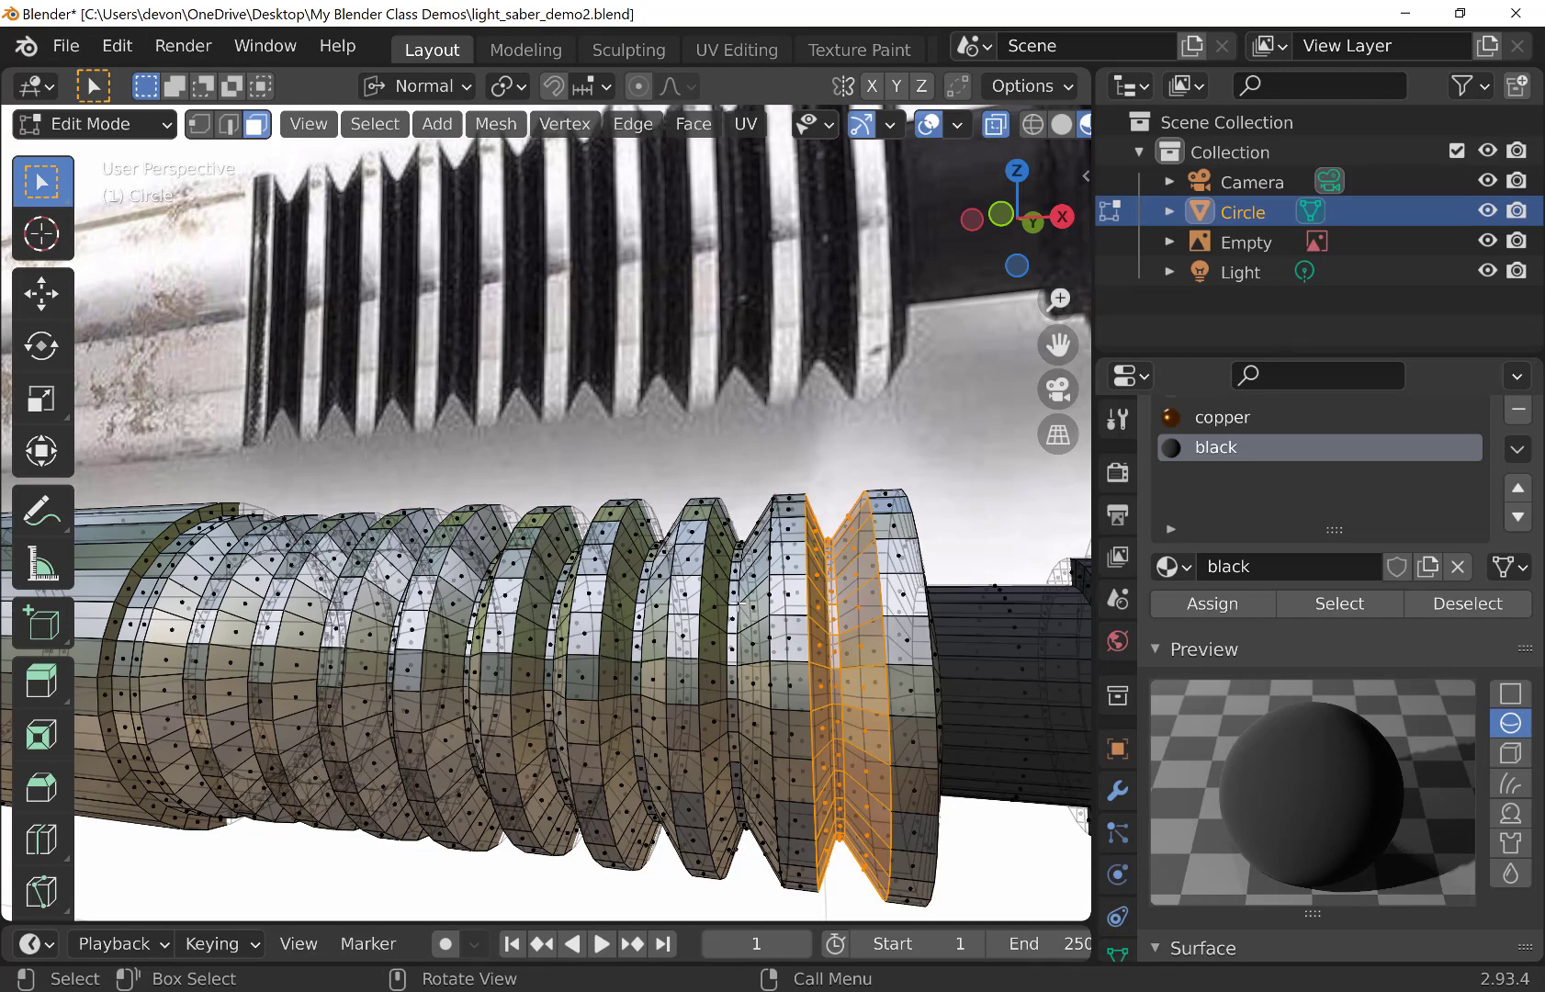
key("ctrl+z")
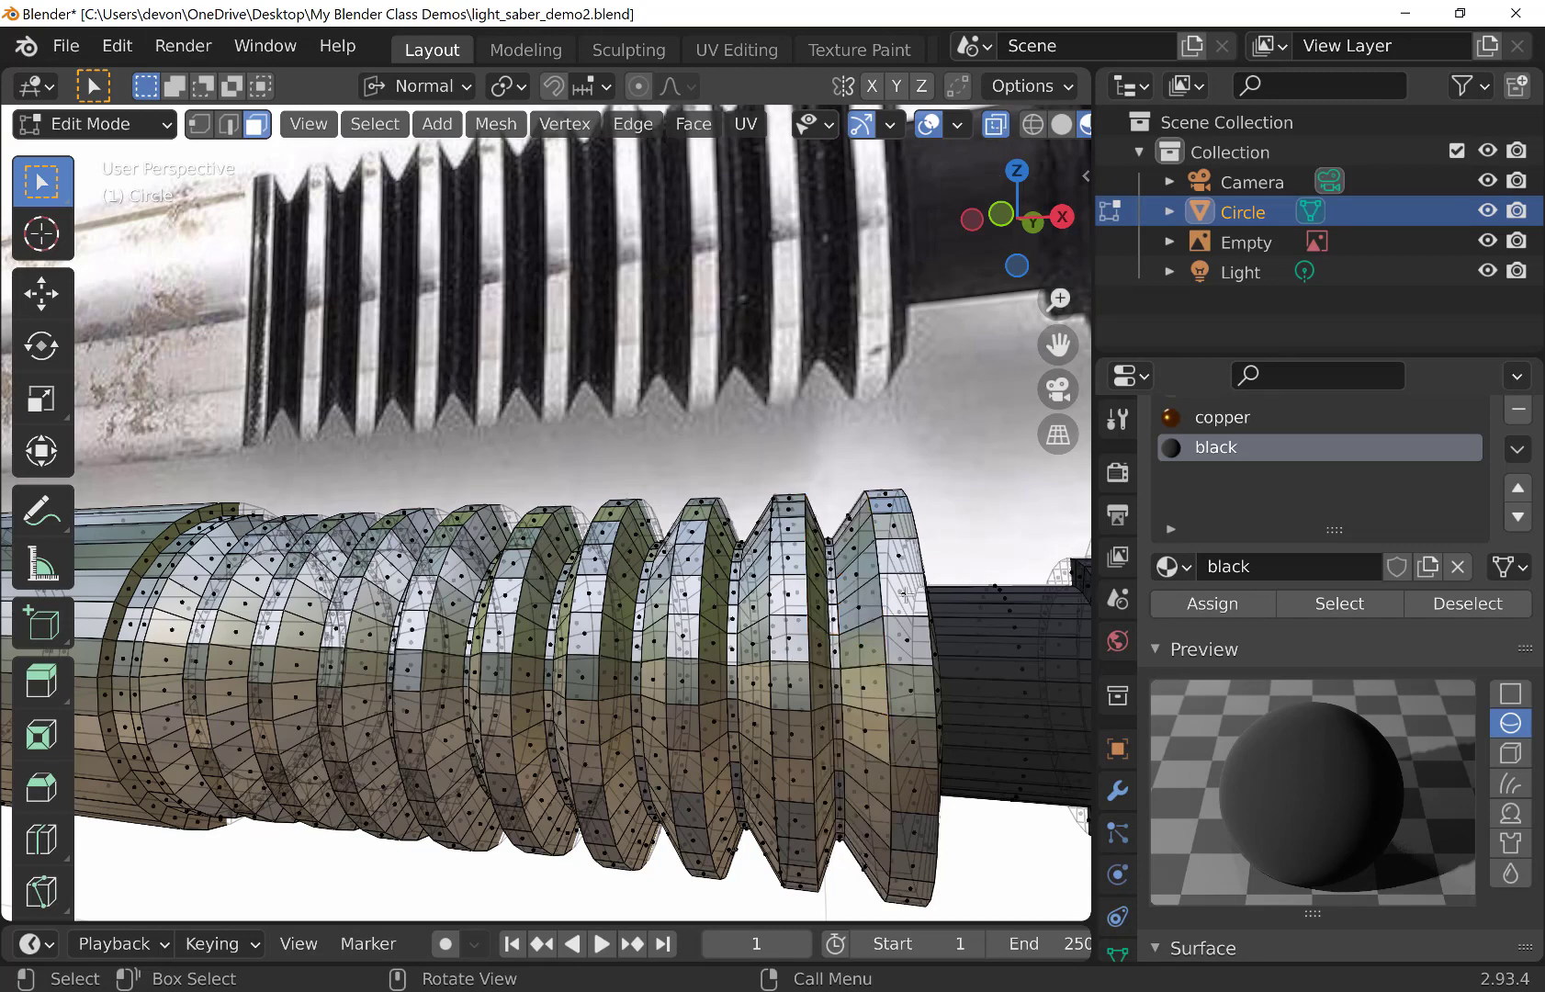
Assign the black material to all faces around the grip groove nearest the black neck, working from the front view
key("KP_1")
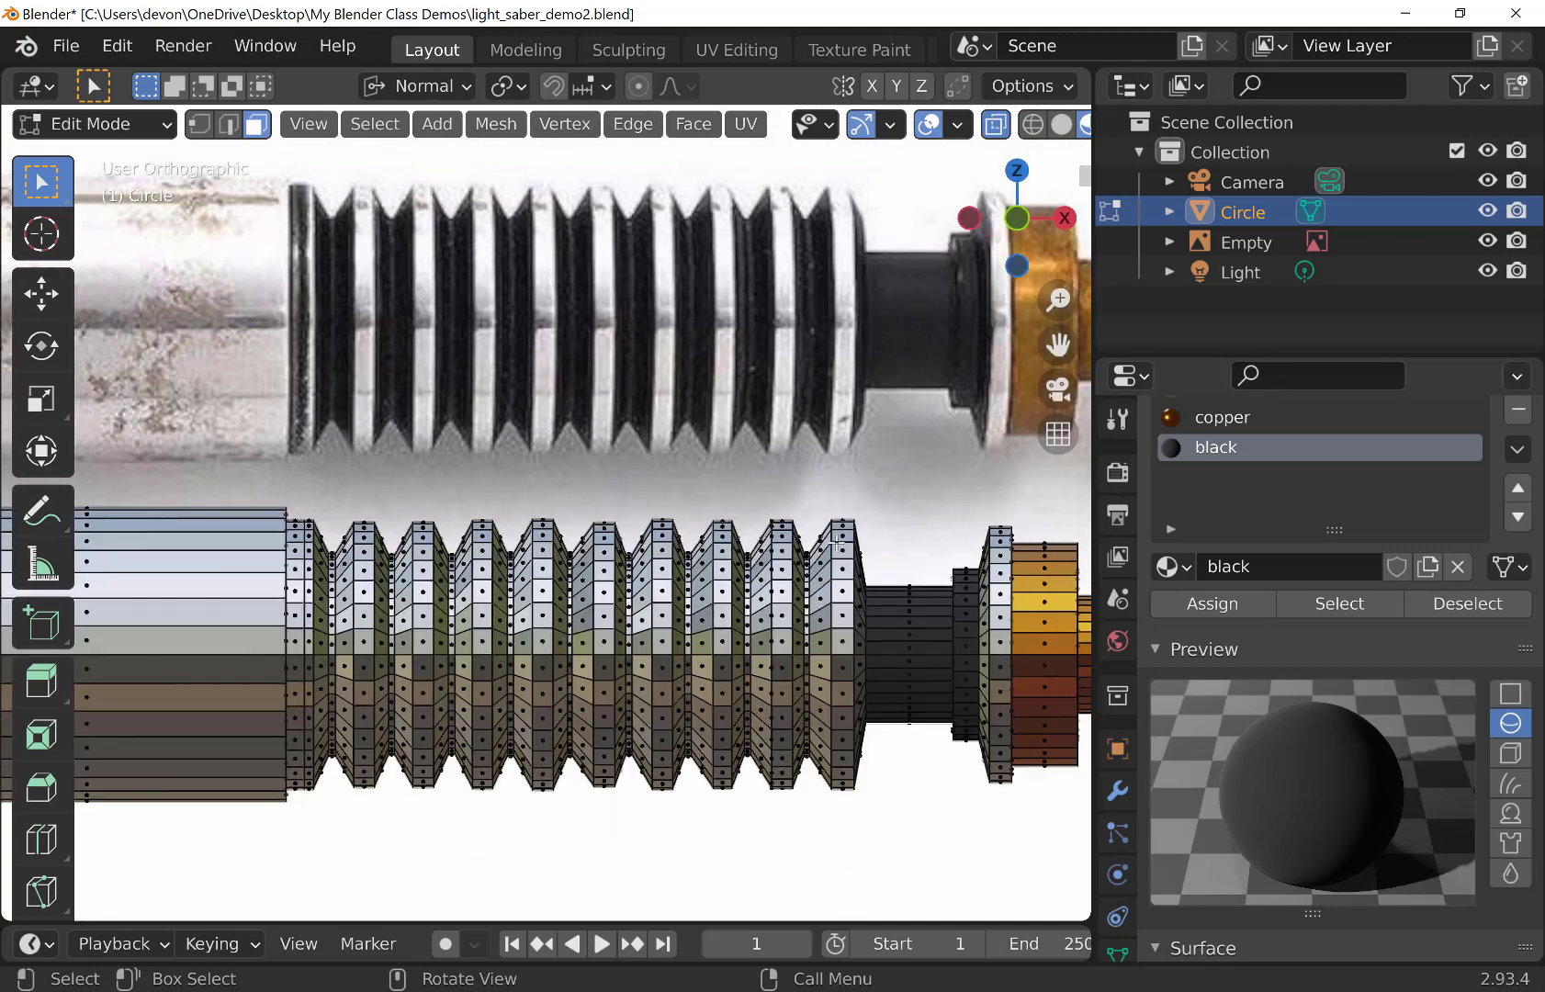
scroll(856, 523, "up", 3)
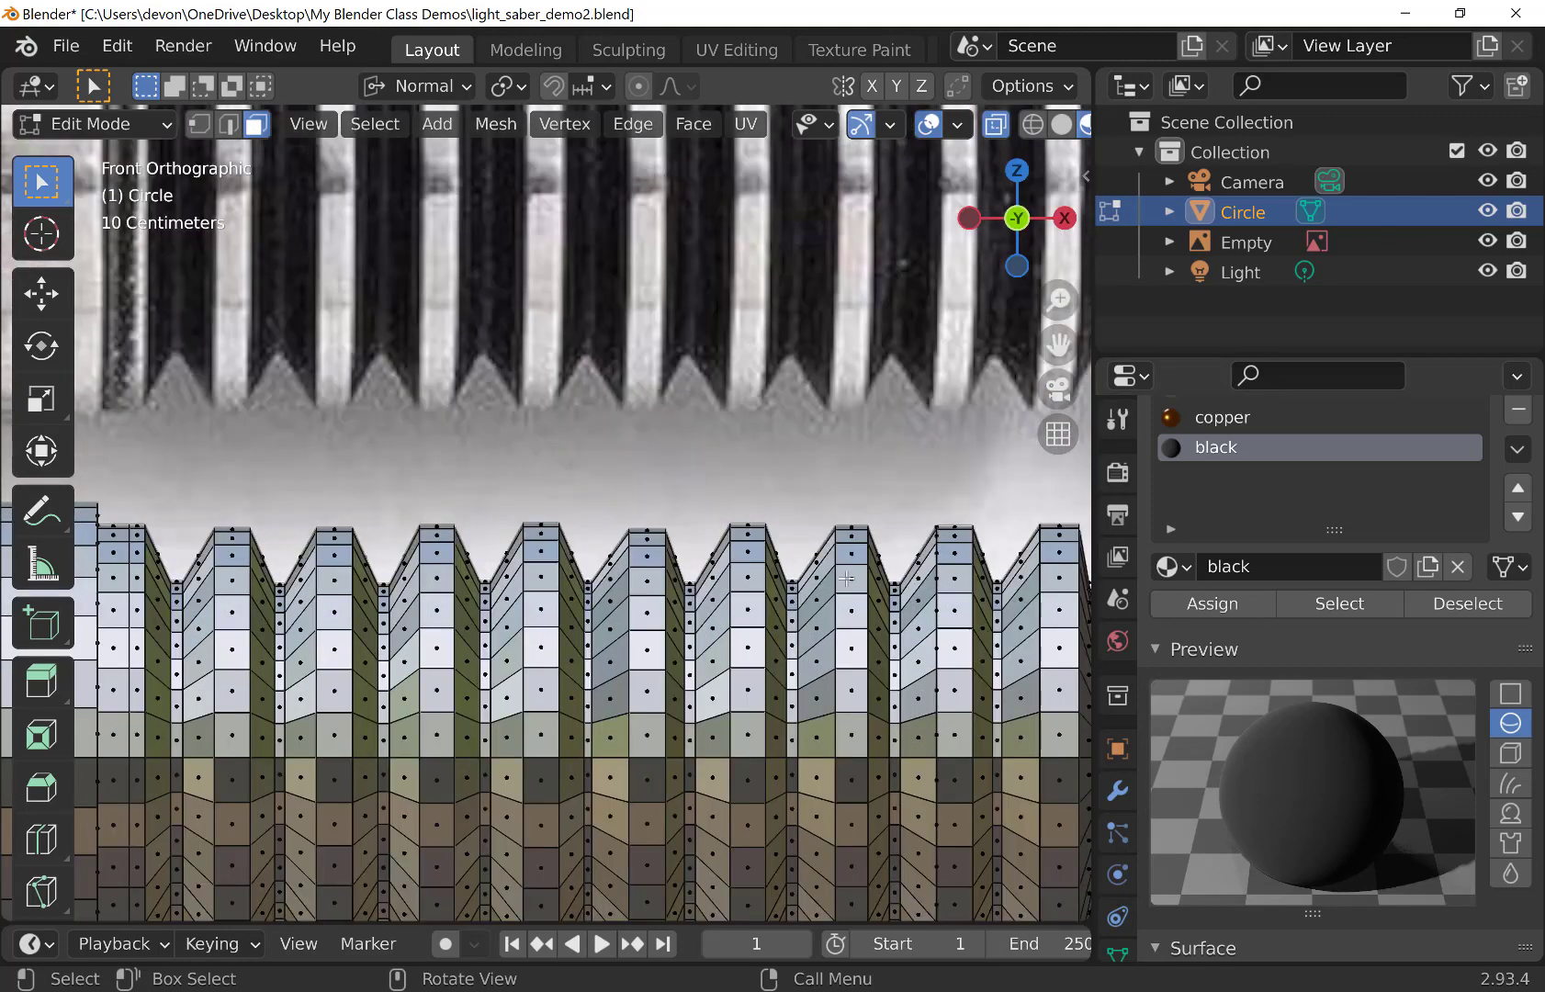
scroll(776, 679, "down", 1)
middle_click_drag(930, 551, 902, 454, "shift")
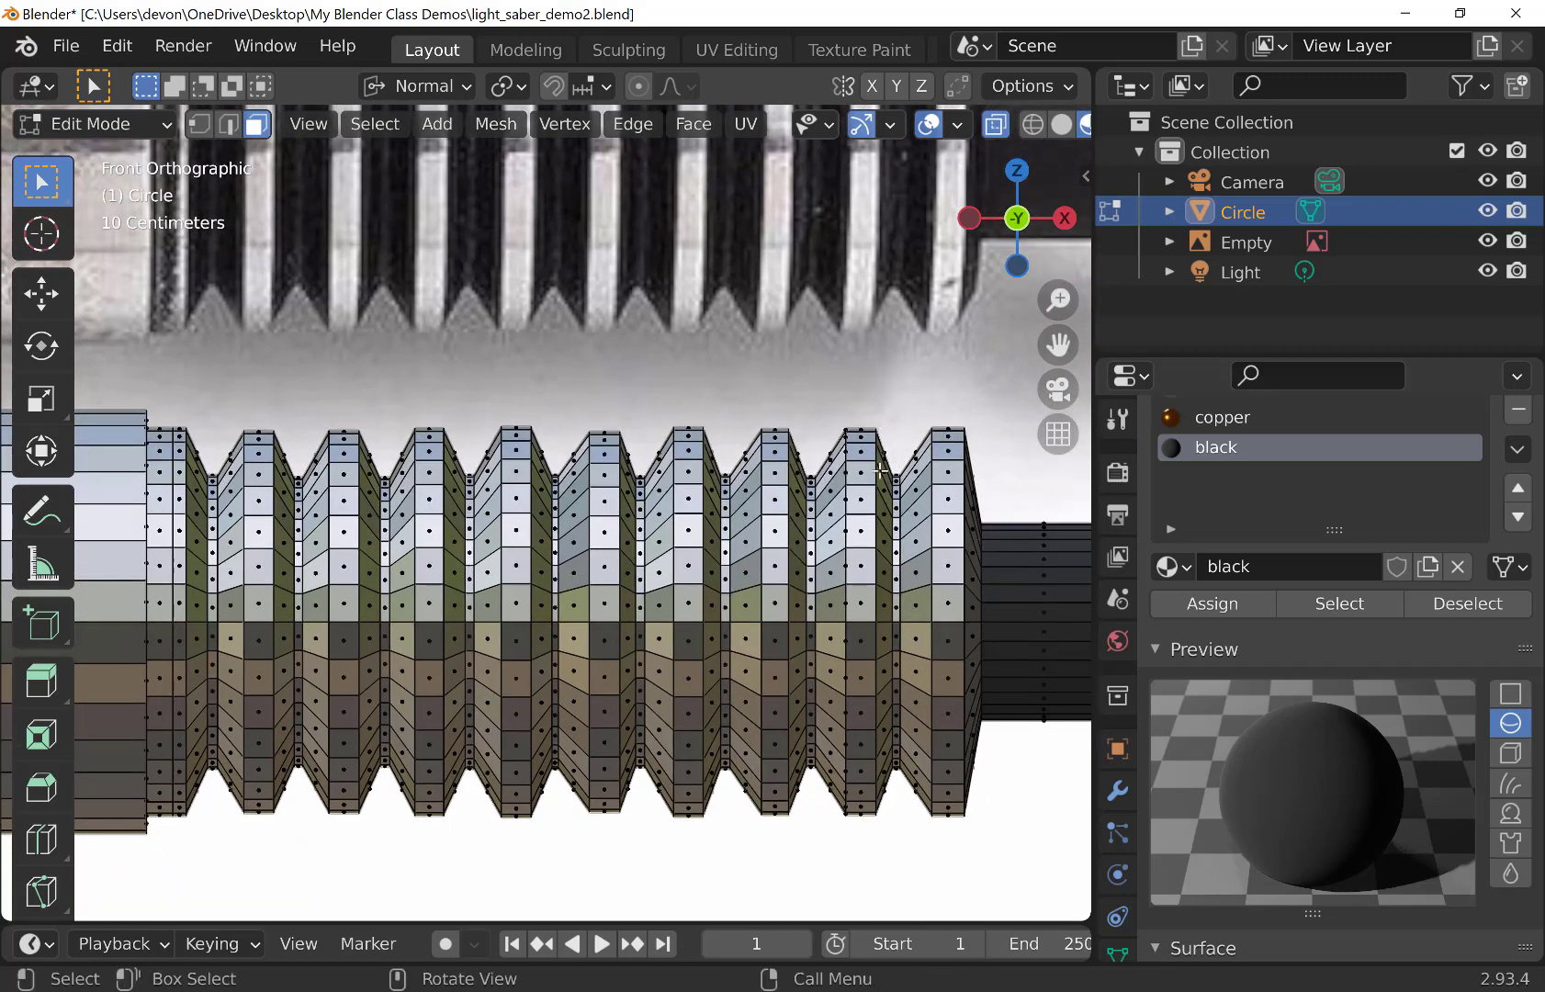
left_click_drag(880, 472, 920, 864)
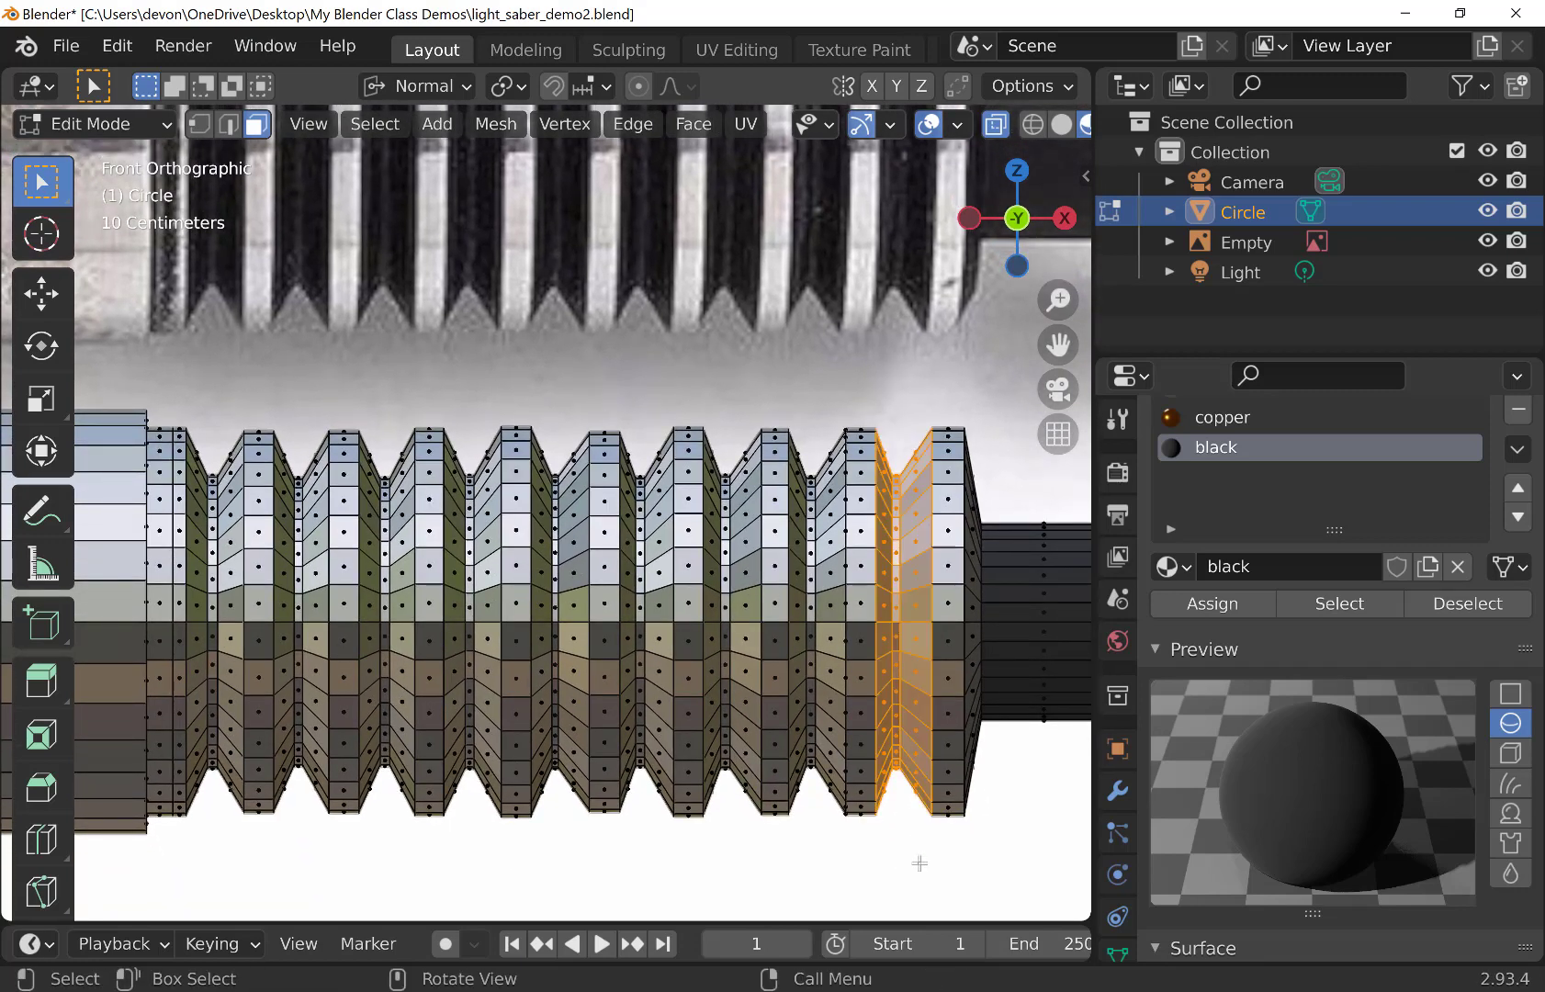
middle_click_drag(978, 795, 898, 783)
key("KP_1")
left_click(1214, 605)
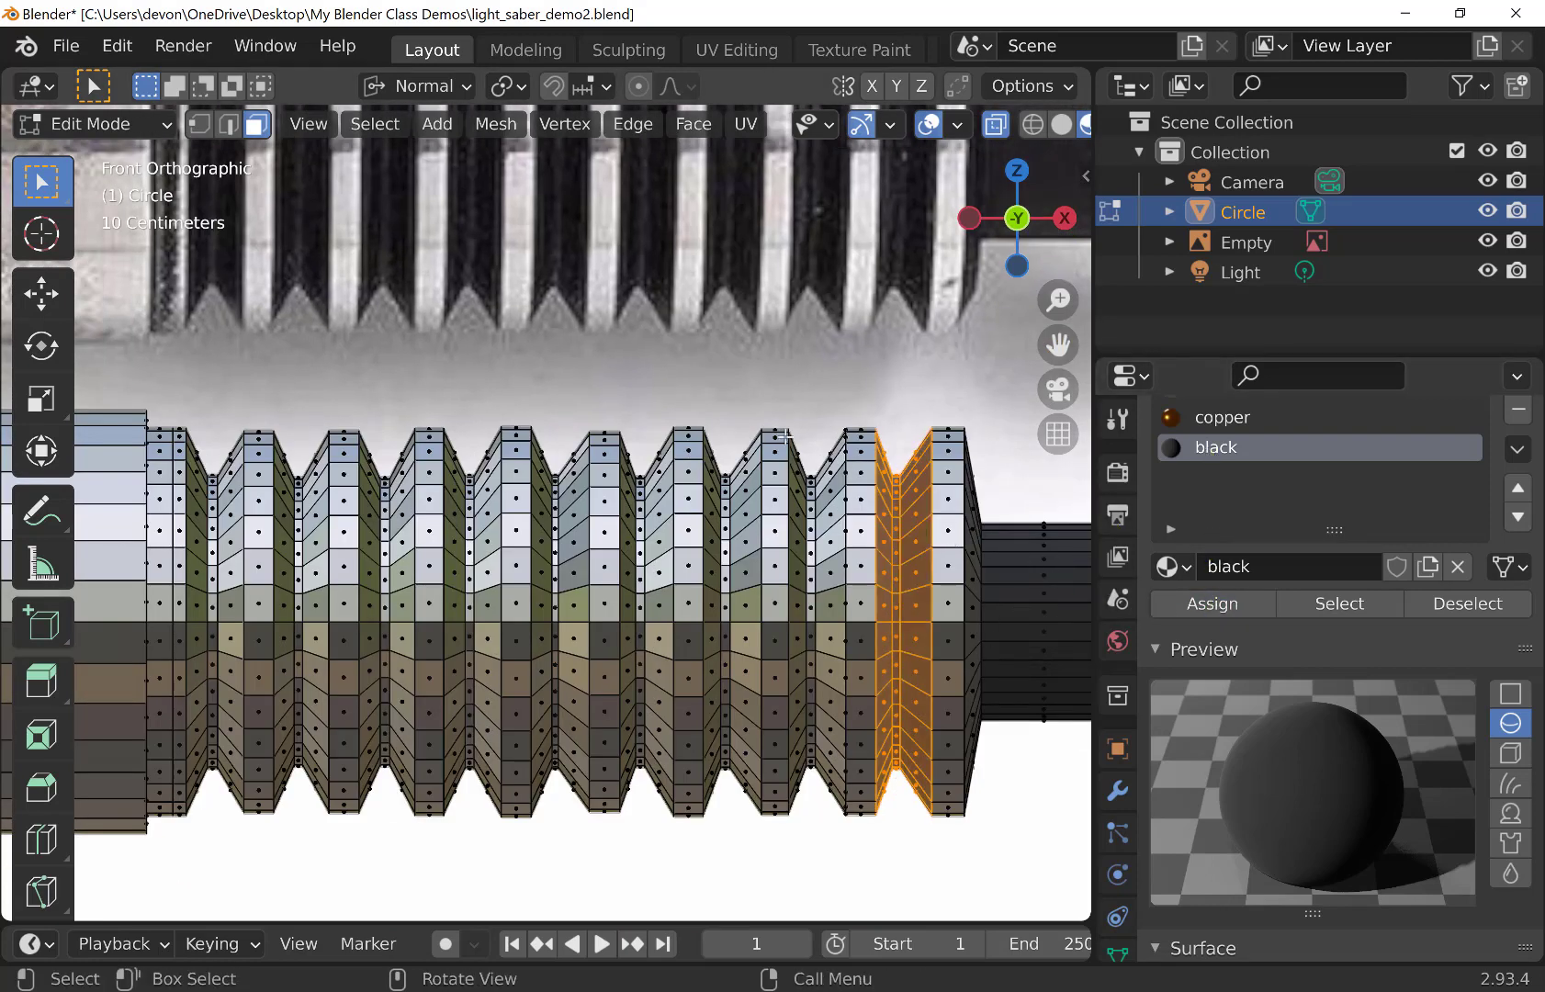
Assign the black material to the second, third and fourth grip grooves, counted from the black neck
left_click_drag(791, 428, 838, 865)
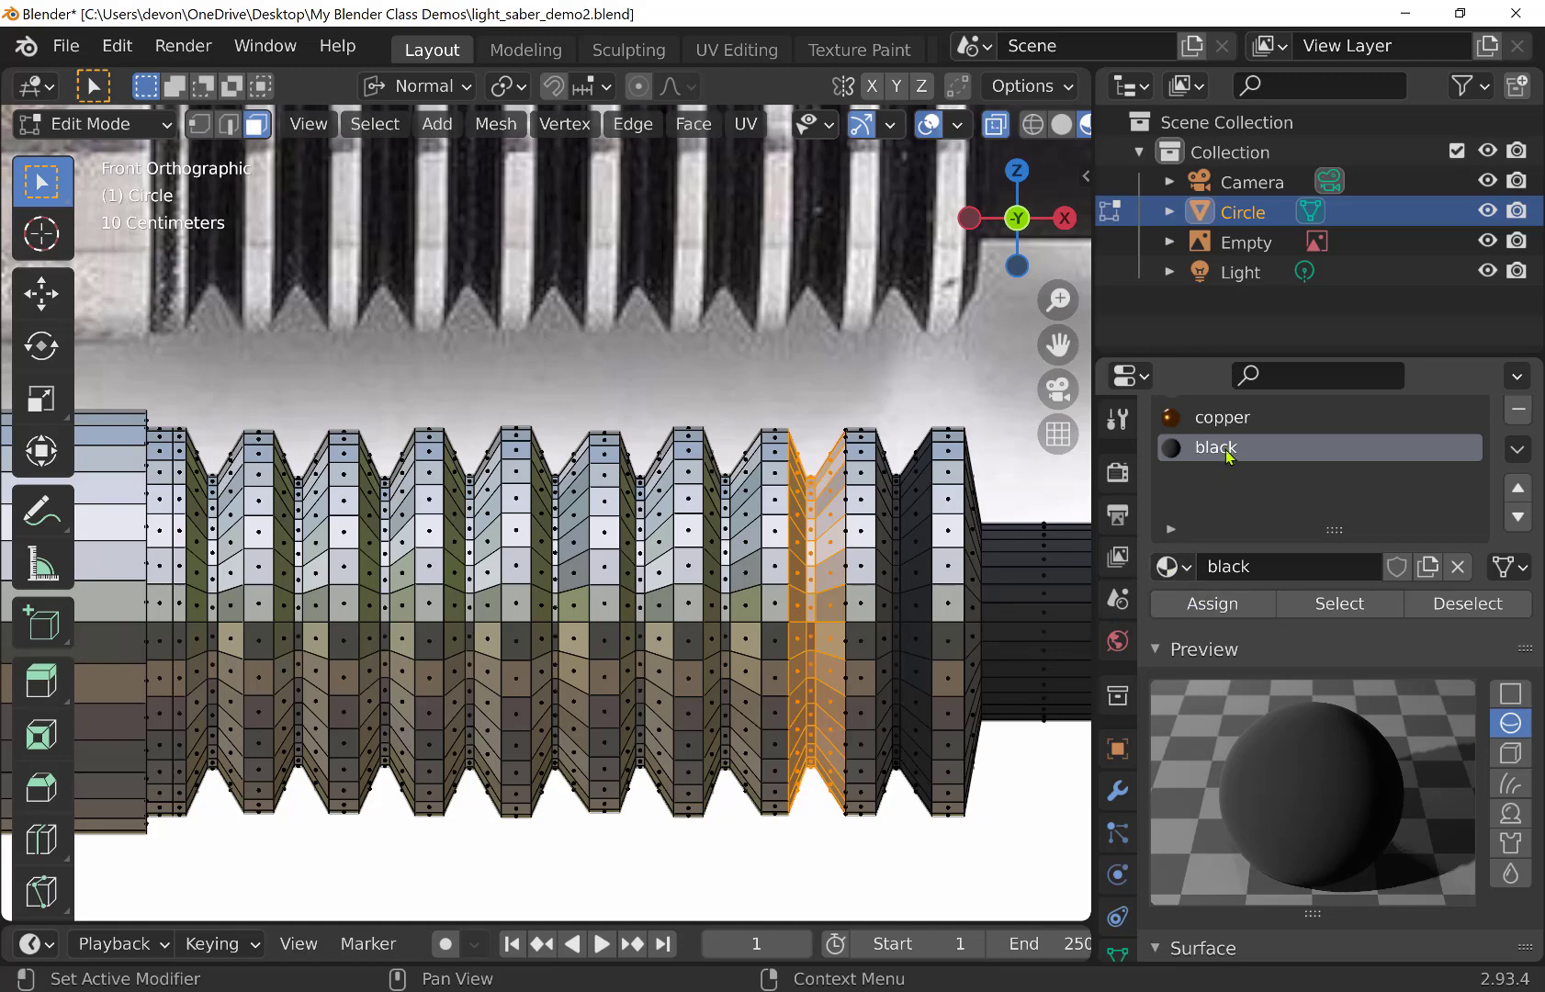
left_click(1231, 603)
left_click_drag(704, 432, 749, 843)
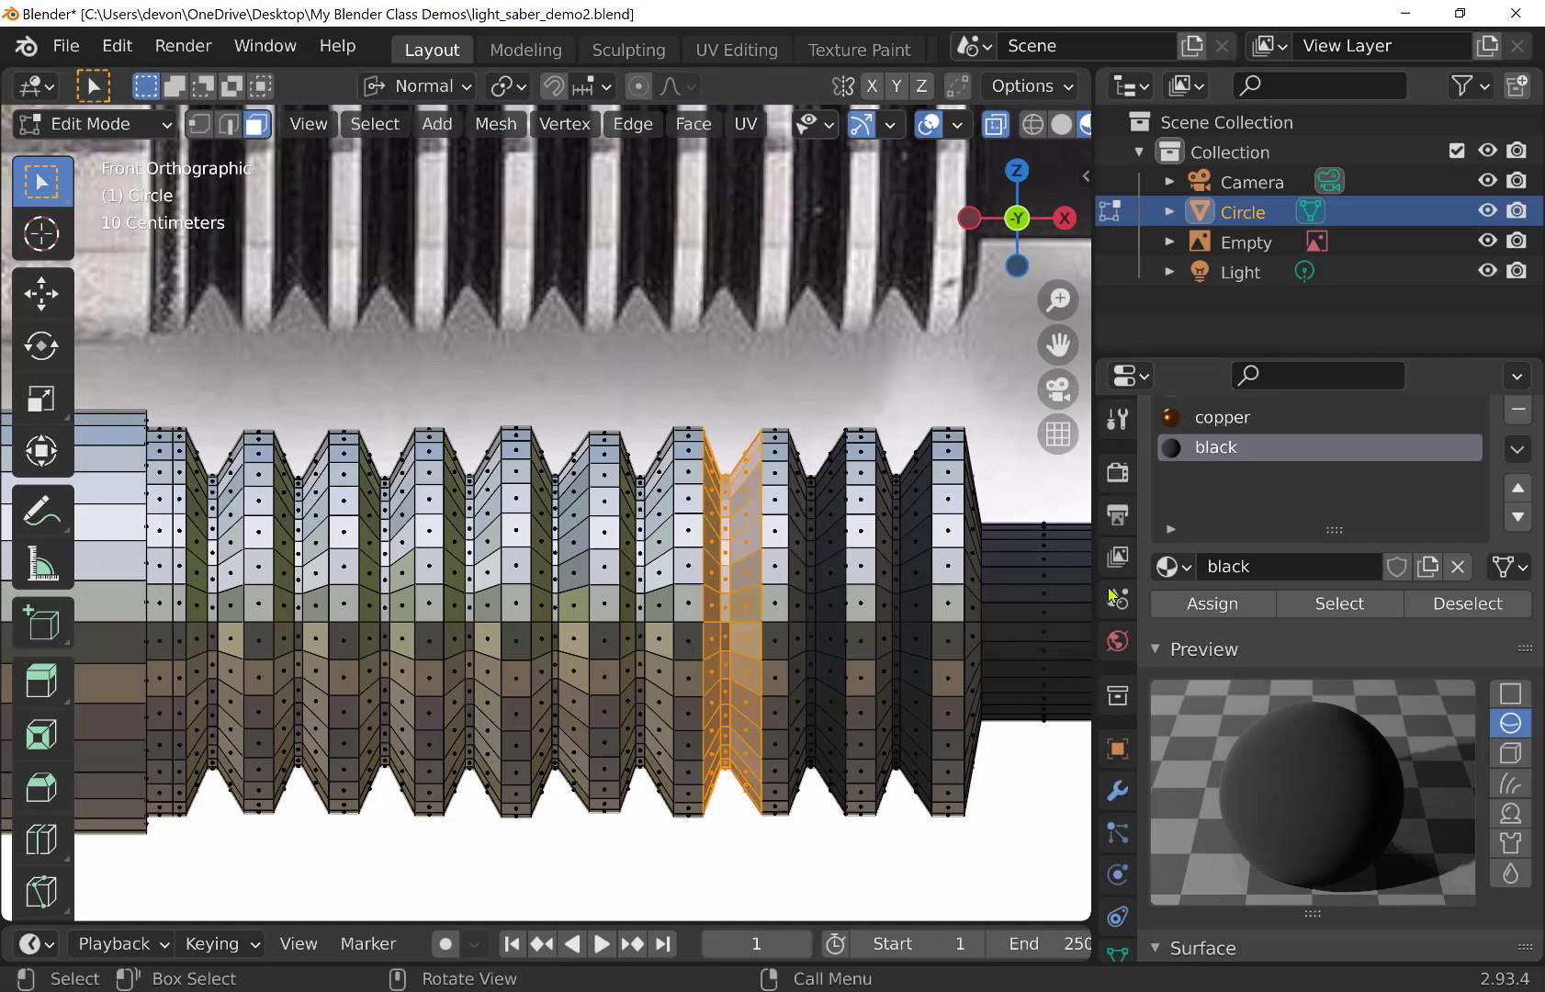
left_click(1179, 607)
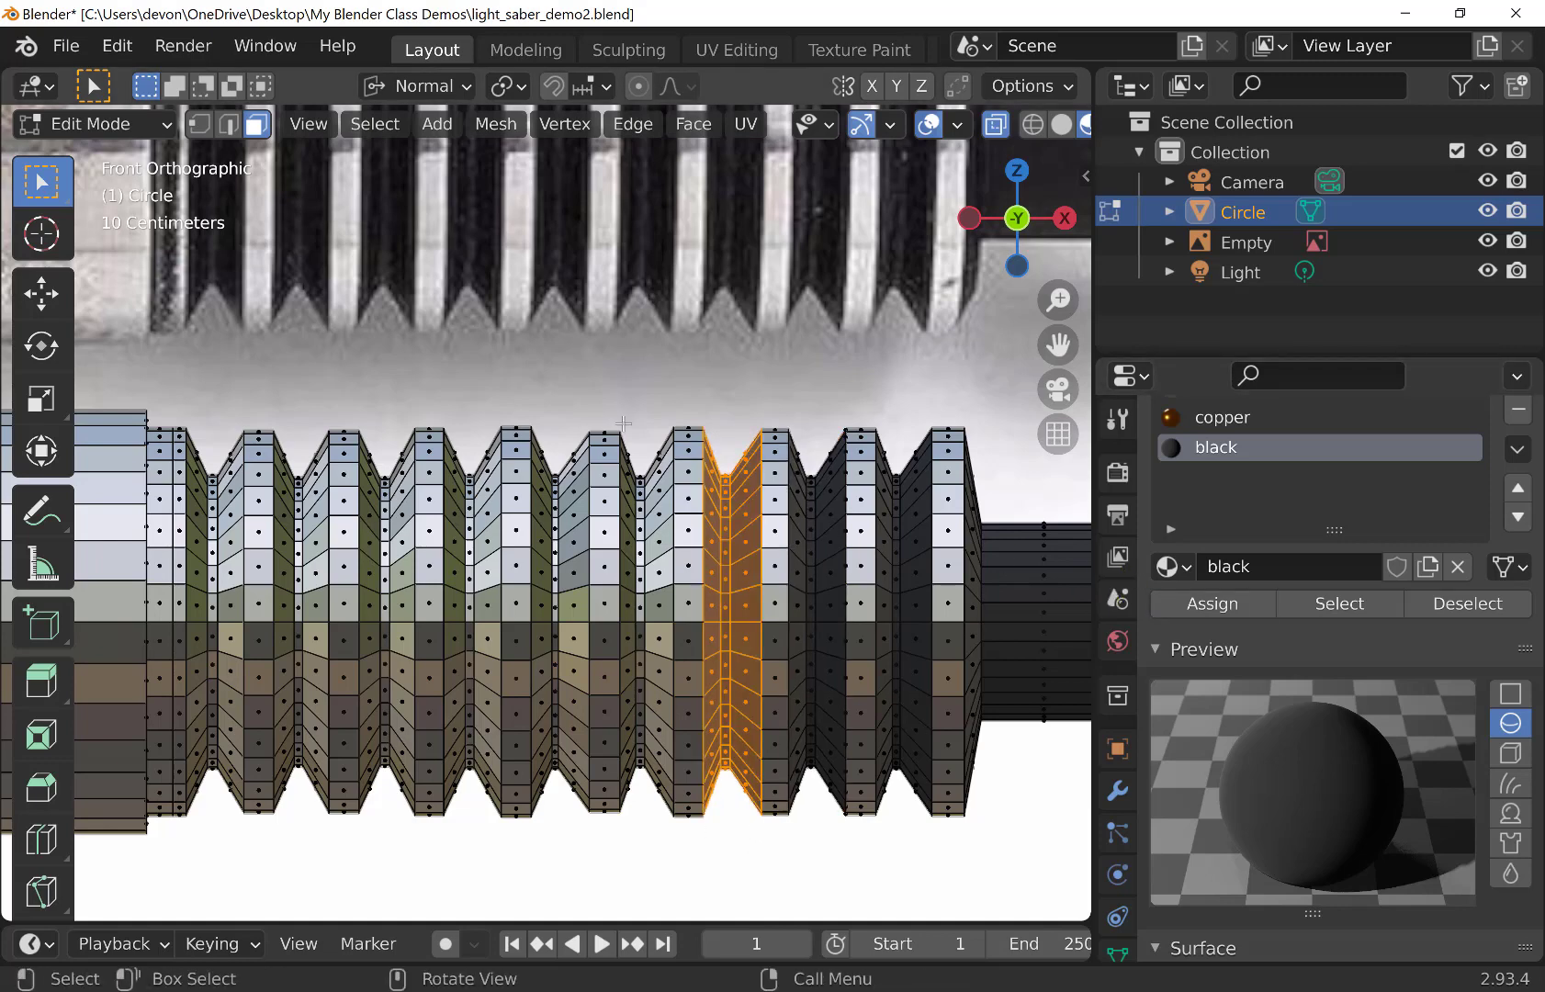
left_click_drag(624, 424, 656, 835)
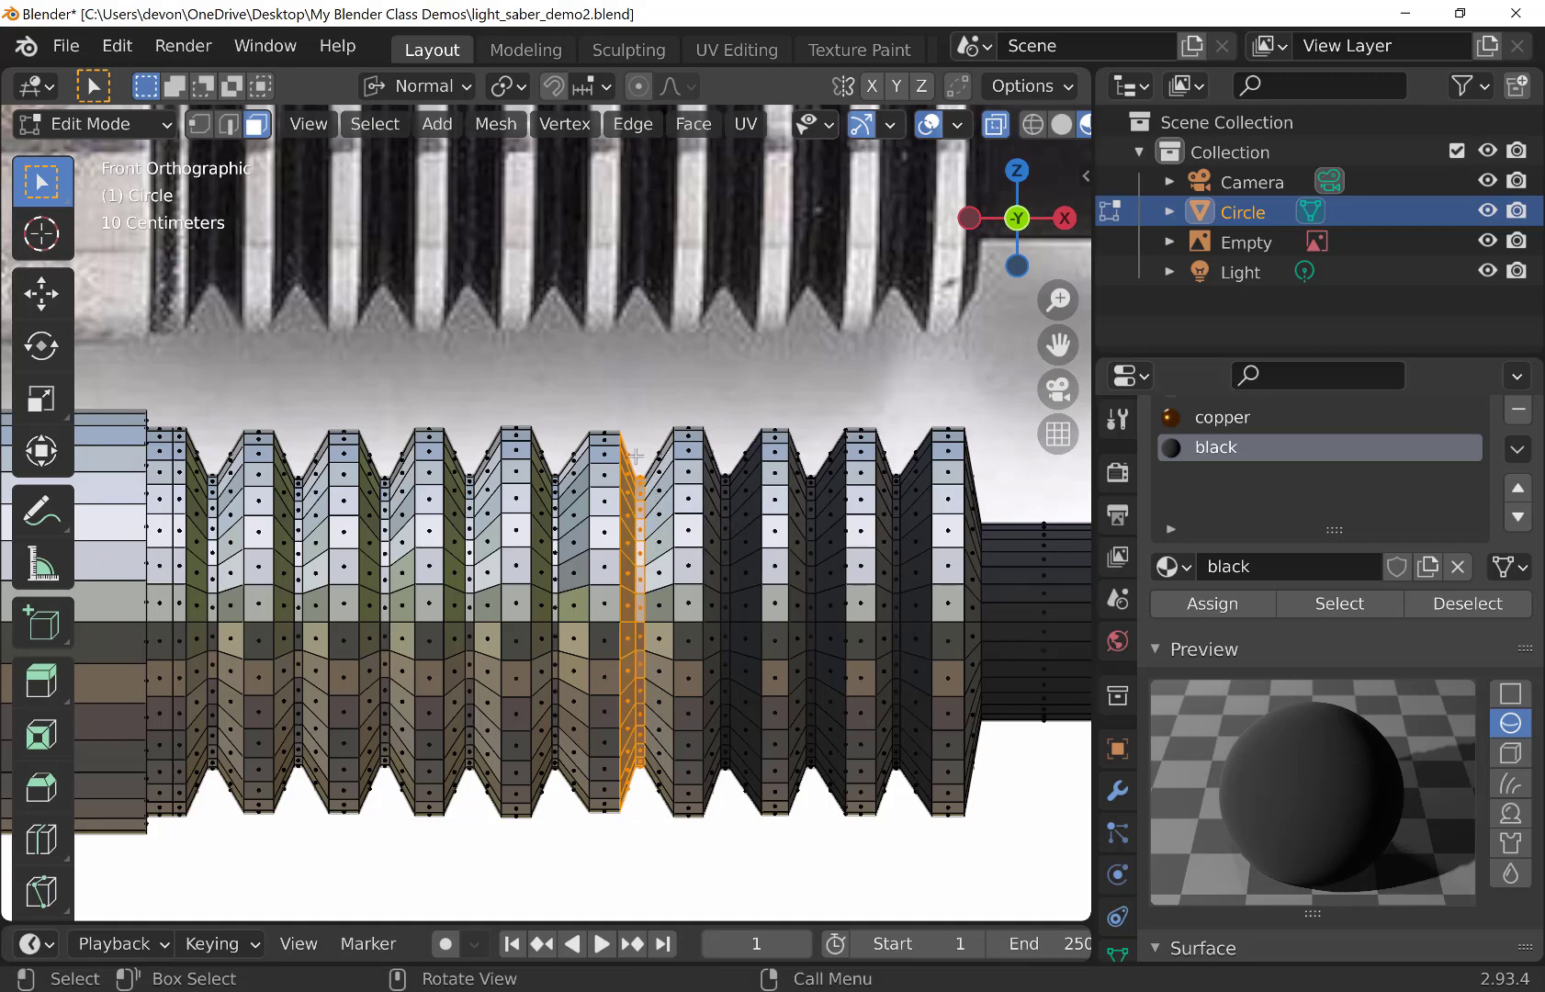
key("shift")
left_click_drag(647, 436, 675, 883, "shift")
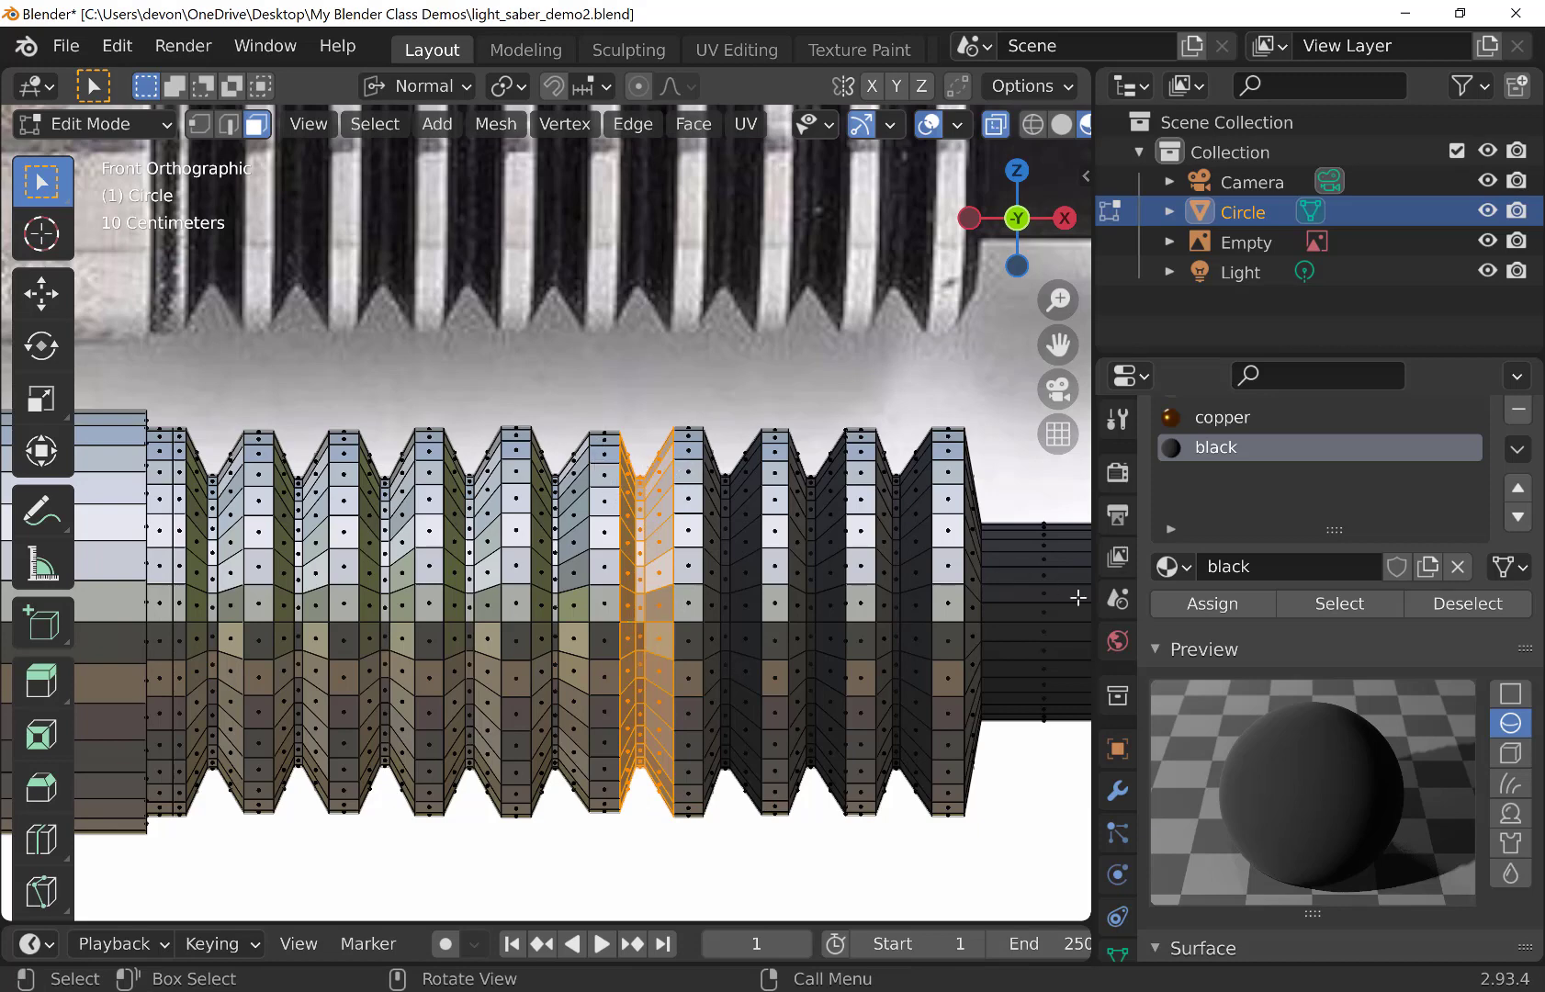
left_click(1213, 603)
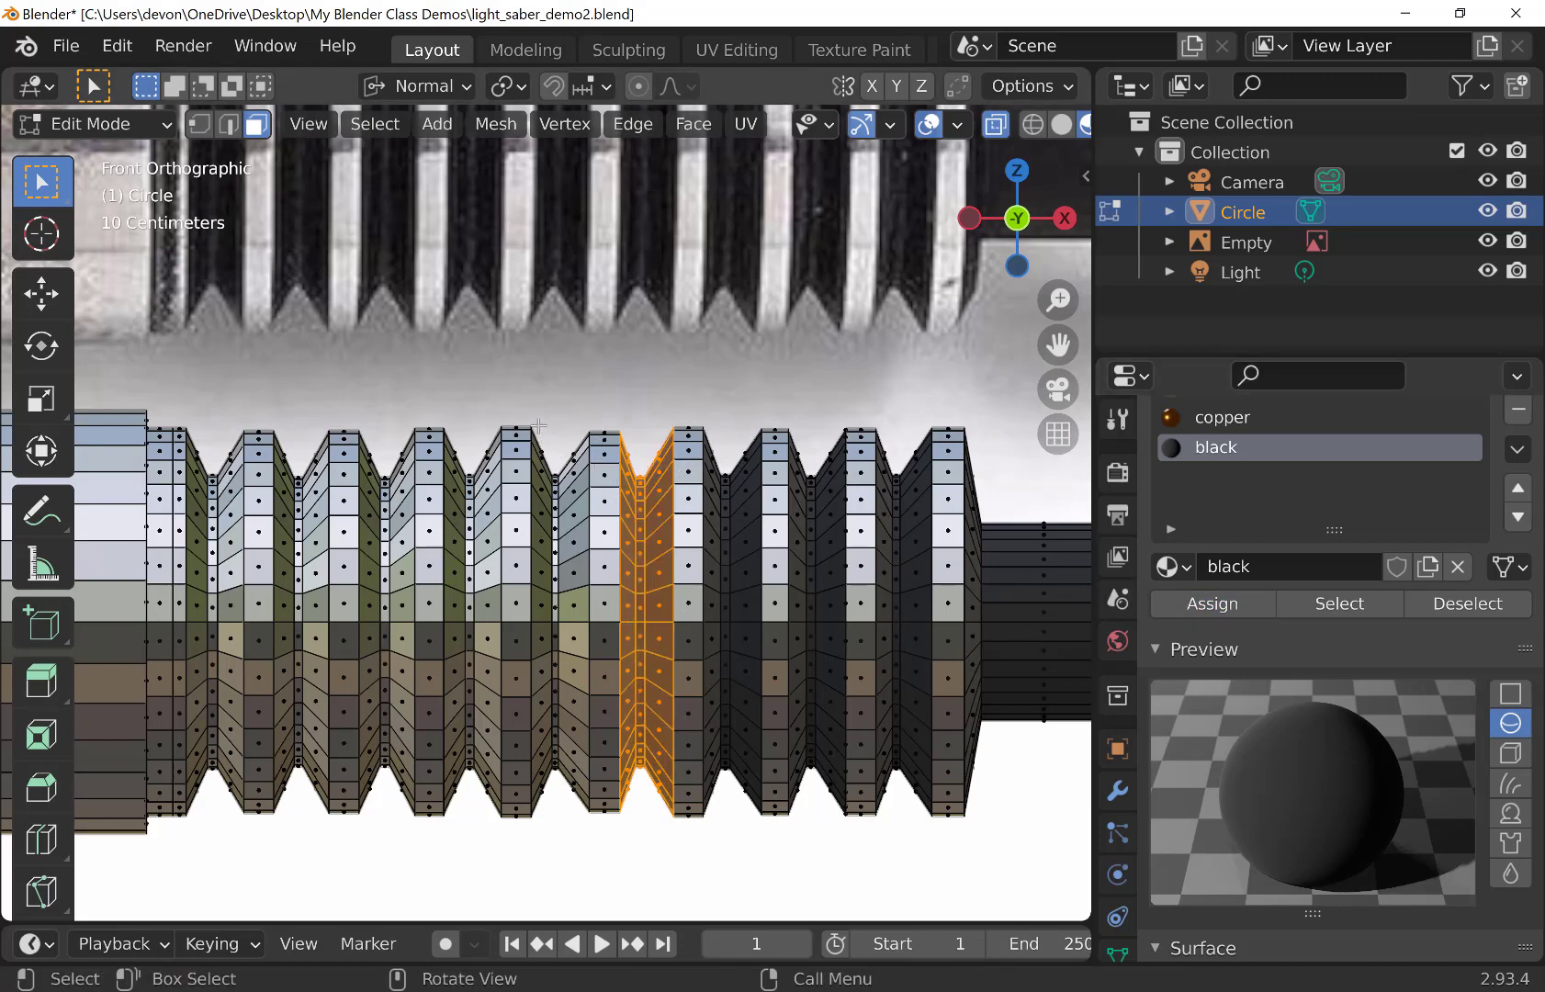
Assign the black material to the fifth, sixth and seventh grip grooves, counted from the black neck
left_click_drag(539, 425, 584, 823)
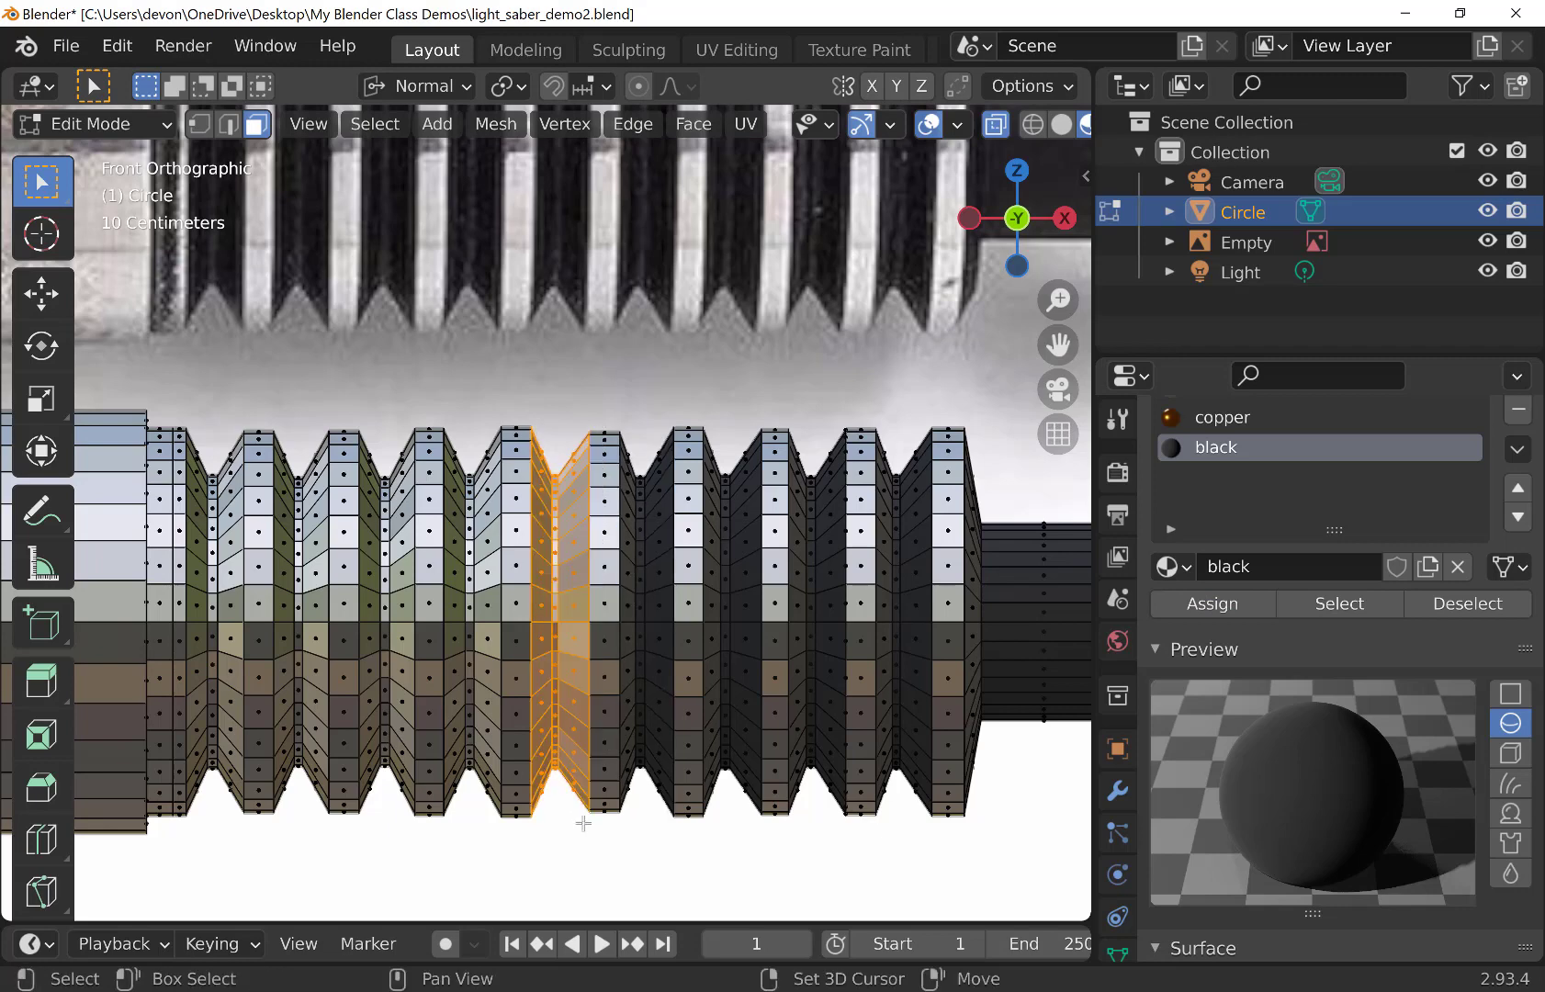
left_click(1212, 604)
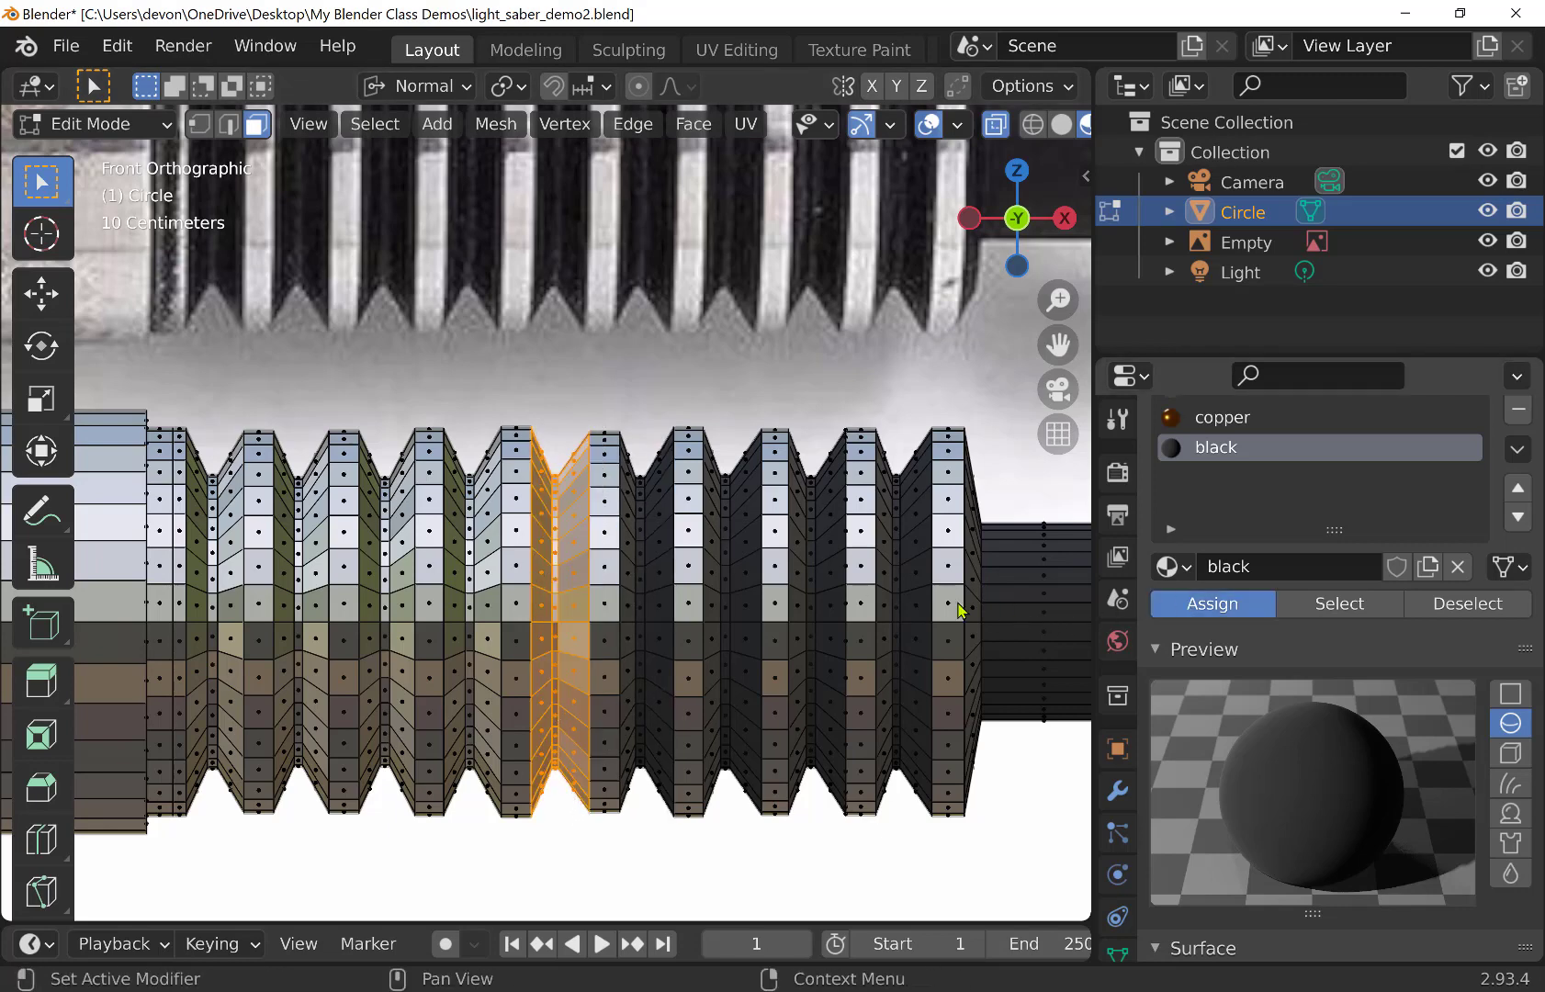
left_click_drag(449, 429, 497, 869)
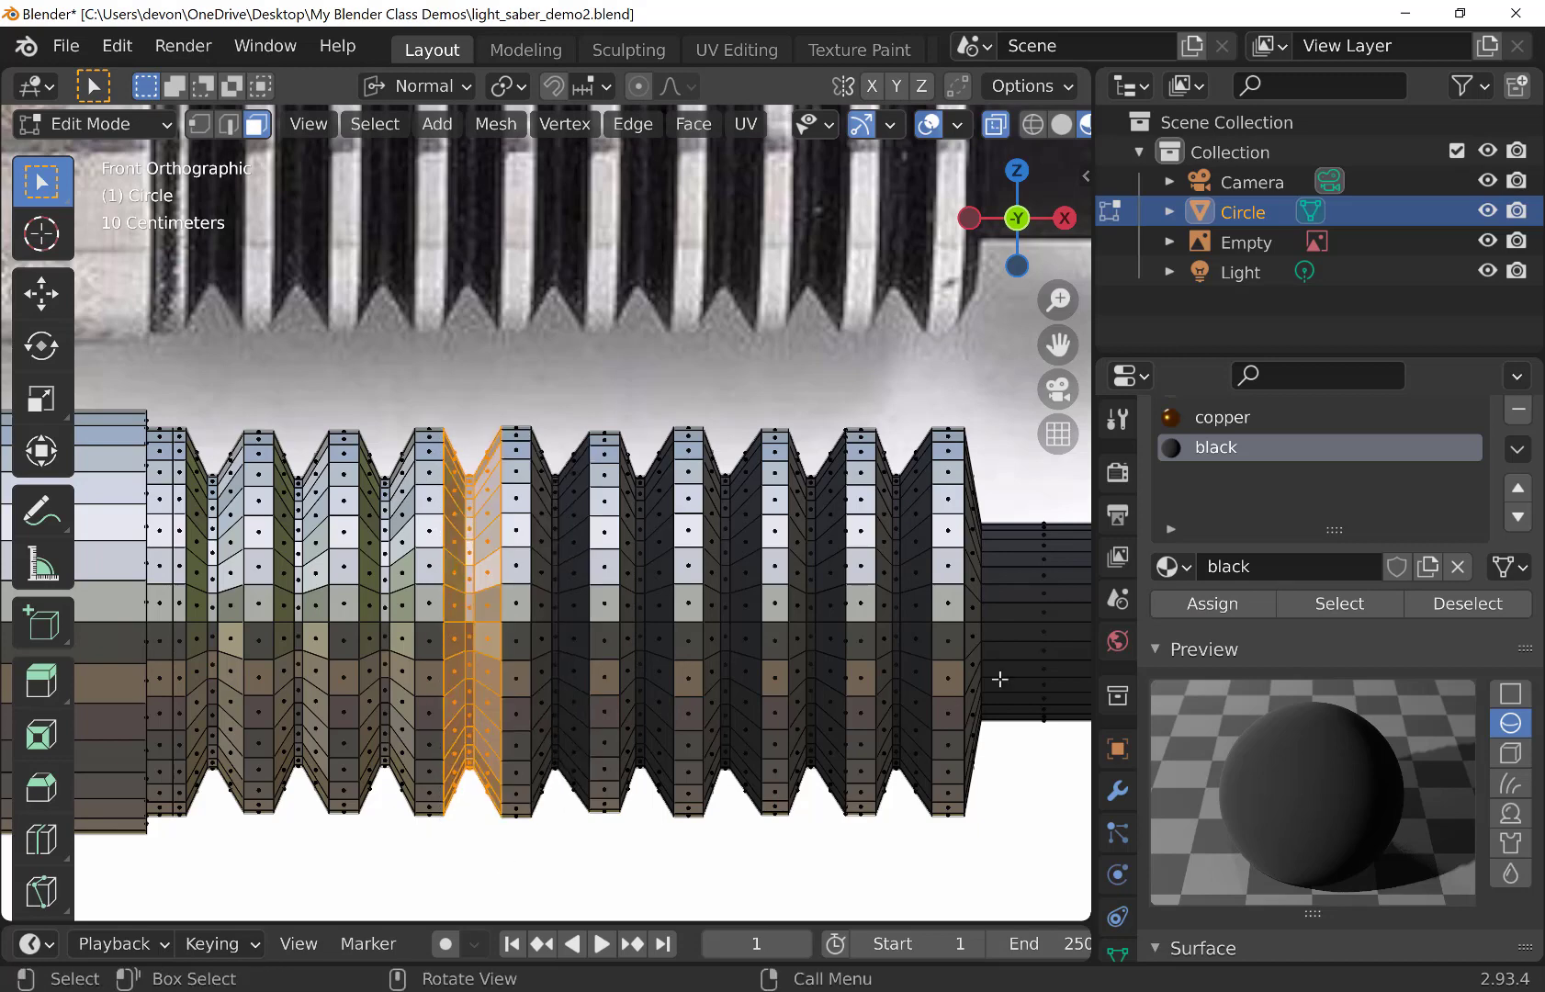
left_click(1164, 609)
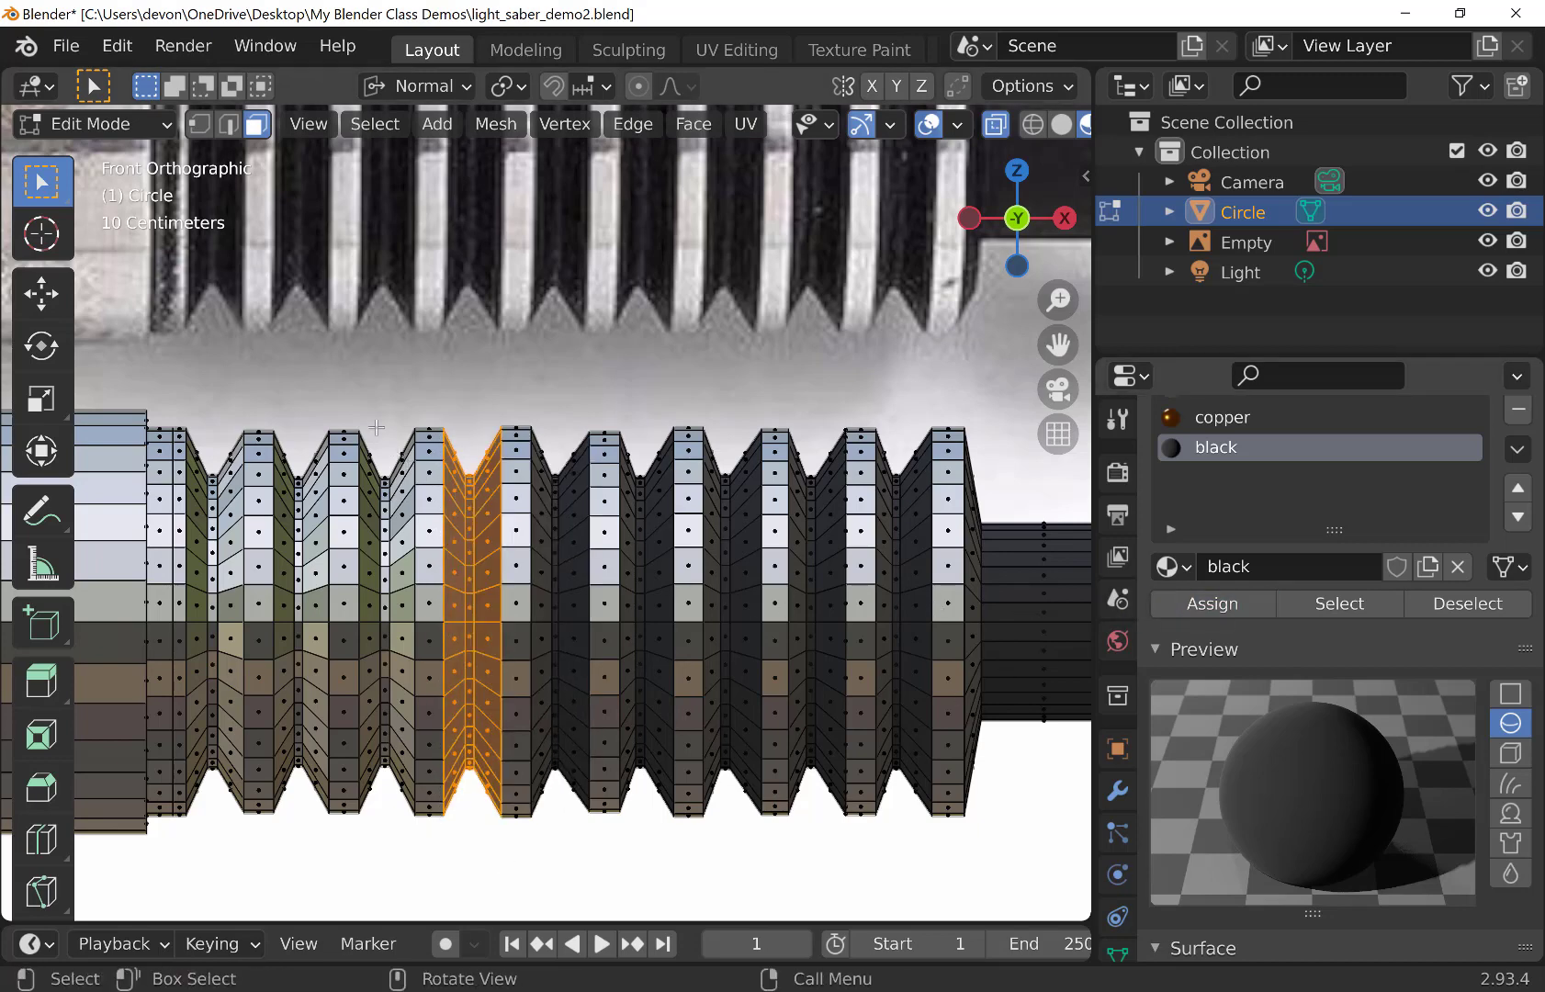
left_click_drag(360, 413, 406, 832)
left_click(1211, 604)
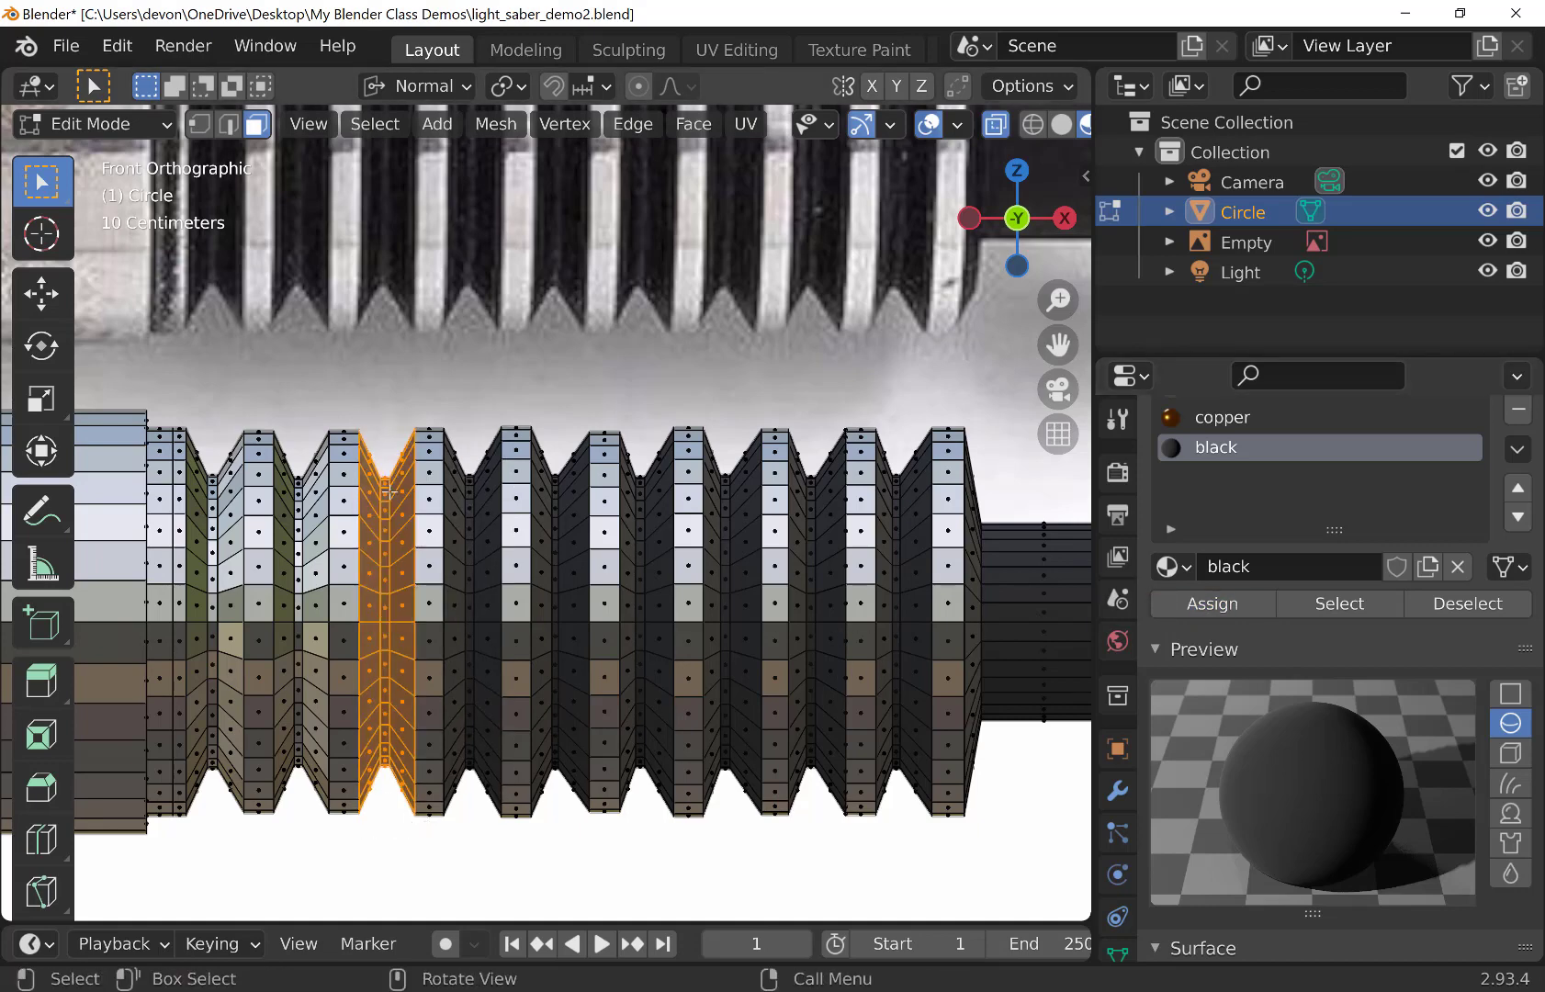
Assign the black material to the eighth and ninth grip grooves, counted from the black neck
left_click_drag(278, 431, 320, 855)
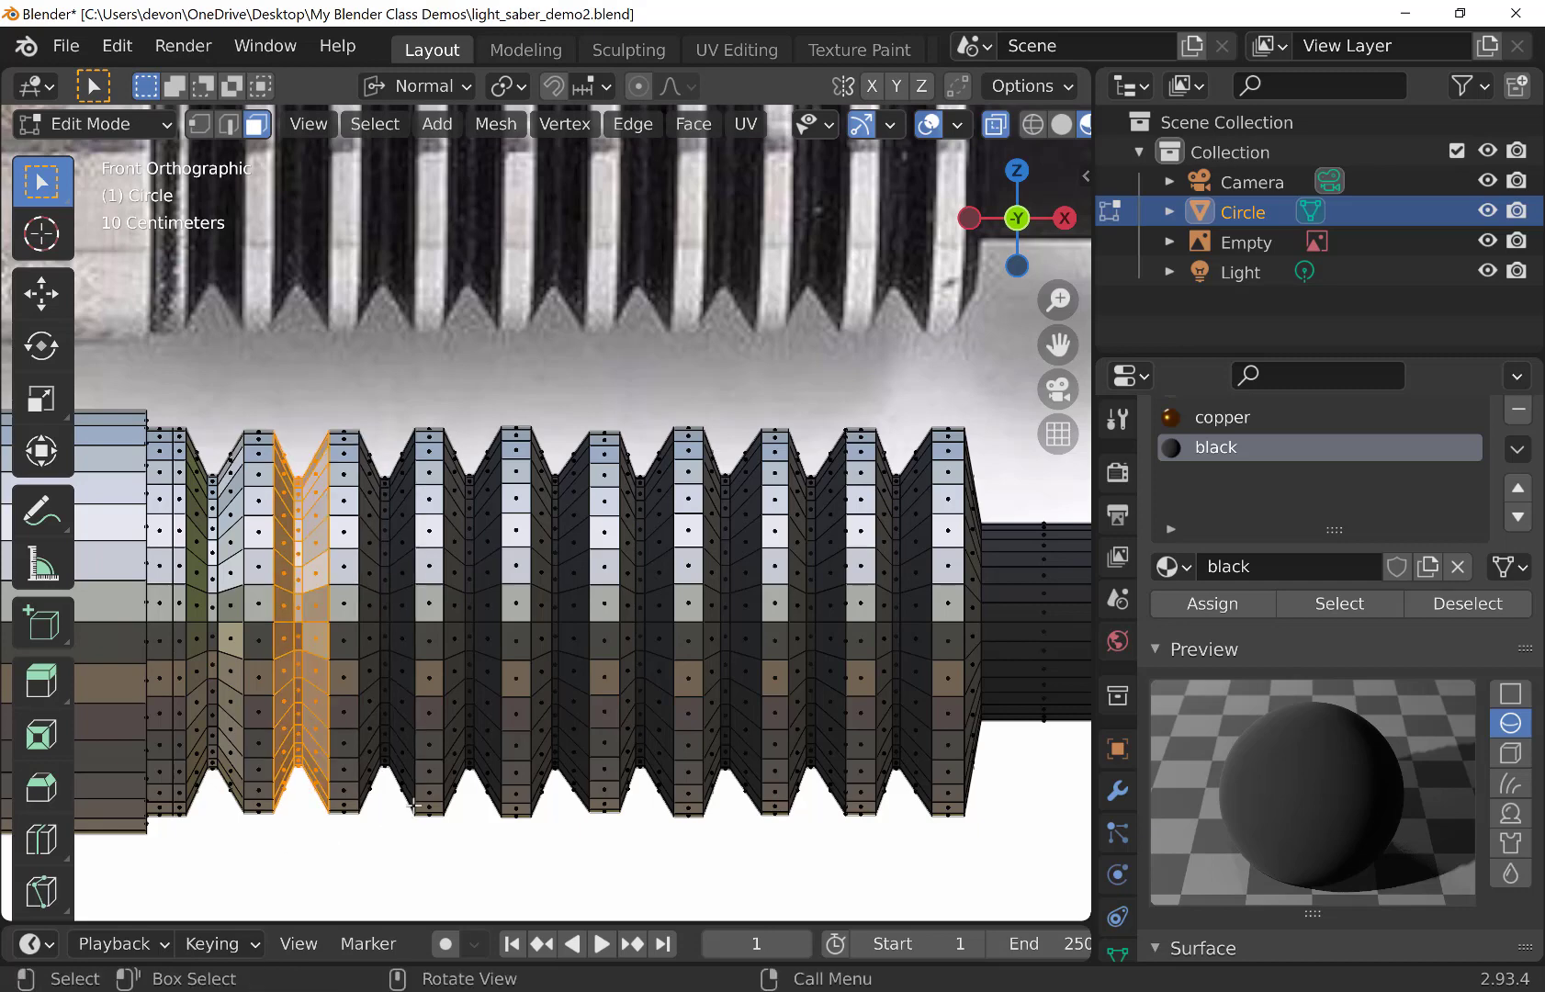
left_click(1207, 607)
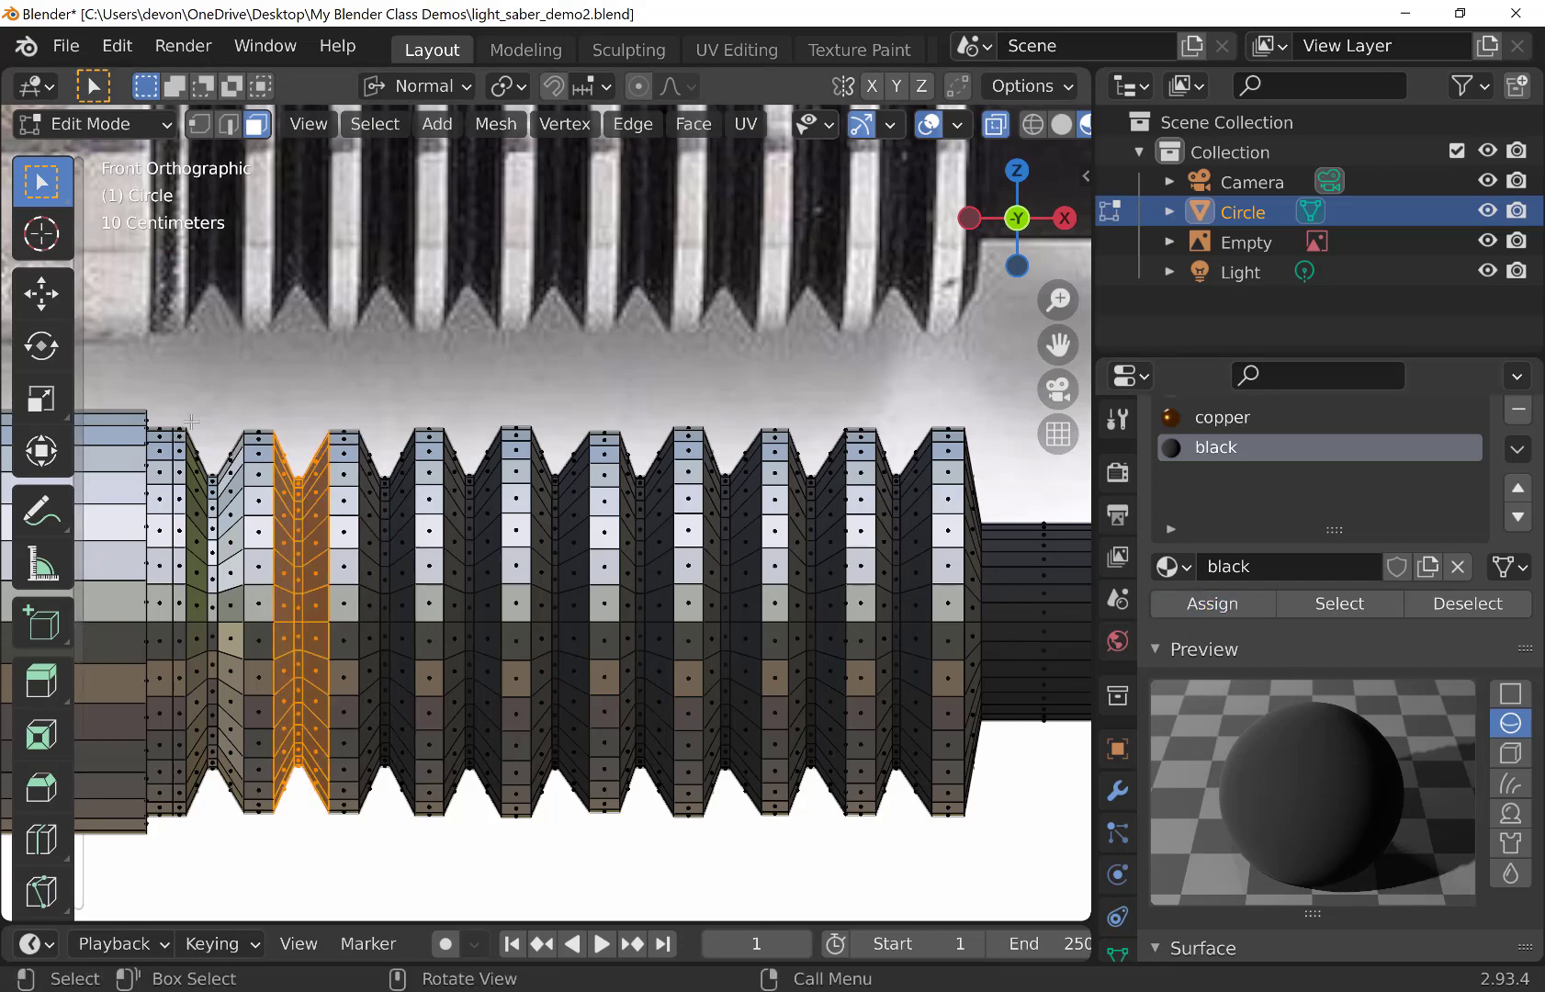
left_click_drag(192, 432, 243, 868)
left_click(1212, 604)
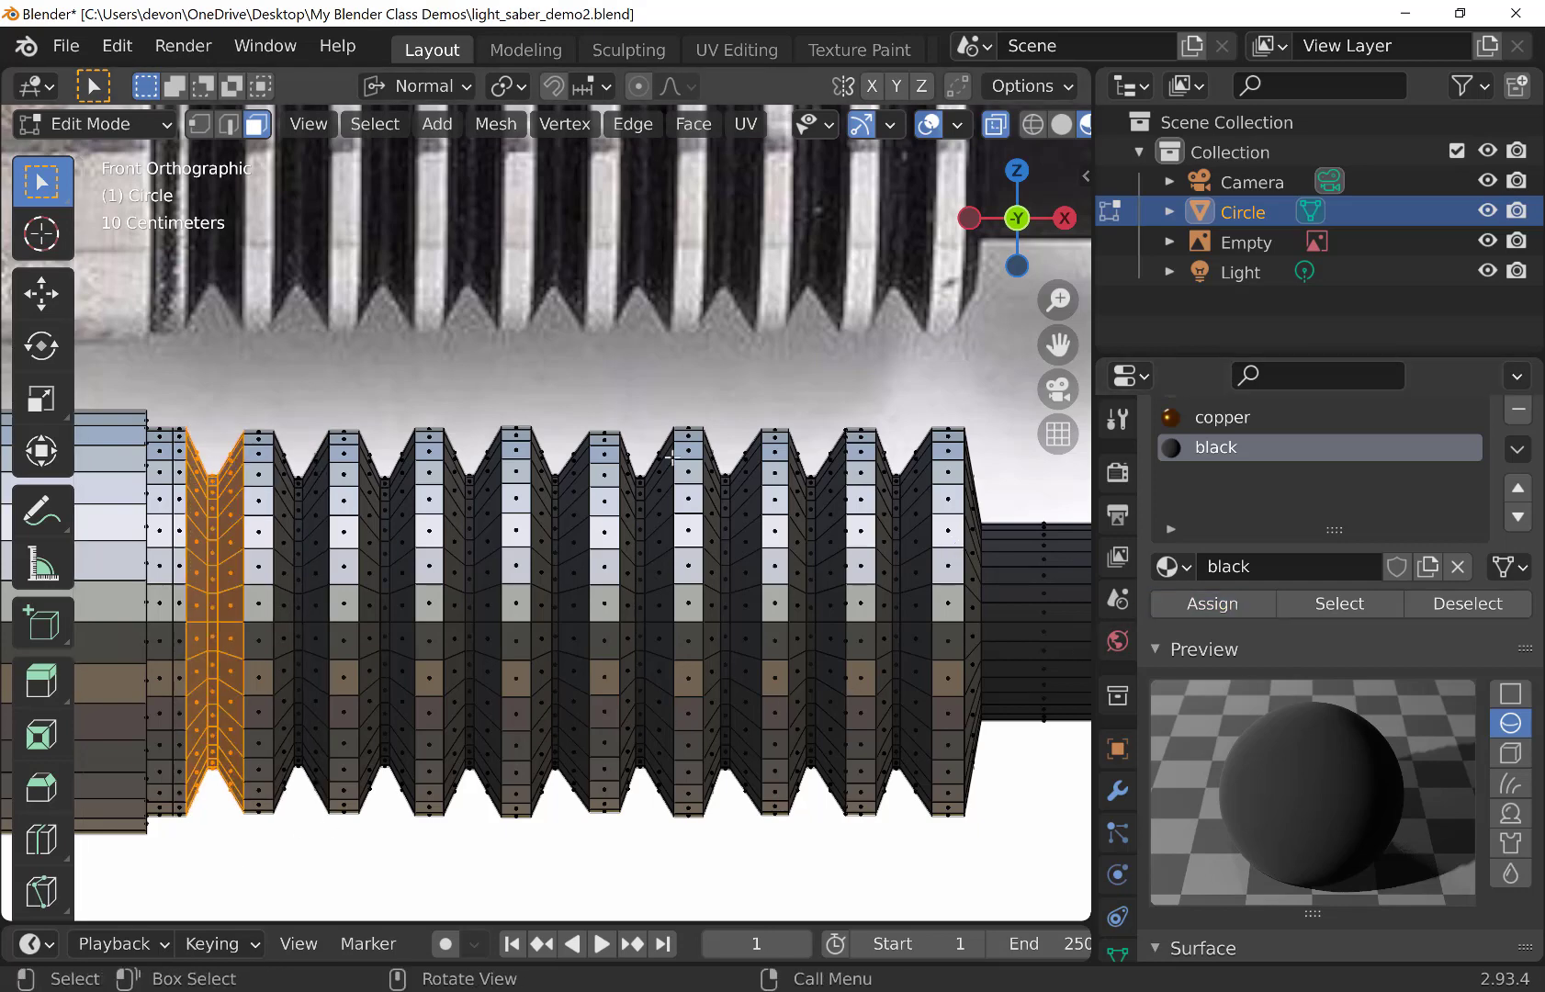
Assign the black material to the narrow face ring where the grip meets the silver body, clear the selection and turn off X-ray display
middle_click_drag(410, 384, 685, 500, "shift")
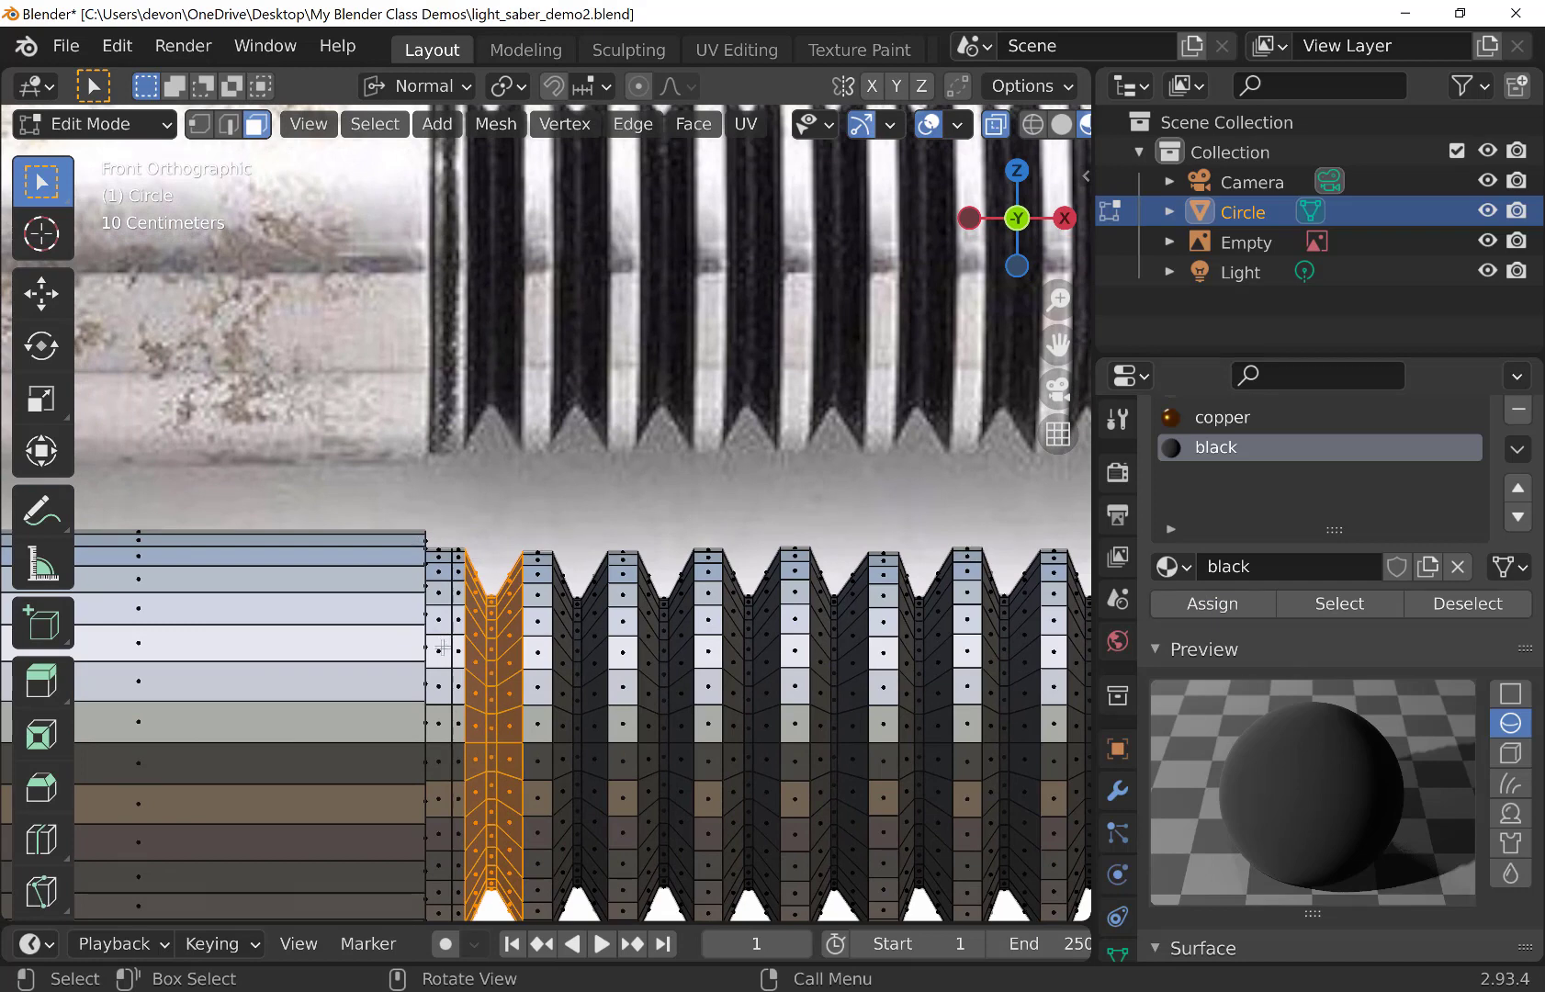
left_click(442, 618, "alt")
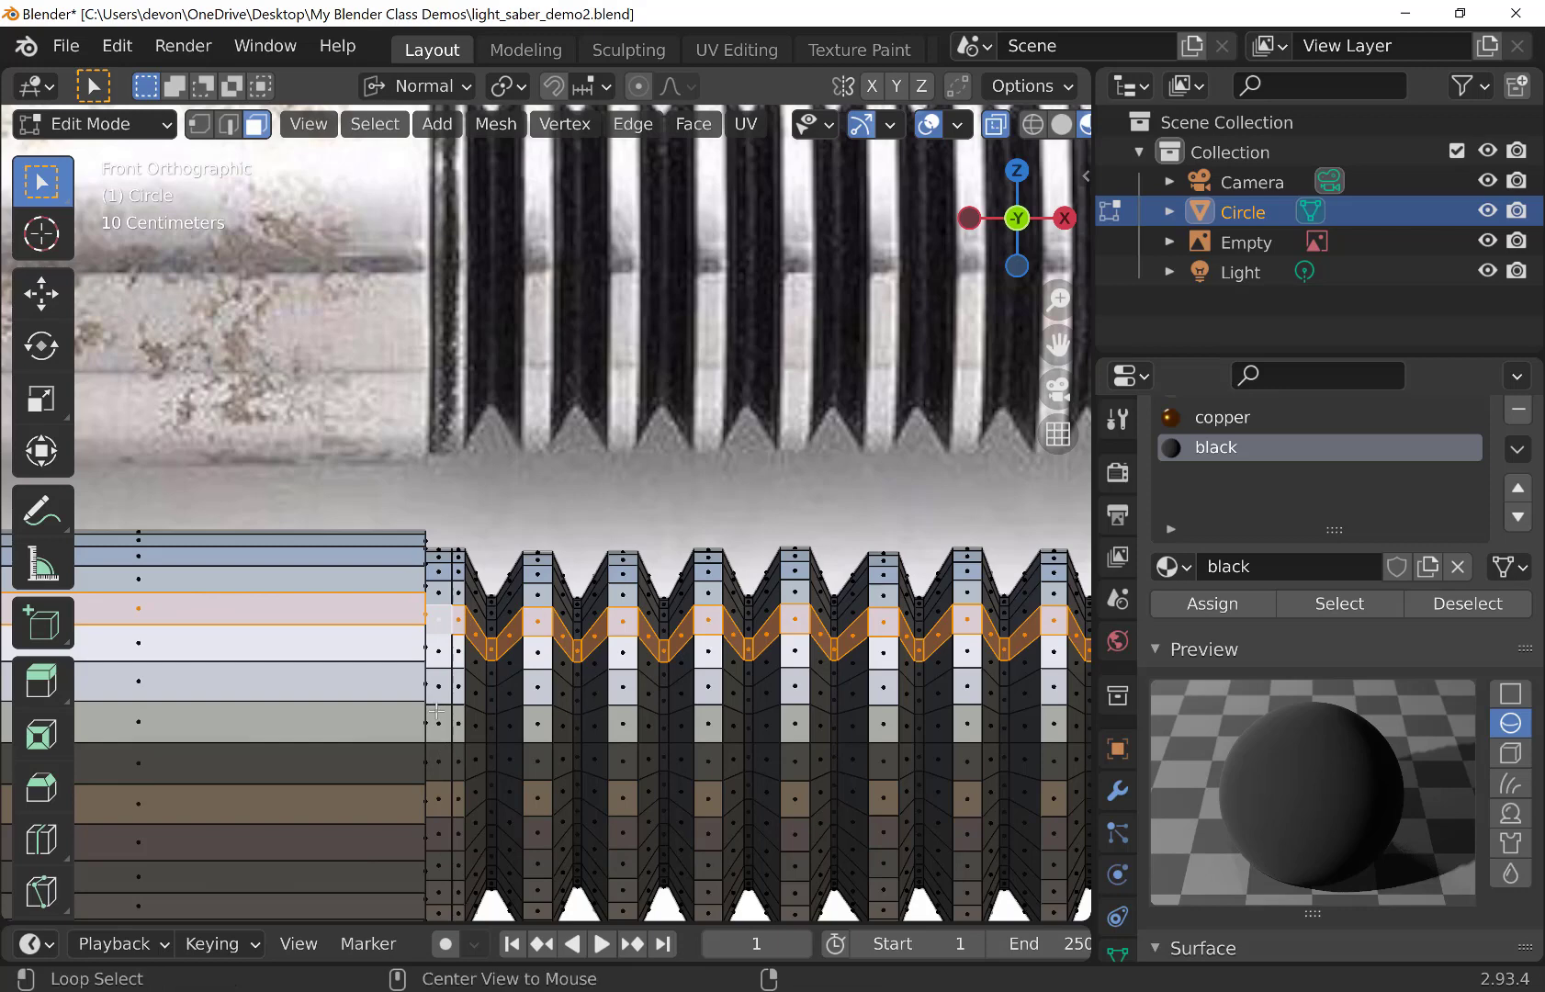
left_click(430, 634, "alt")
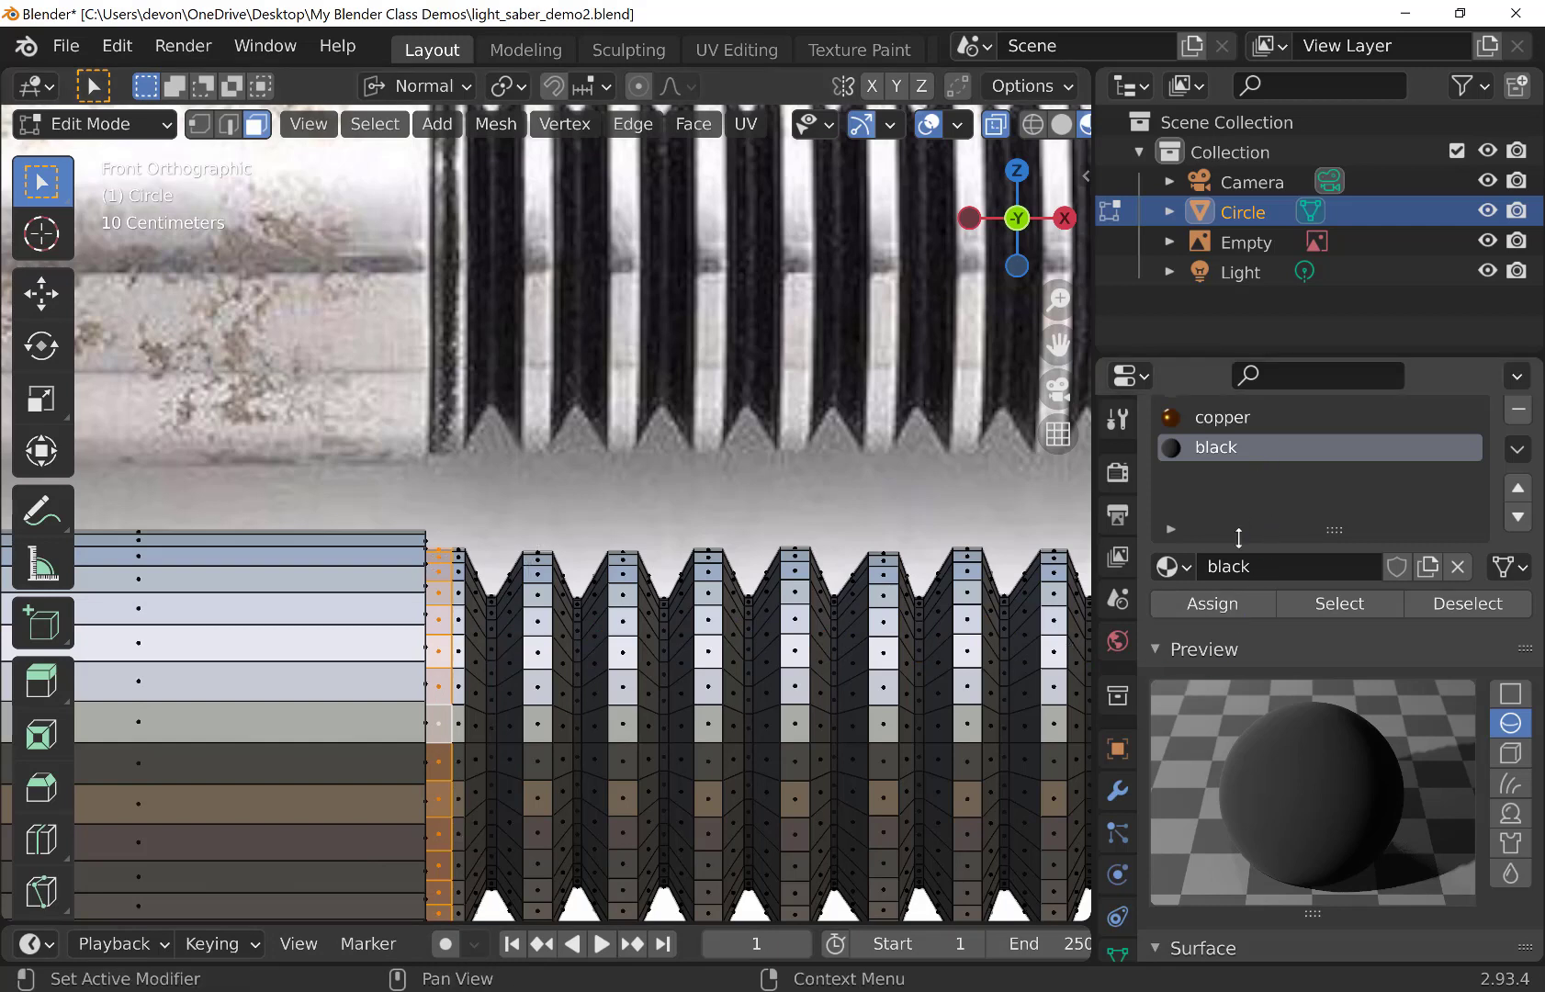
left_click(1202, 604)
key("alt+a")
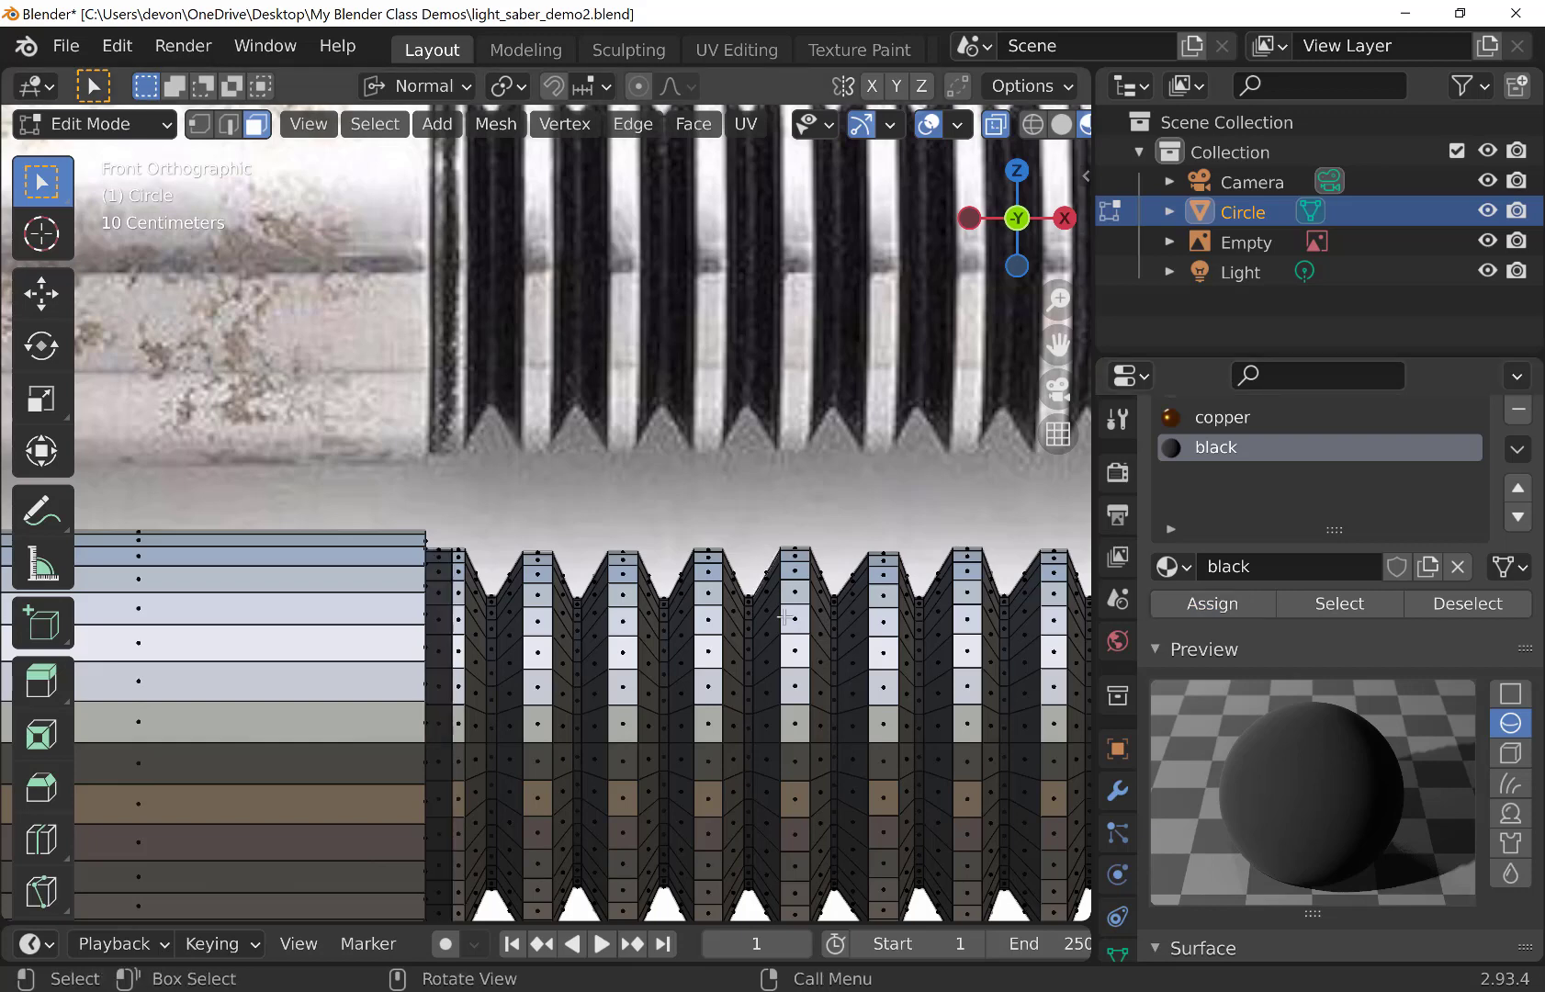
scroll(784, 617, "down", 4)
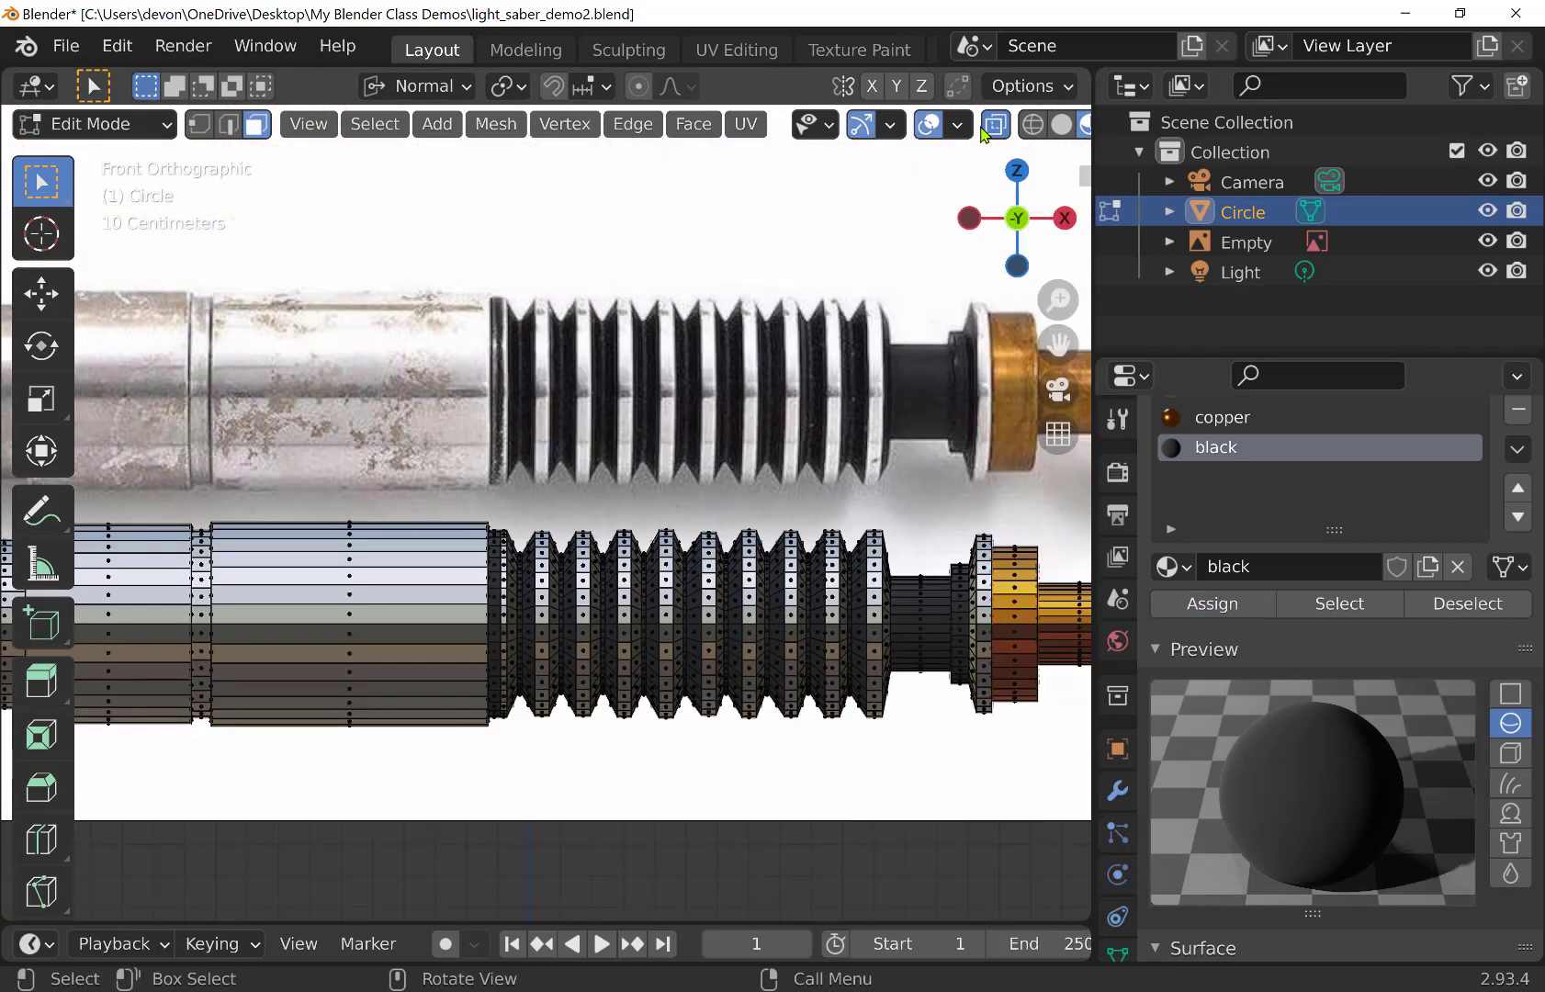
left_click(996, 124)
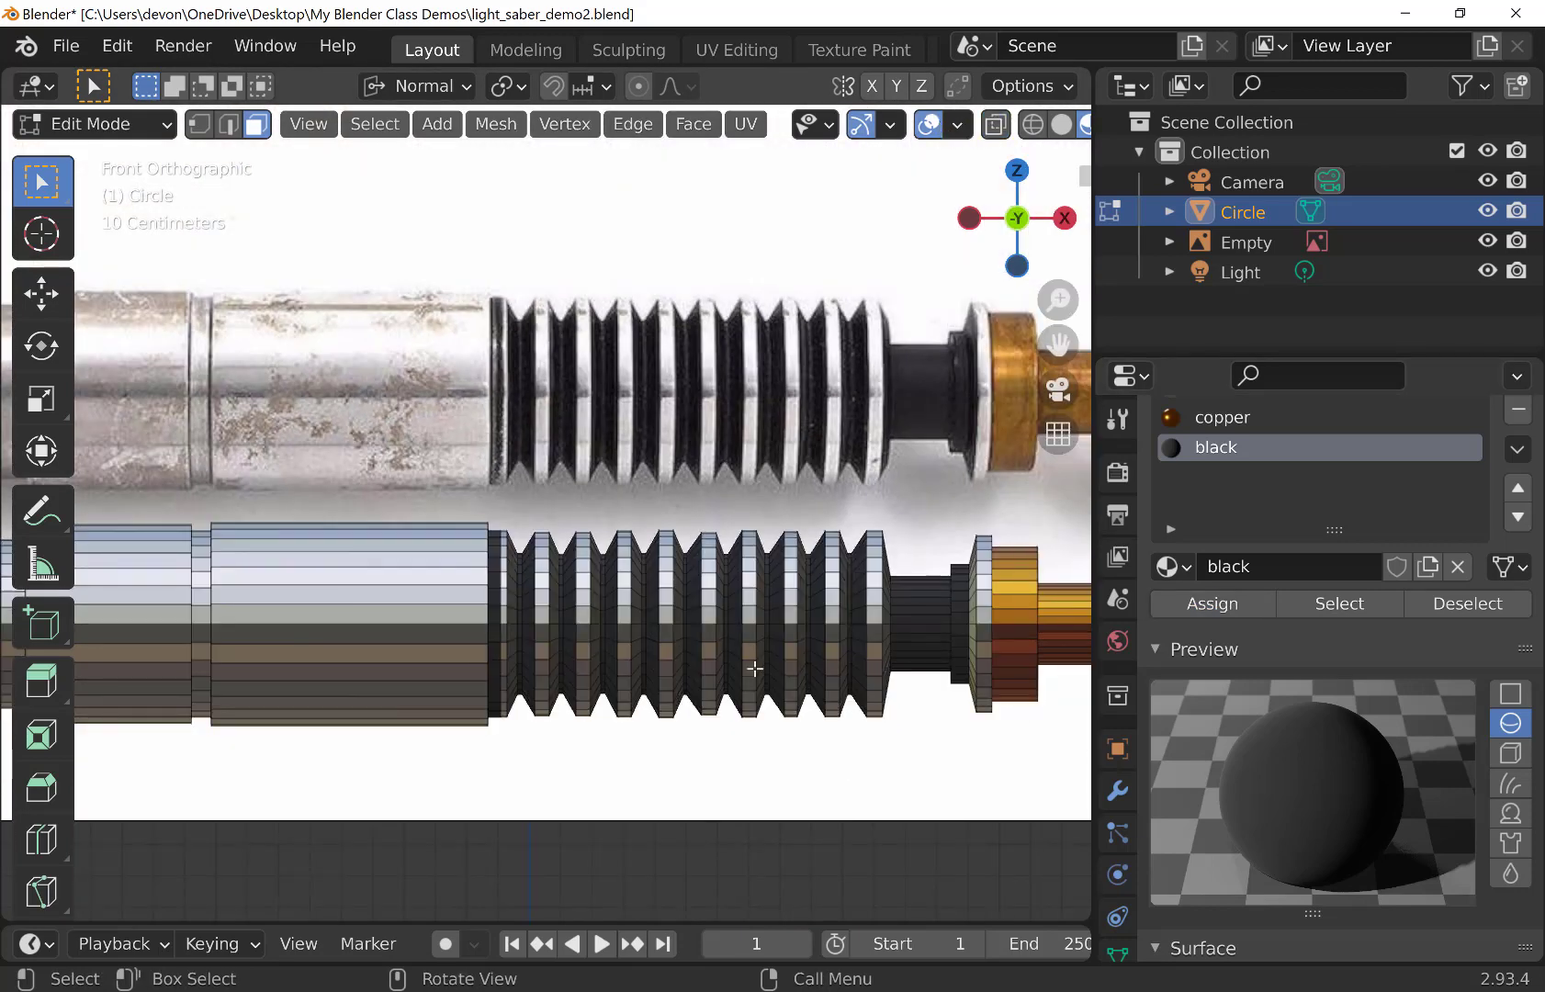
scroll(755, 668, "down", 2)
scroll(756, 669, "down", 1)
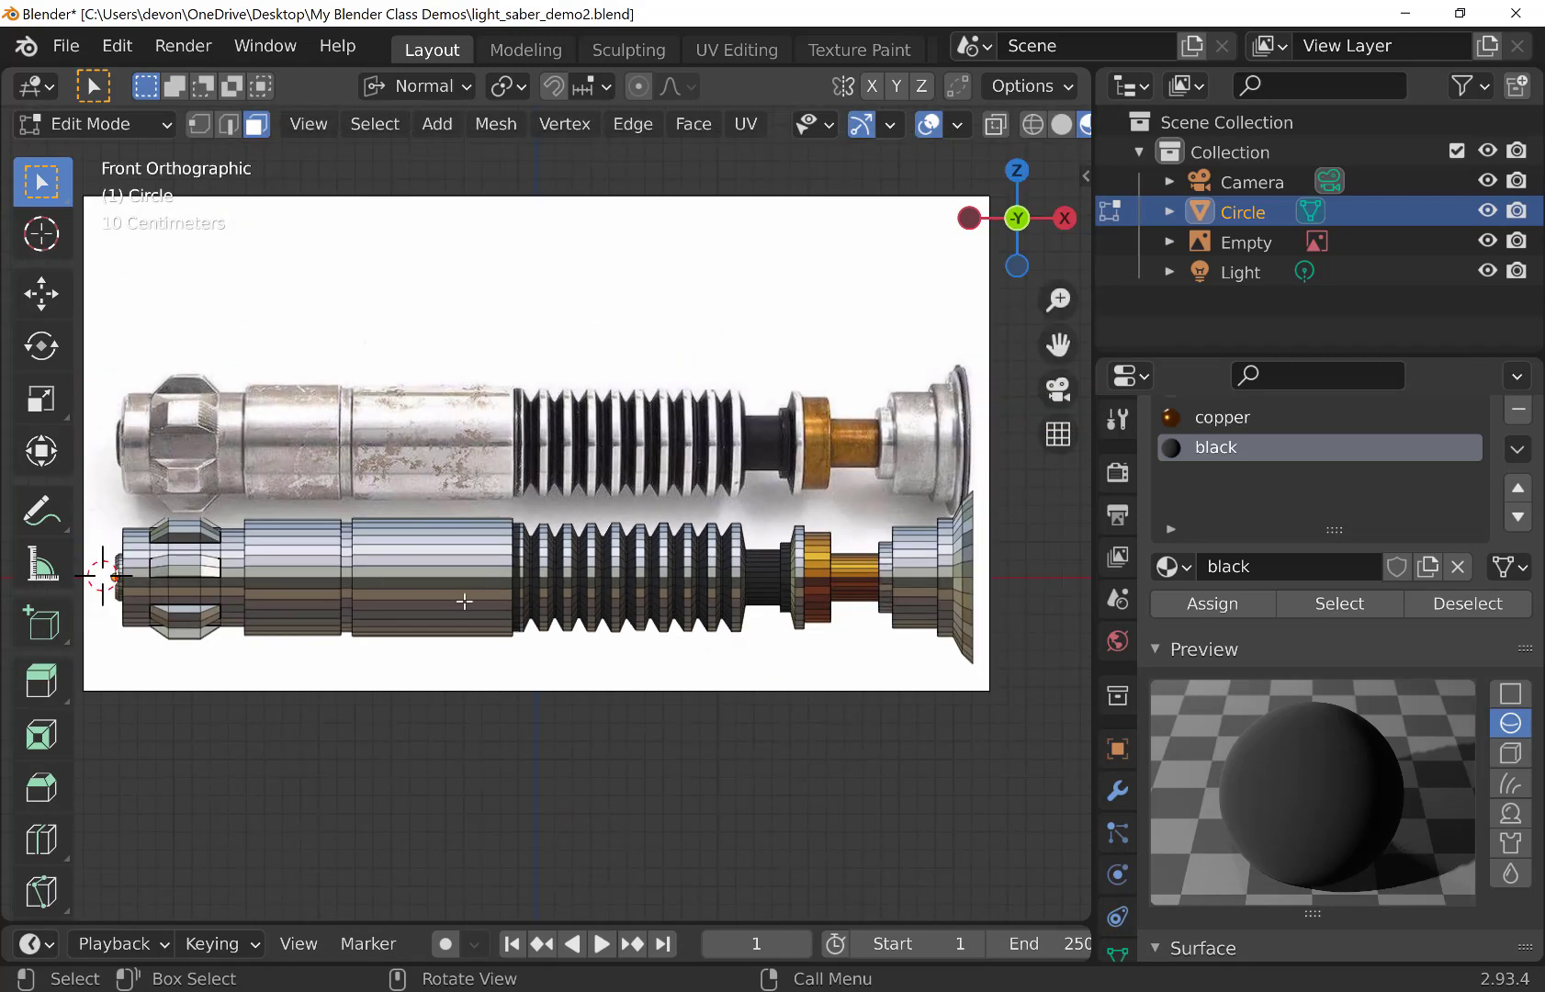
Assign the black material to the small raised disc at the hilt's closed end, covering its flat end face and the adjoining rim loop
middle_click_drag(464, 601, 815, 596)
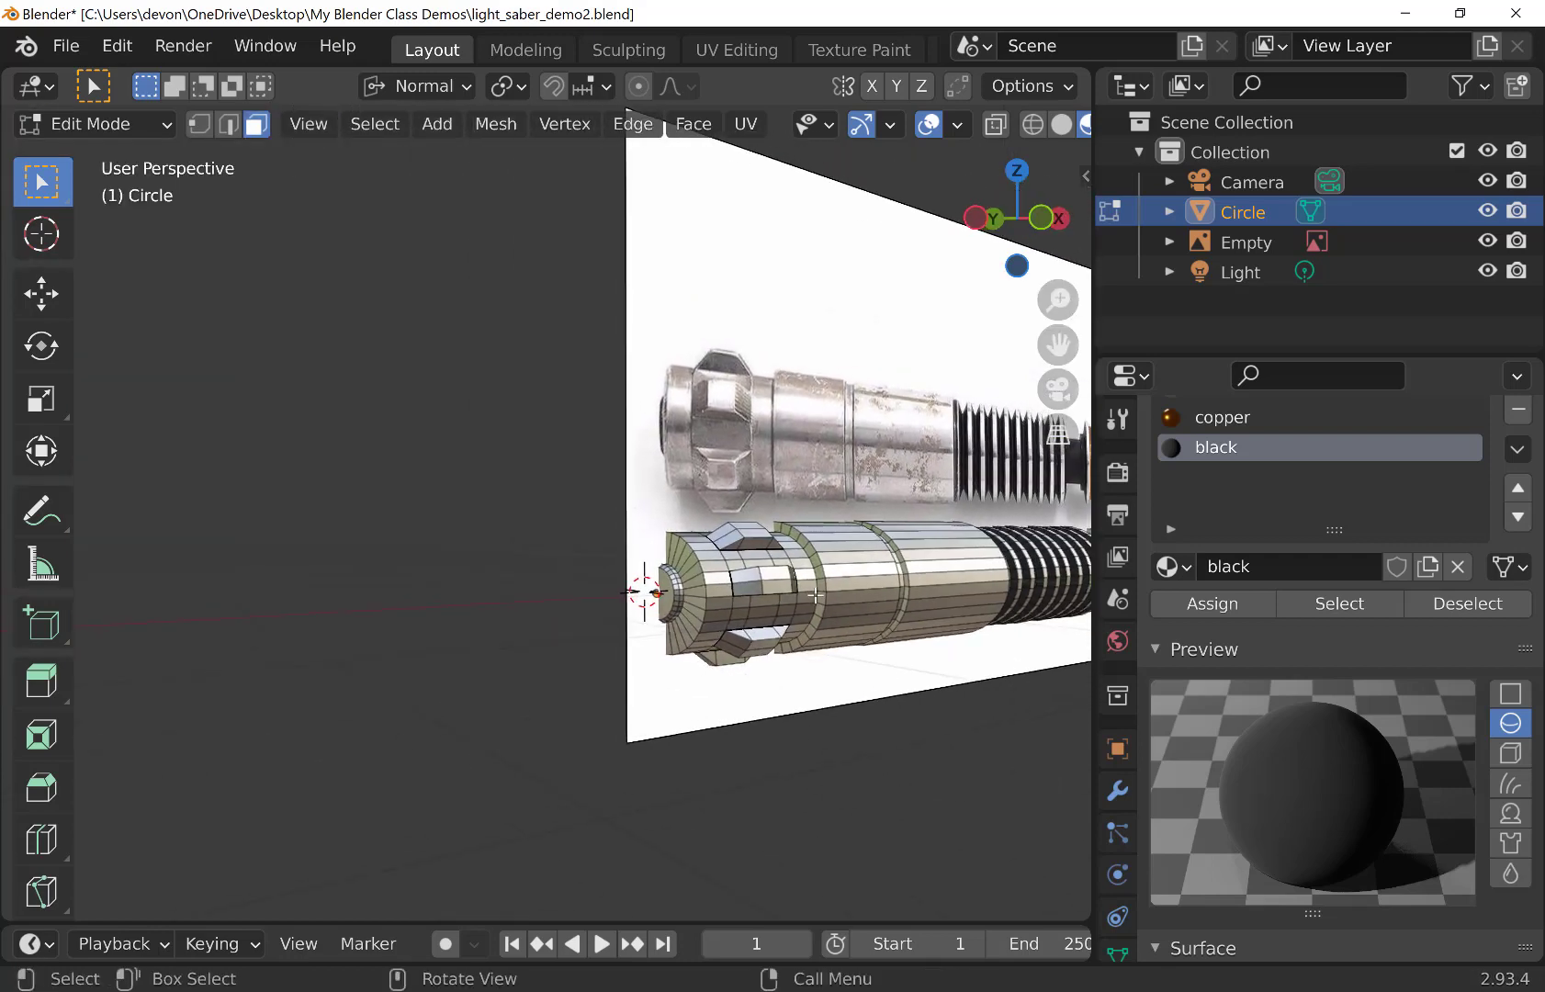
middle_click_drag(740, 681, 574, 650)
scroll(574, 649, "up", 2)
scroll(574, 650, "up", 4)
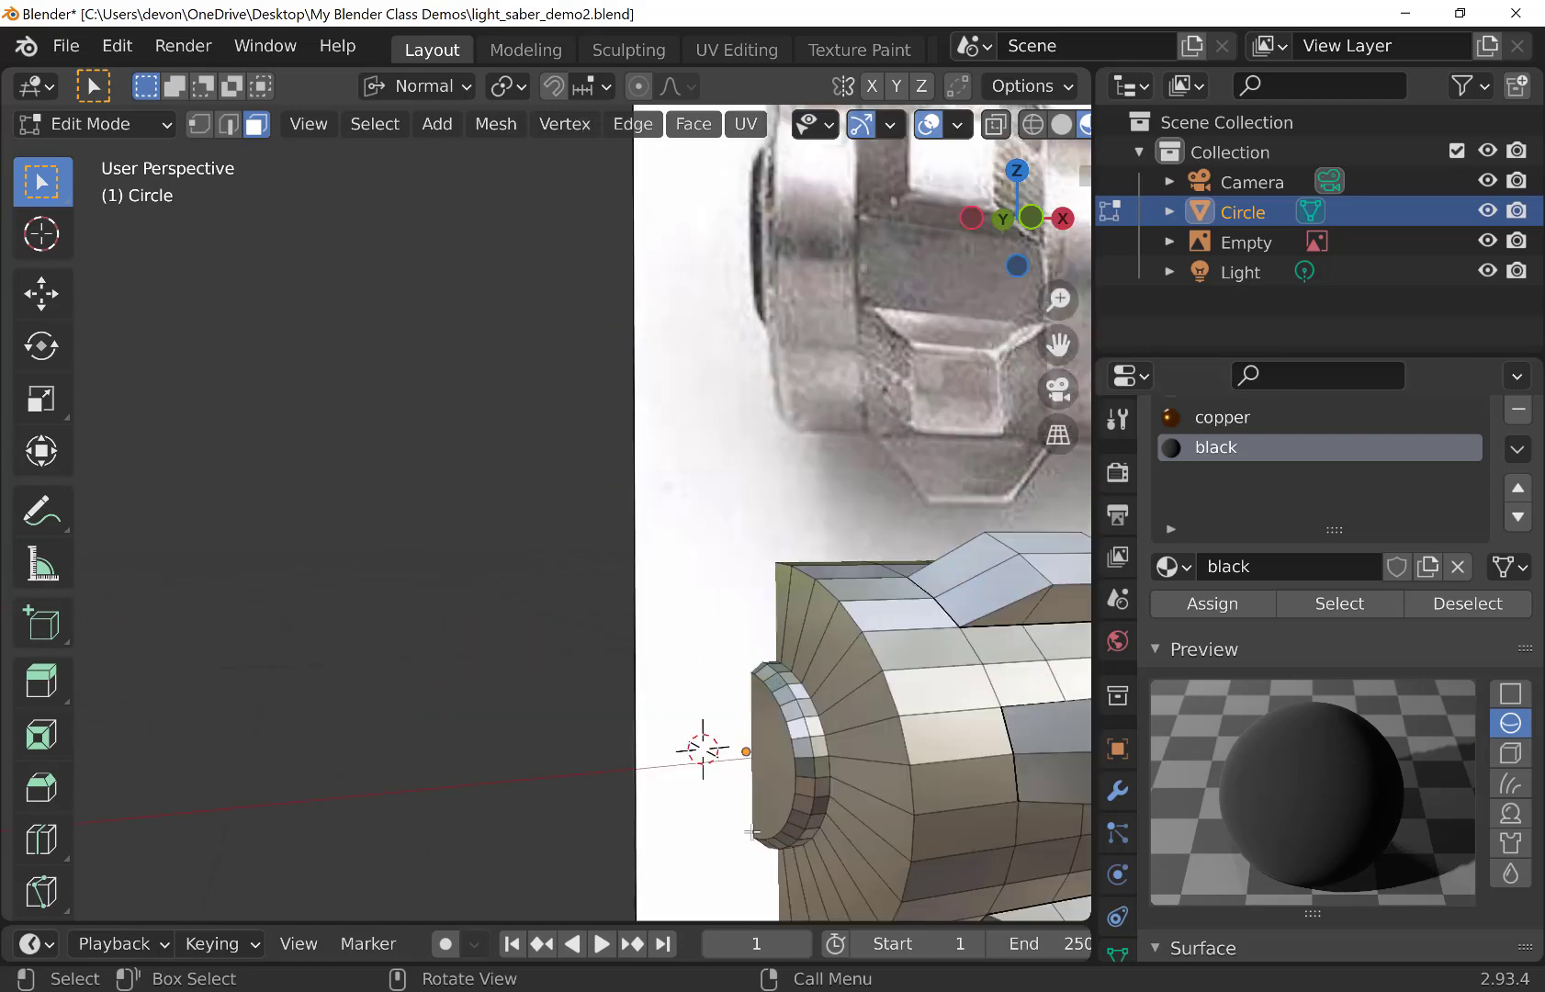
left_click(769, 764)
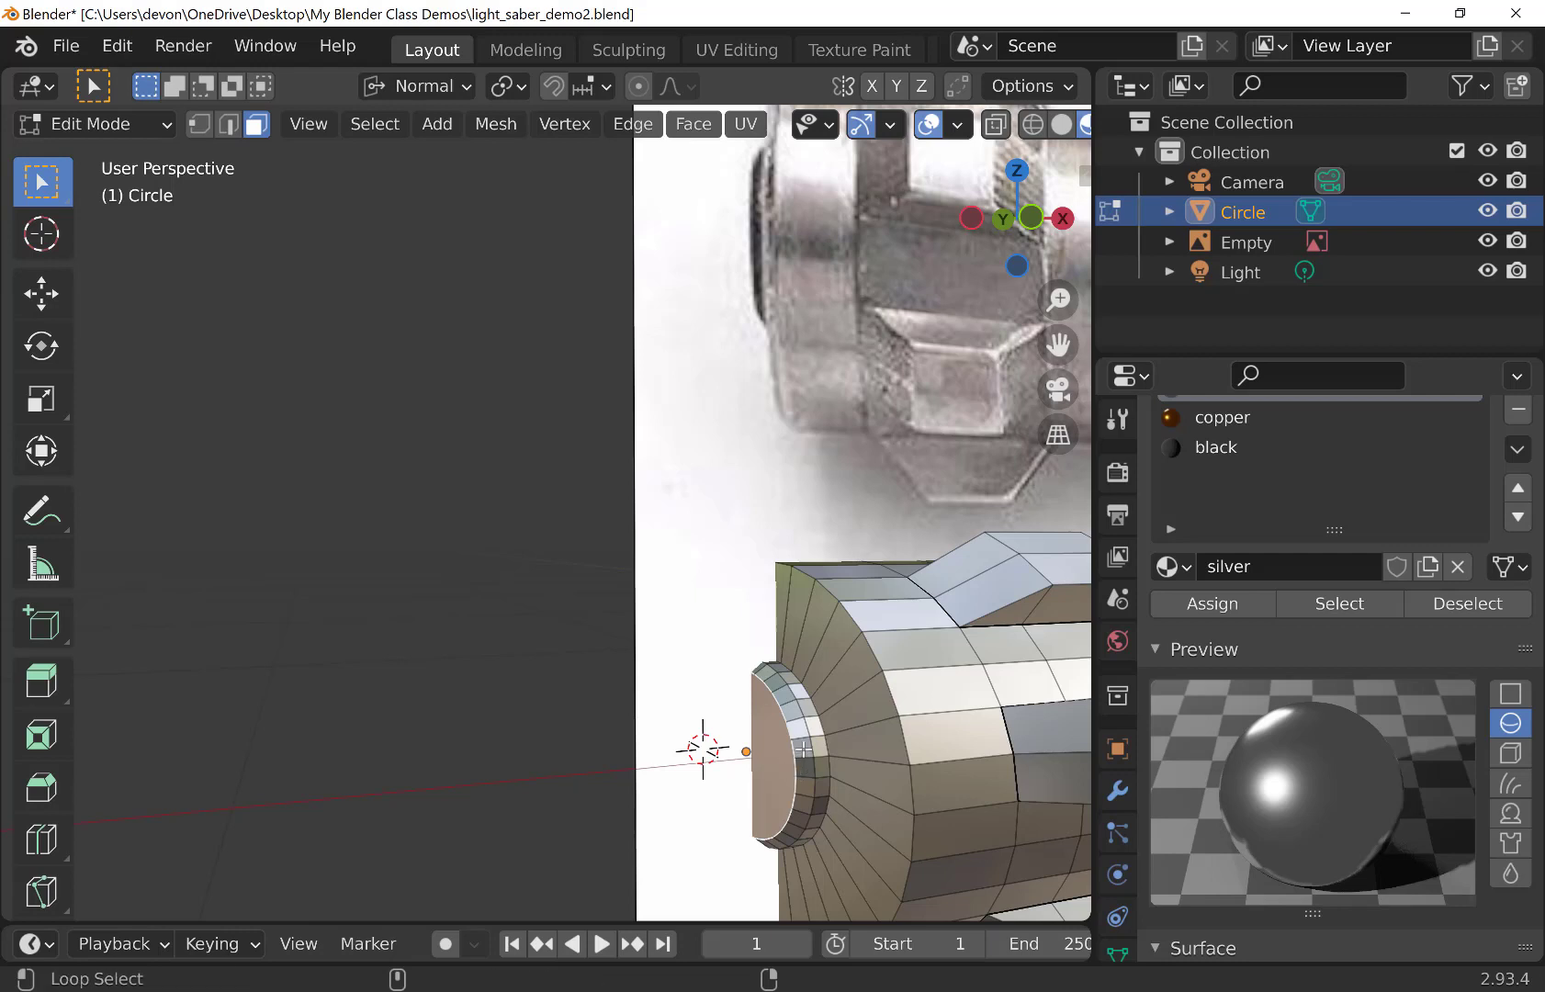
left_click(803, 750, "alt+shift")
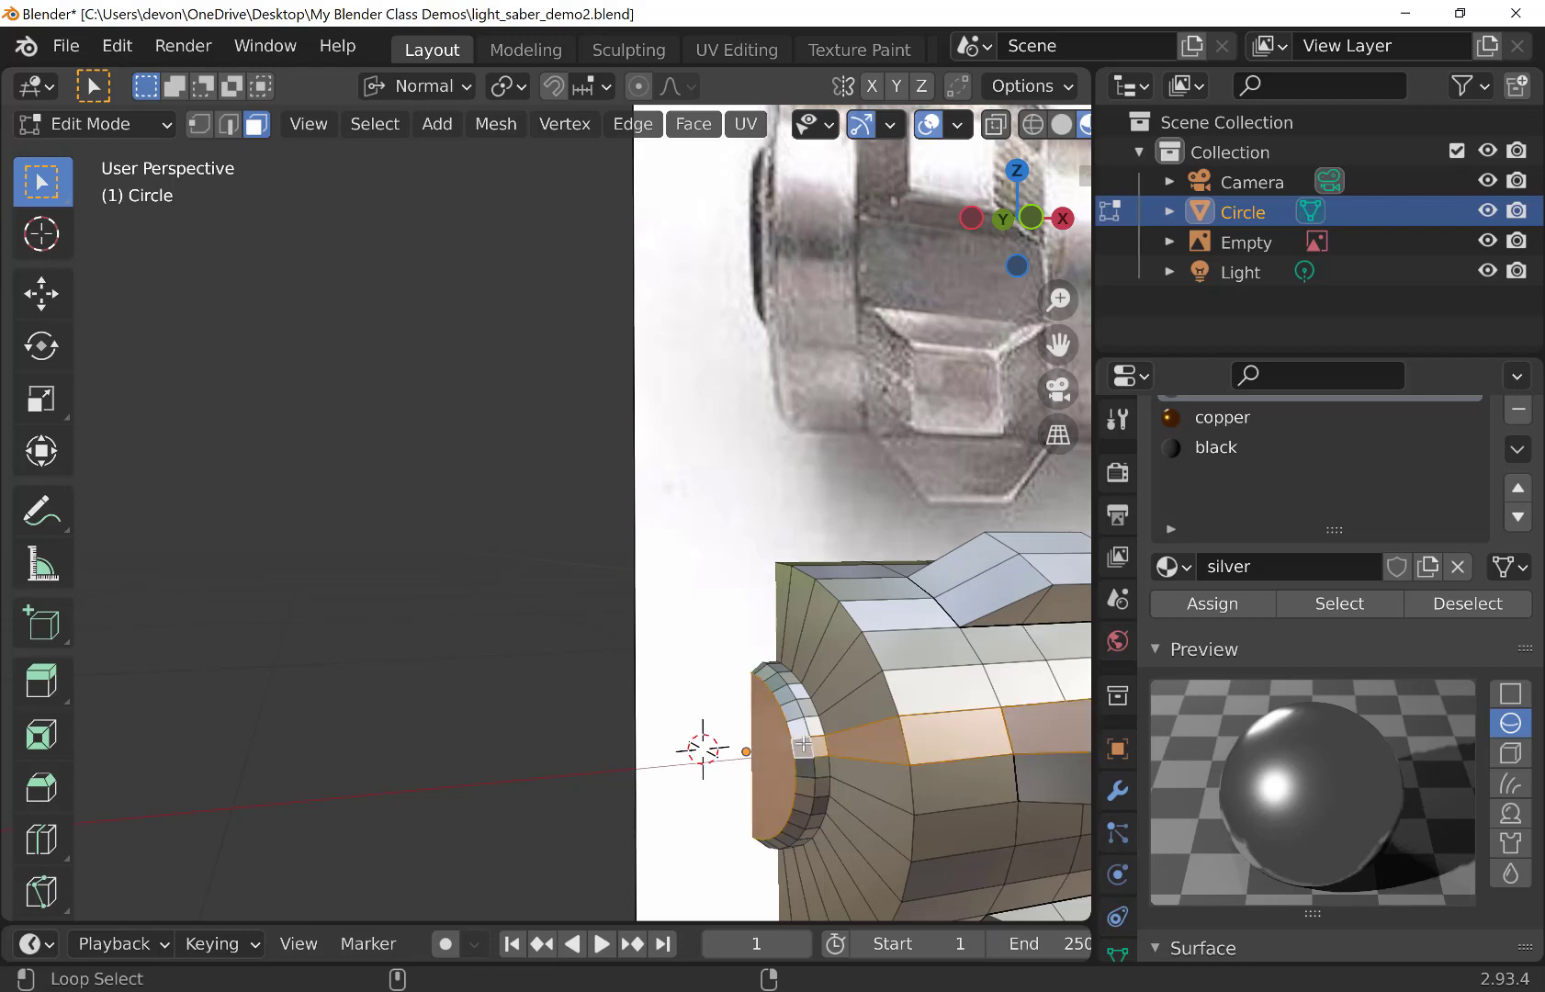
key("alt+a")
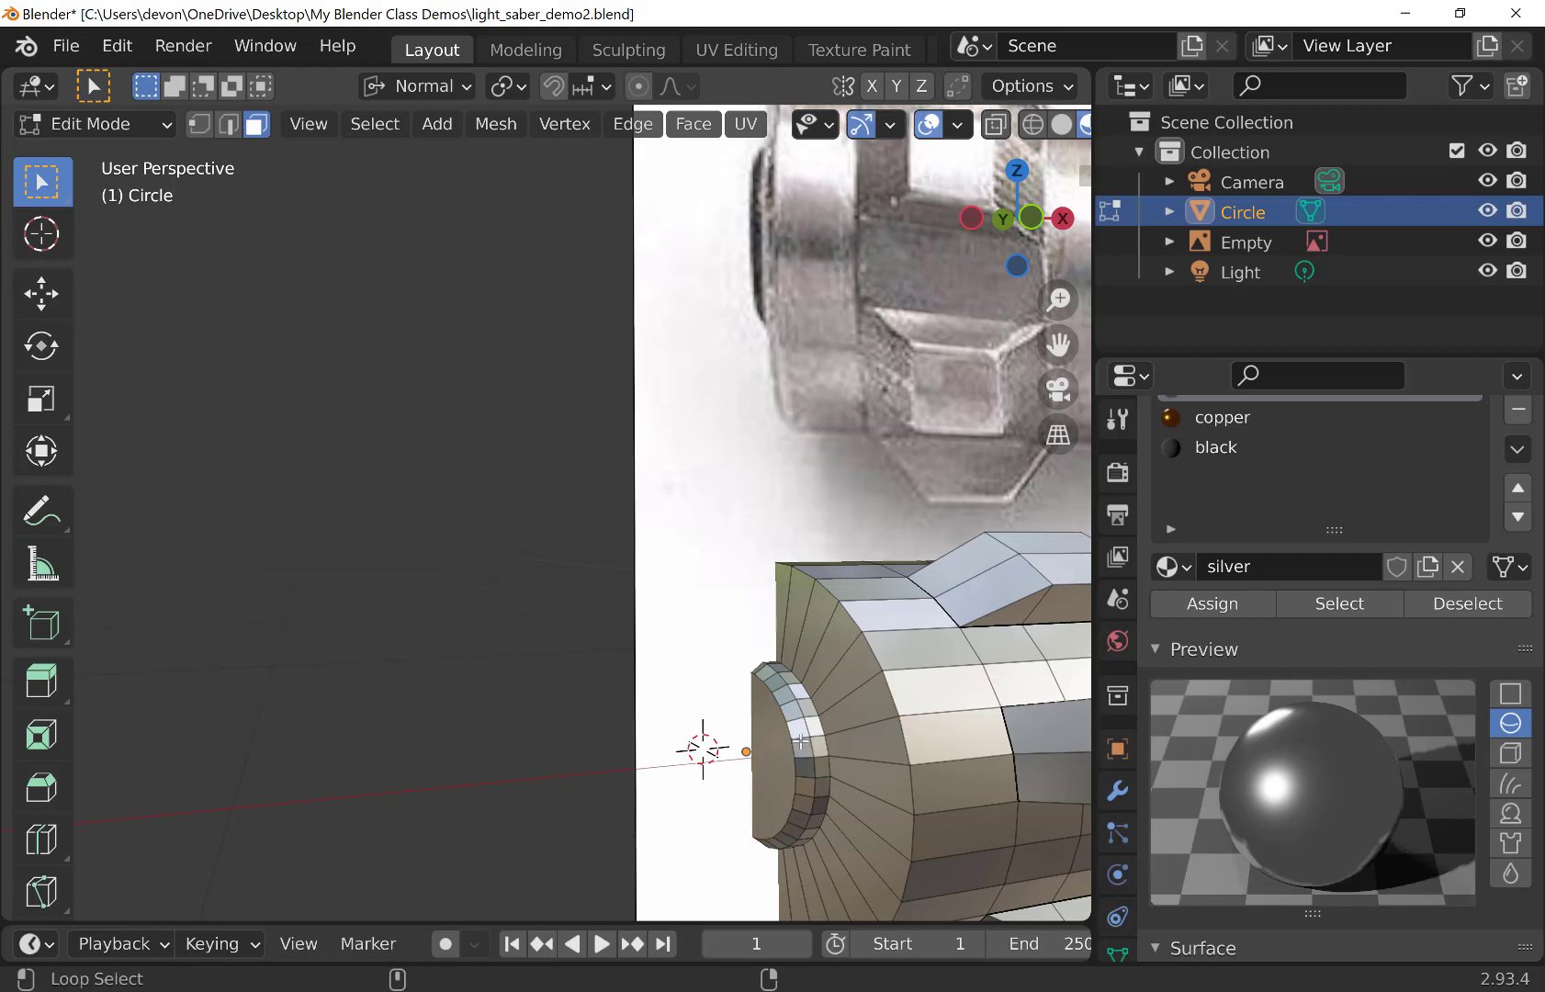
left_click(801, 743, "alt")
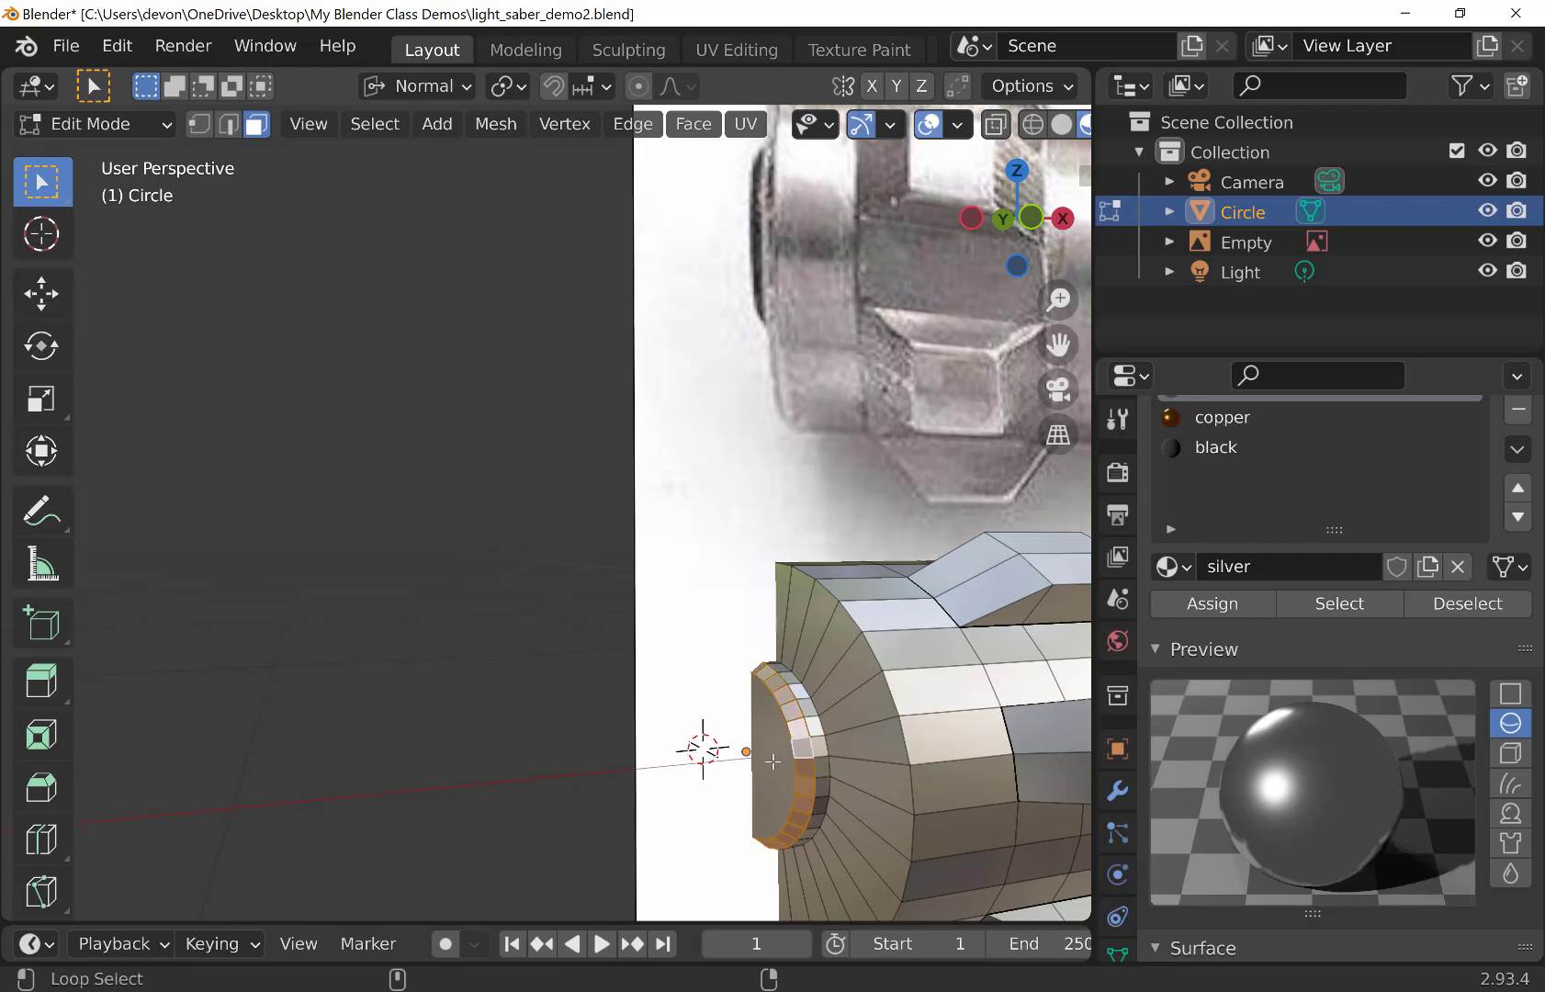
left_click(773, 762, "alt+shift")
left_click(799, 742, "alt+shift")
left_click(800, 743, "alt+shift")
left_click(814, 778, "shift")
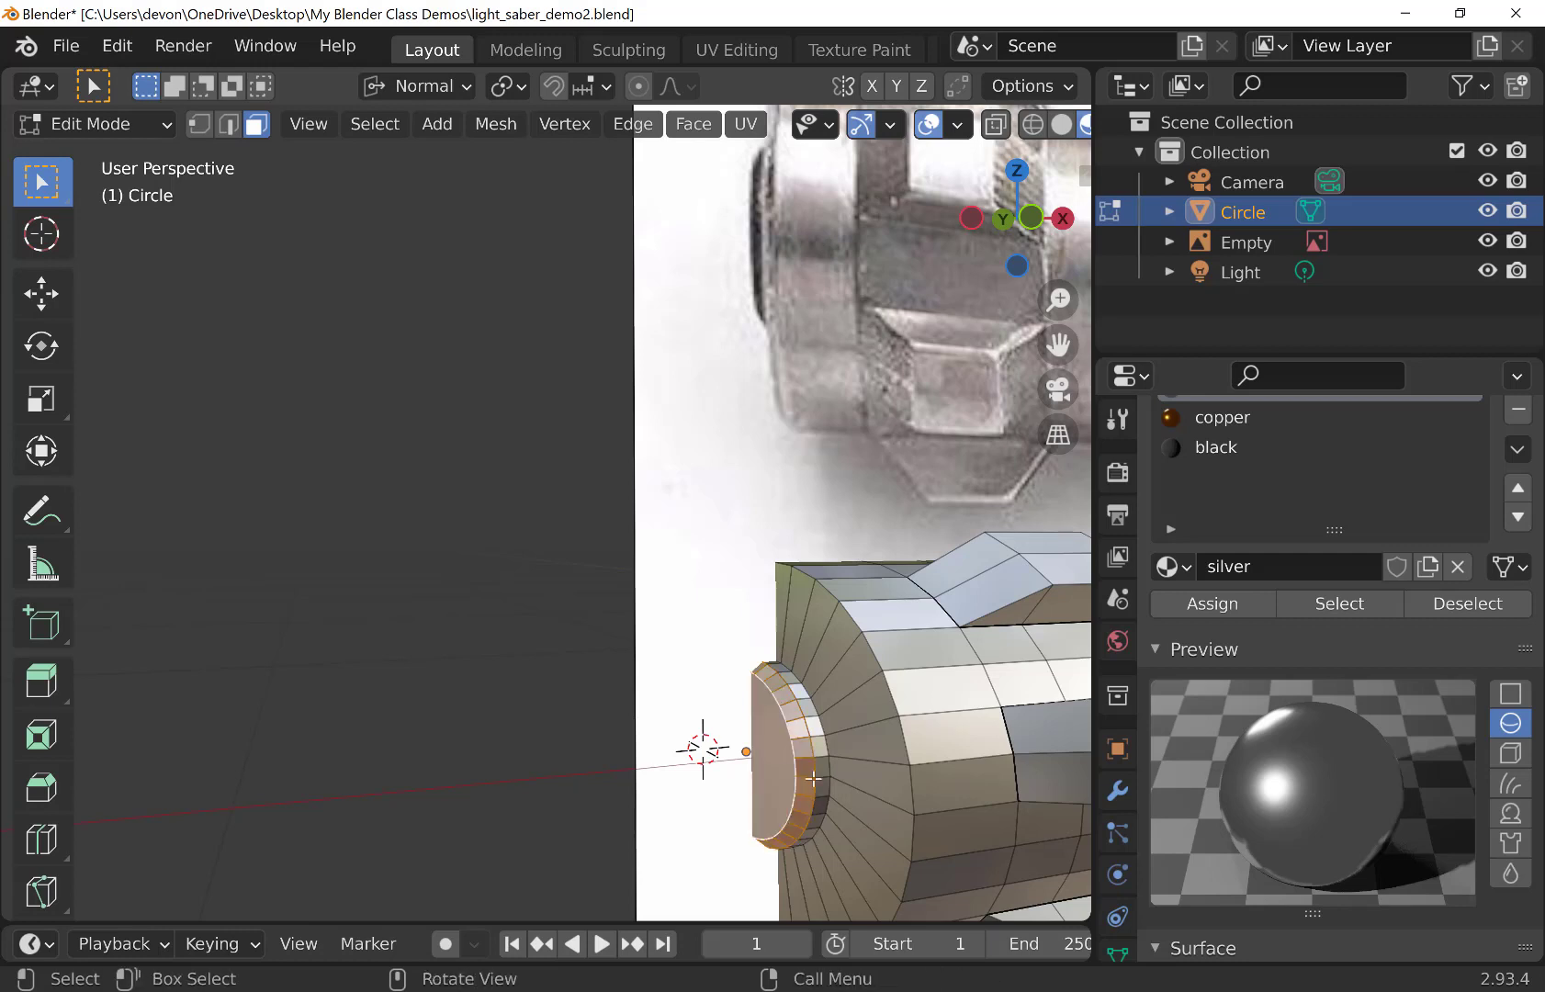
left_click(1215, 448)
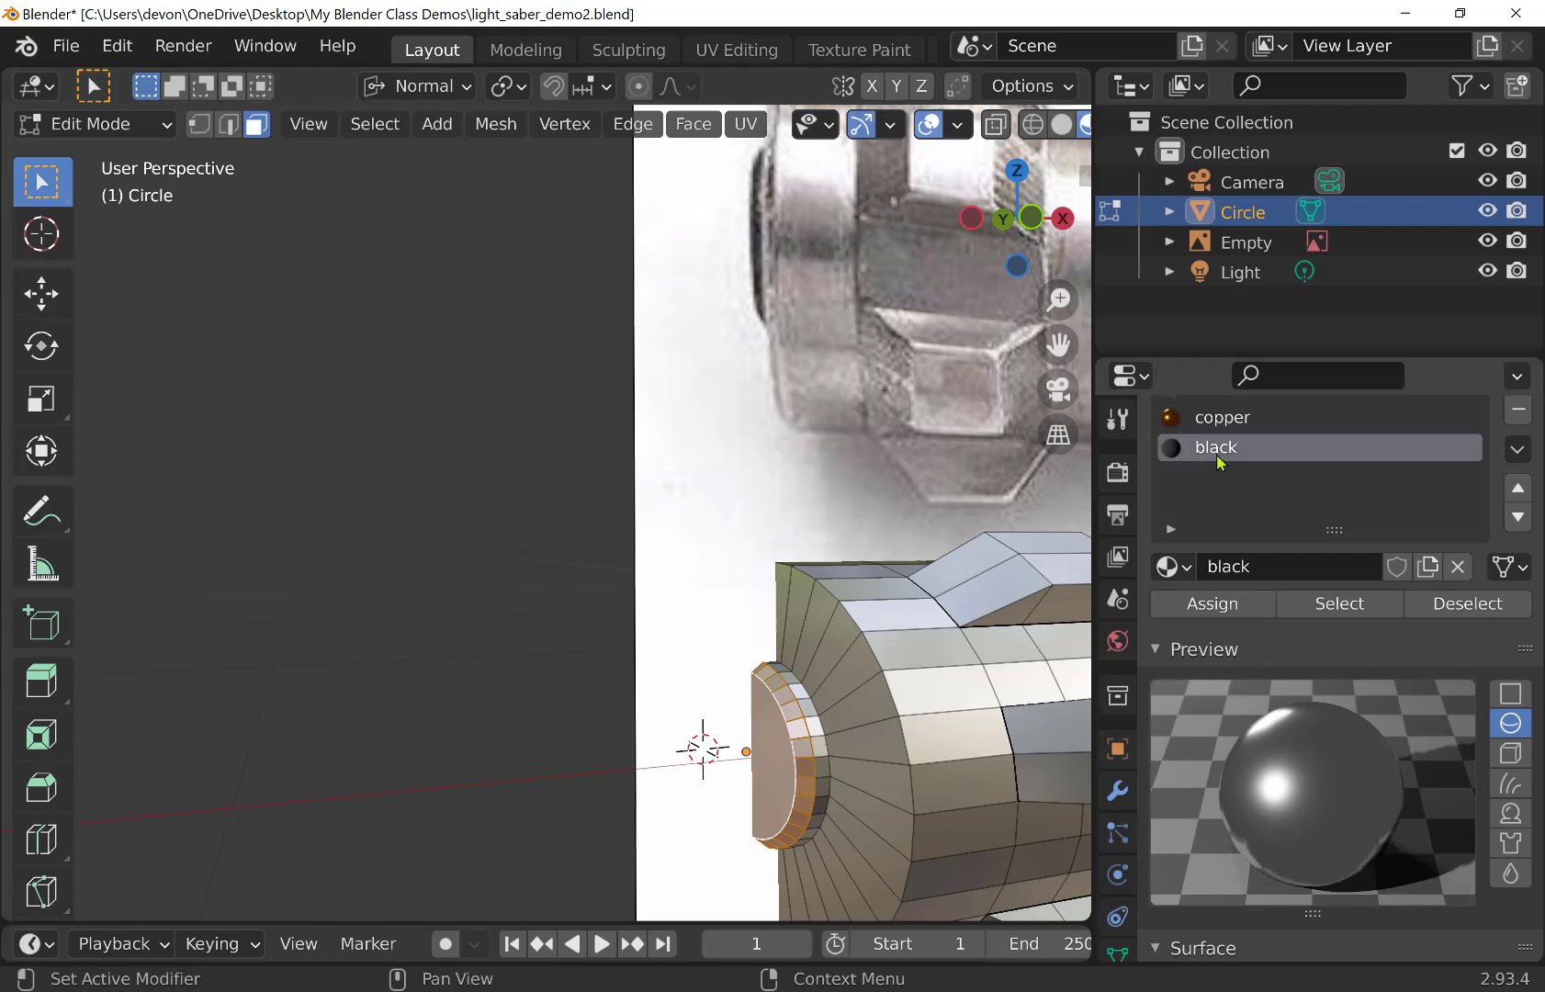
left_click(1213, 606)
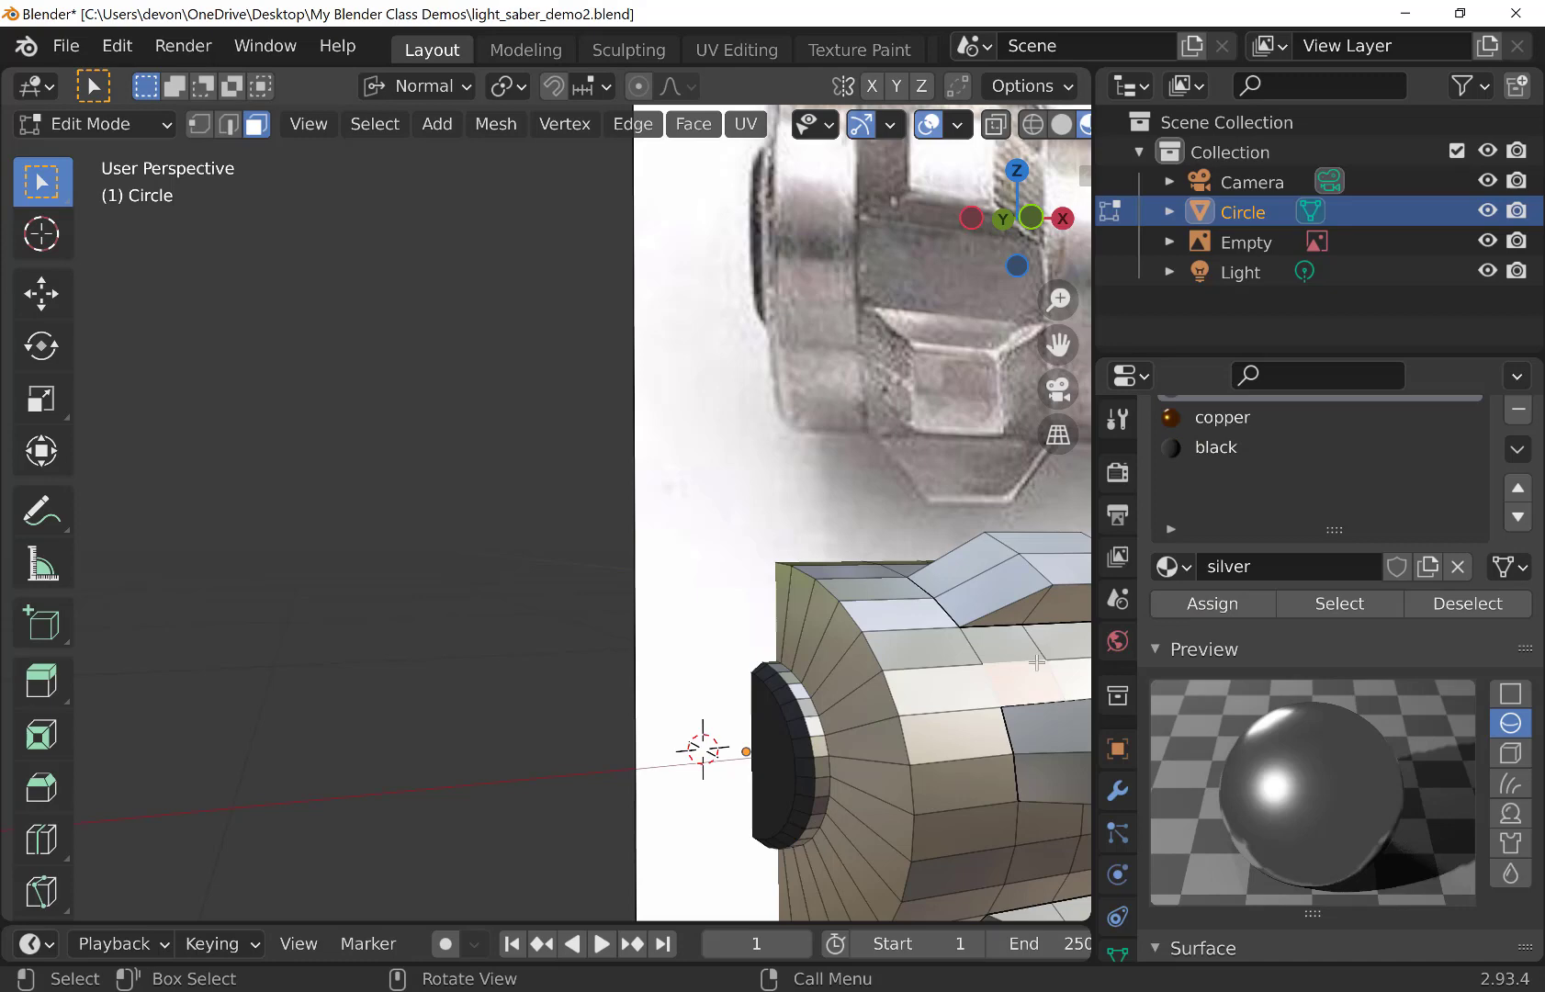
Return to Object Mode in front view and hide the reference image
key("KP_1")
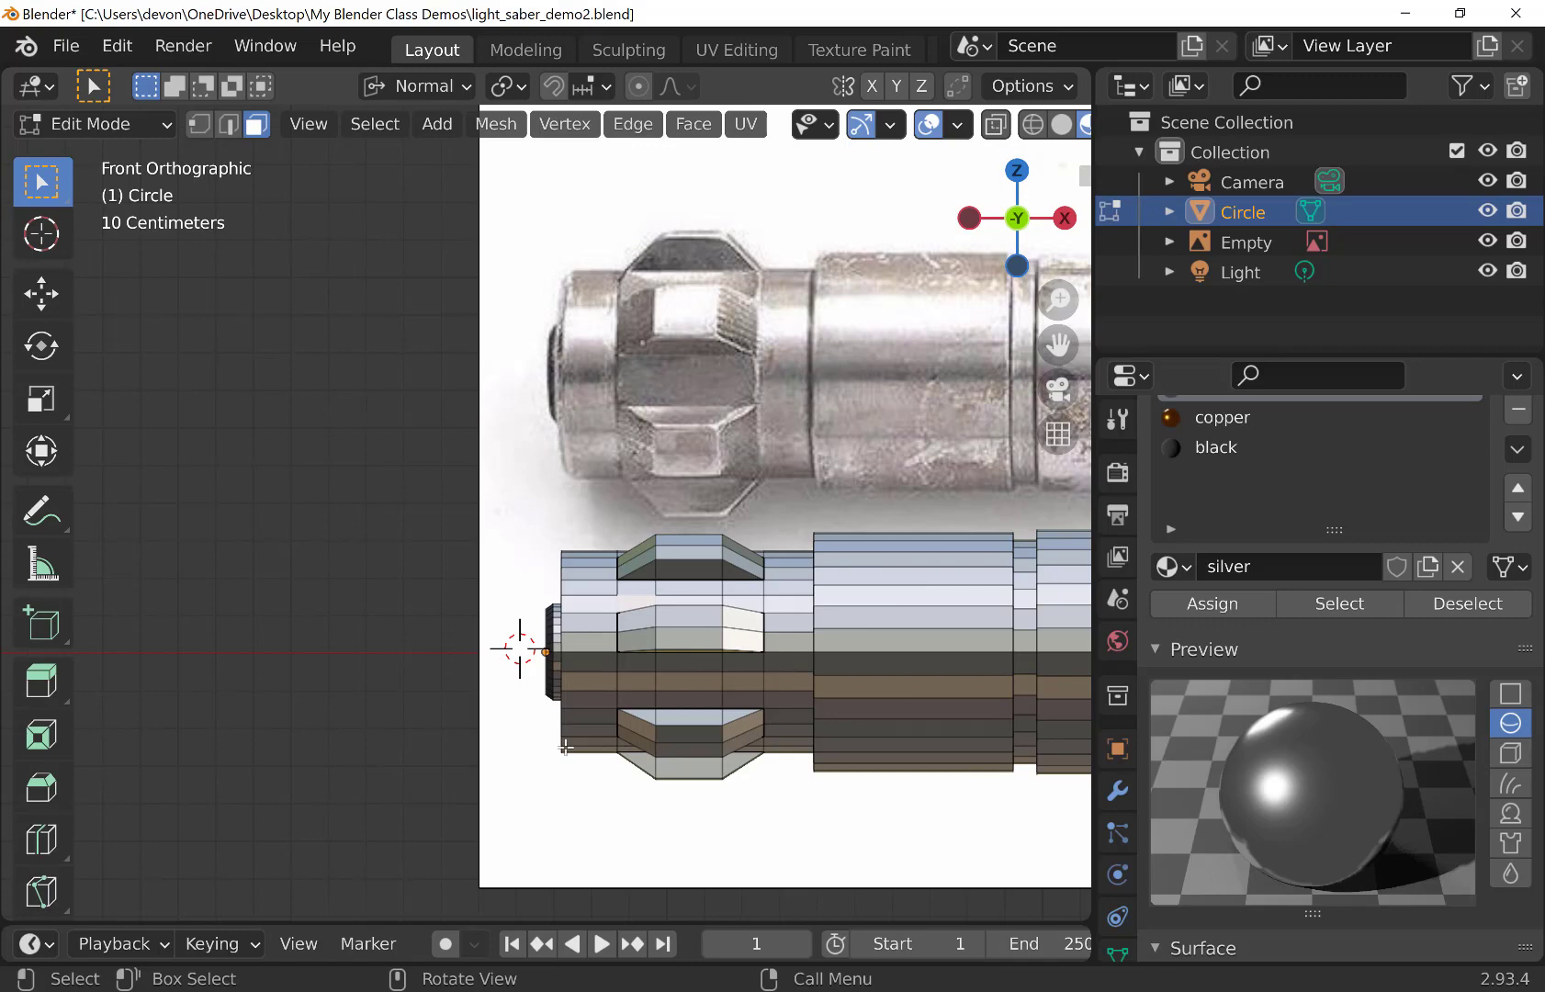
middle_click_drag(565, 746, 609, 745)
middle_click_drag(610, 745, 578, 737)
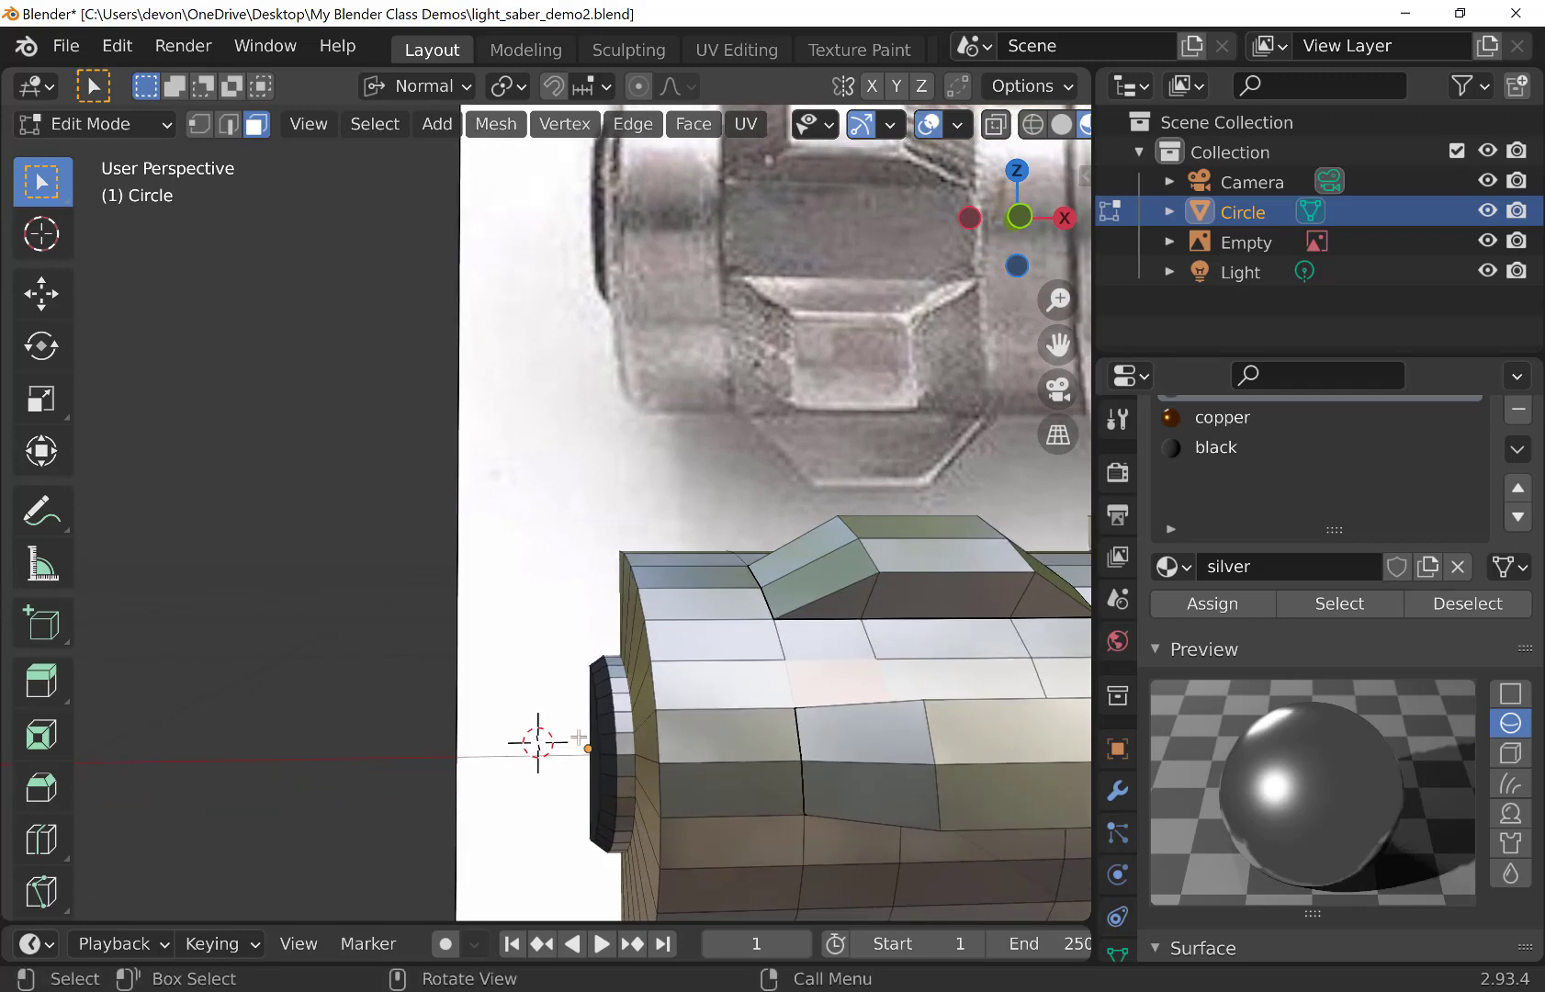
key("KP_1")
scroll(810, 612, "down", 6)
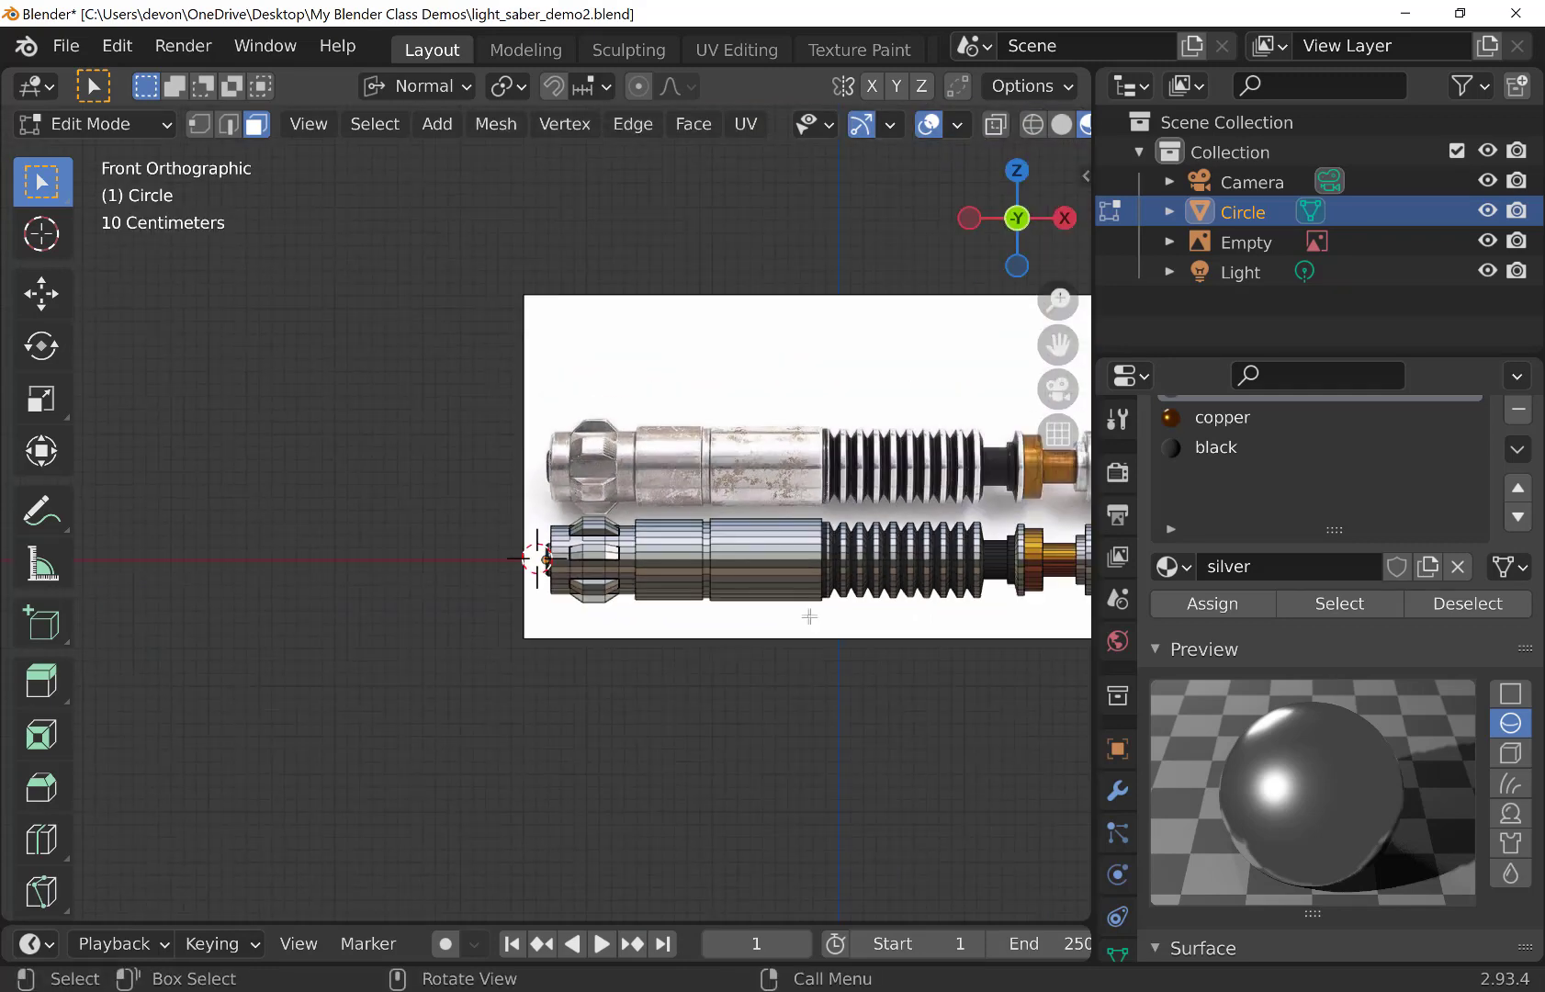
middle_click_drag(860, 583, 669, 582, "shift")
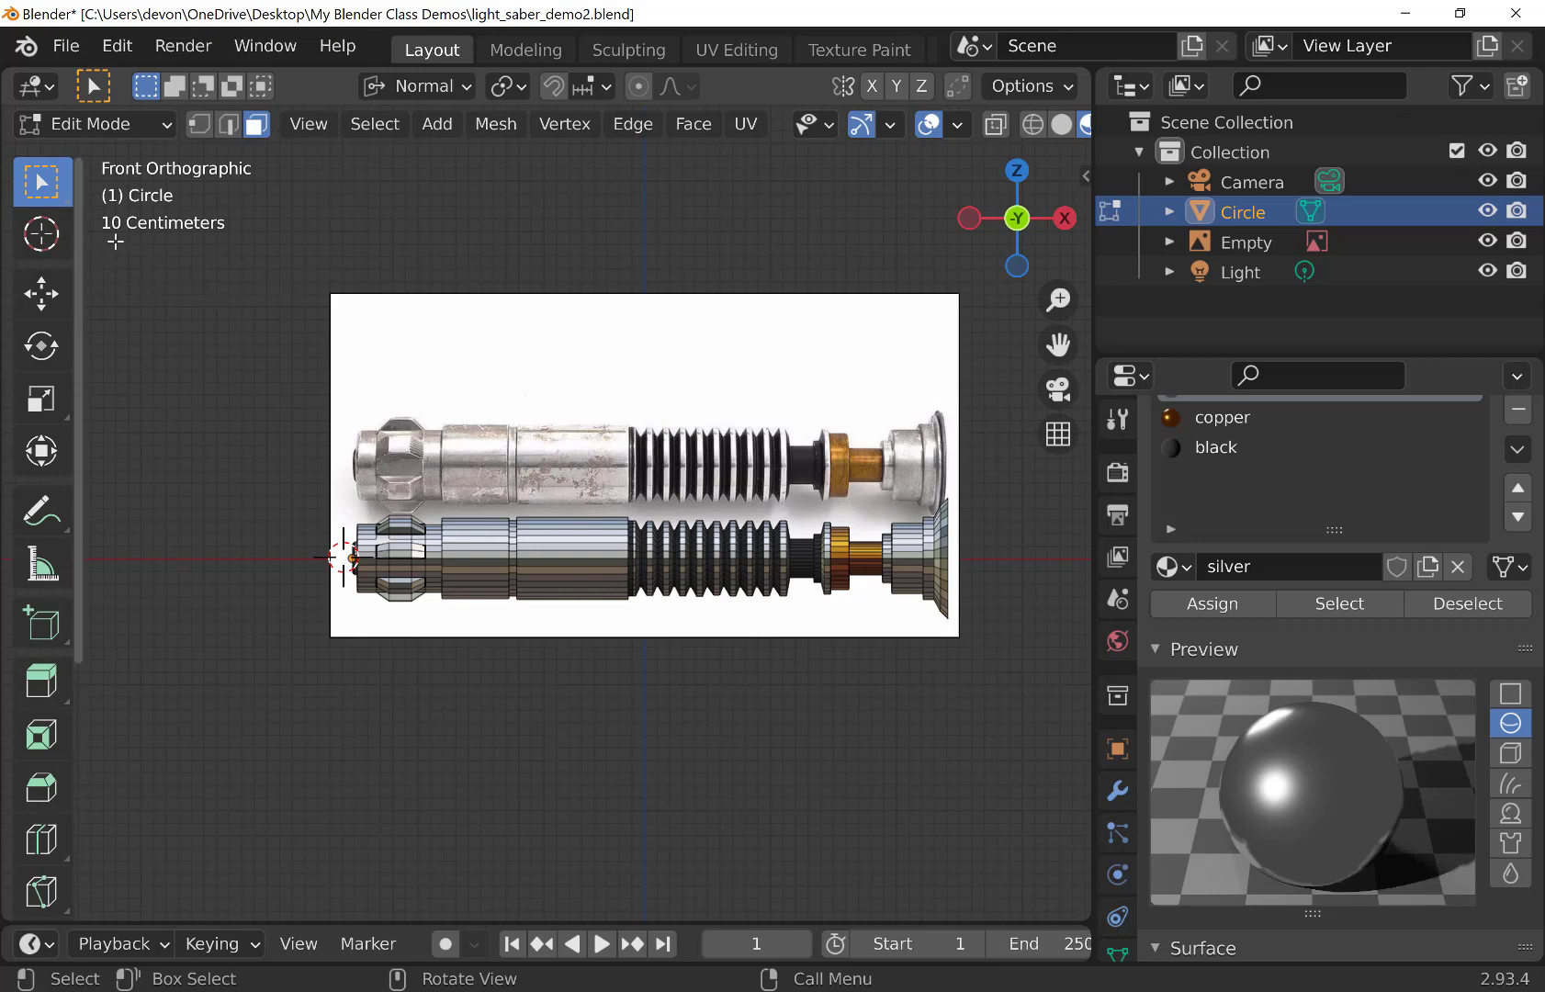
left_click(92, 123)
left_click(101, 159)
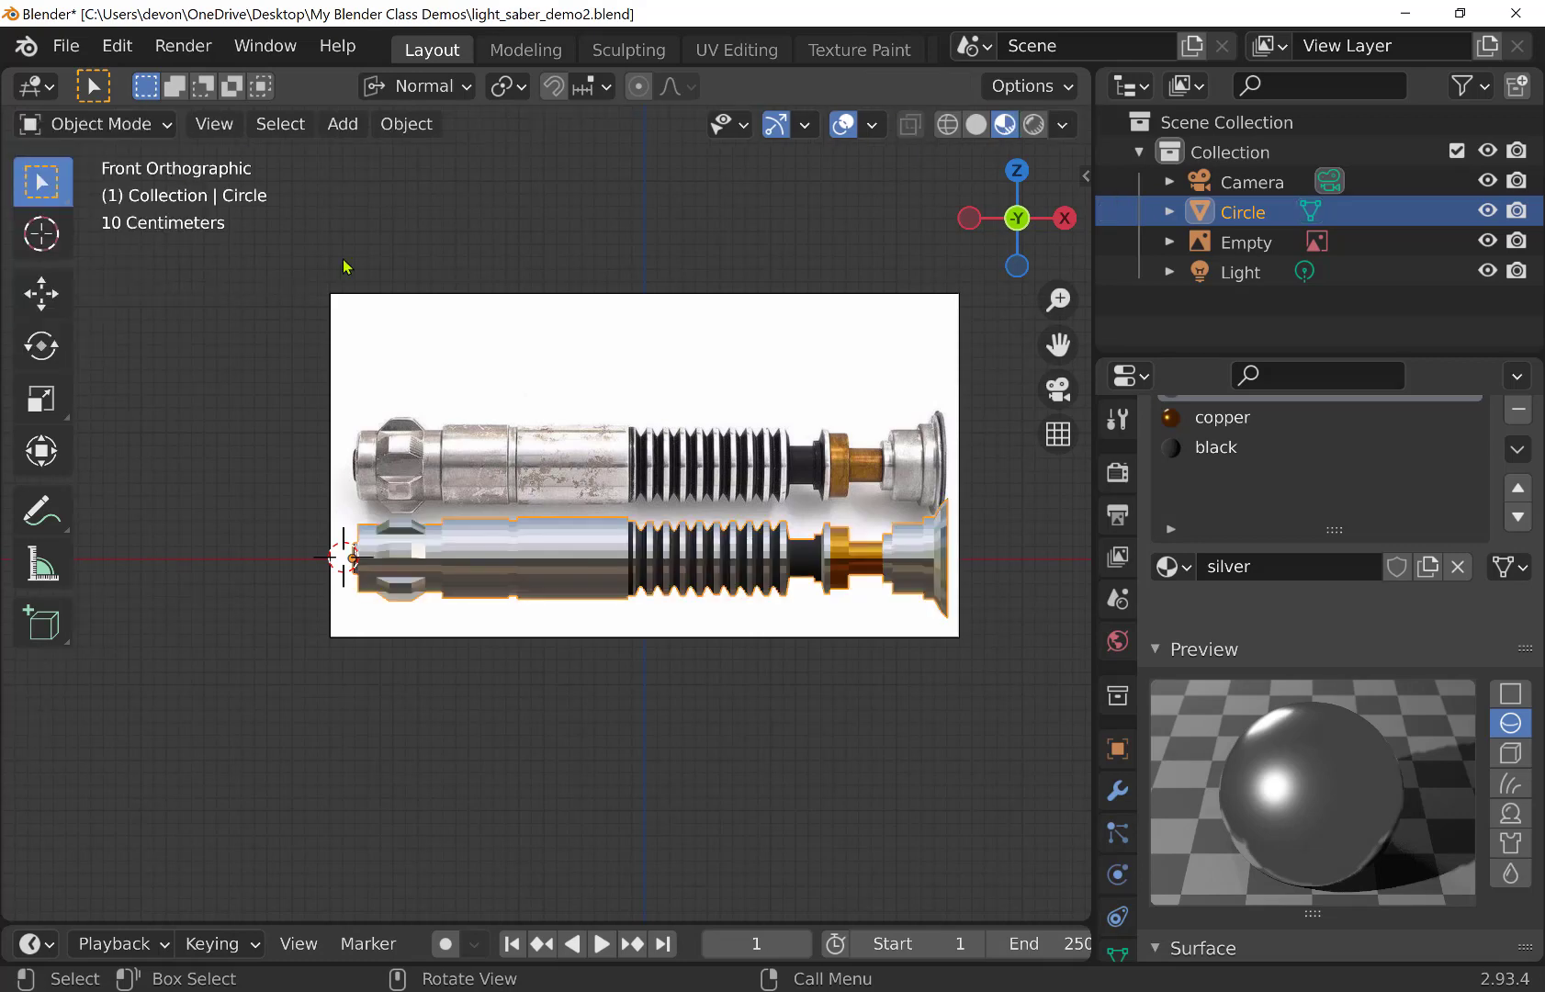
left_click(603, 372)
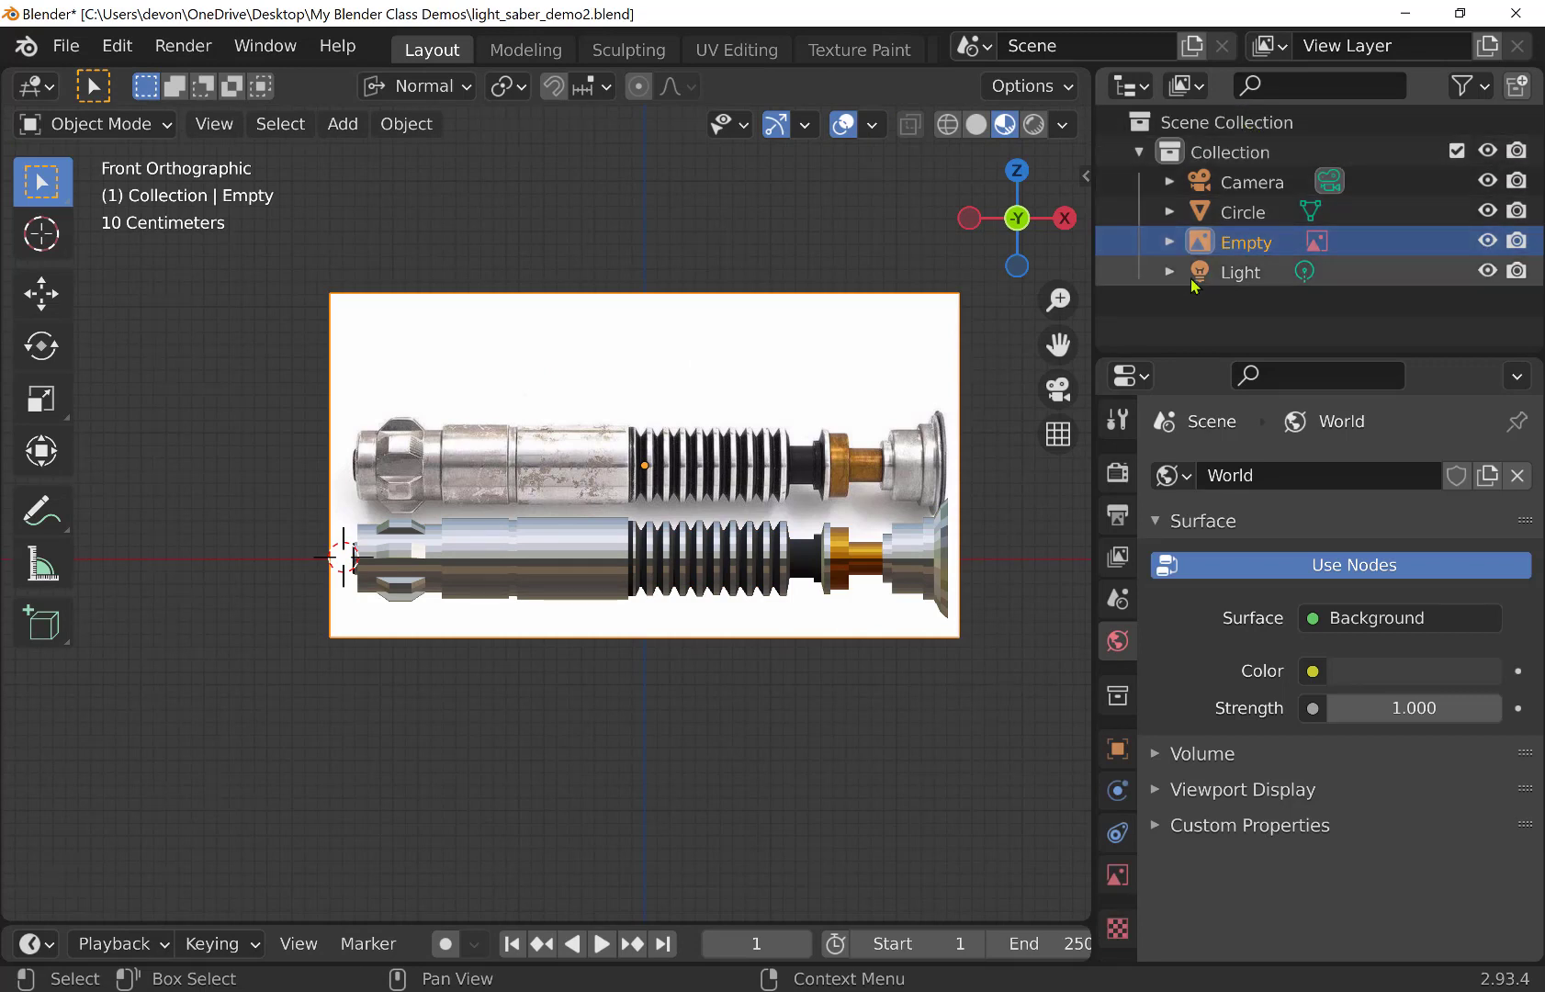
left_click(1487, 240)
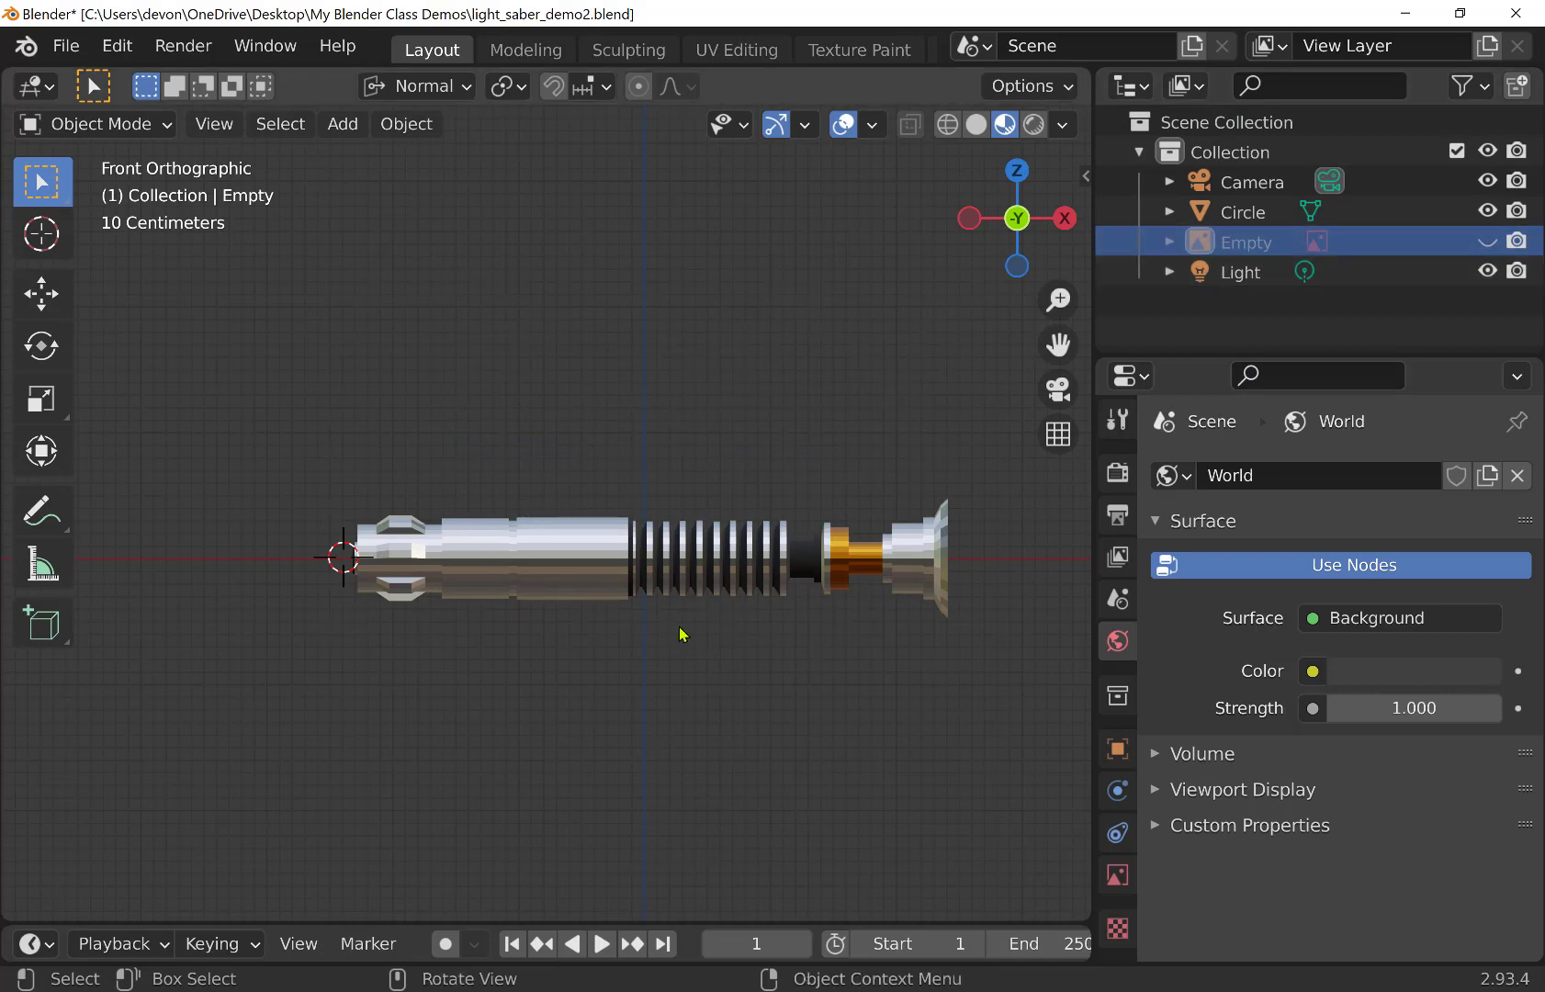
Apply smooth shading to the lightsaber hilt
scroll(679, 627, "up", 1)
middle_click_drag(750, 570, 654, 548, "shift")
scroll(646, 565, "up", 2)
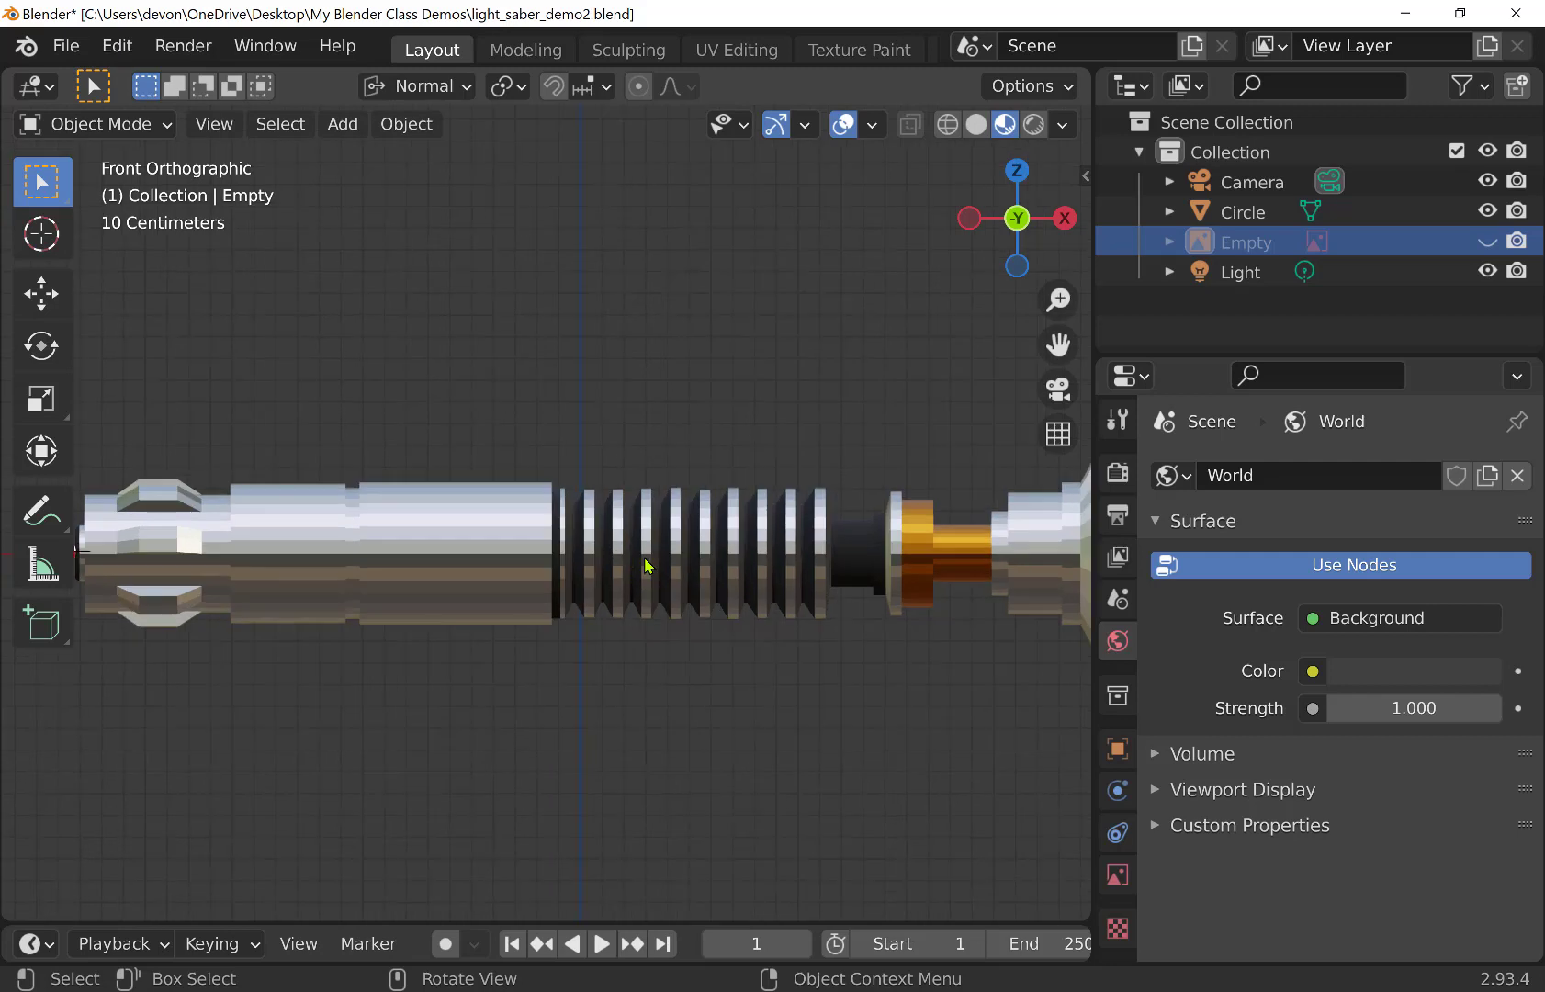
right_click(476, 546)
left_click(496, 564)
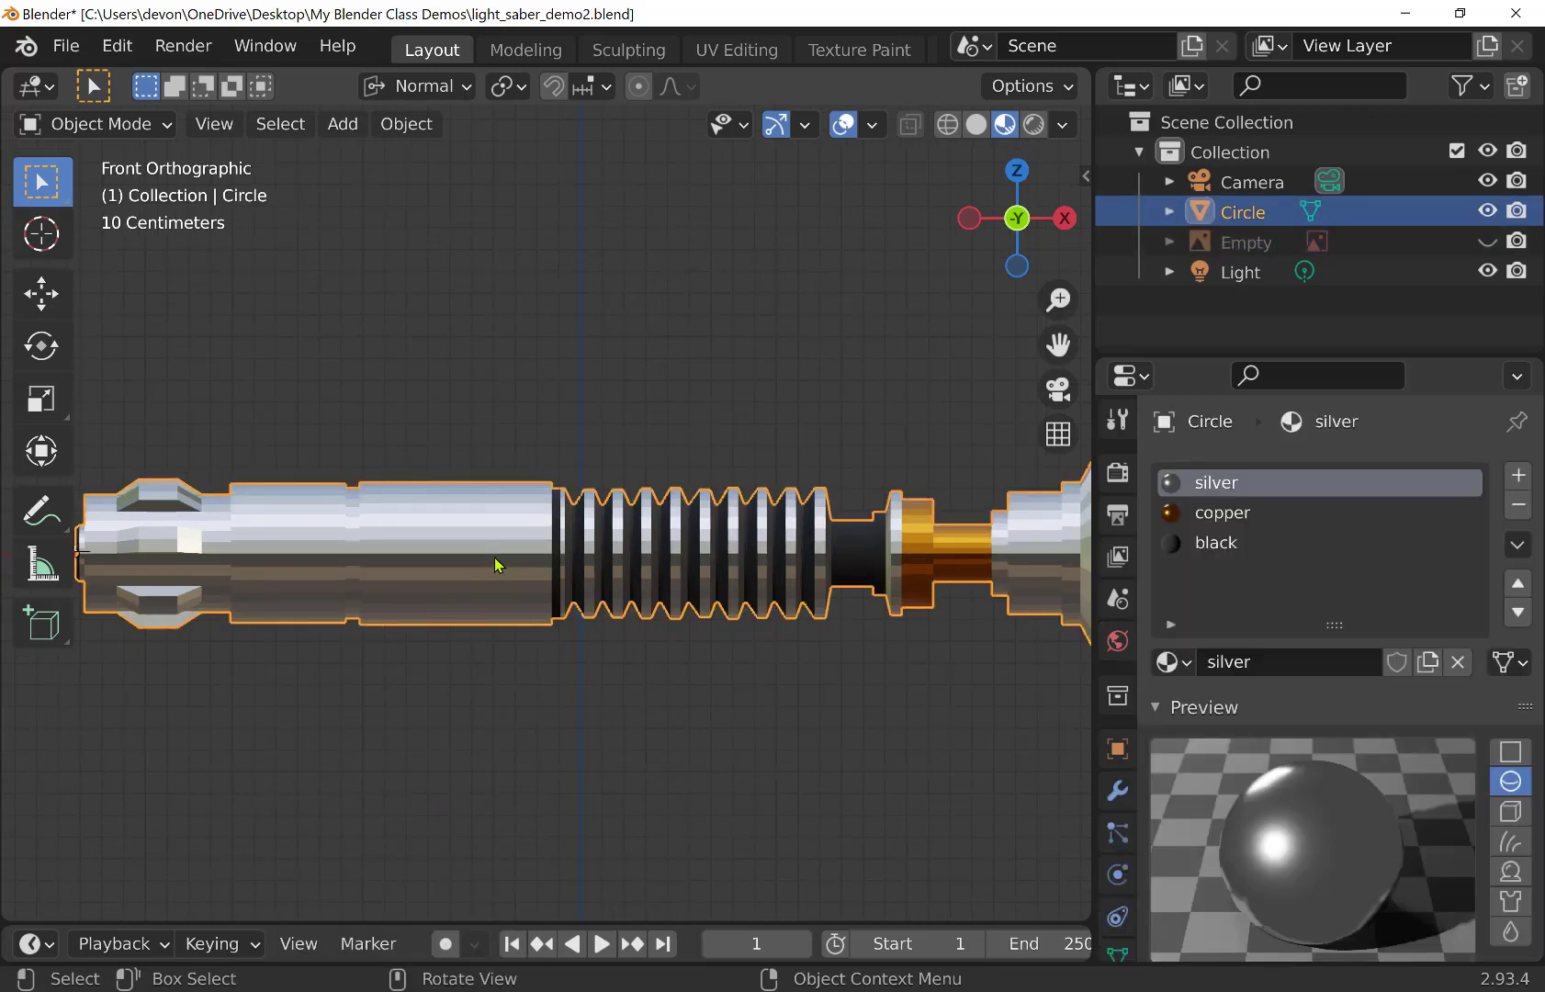
right_click(494, 563)
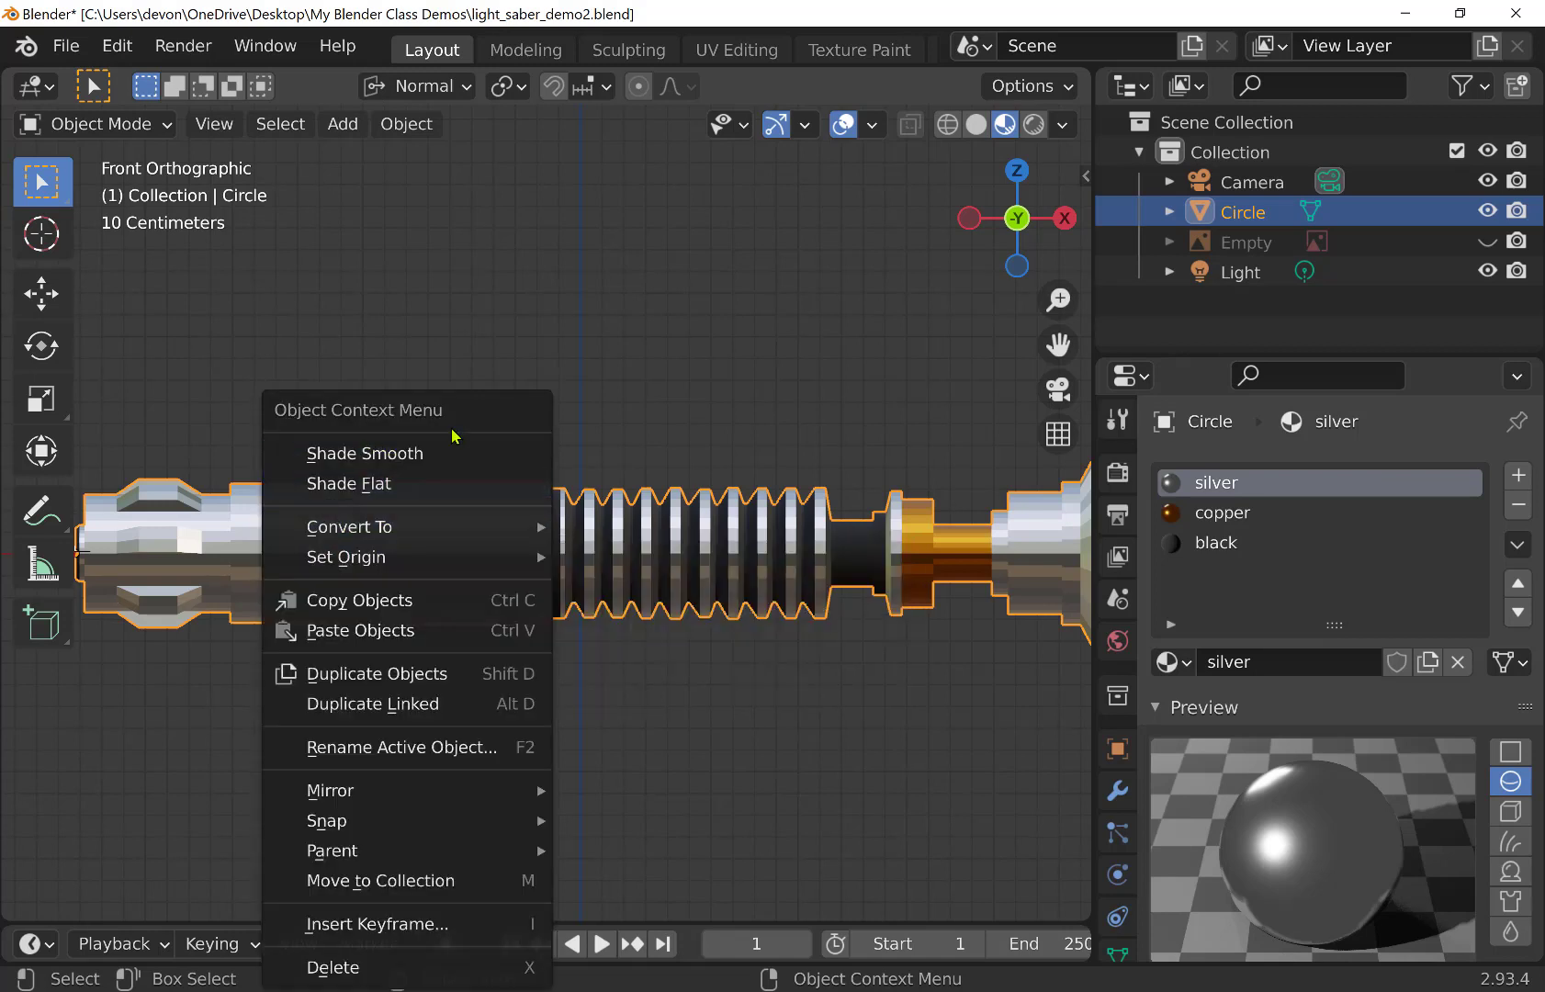
left_click(434, 453)
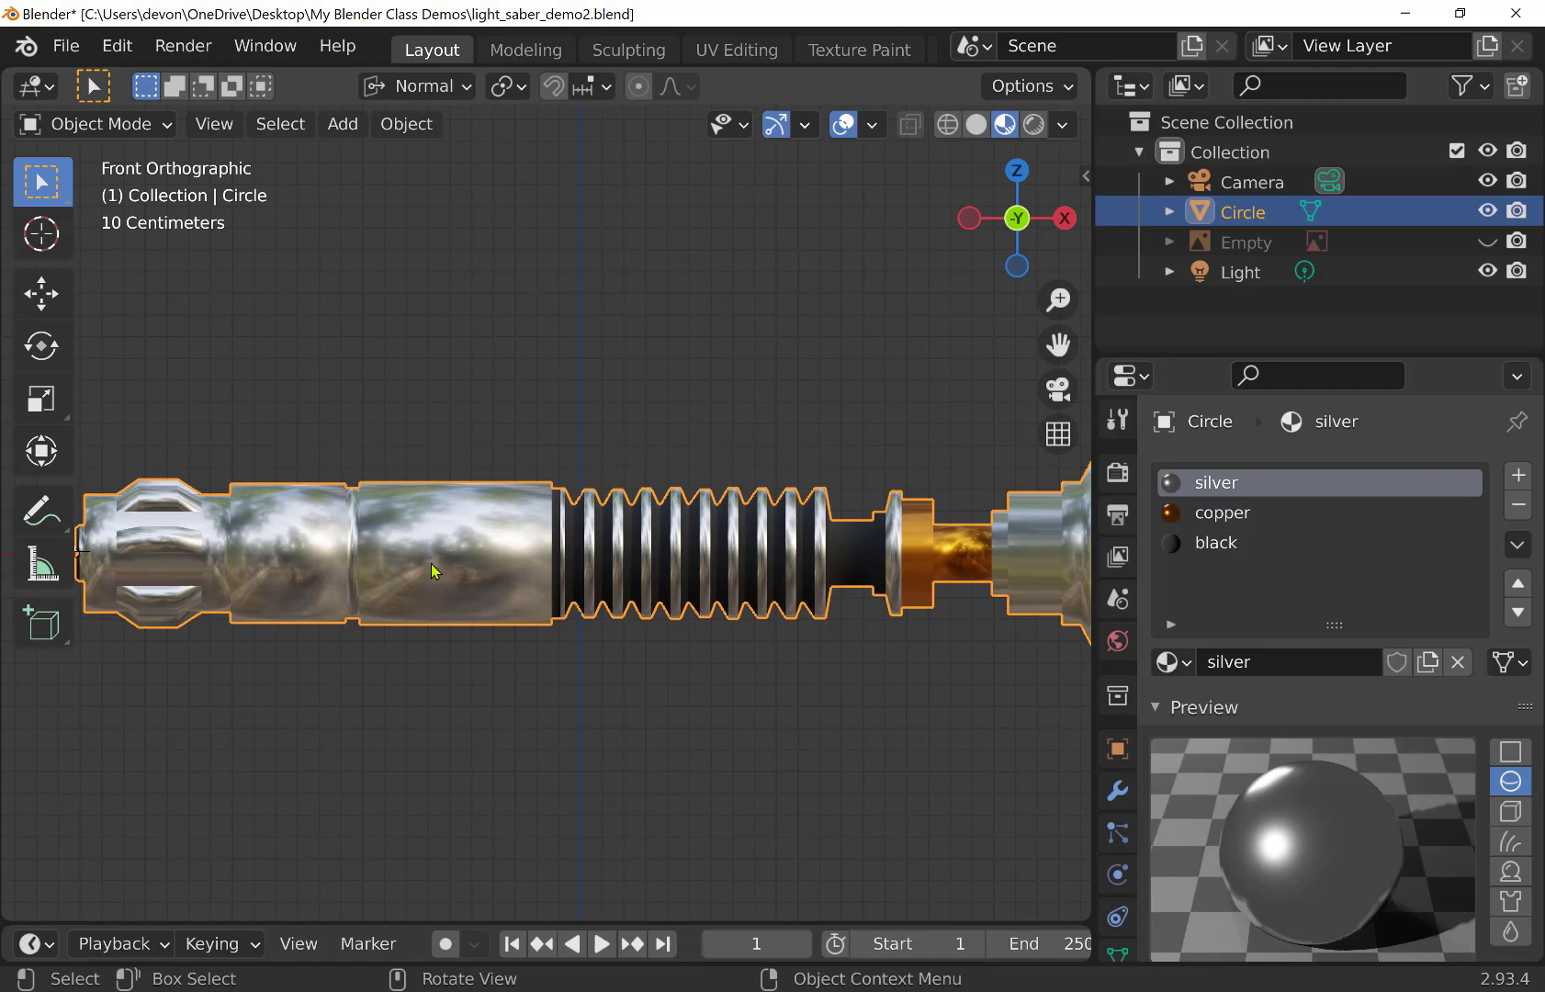
Enable Auto Smooth at 30° in the hilt mesh's normals settings
scroll(432, 588, "down", 1)
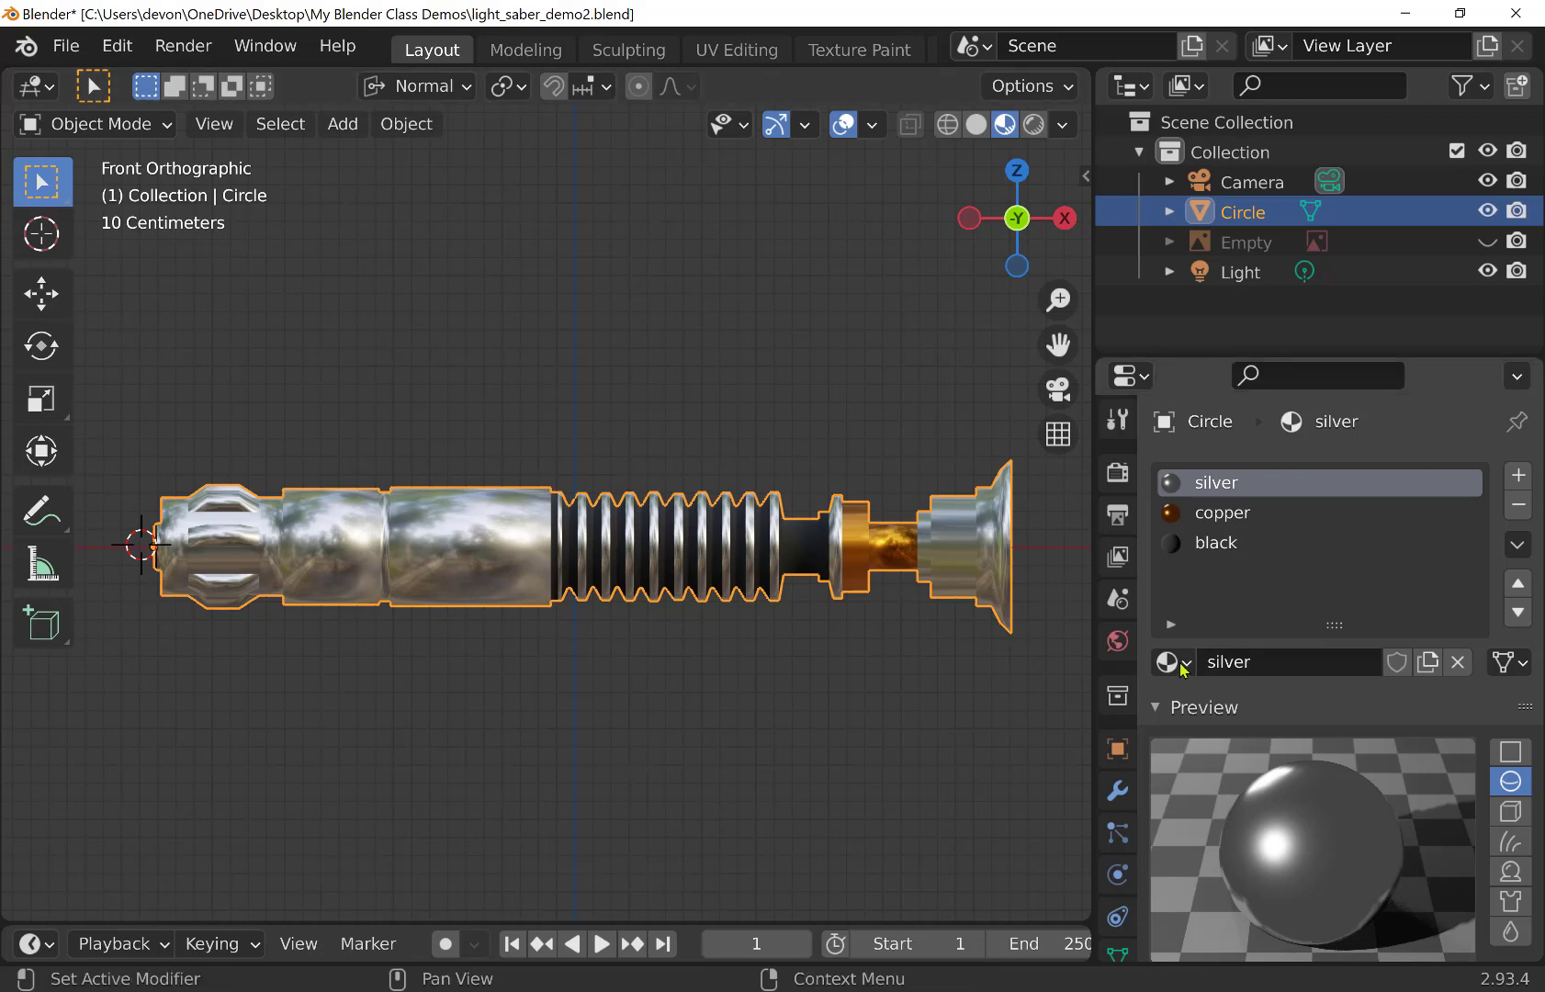
scroll(1125, 647, "down", 4)
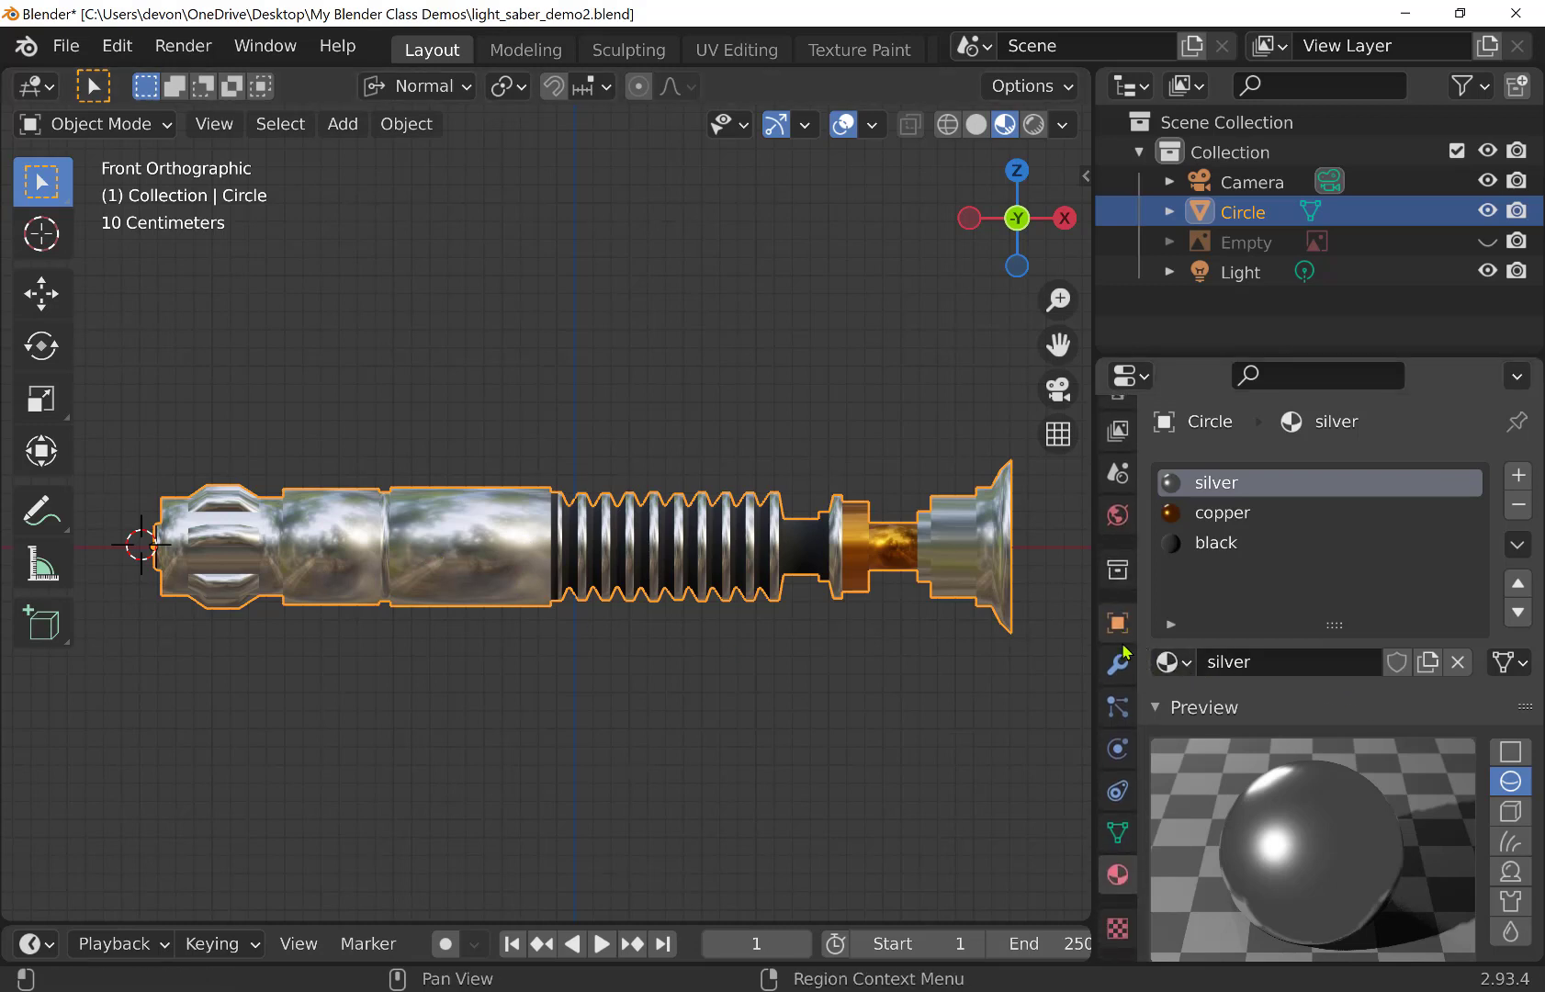
left_click(1118, 834)
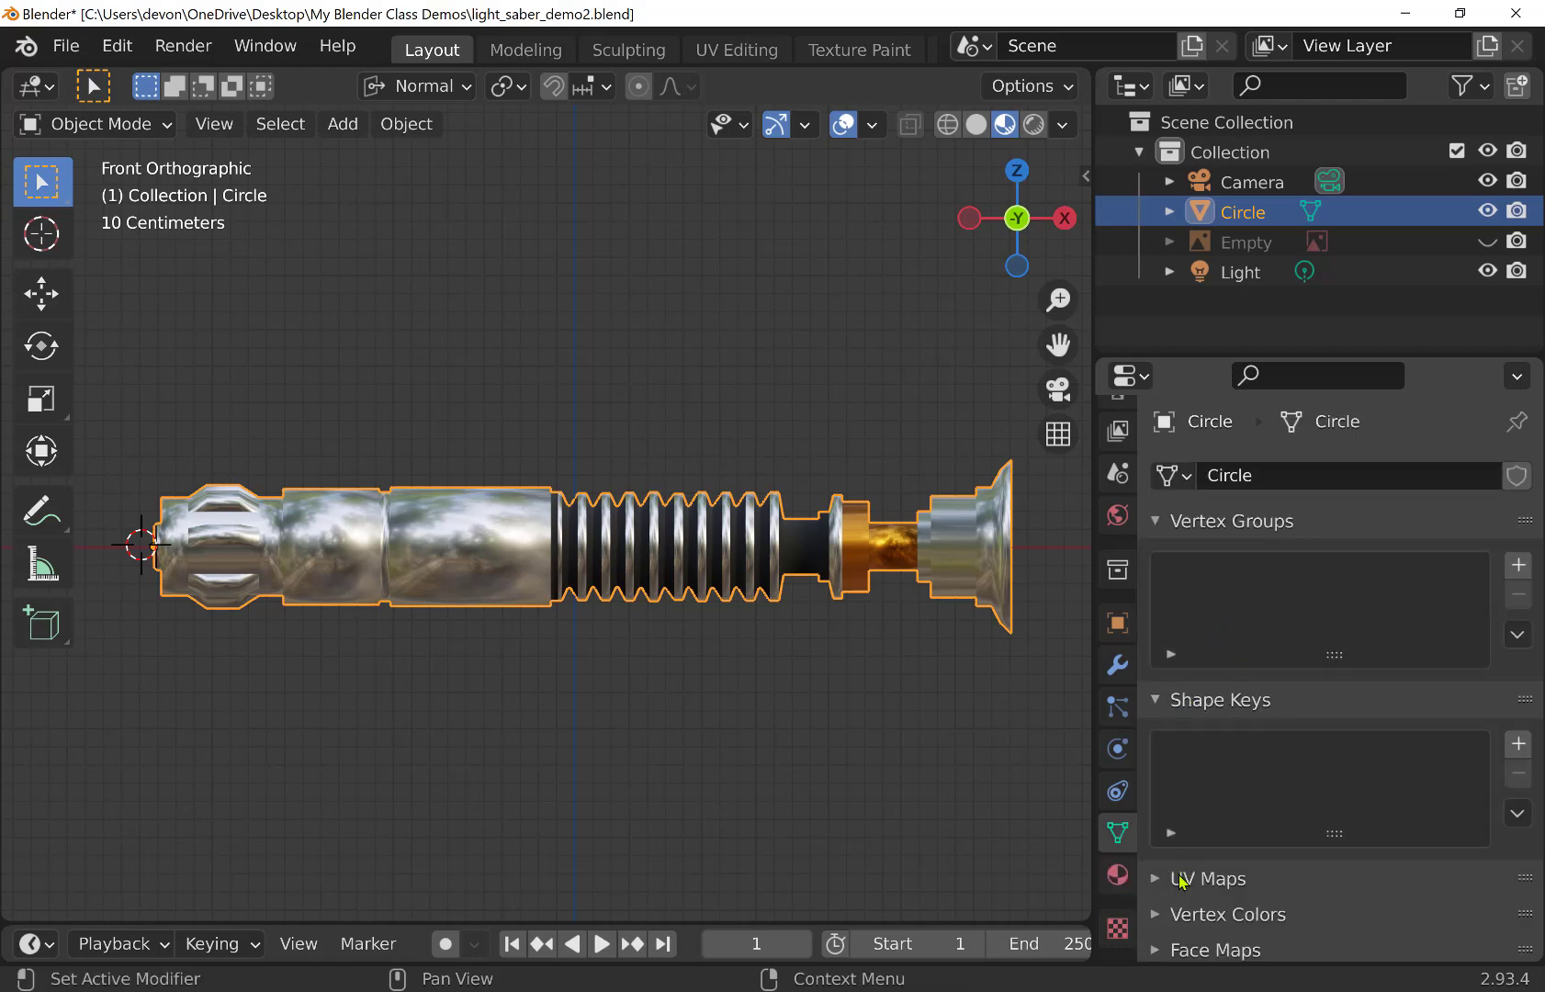
scroll(1183, 880, "down", 4)
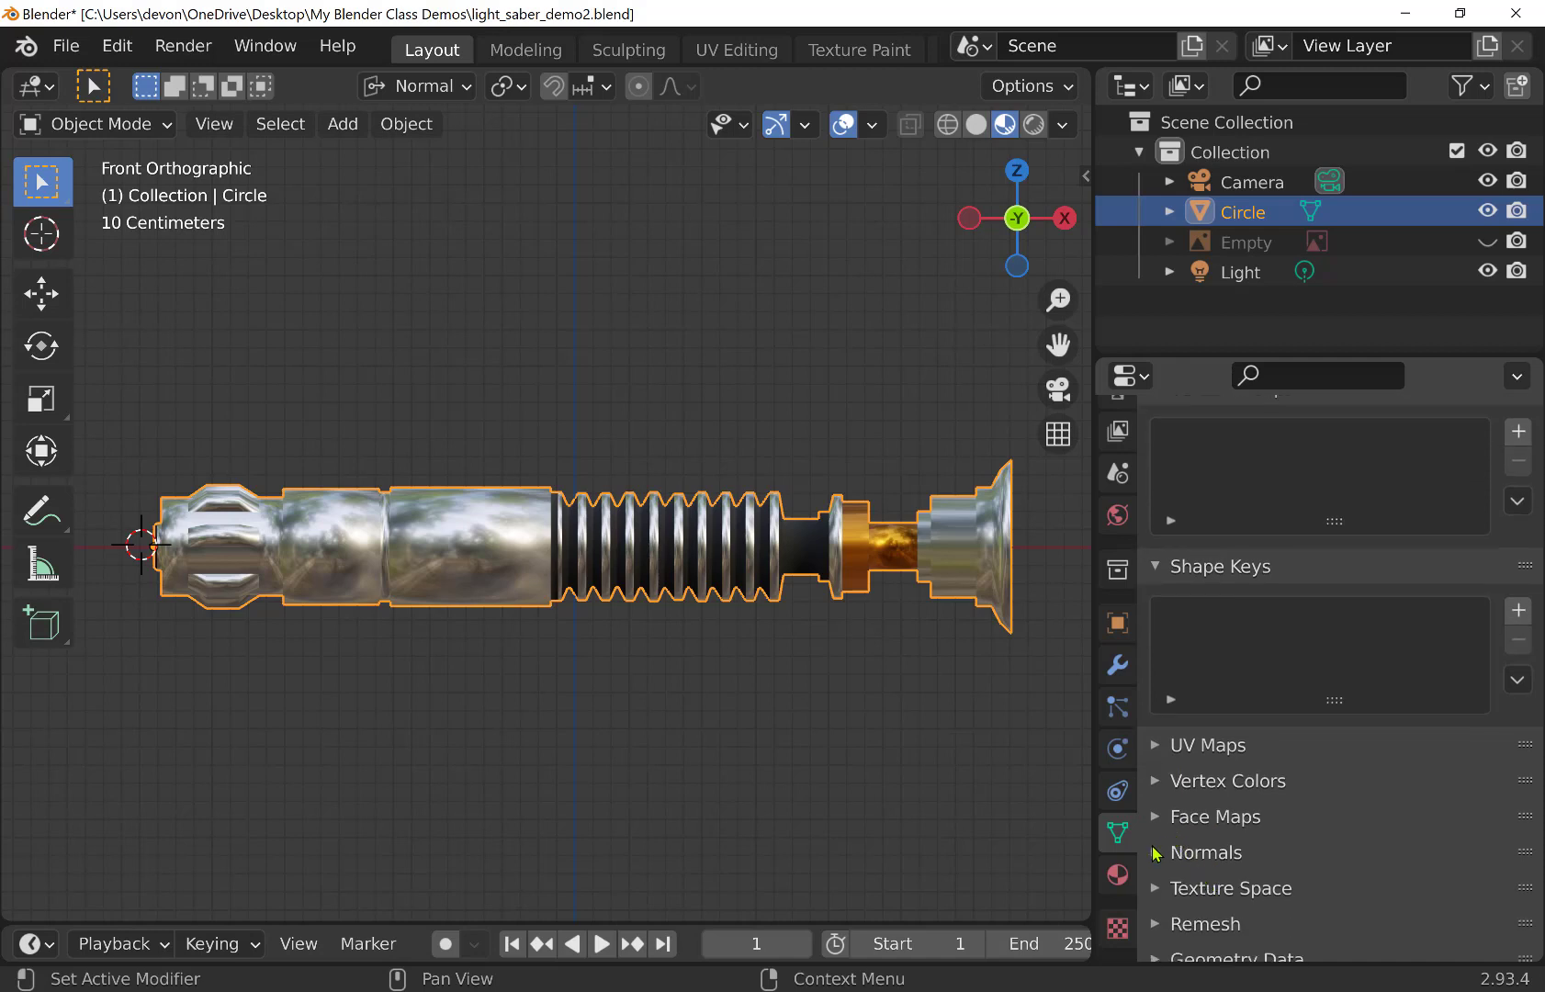
left_click(1157, 854)
scroll(1286, 855, "down", 2)
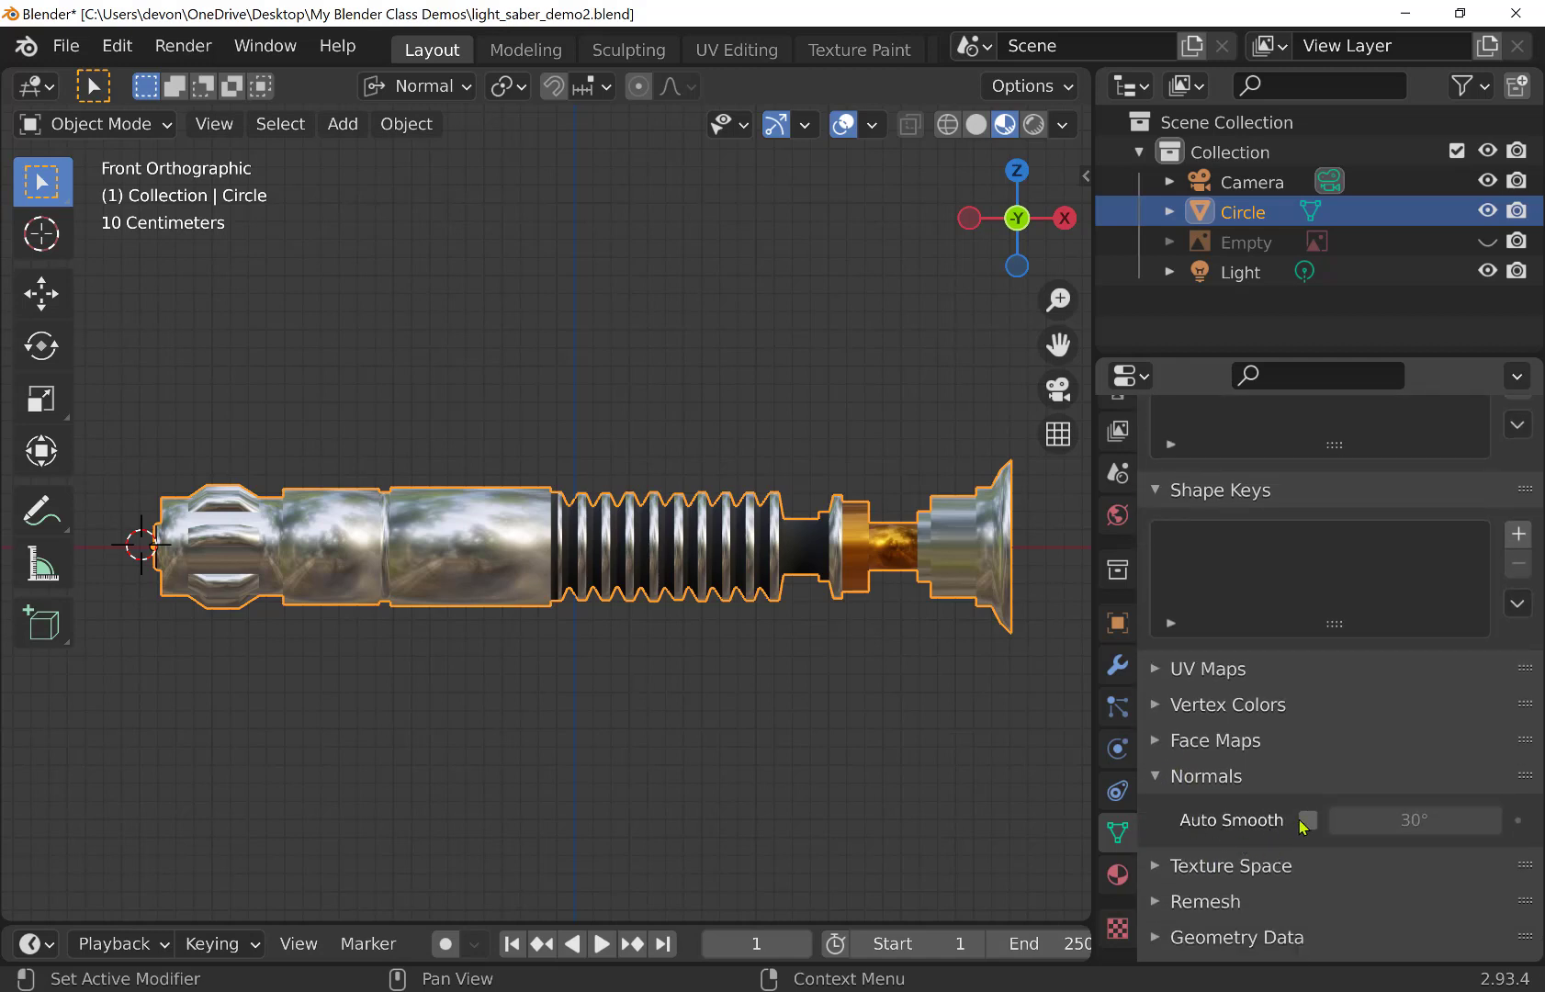
left_click(1308, 820)
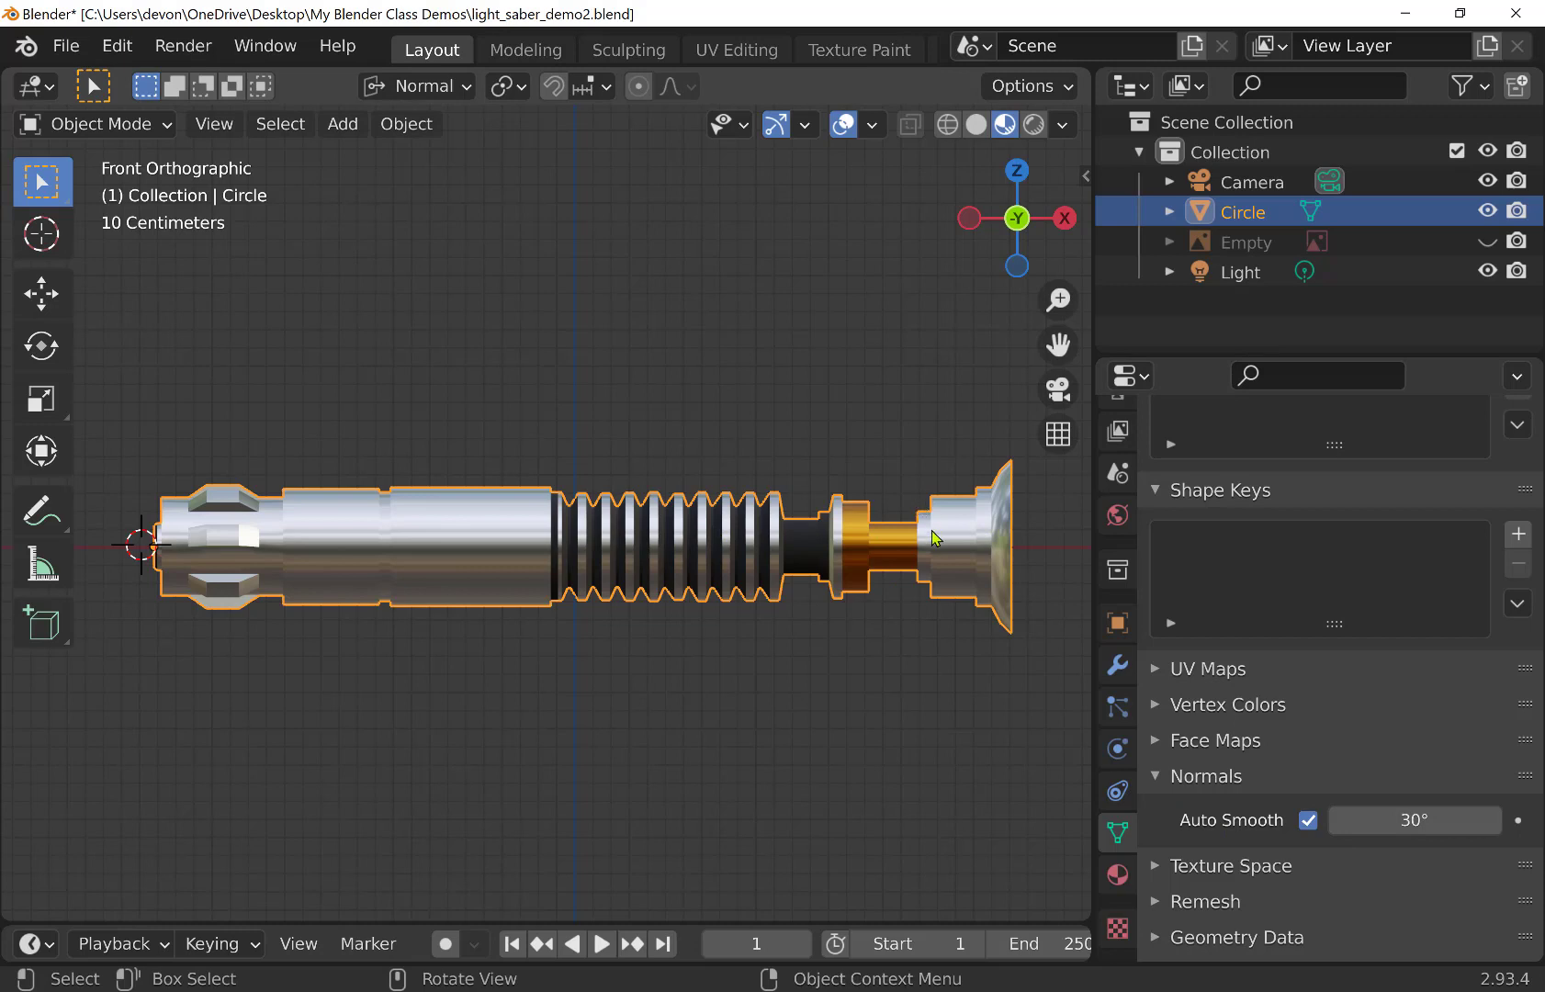
Snap the 3D cursor to the world origin
mouse_move(686, 607)
middle_mouse_down()
mouse_move(838, 614)
mouse_move(866, 651)
mouse_move(831, 628)
mouse_move(658, 606)
middle_mouse_up()
scroll(658, 606, "down", 5)
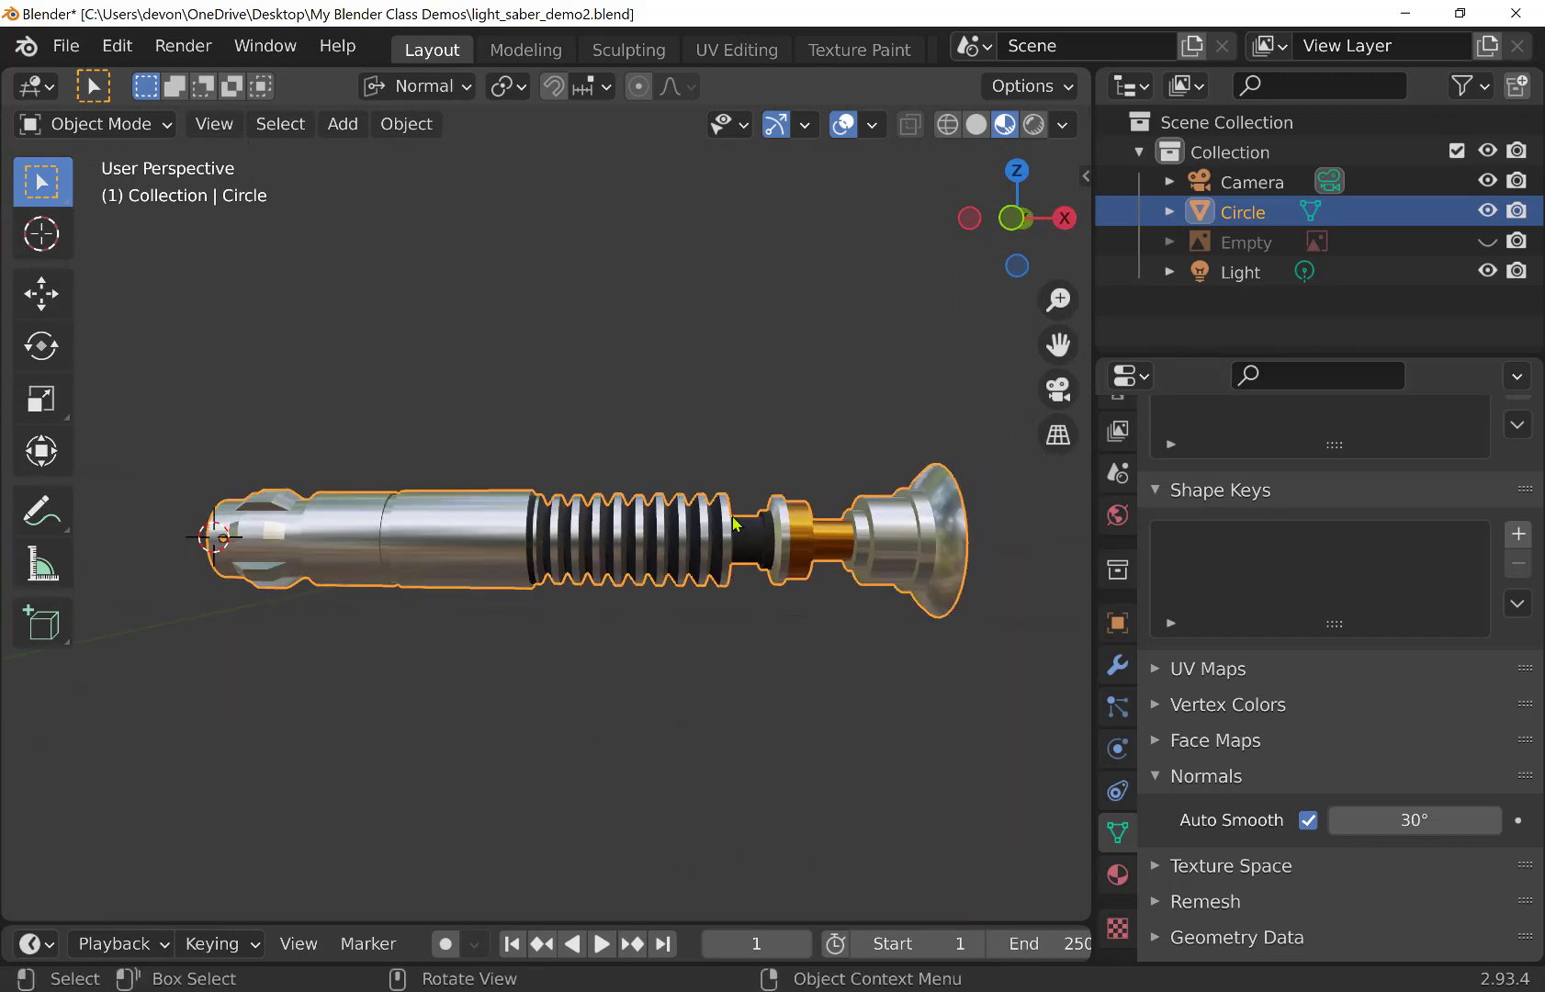
middle_click_drag(732, 518, 731, 530)
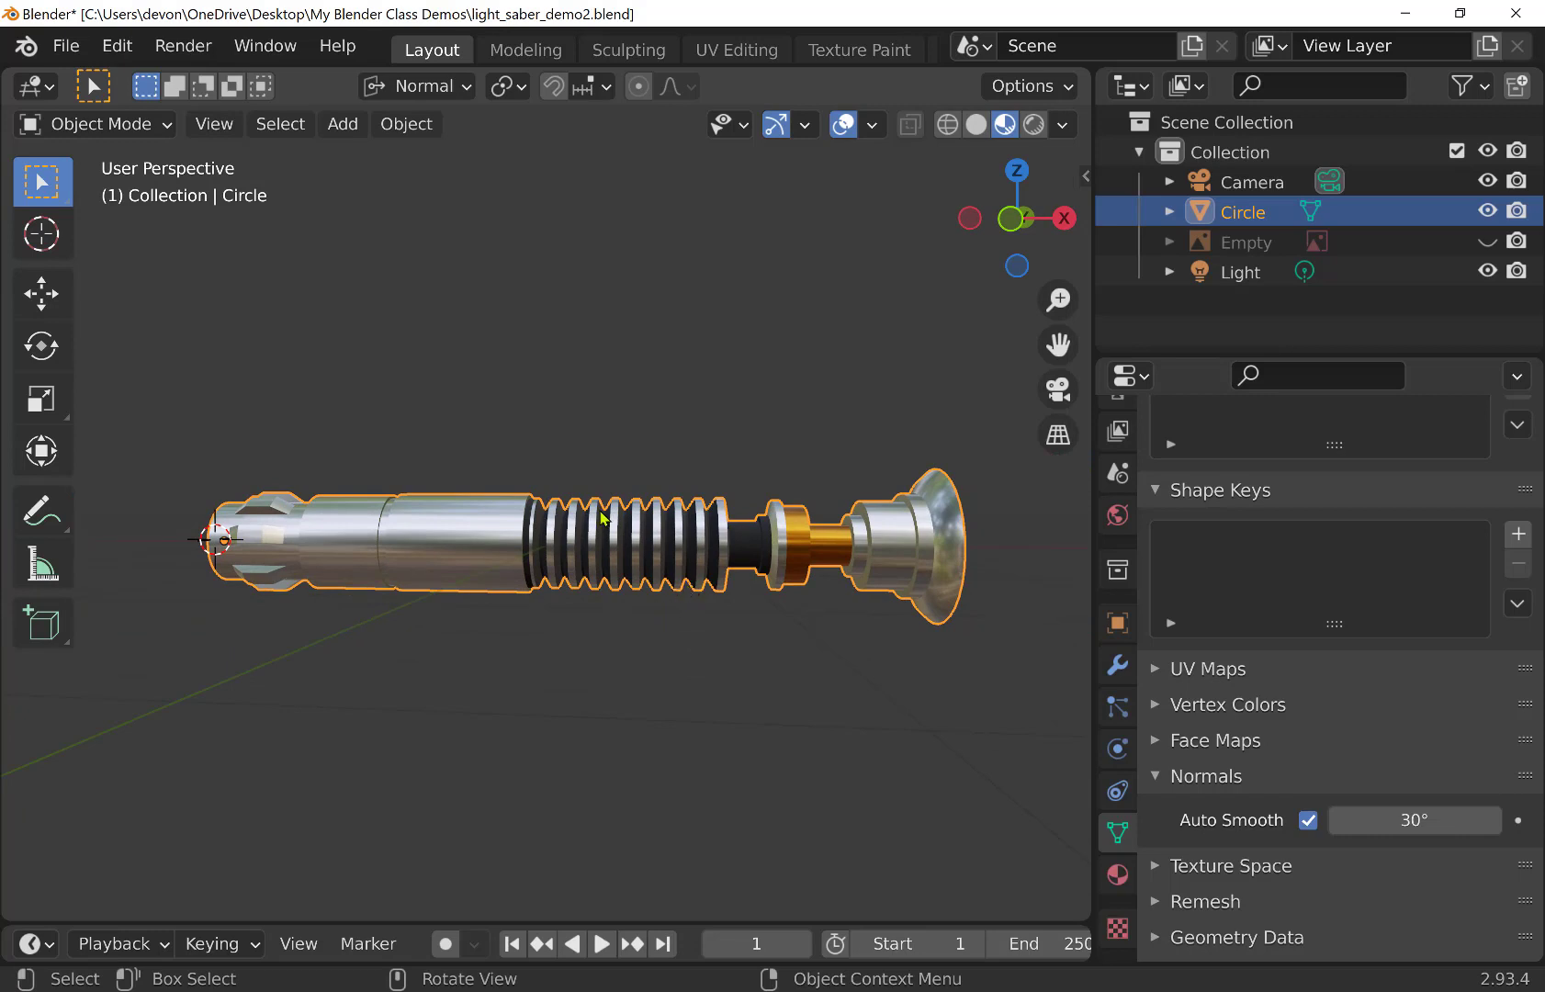
key("shift+s")
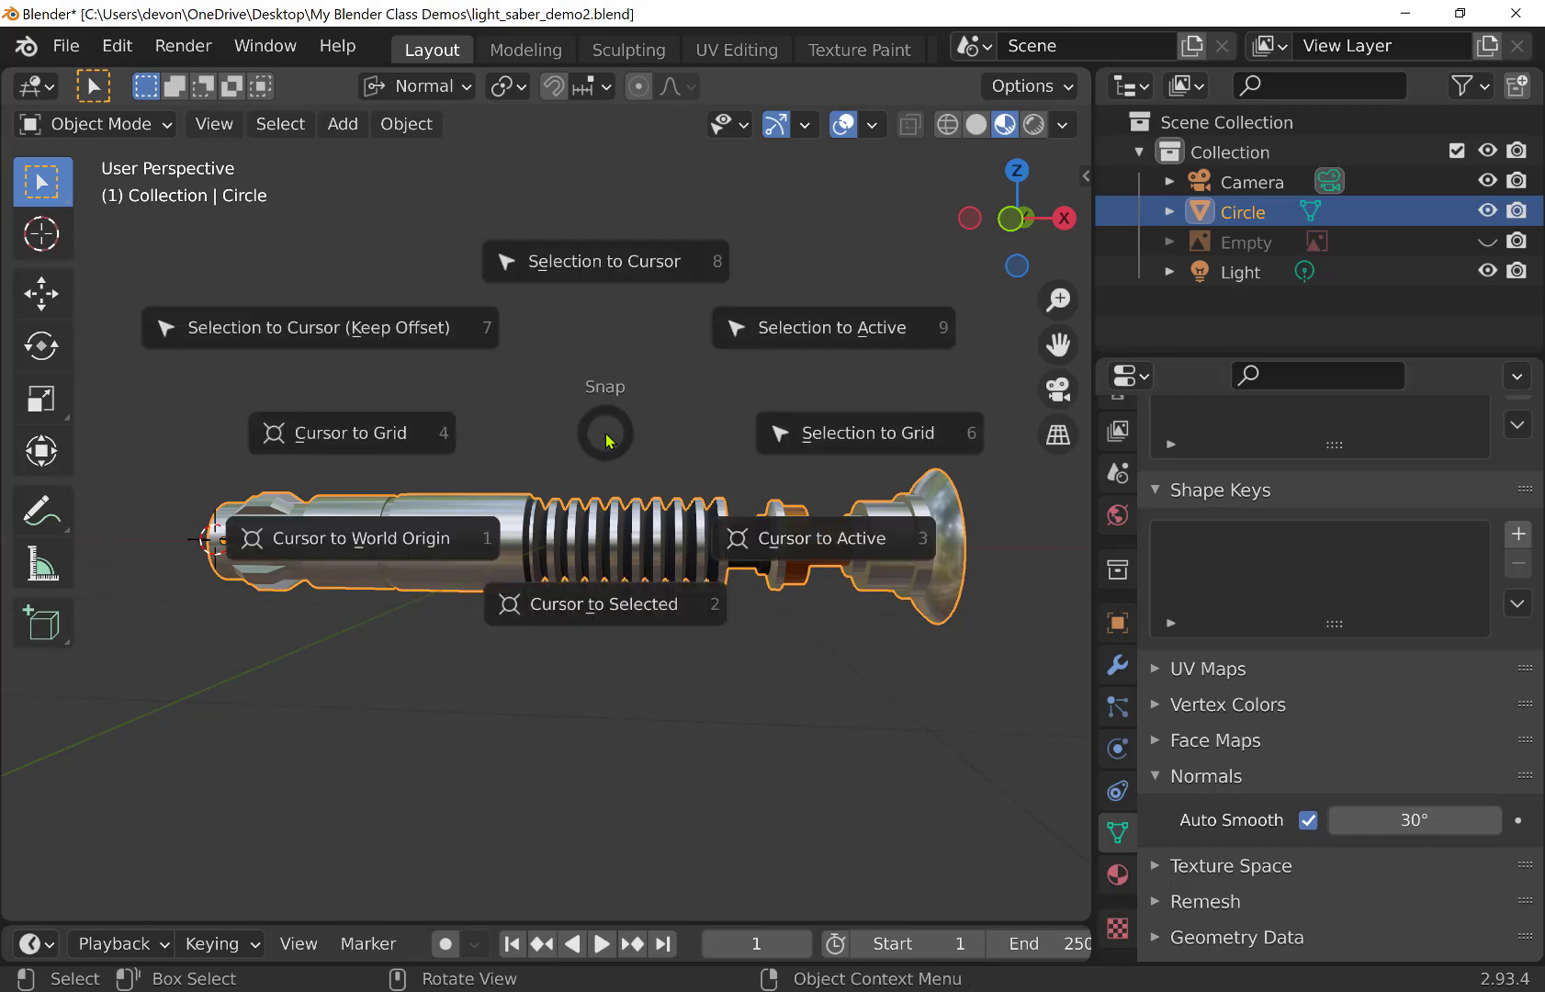
left_click(361, 542)
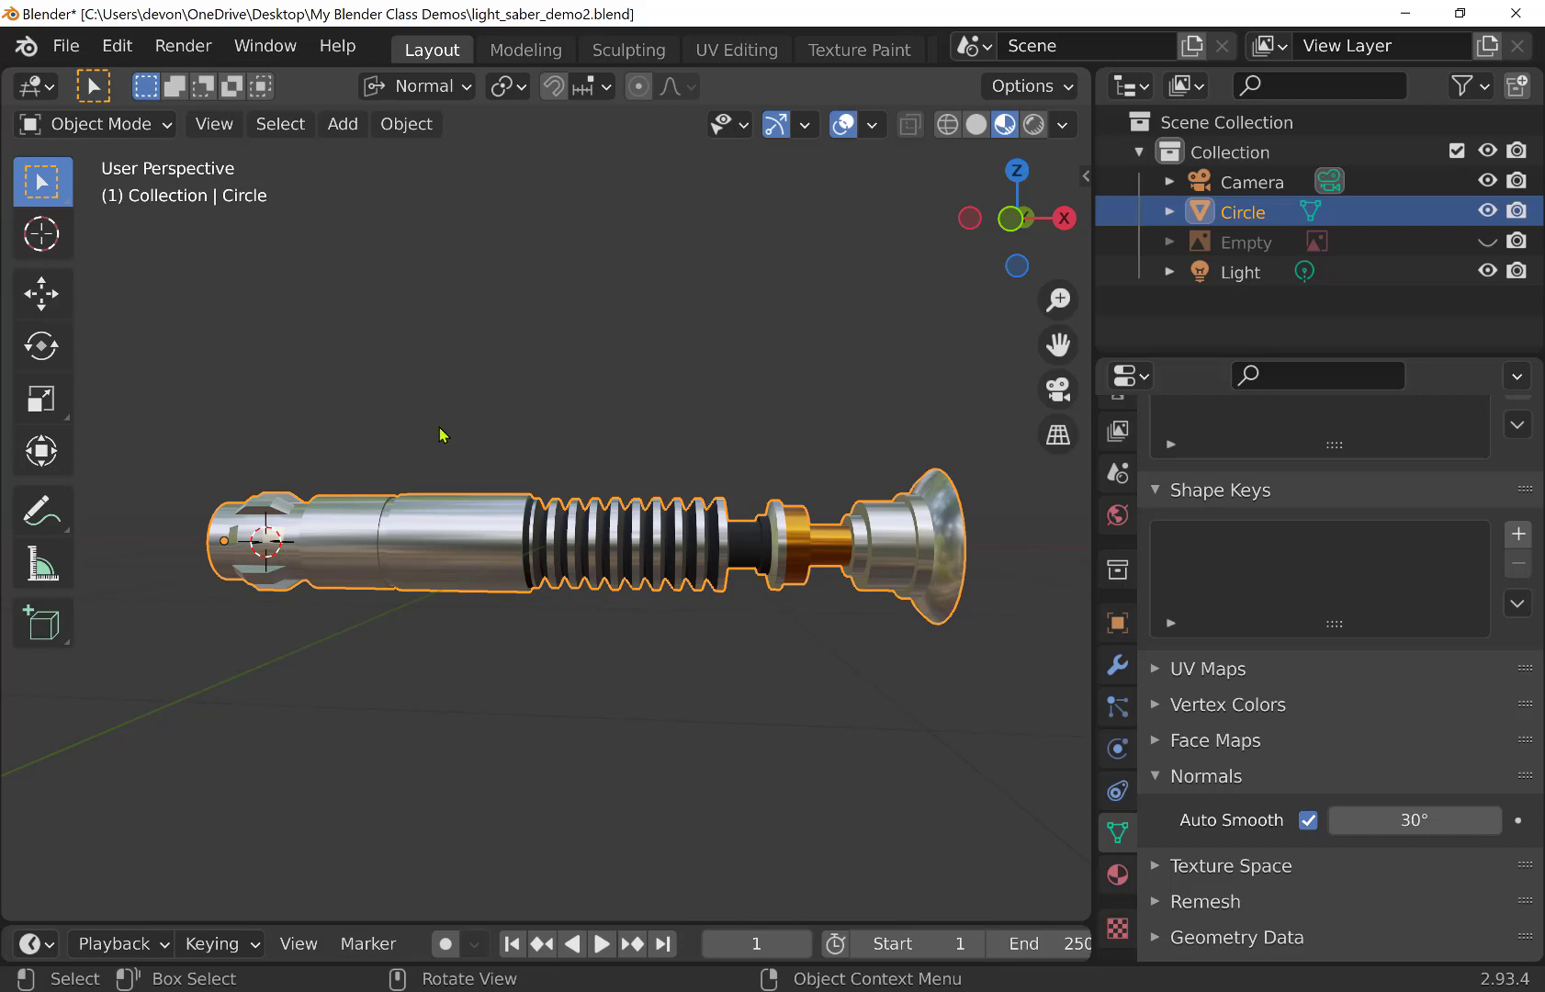
key("shift+s")
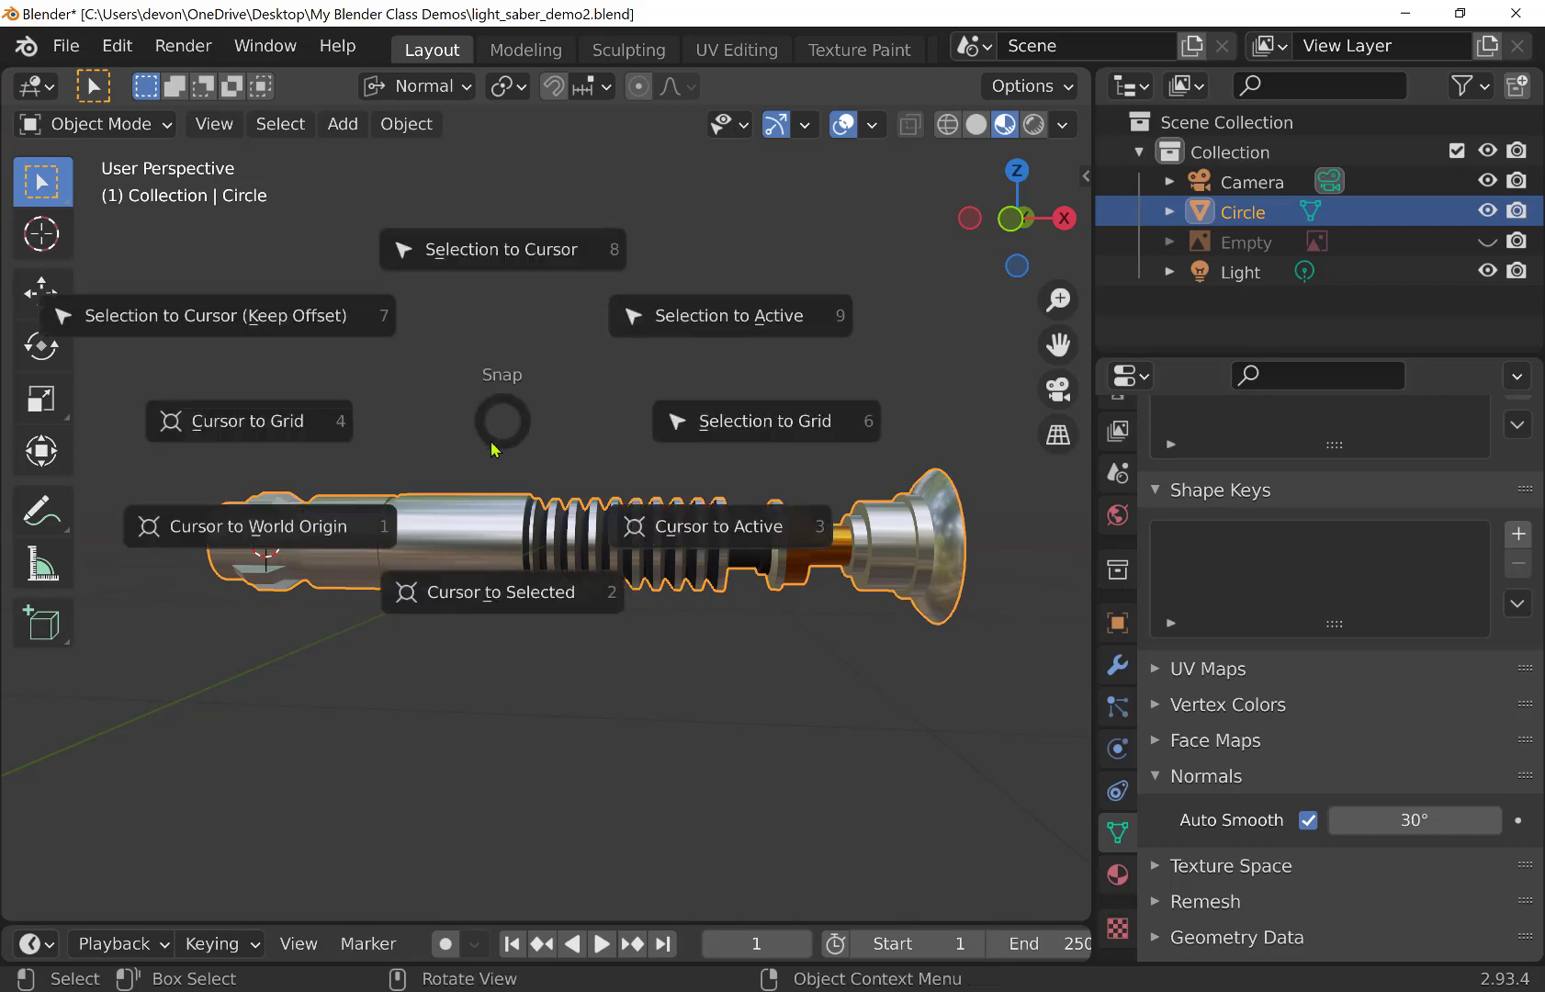
left_click(351, 525)
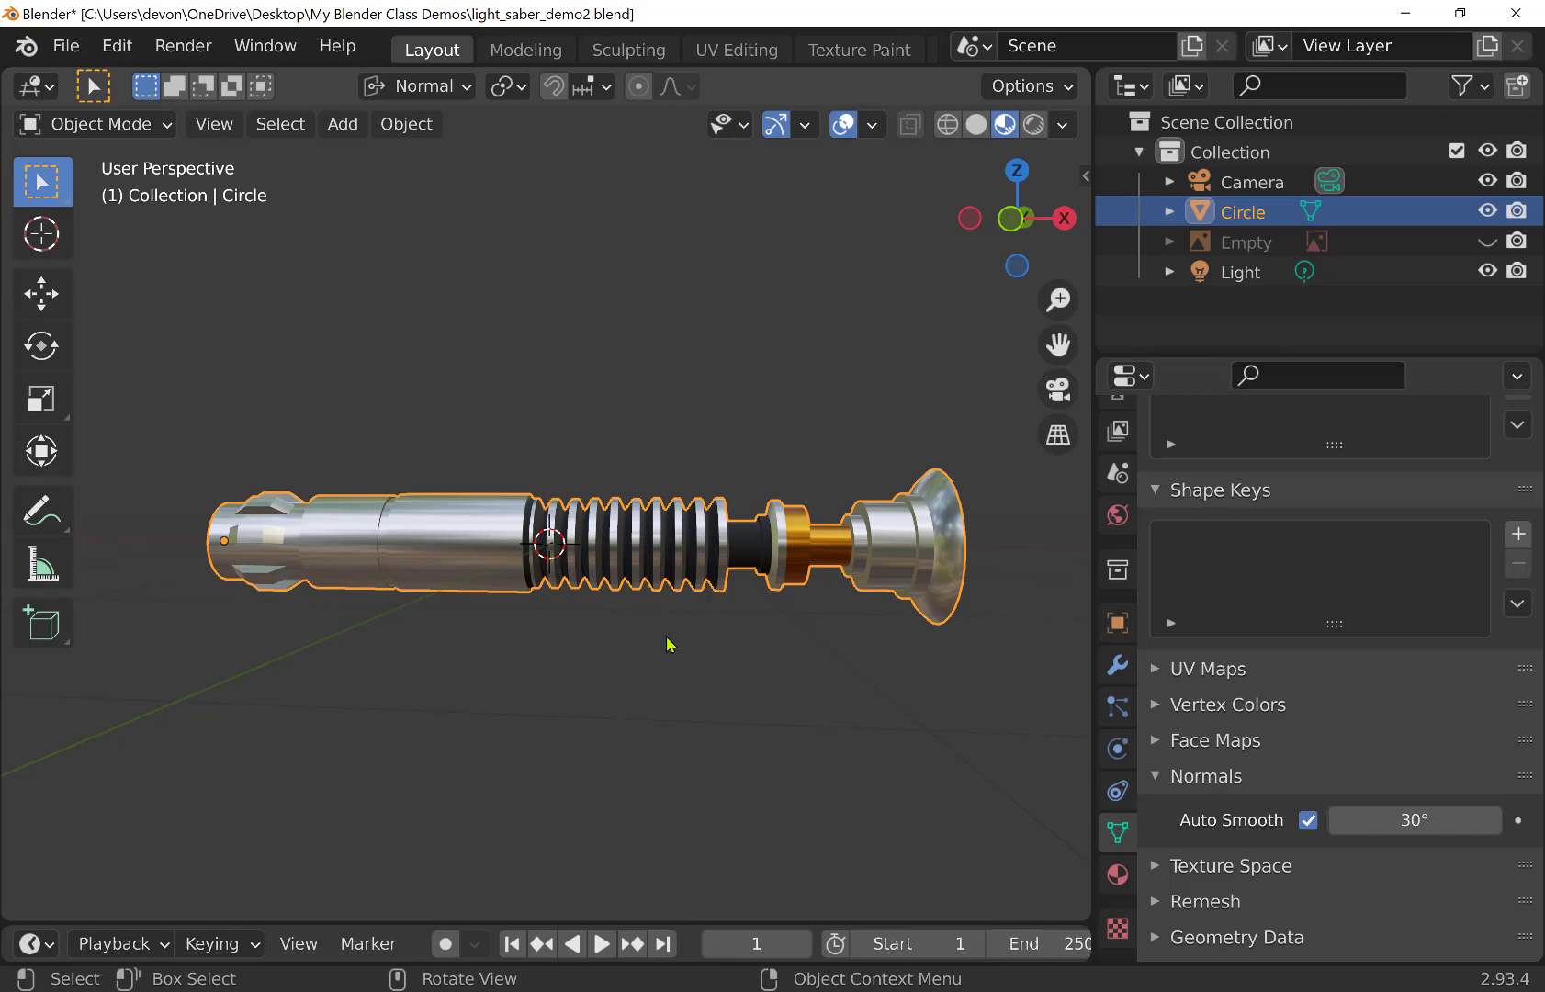
Add a plane mesh at the 3D cursor
key("shift+a")
mouse_move(597, 406)
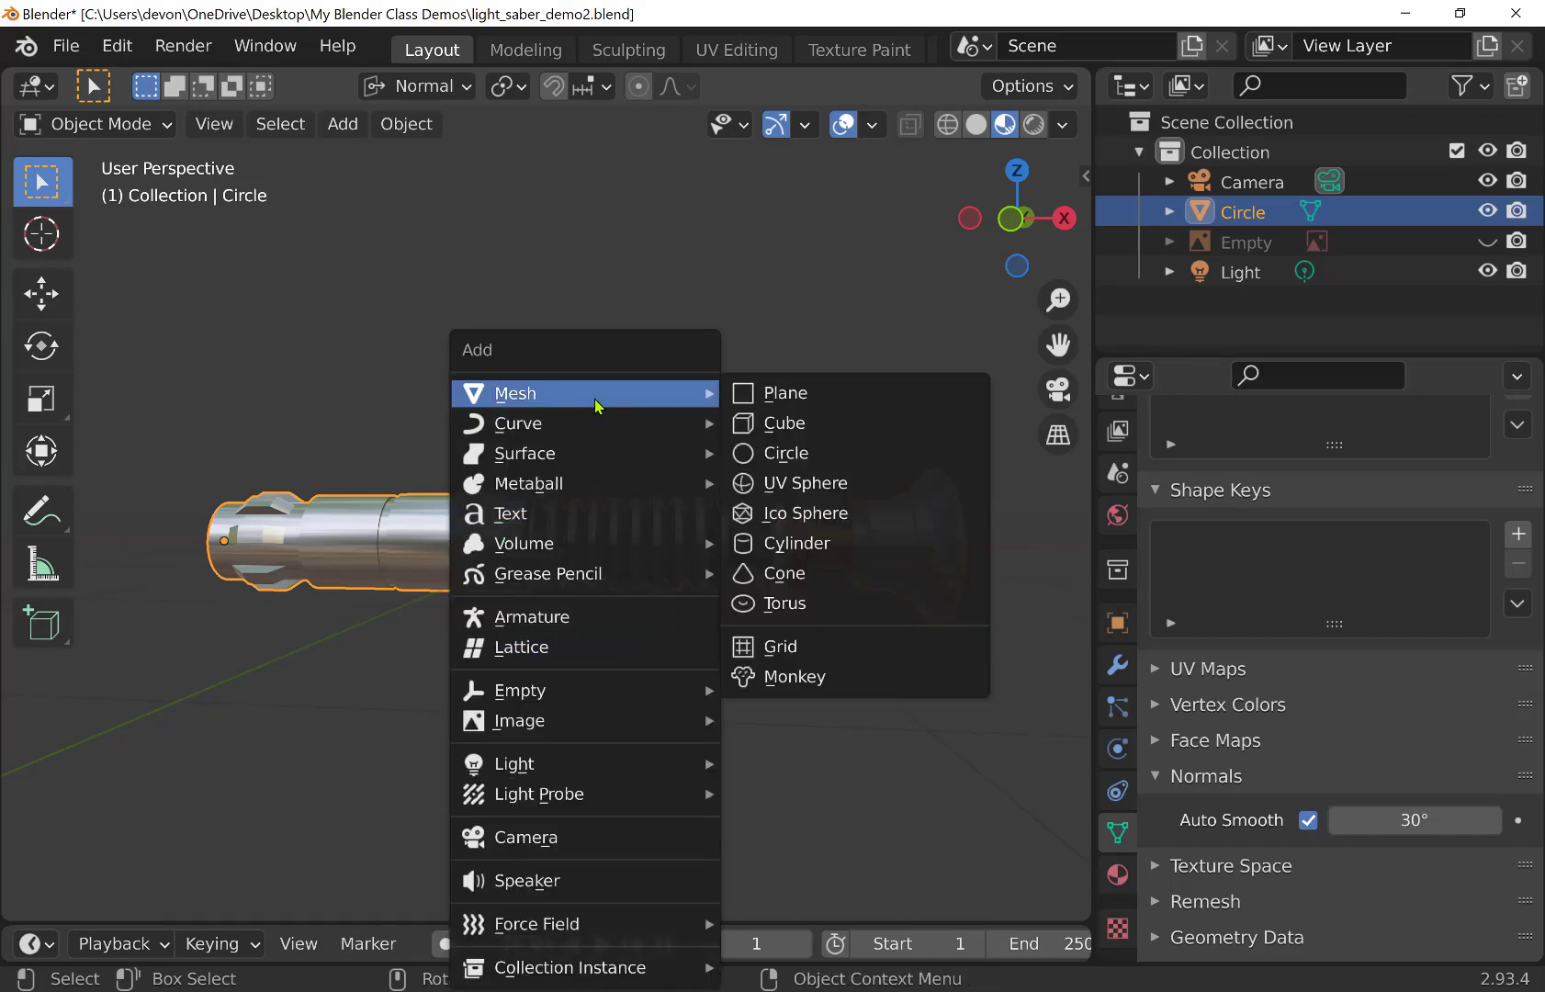
left_click(781, 393)
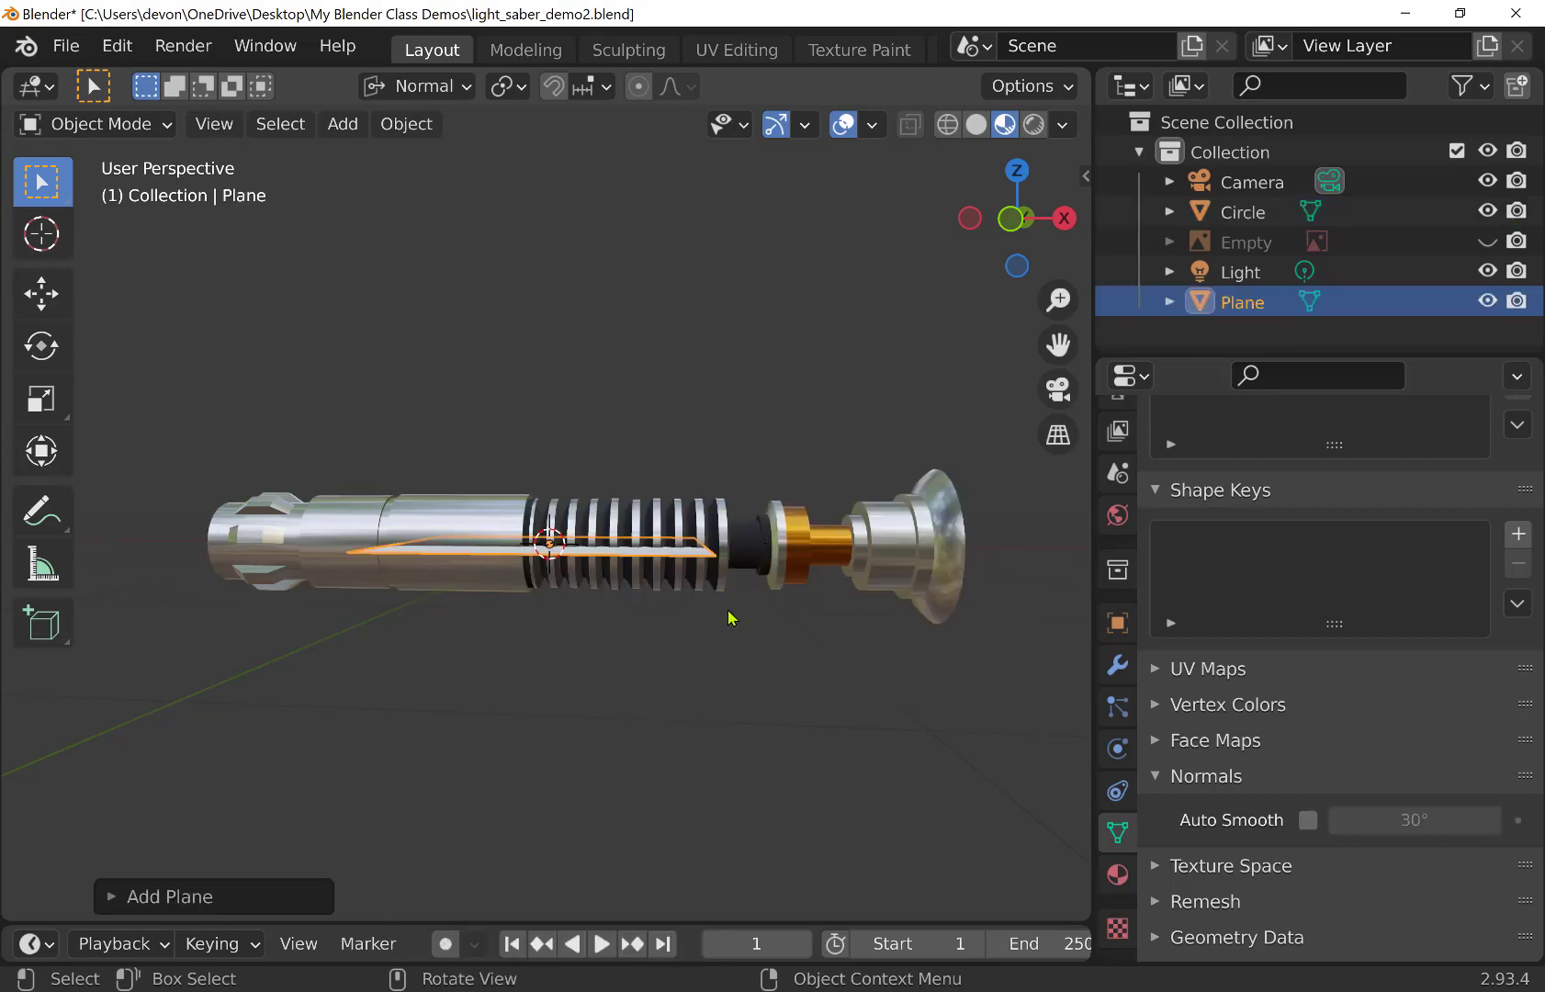
key("r")
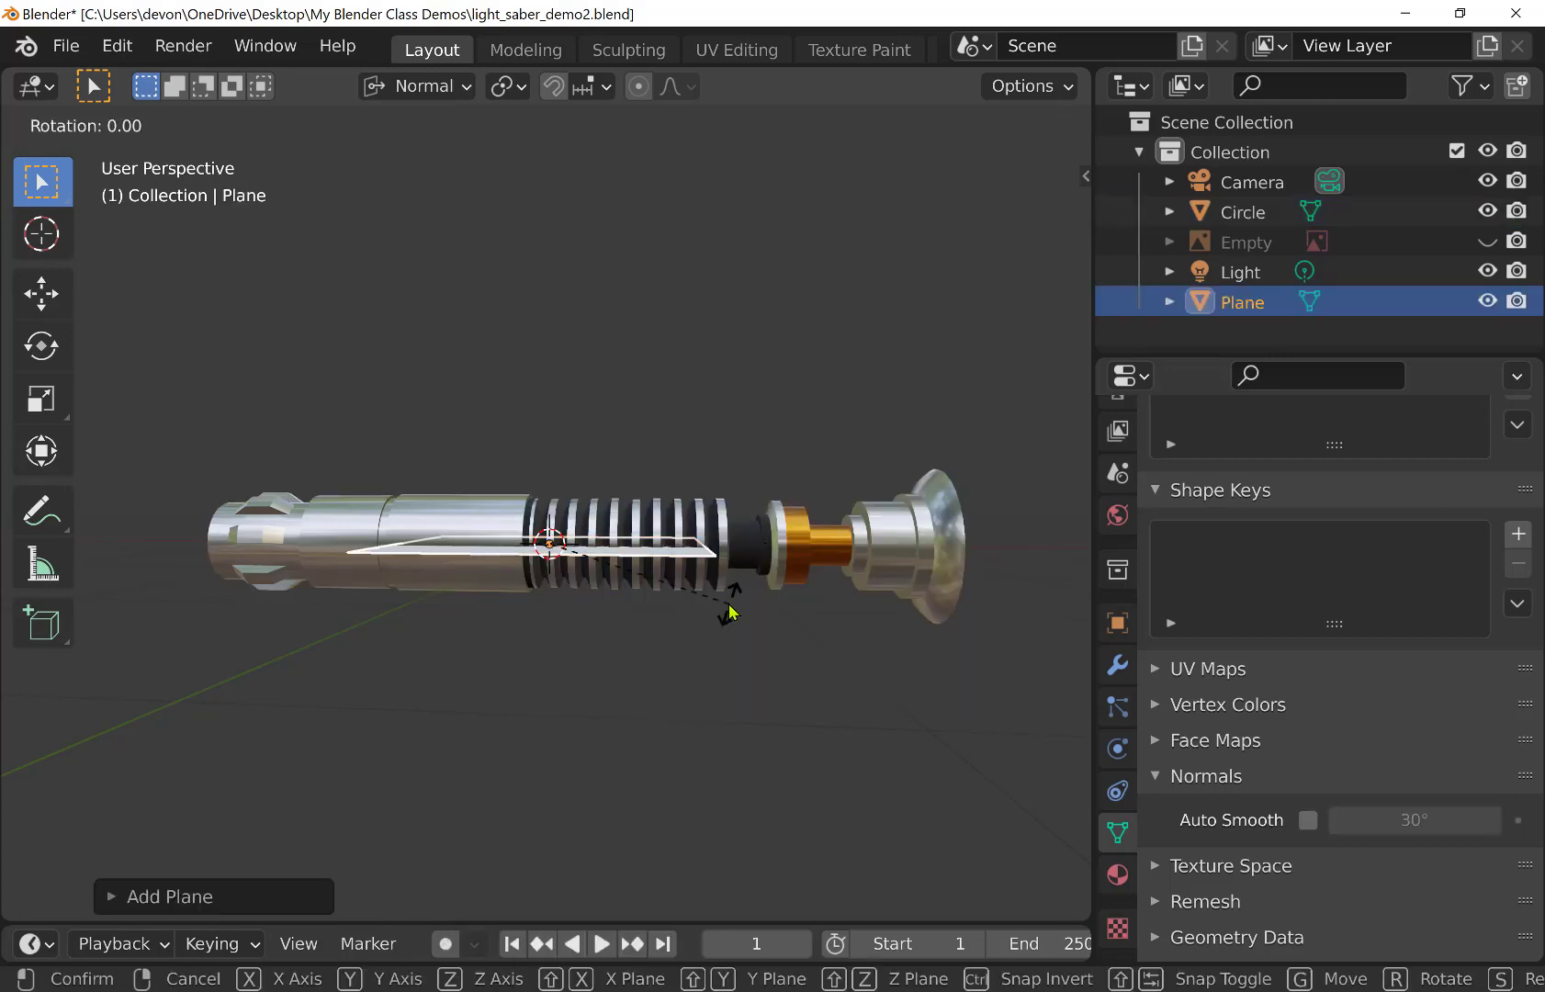
key("y")
key("r")
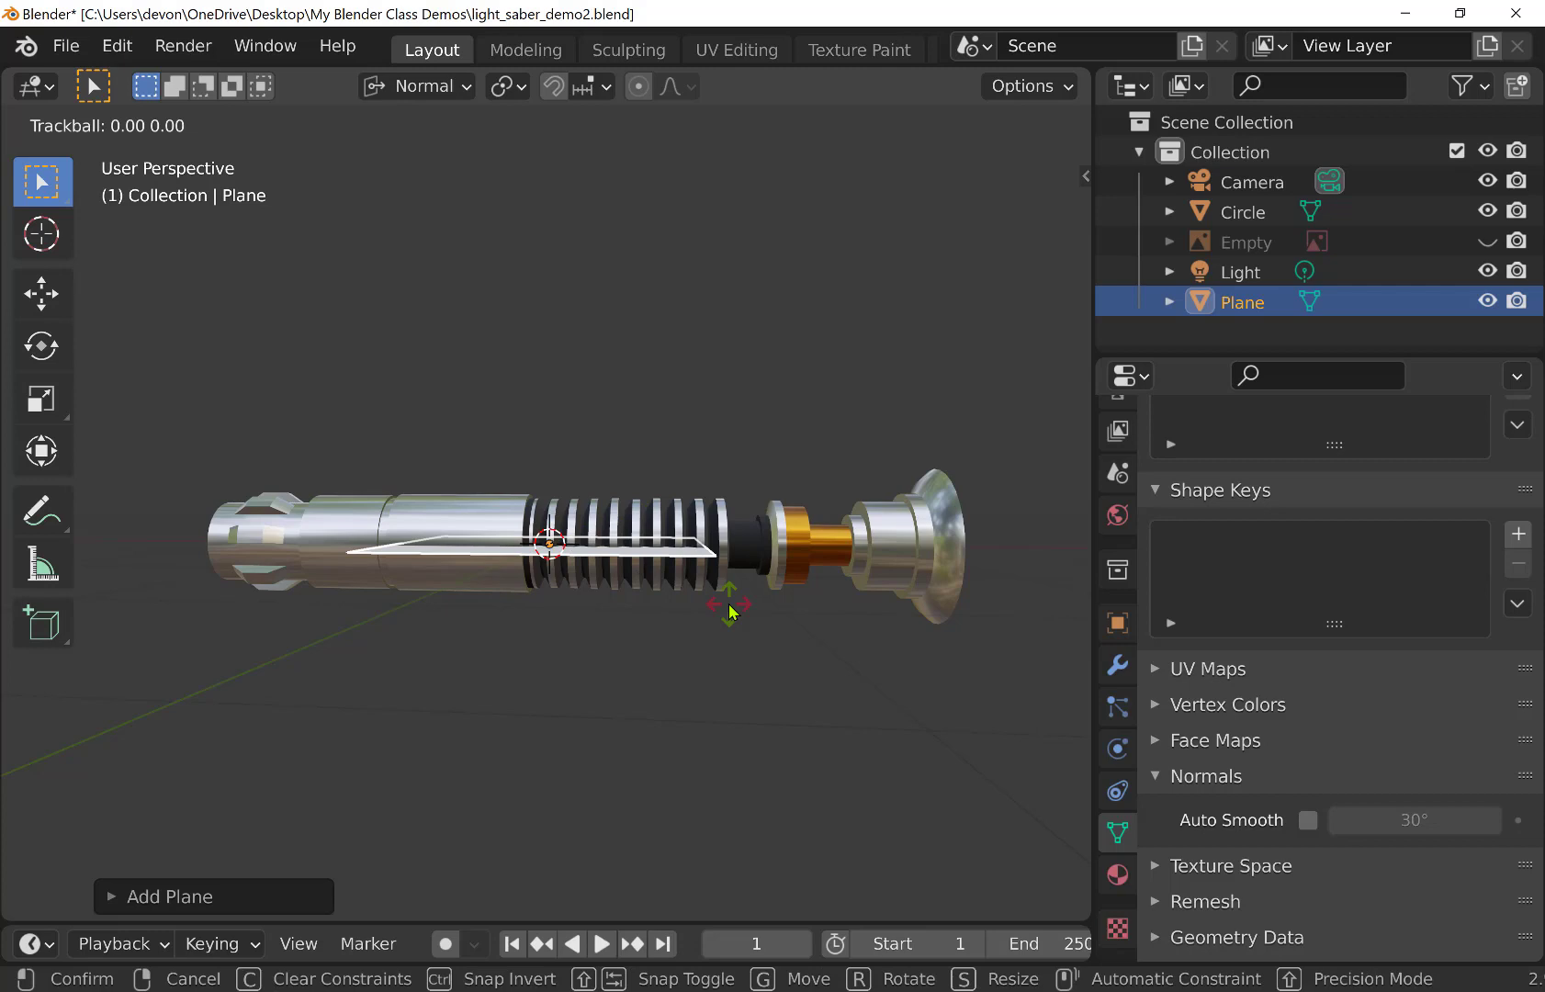
type("90")
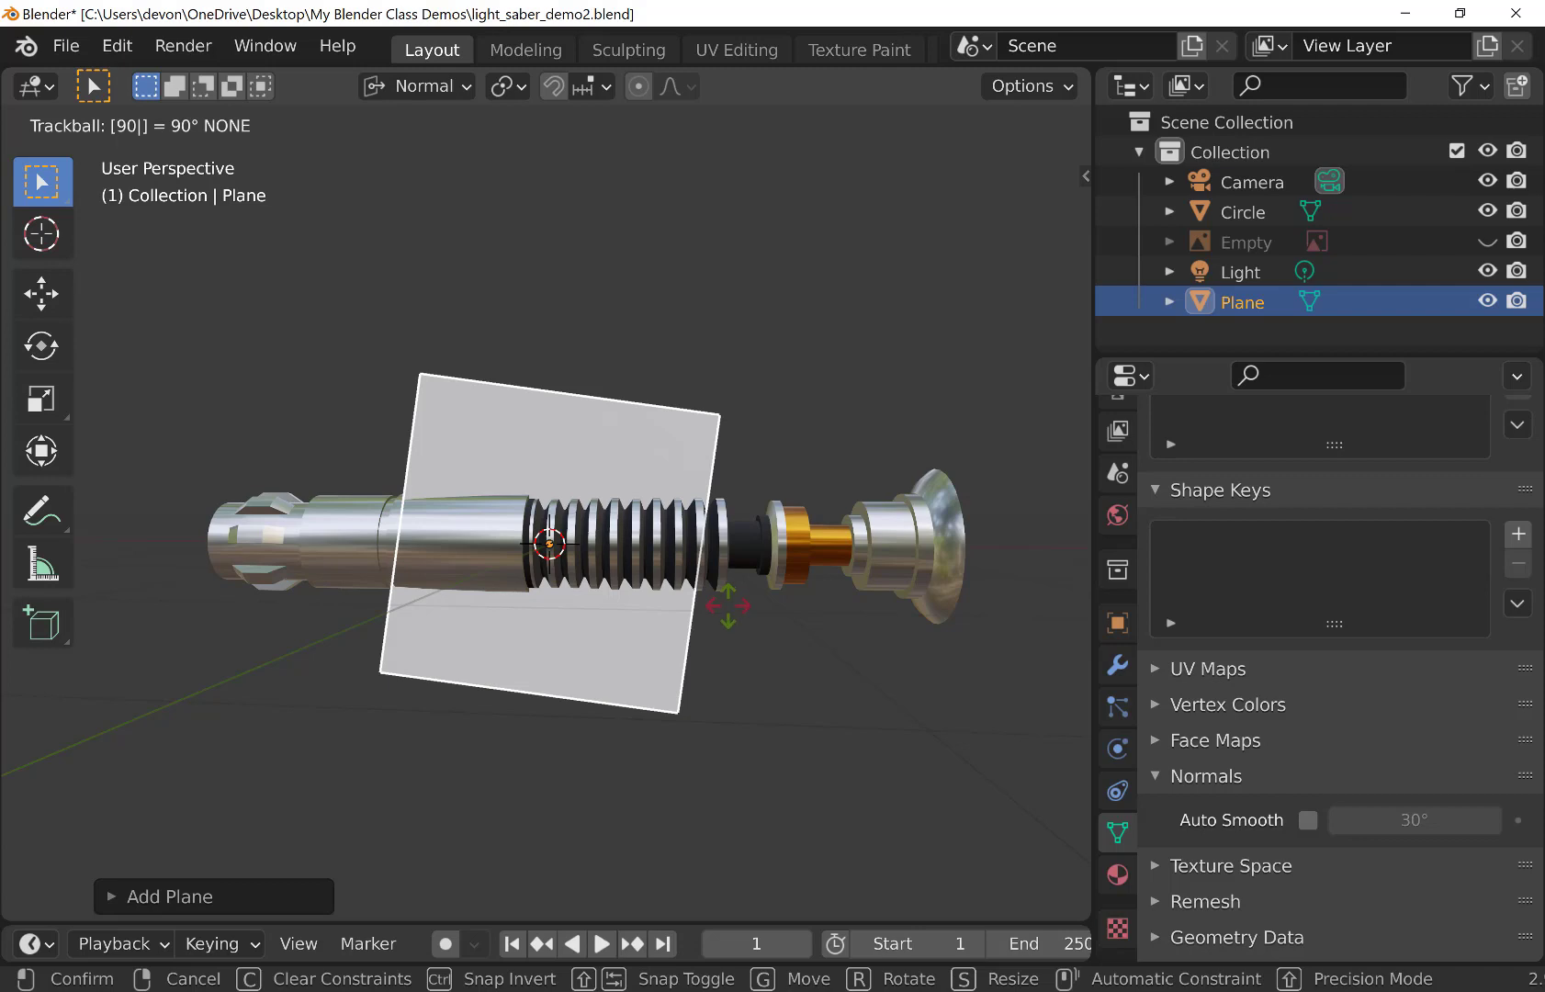
key("Escape")
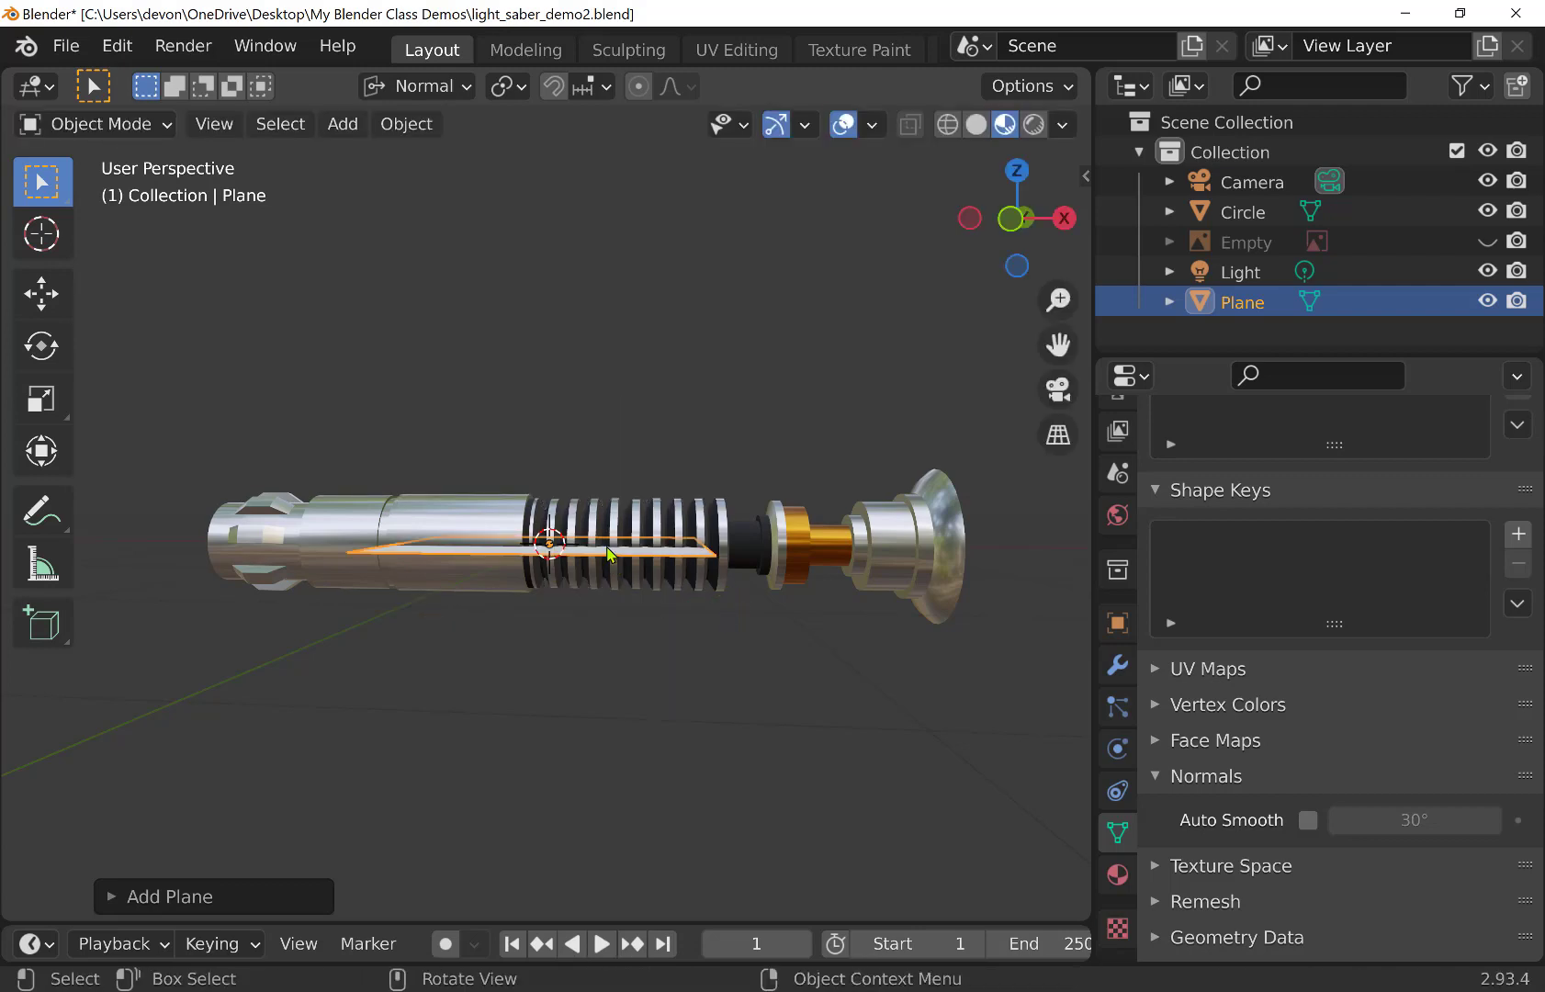
key("alt+r")
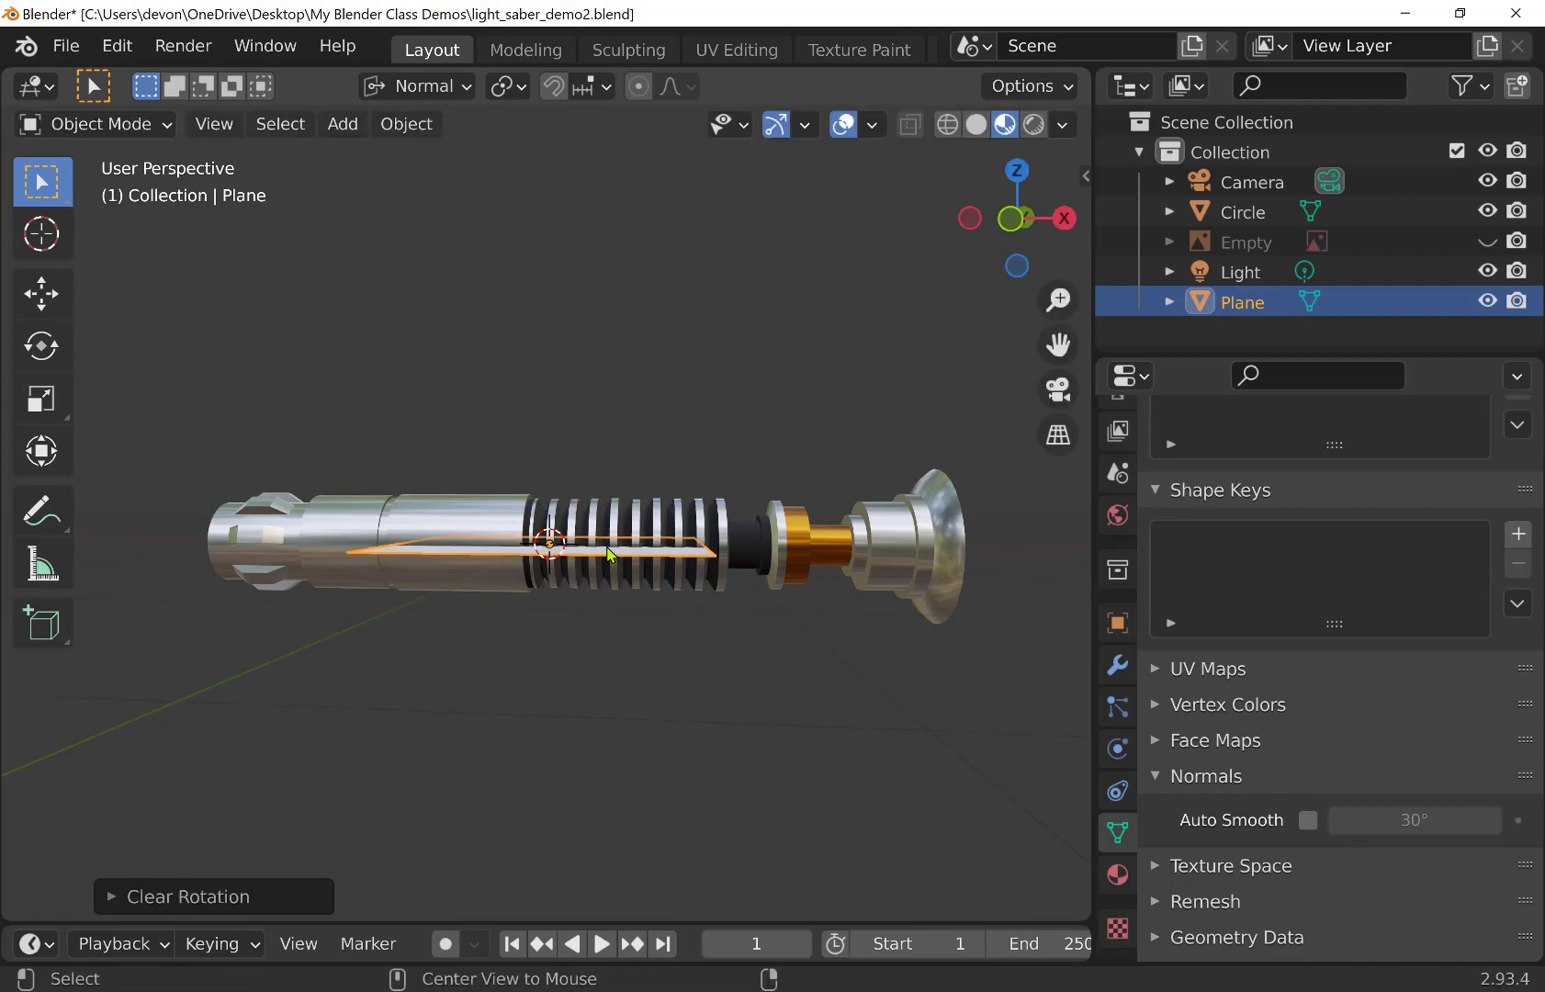
Rotate the plane 90° about the X axis so it stands upright and scale it by a factor of 20
type("r")
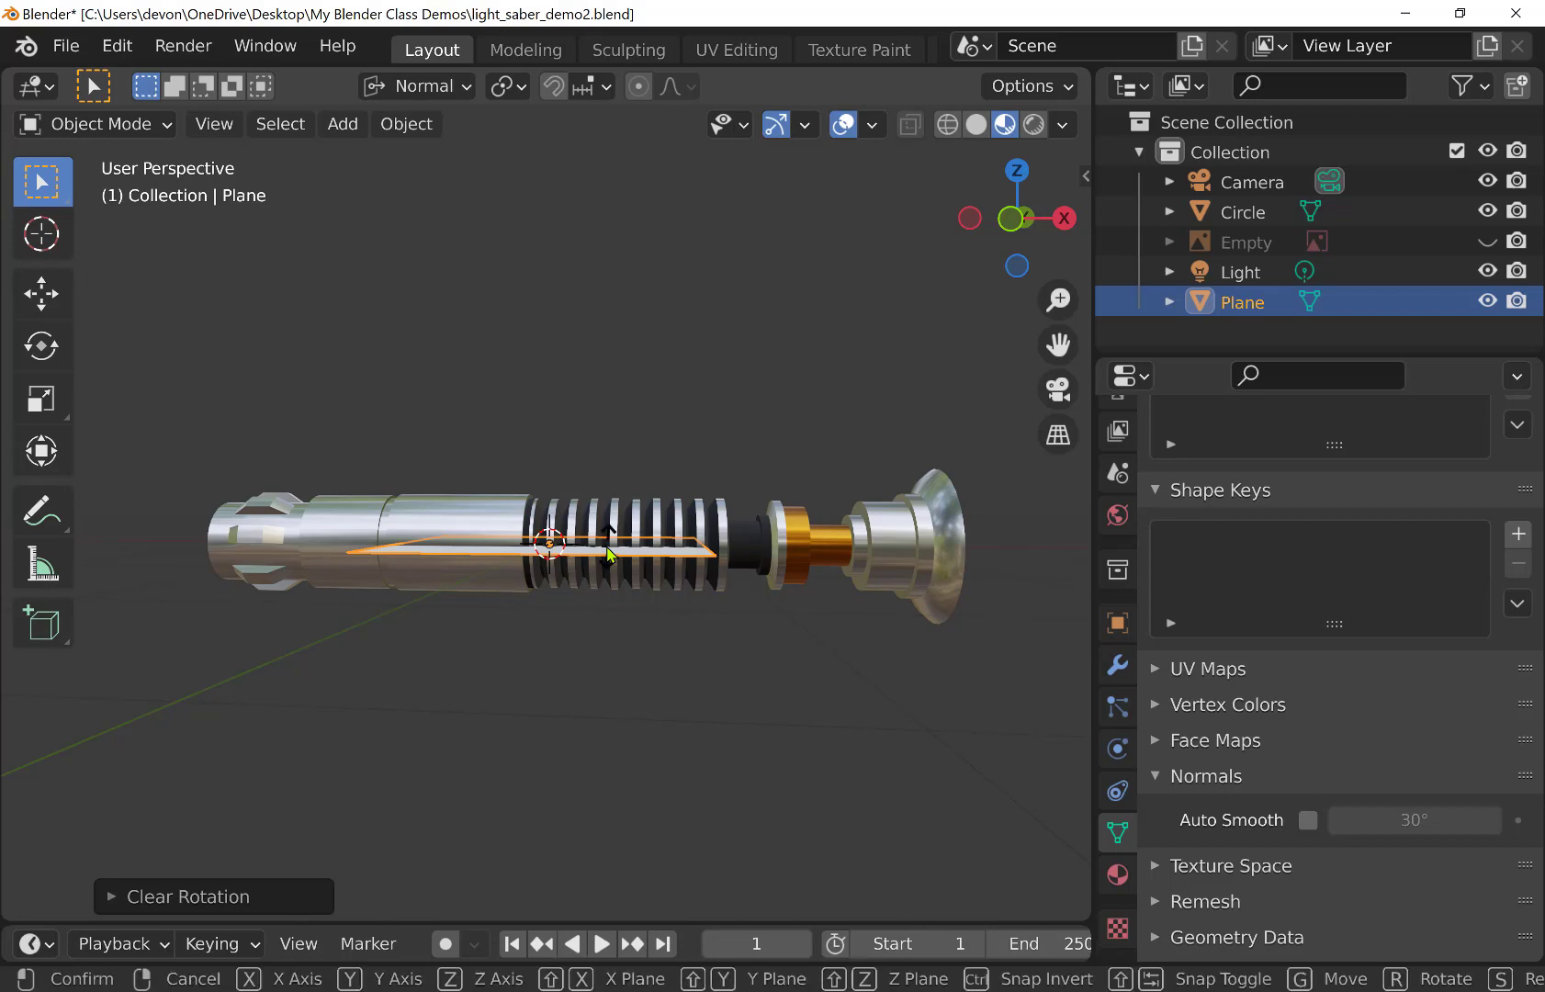
type("x90")
key("Return")
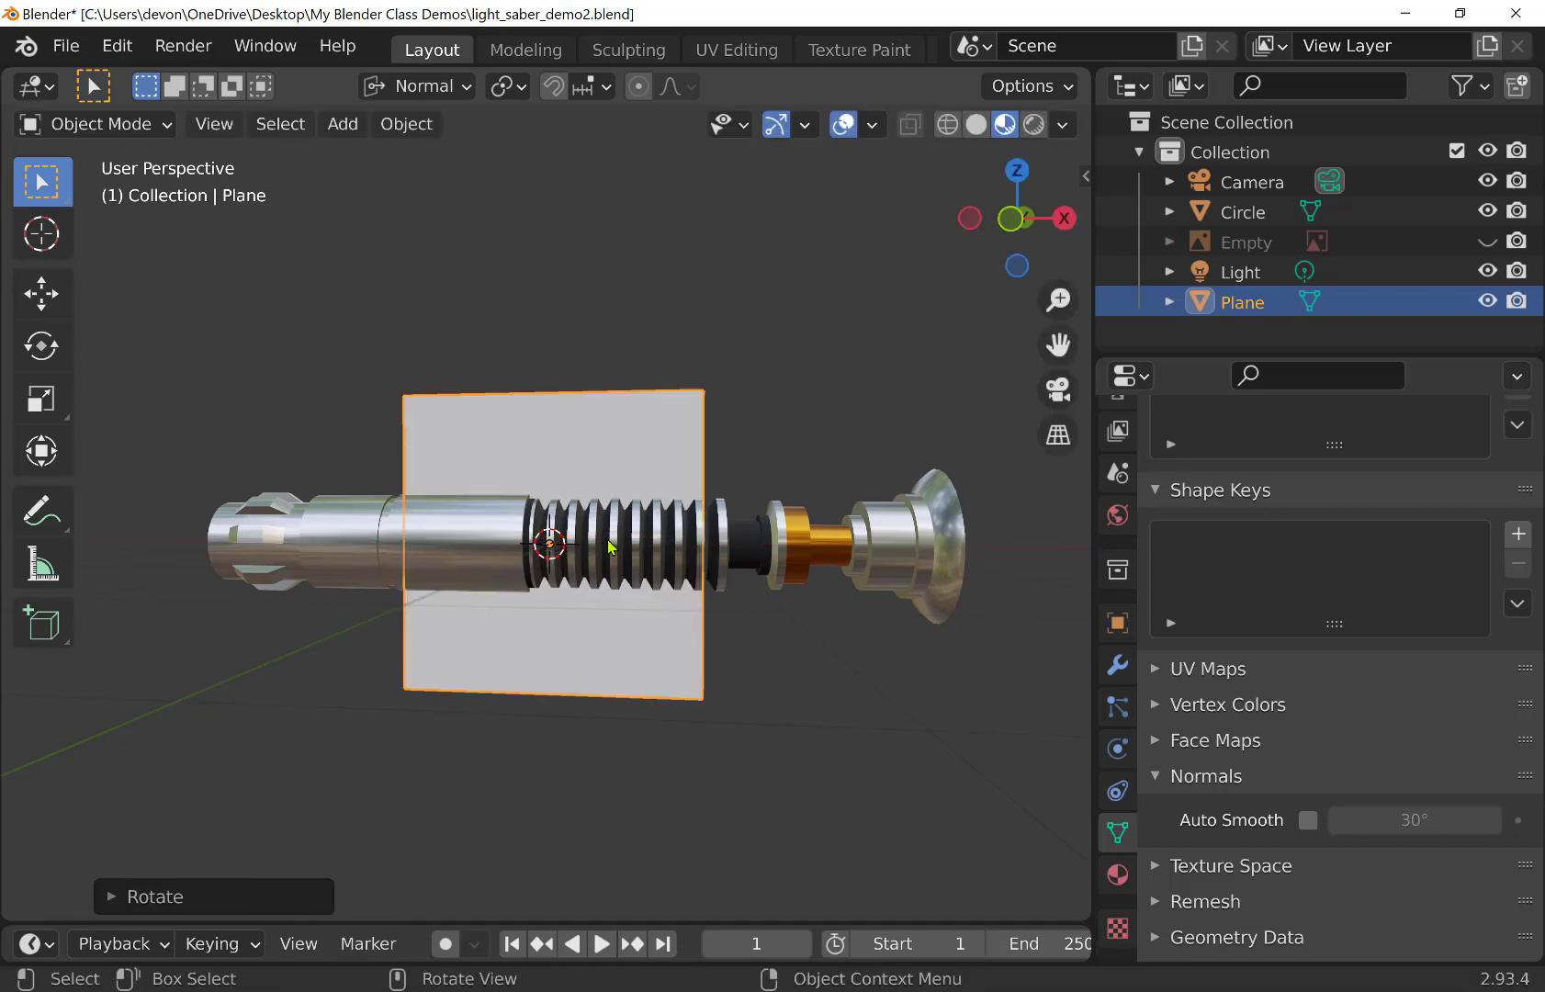
type("s20")
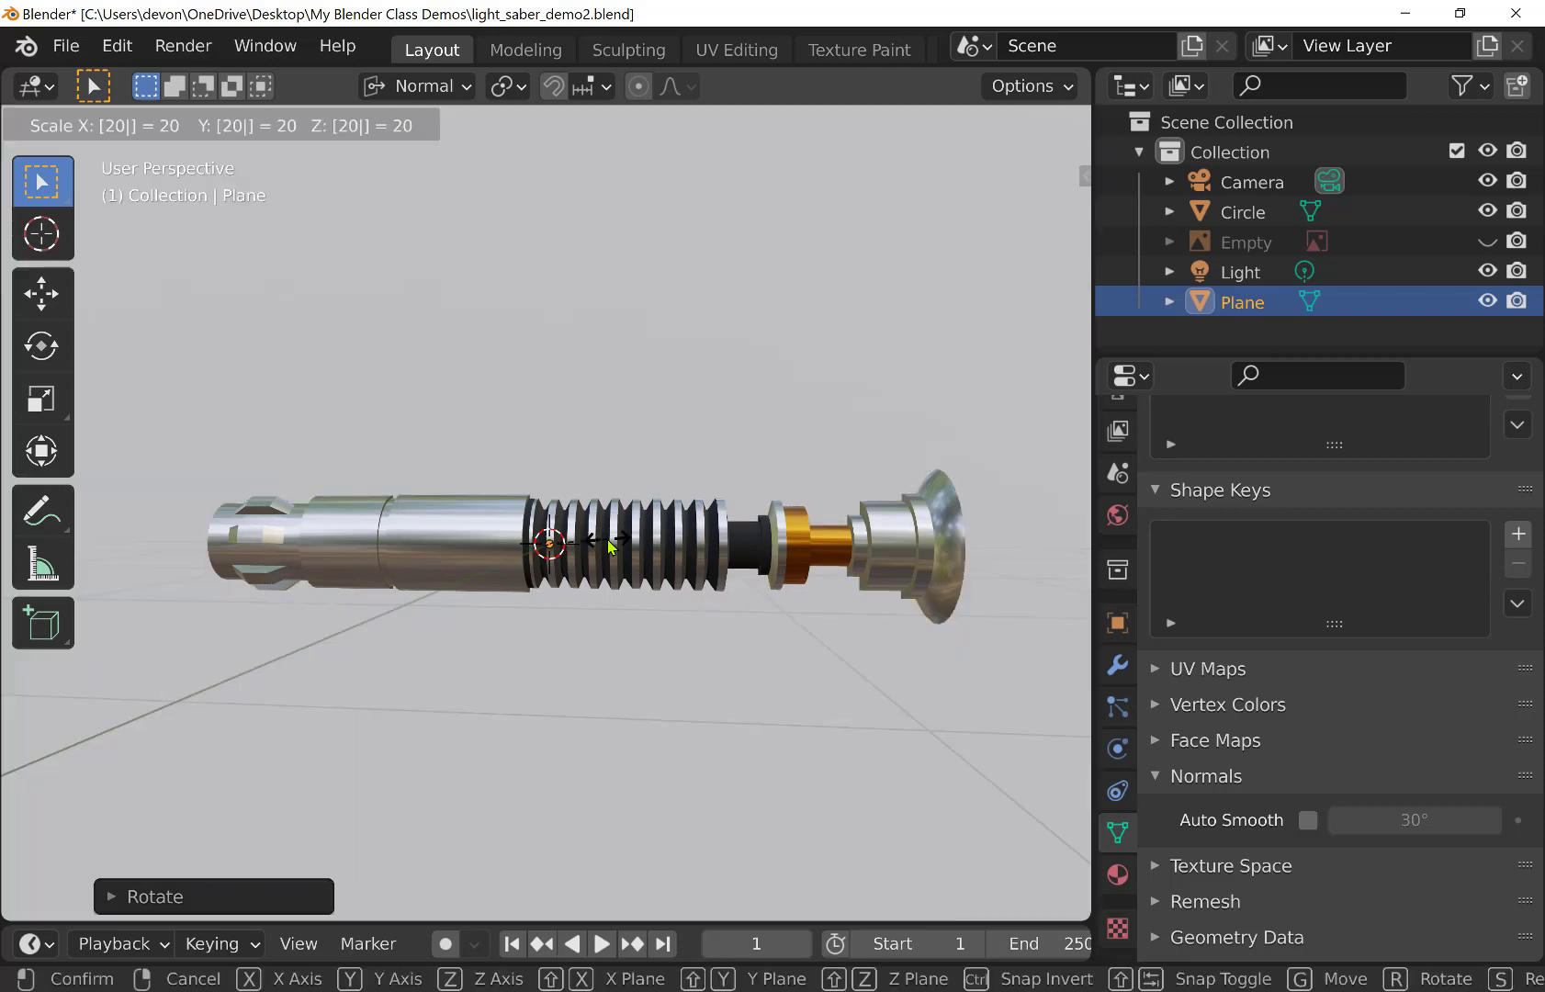
key("Return")
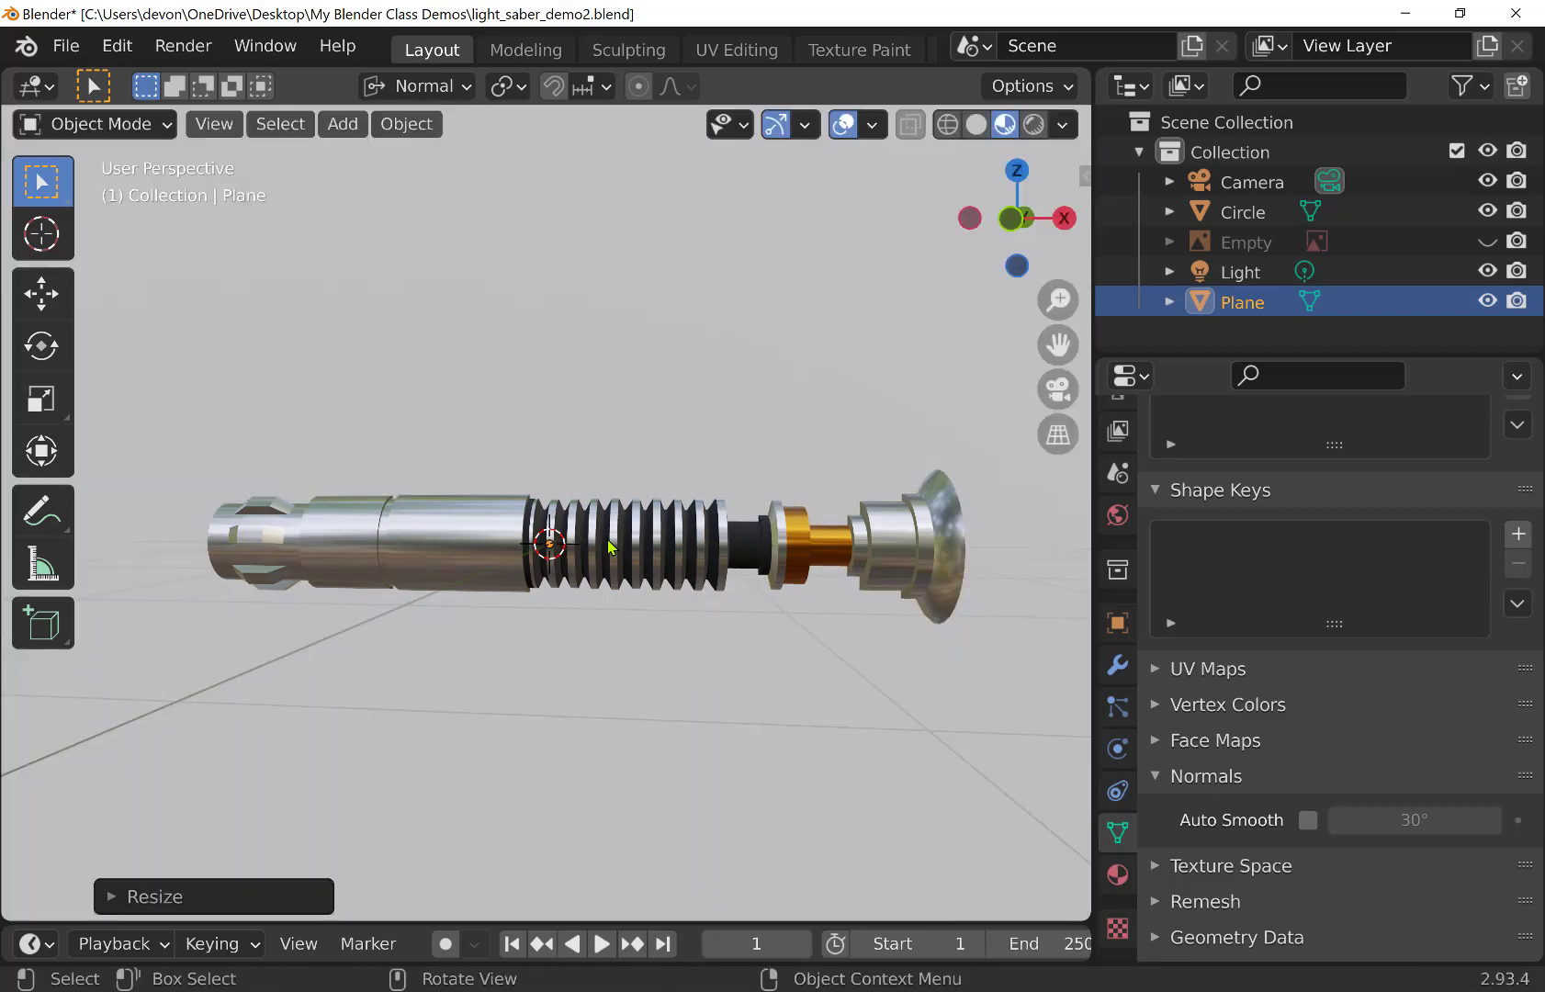
Try to move the large plane away from the hilt along the normal Y axis
middle_click_drag(662, 549, 405, 570)
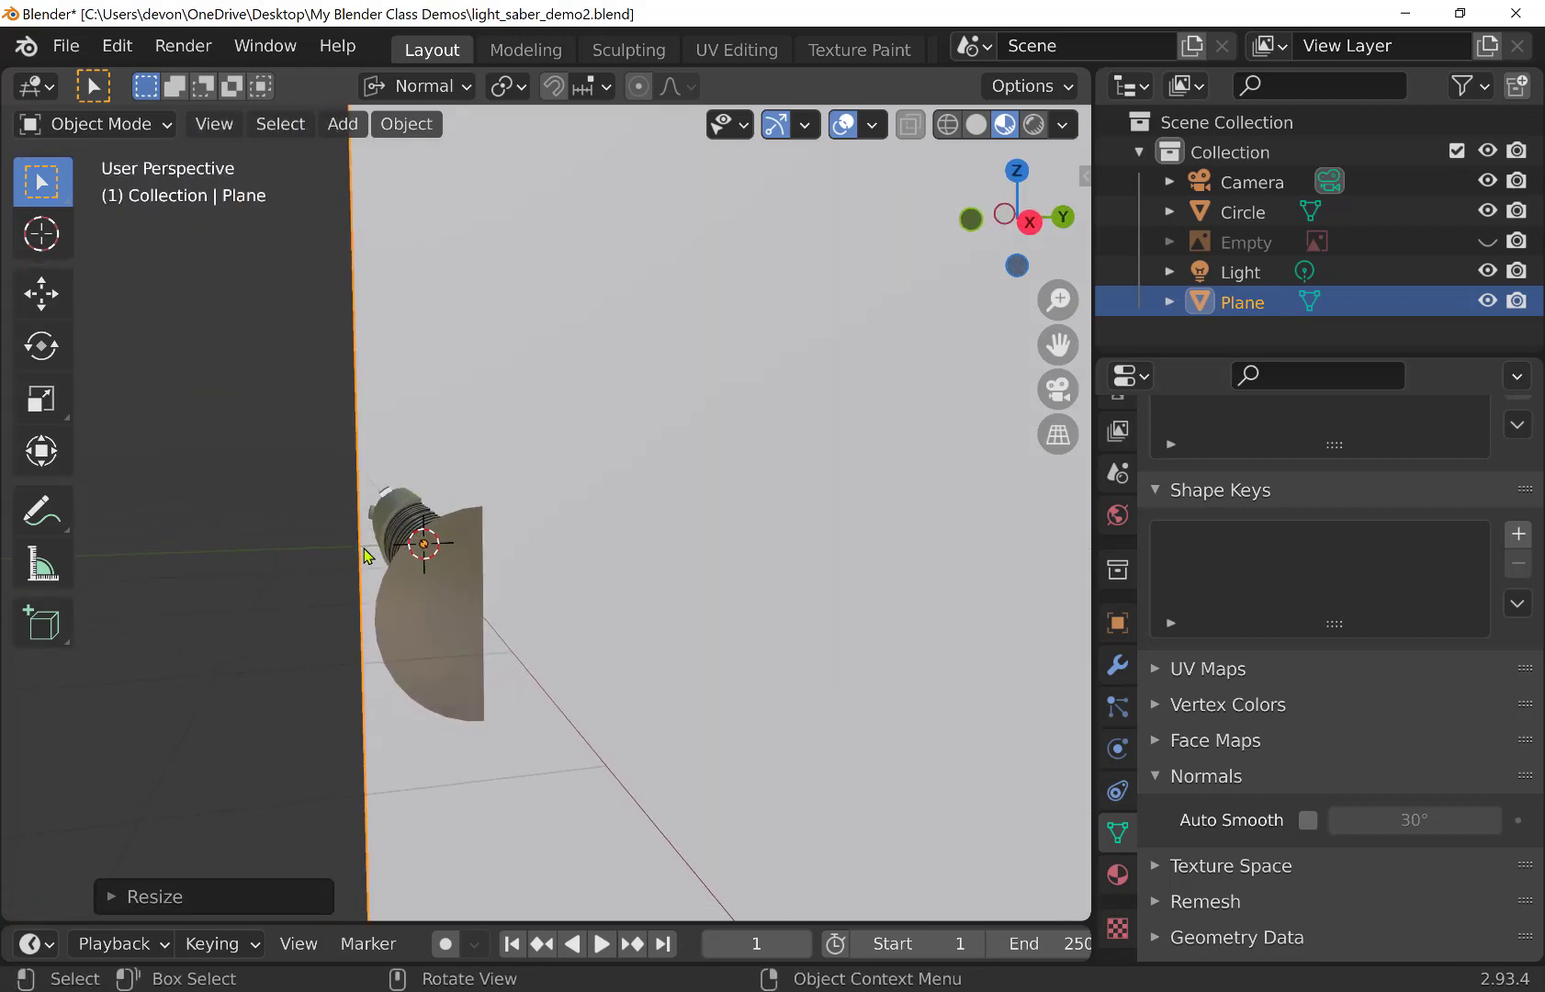
key("g")
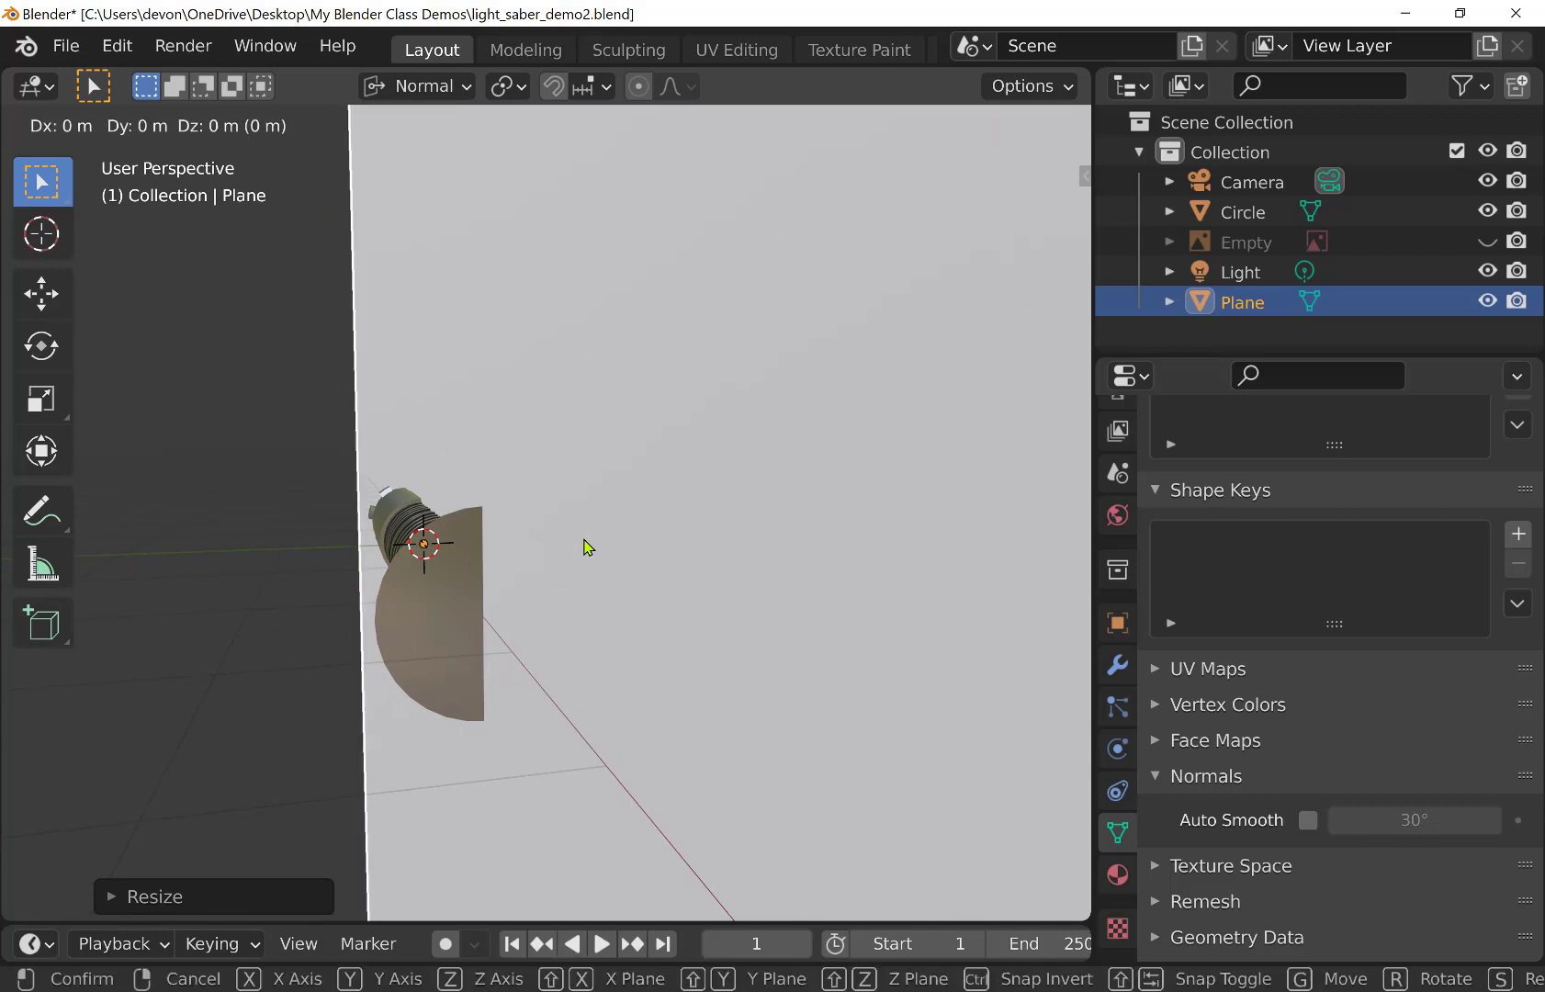
key("y")
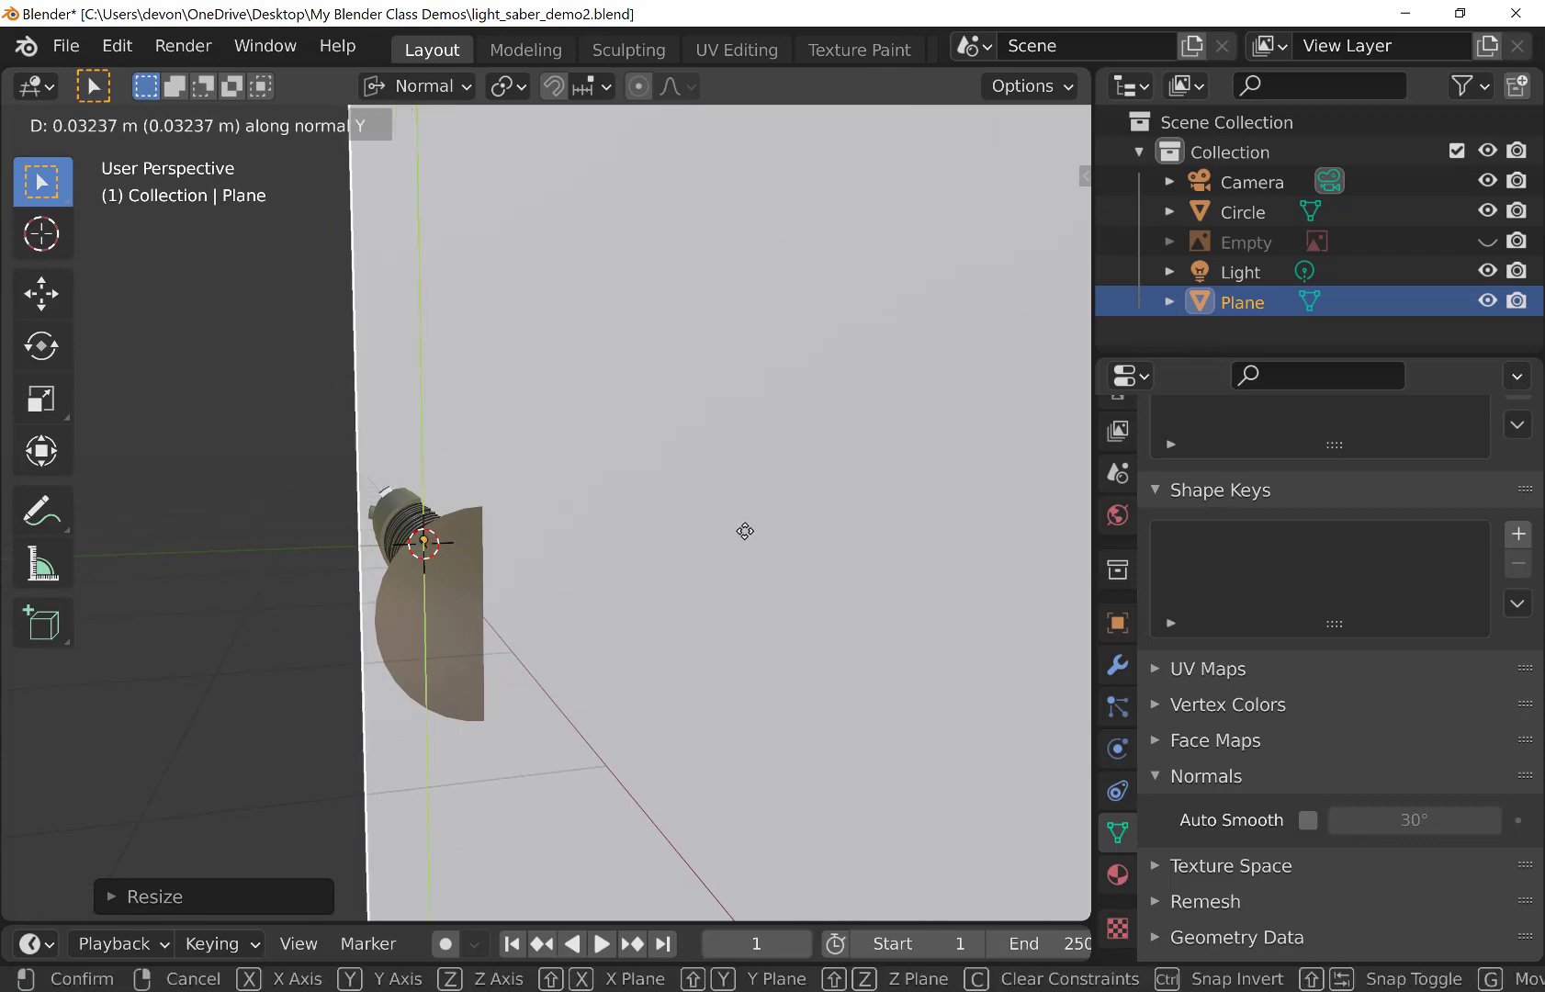
left_click(745, 527)
key("g")
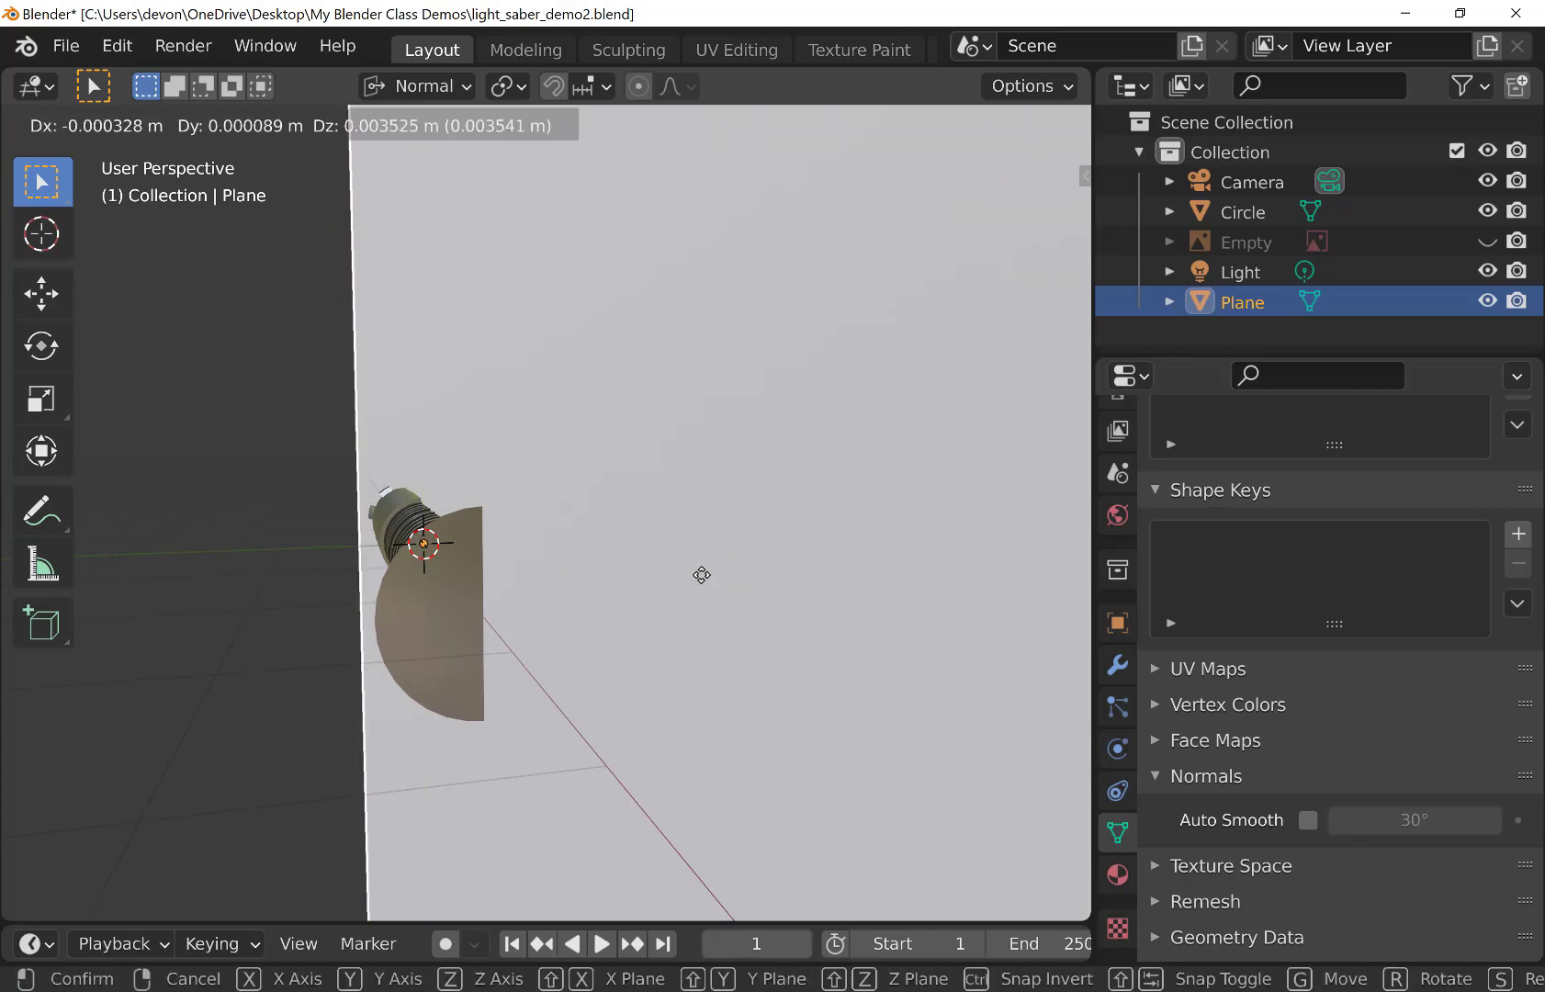
key("y")
left_click(770, 563)
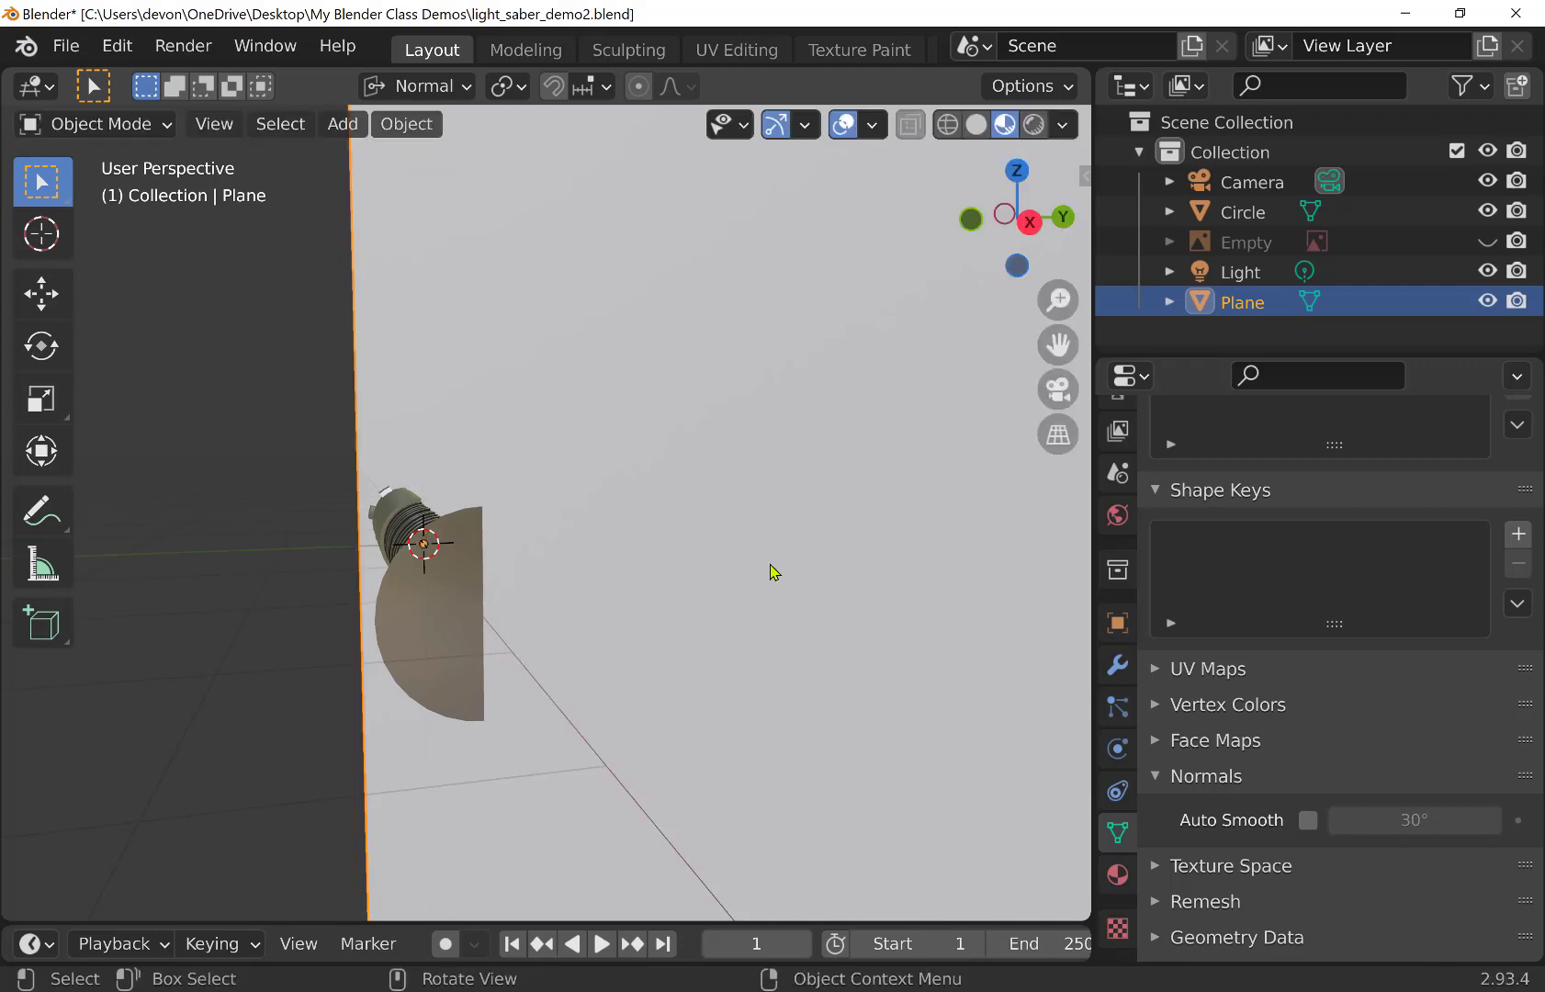
middle_click_drag(535, 586, 621, 546)
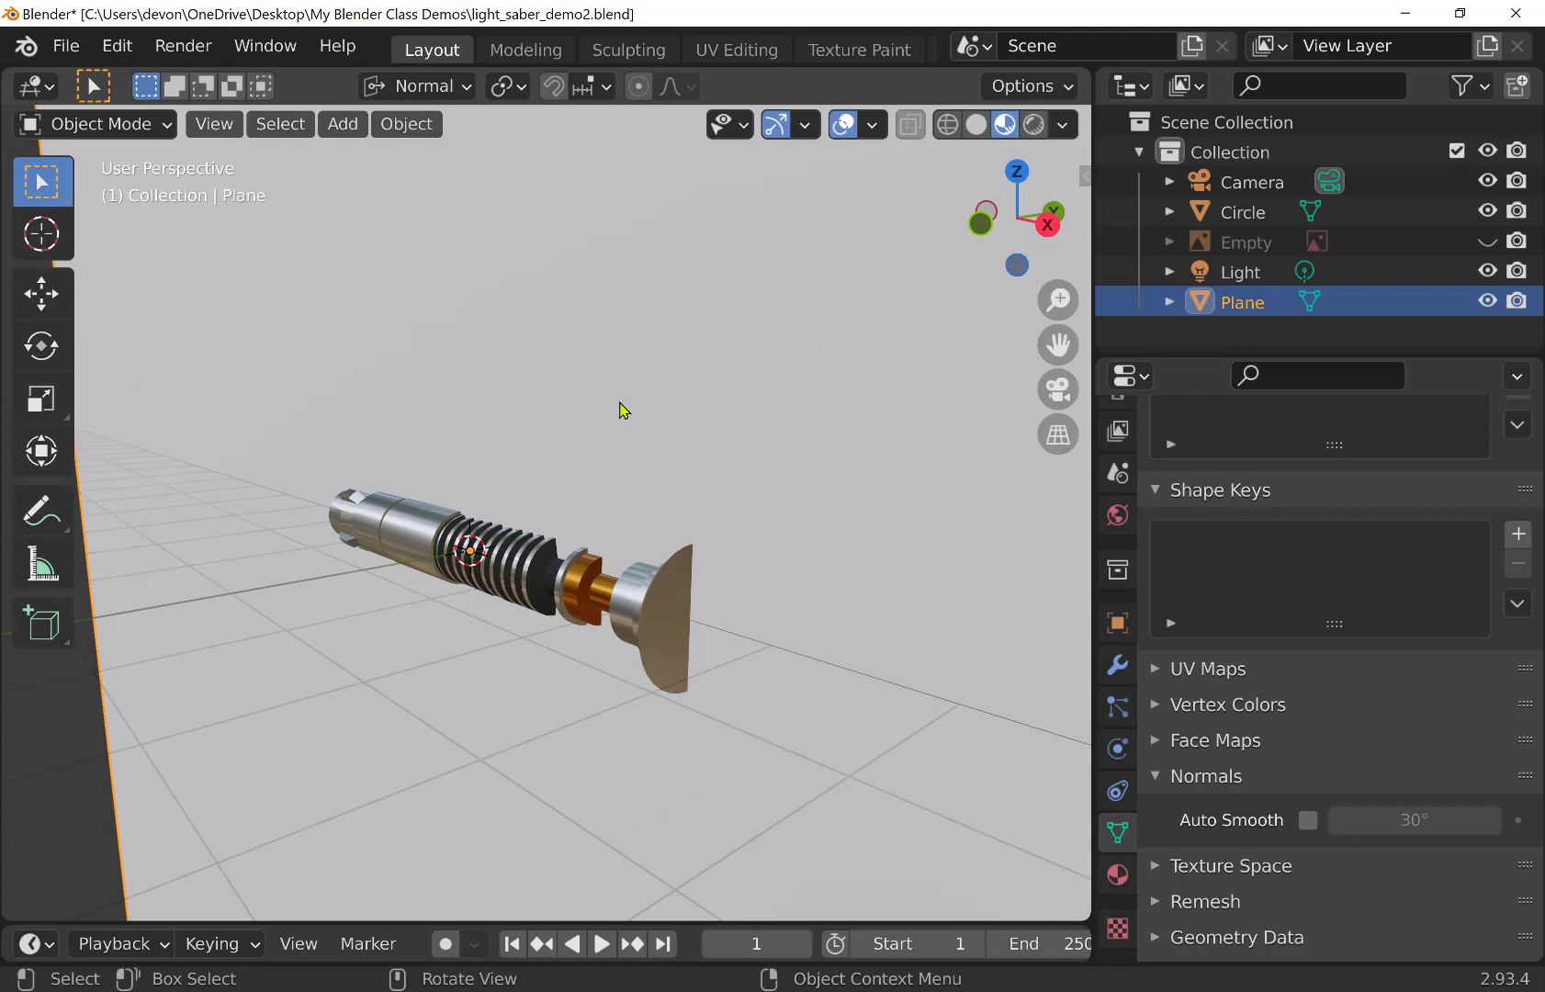
middle_click_drag(540, 450, 366, 534)
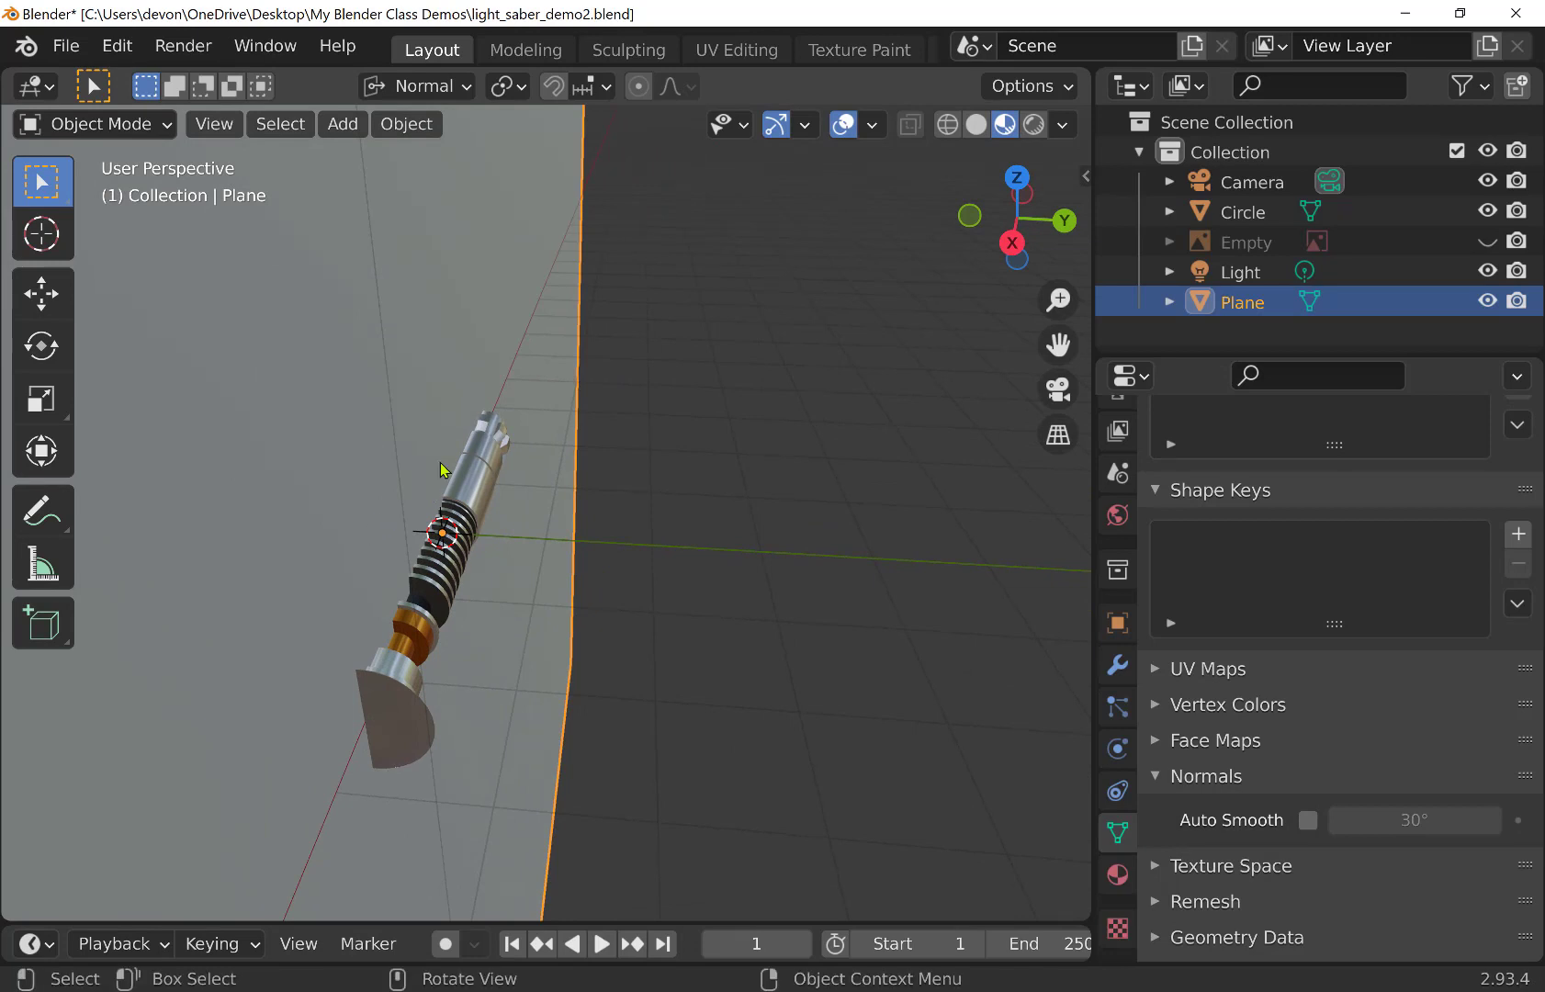
key("g")
key("y")
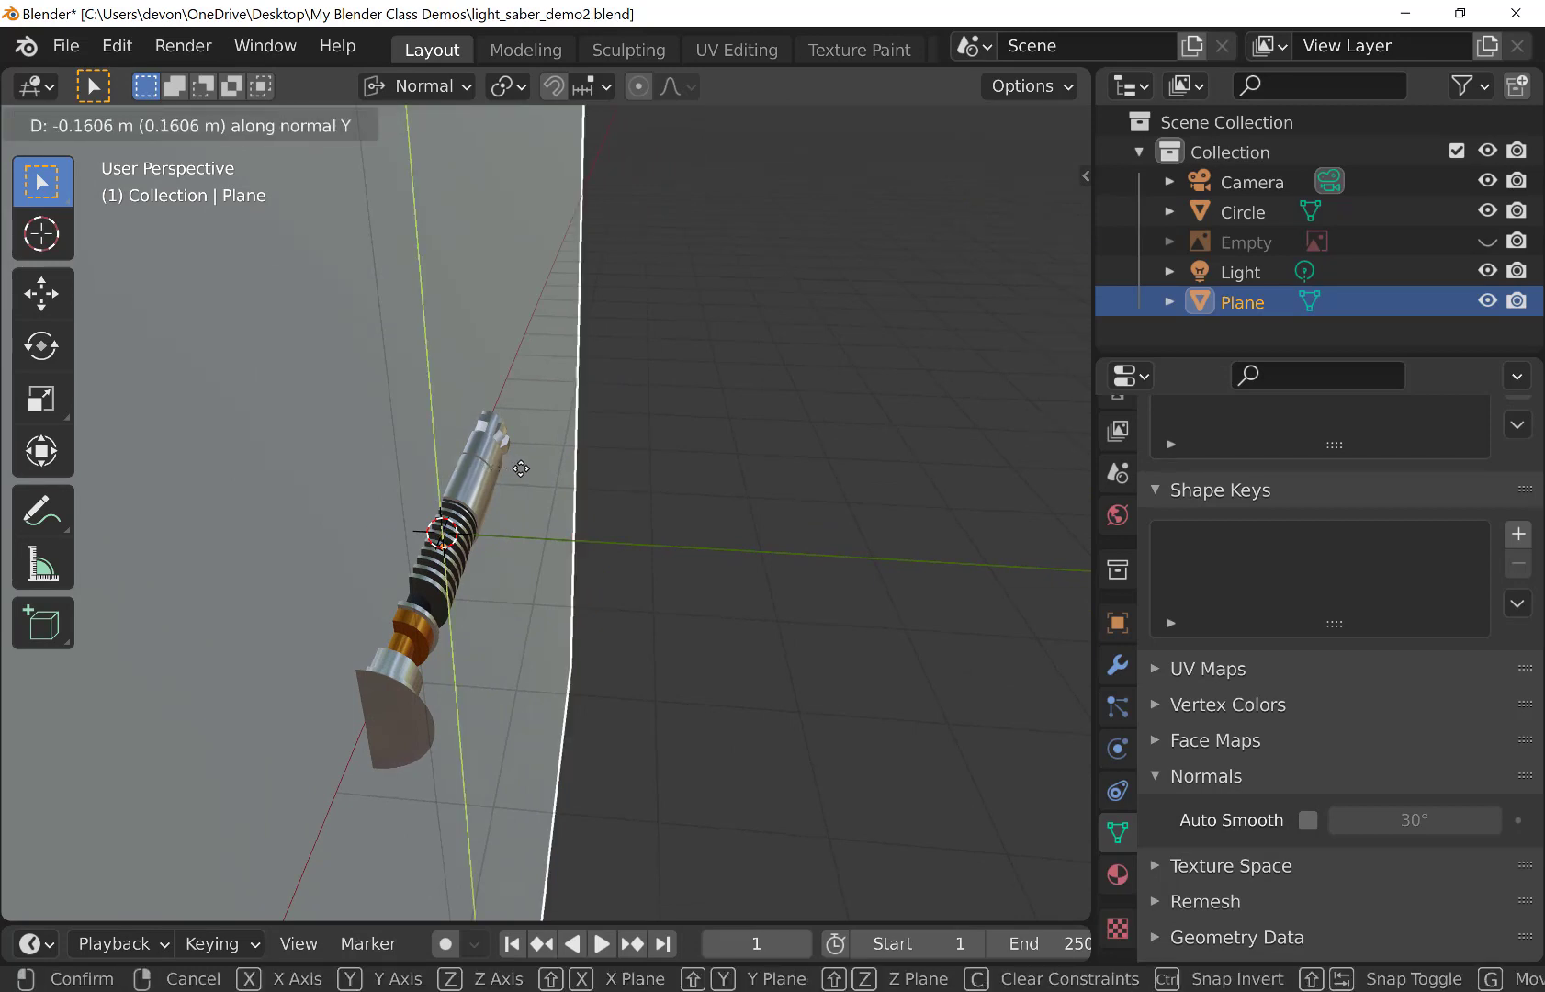
left_click(521, 469)
left_click(395, 447)
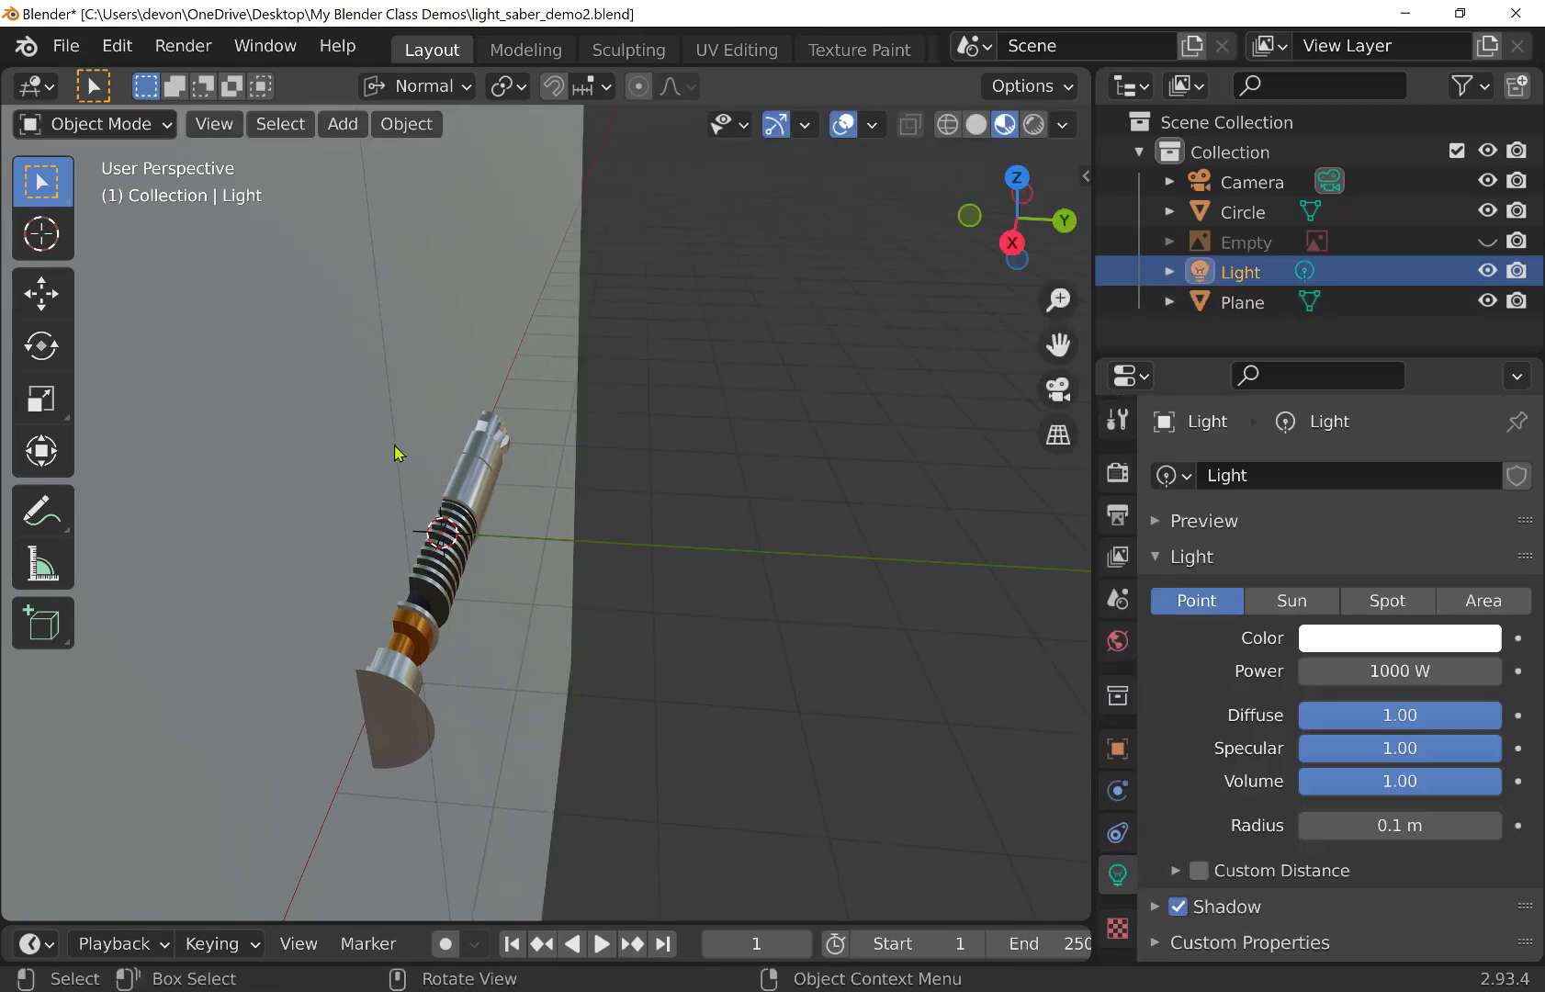
left_click(337, 416)
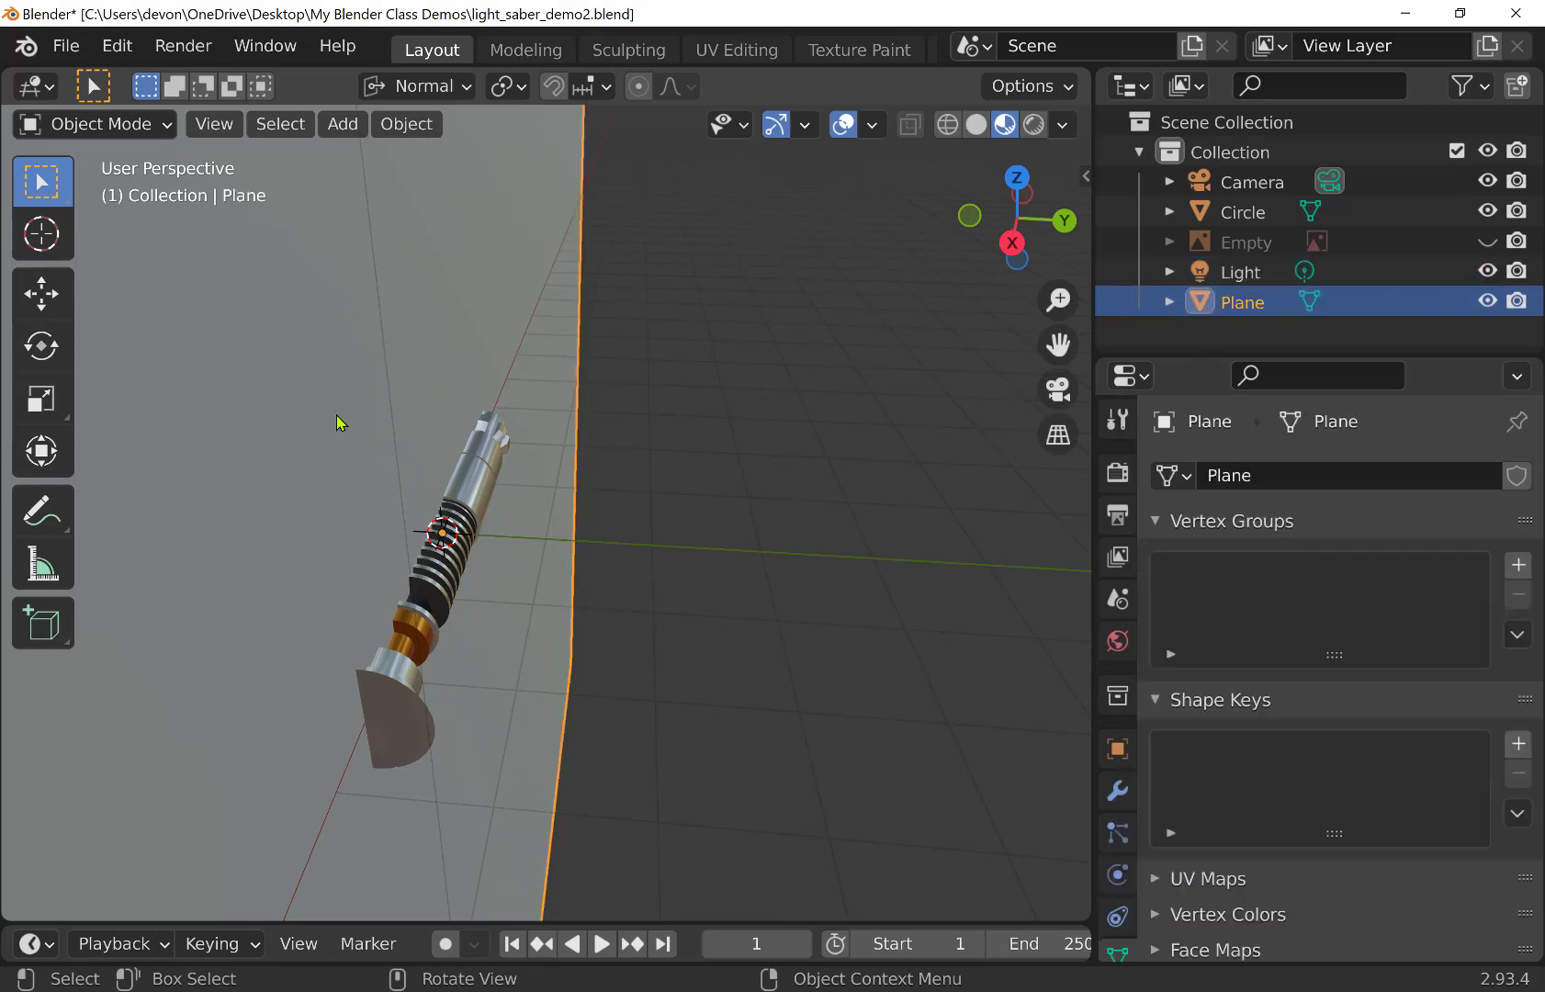
key("g")
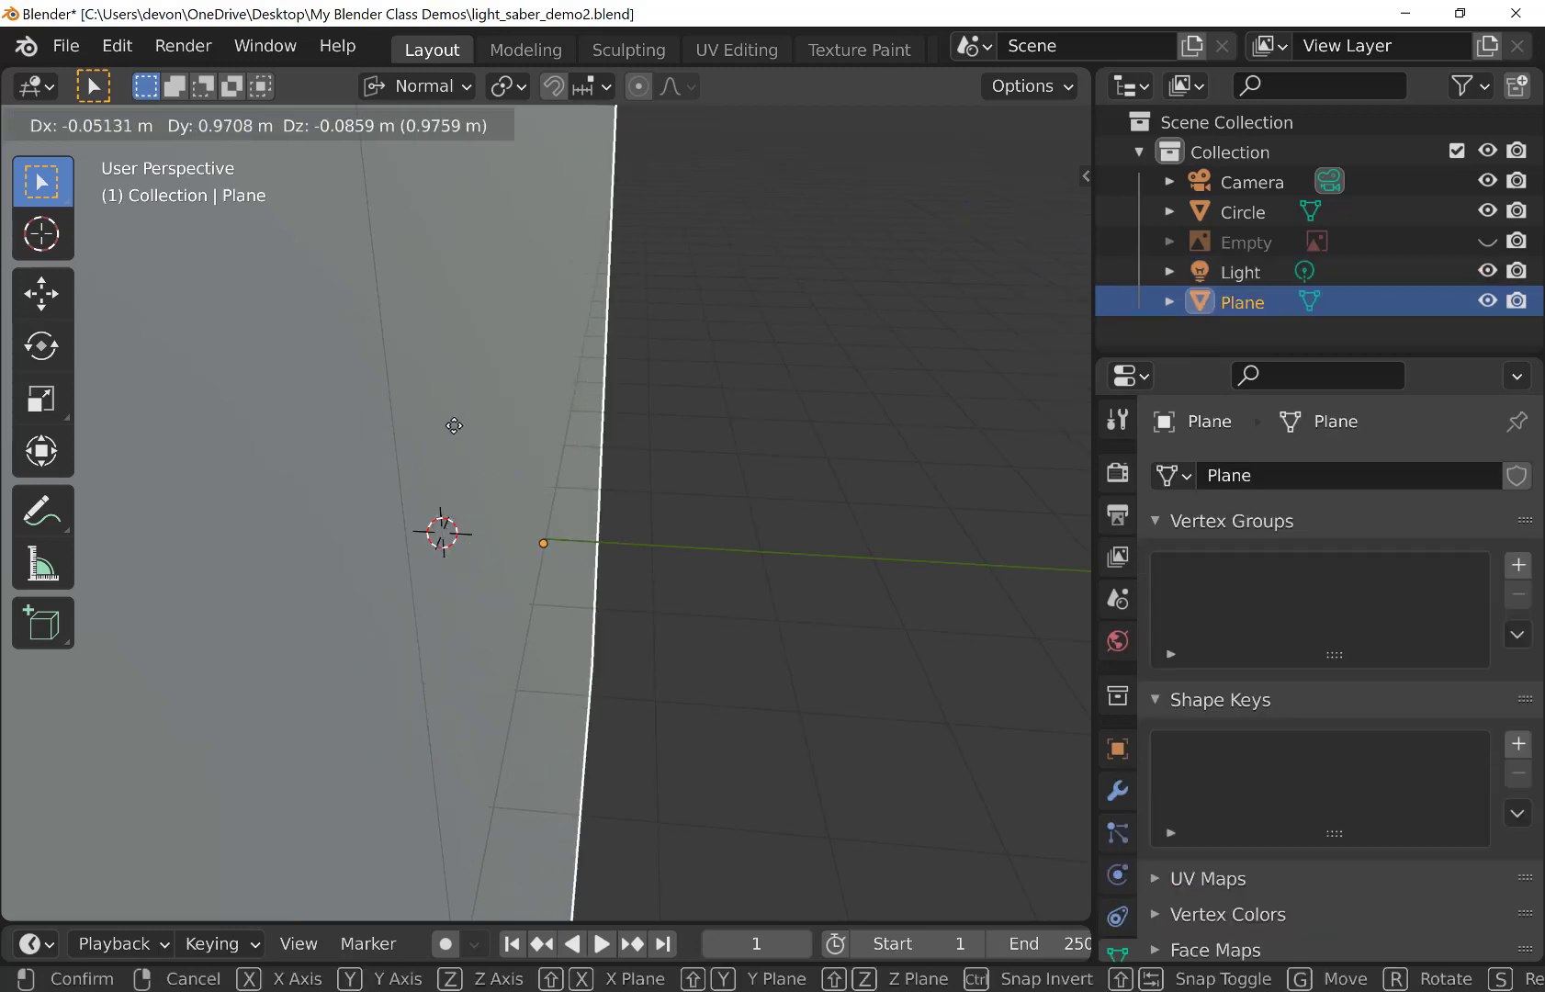
key("y")
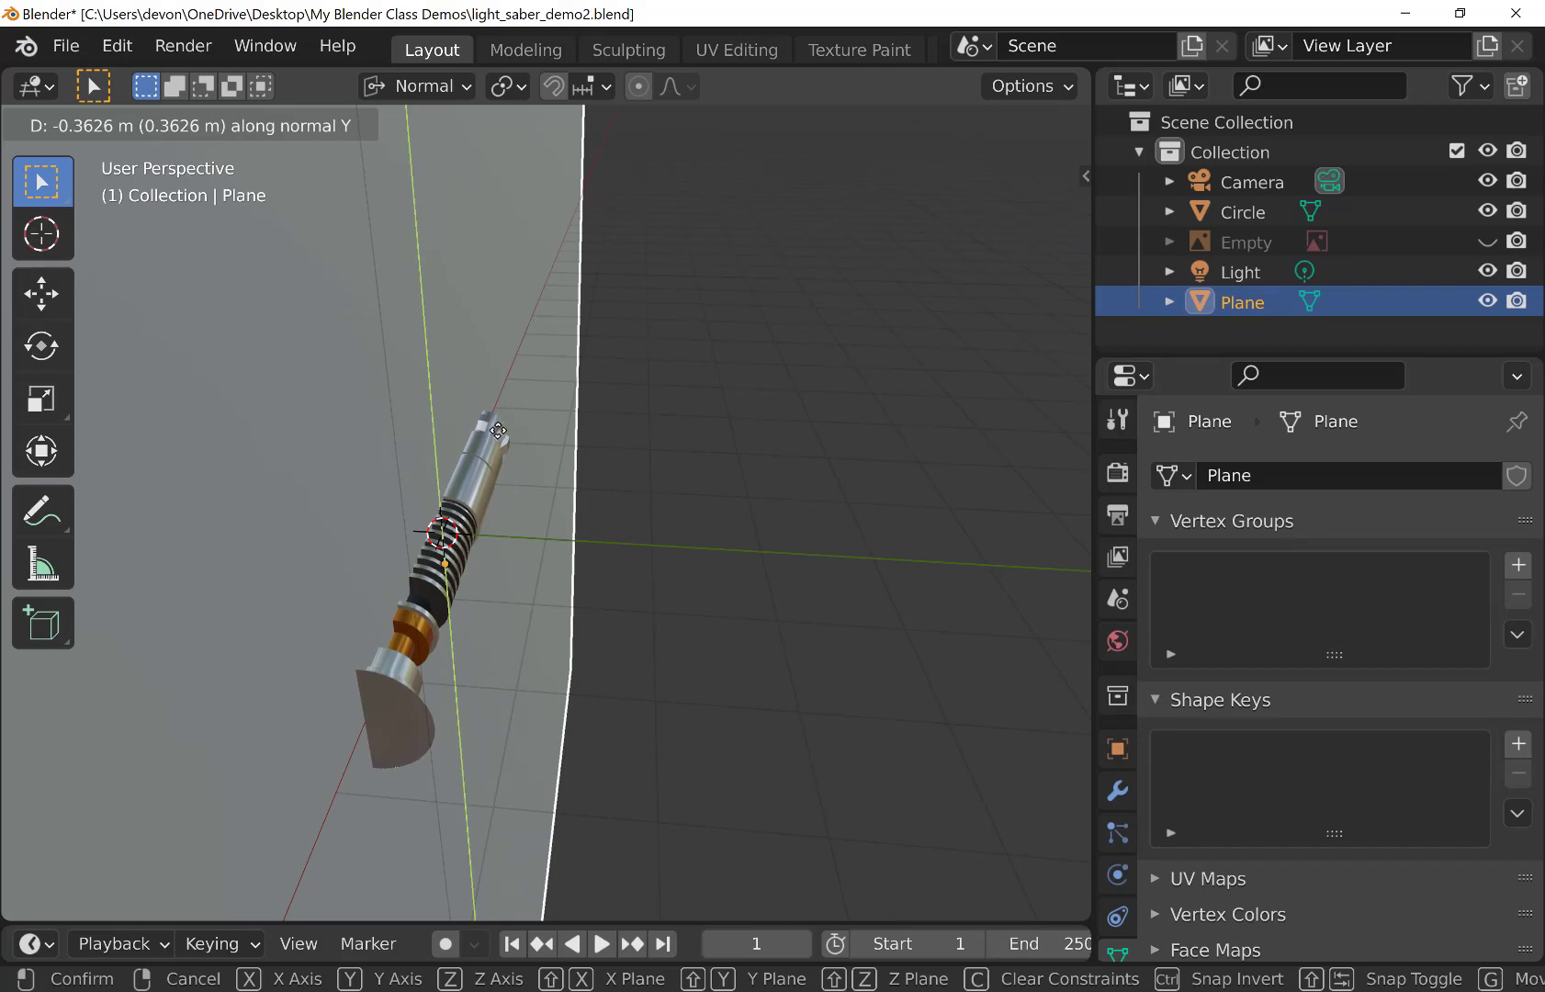
left_click(498, 430)
Set the transform orientation to Global and move the large plane about 1.03 m along the Y axis, behind the hilt
left_click(456, 86)
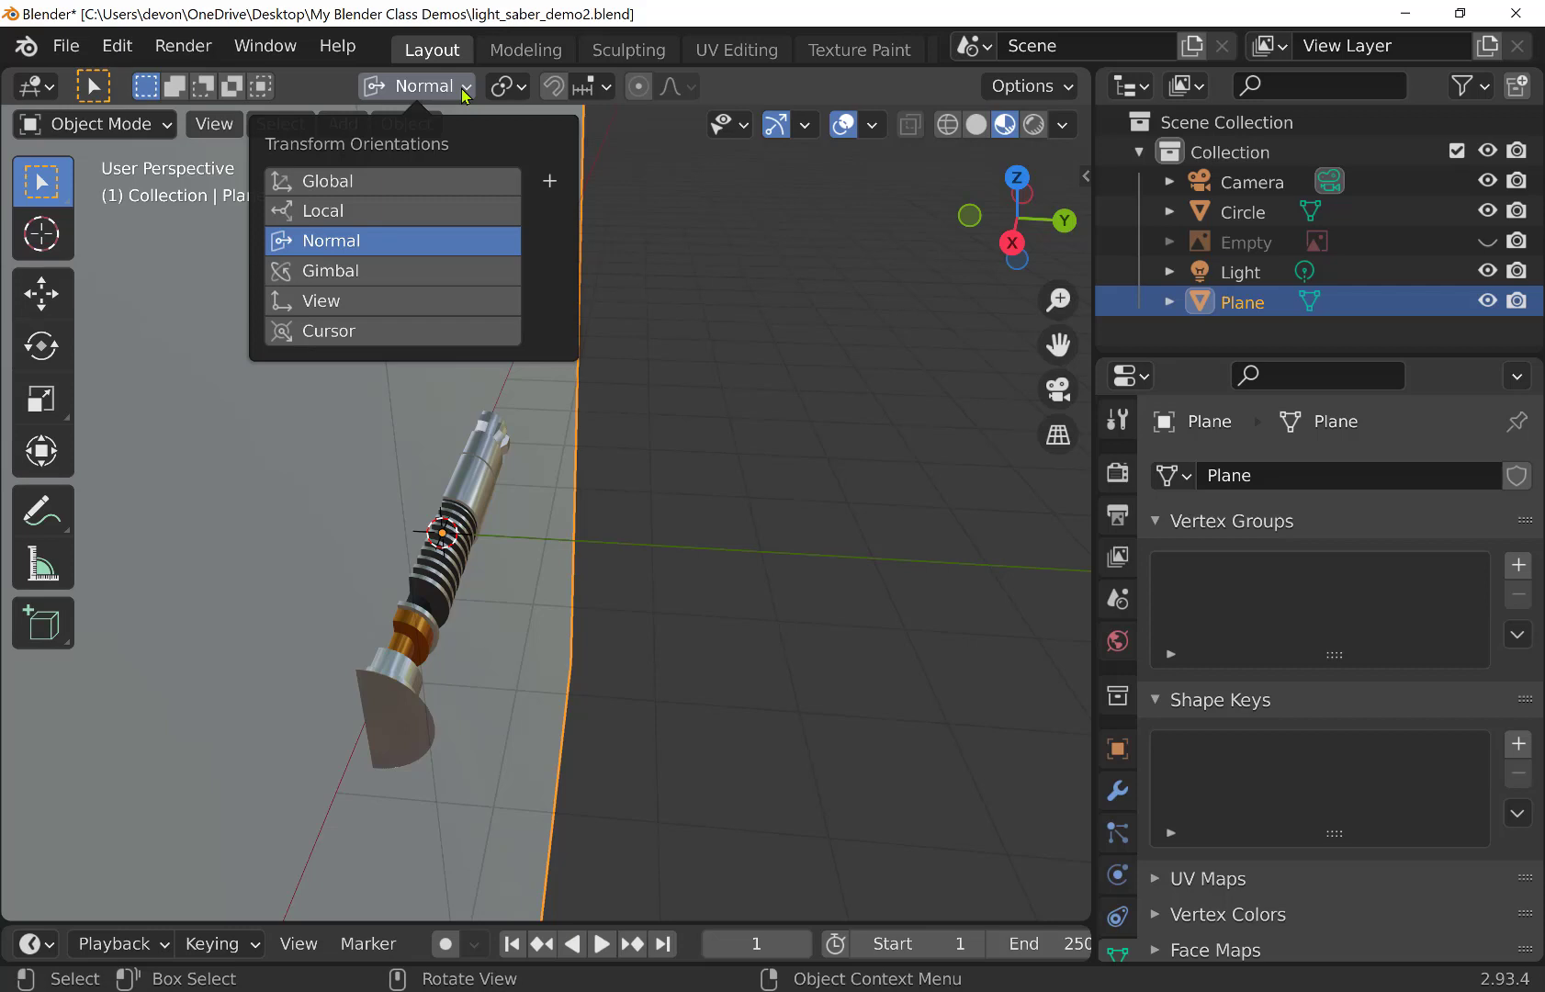
left_click(393, 181)
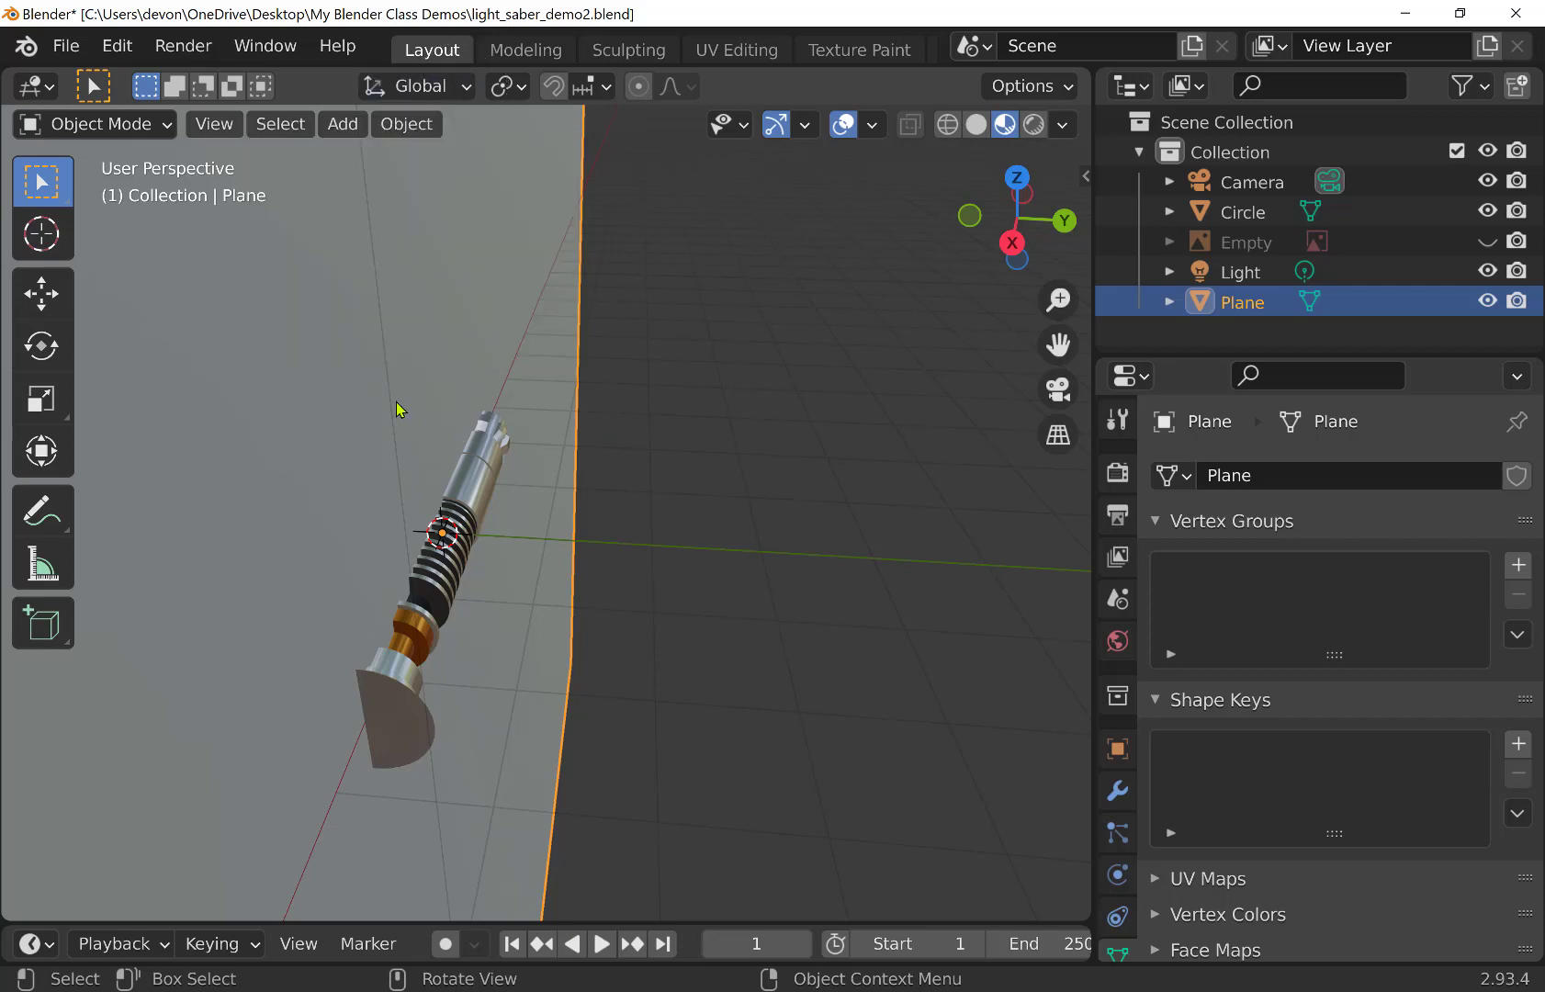
key("g")
key("y")
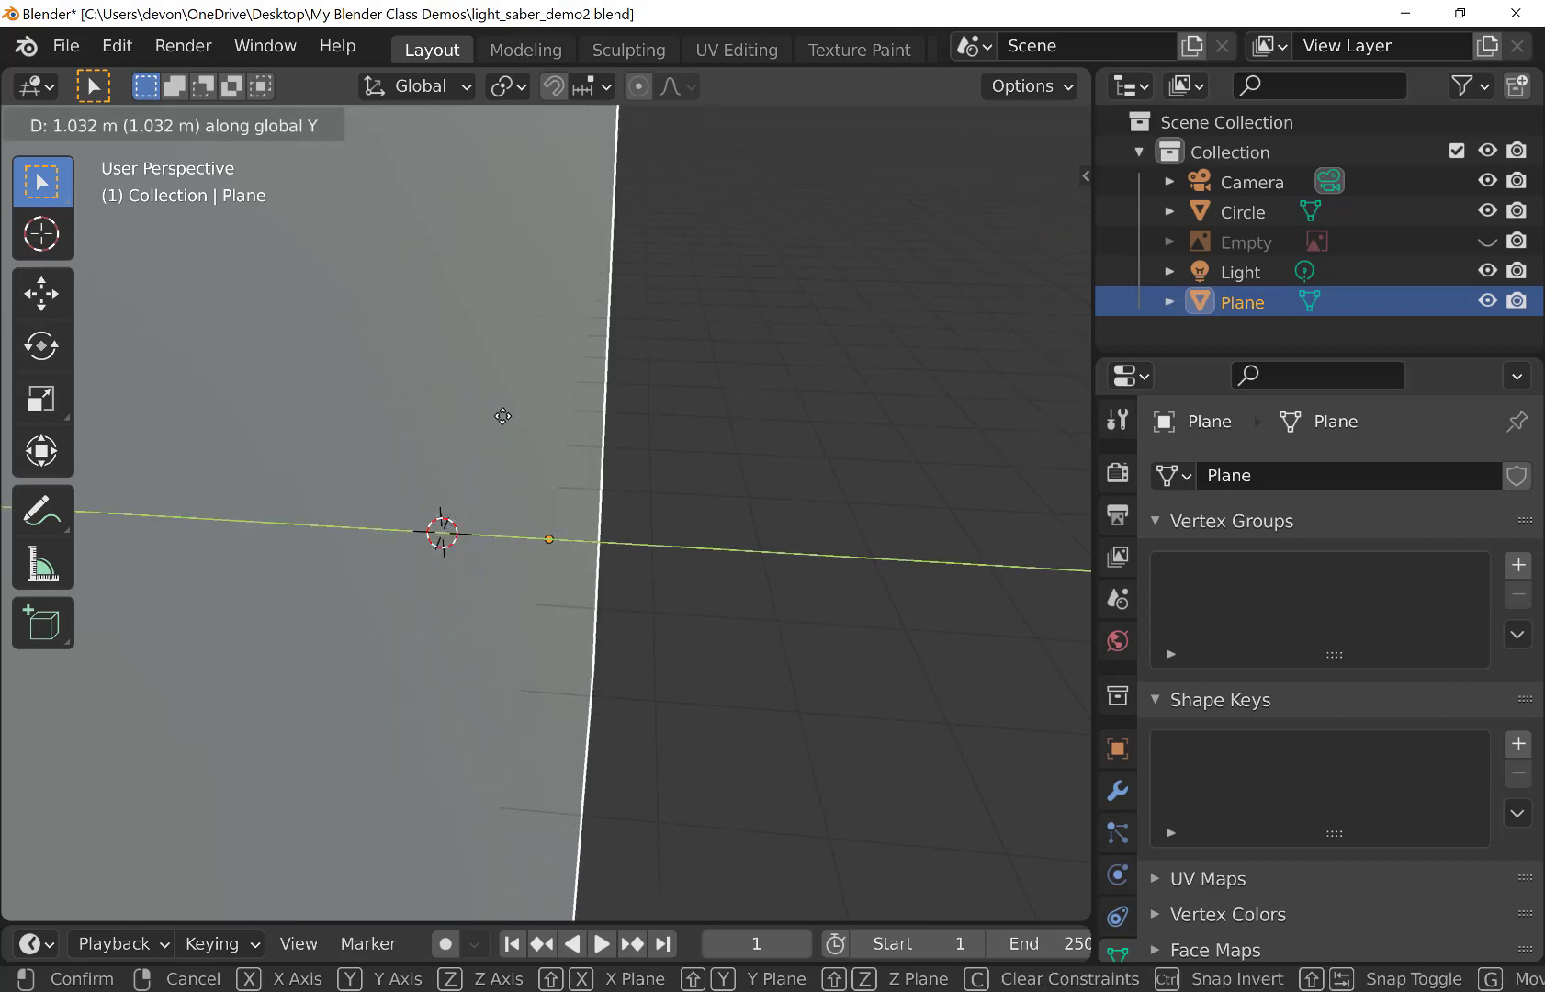
left_click(502, 416)
View the hilt side-on against the backdrop plane and switch the viewport to Rendered shading
middle_click_drag(438, 614, 464, 641)
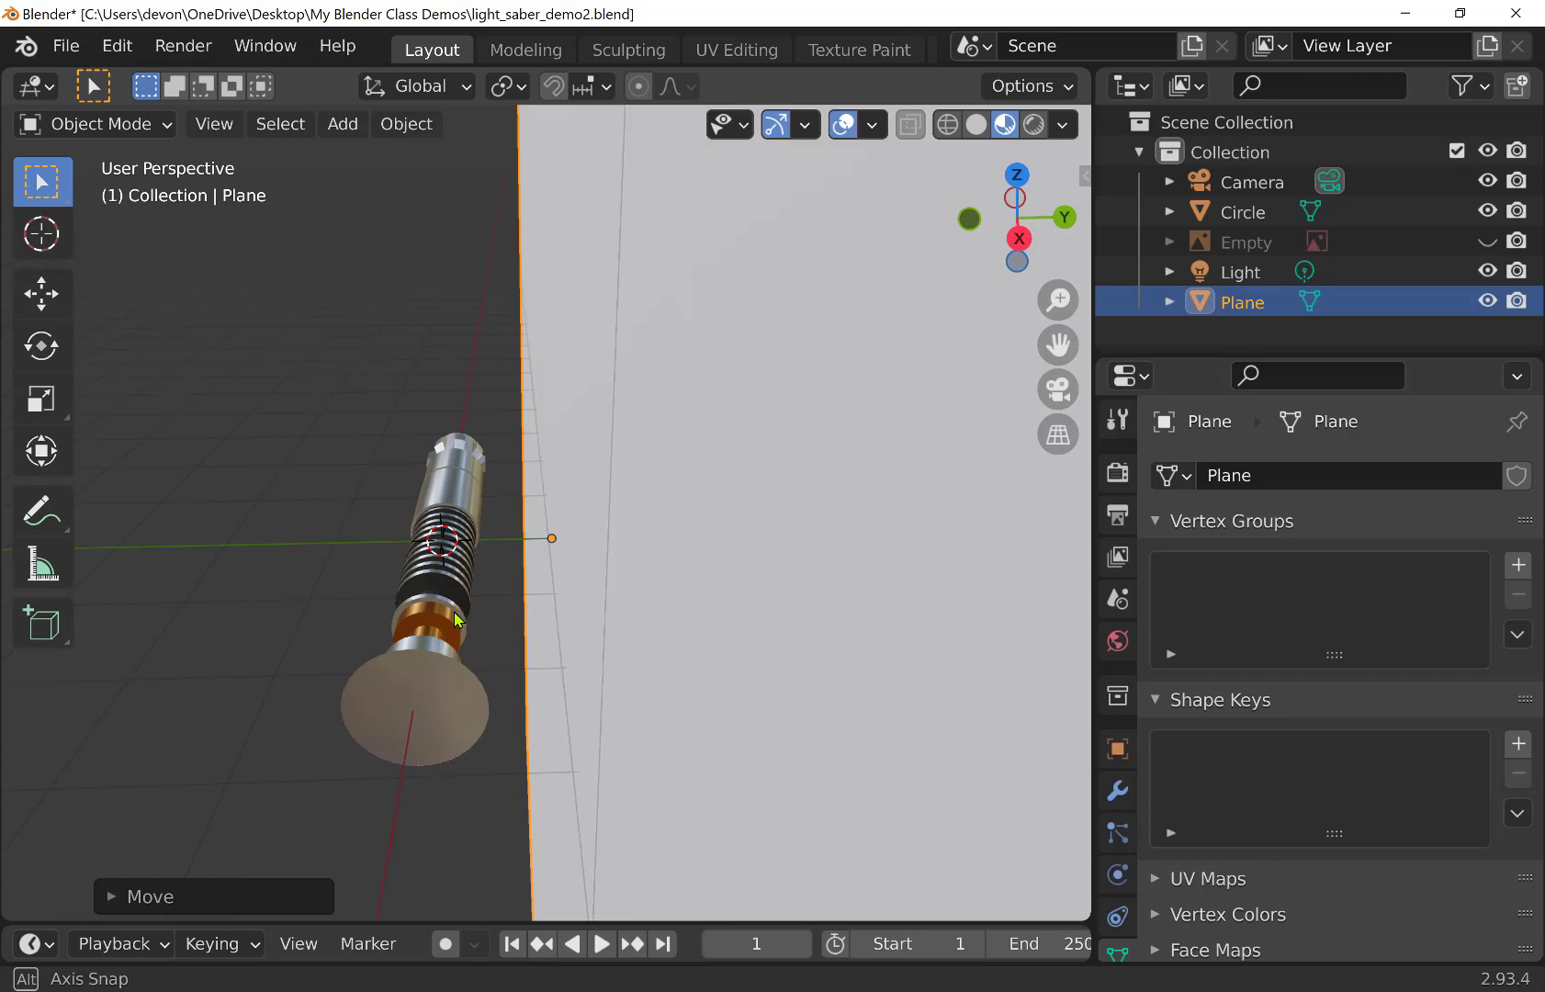
middle_click_drag(528, 614, 712, 571)
scroll(770, 542, "down", 2)
scroll(712, 572, "up", 3)
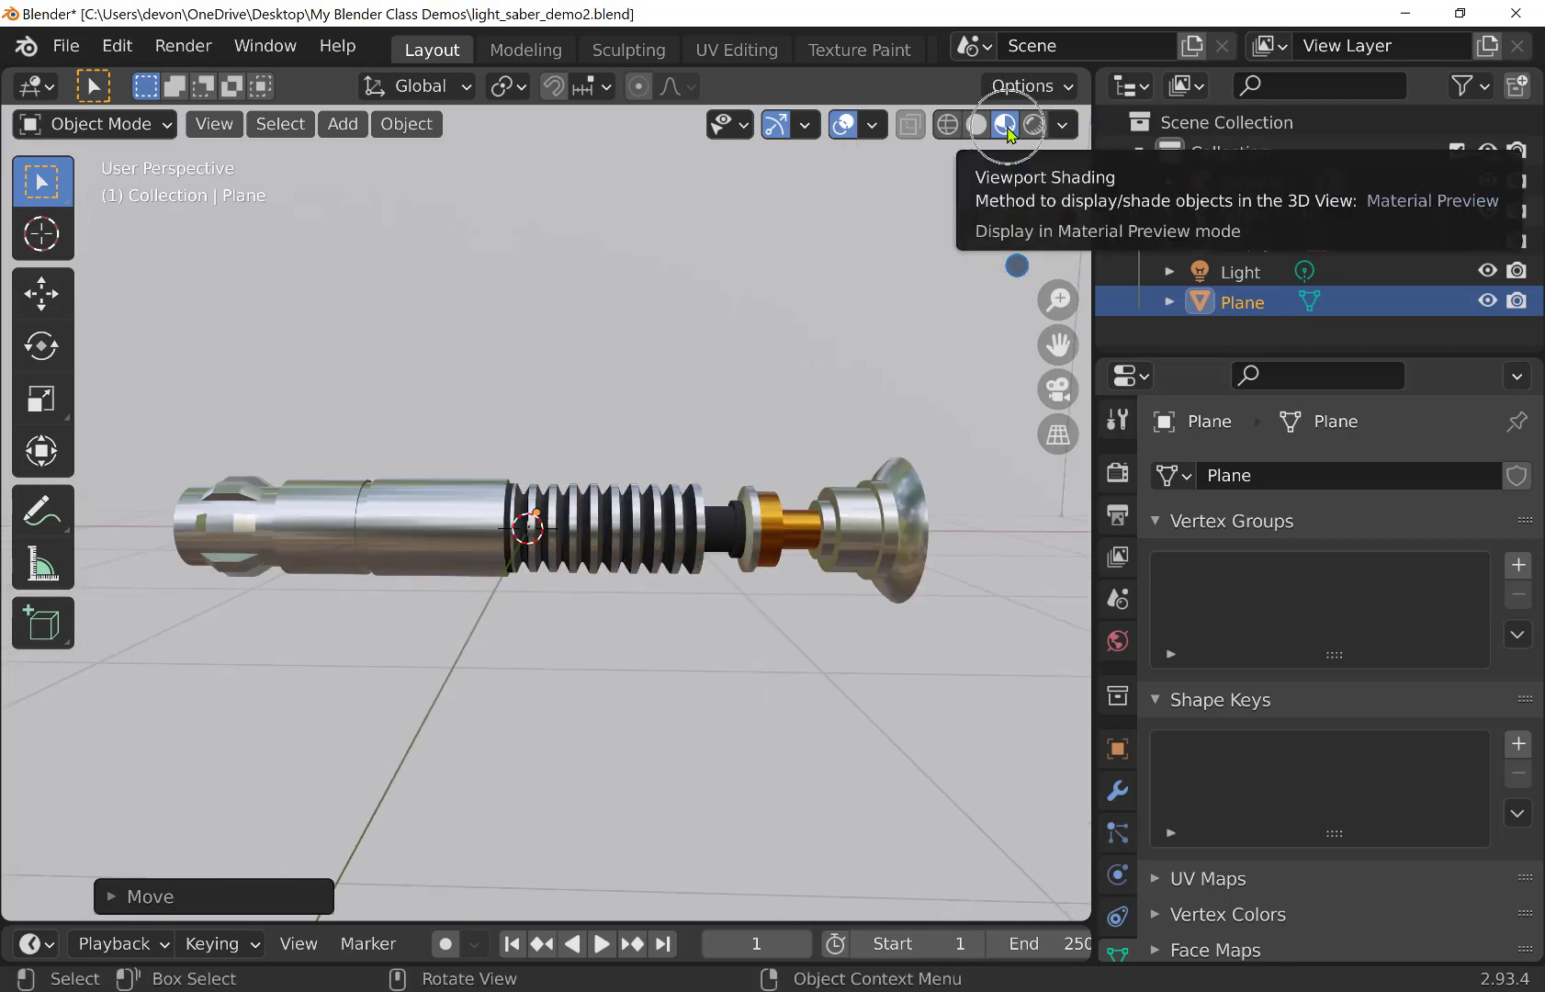
left_click(1034, 126)
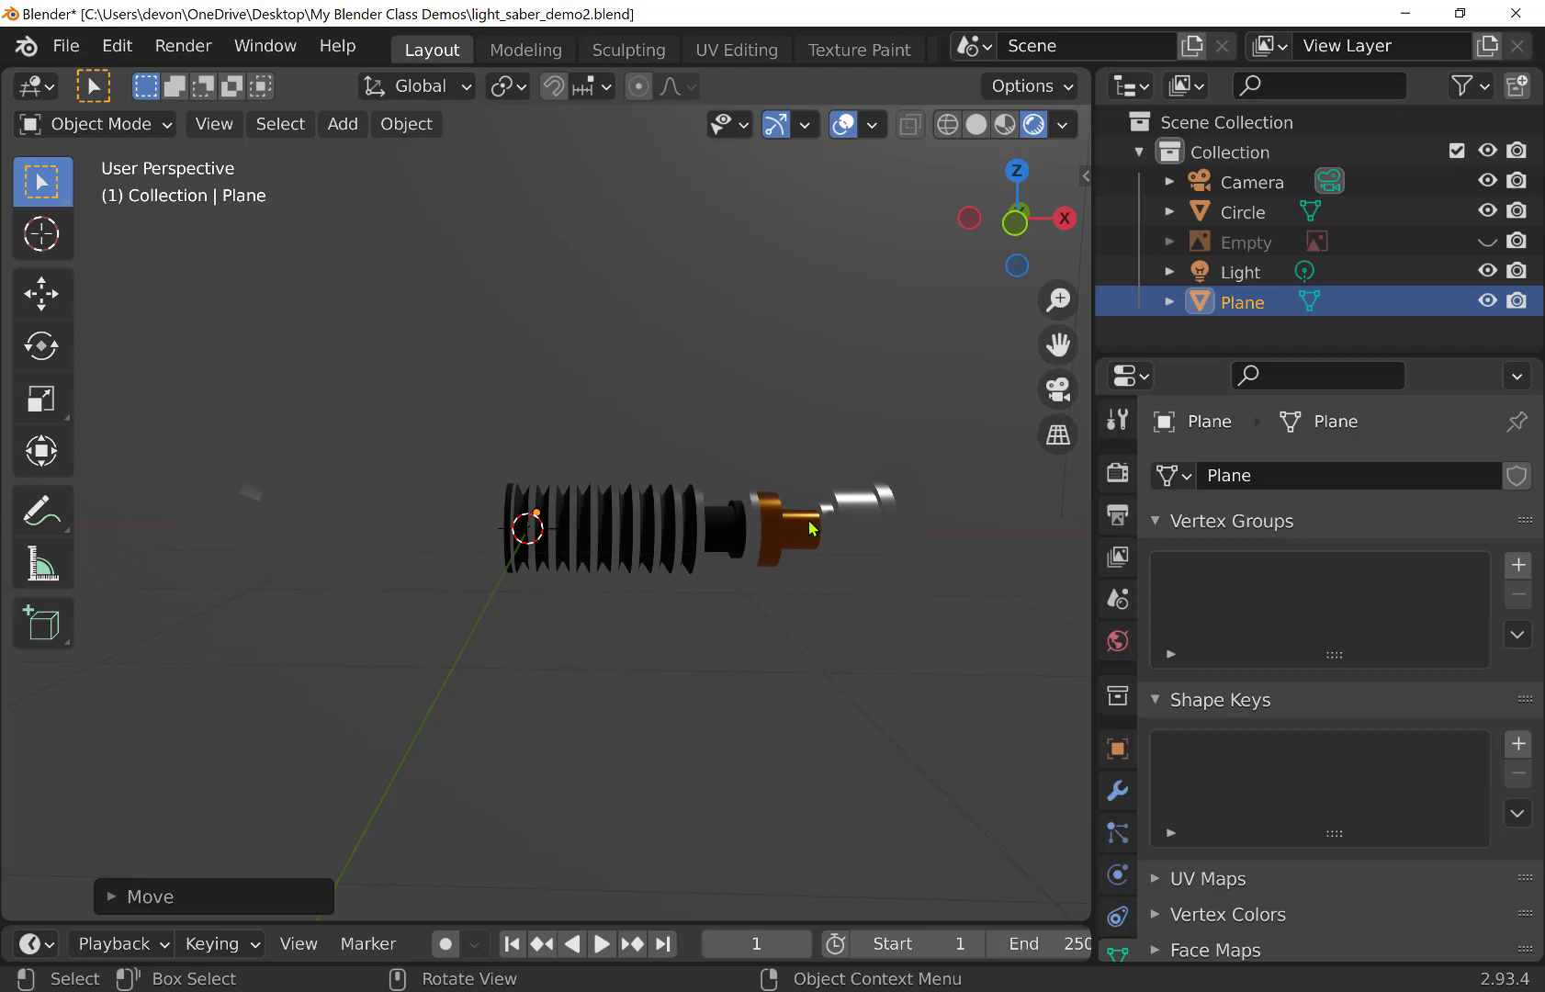
Brighten the world background colour to a mid grey with an HSV value of about 0.346
left_click(1118, 643)
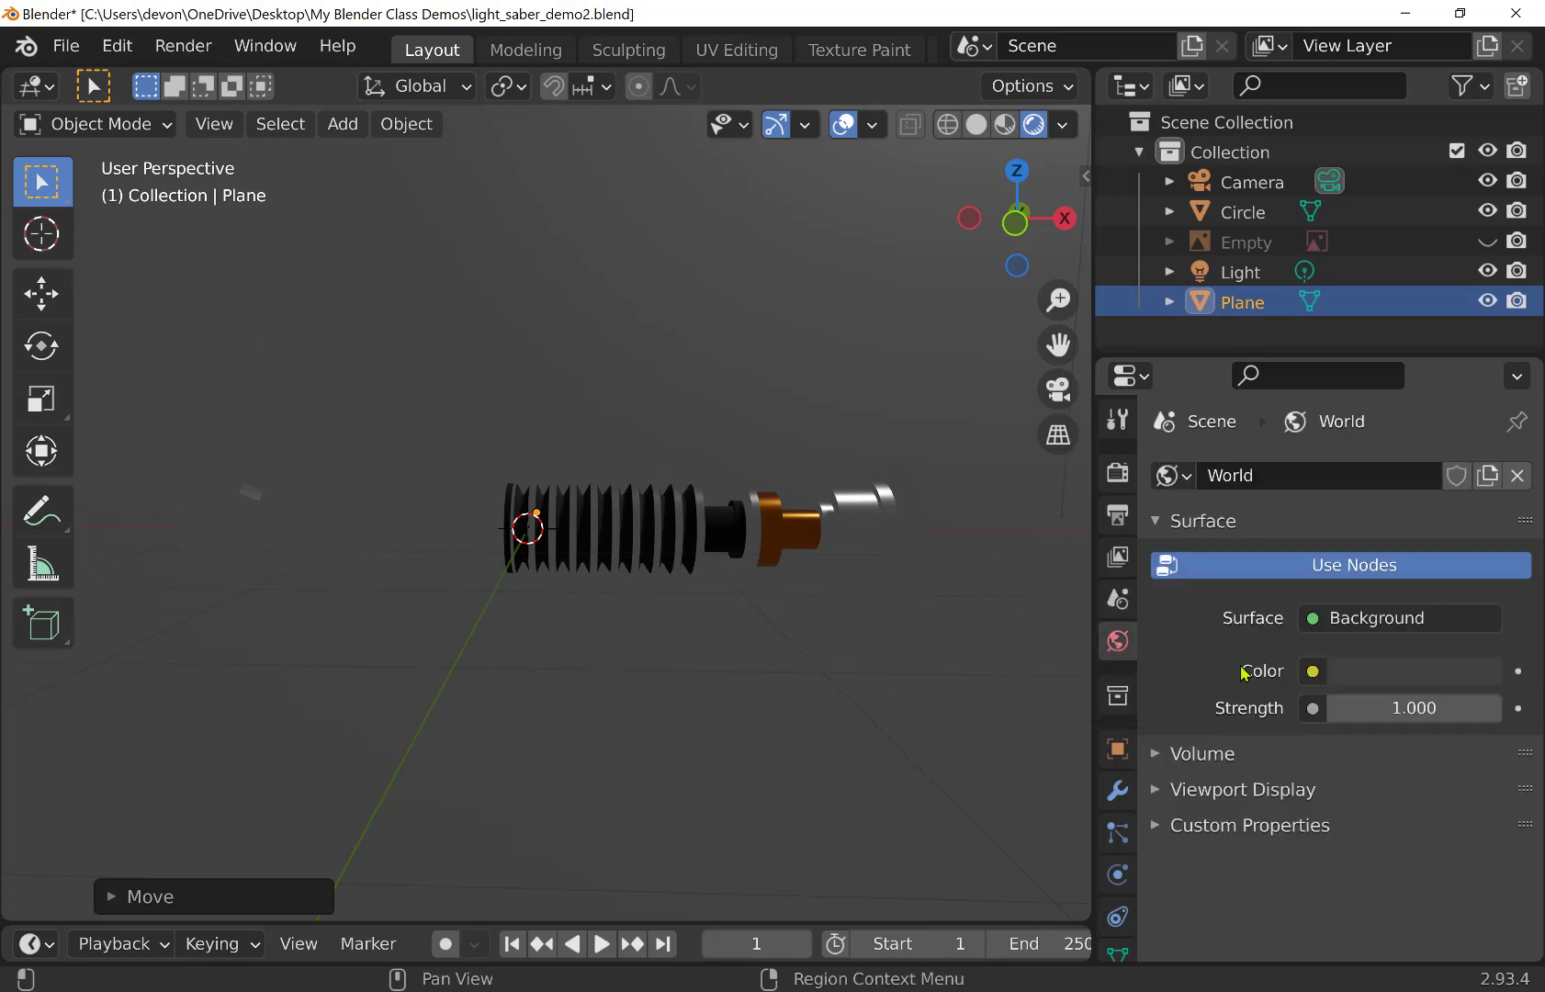
left_click(1369, 672)
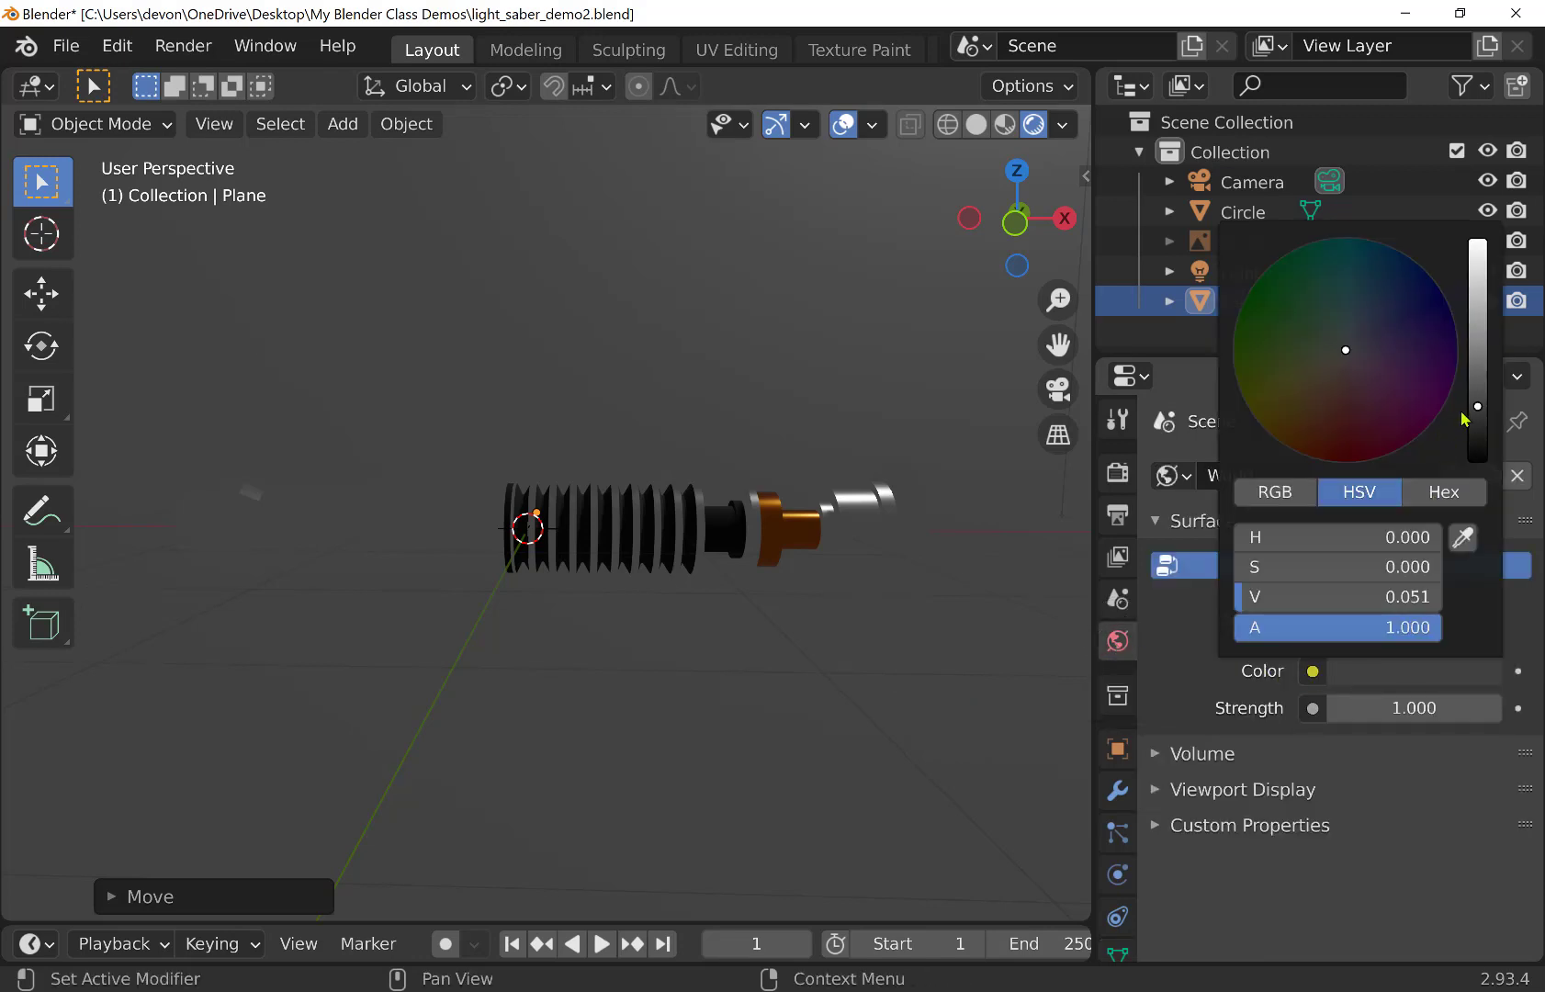
left_click_drag(1478, 409, 1478, 322)
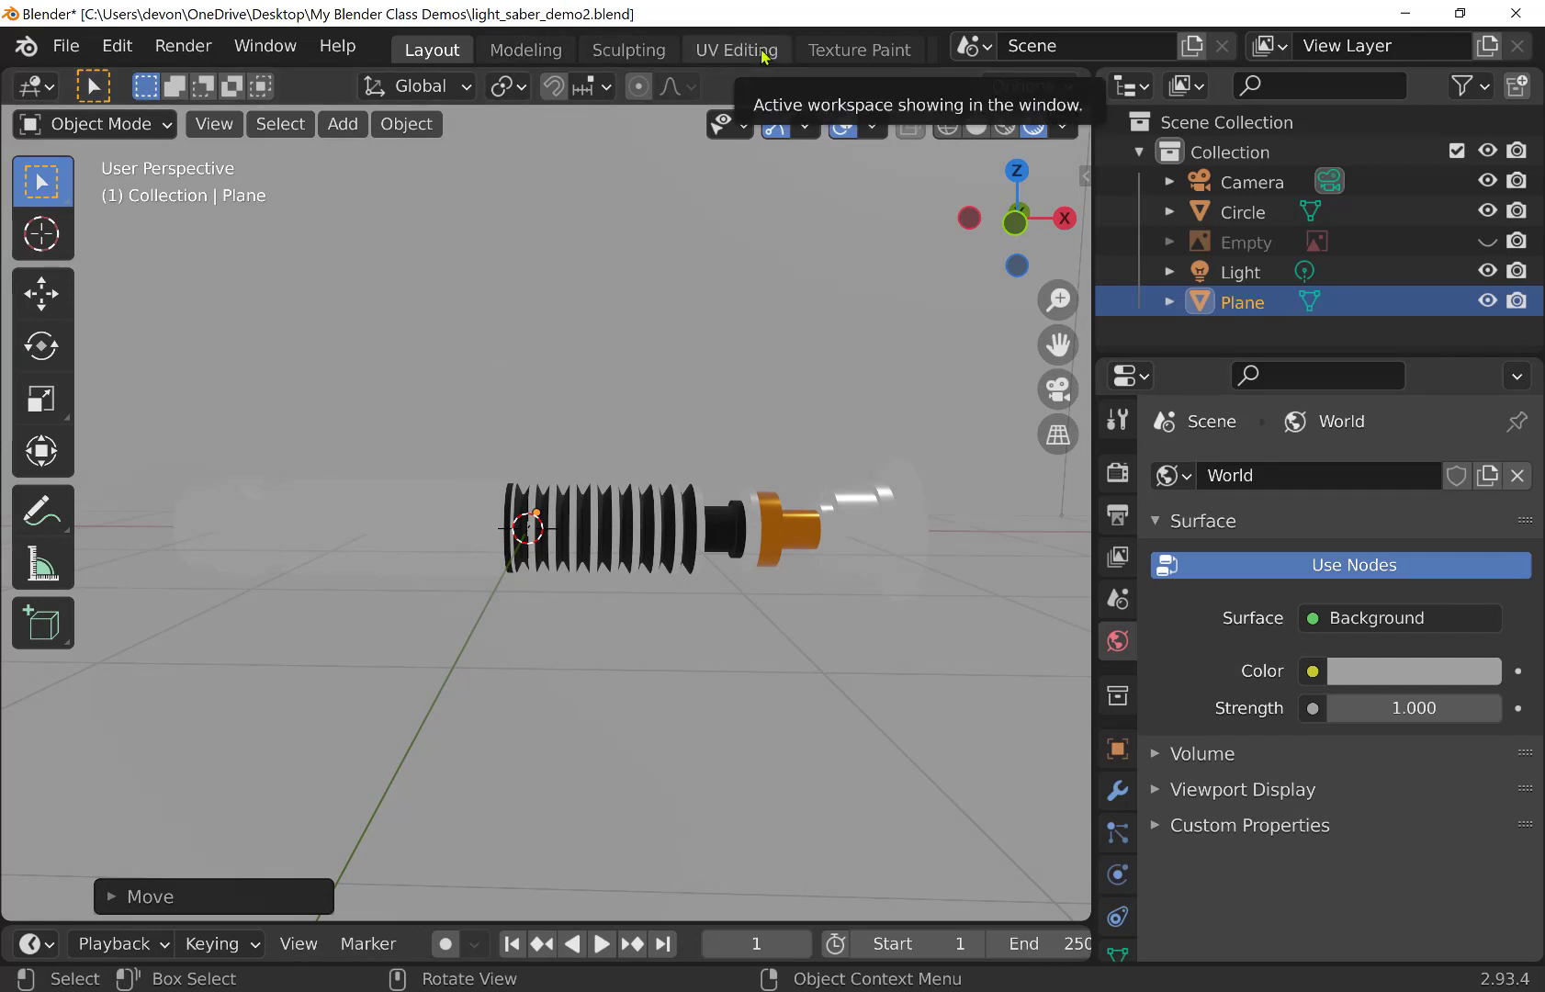
Widen the 3D viewport area and switch to the Shading workspace
left_click(1102, 272)
left_click_drag(1093, 261, 1209, 255)
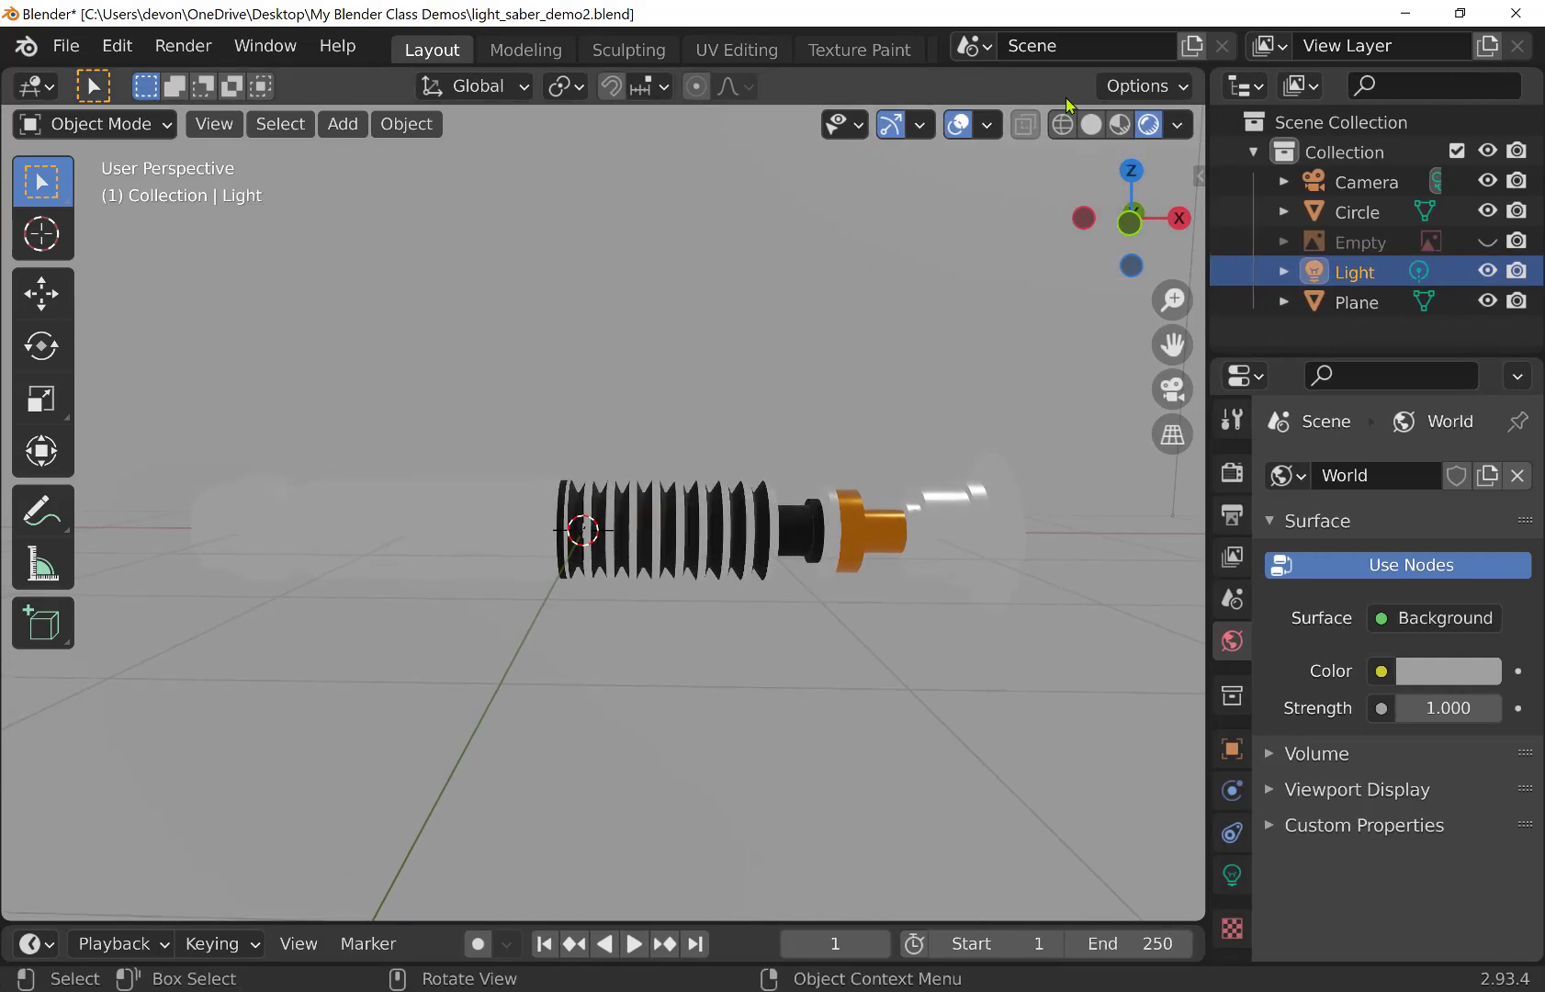
left_click(934, 55)
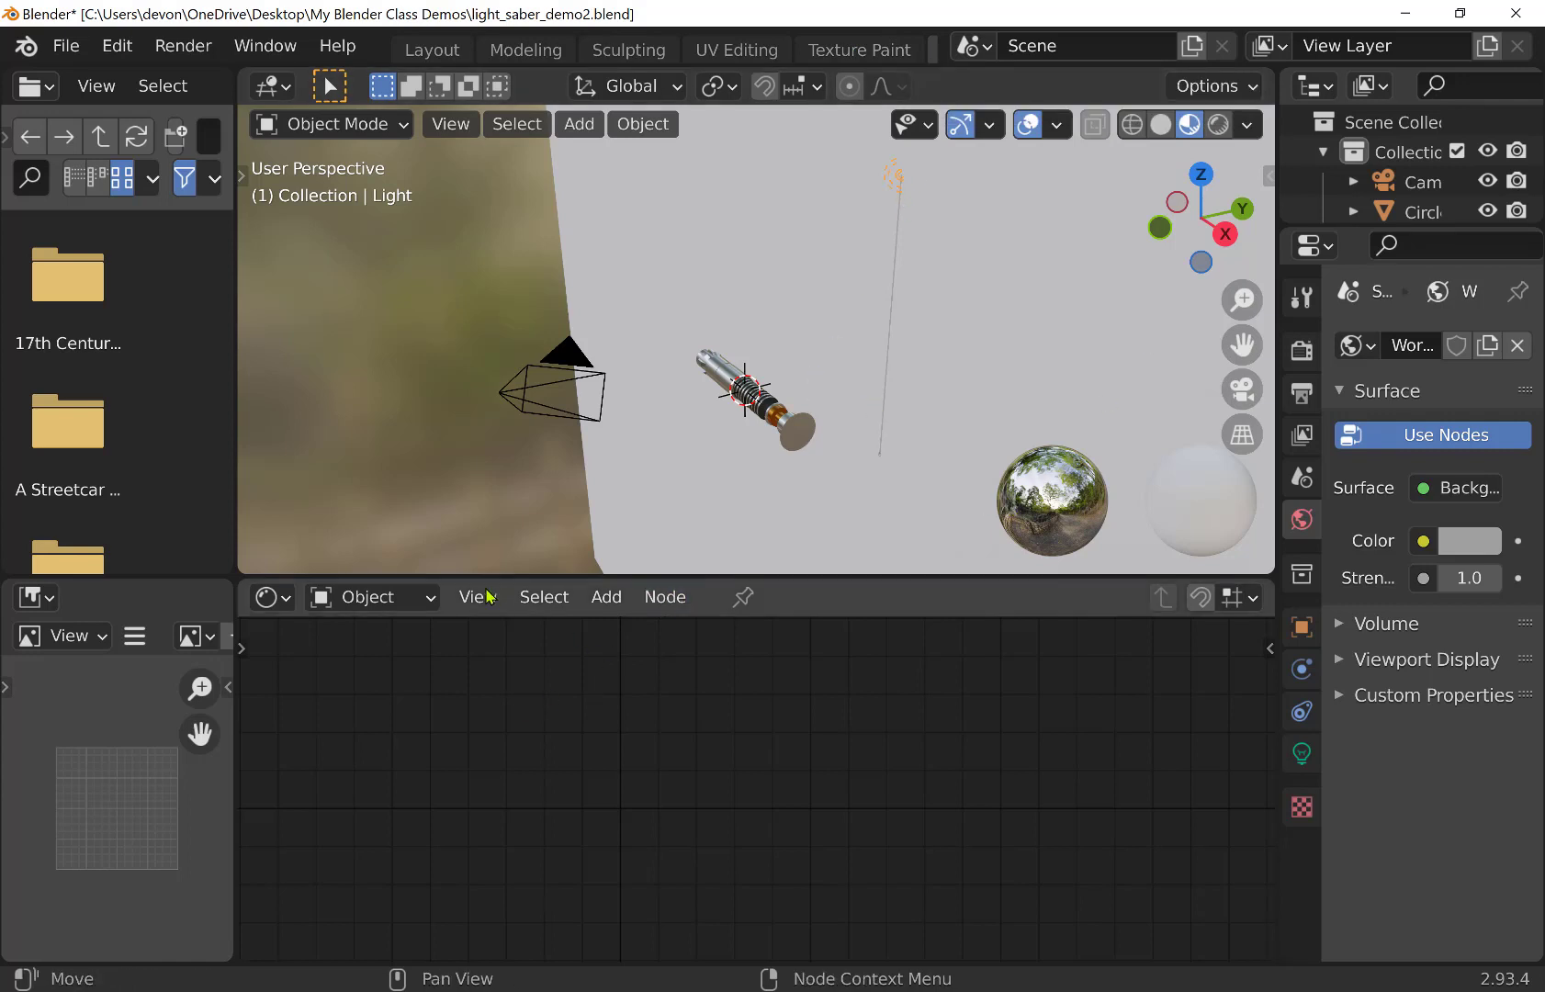
Select the hilt, switch the shader editor to the World shader, and bring the Background and World Output nodes into view
left_click(788, 419)
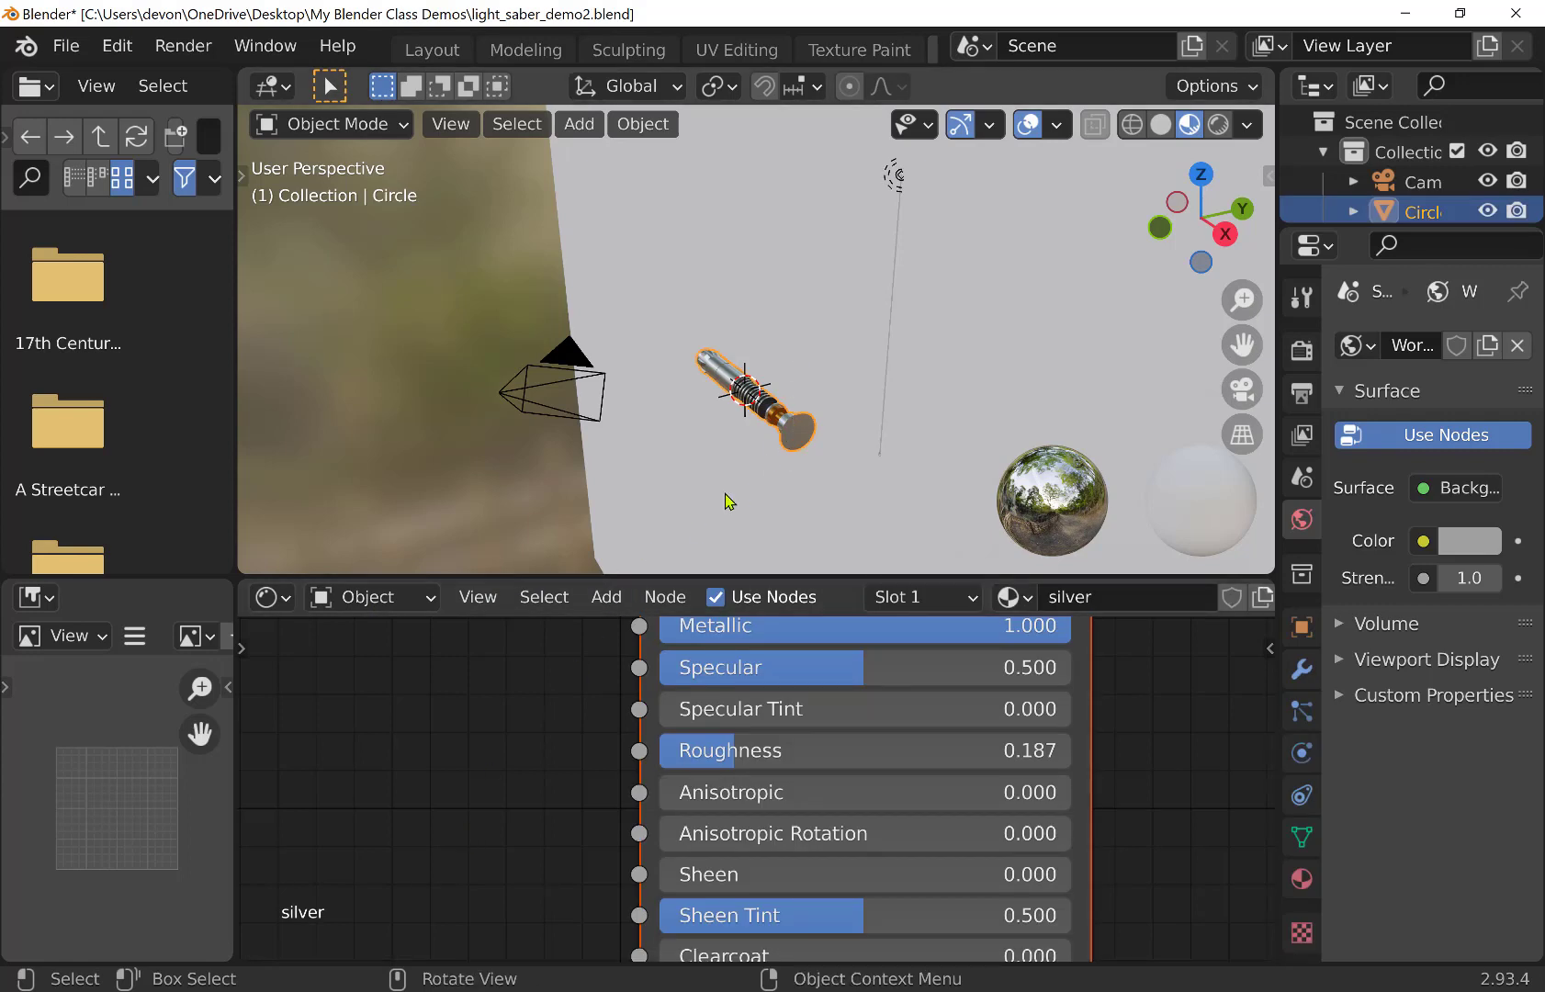
left_click(409, 599)
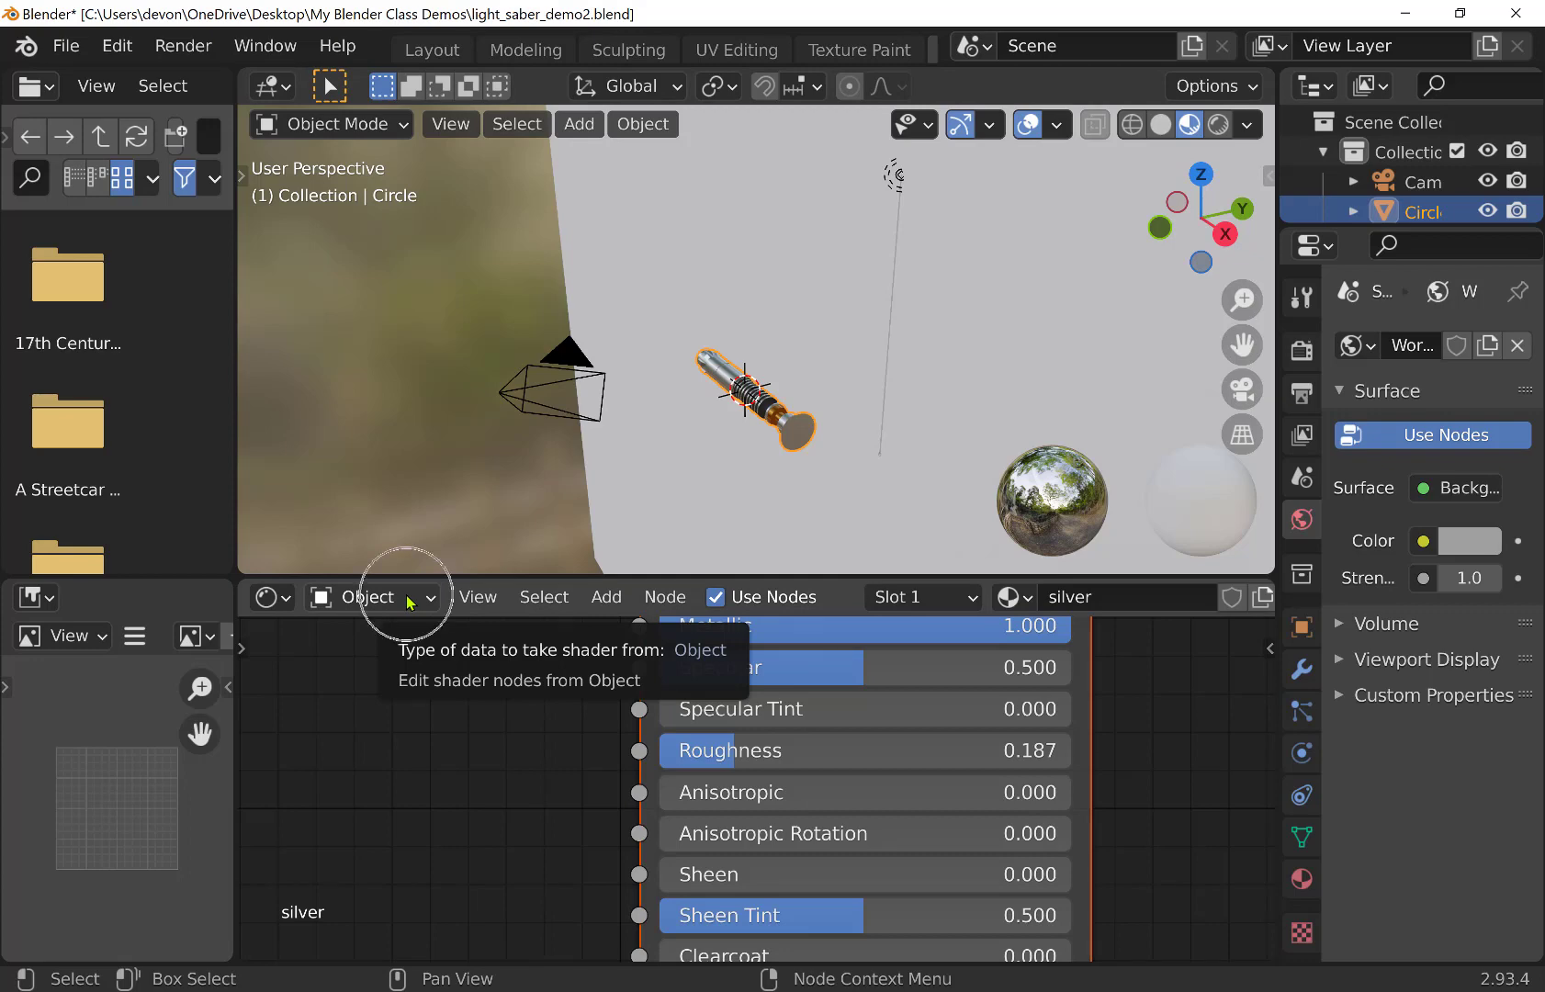
left_click(400, 665)
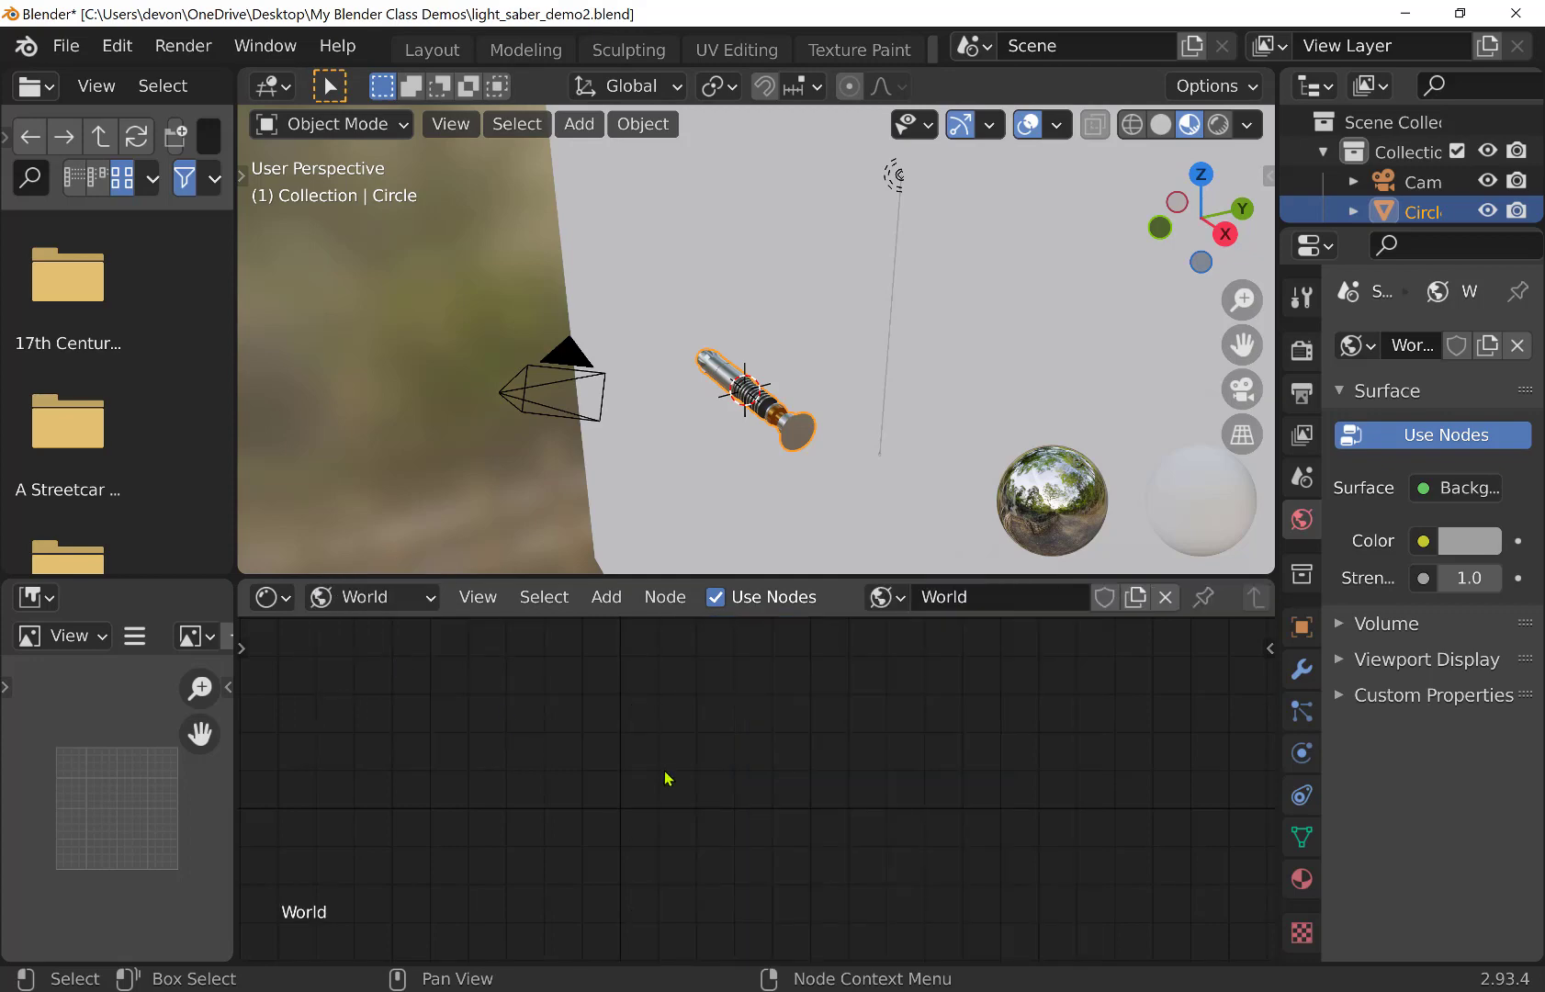
scroll(675, 781, "down", 5)
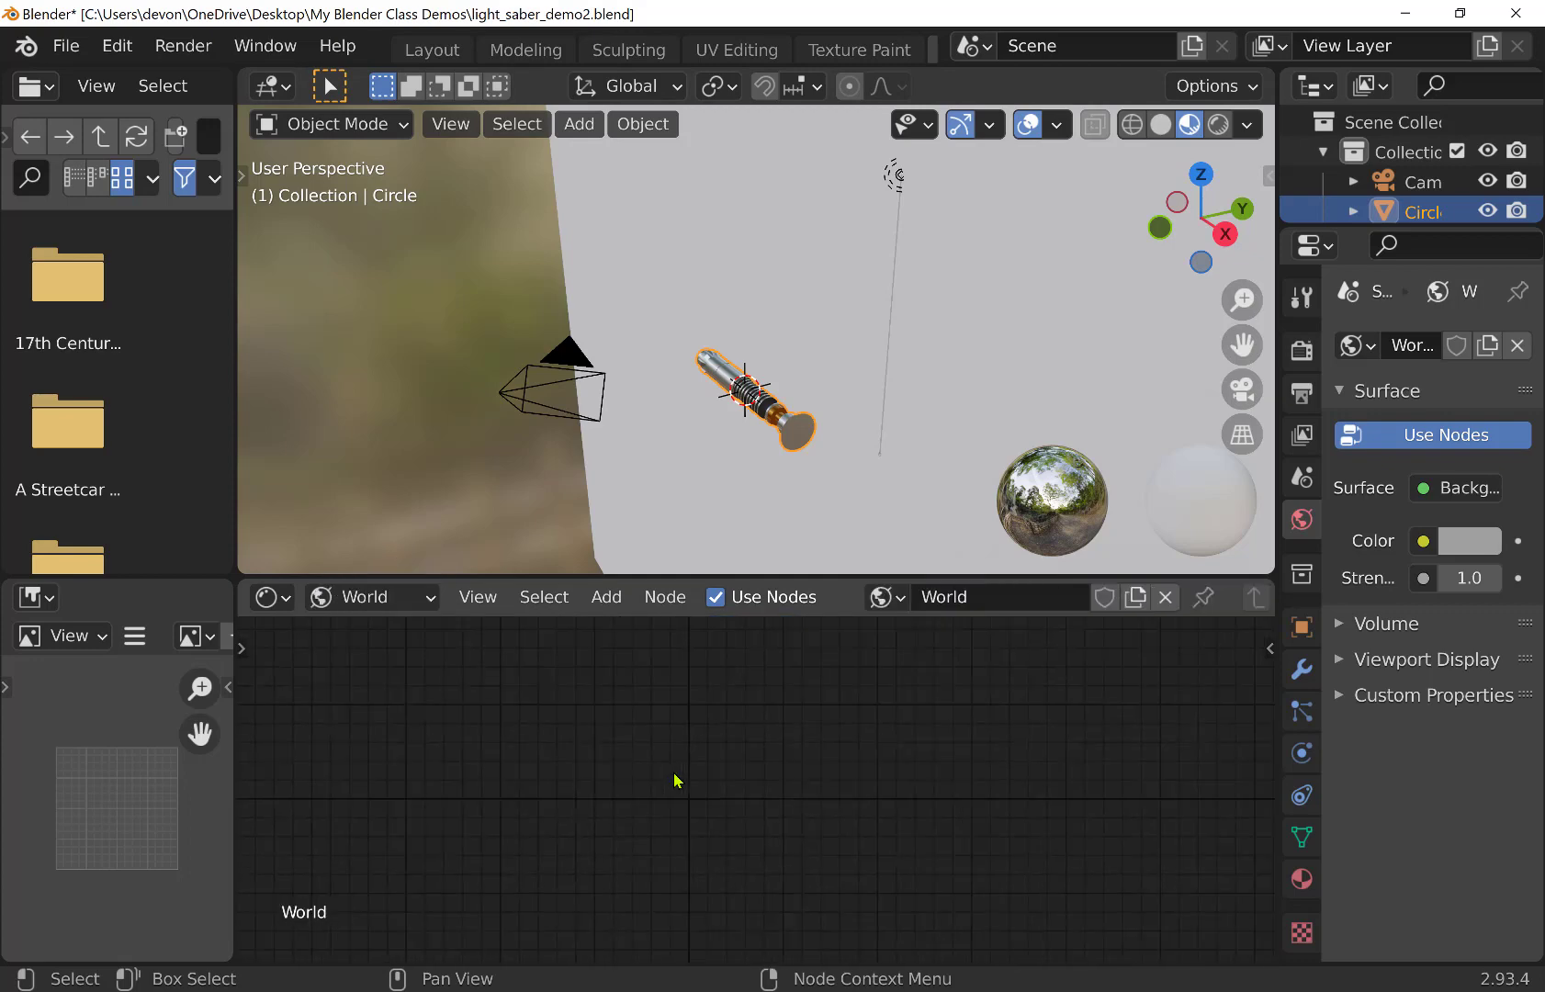
scroll(674, 774, "down", 1)
middle_click_drag(641, 727, 714, 804, "shift")
scroll(659, 788, "up", 3)
scroll(660, 792, "up", 3)
scroll(660, 792, "down", 1)
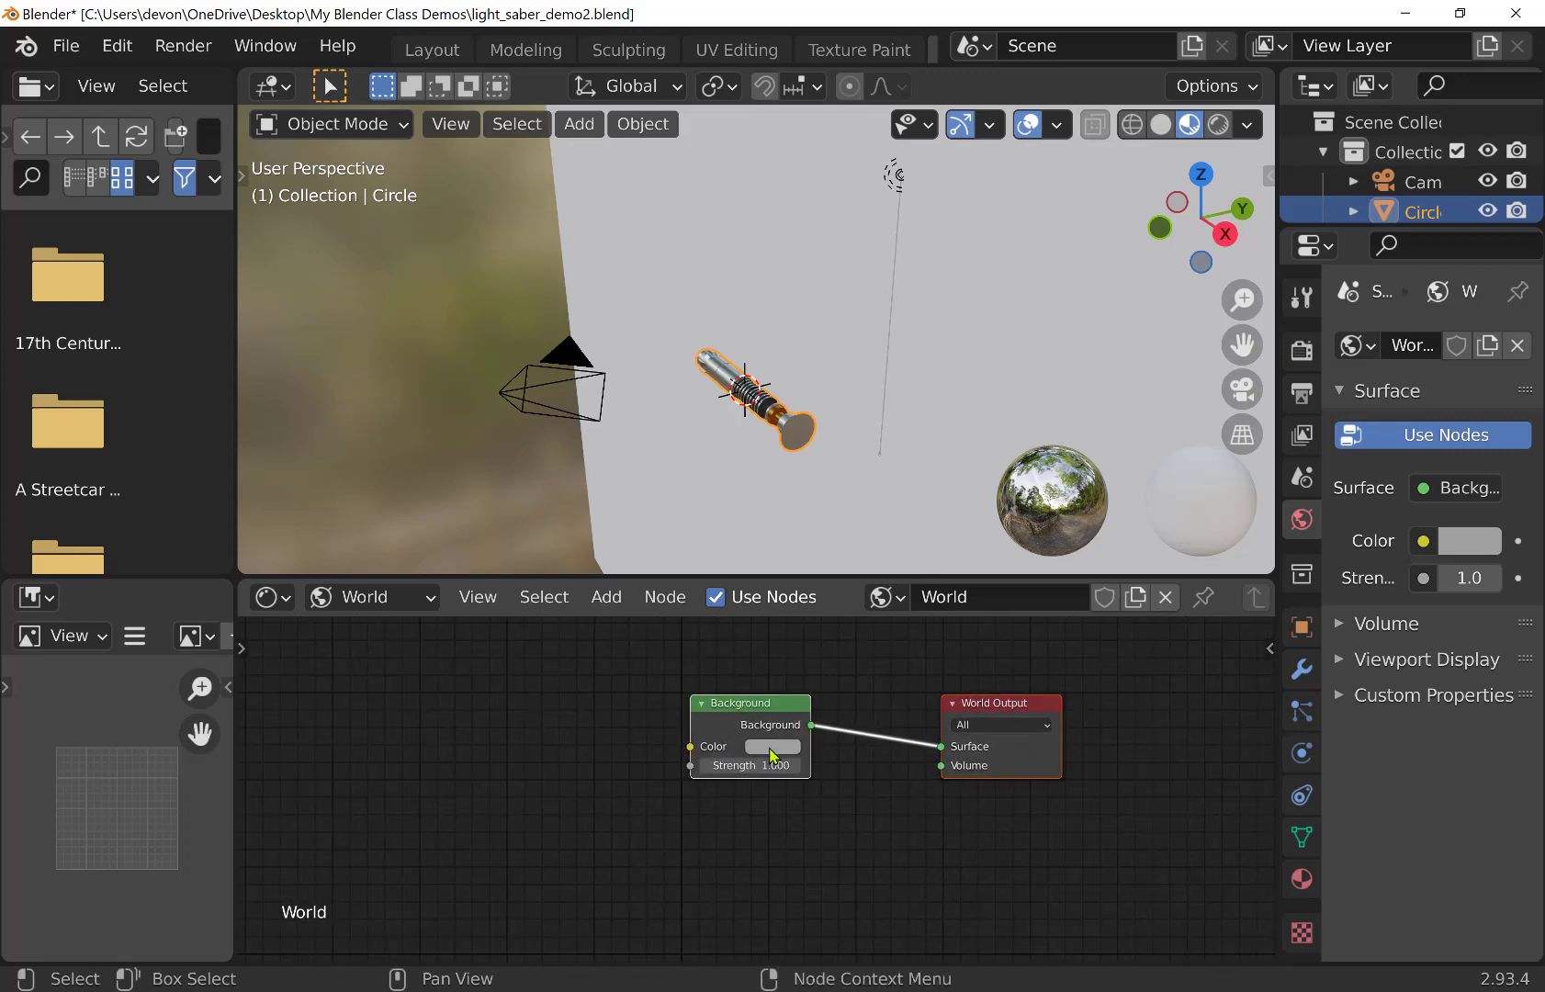
Brighten the Background node's colour, show the viewport in Rendered shading, and tint the colour pale purple
left_click(772, 755)
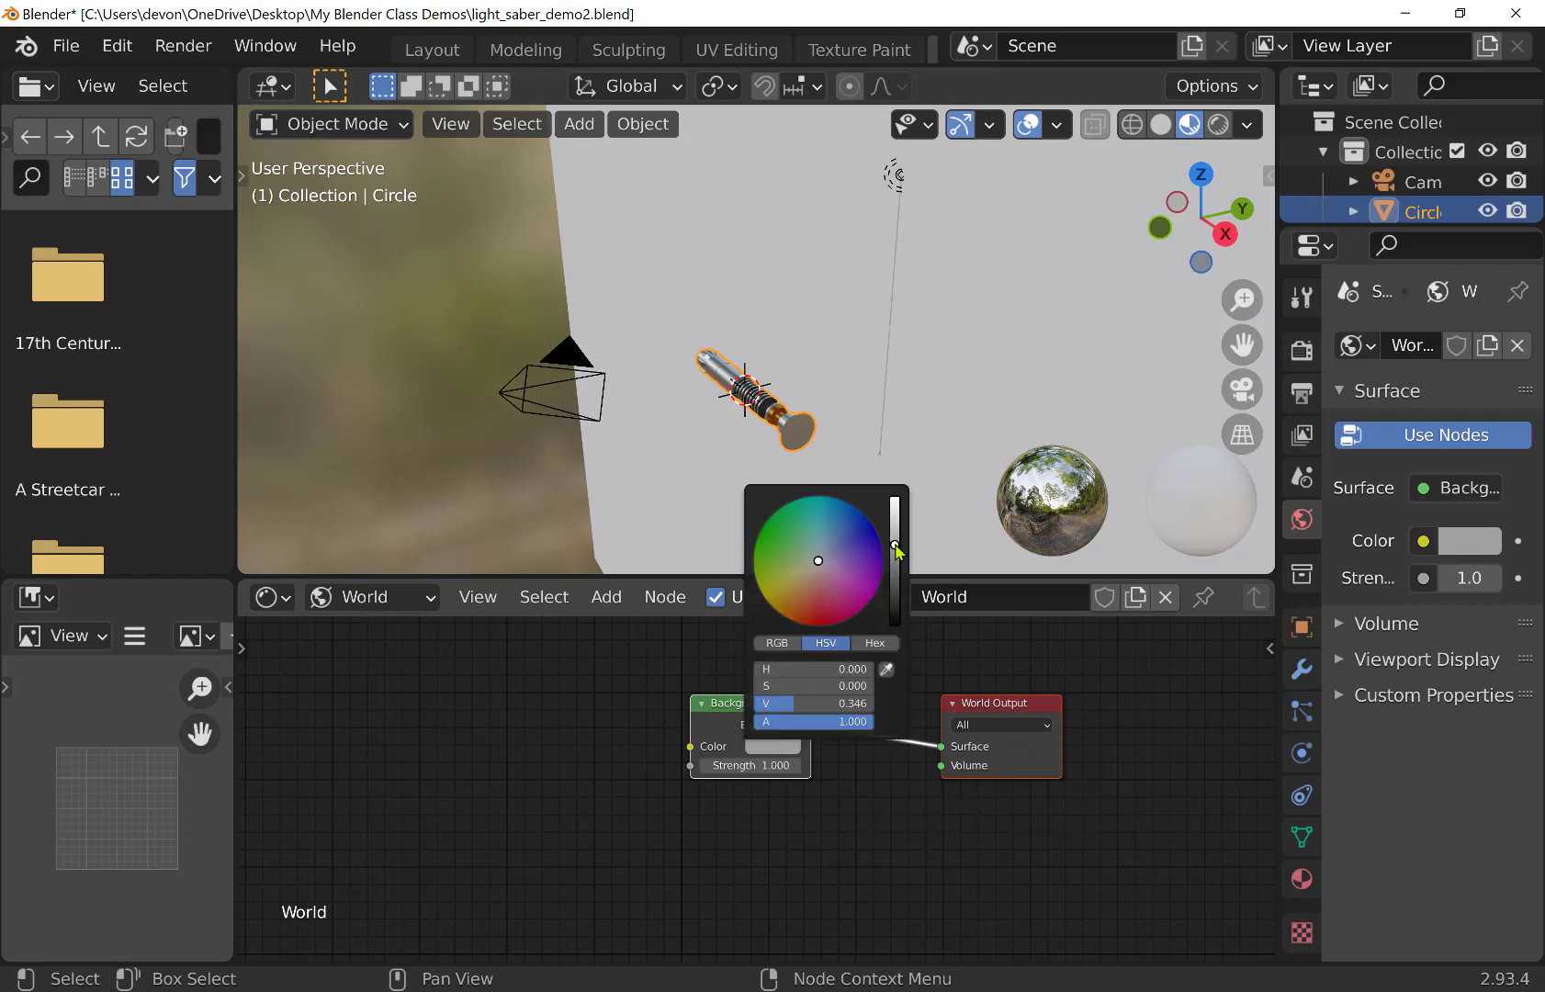
mouse_move(896, 550)
left_mouse_down()
mouse_move(895, 515)
mouse_move(896, 544)
left_mouse_up()
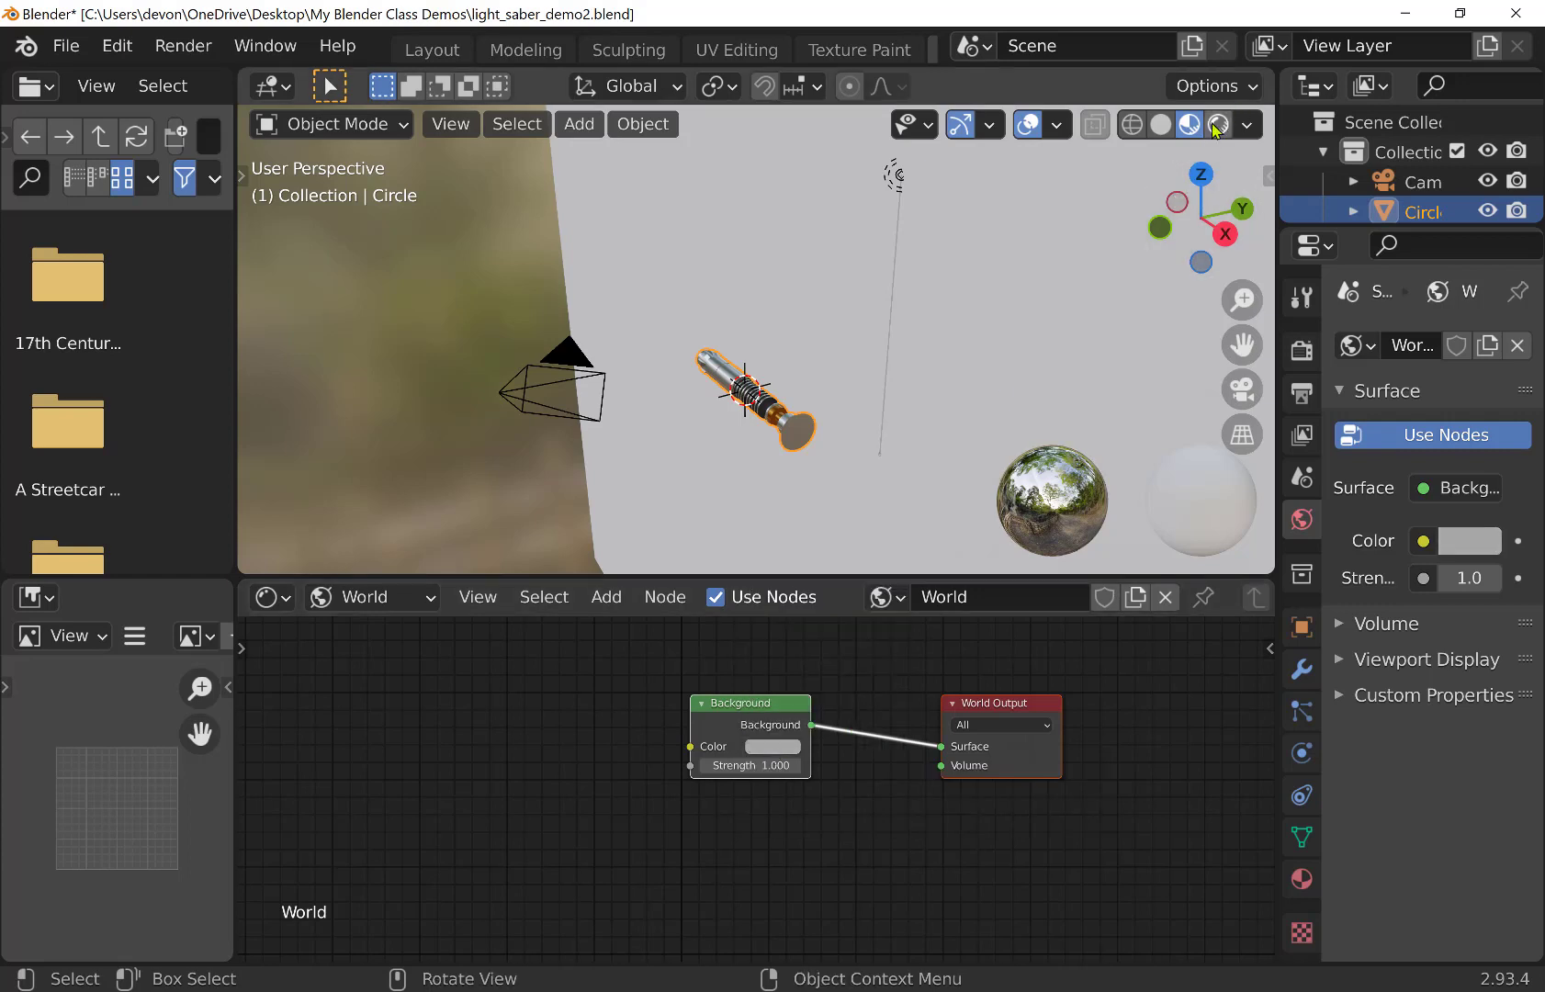
left_click(1217, 126)
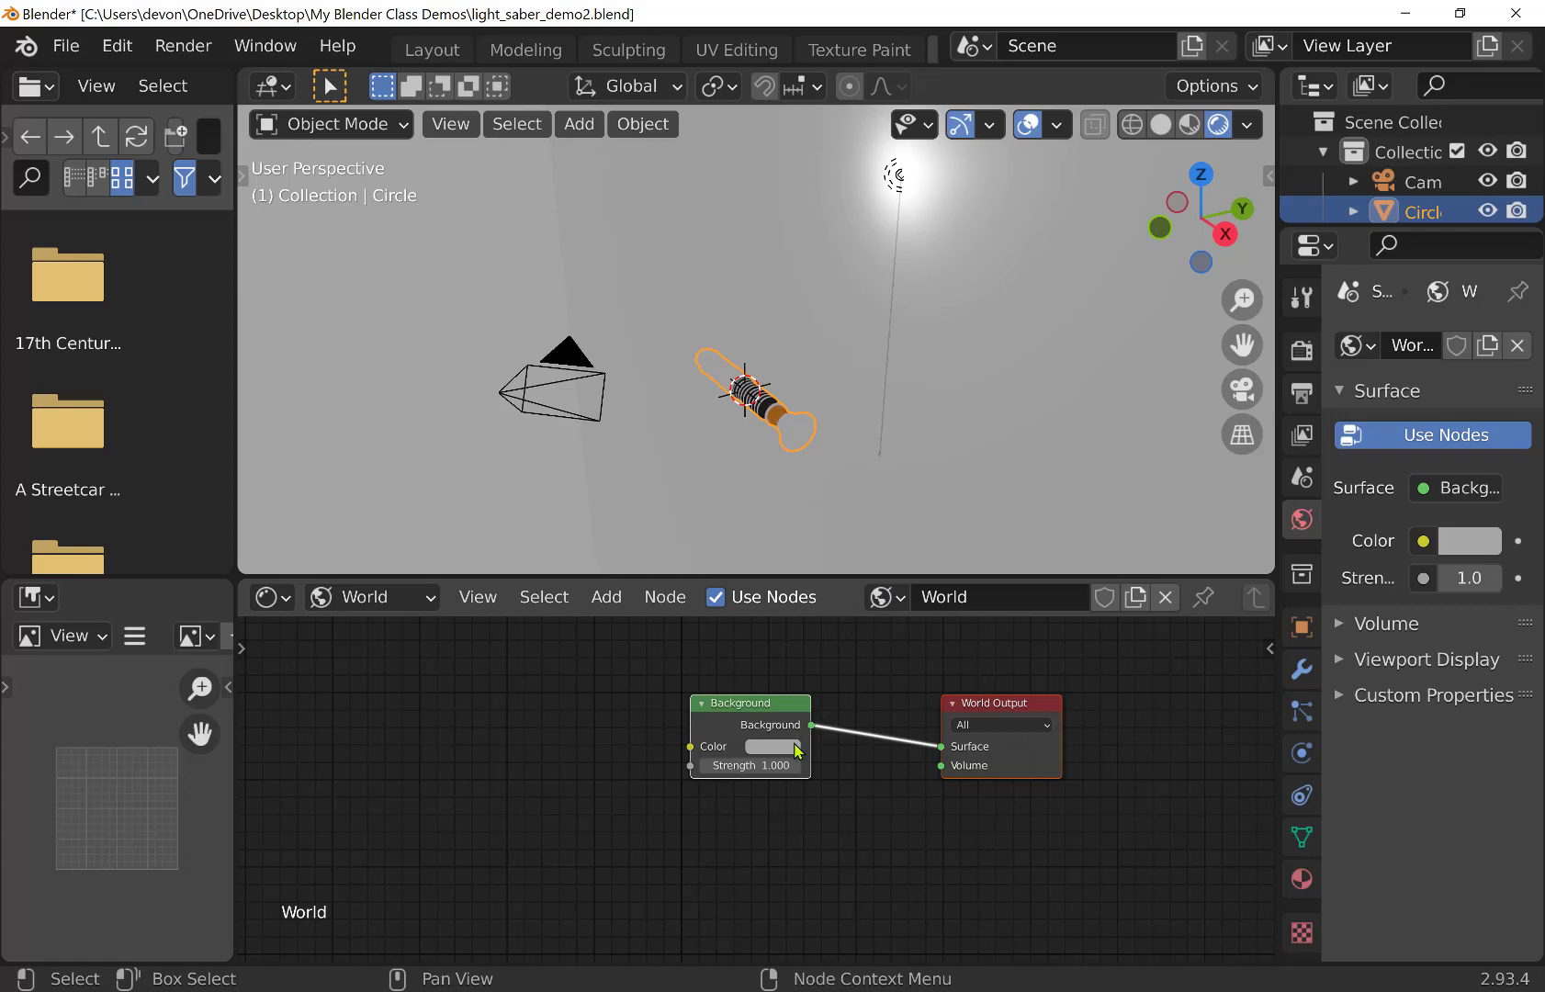
left_click(798, 751)
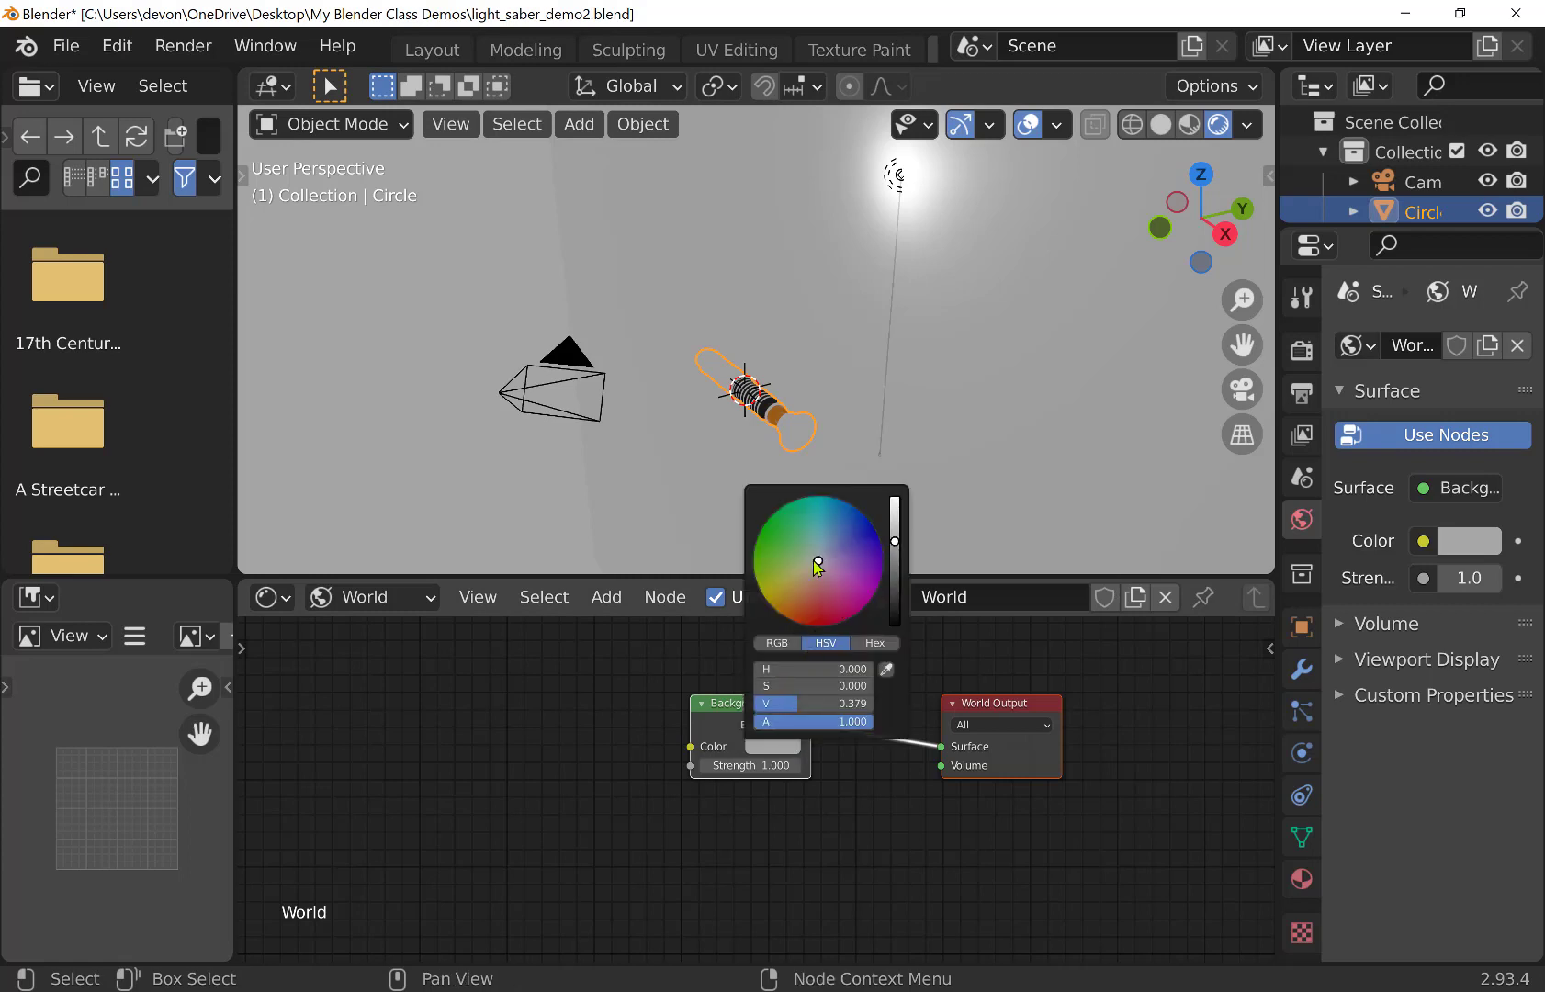
left_click_drag(818, 564, 893, 537)
left_click(745, 829)
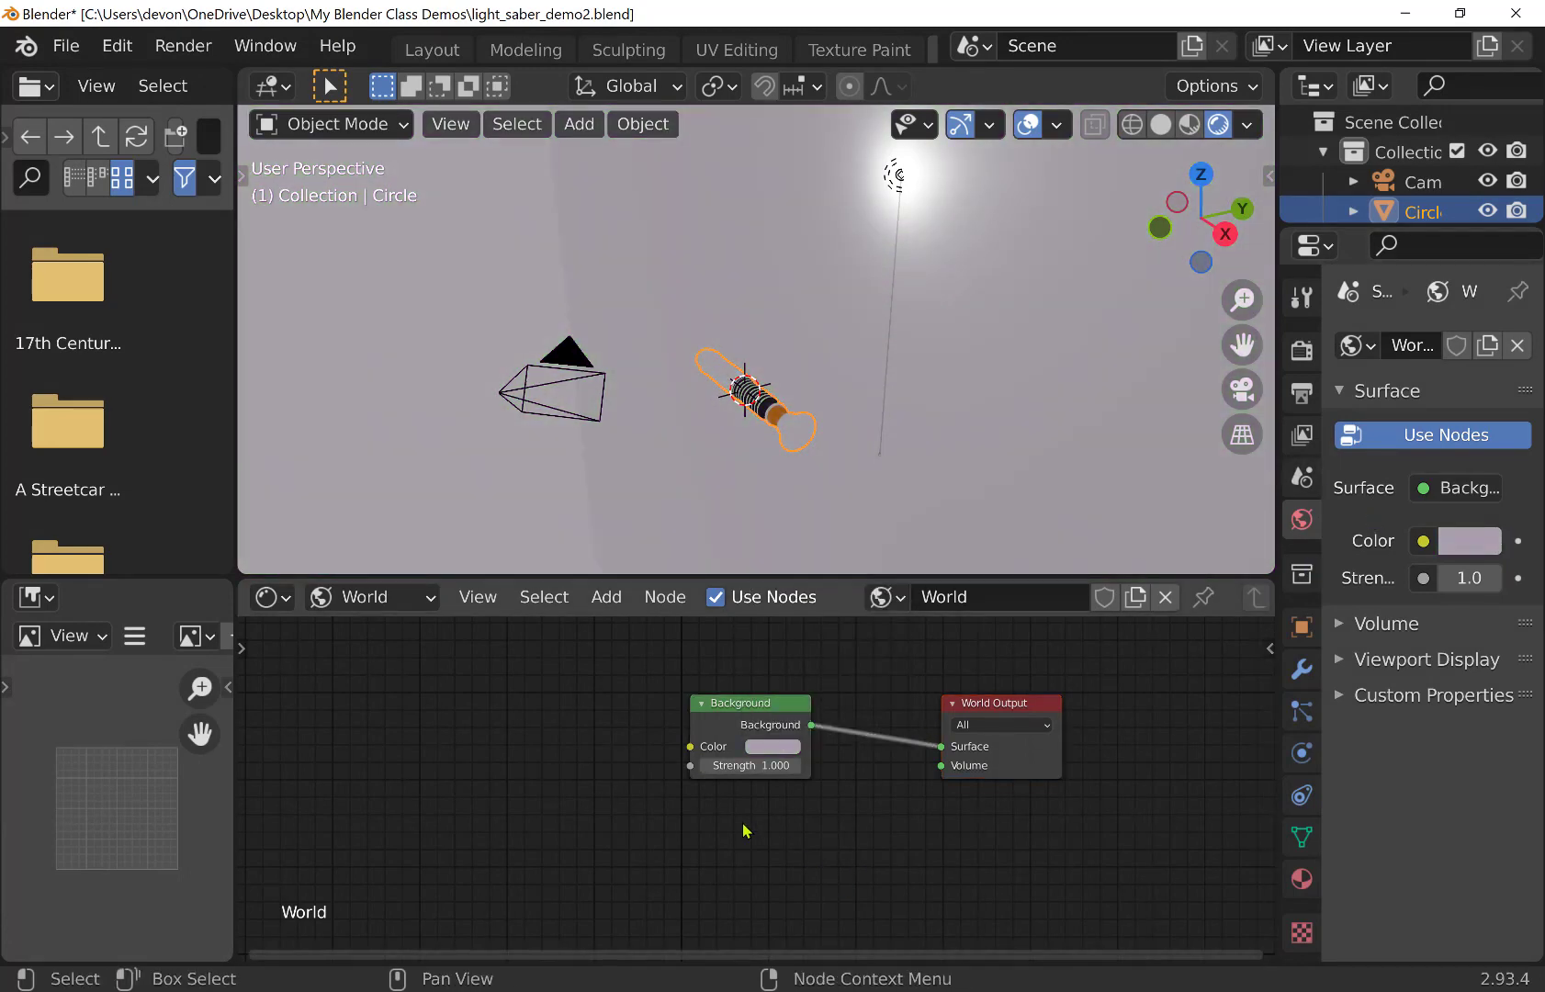
Add an Environment Texture node before the Background node and connect its Color output to the Background's Color input
left_click(605, 600)
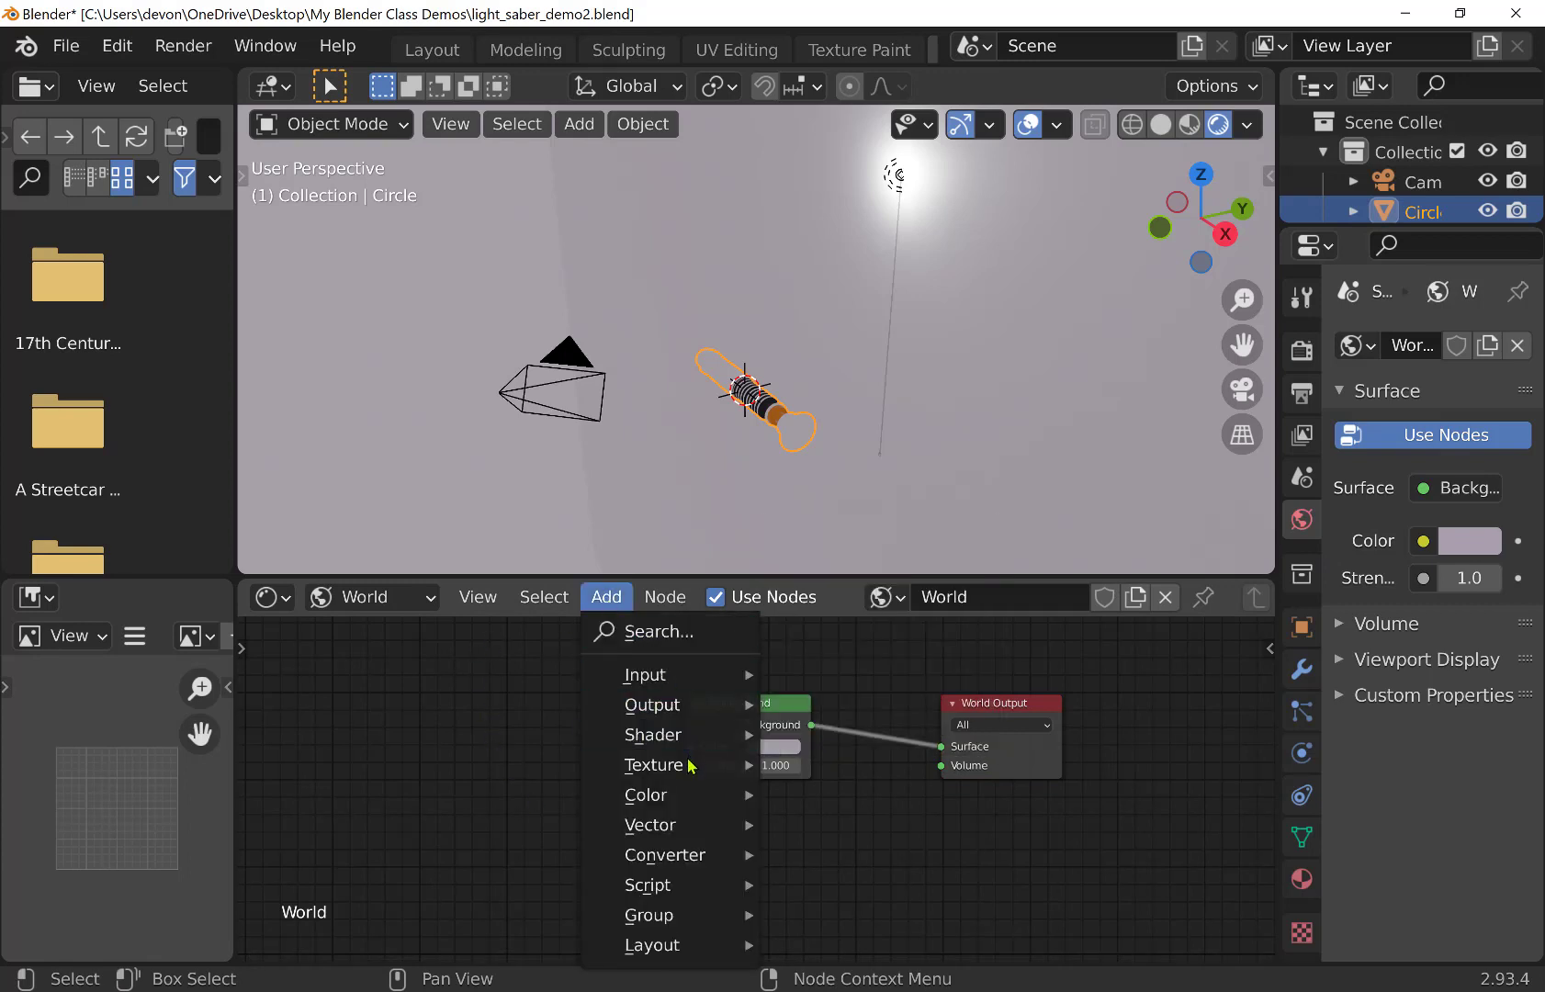
mouse_move(689, 772)
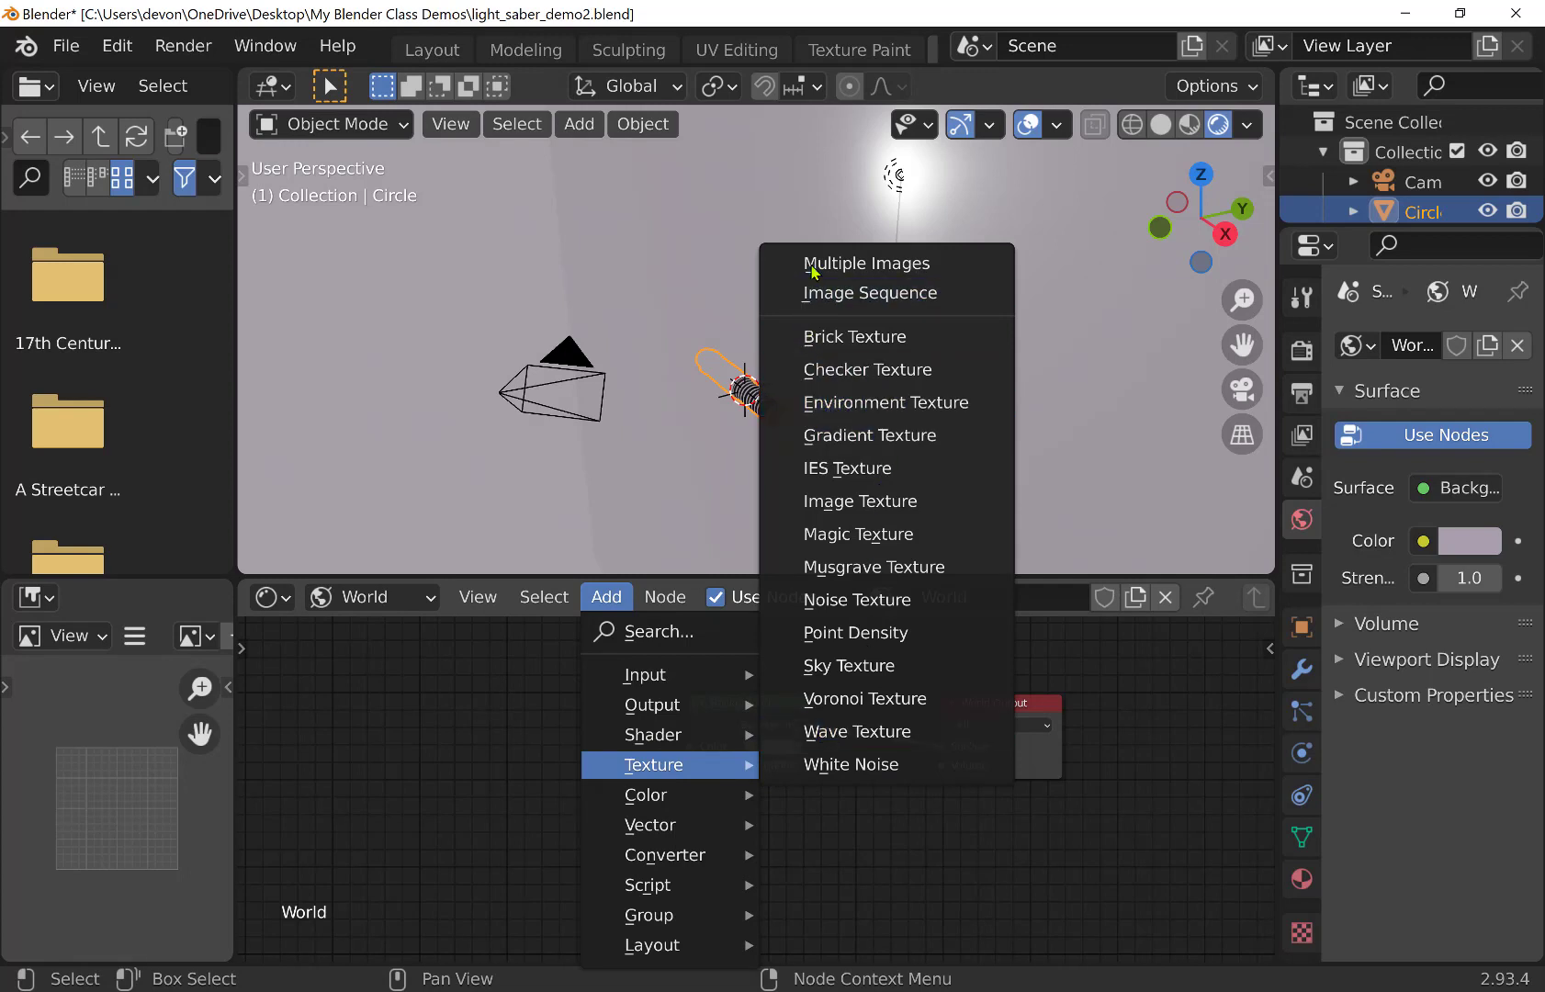
left_click(864, 415)
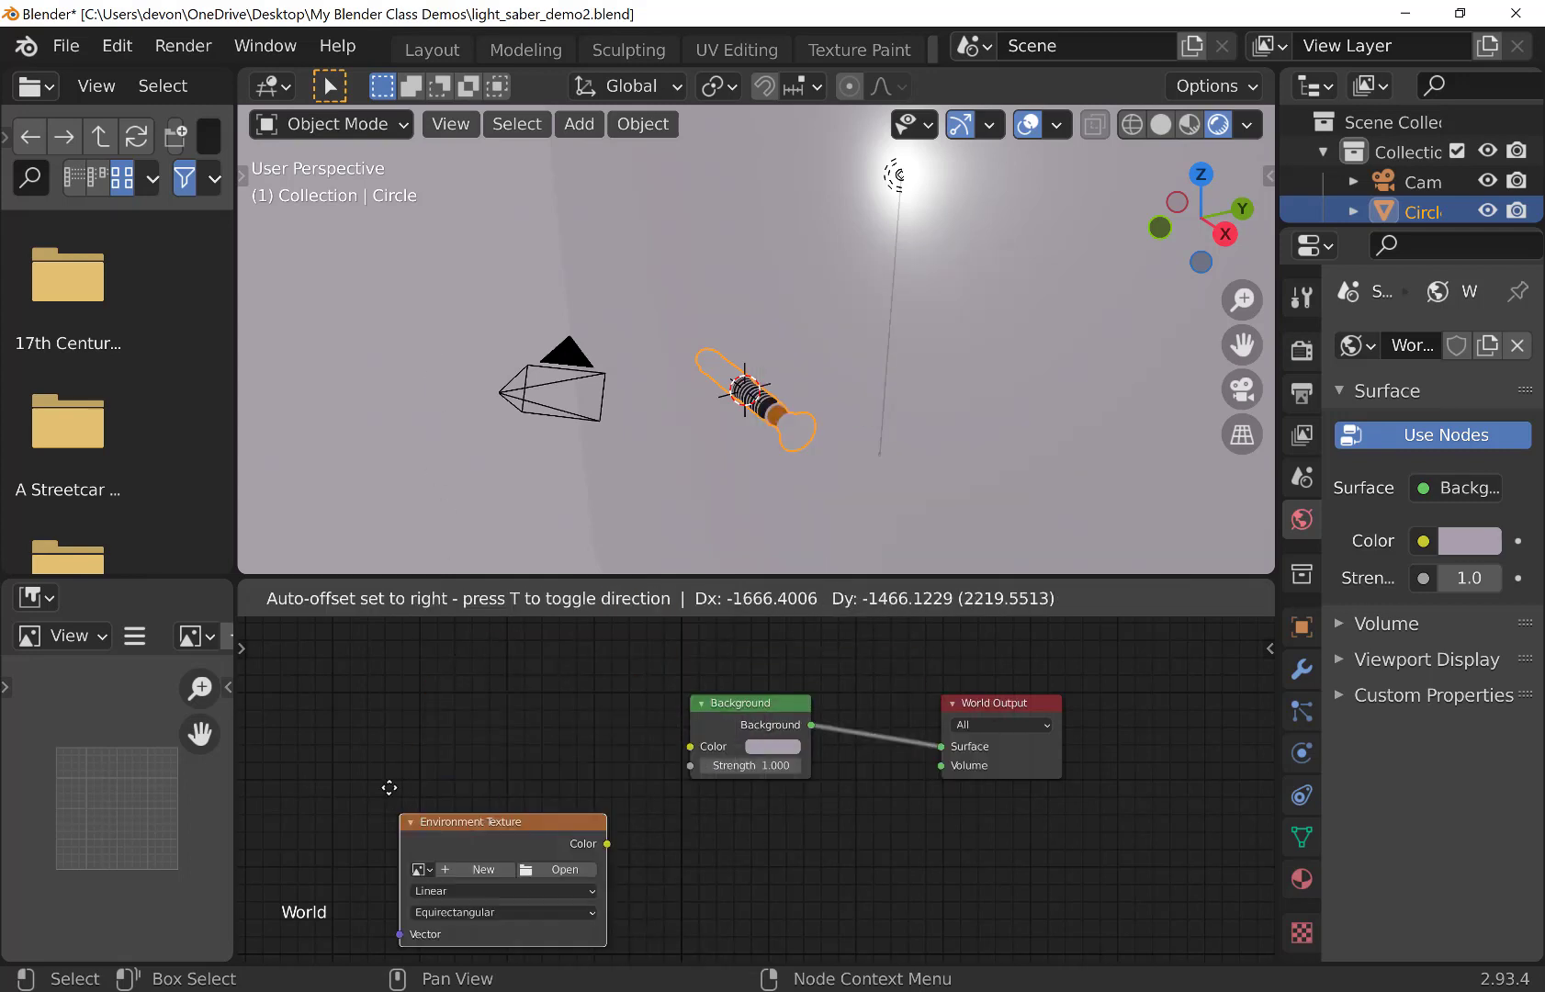
left_click(418, 732)
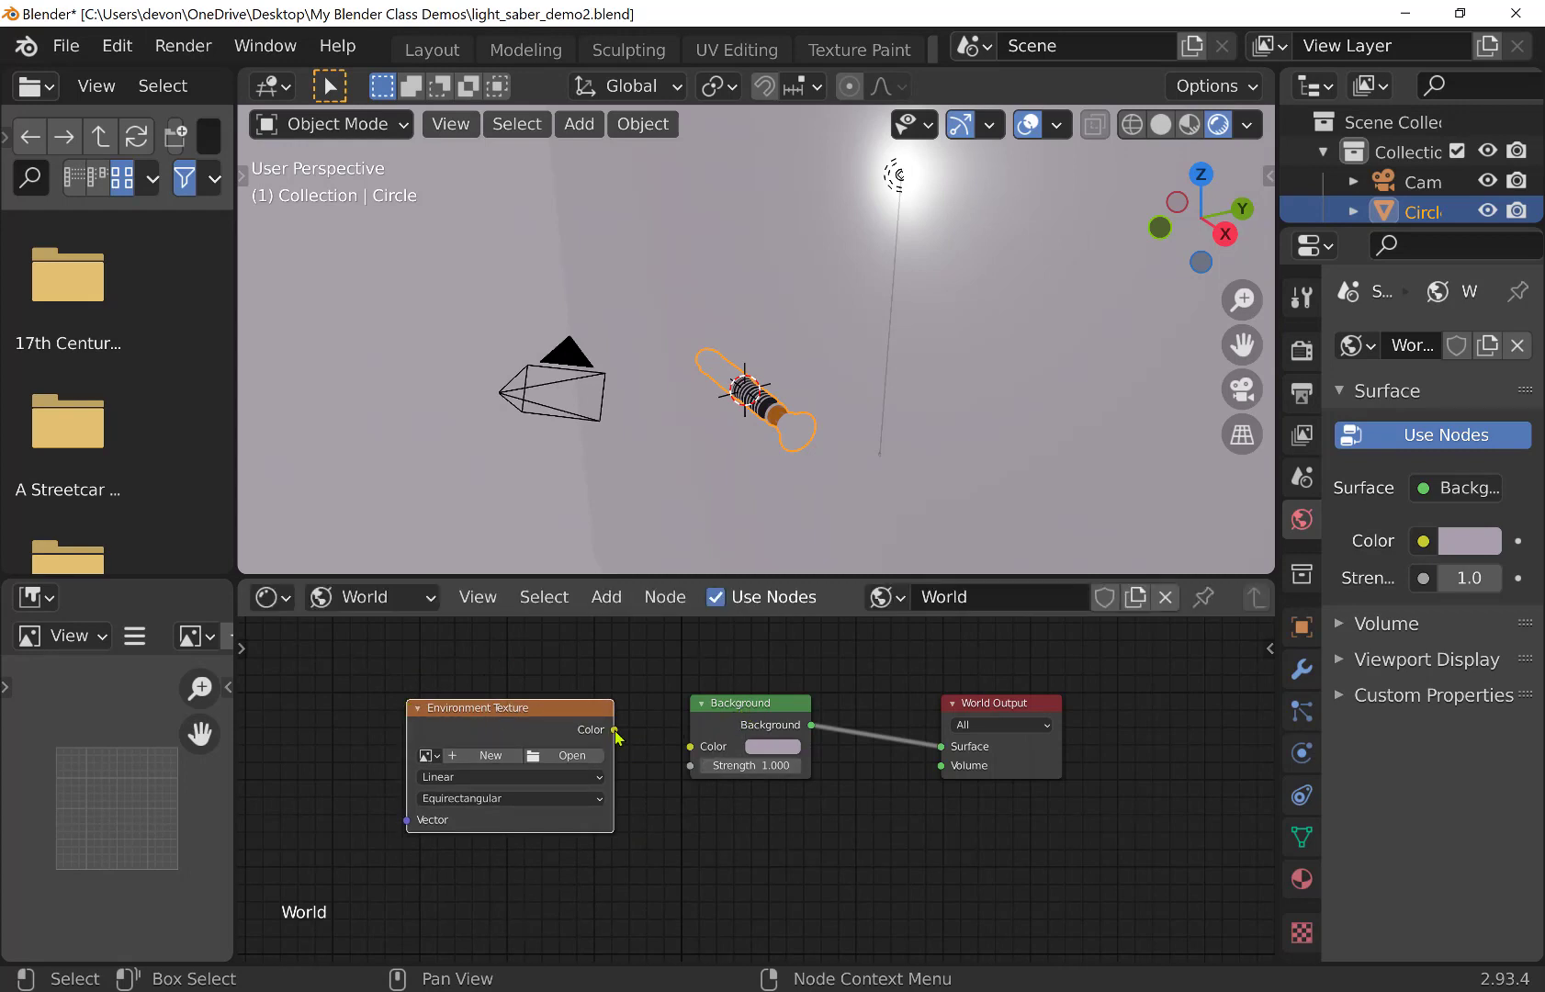
left_click_drag(615, 730, 700, 758)
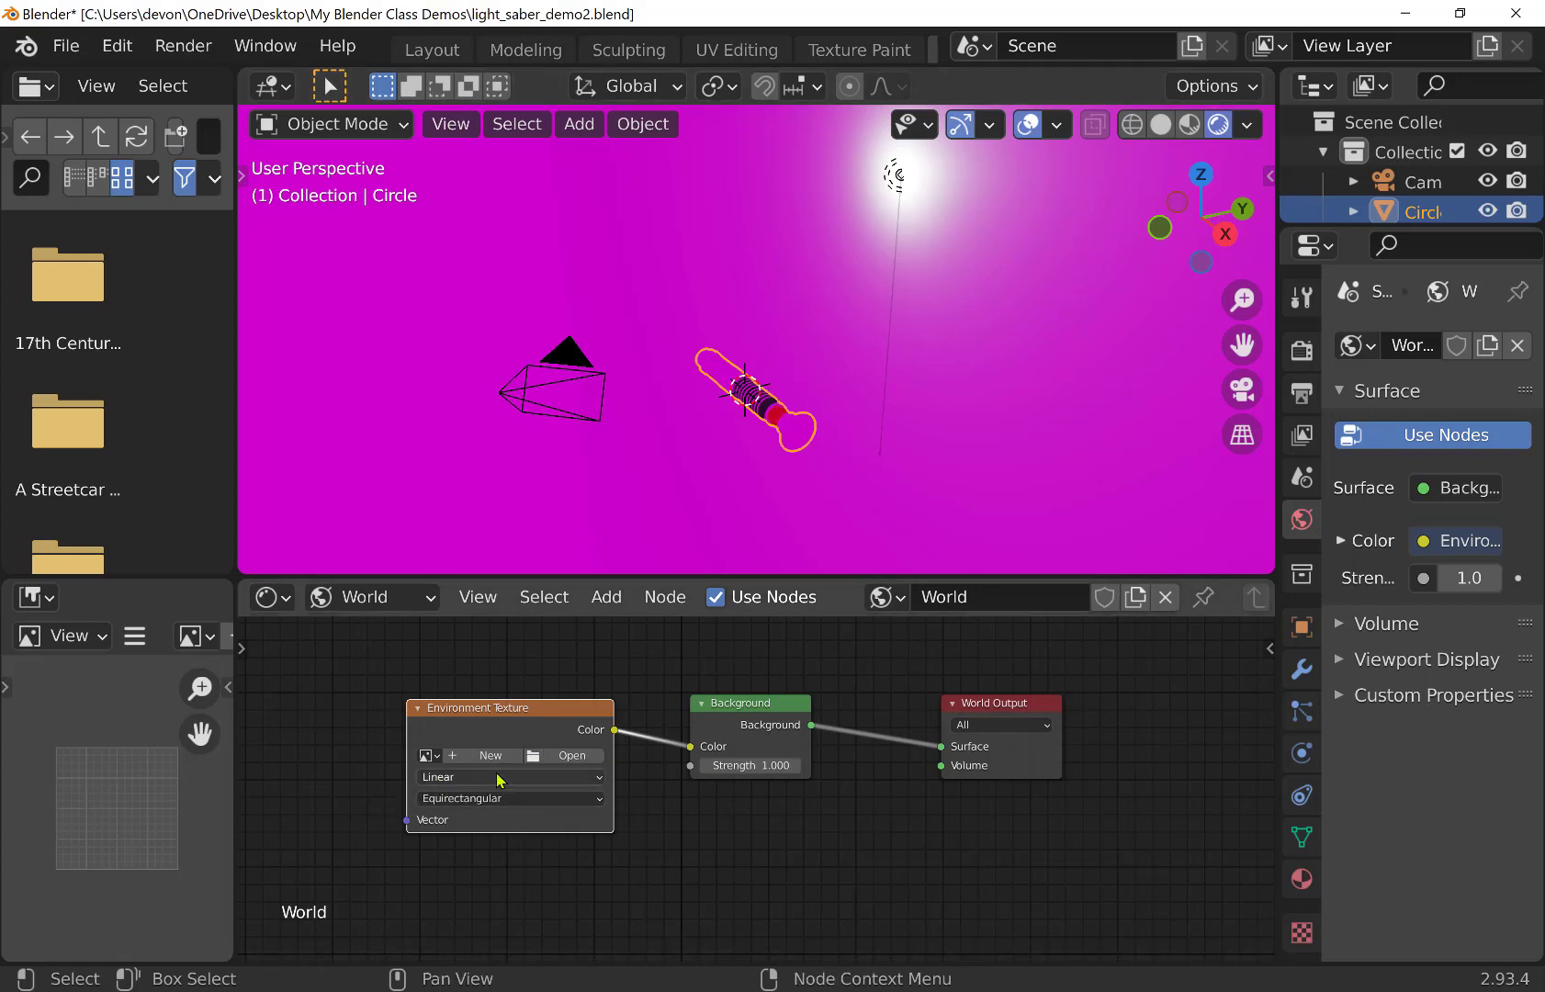
Browse for an environment image for the Environment Texture node, looking through the Downloads, Documents and Desktop folders
left_click(563, 757)
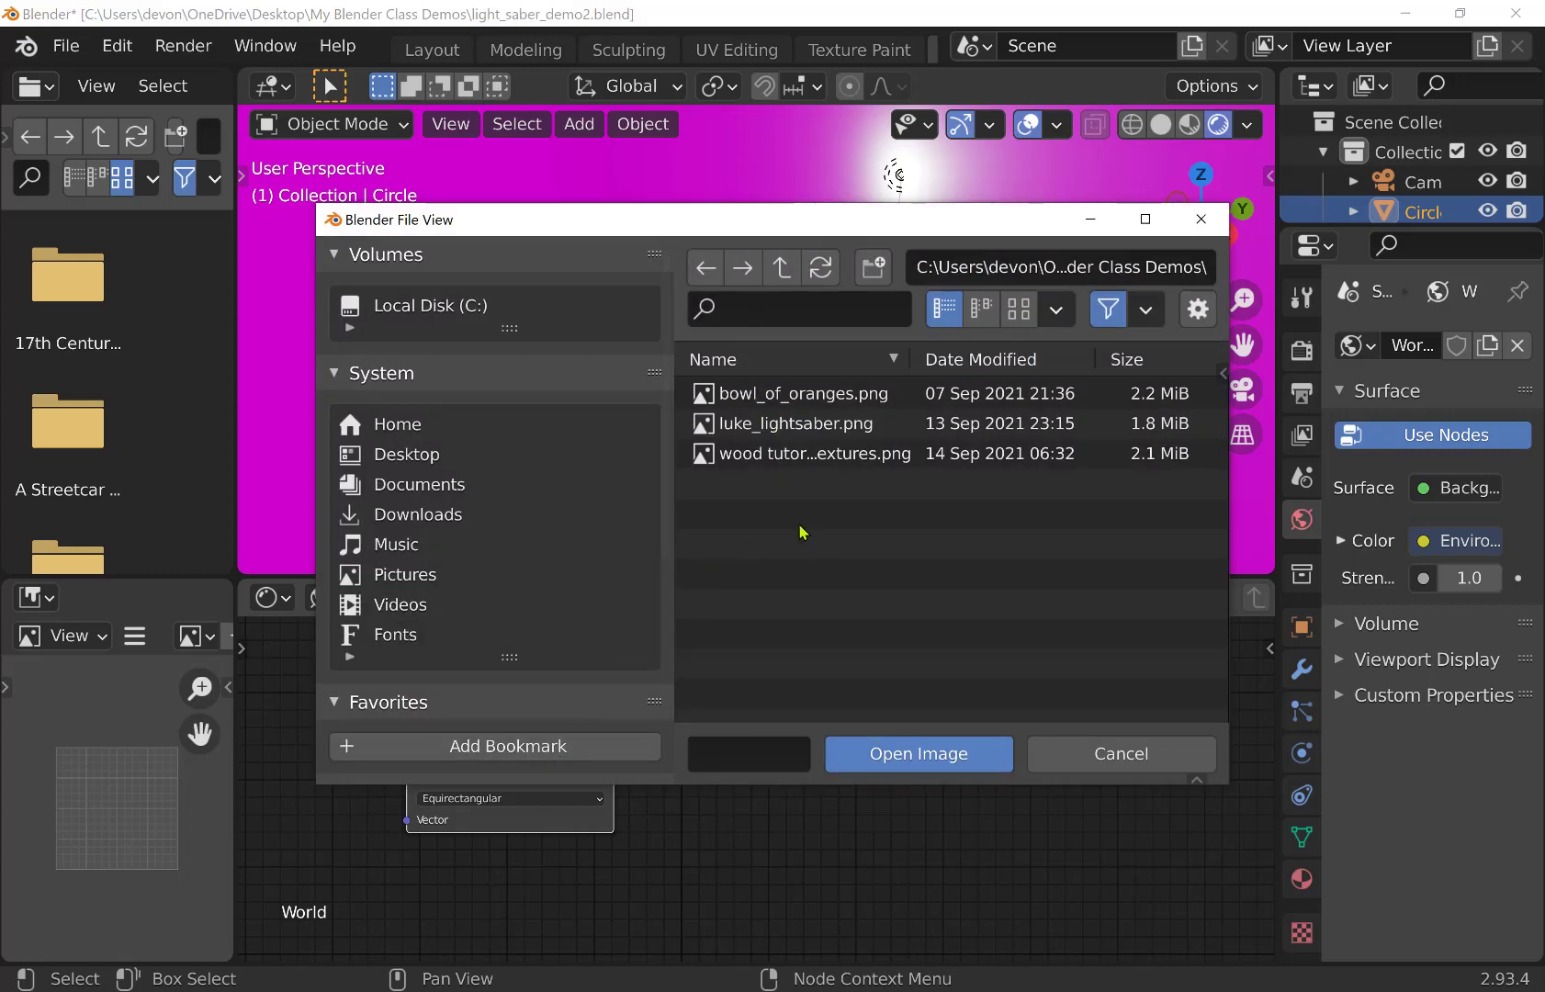
left_click(449, 525)
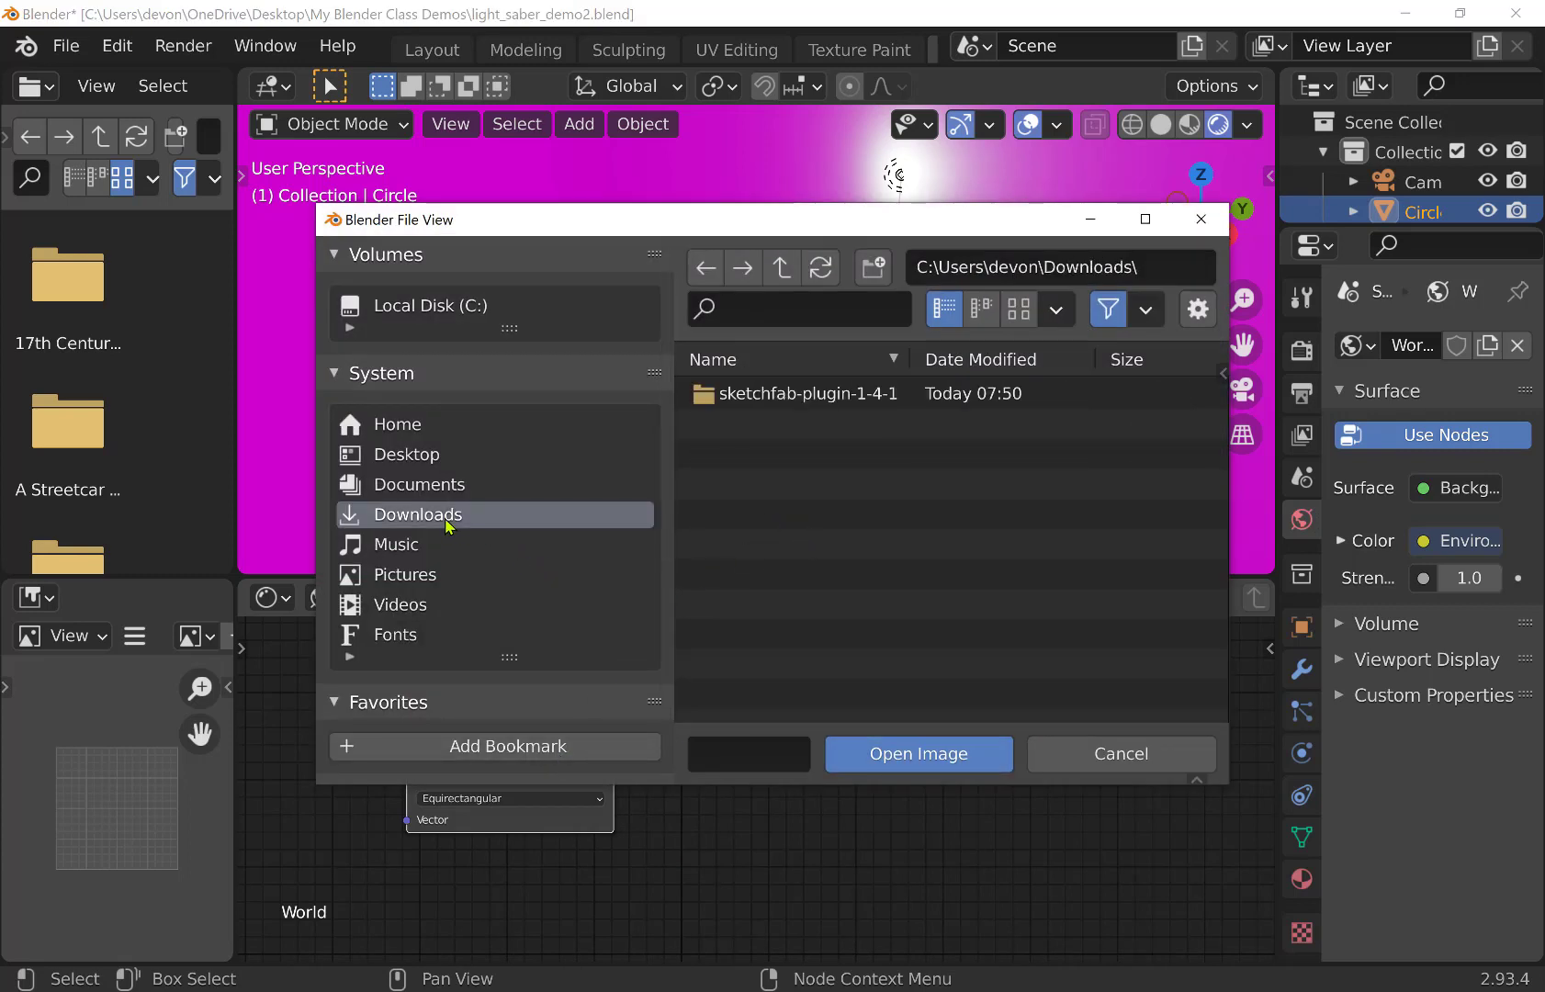
left_click(427, 492)
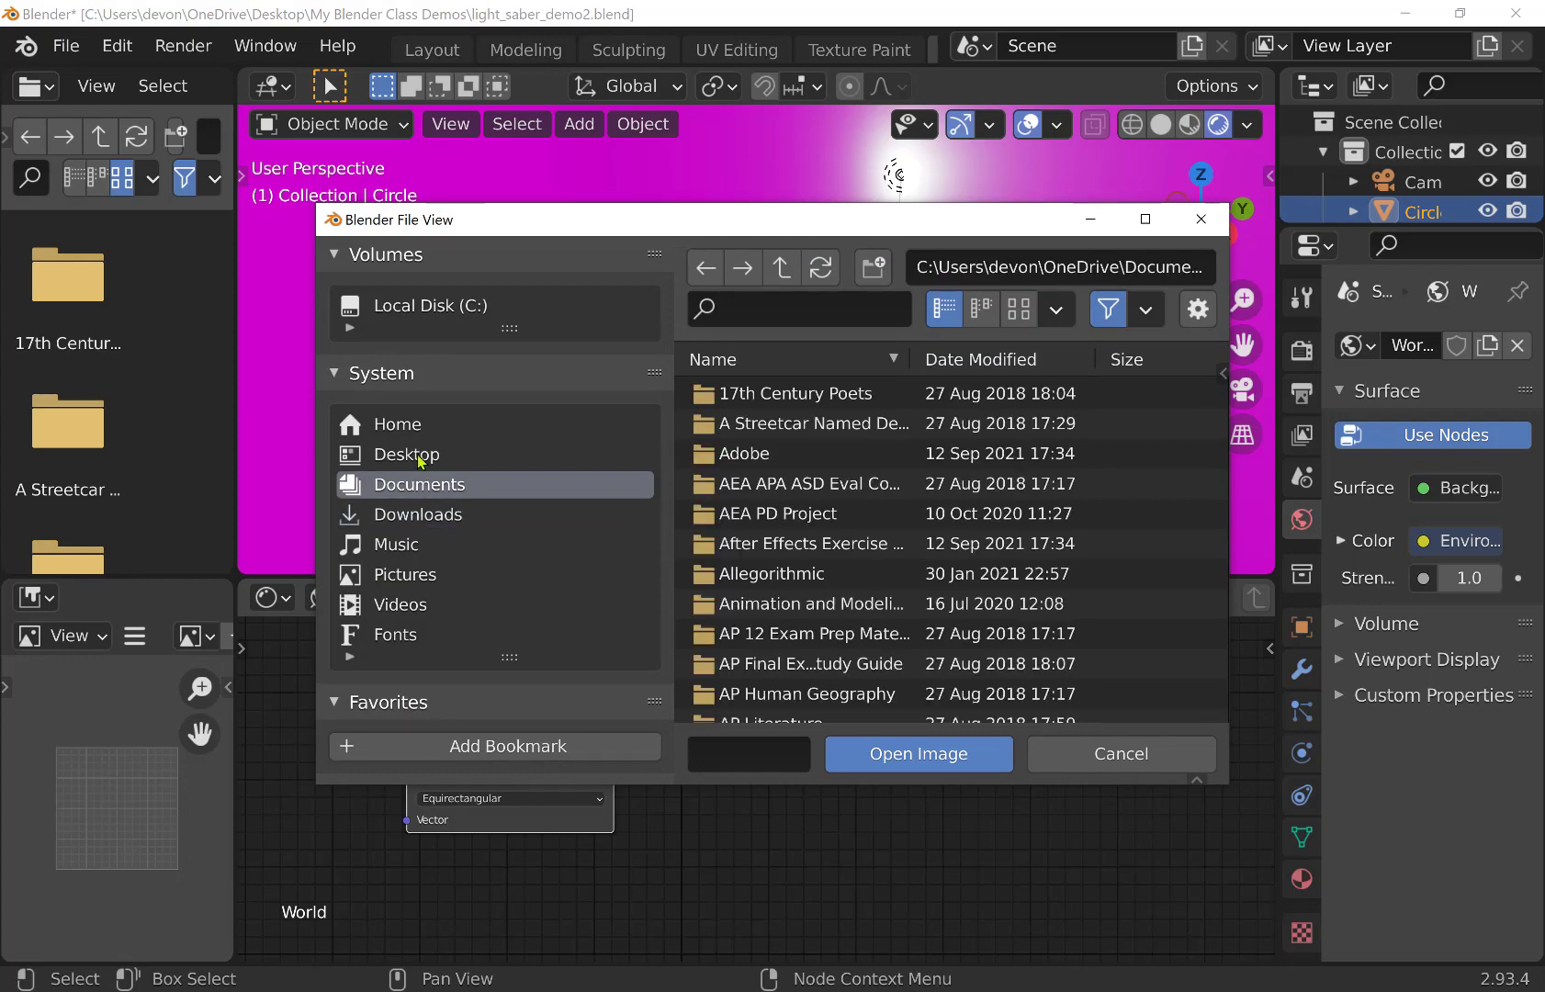
left_click(418, 458)
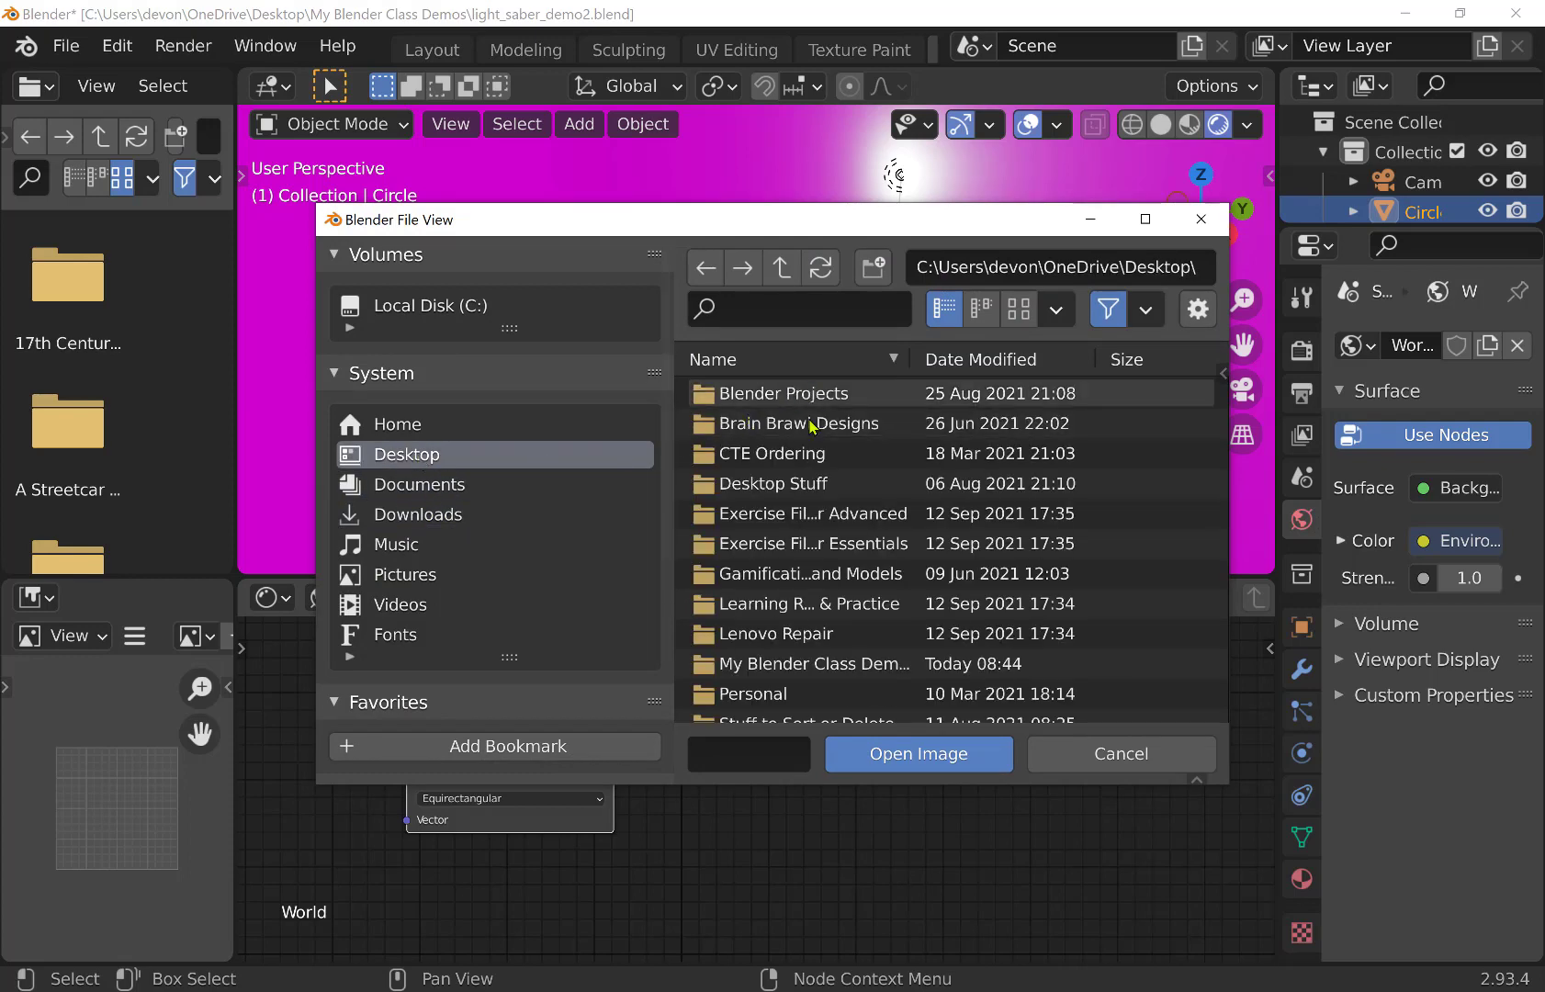
scroll(832, 551, "down", 3)
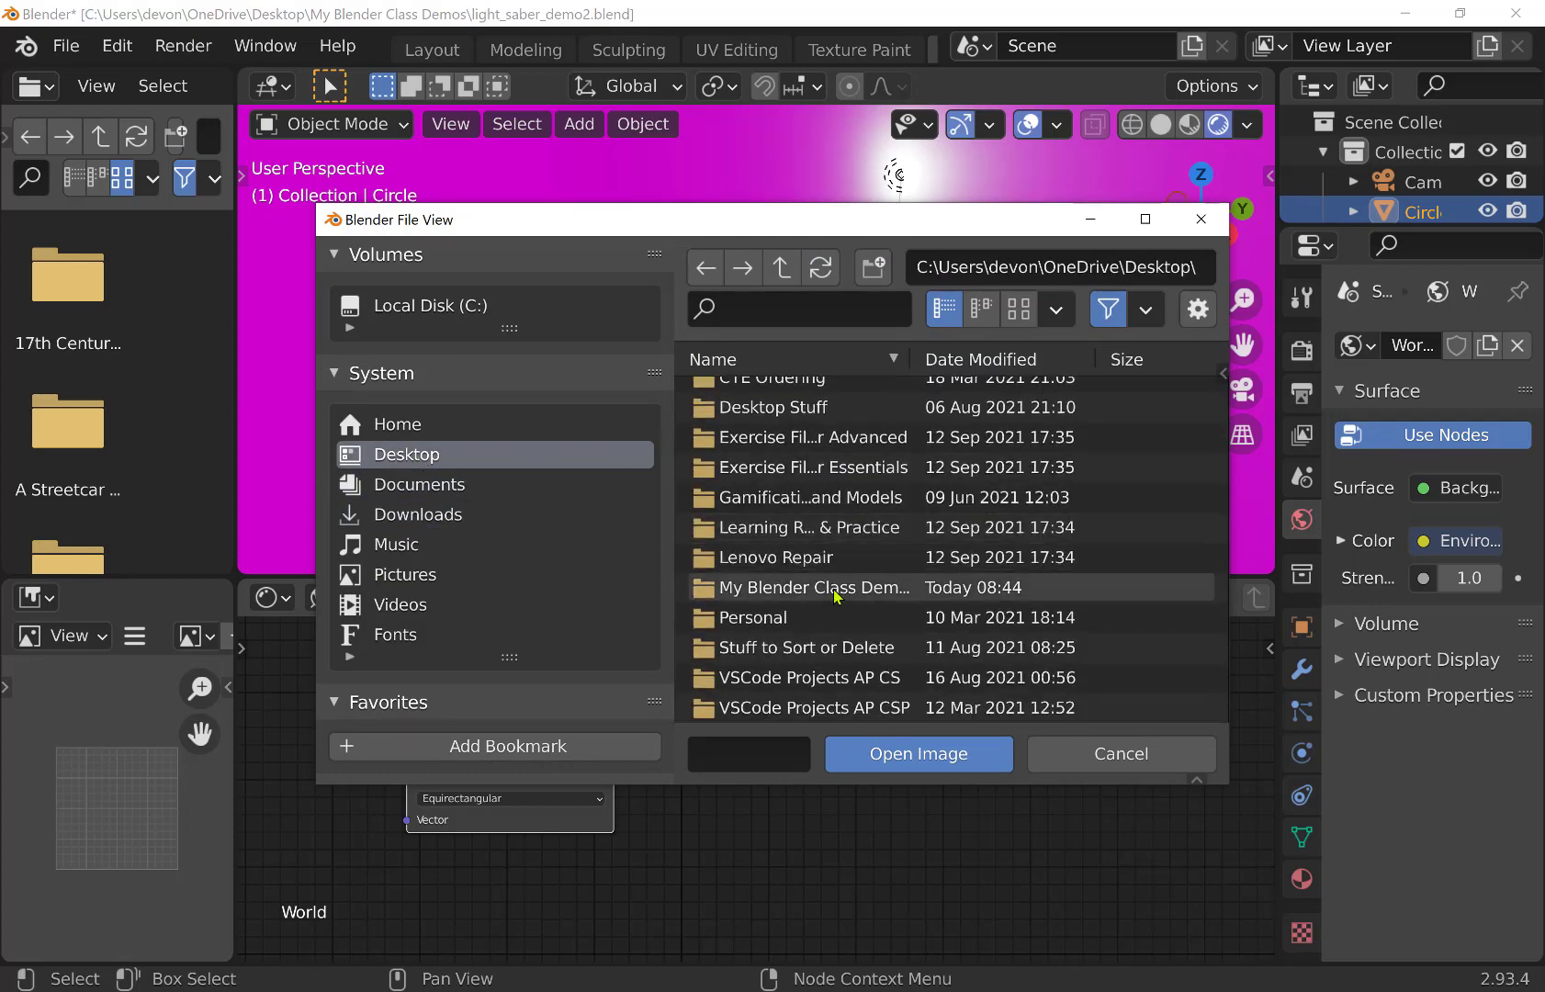
scroll(777, 427, "up", 3)
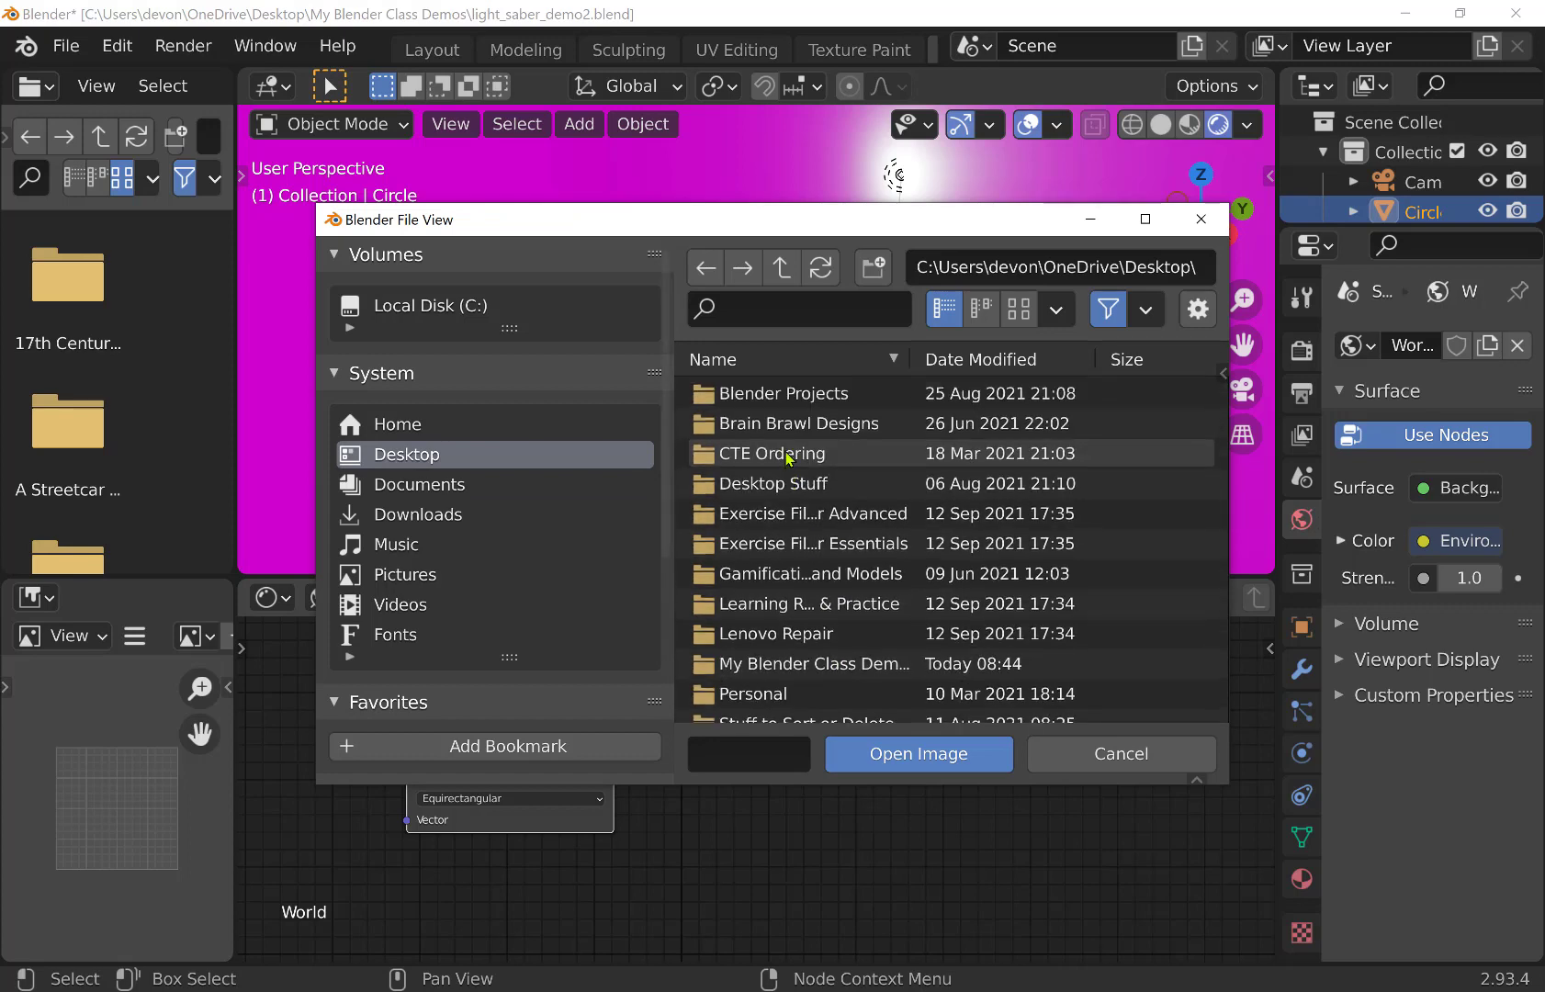
double_click(788, 395)
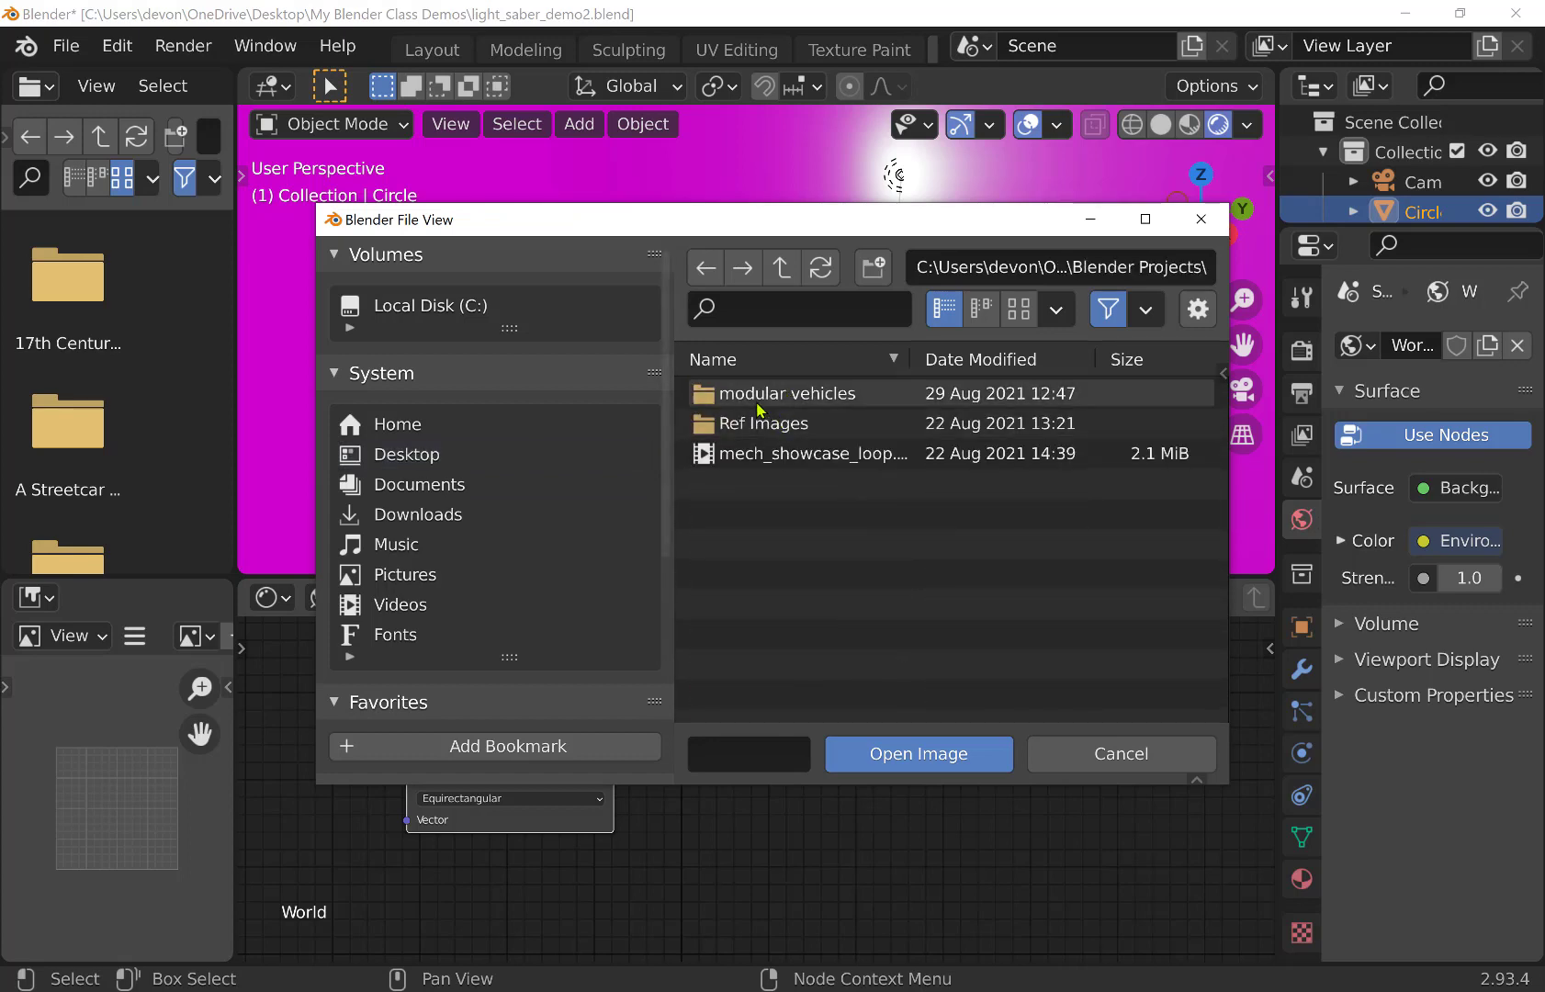
left_click(781, 268)
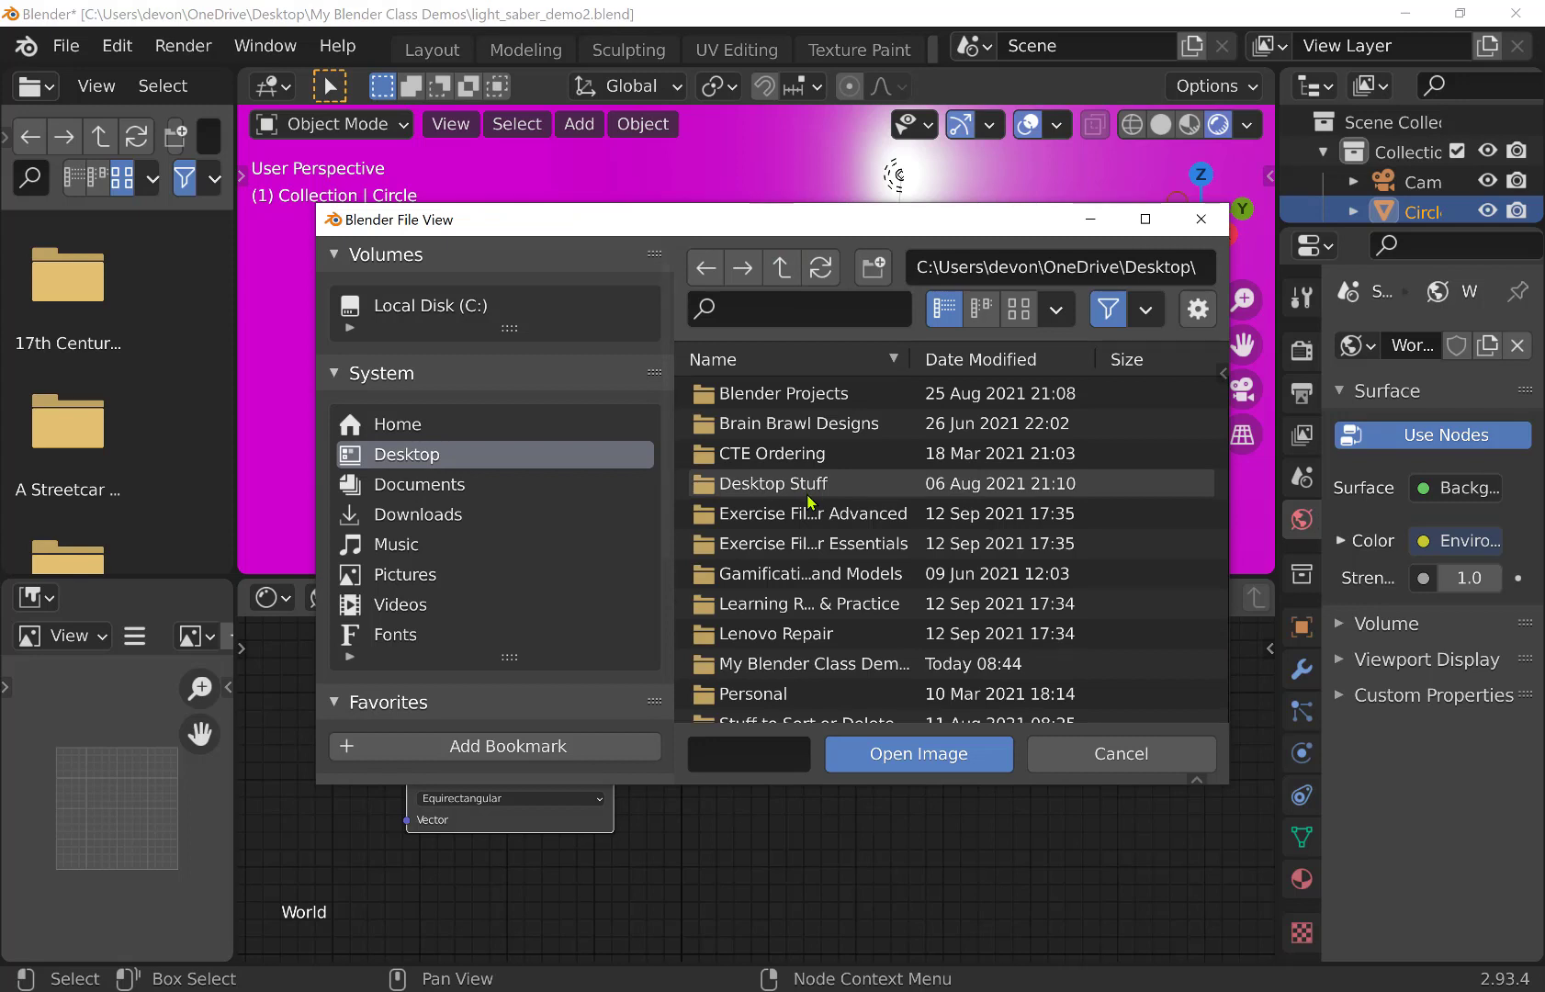
scroll(812, 634, "down", 1)
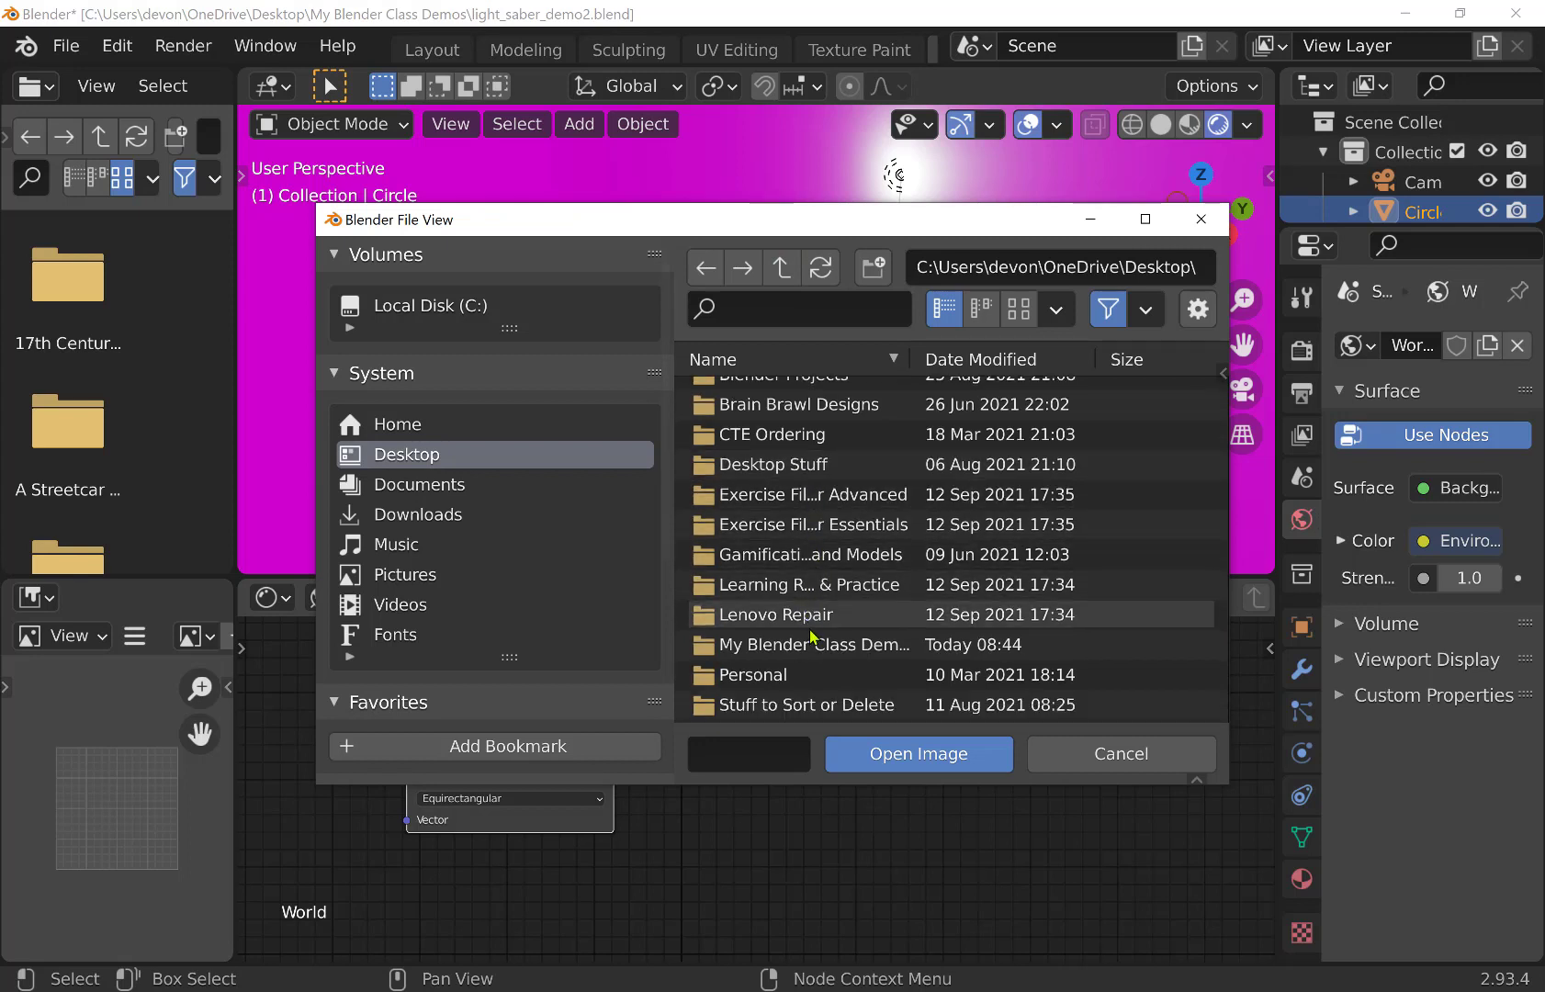
double_click(812, 643)
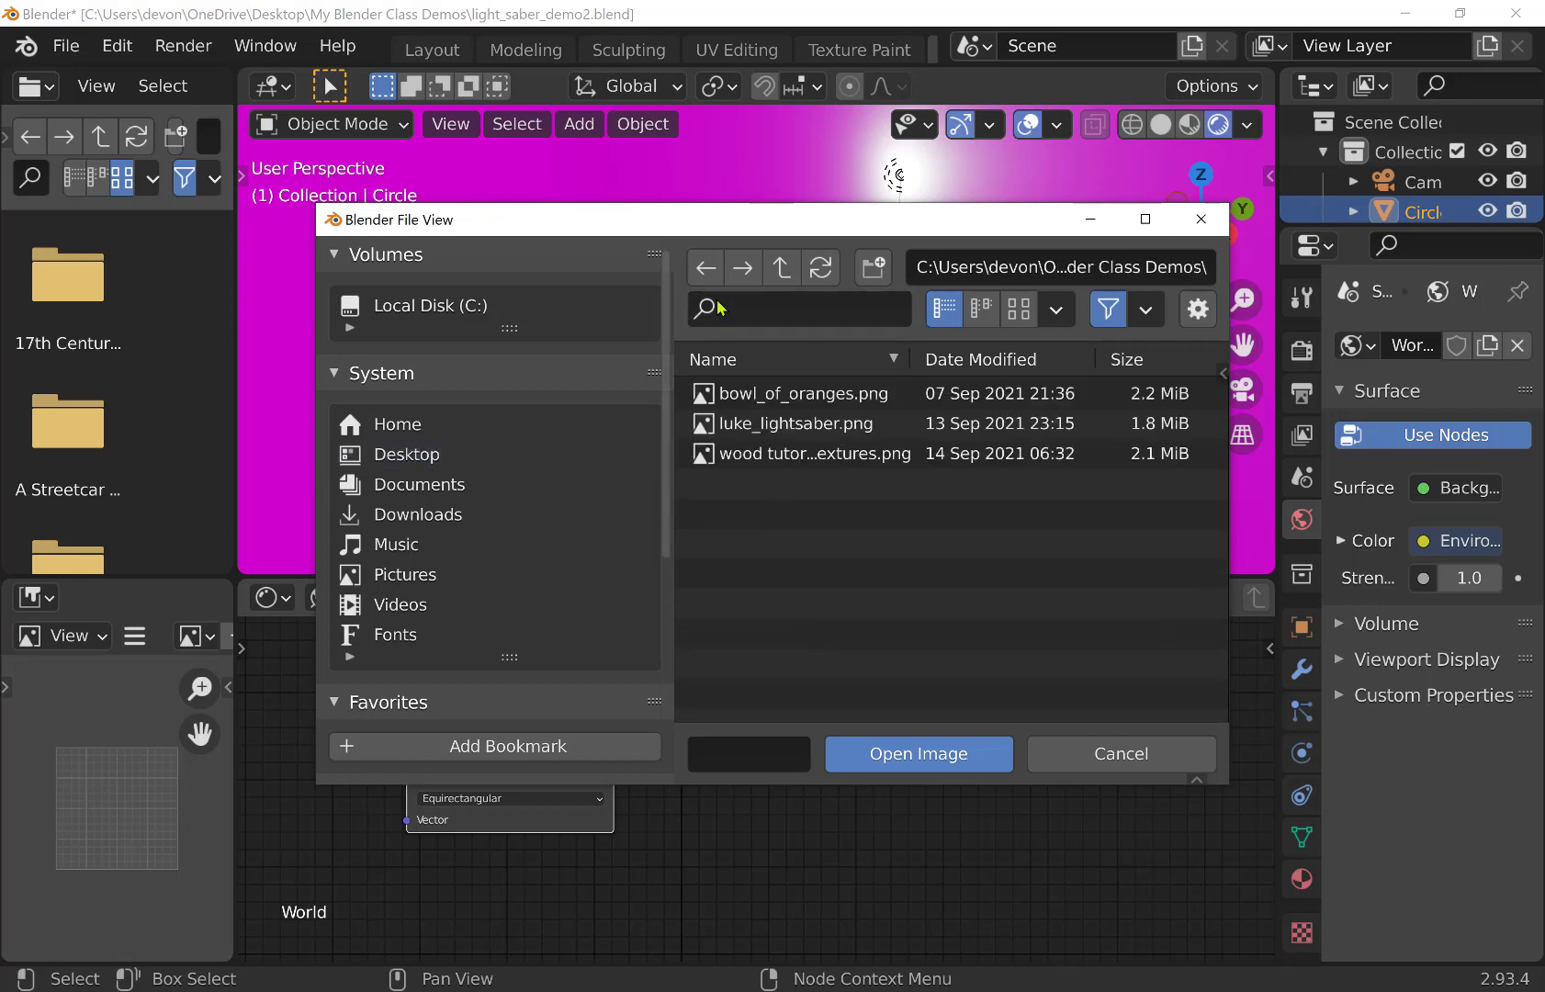
left_click(781, 274)
scroll(827, 551, "down", 6)
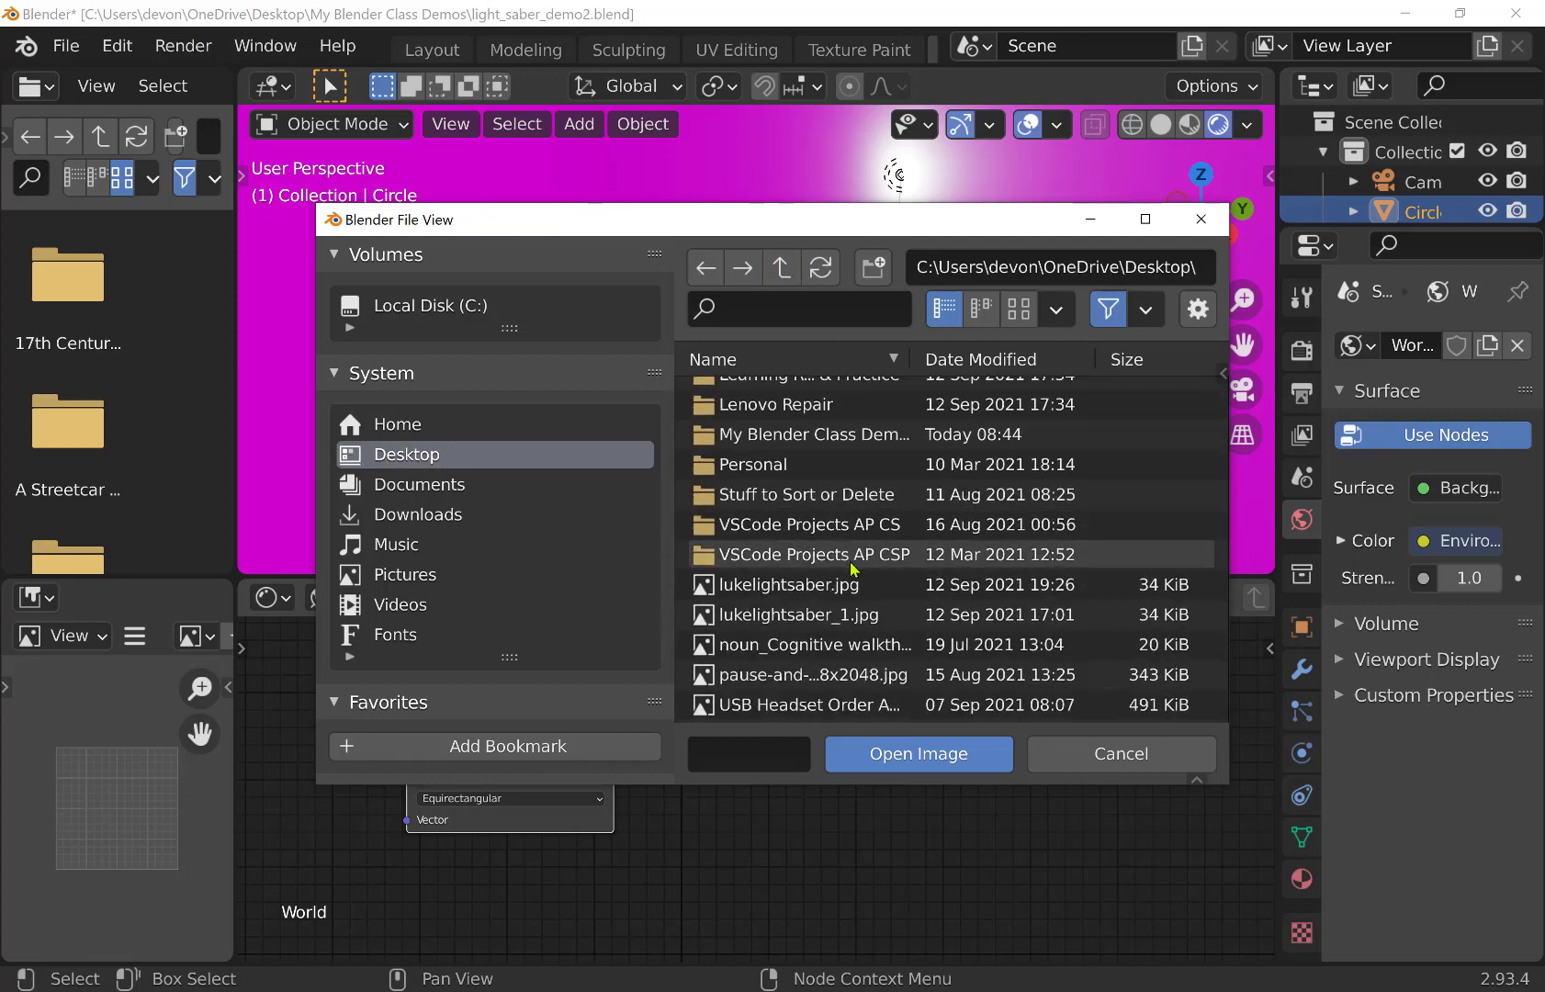
scroll(851, 570, "up", 5)
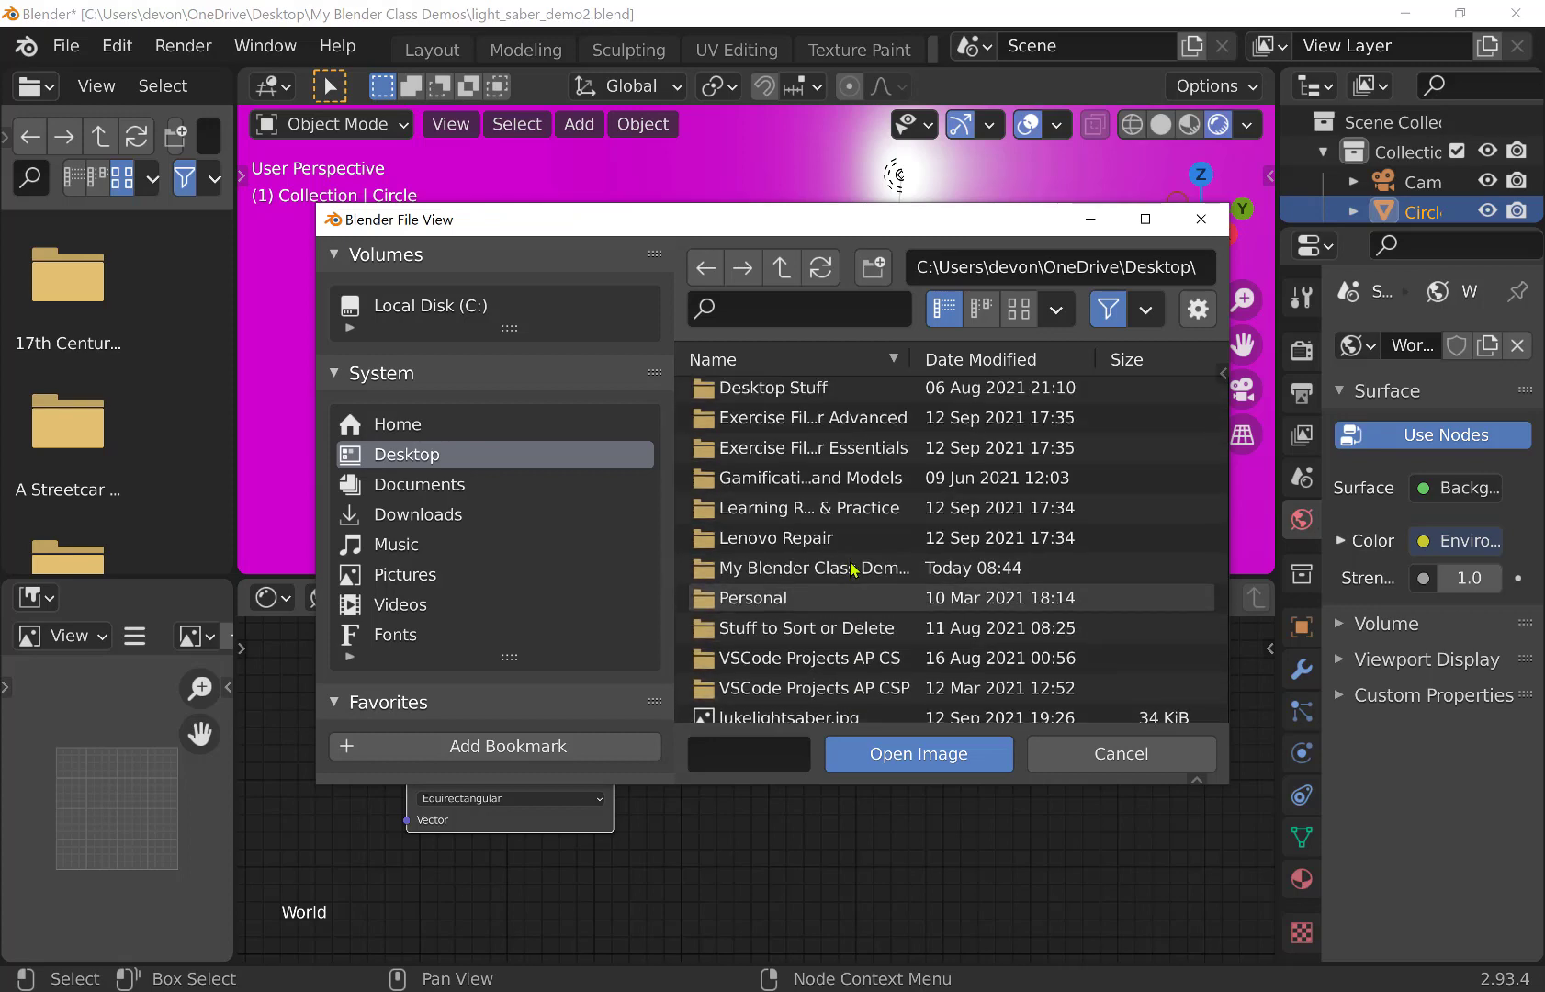
scroll(847, 572, "up", 3)
Load Etnies_Park_Center_3k.hdr from the HDRs folder in Documents > Blender Models into the Environment Texture node
left_click(608, 494)
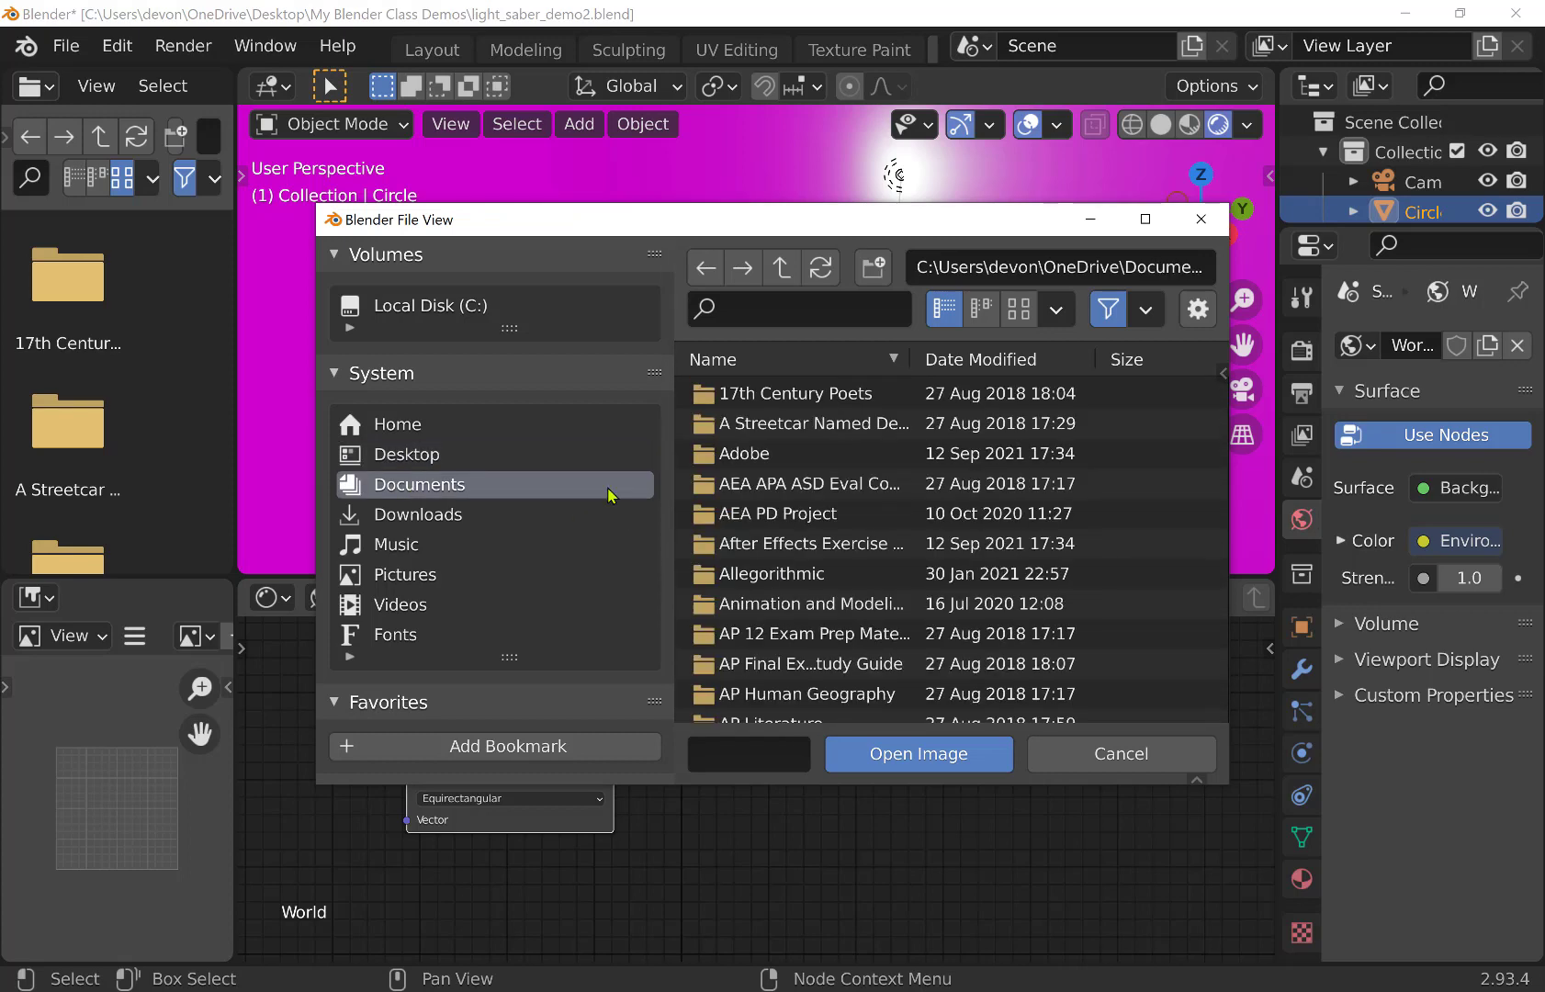
scroll(855, 552, "down", 3)
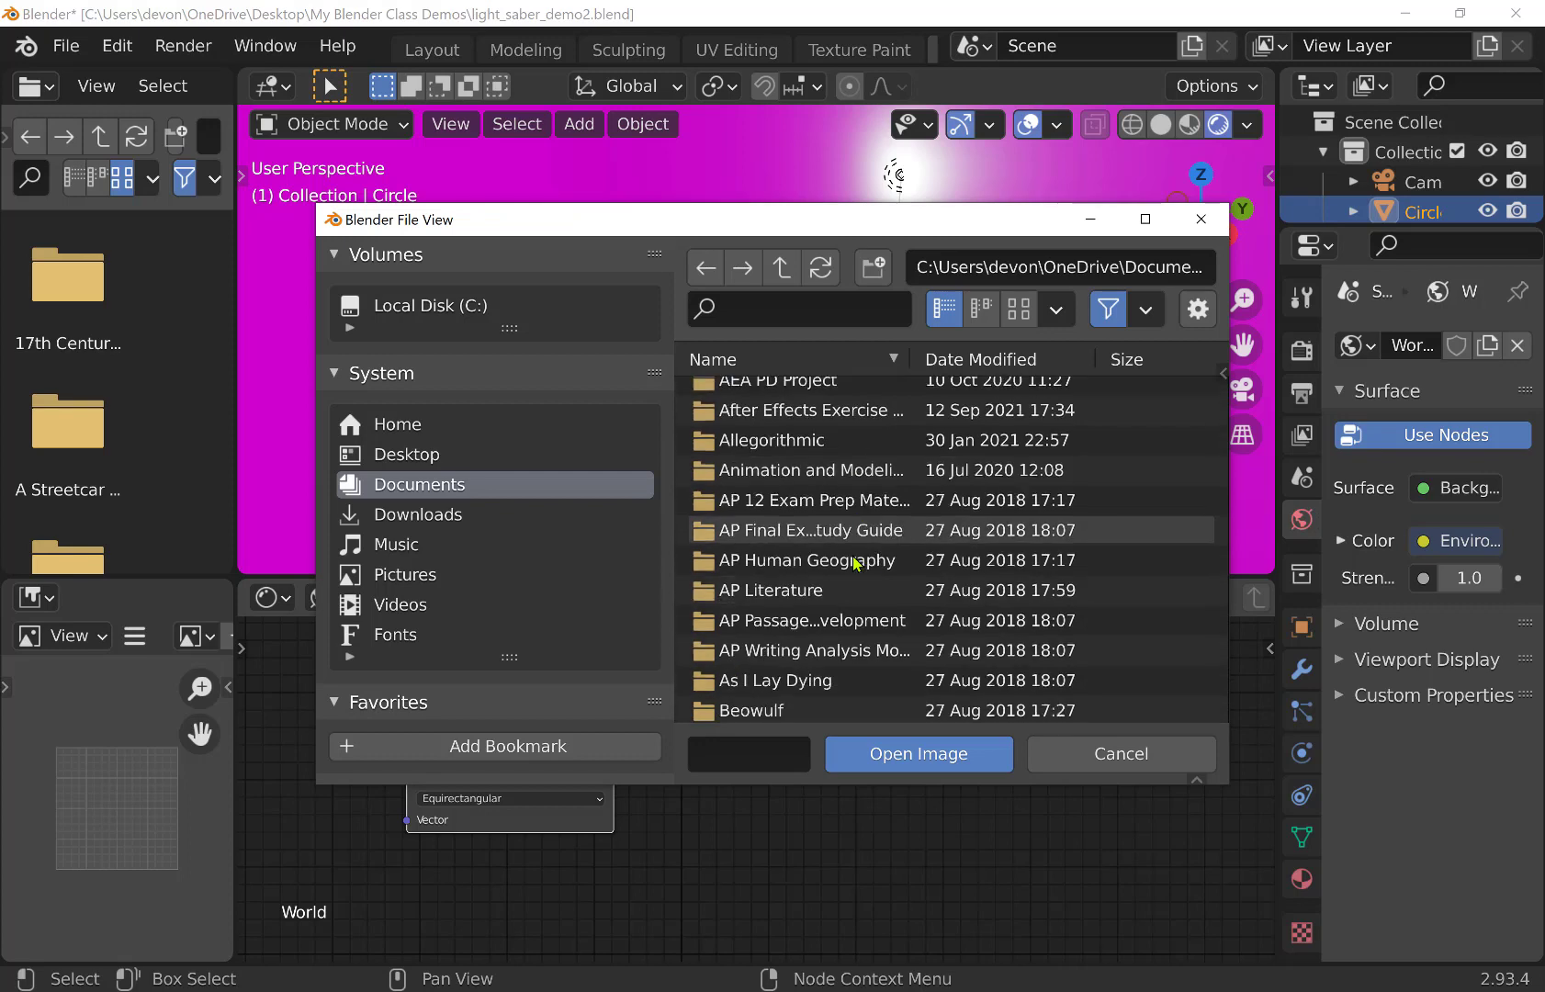
scroll(854, 562, "down", 3)
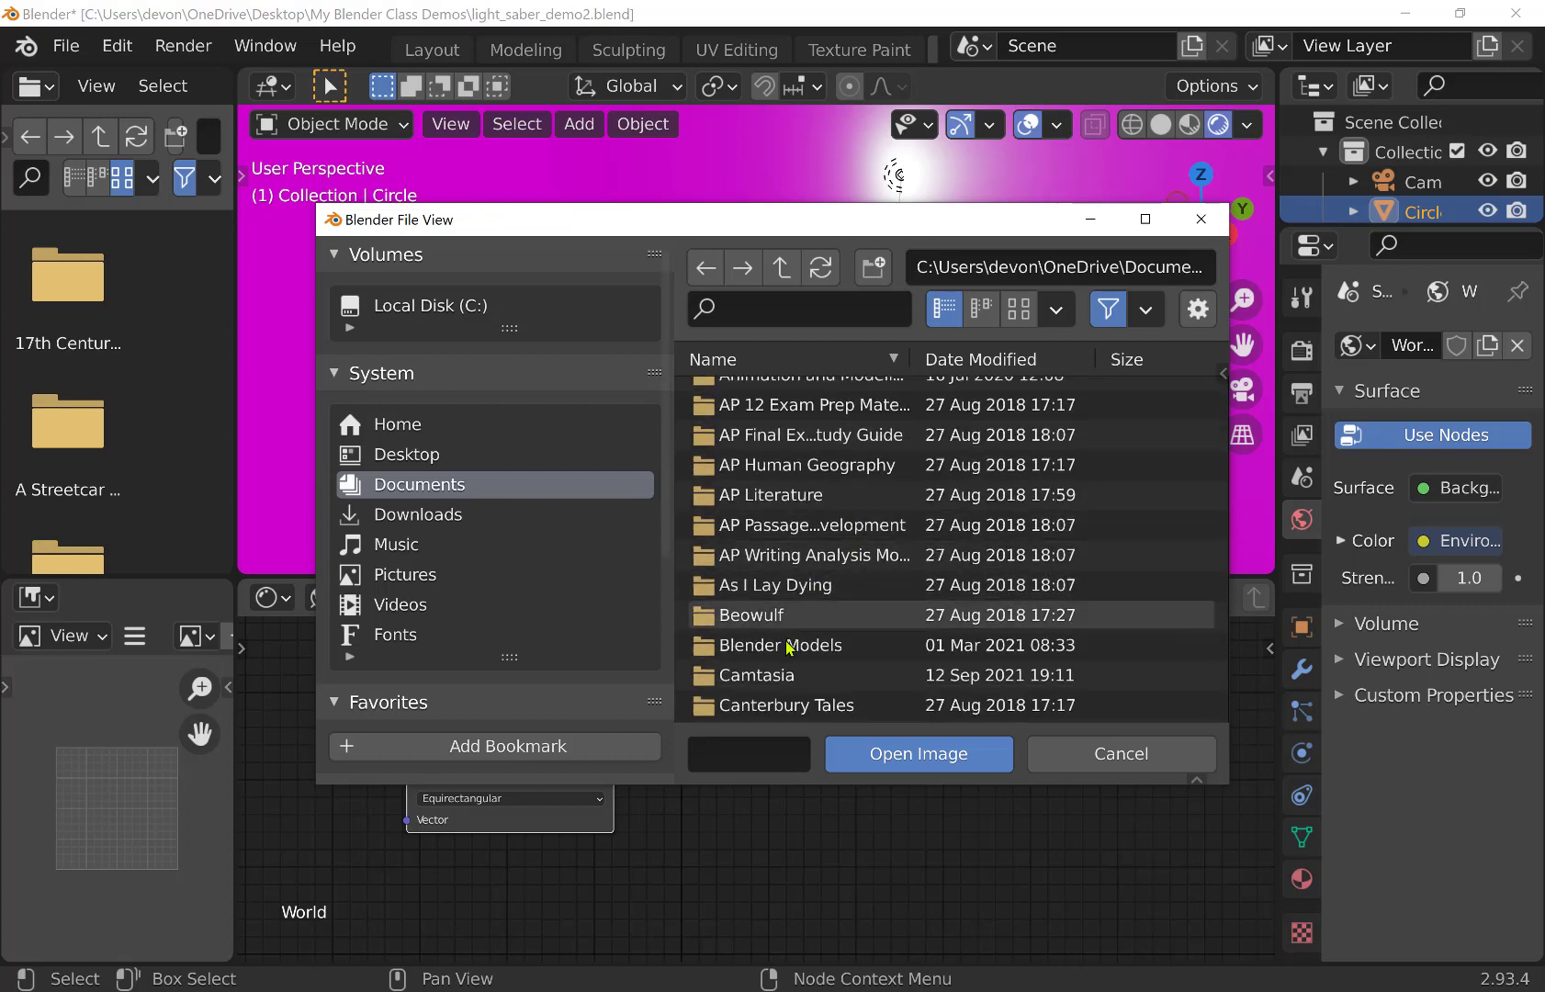
left_click(787, 646)
double_click(787, 647)
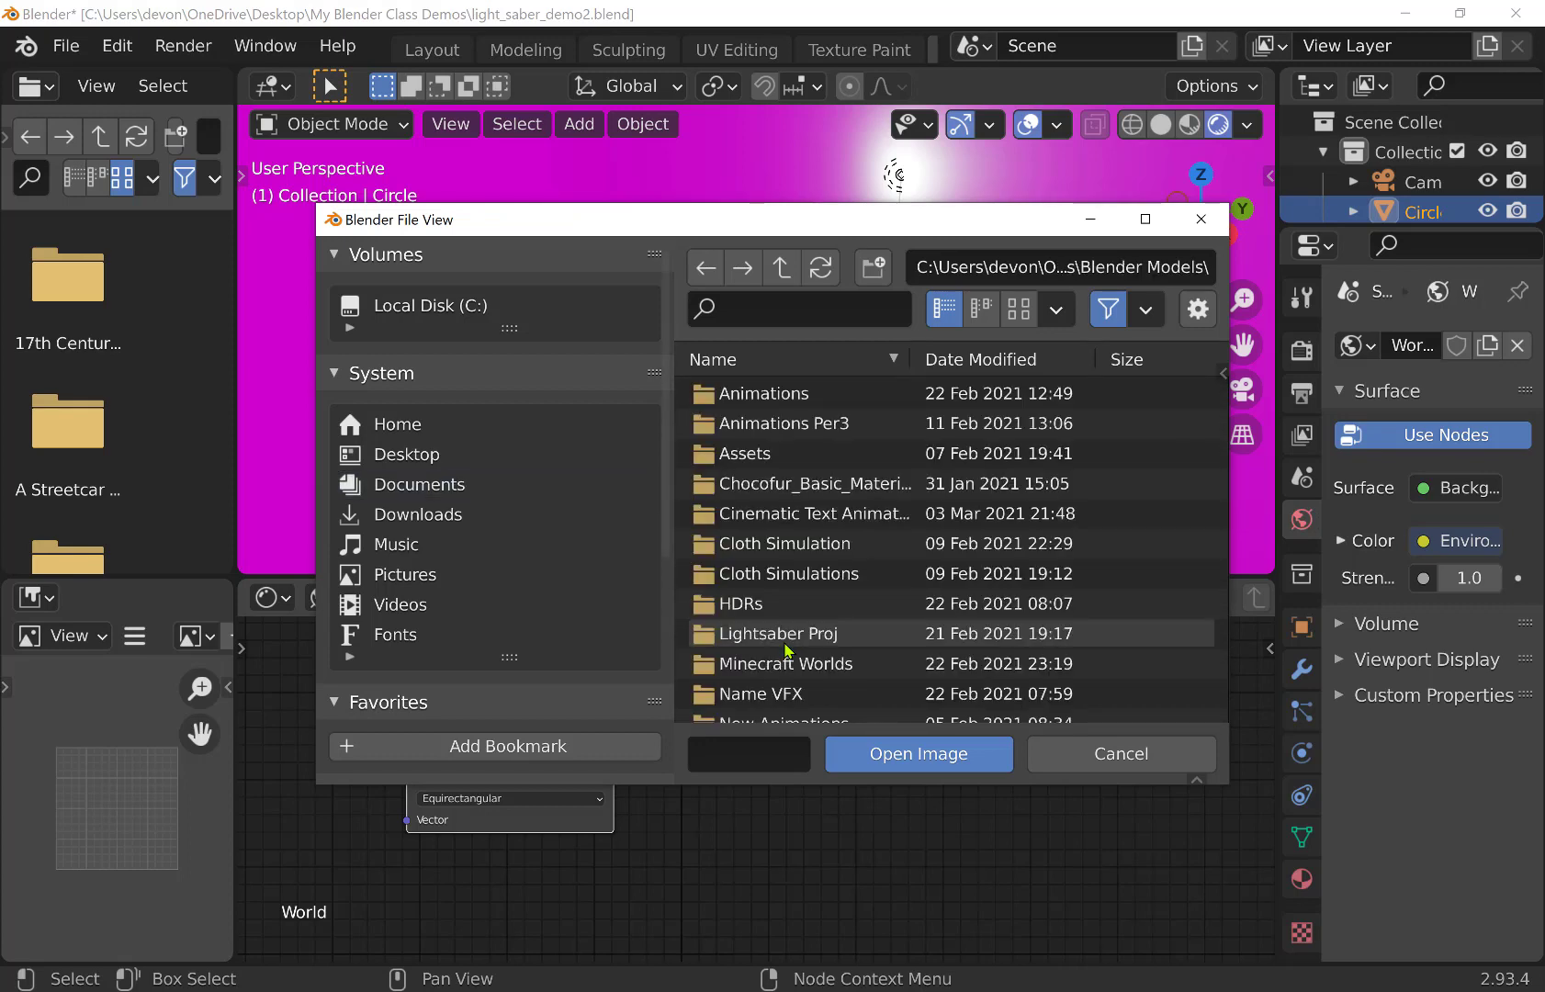
double_click(752, 603)
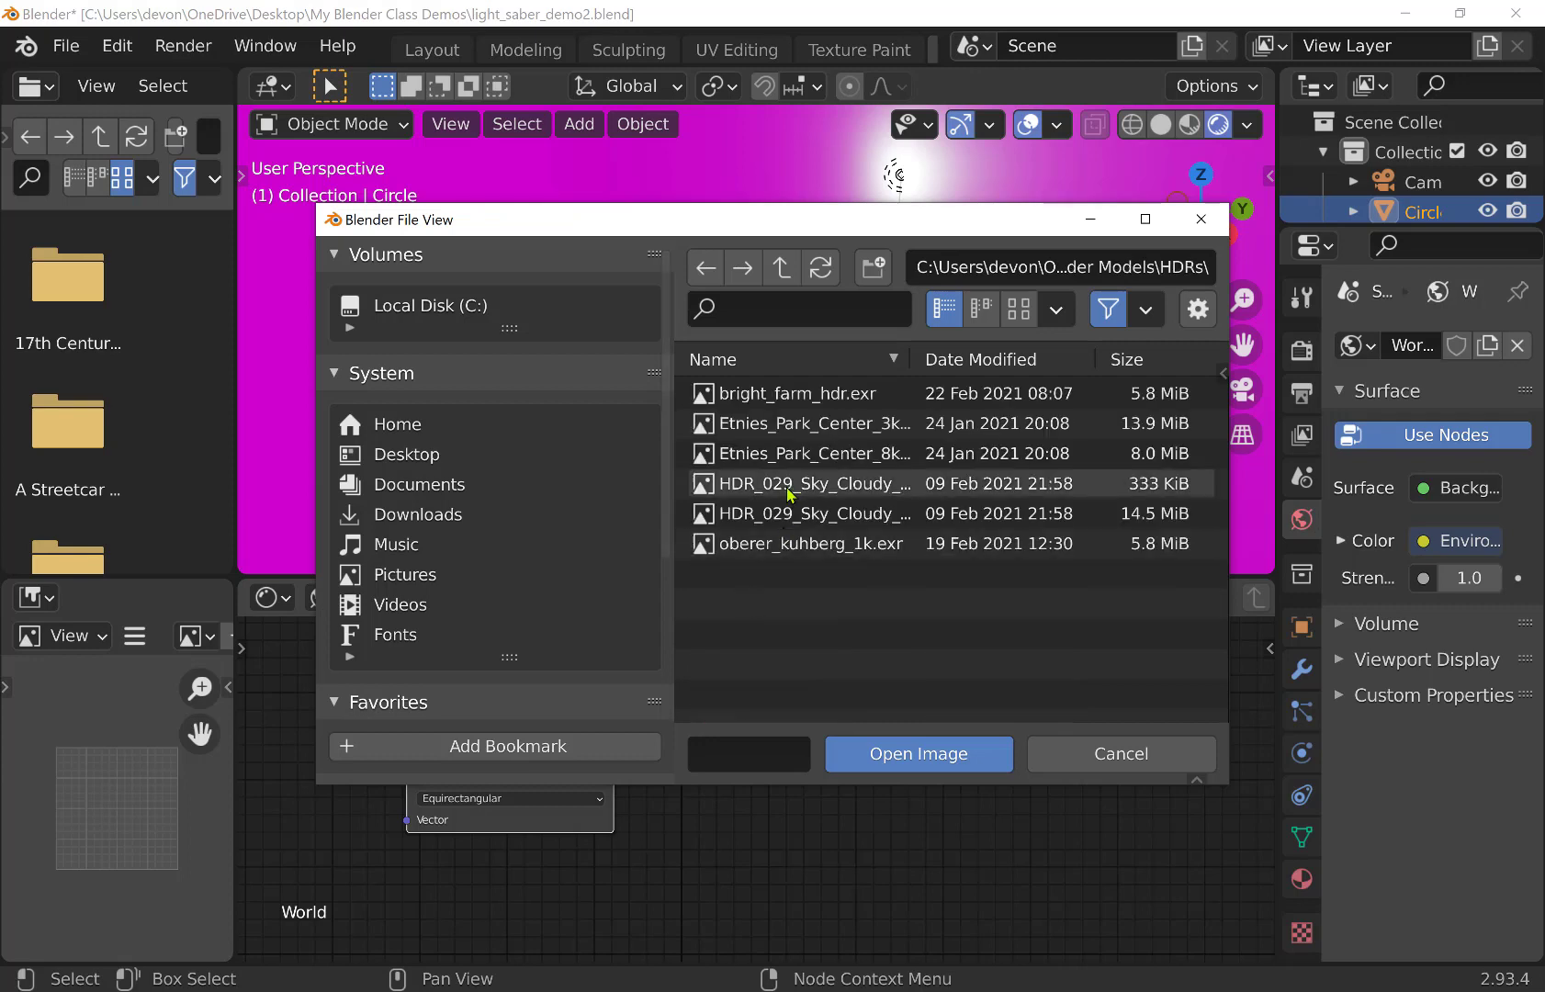
left_click(757, 430)
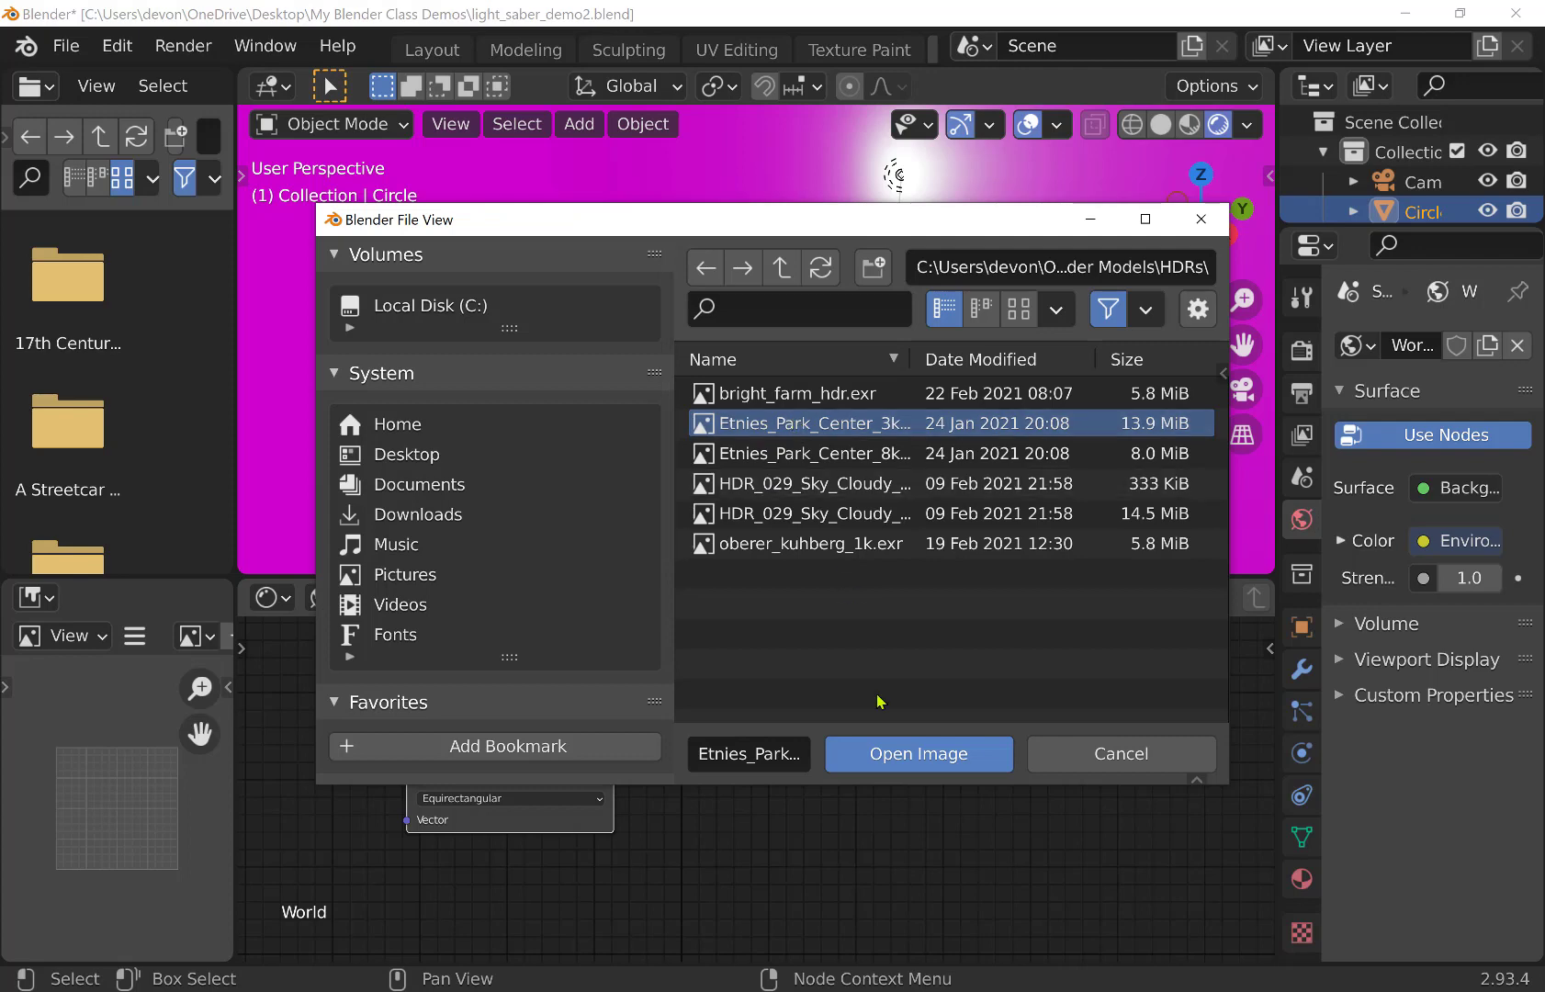
left_click(893, 754)
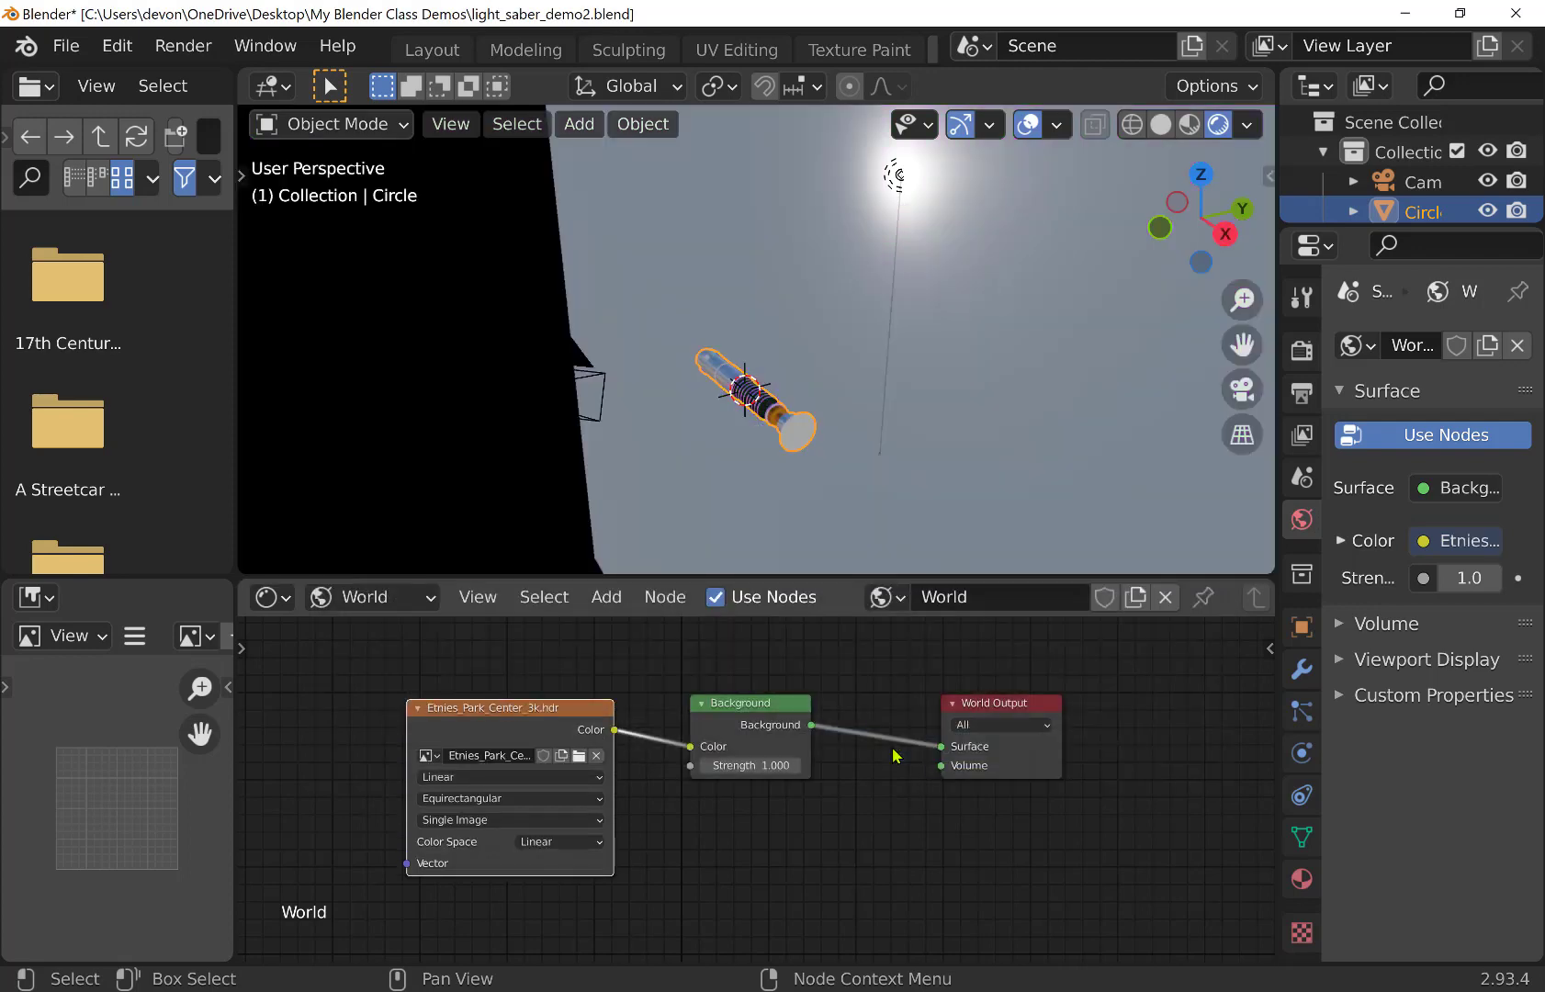
Examine the hilt and backdrop plane under the environment lighting, from a distance and close up
scroll(829, 405, "down", 9)
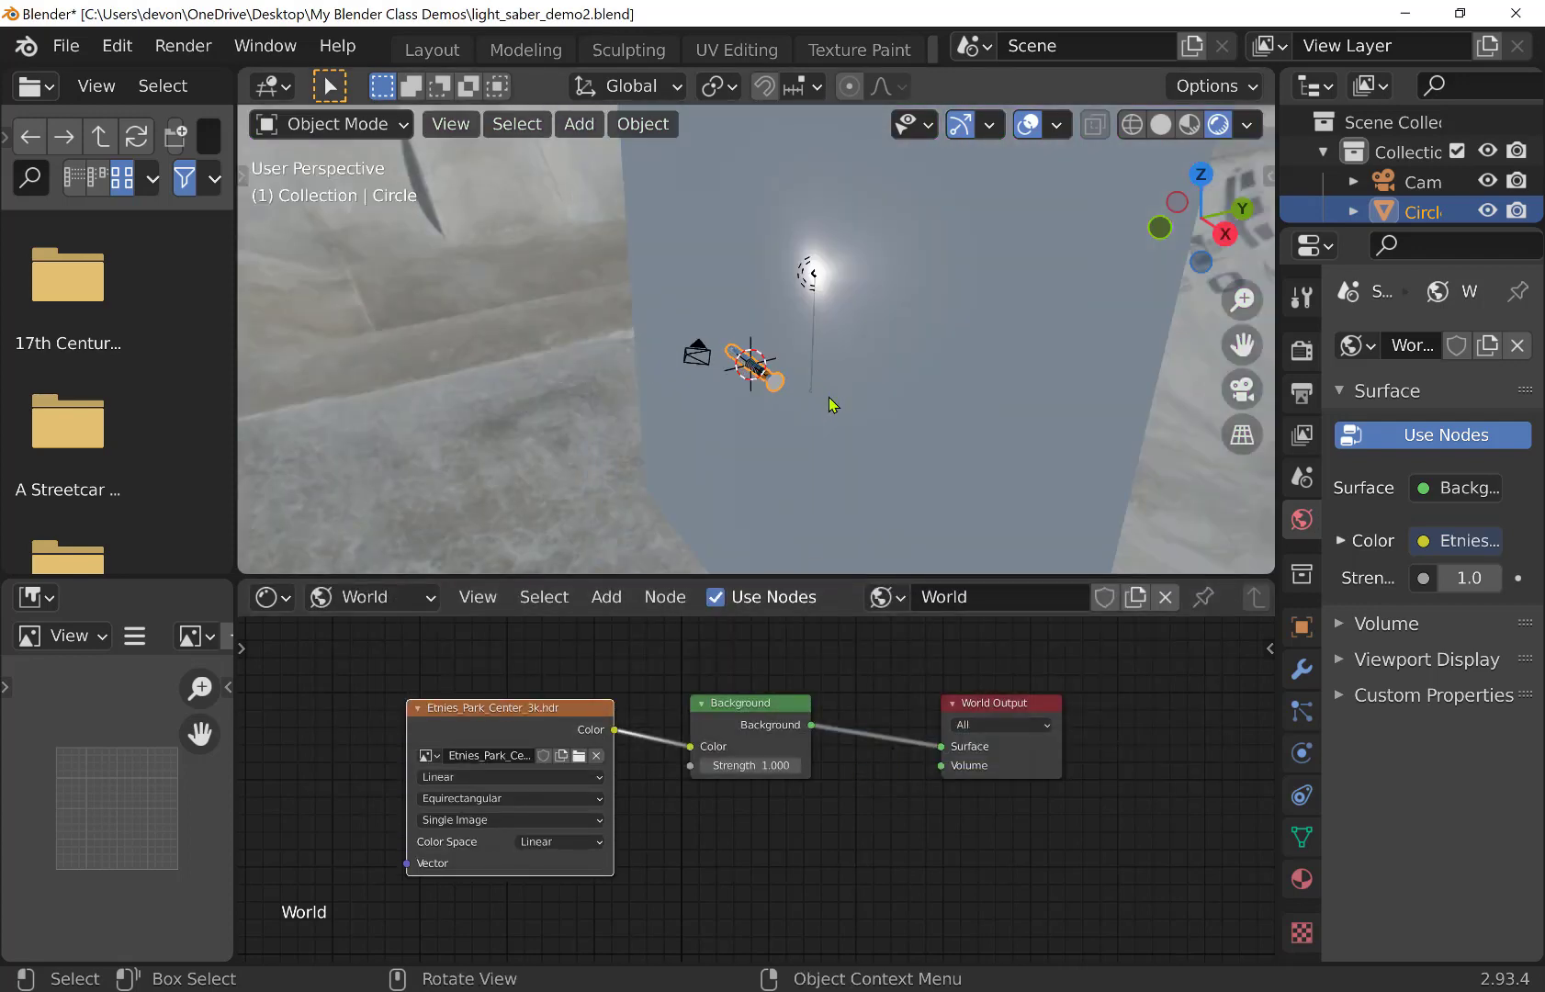
middle_click_drag(831, 405, 1001, 362)
scroll(987, 372, "up", 3)
scroll(975, 383, "up", 7)
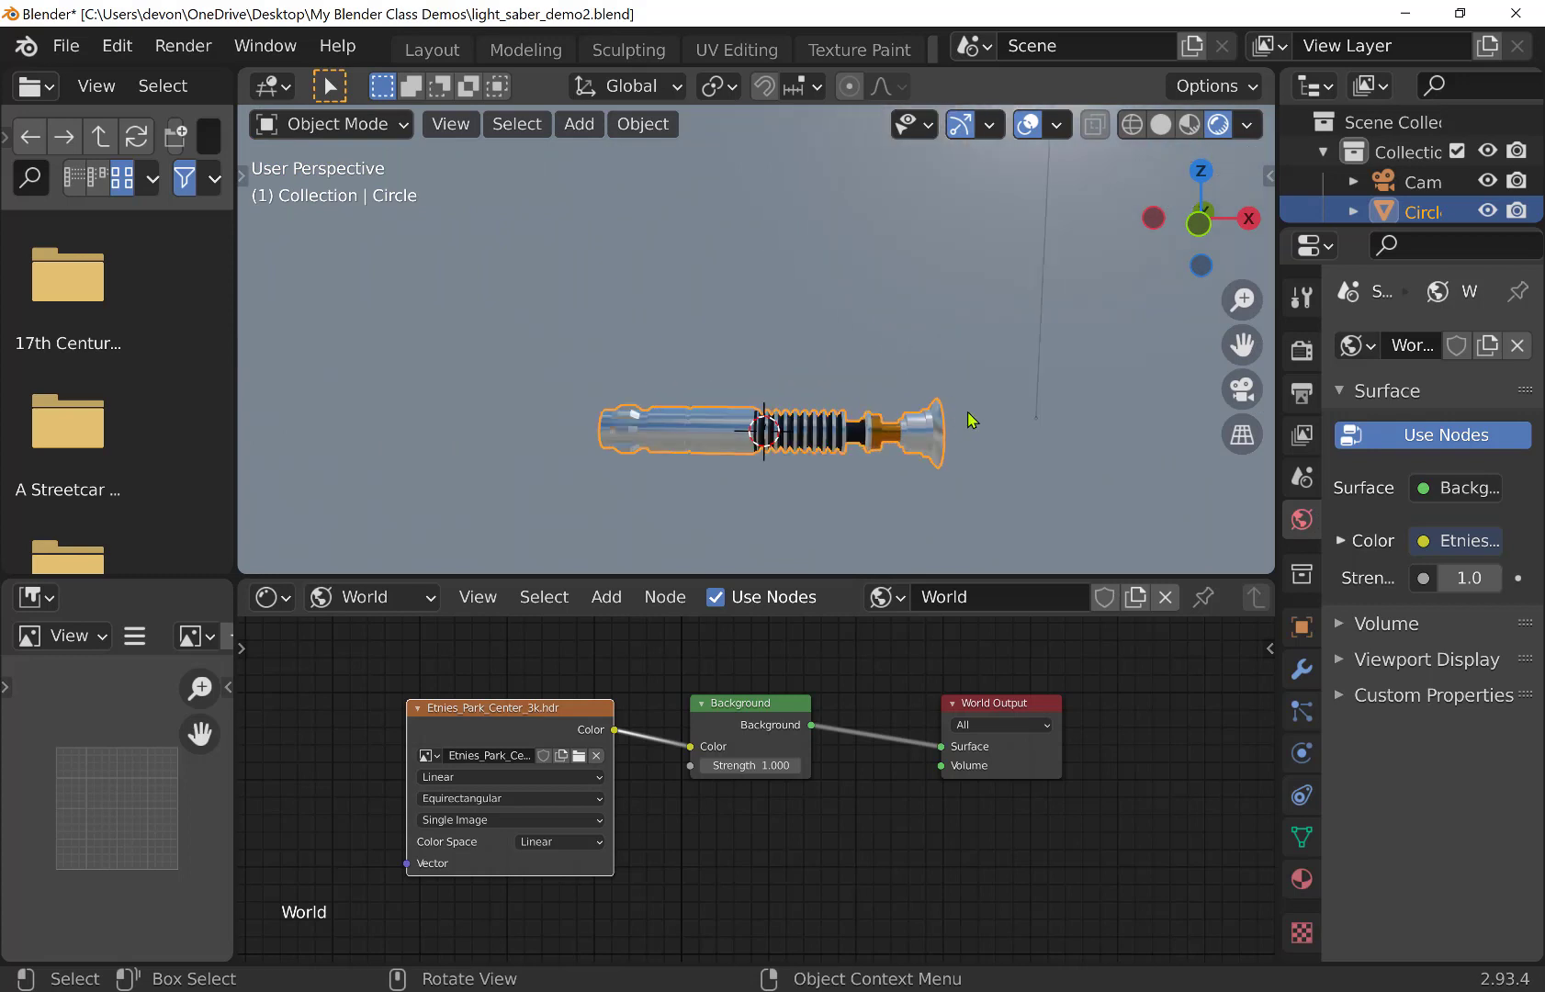
middle_click_drag(972, 419, 978, 394)
scroll(1086, 436, "down", 6)
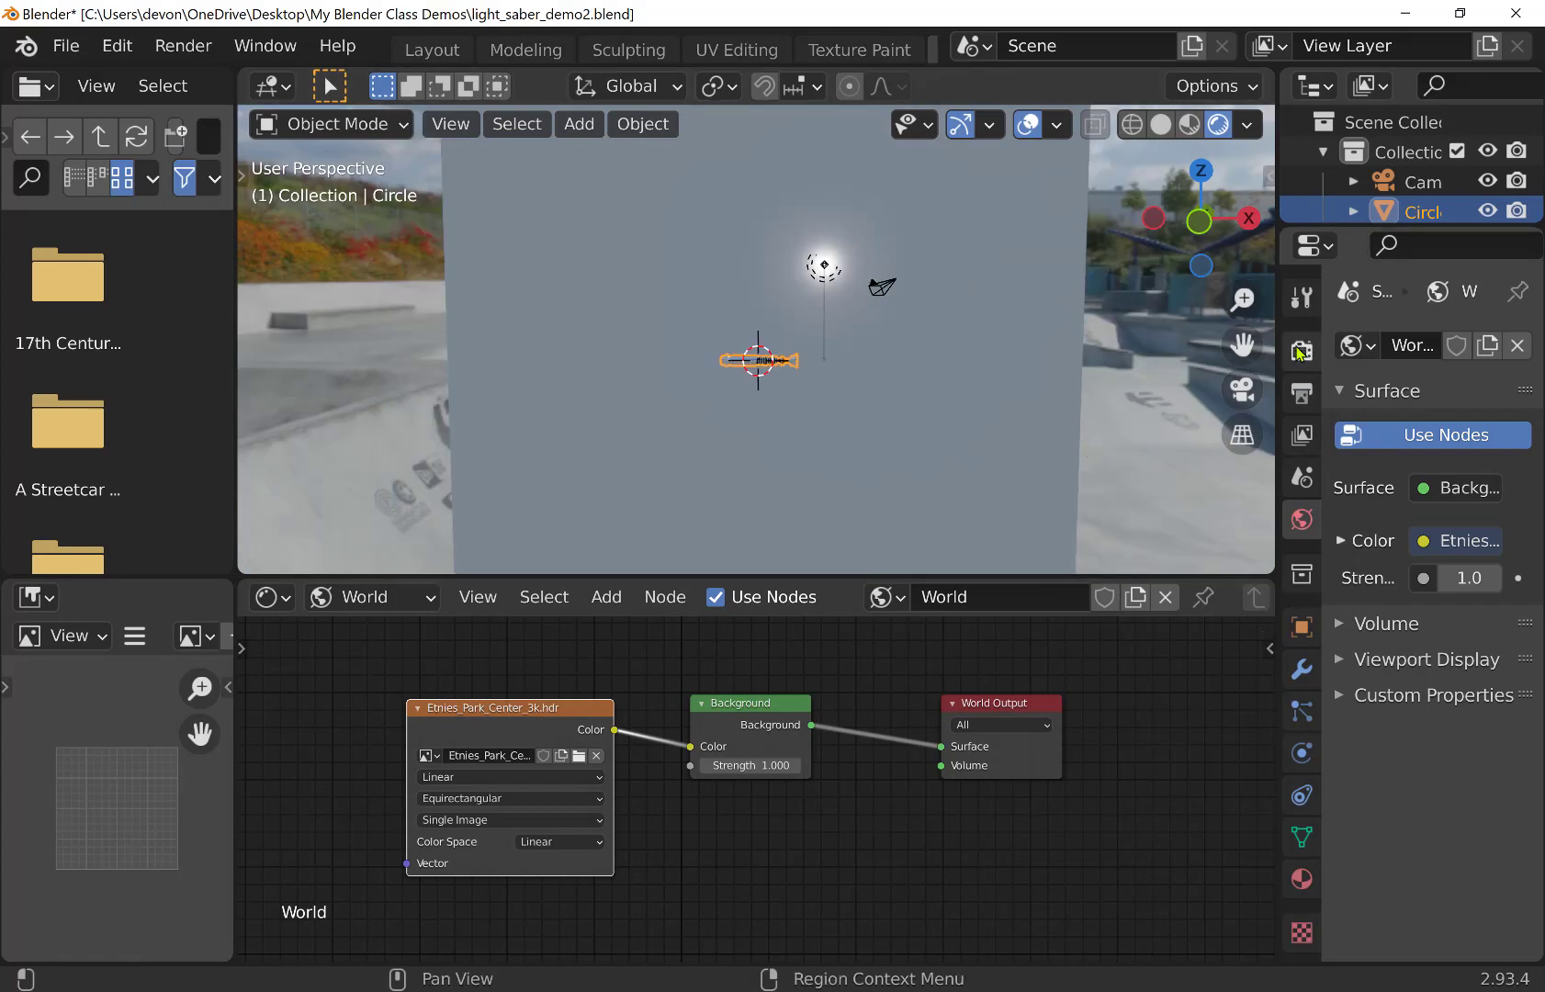
key("ctrl")
key("ctrl")
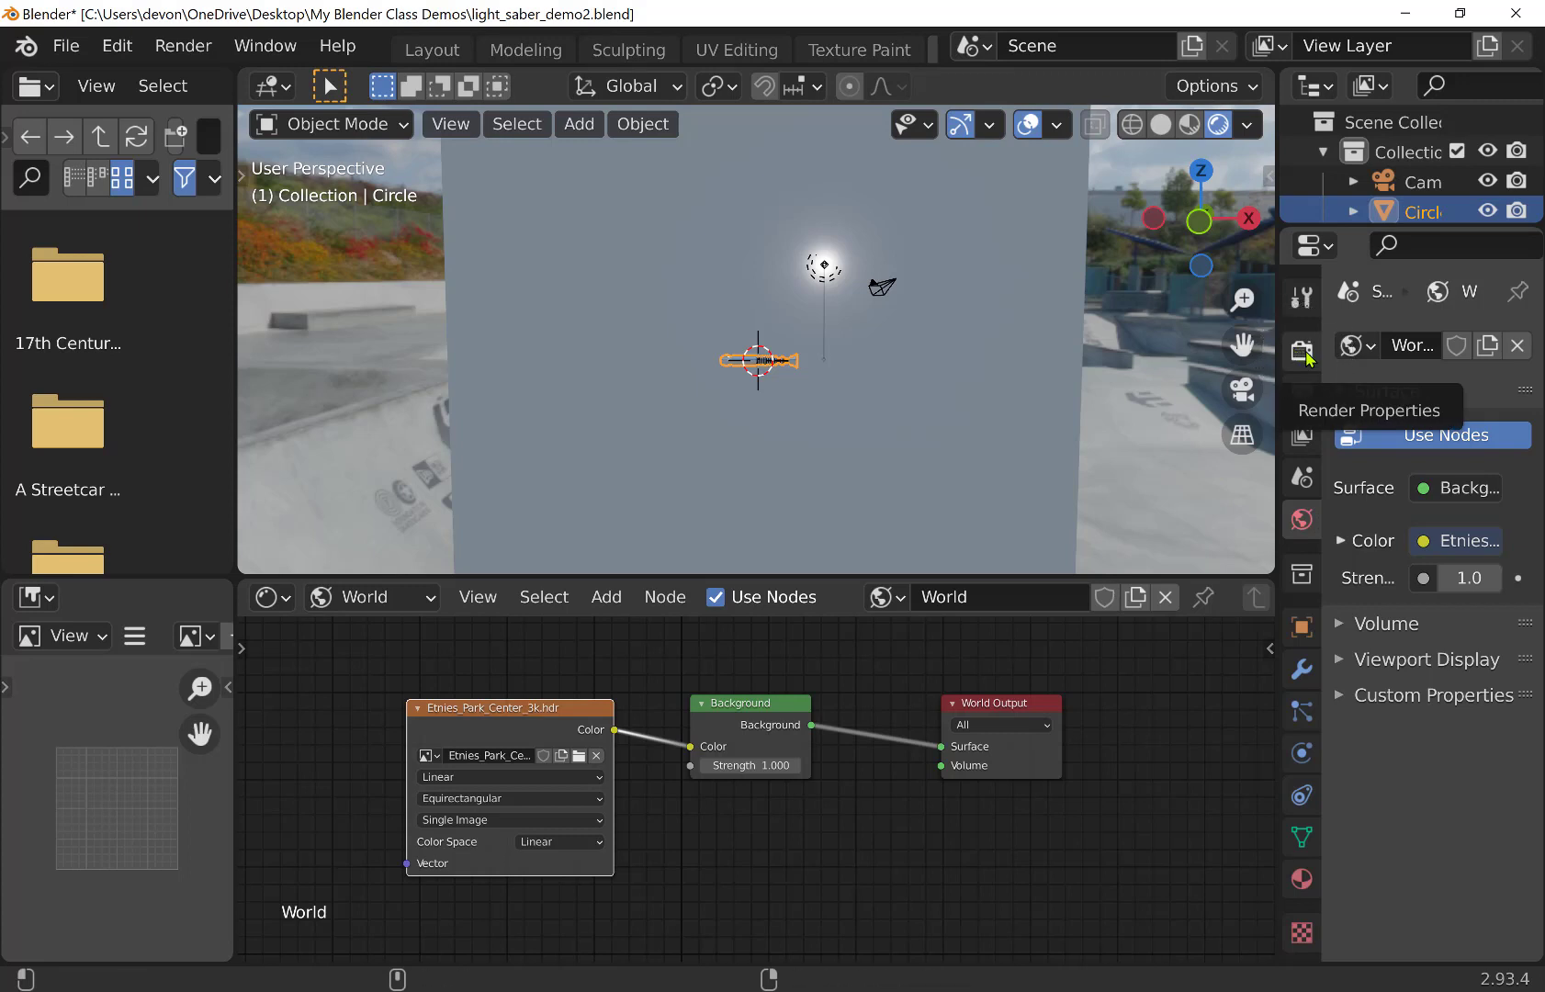
Make the world background transparent in the render's Film settings
left_click(1307, 355)
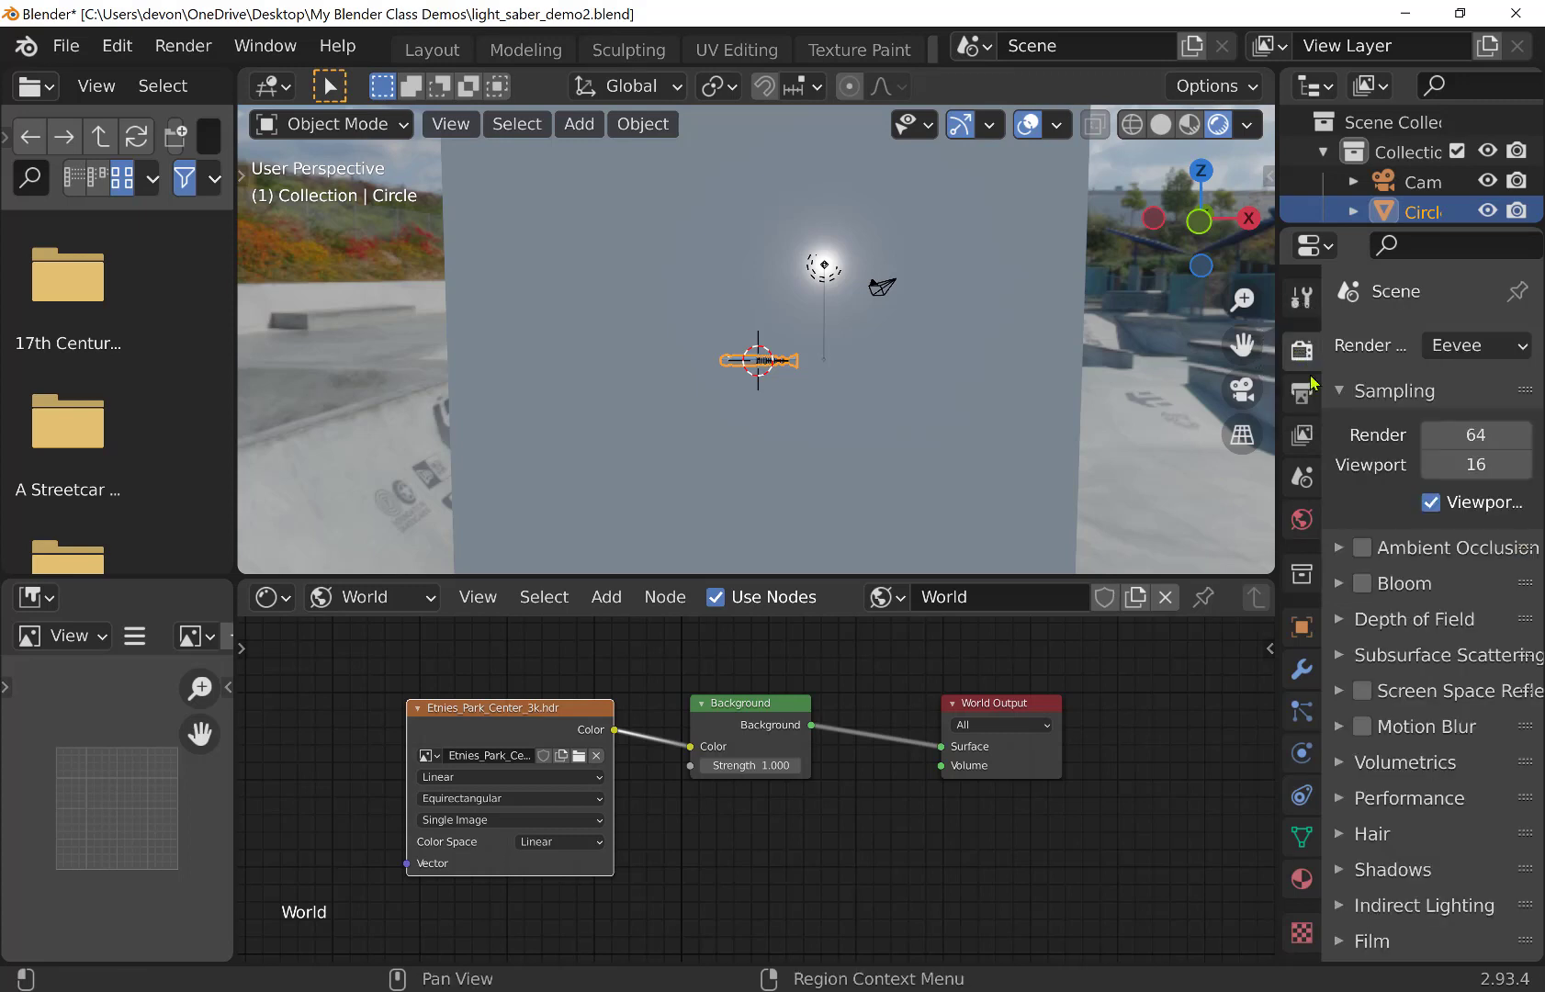
scroll(1430, 854, "down", 2)
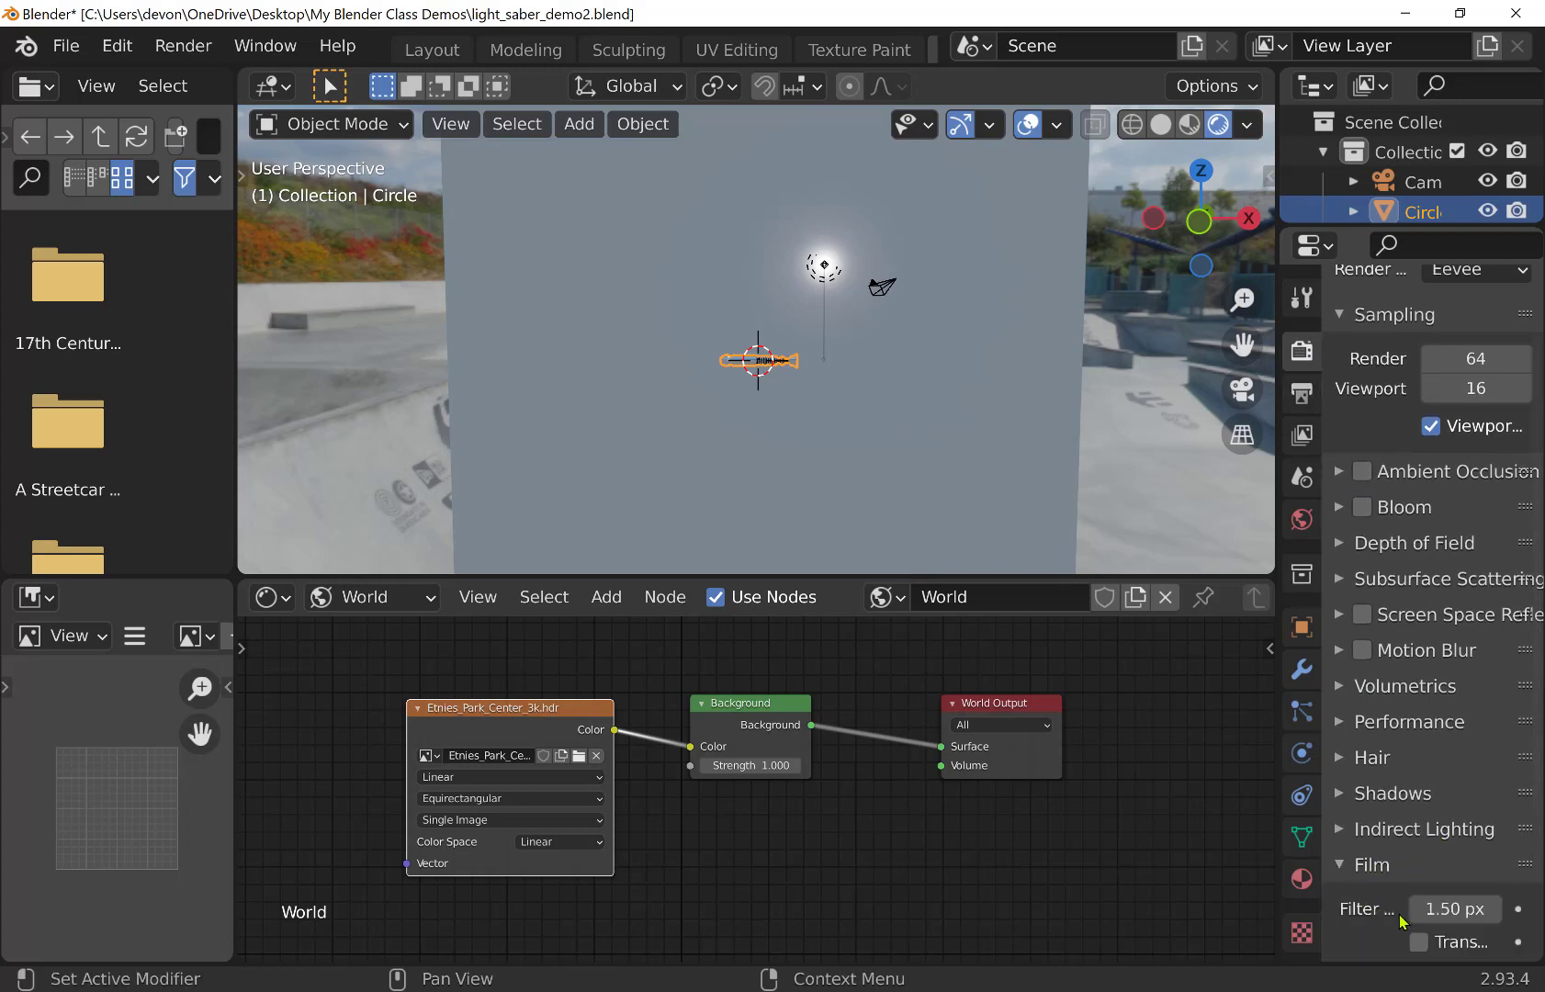
scroll(1403, 921, "down", 1)
left_click(1419, 903)
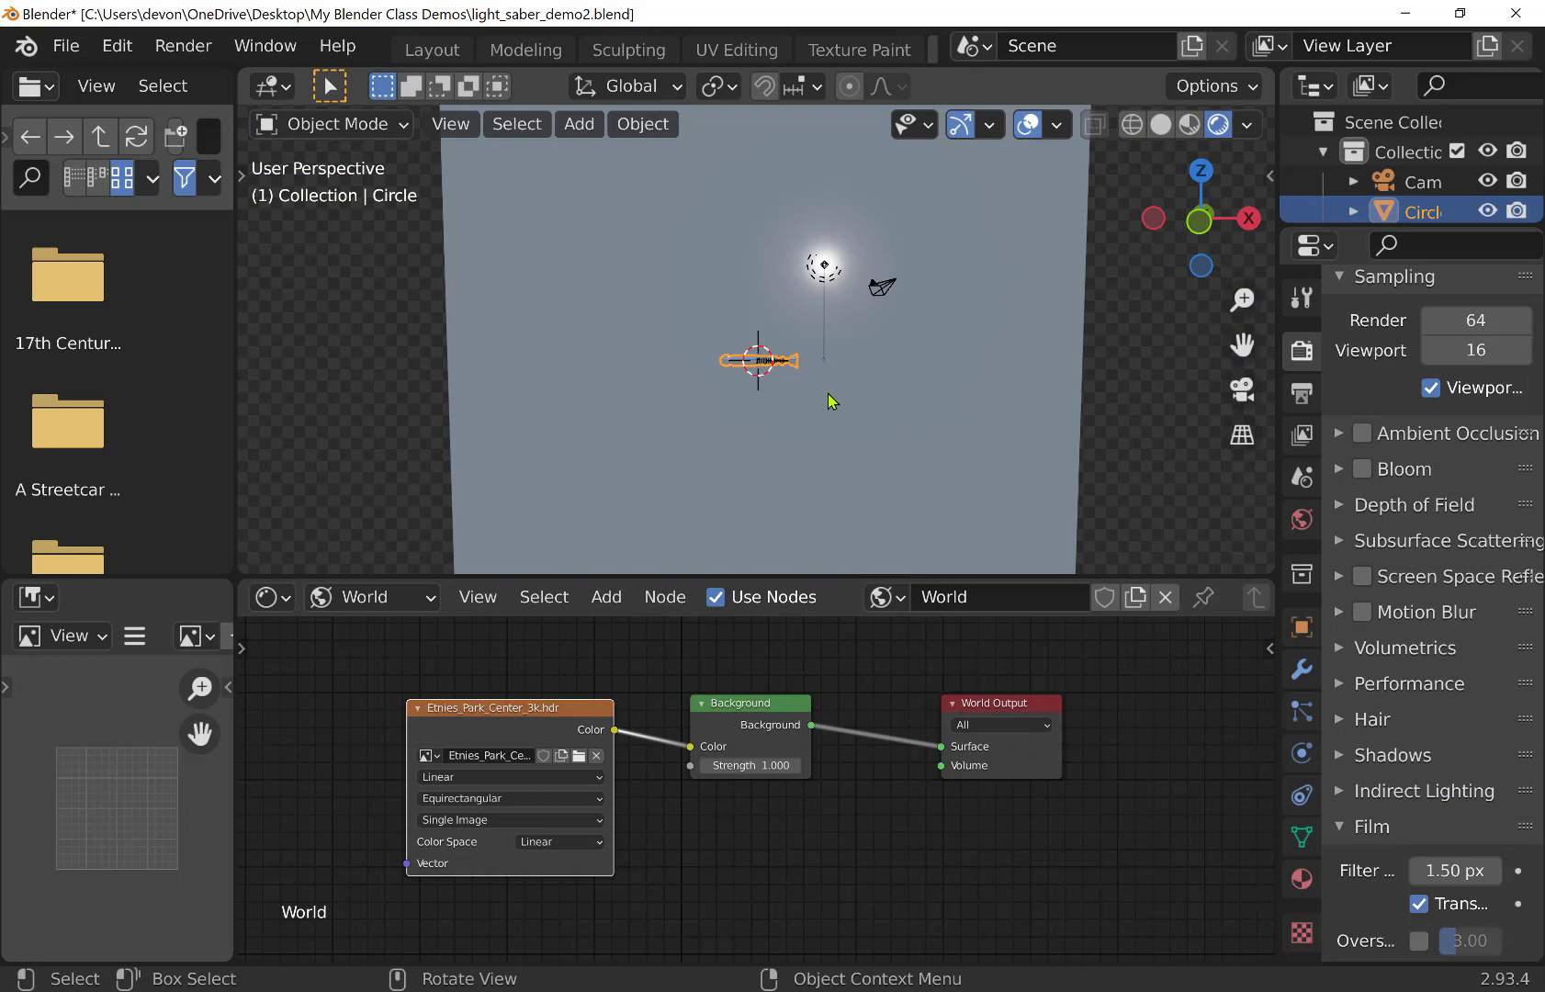
Return to the Layout workspace, select the backdrop plane, and give it a new material
scroll(831, 398, "up", 8)
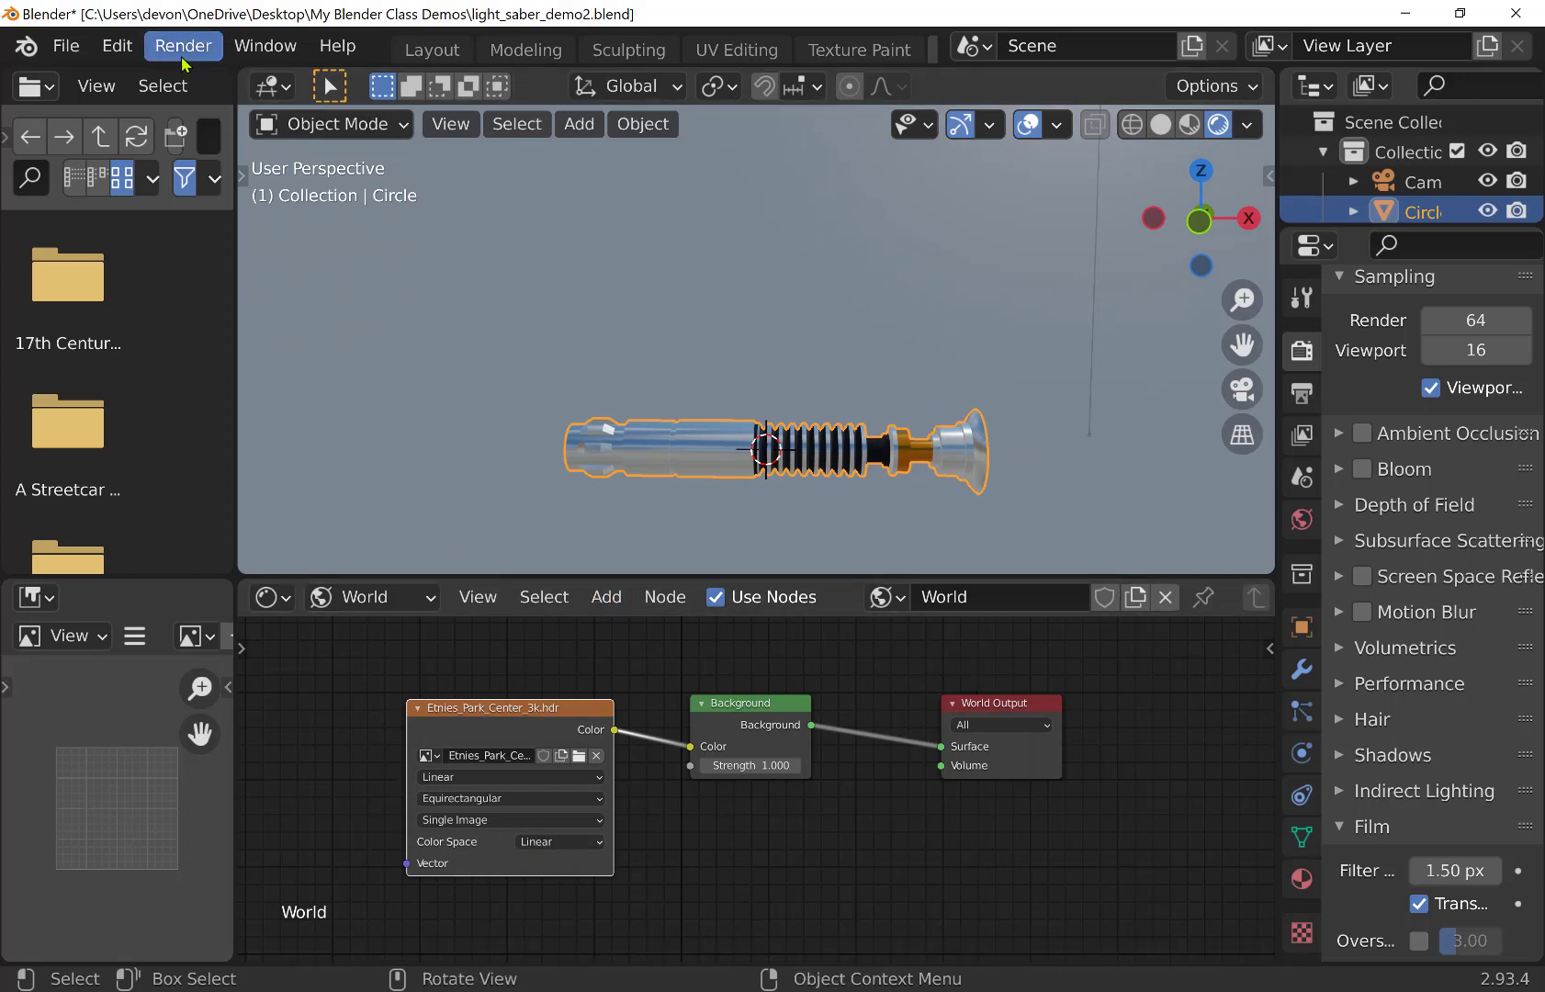
left_click(439, 51)
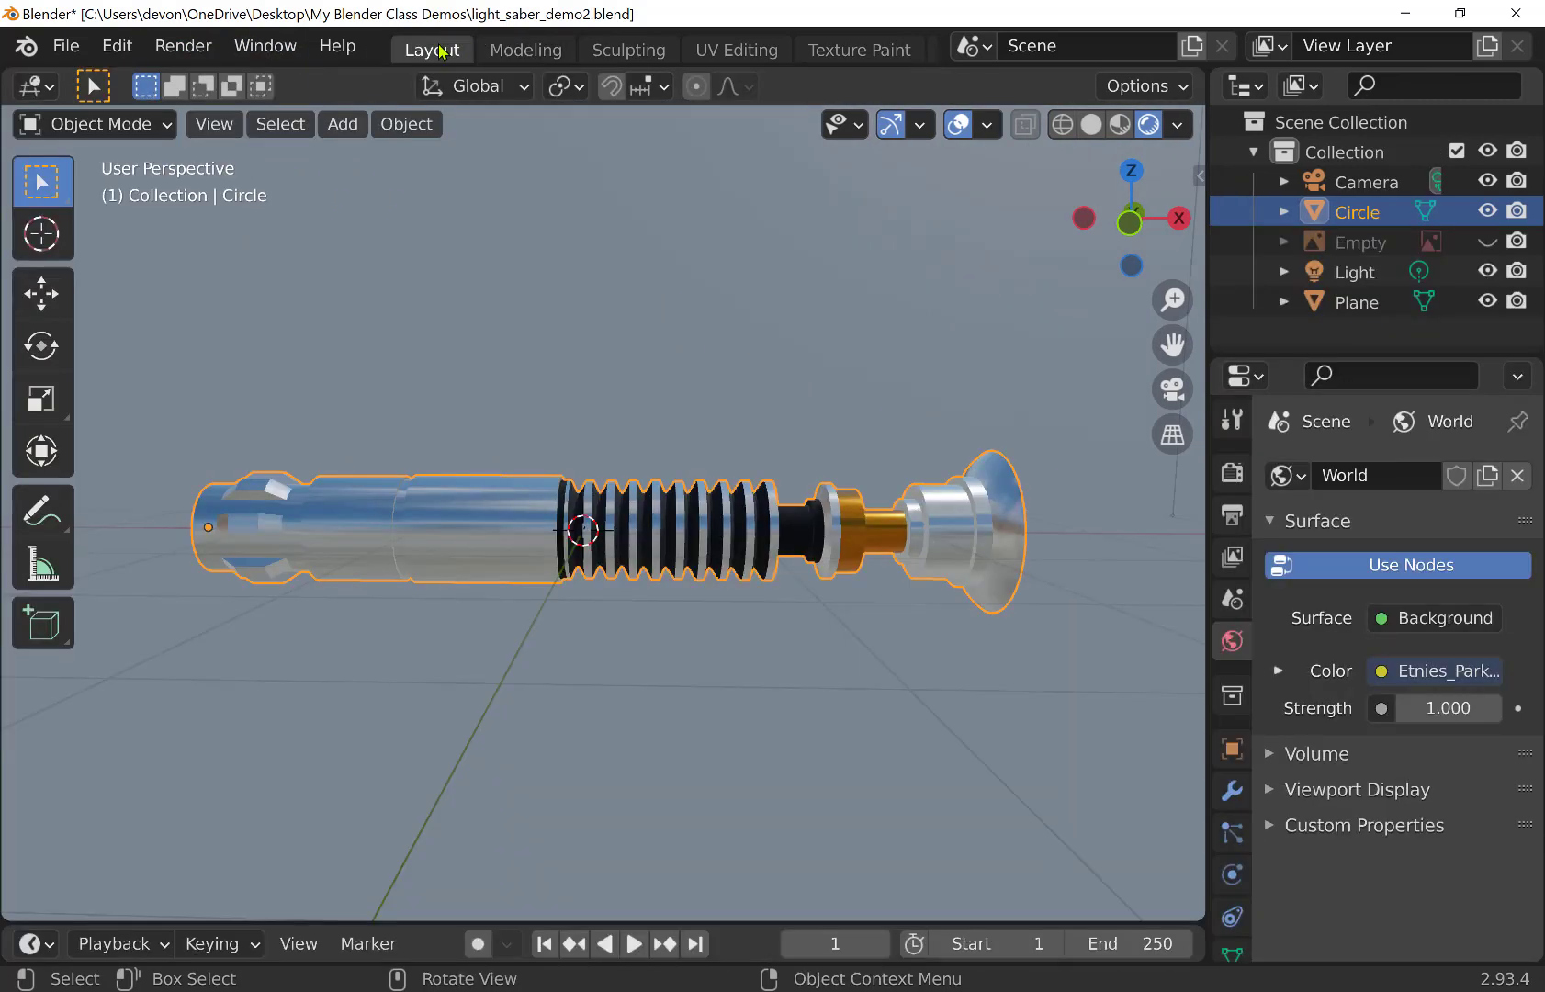
scroll(640, 528, "down", 5)
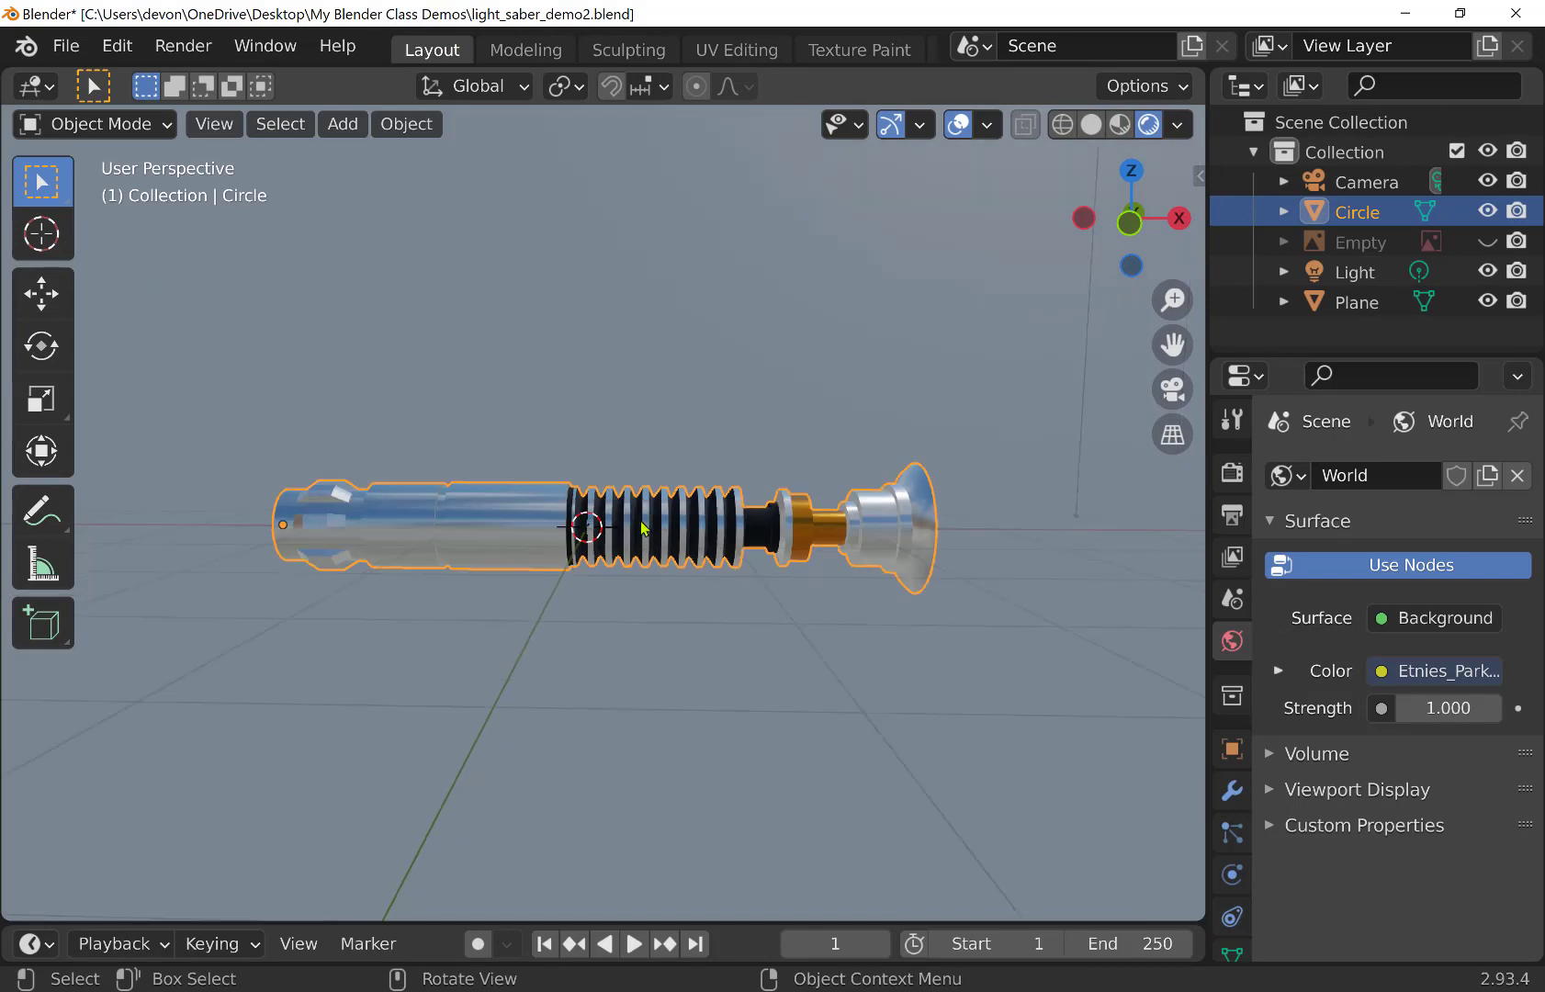
left_click(615, 370)
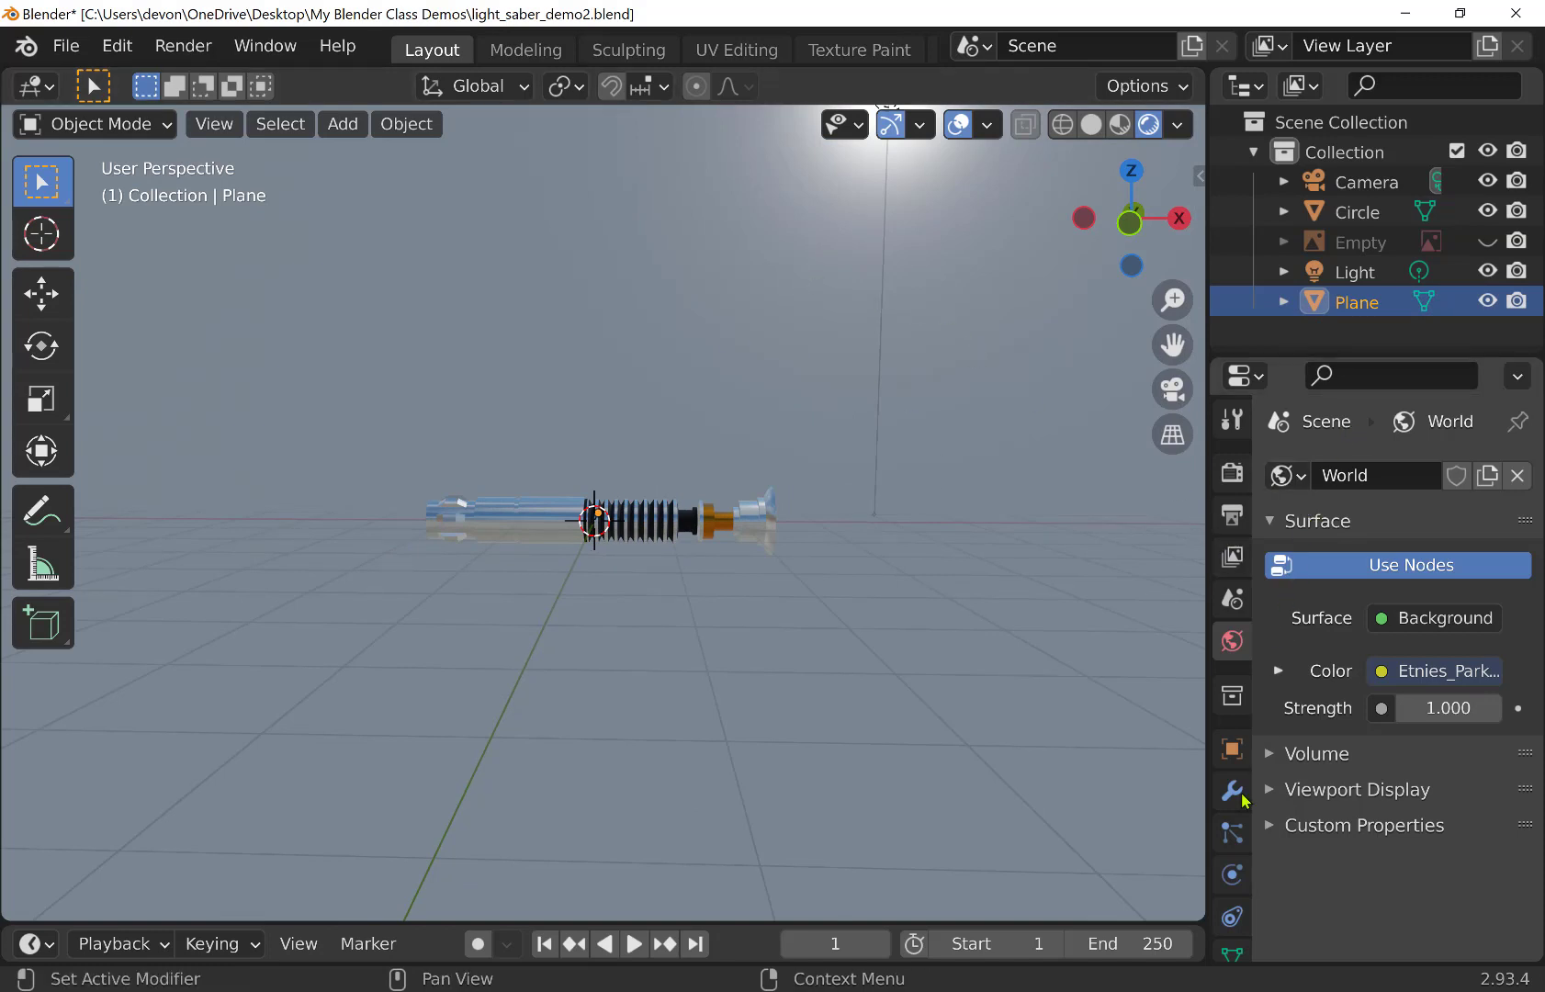
scroll(1236, 809, "down", 3)
left_click(1232, 873)
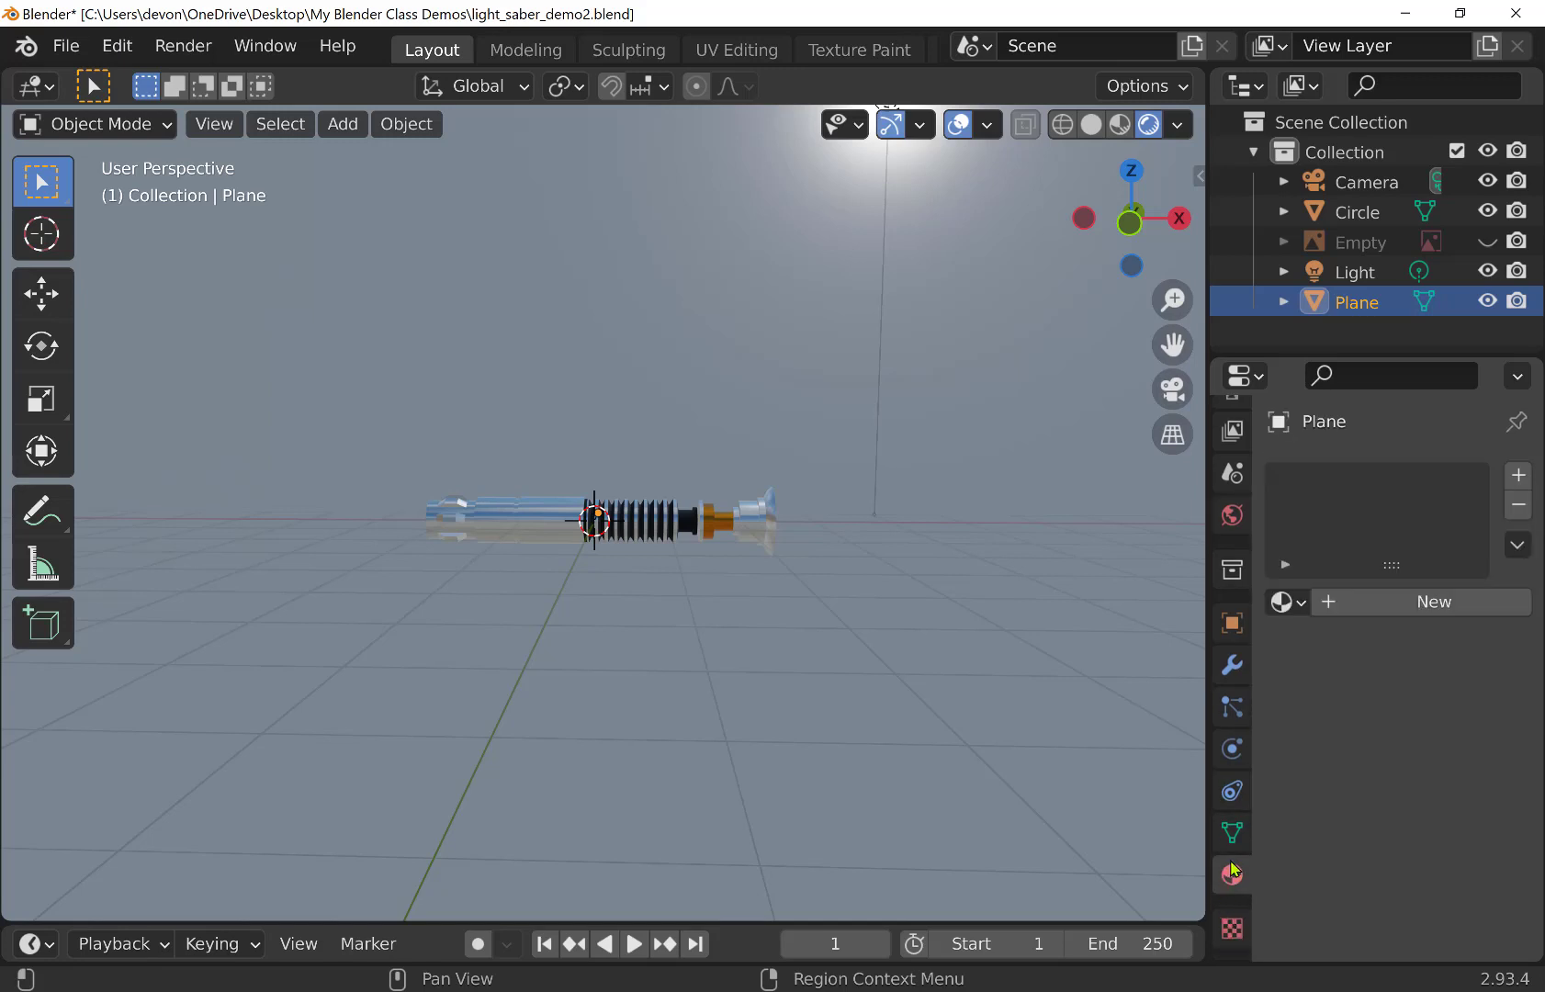
left_click(1518, 475)
left_click(1404, 602)
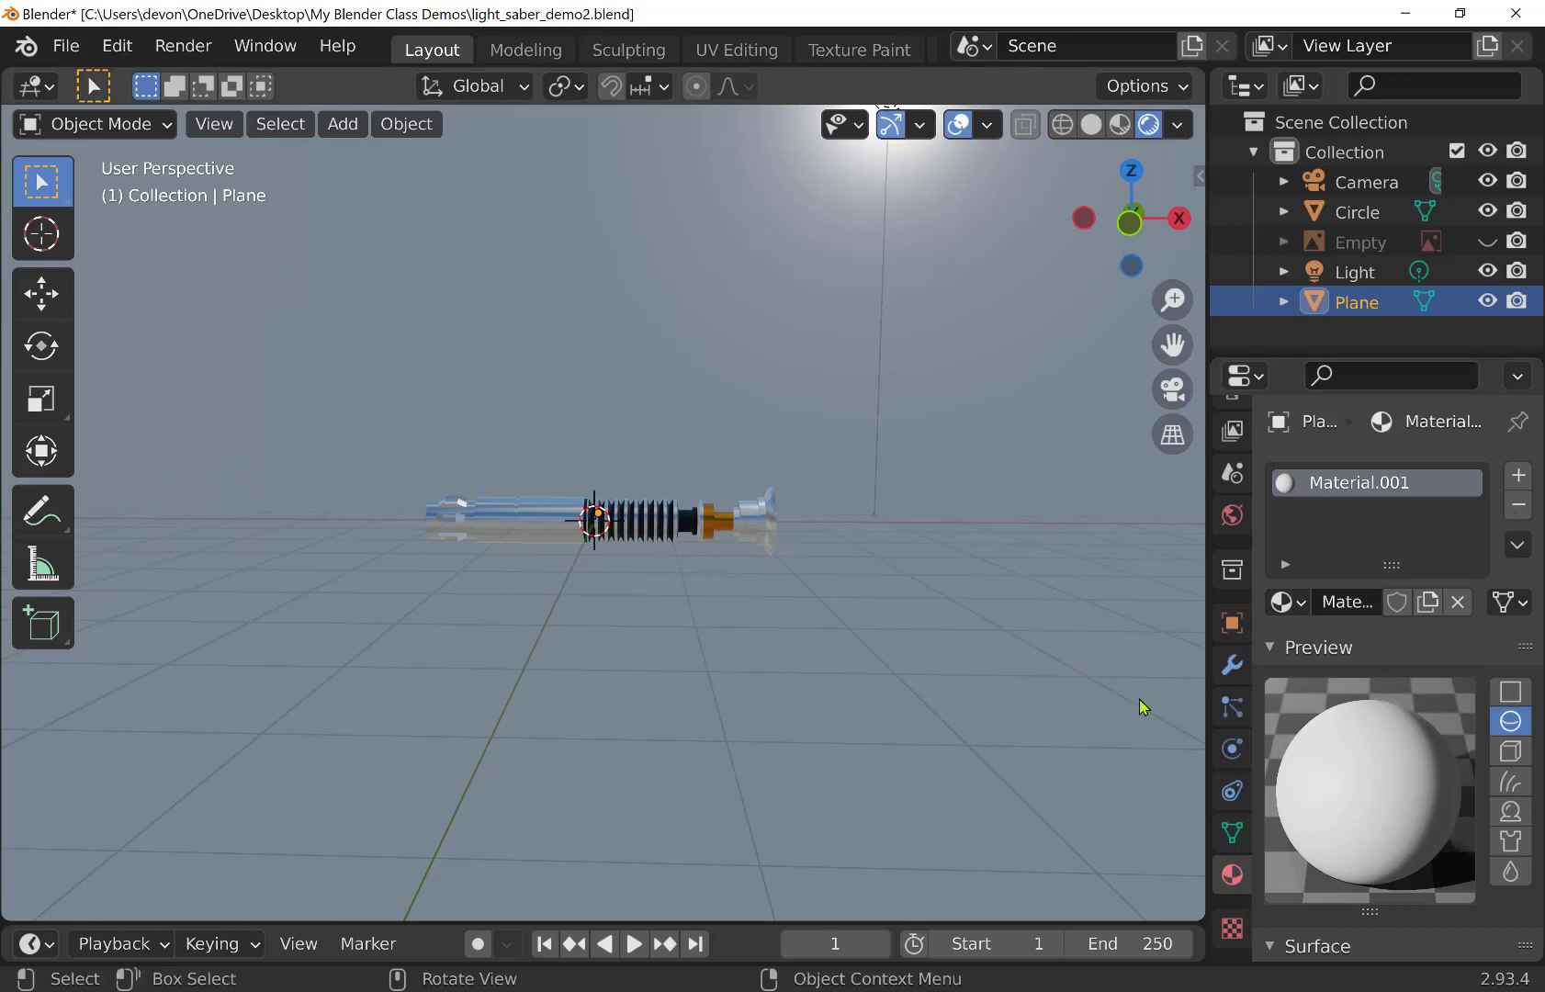
Collapse the material preview and set the backdrop plane material's Roughness to 0.330
left_click(1274, 652)
scroll(1359, 786, "down", 5)
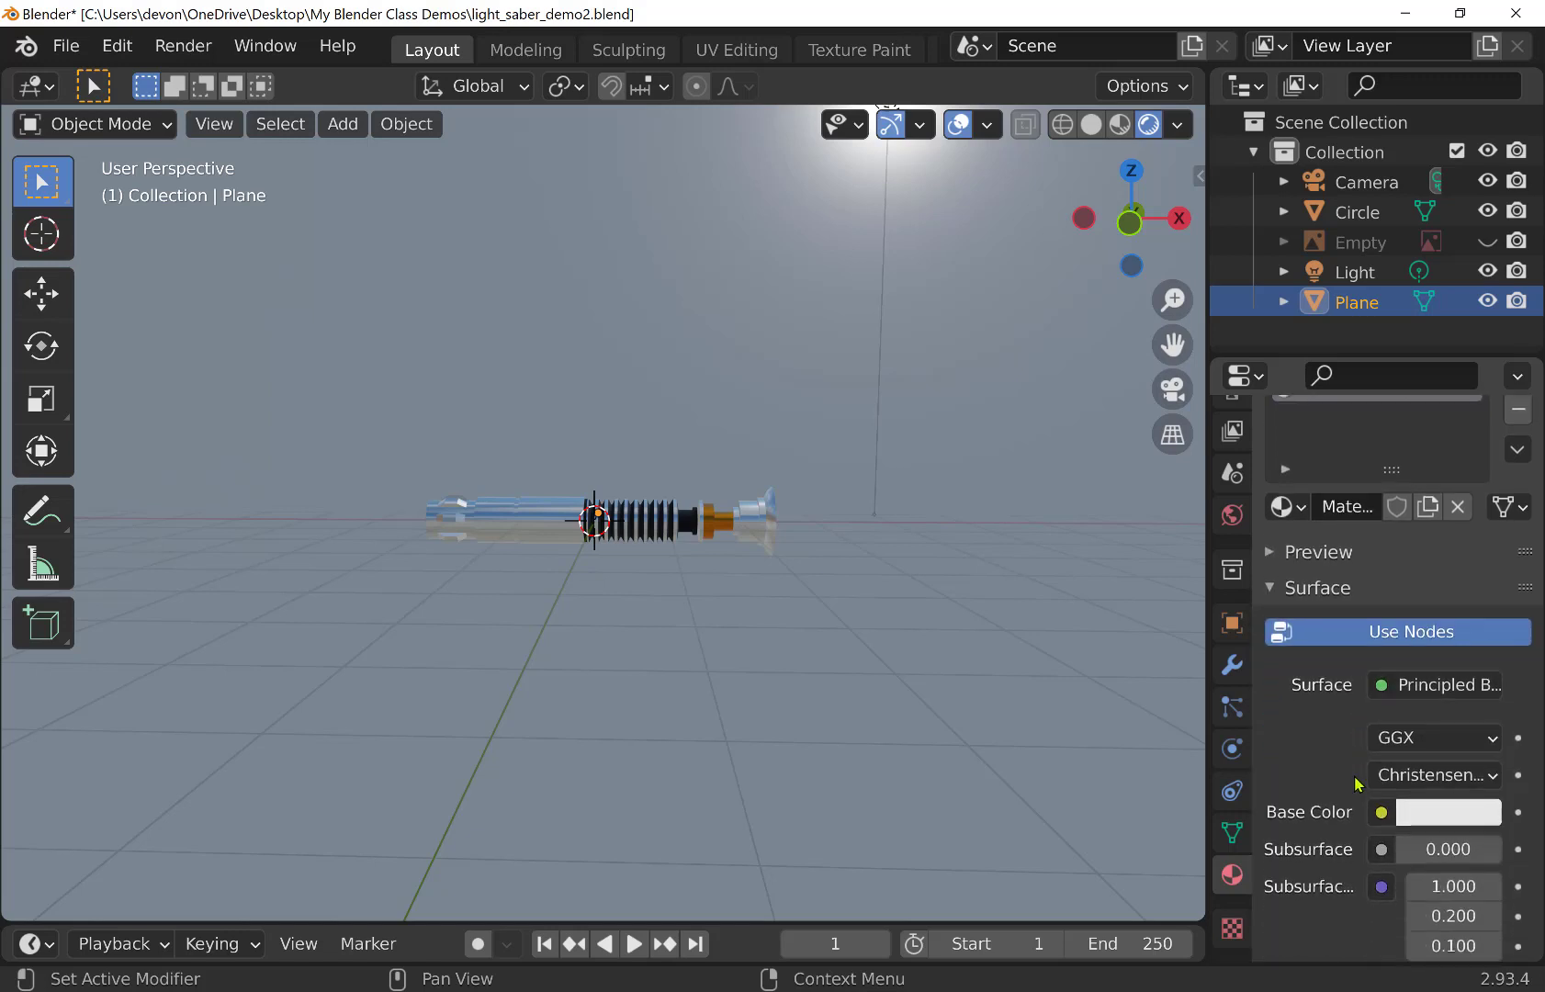
scroll(1380, 819, "down", 5)
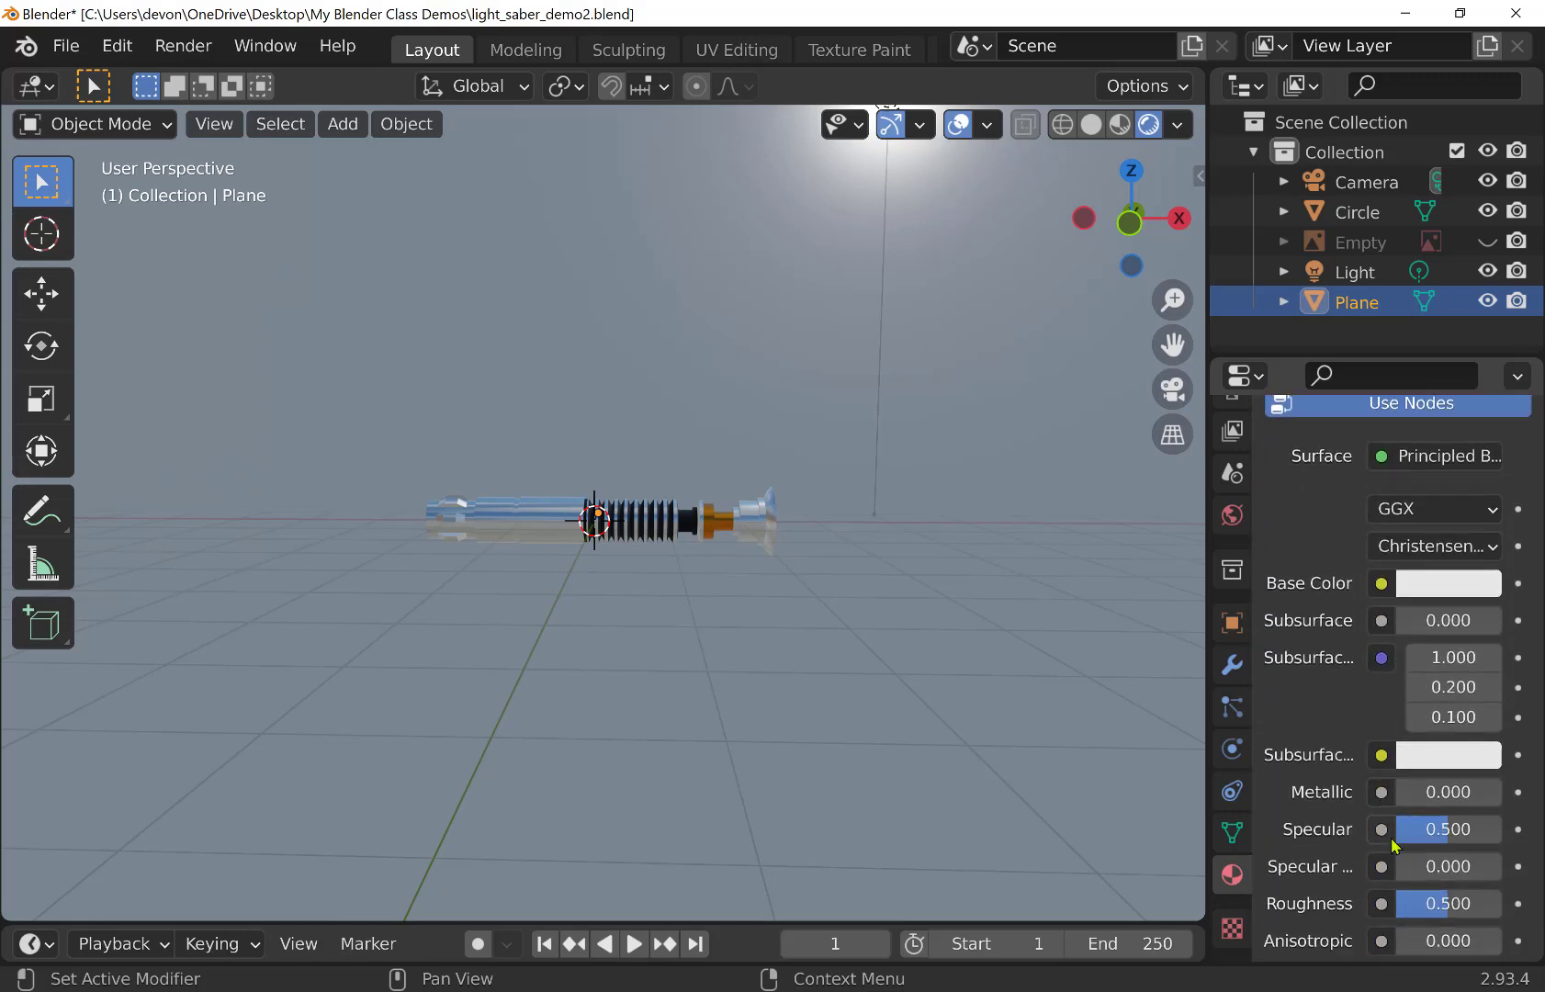
left_click_drag(1448, 846, 1428, 846)
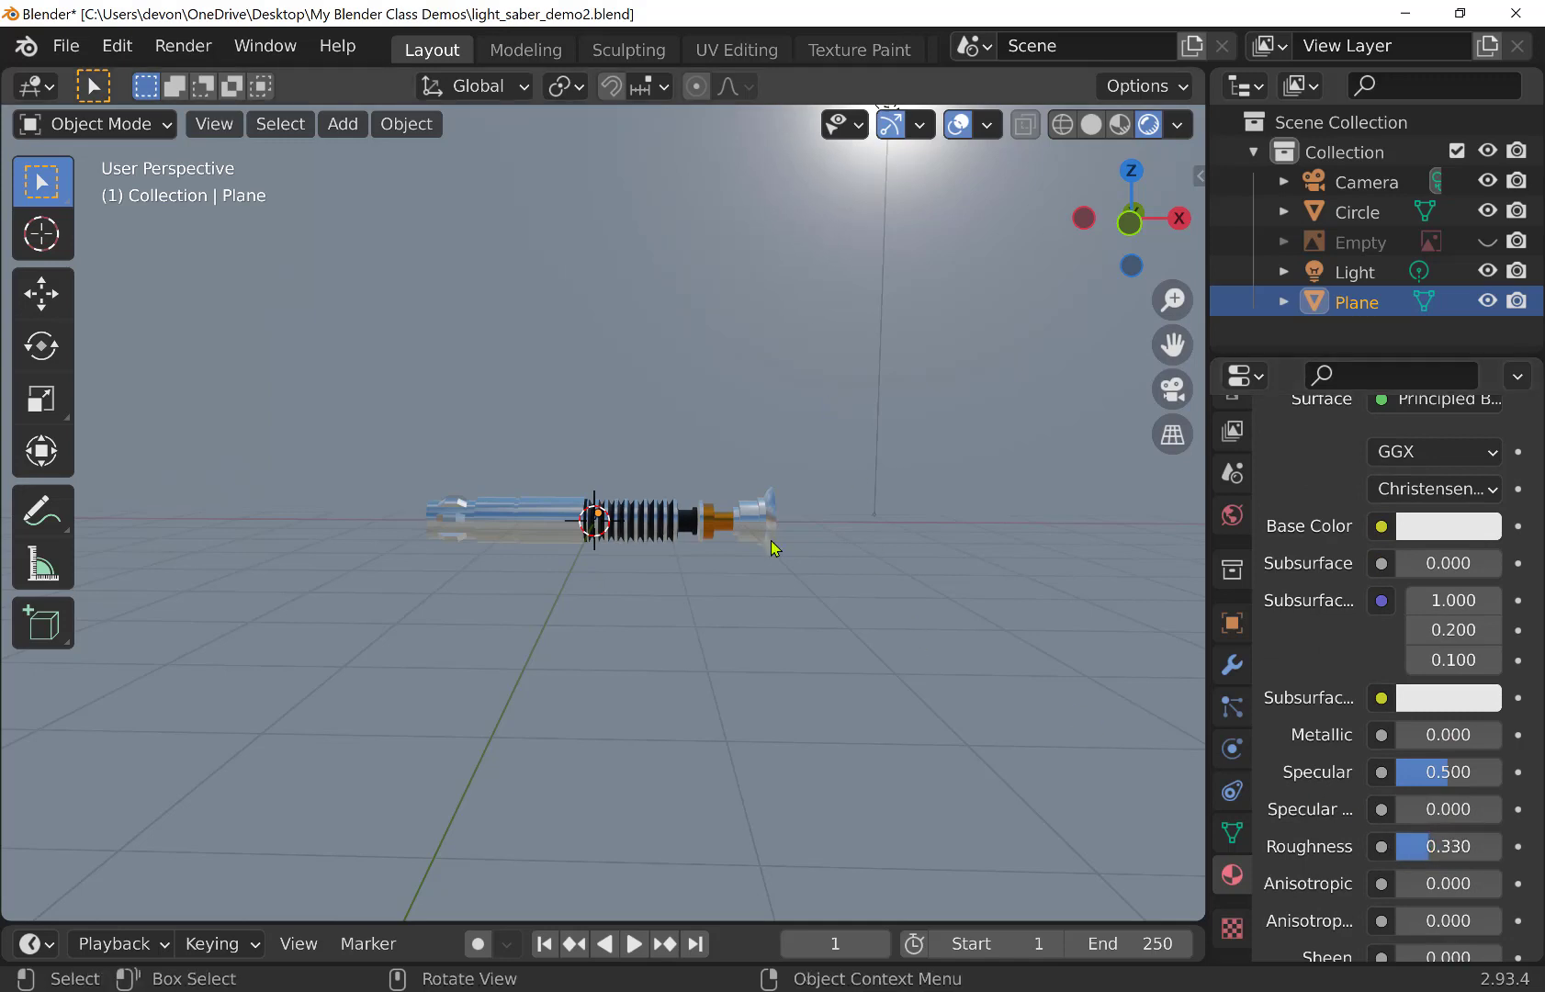
Lock the camera to the view in the viewport's view lock settings
scroll(829, 578, "down", 4)
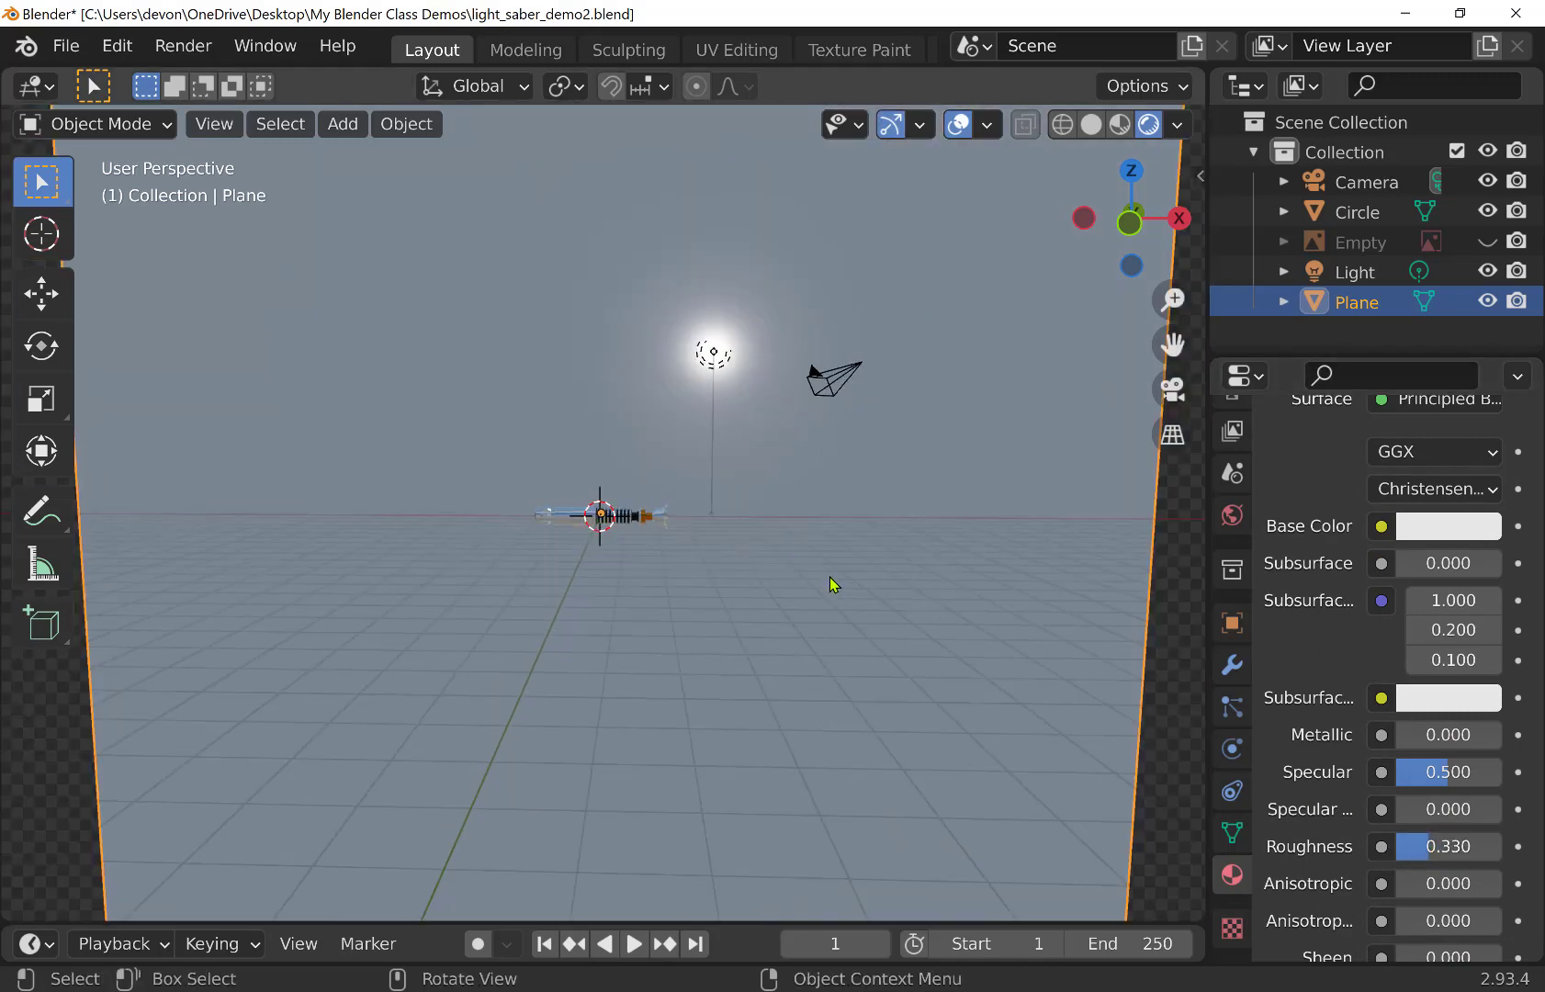
scroll(829, 577, "up", 4)
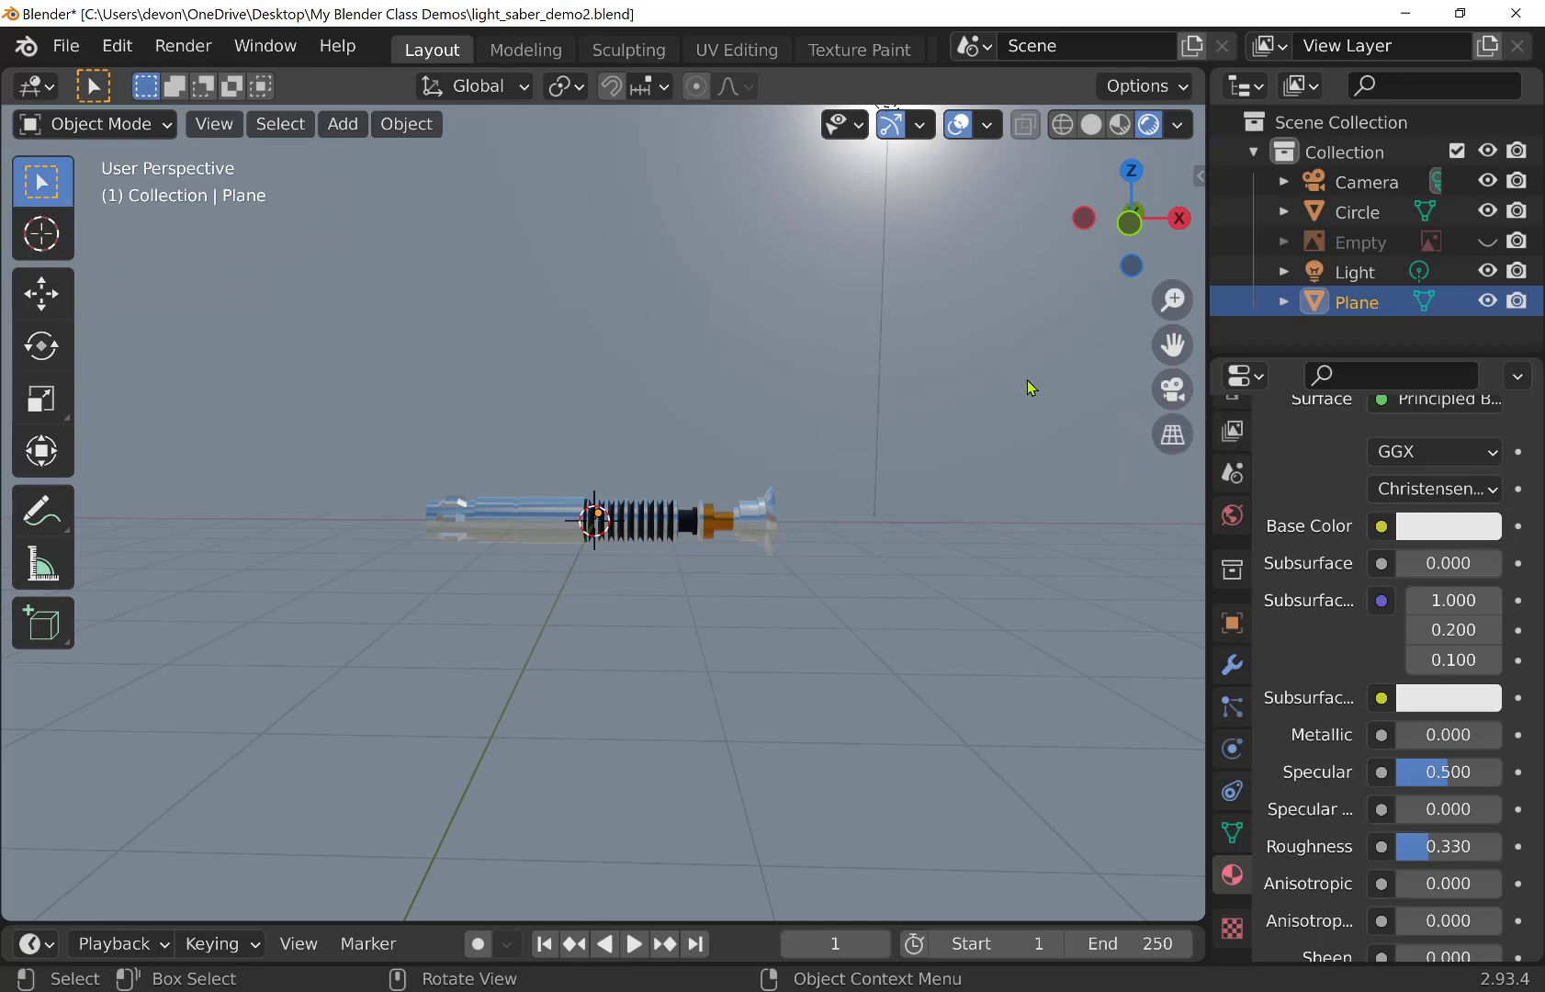
key("n")
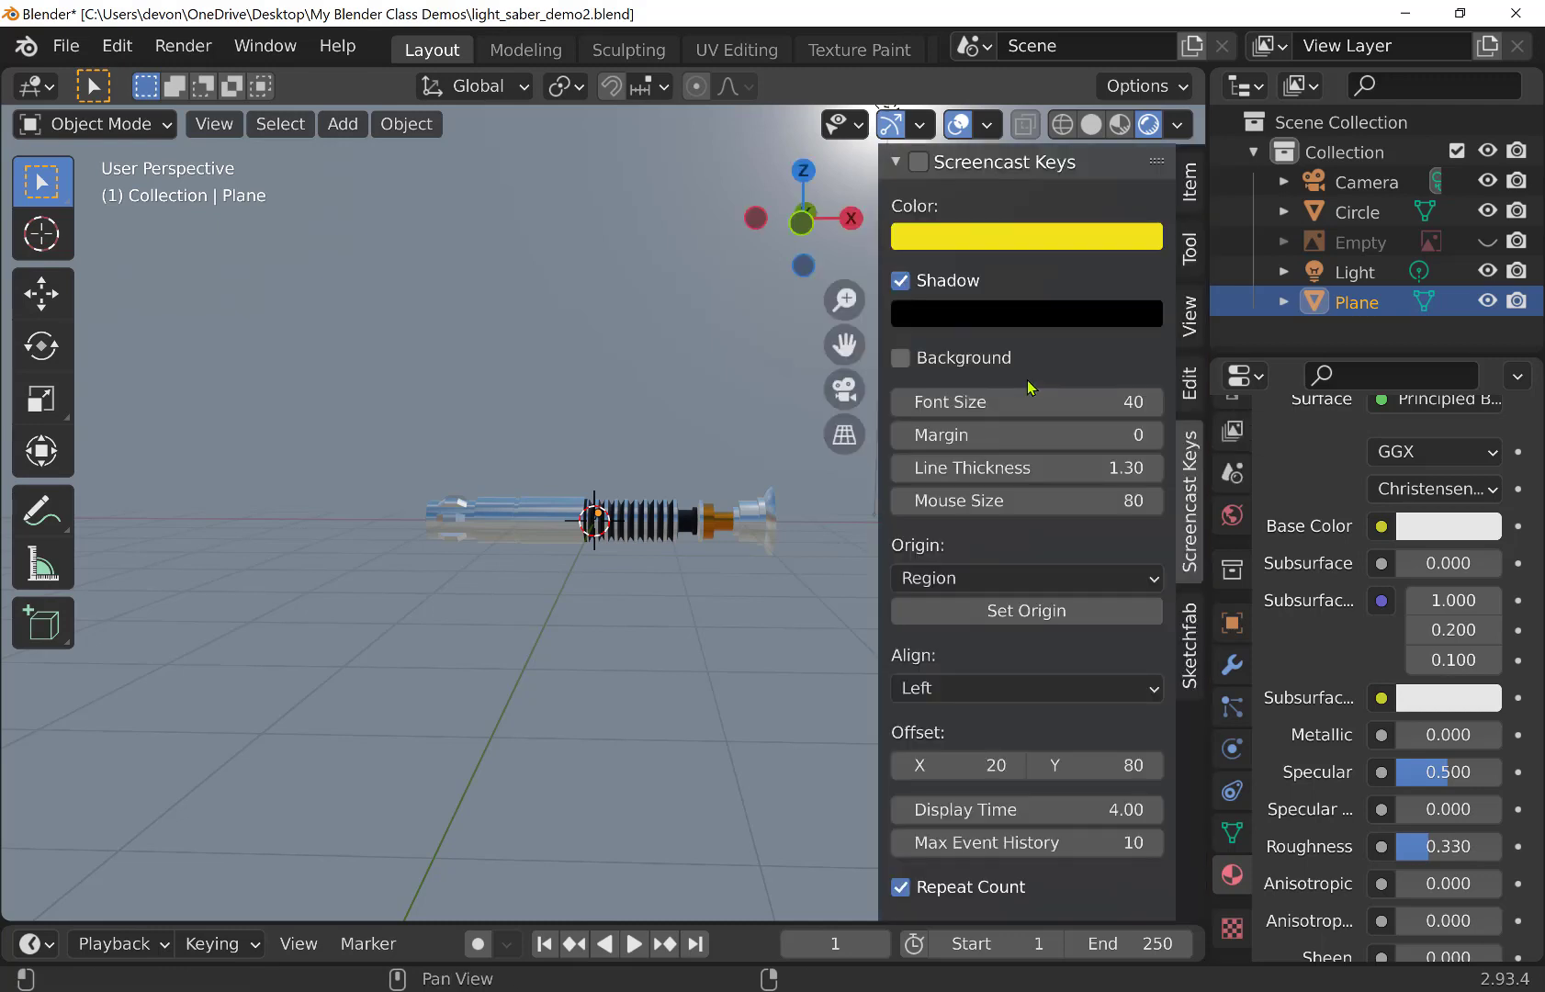
left_click(1189, 317)
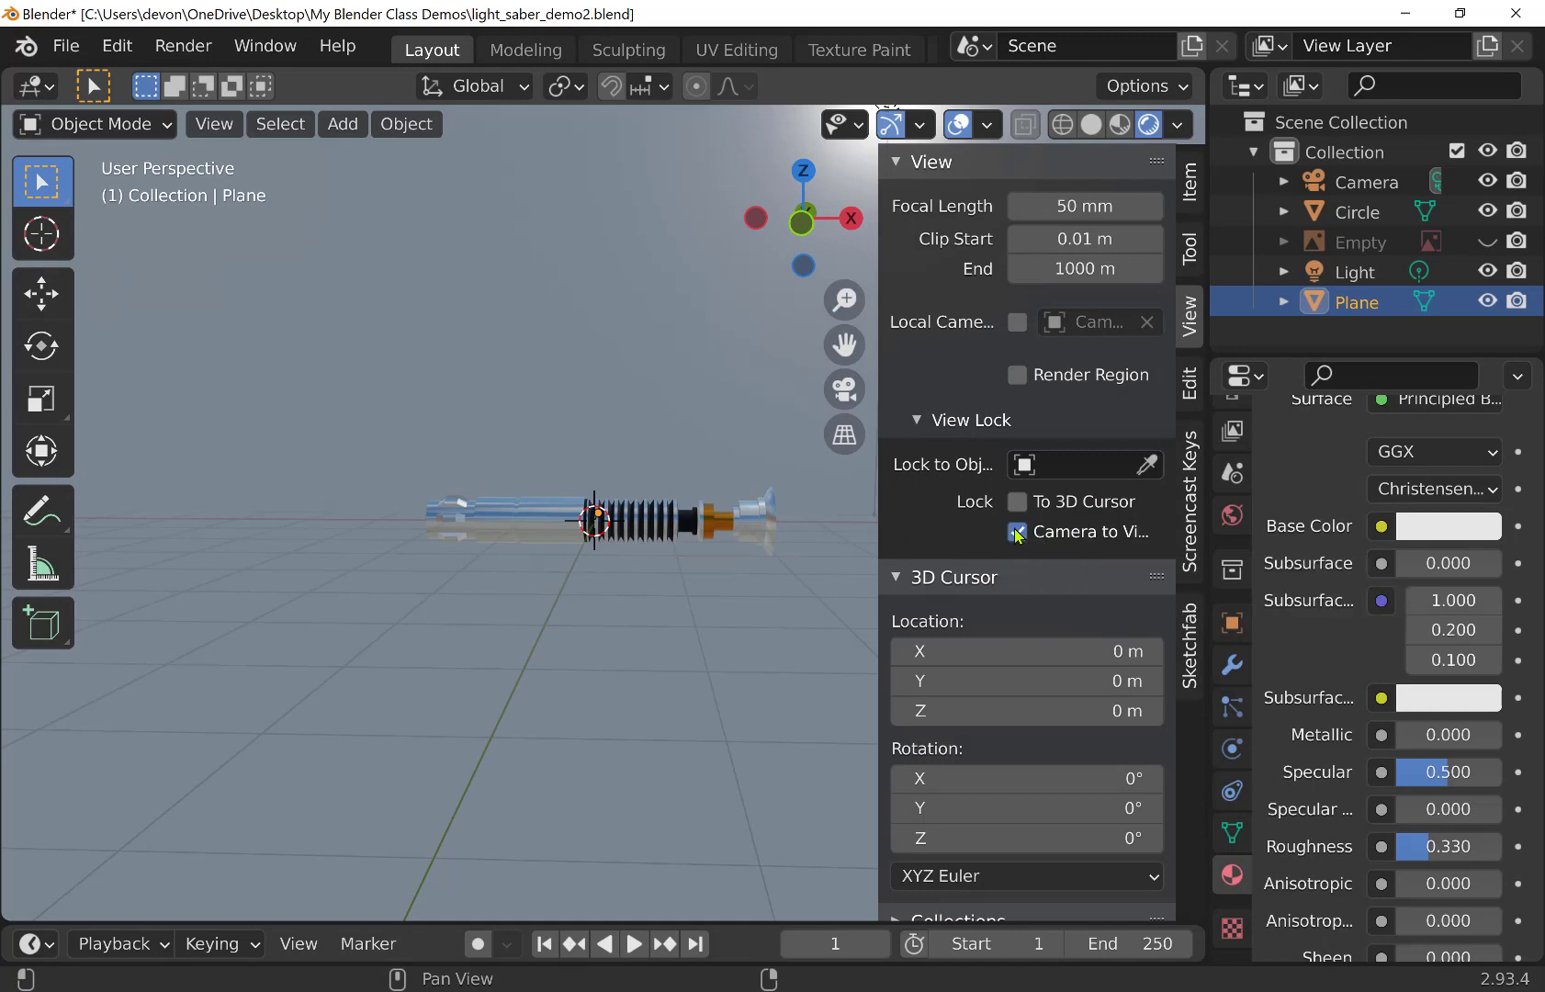
key("n")
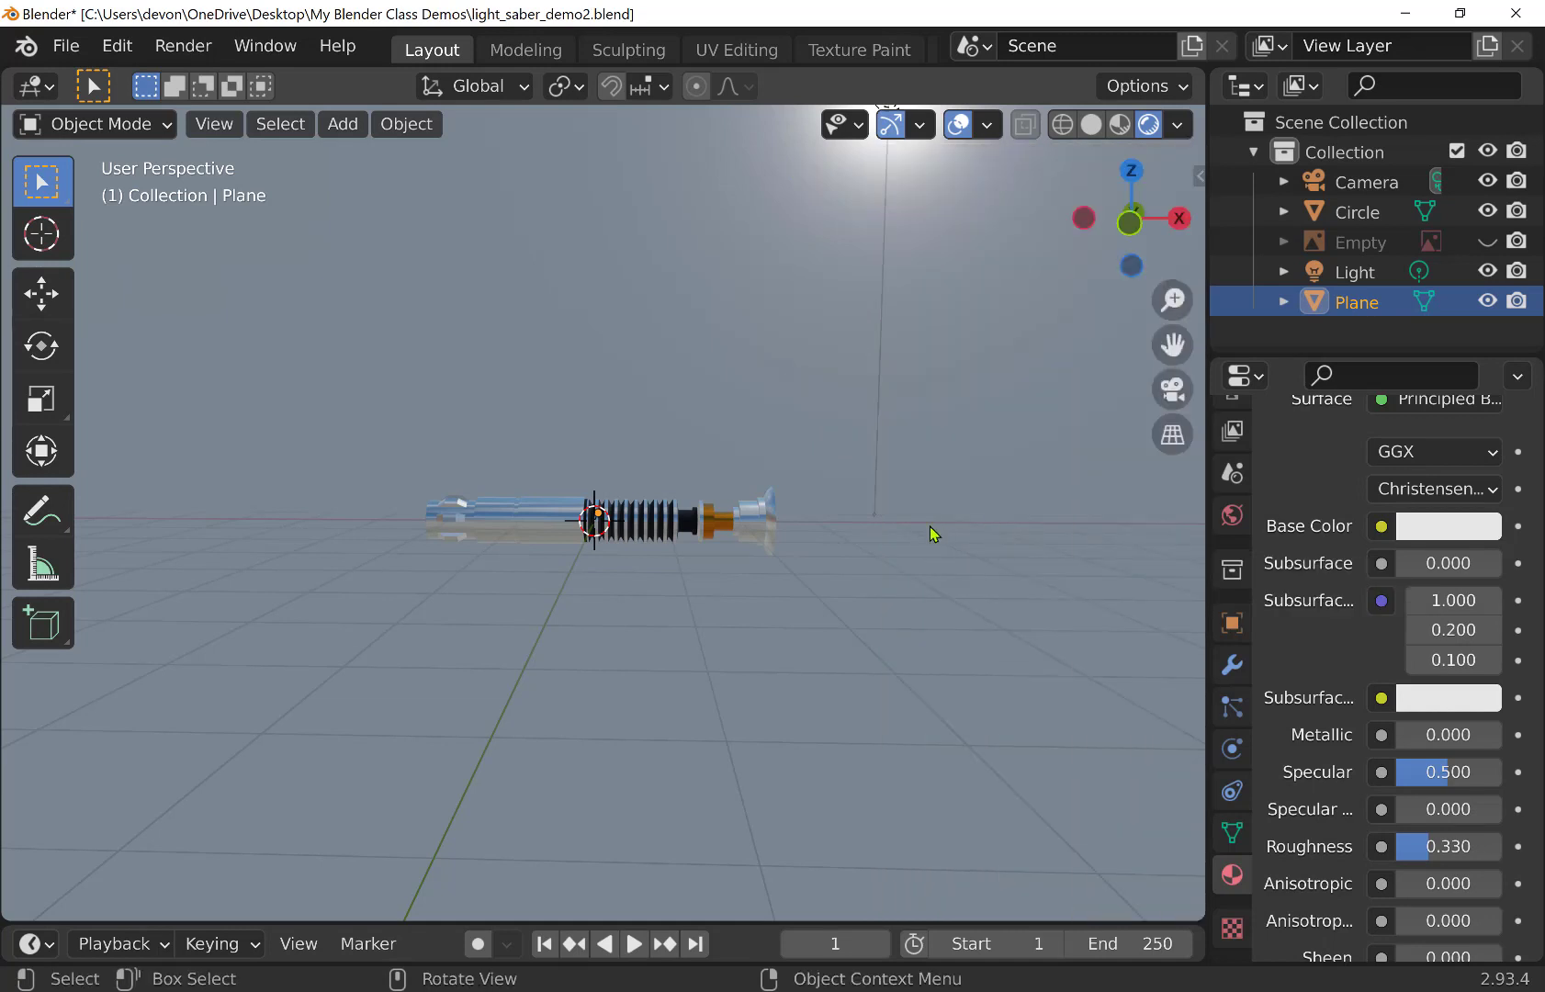
Look through the camera, reframe it on a slightly angled side view of the whole hilt, and leave the camera view
left_click(1174, 390)
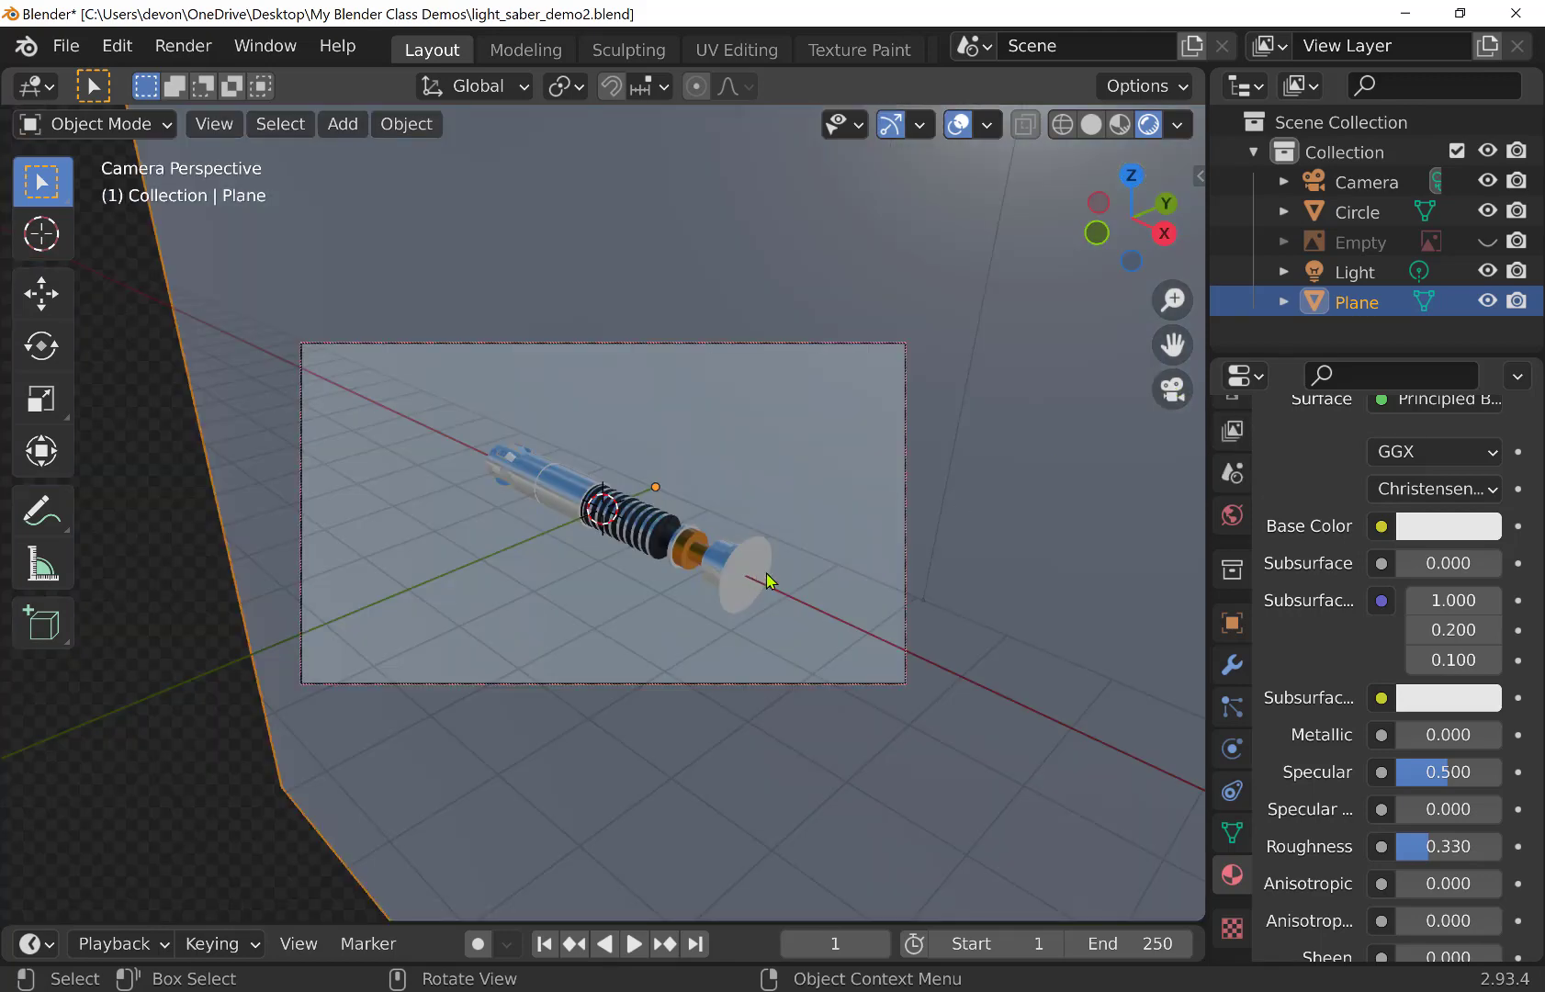
middle_click_drag(882, 542, 922, 512)
scroll(917, 517, "up", 4)
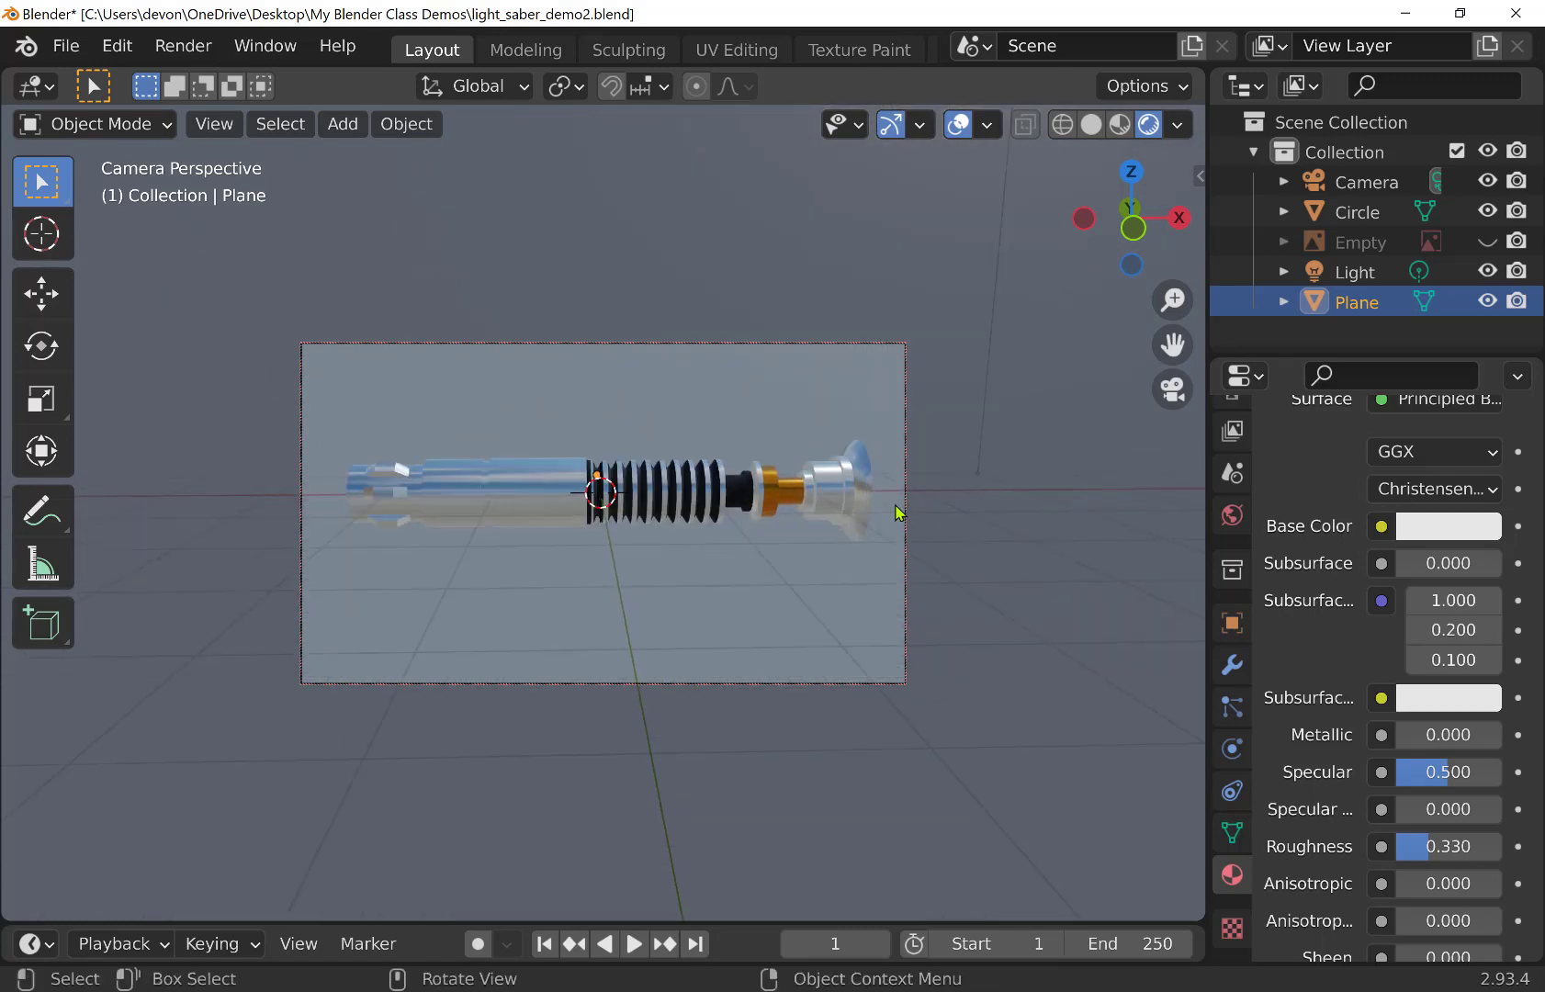
scroll(827, 473, "down", 2)
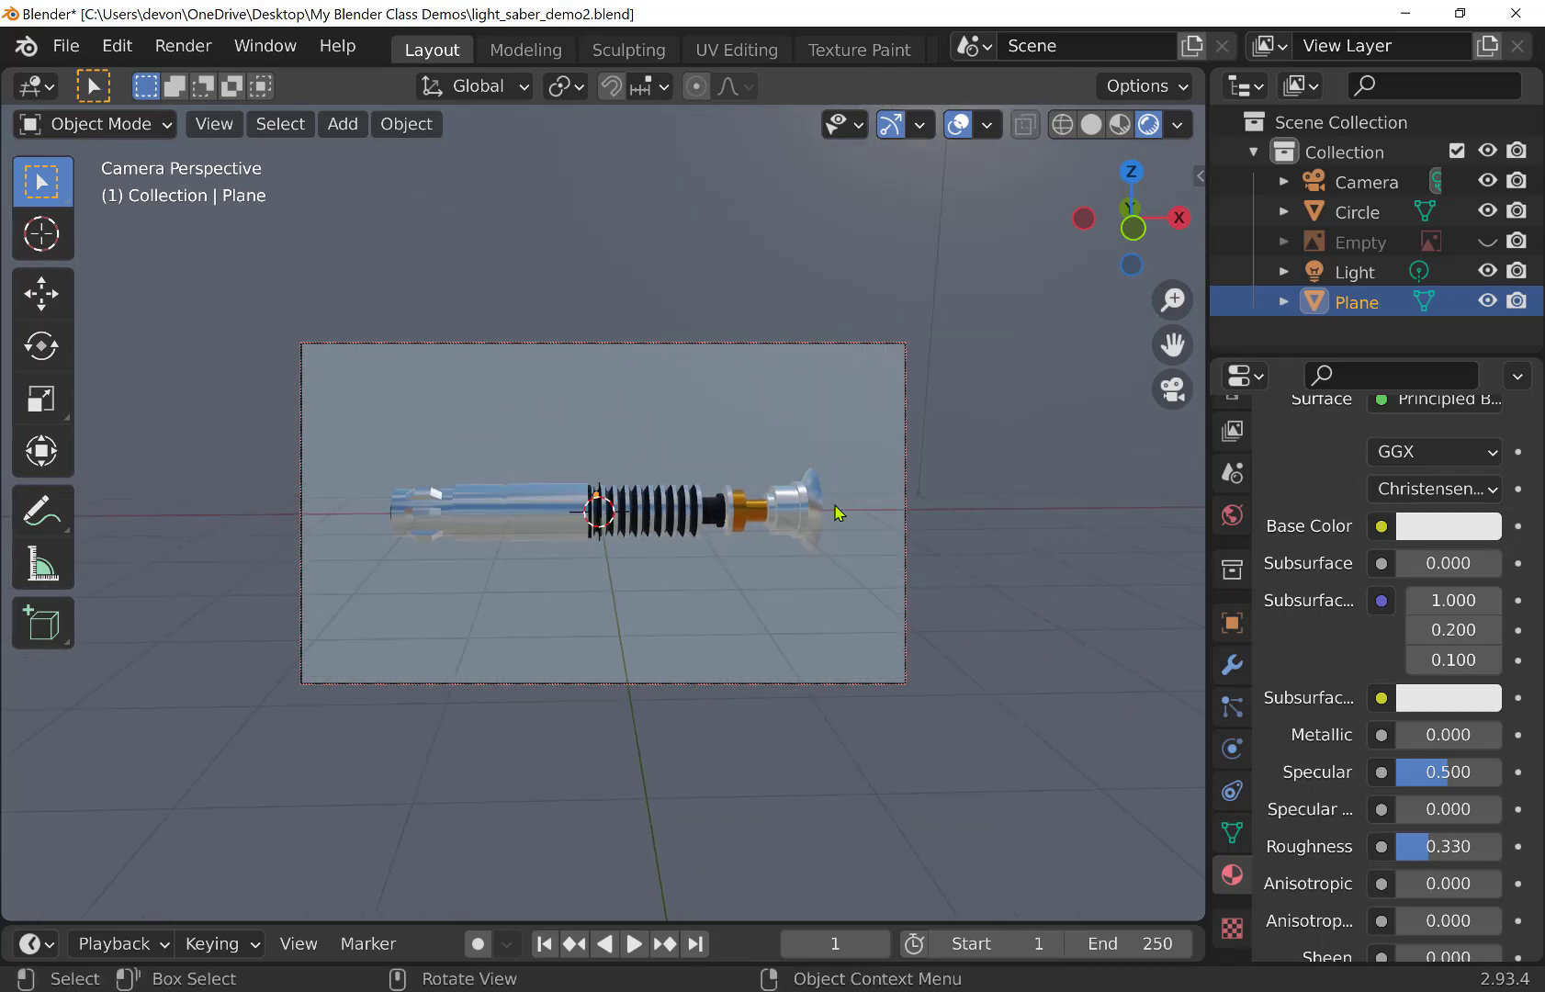
scroll(838, 512, "up", 1)
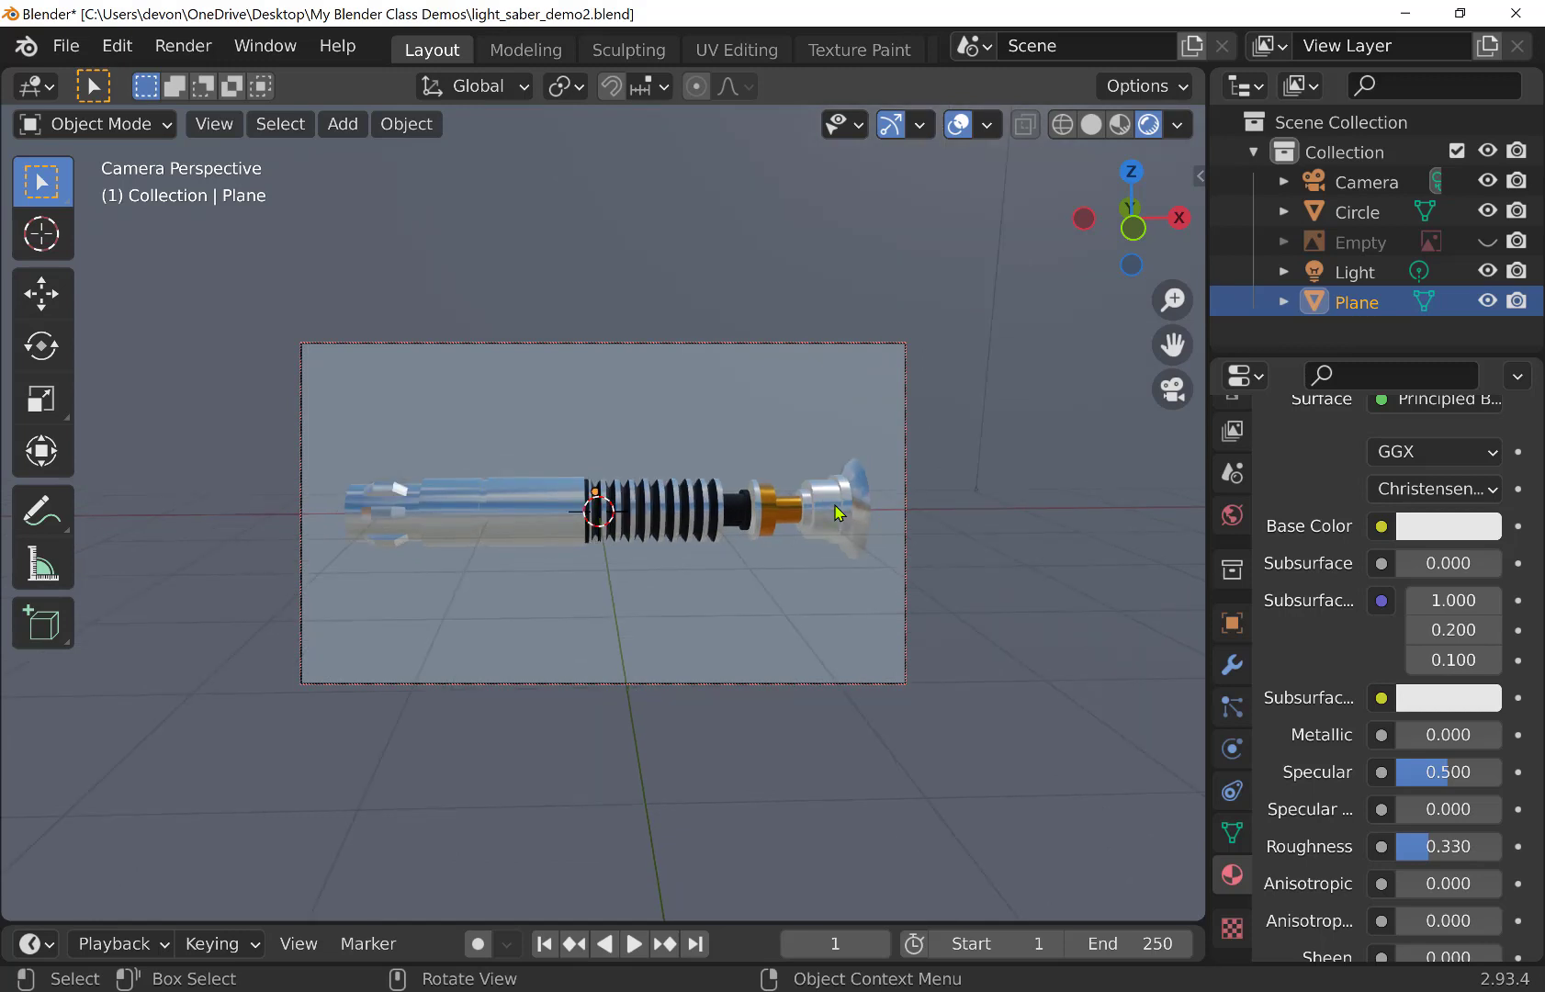
middle_click_drag(825, 531, 875, 514)
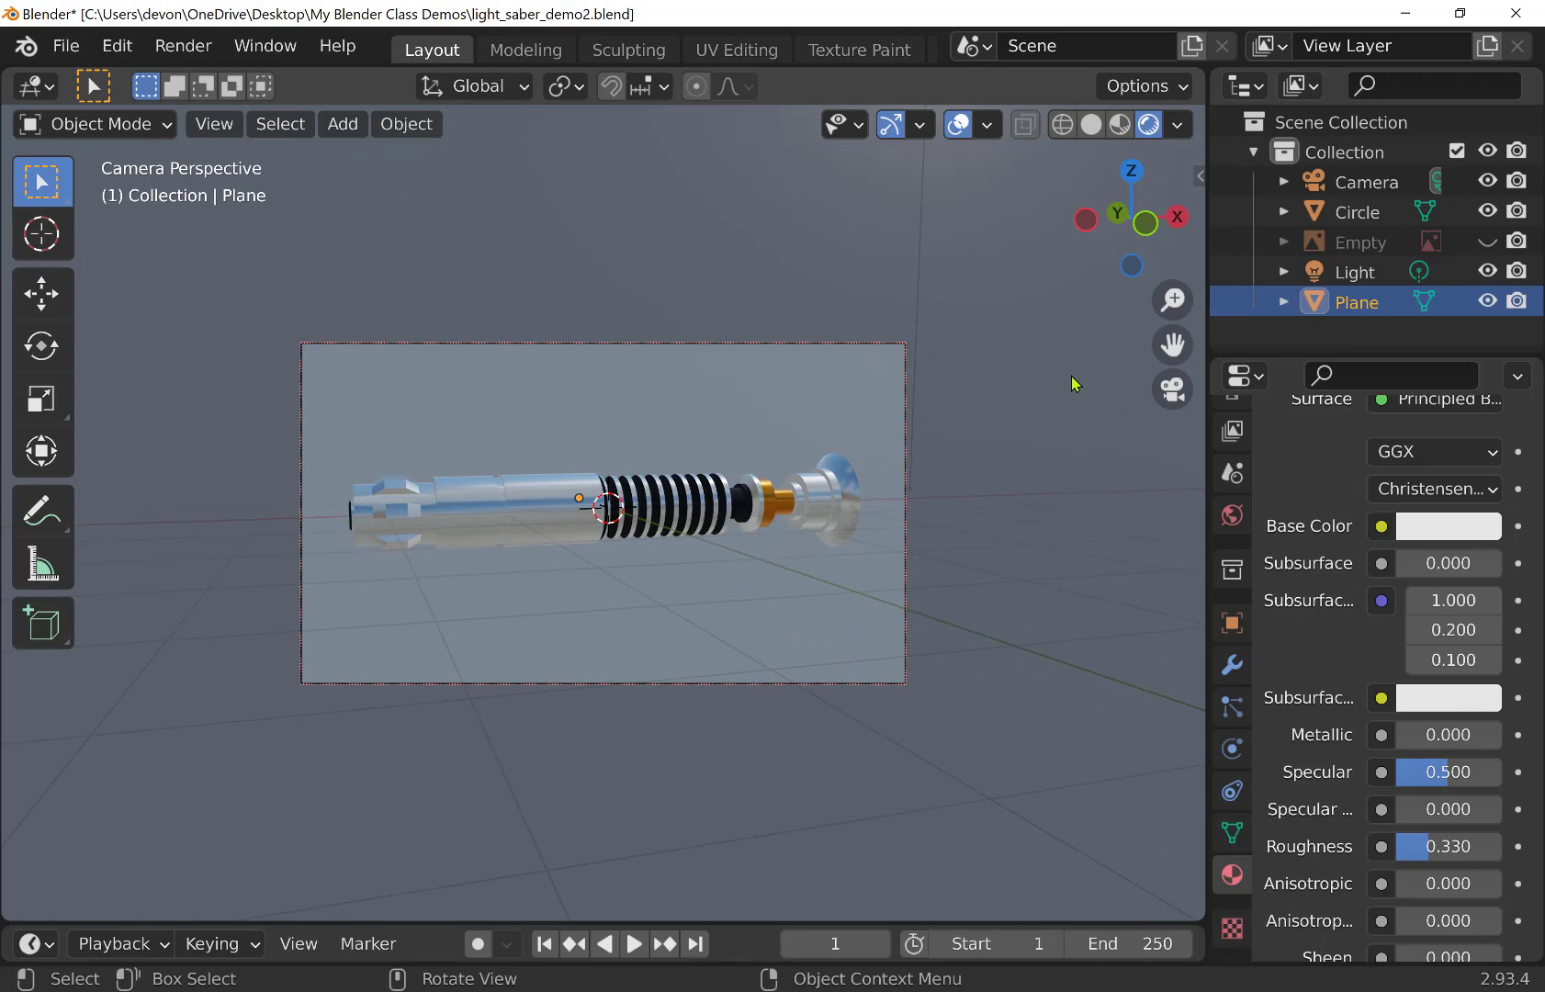
left_click(1175, 391)
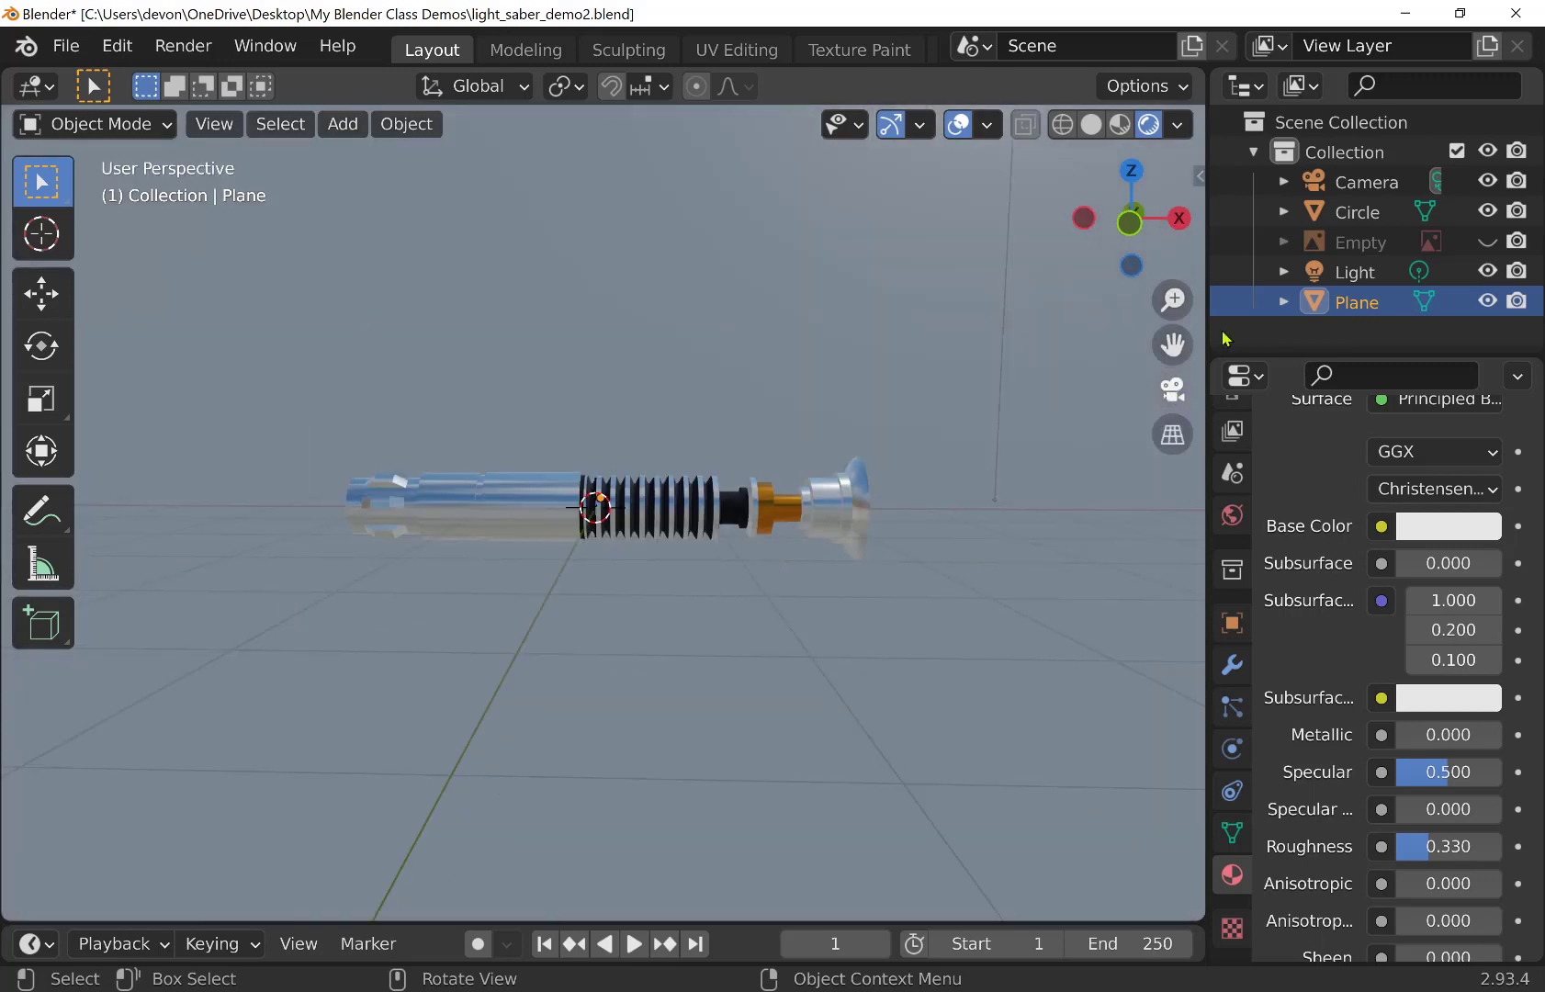
In top view, move the light about 5 m toward negative X and 6.3 m toward negative Y, placing it near the camera
left_click(1307, 276)
scroll(1000, 378, "down", 2)
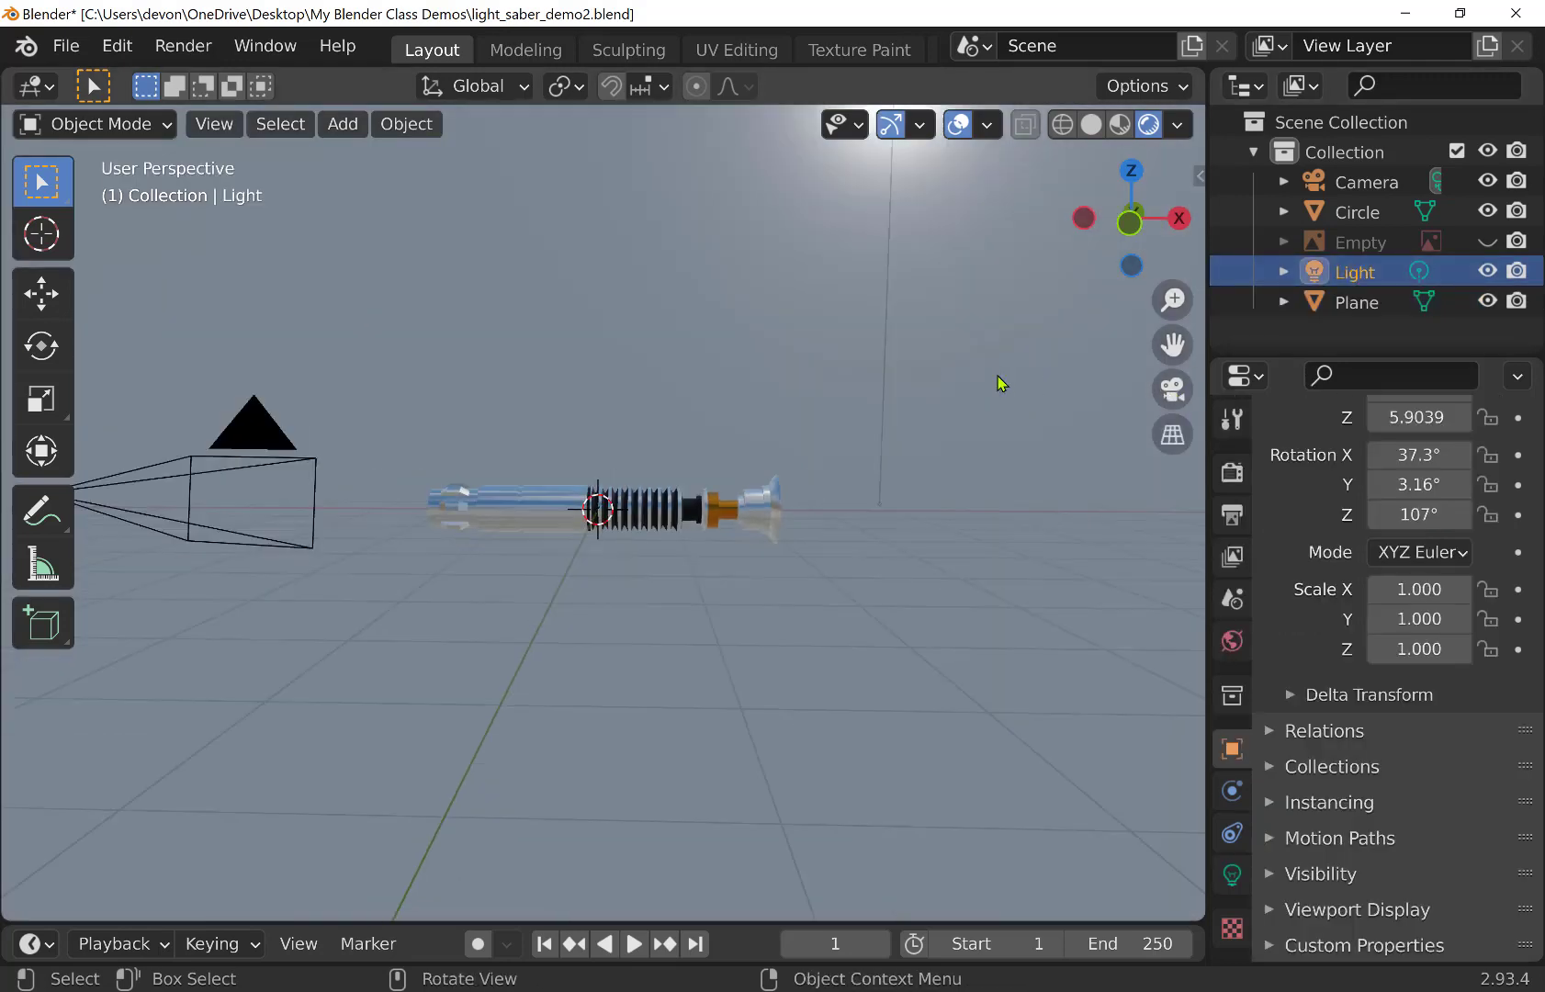
scroll(997, 376, "down", 1)
left_click(861, 162)
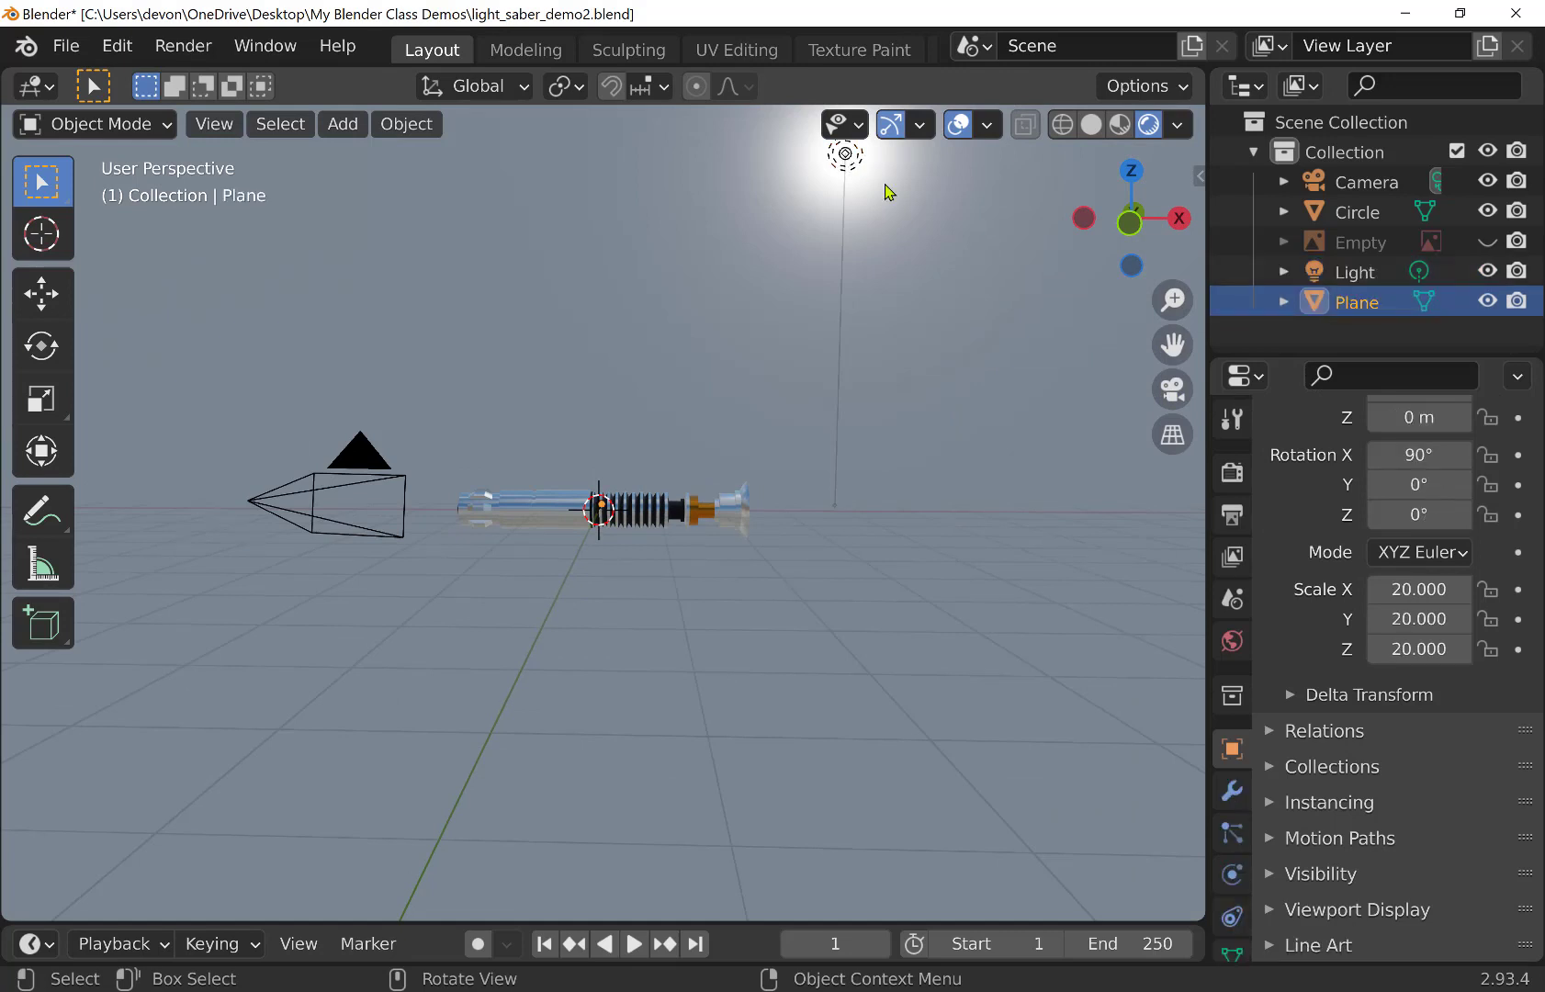
left_click(1133, 172)
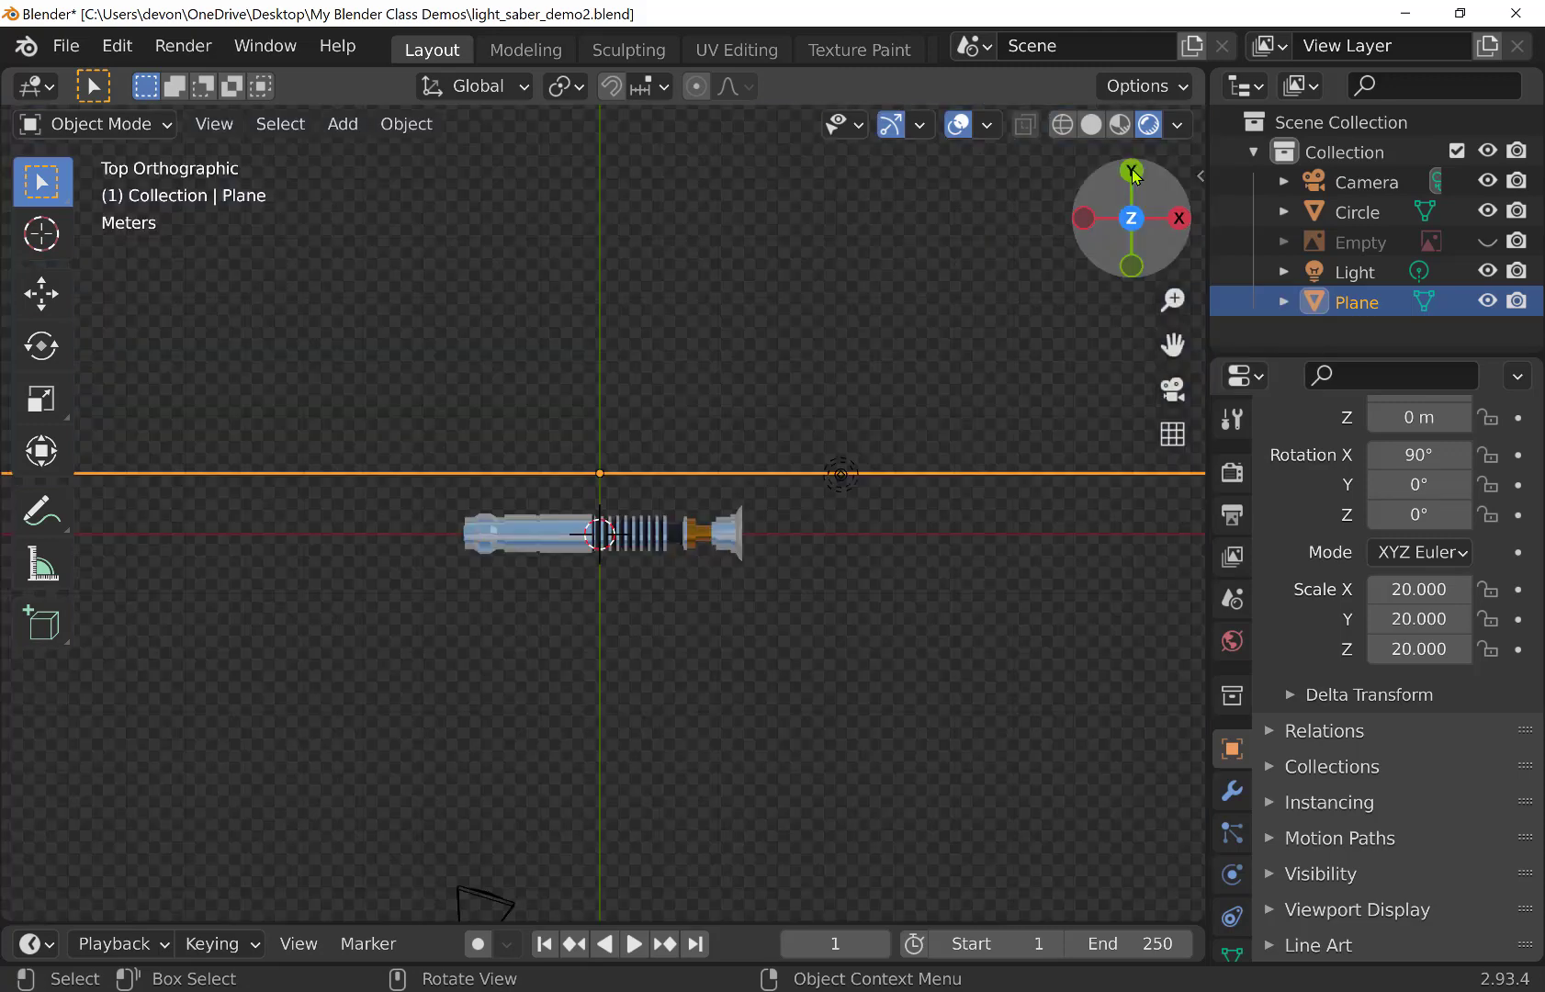
scroll(610, 715, "down", 2)
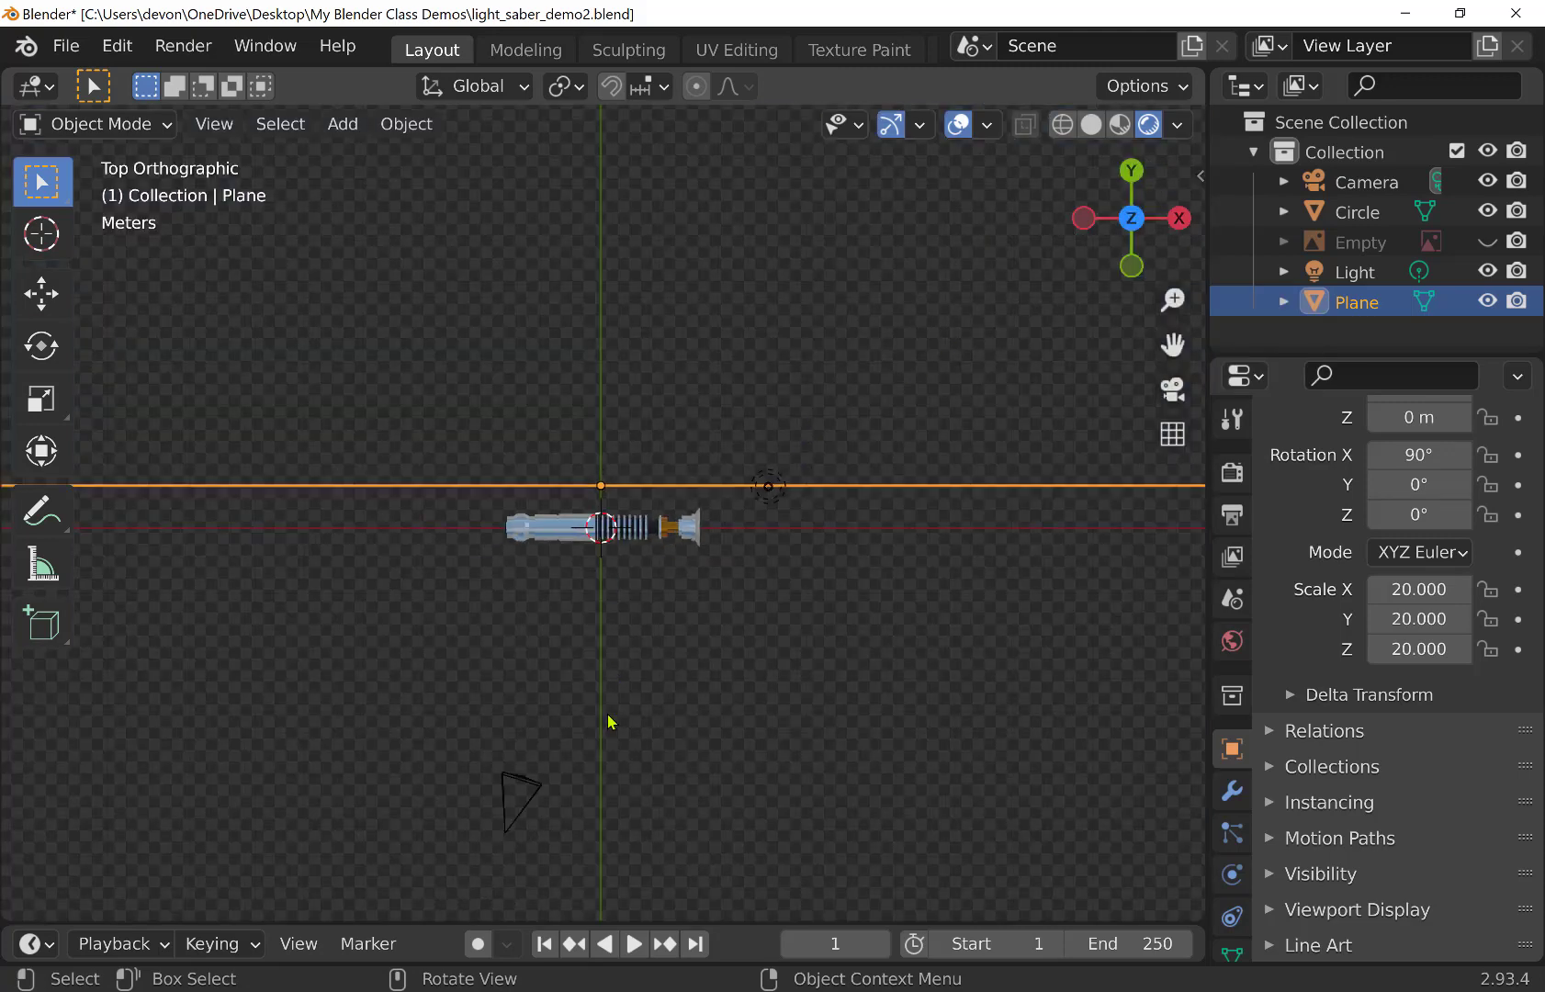
scroll(628, 677, "up", 1)
left_click(801, 484)
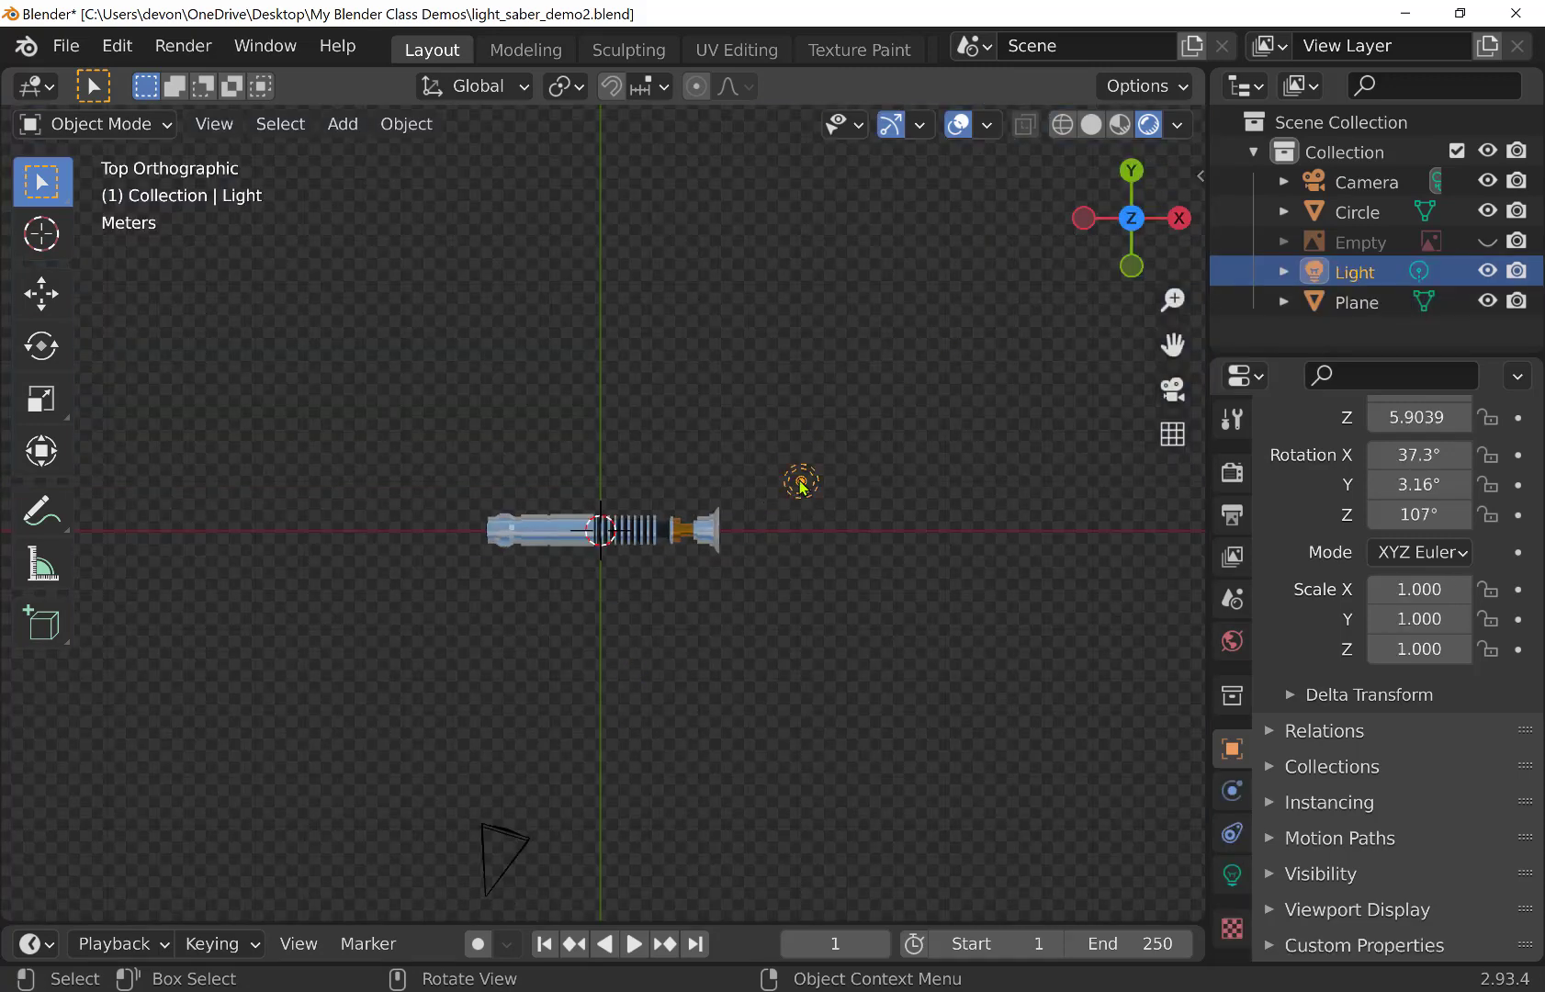
key("g")
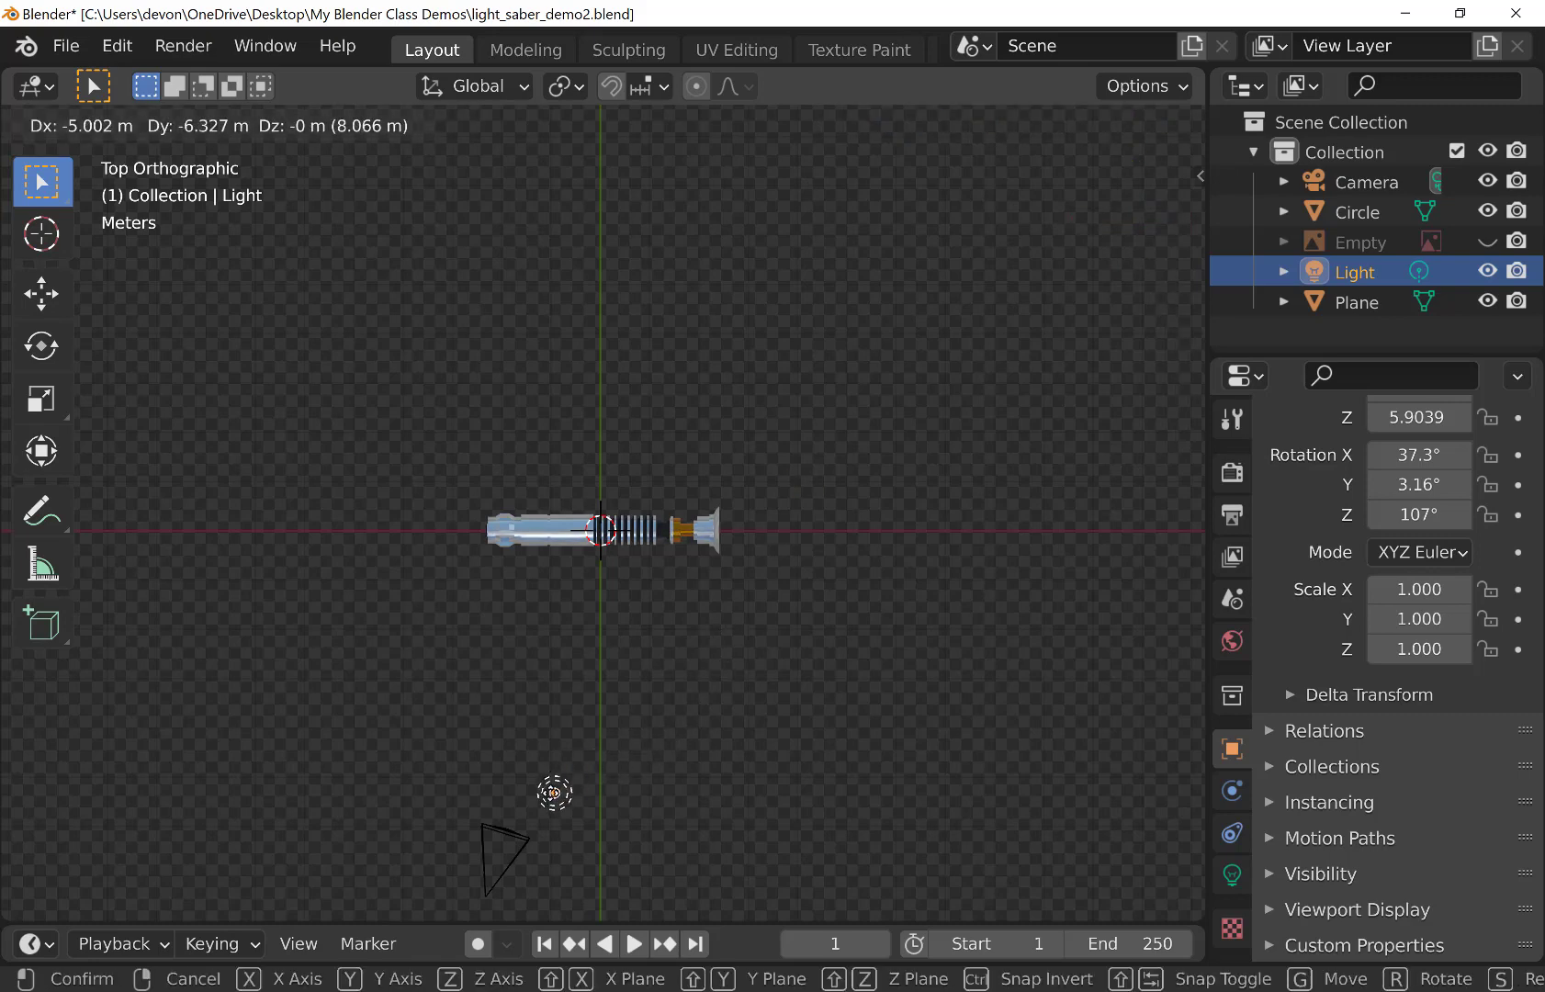
left_click(553, 799)
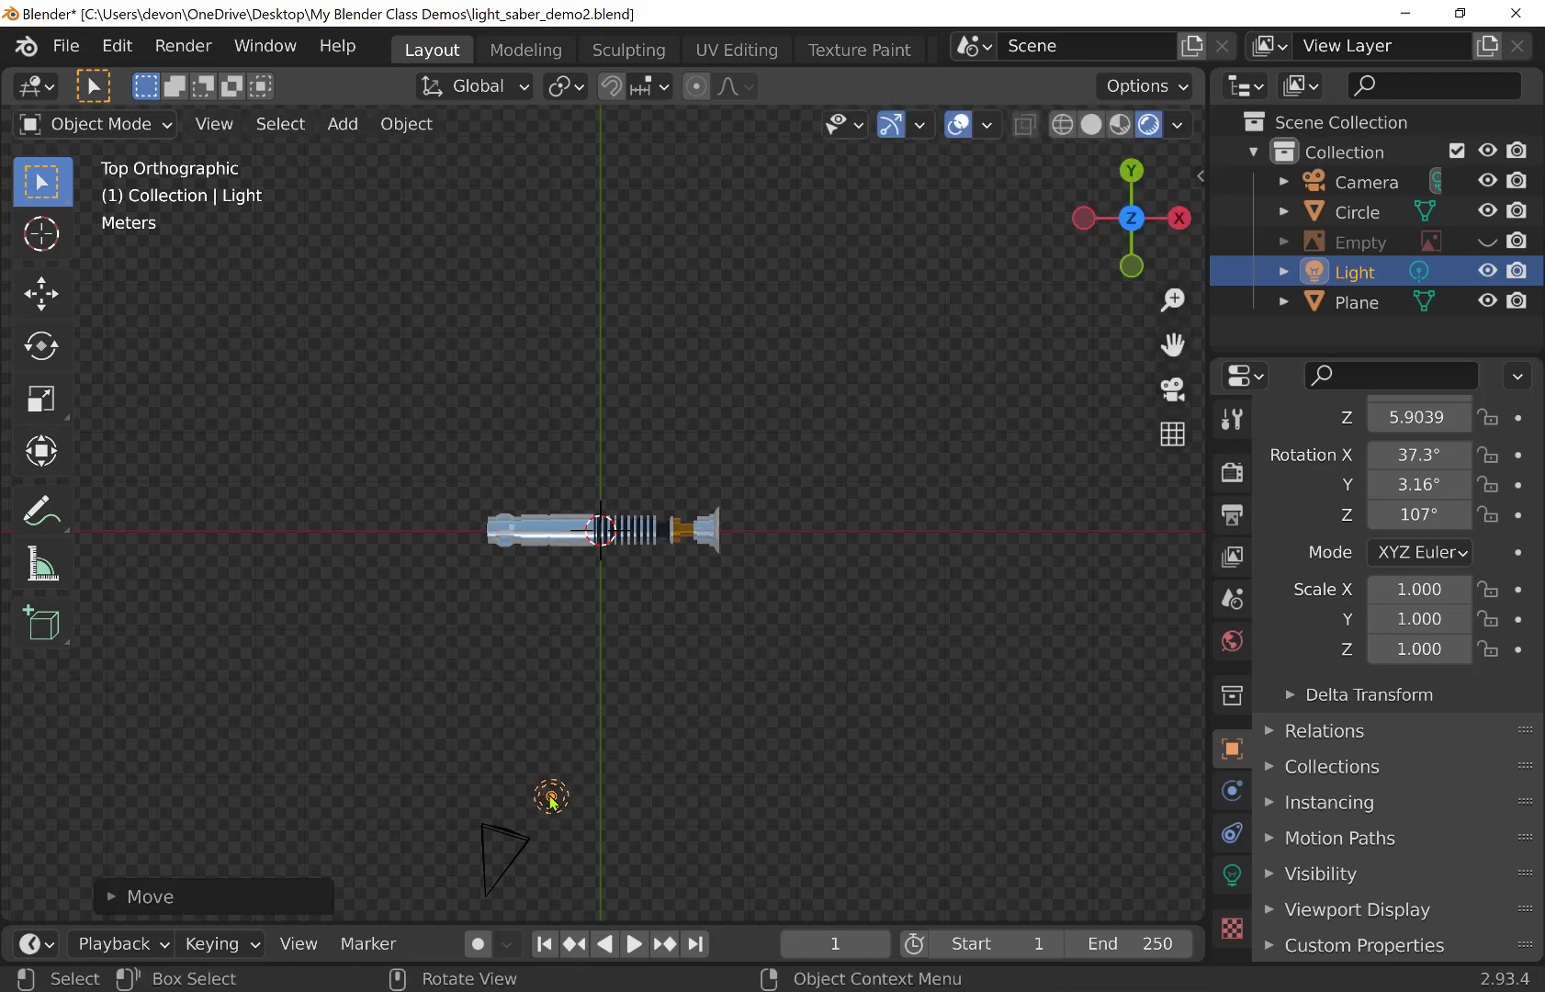
Change the light's type to Sun and aim its beam across the hilt
left_click(1232, 878)
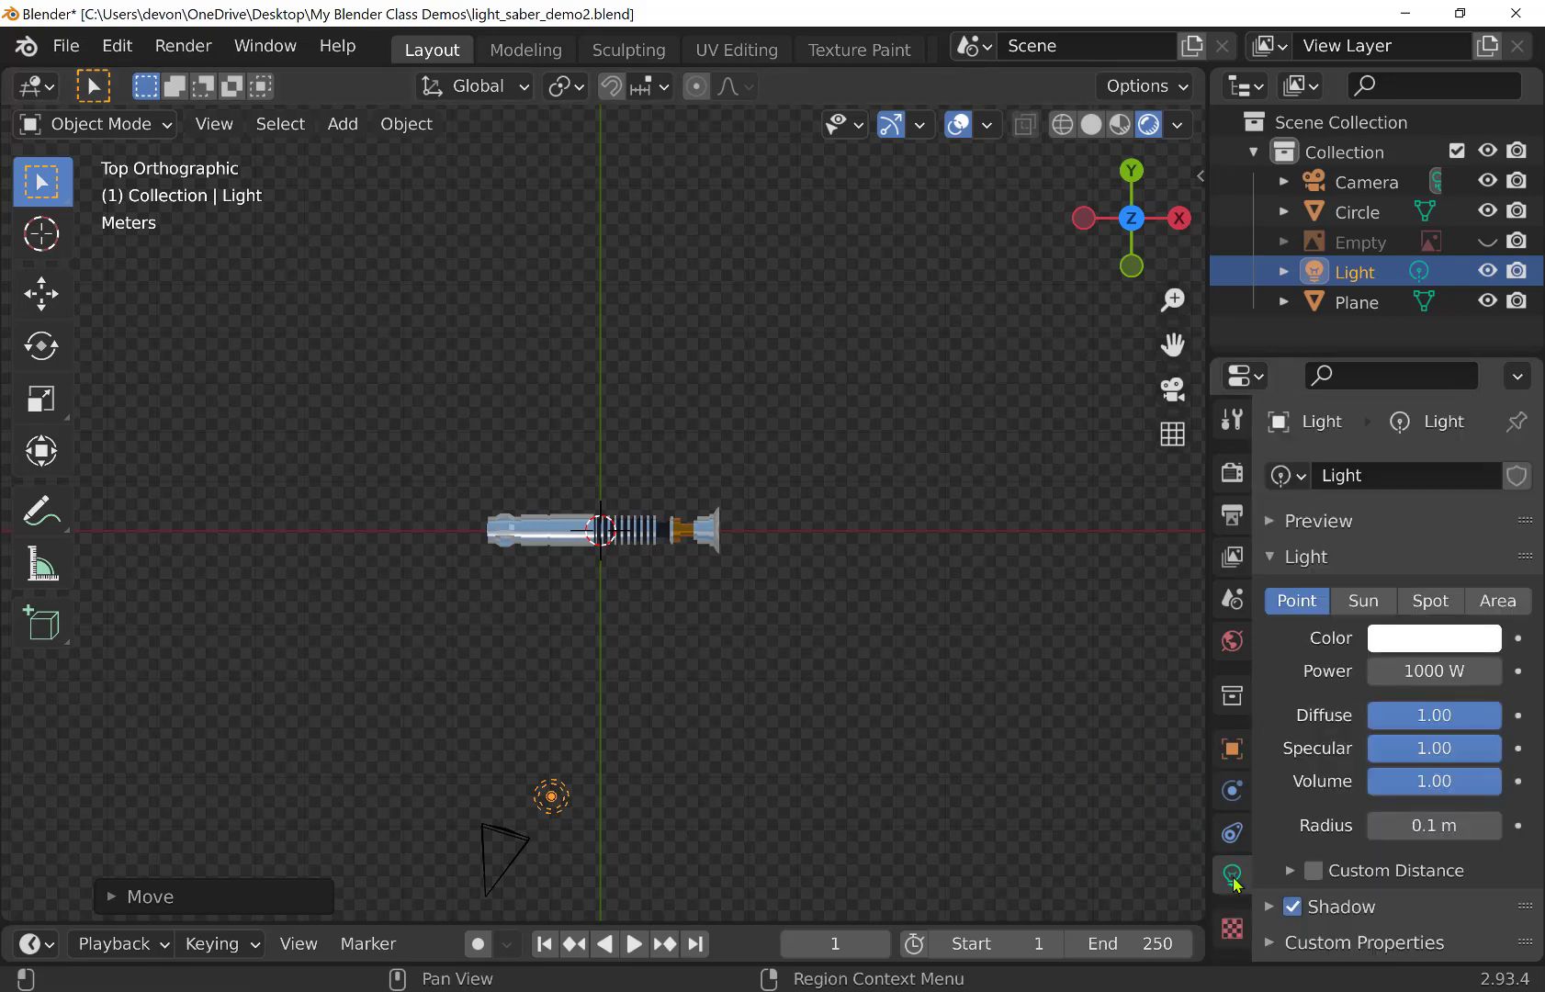
left_click(1364, 602)
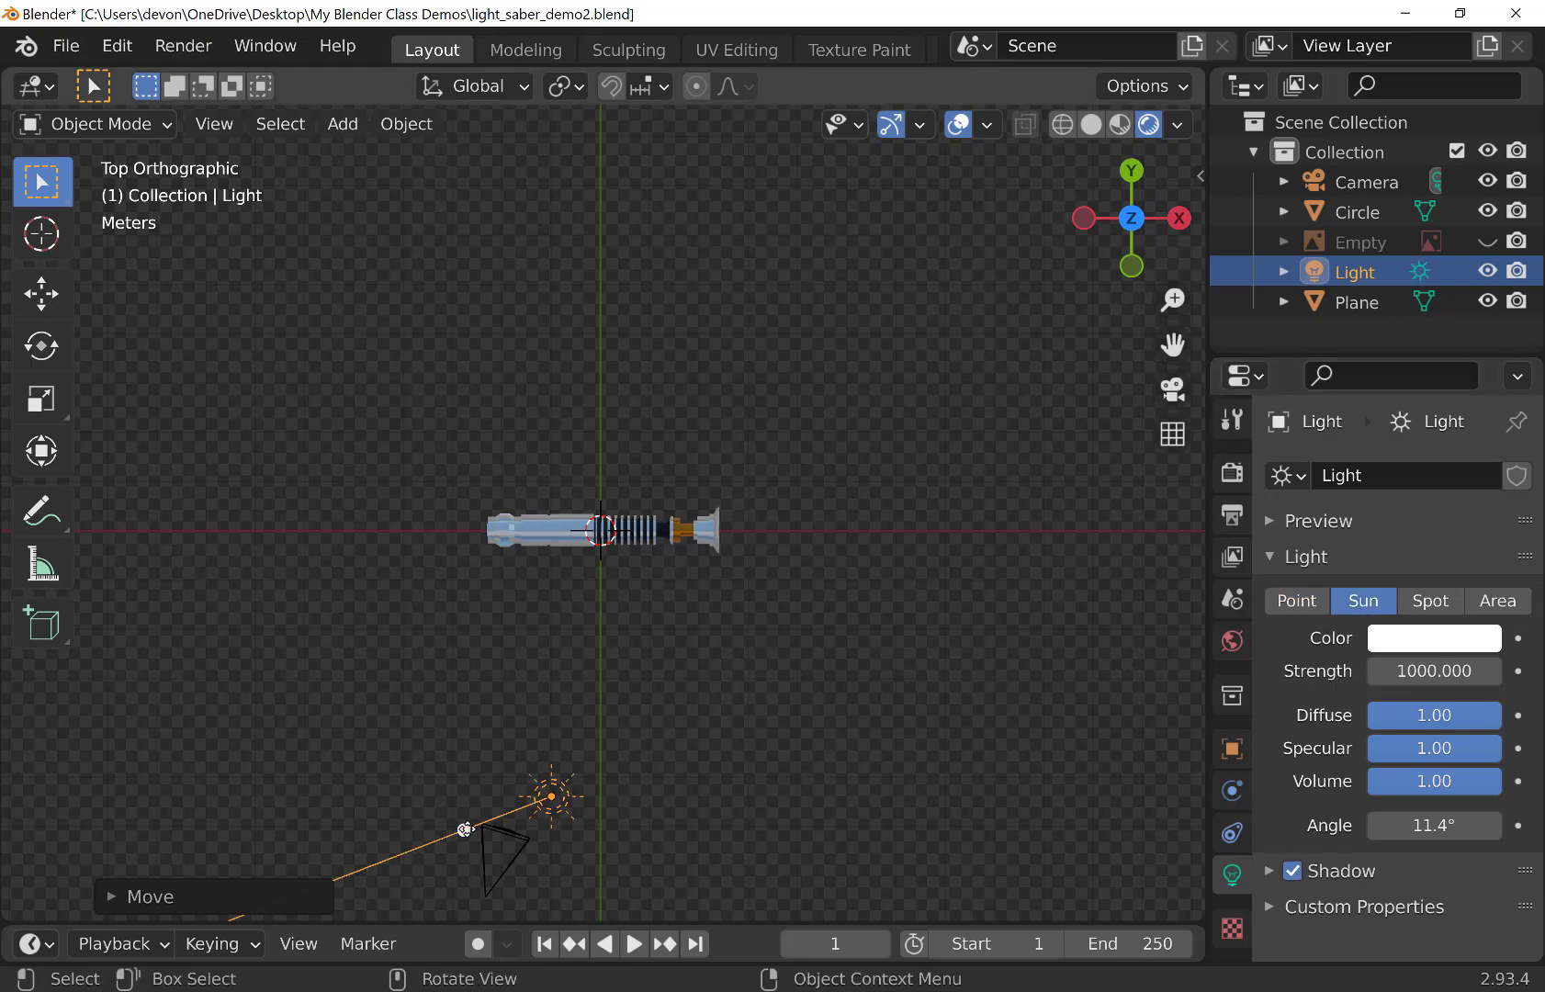
left_click_drag(464, 831, 570, 600)
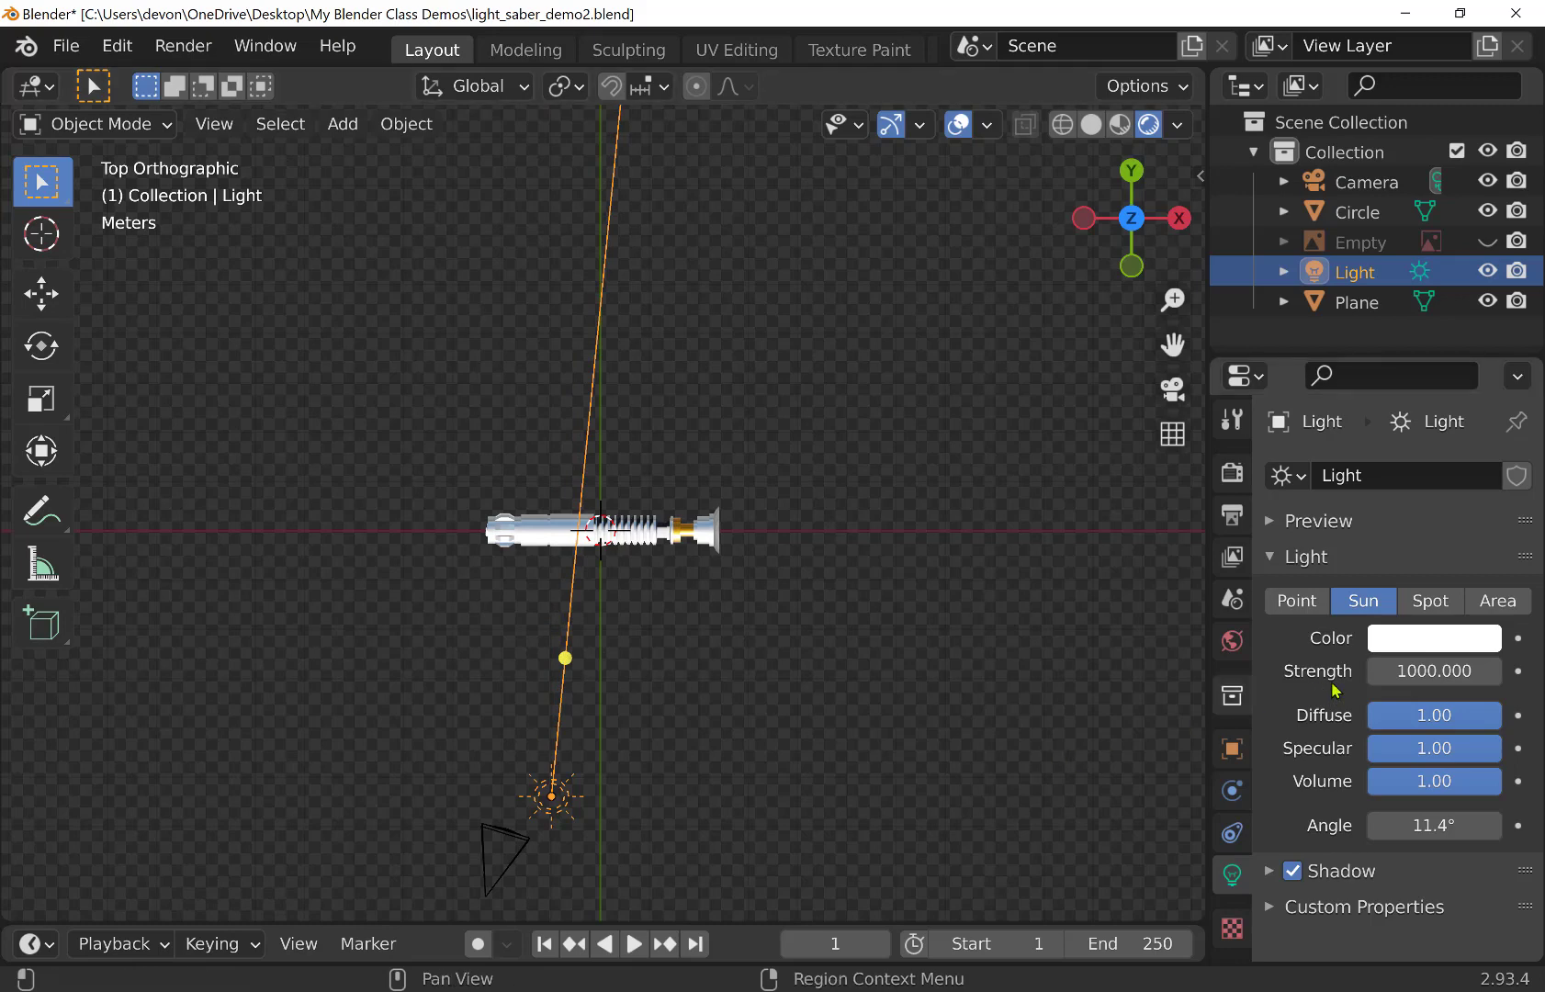
Set the sun light's Strength to 10
left_click(1396, 671)
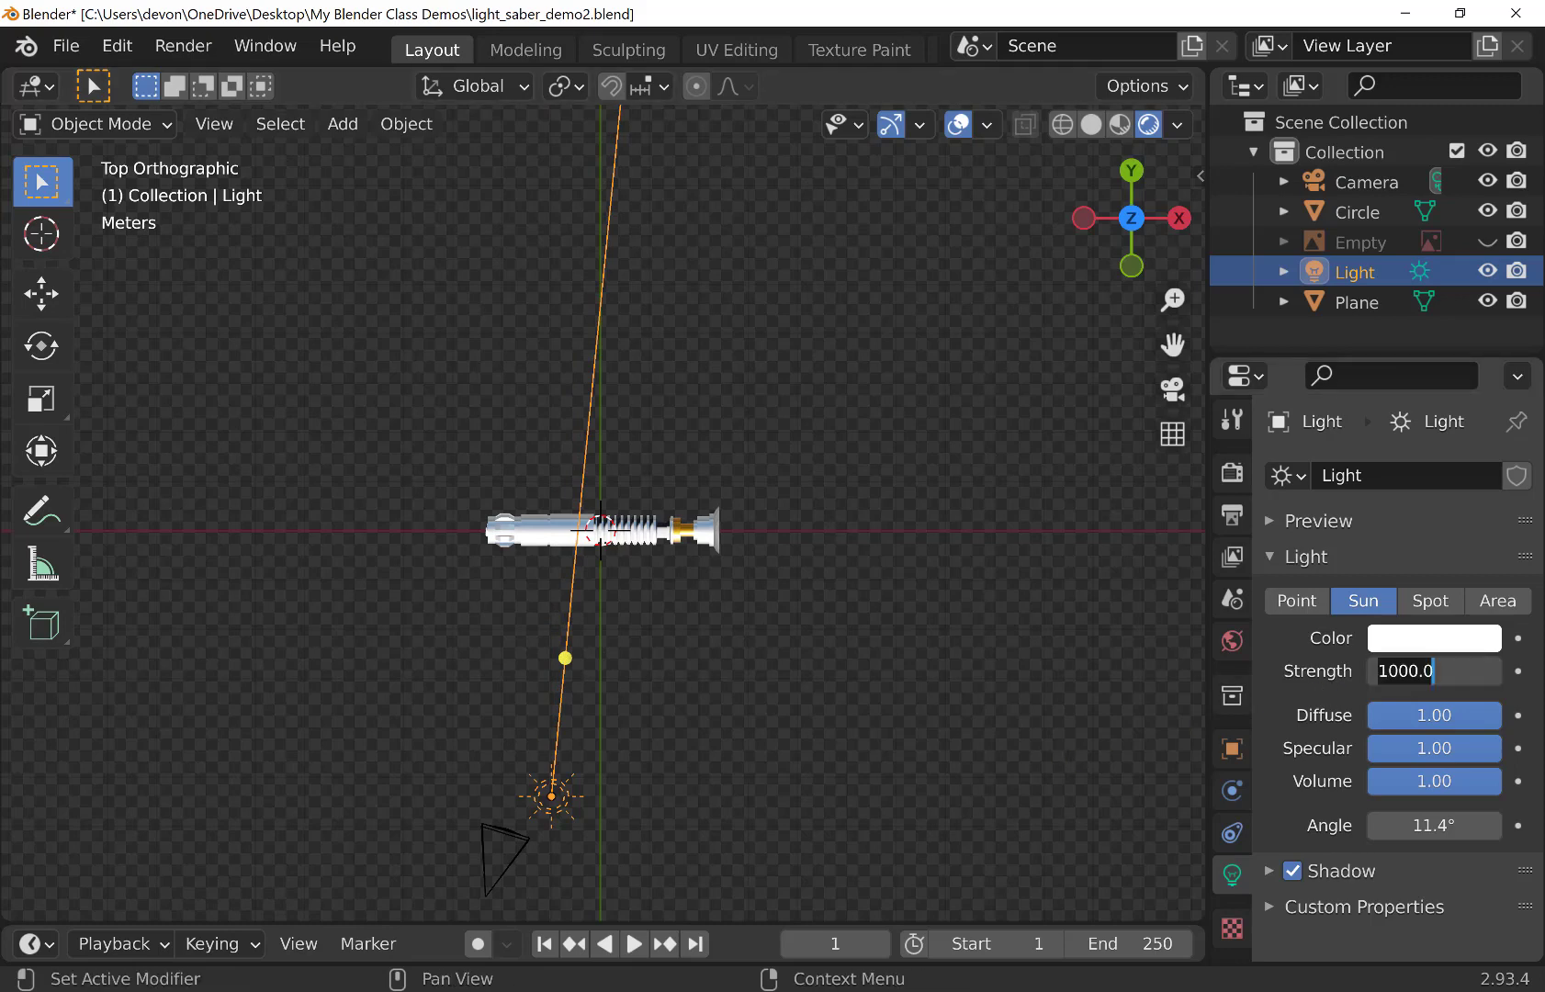
type("10.0")
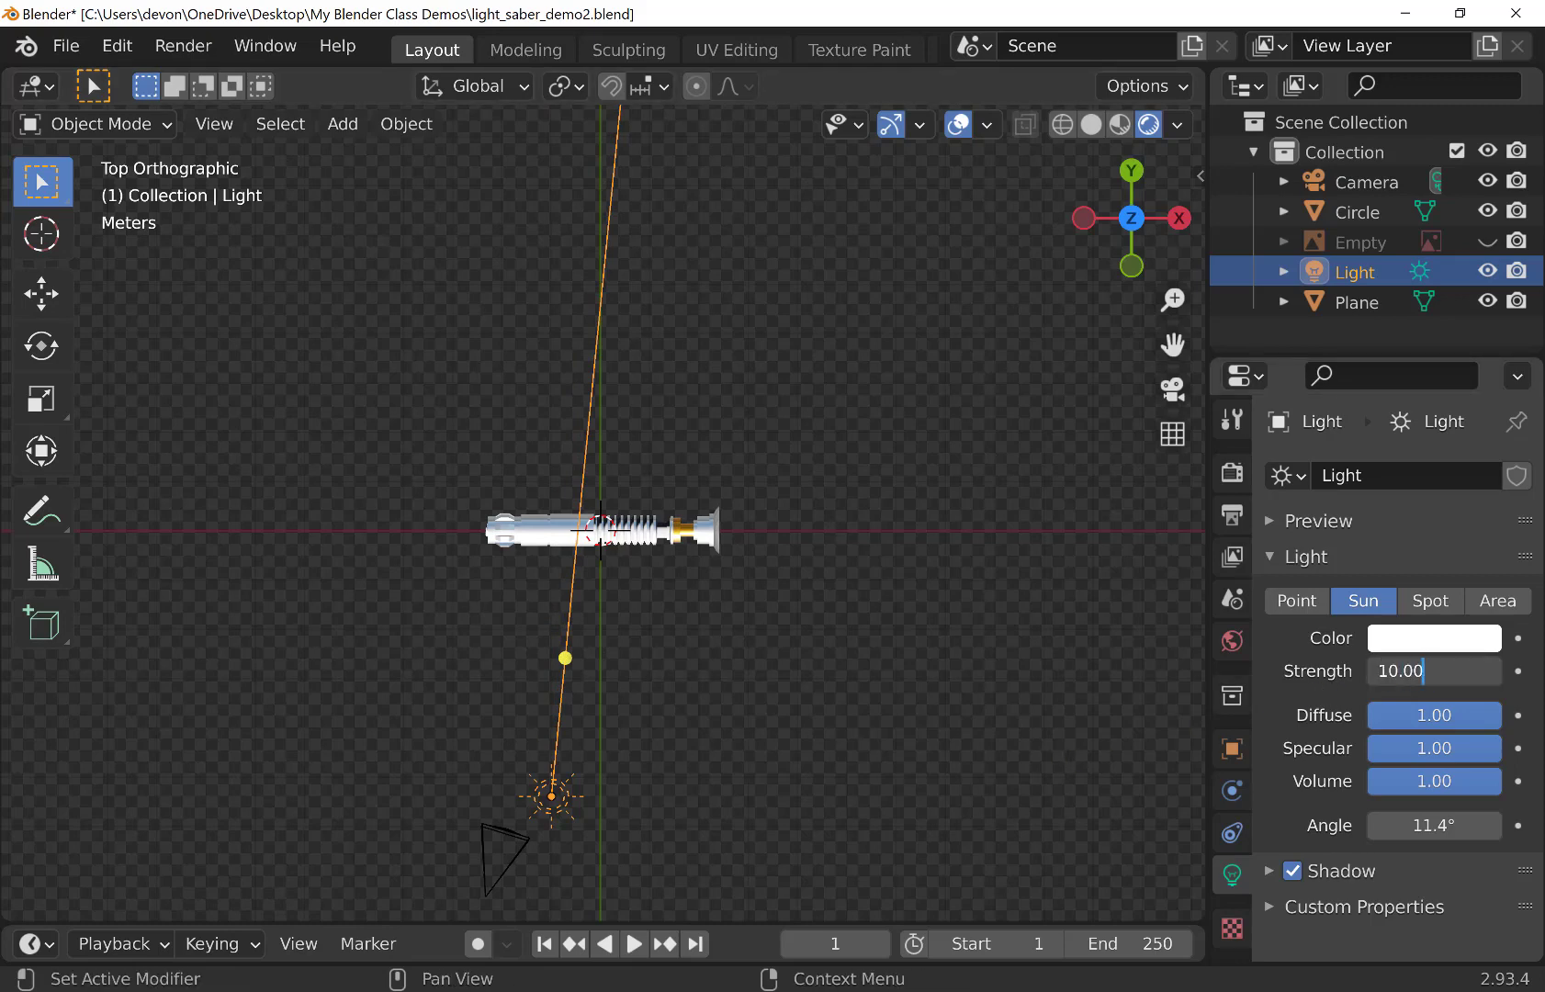
key("Return")
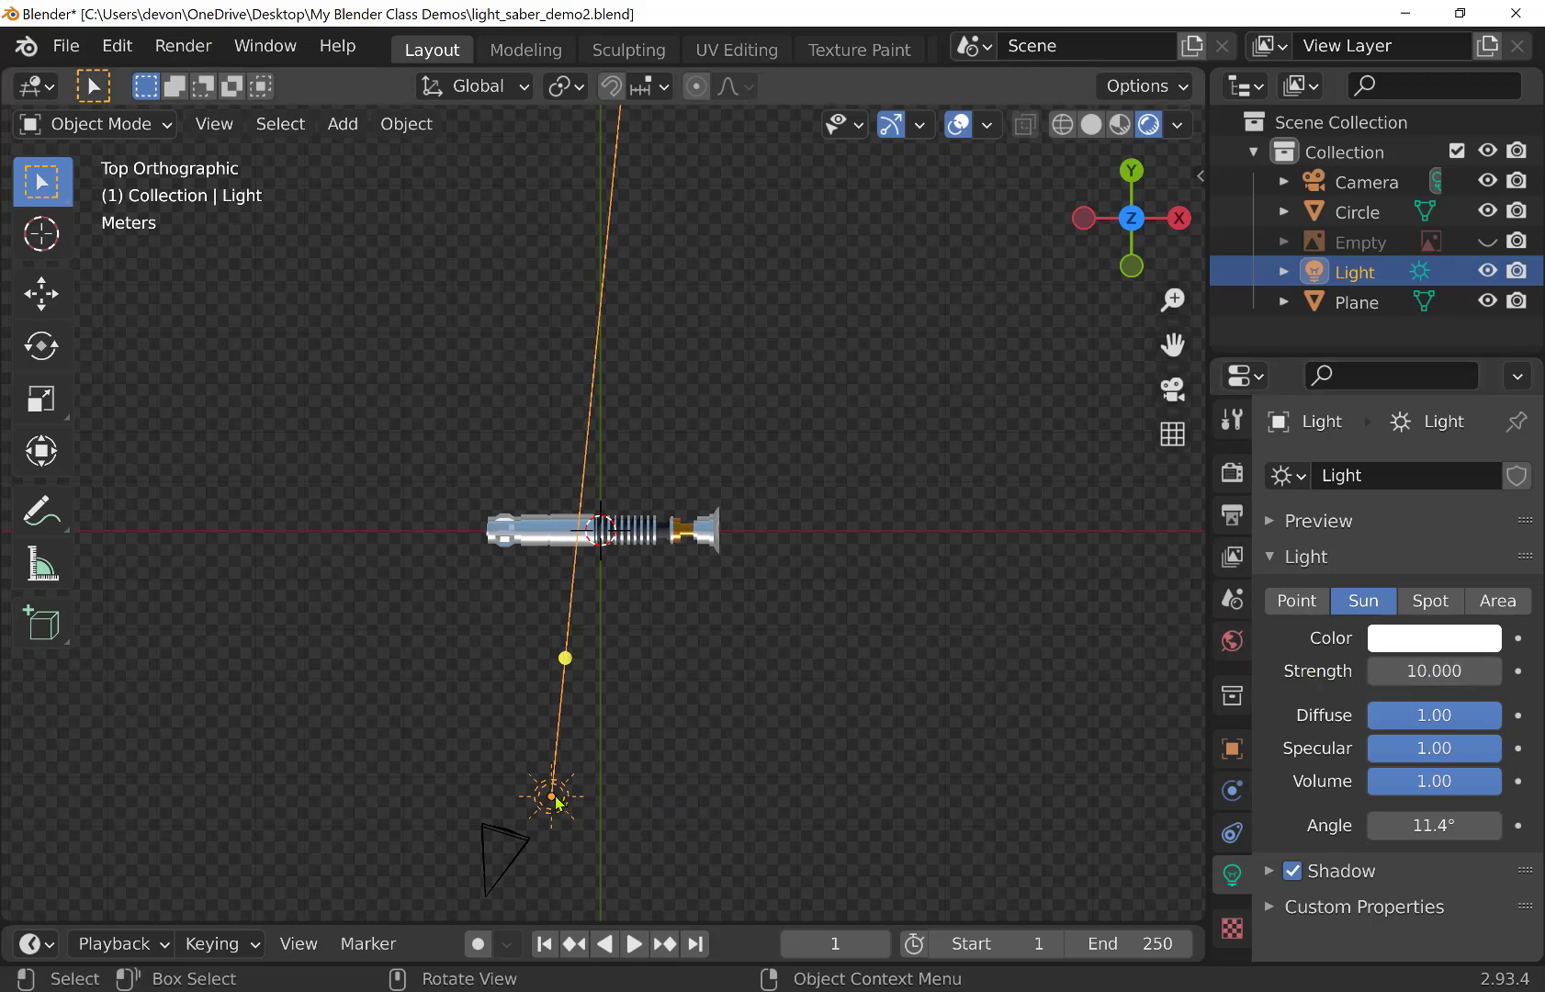
Duplicate the sun light, place the copy in front of the hilt on the positive X side, and aim it at the hilt's centre
key("shift+d")
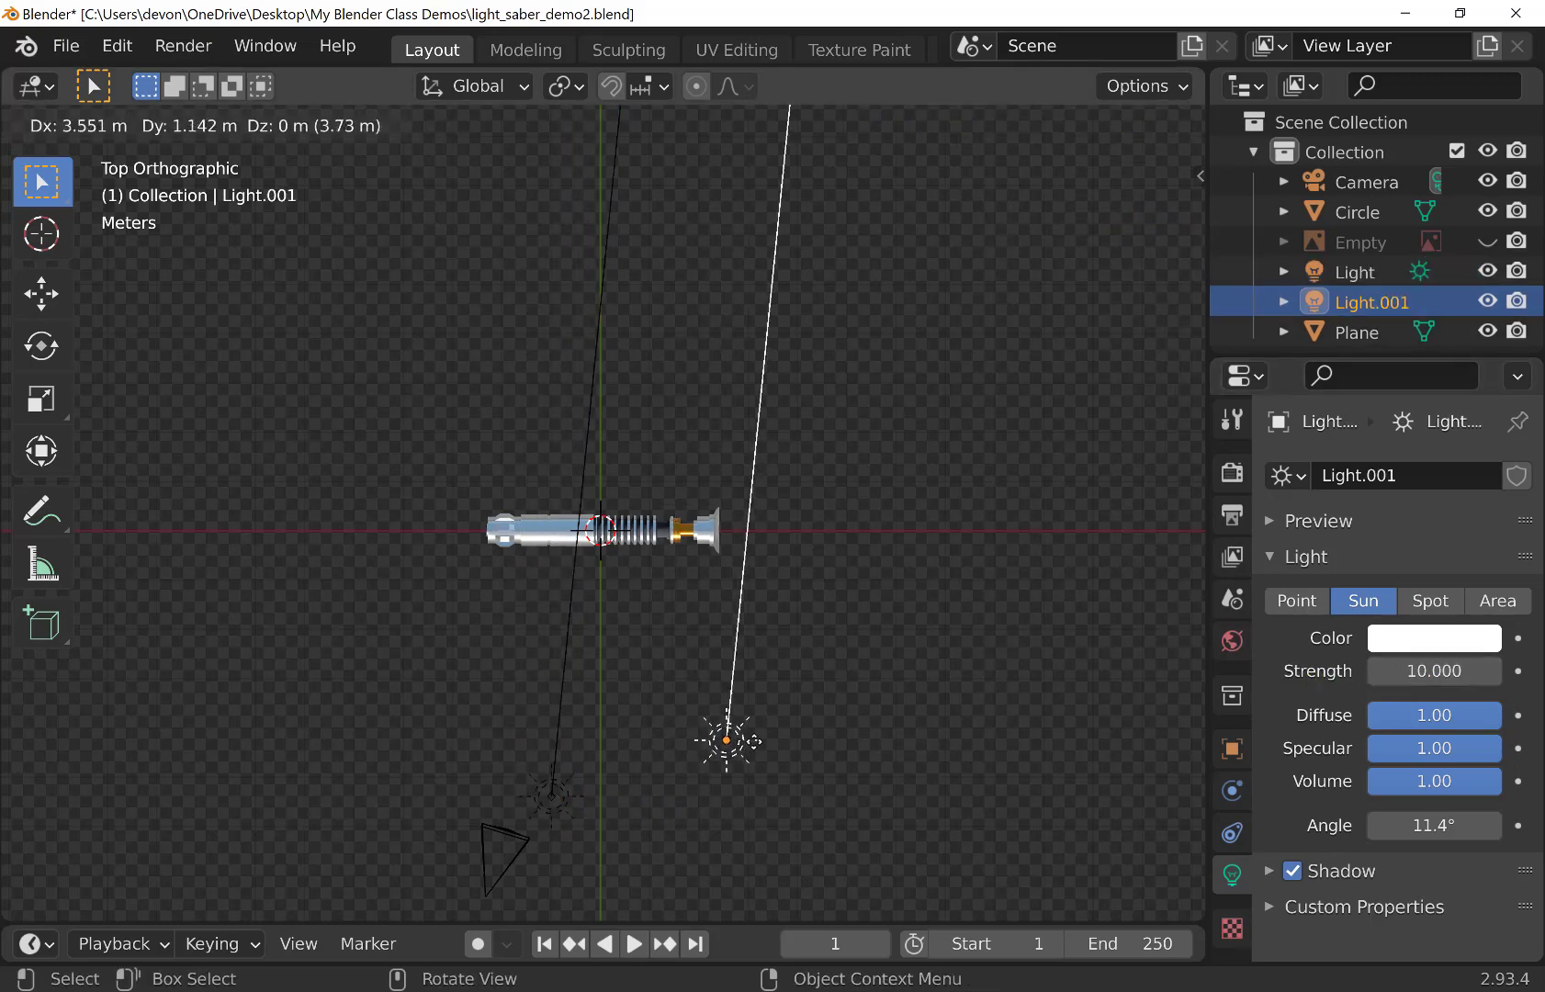
left_click(810, 599)
left_click_drag(777, 593, 668, 585)
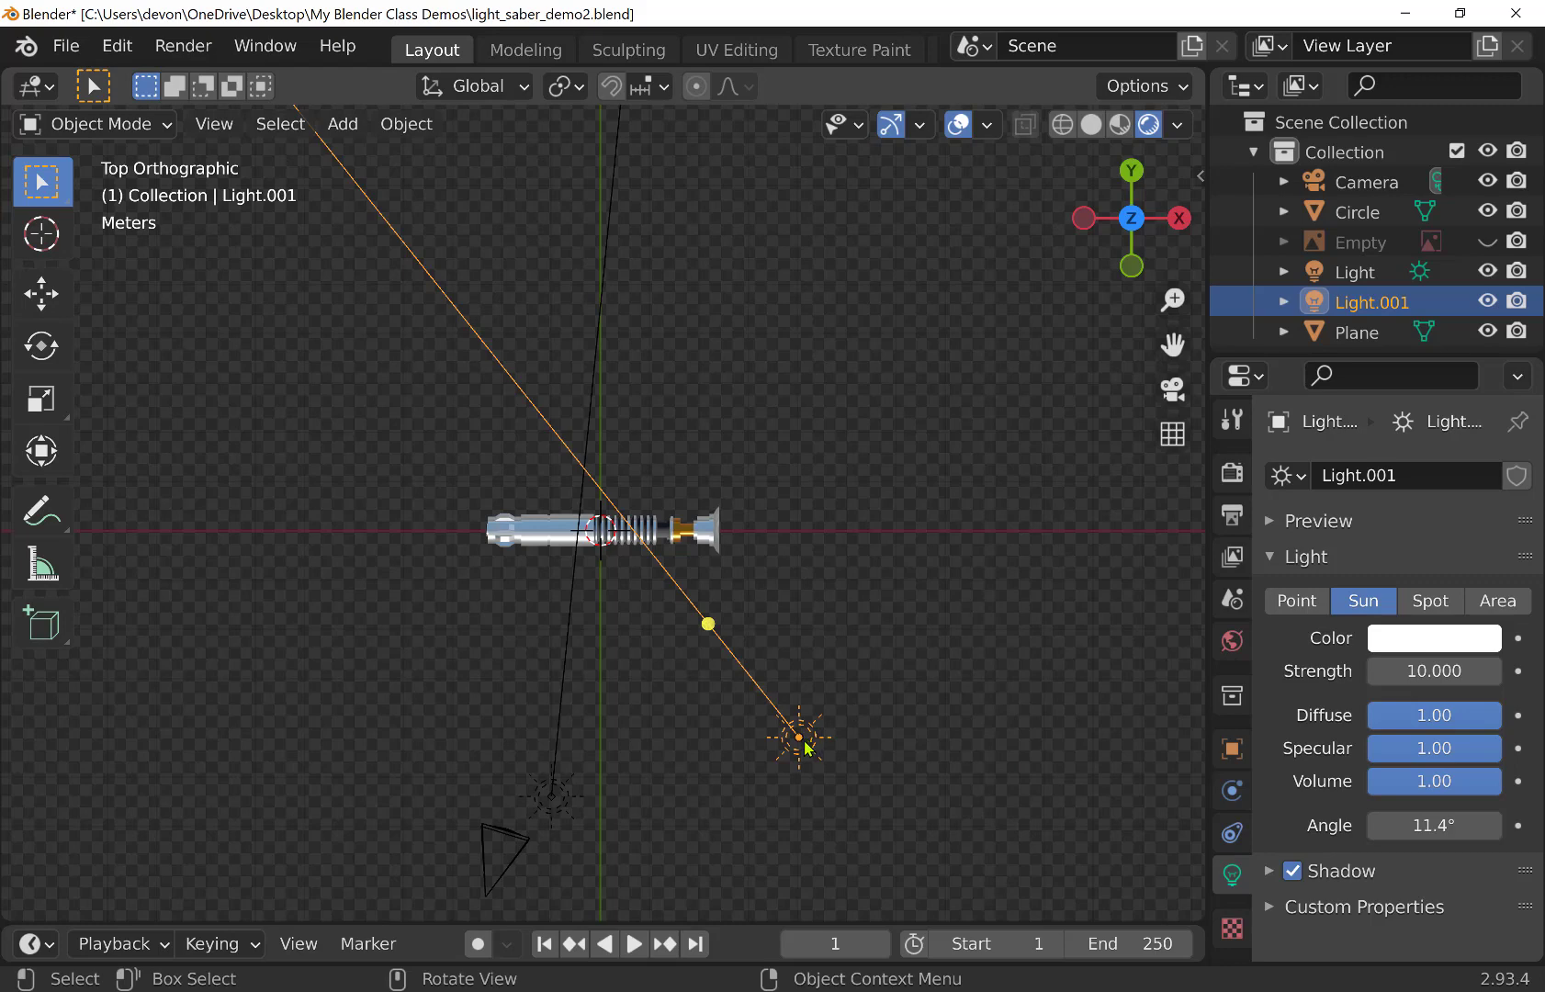
left_click_drag(804, 749, 860, 683)
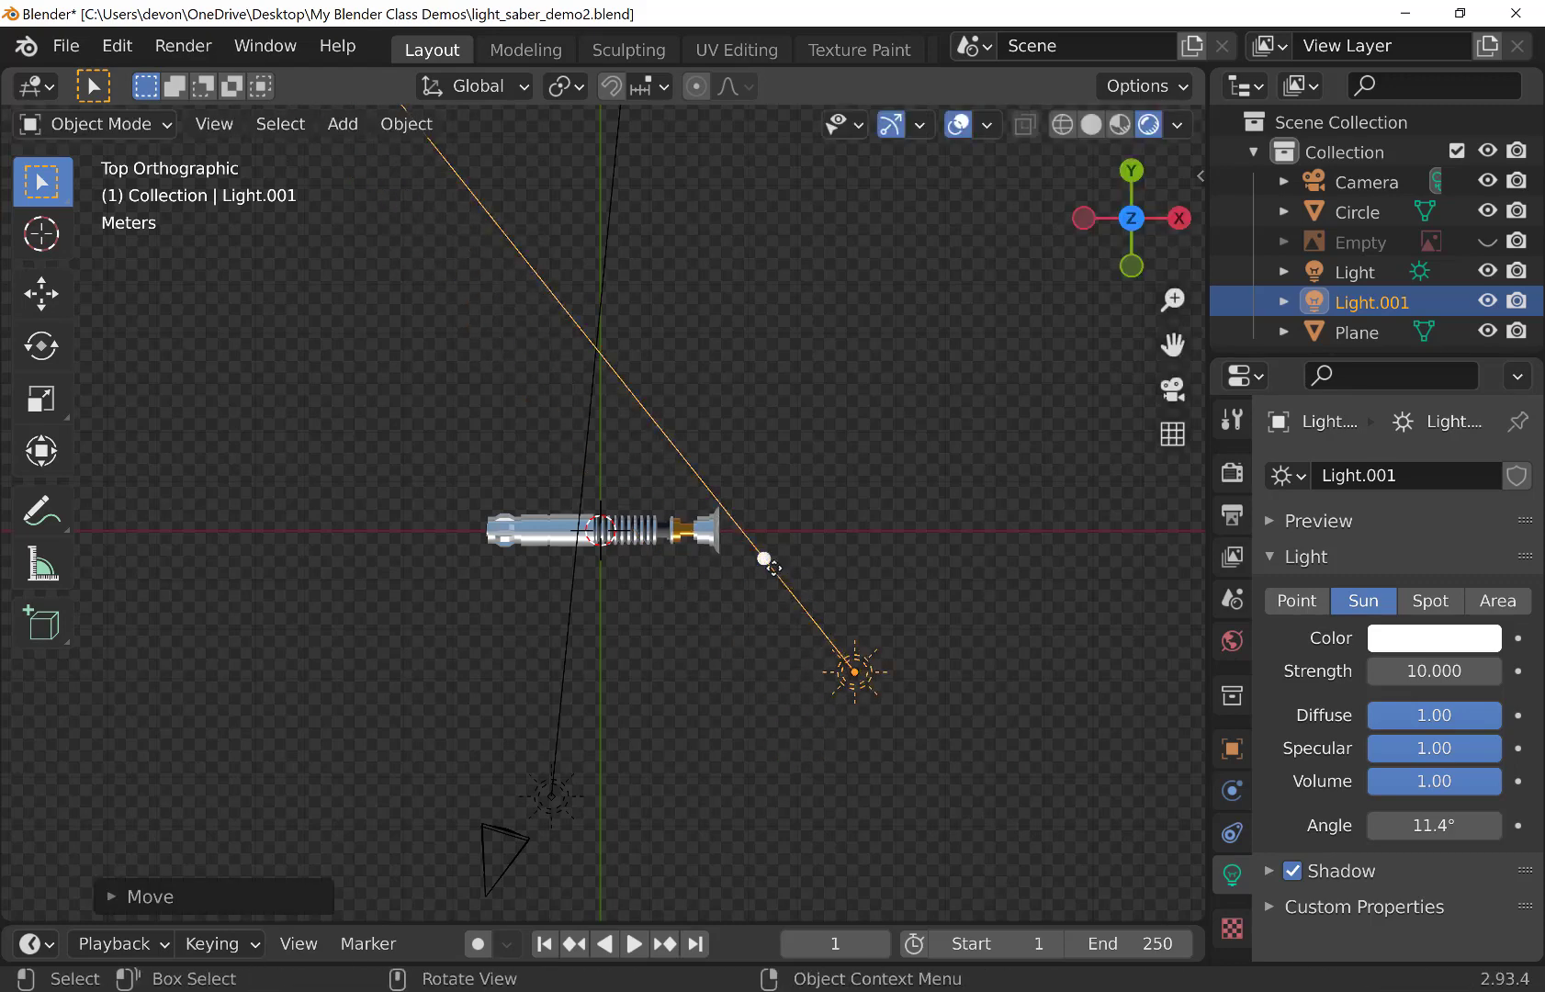
left_click_drag(764, 560, 703, 576)
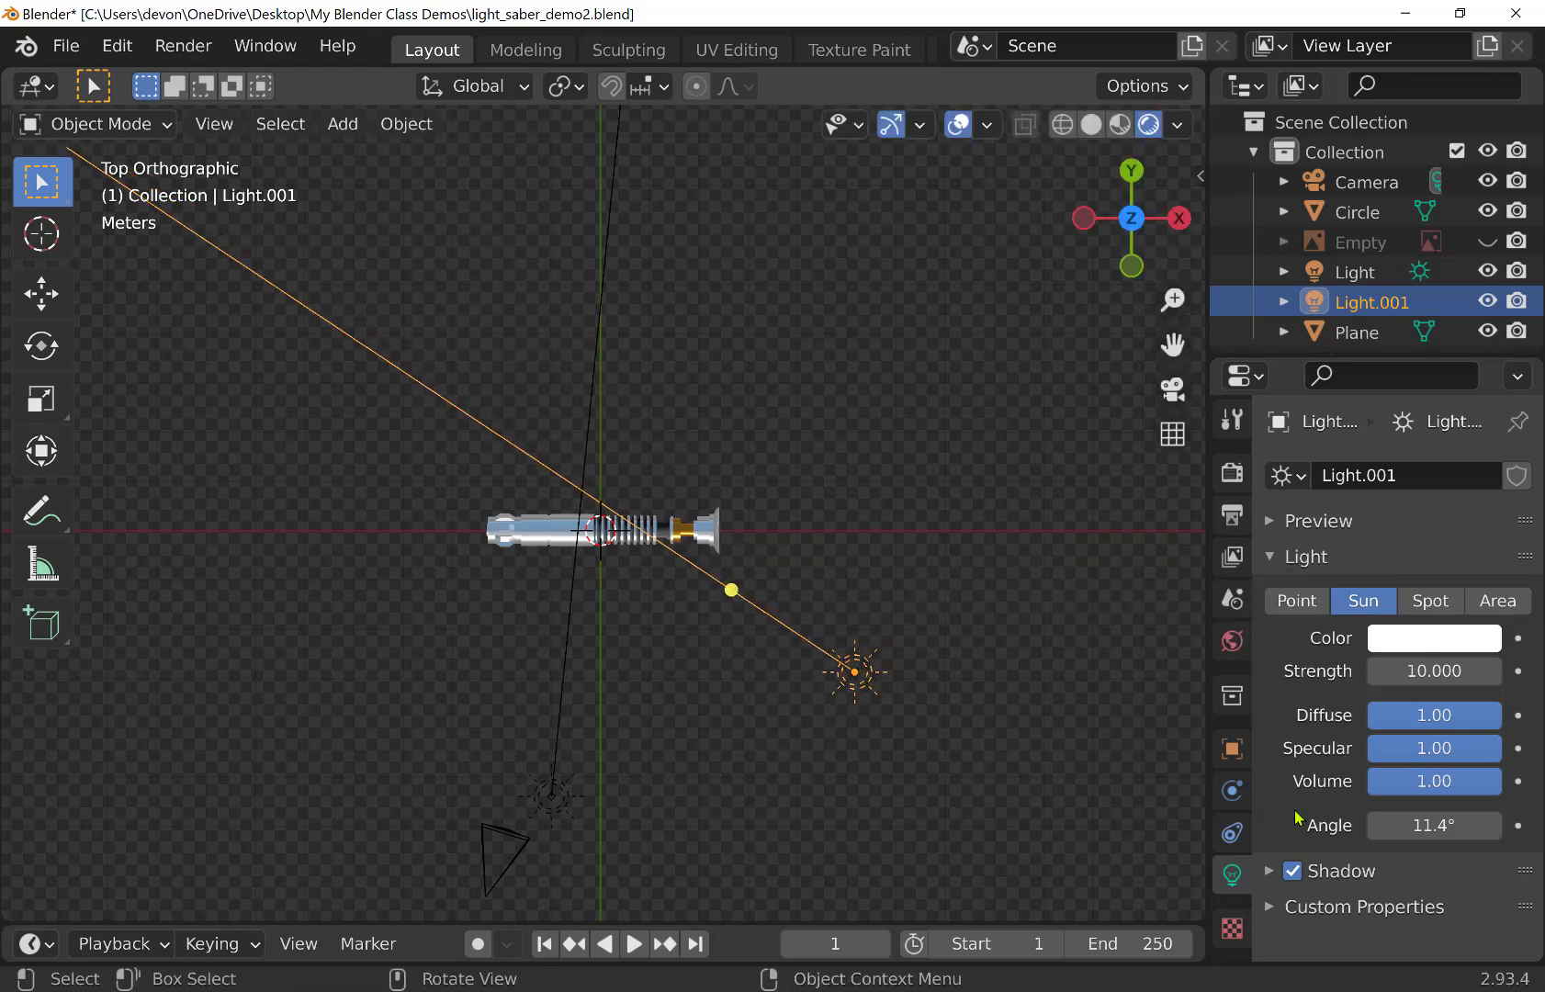
Set the duplicated sun light's Strength to 5 and its colour to a pale lavender
left_click(1434, 671)
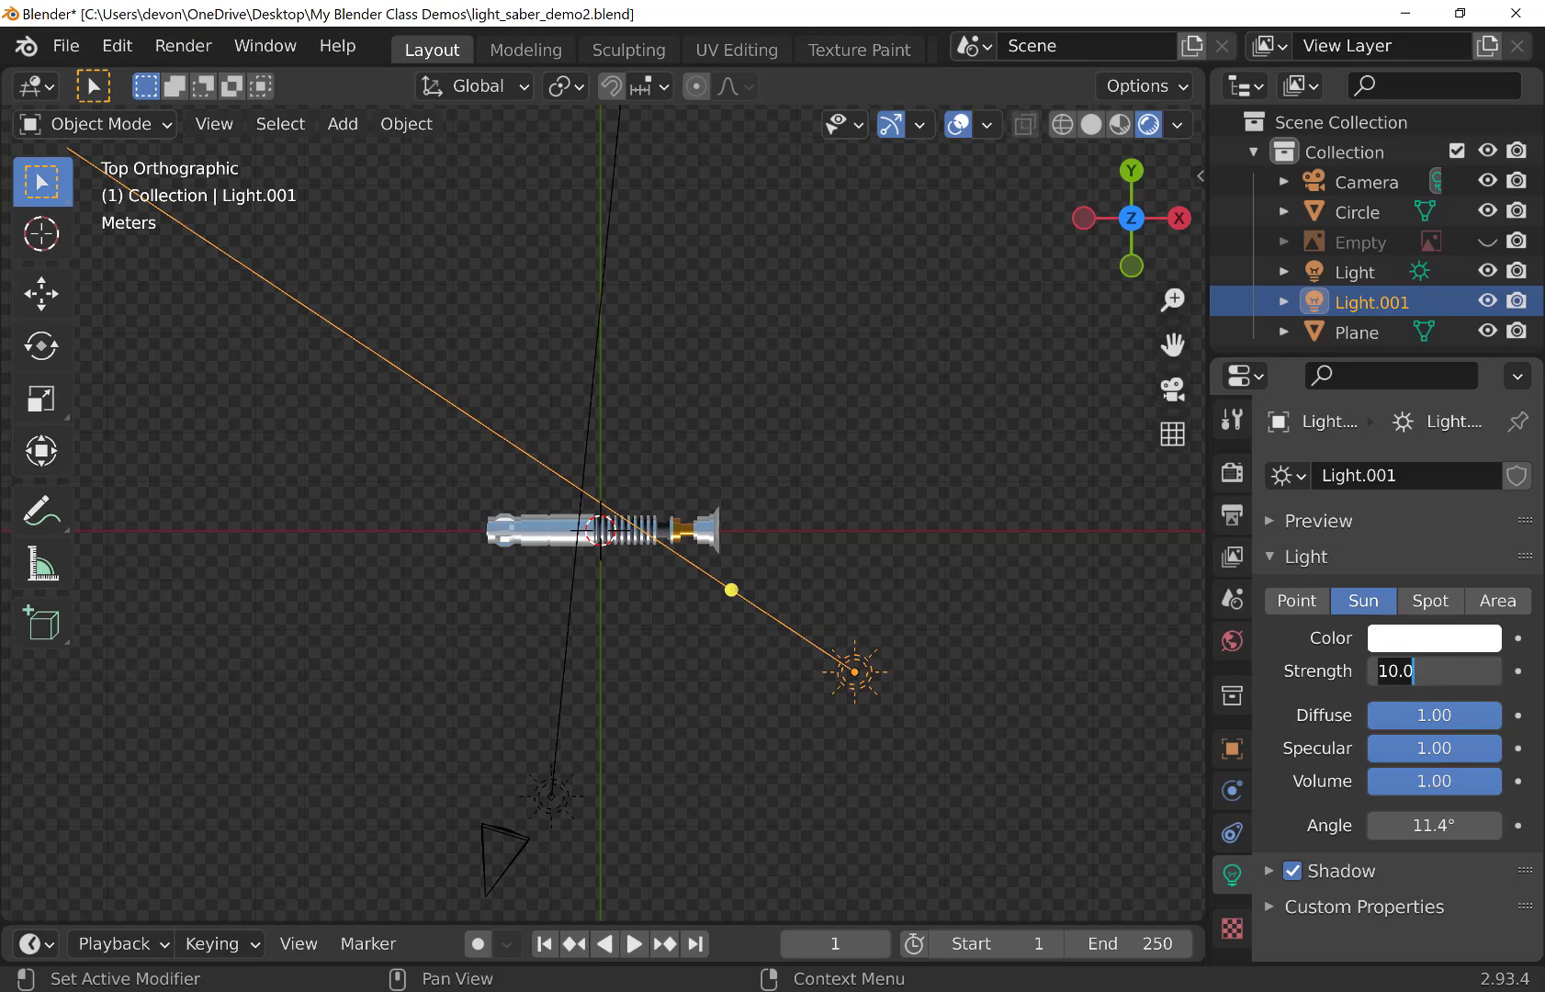
type("5.00")
key("Return")
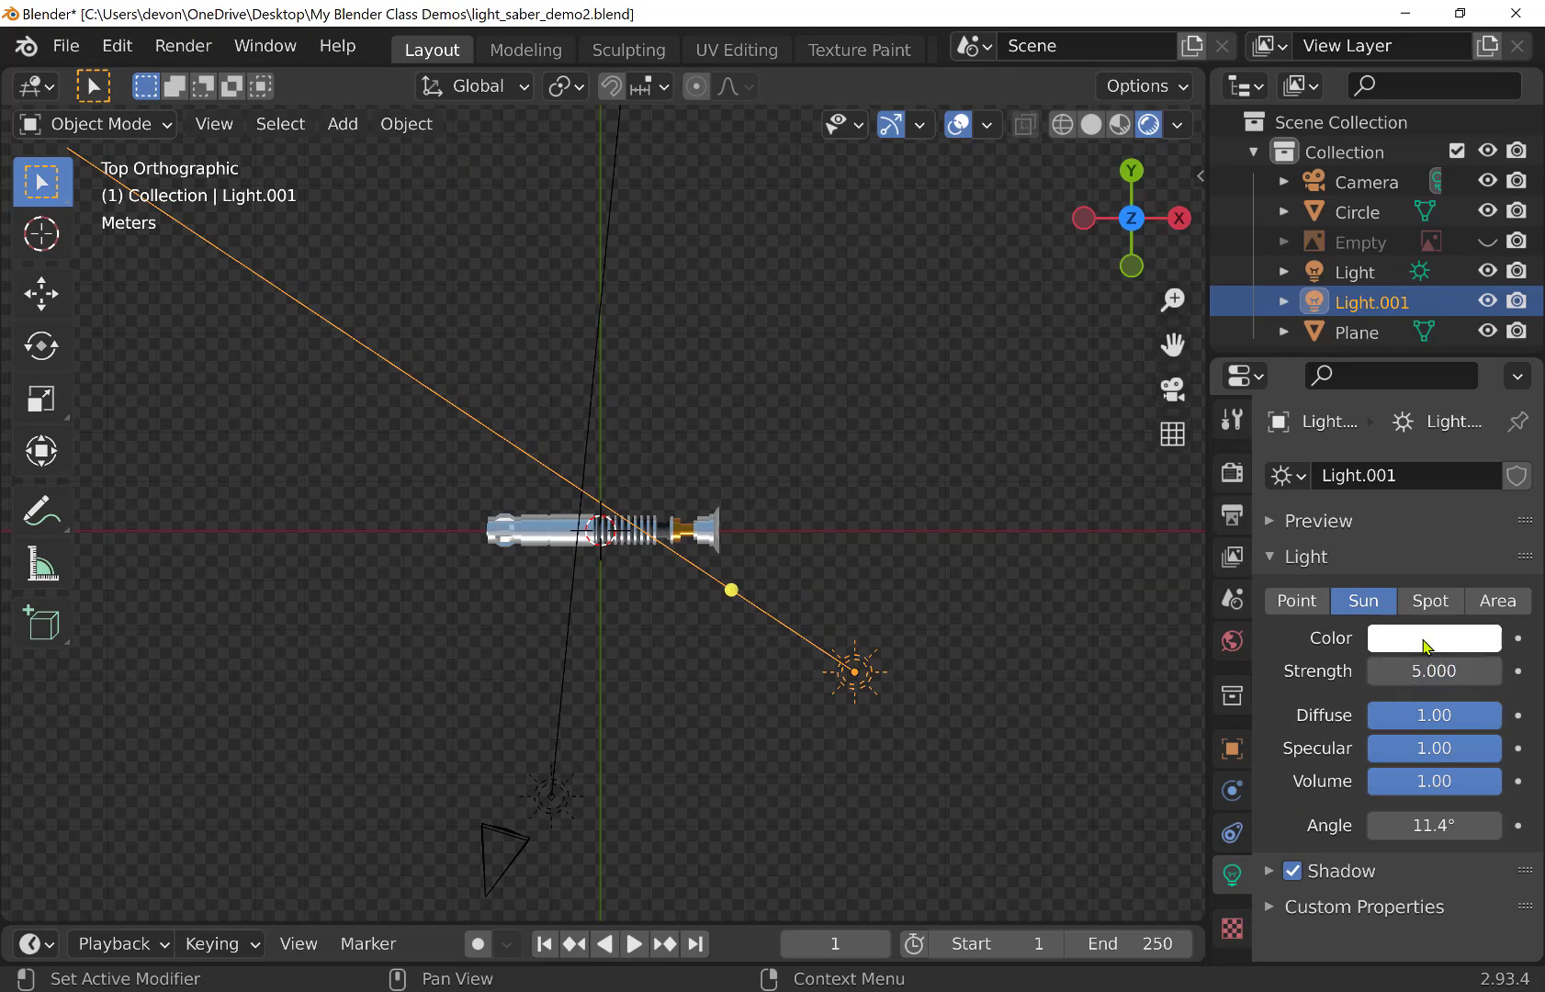
left_click(1423, 638)
left_click(1363, 353)
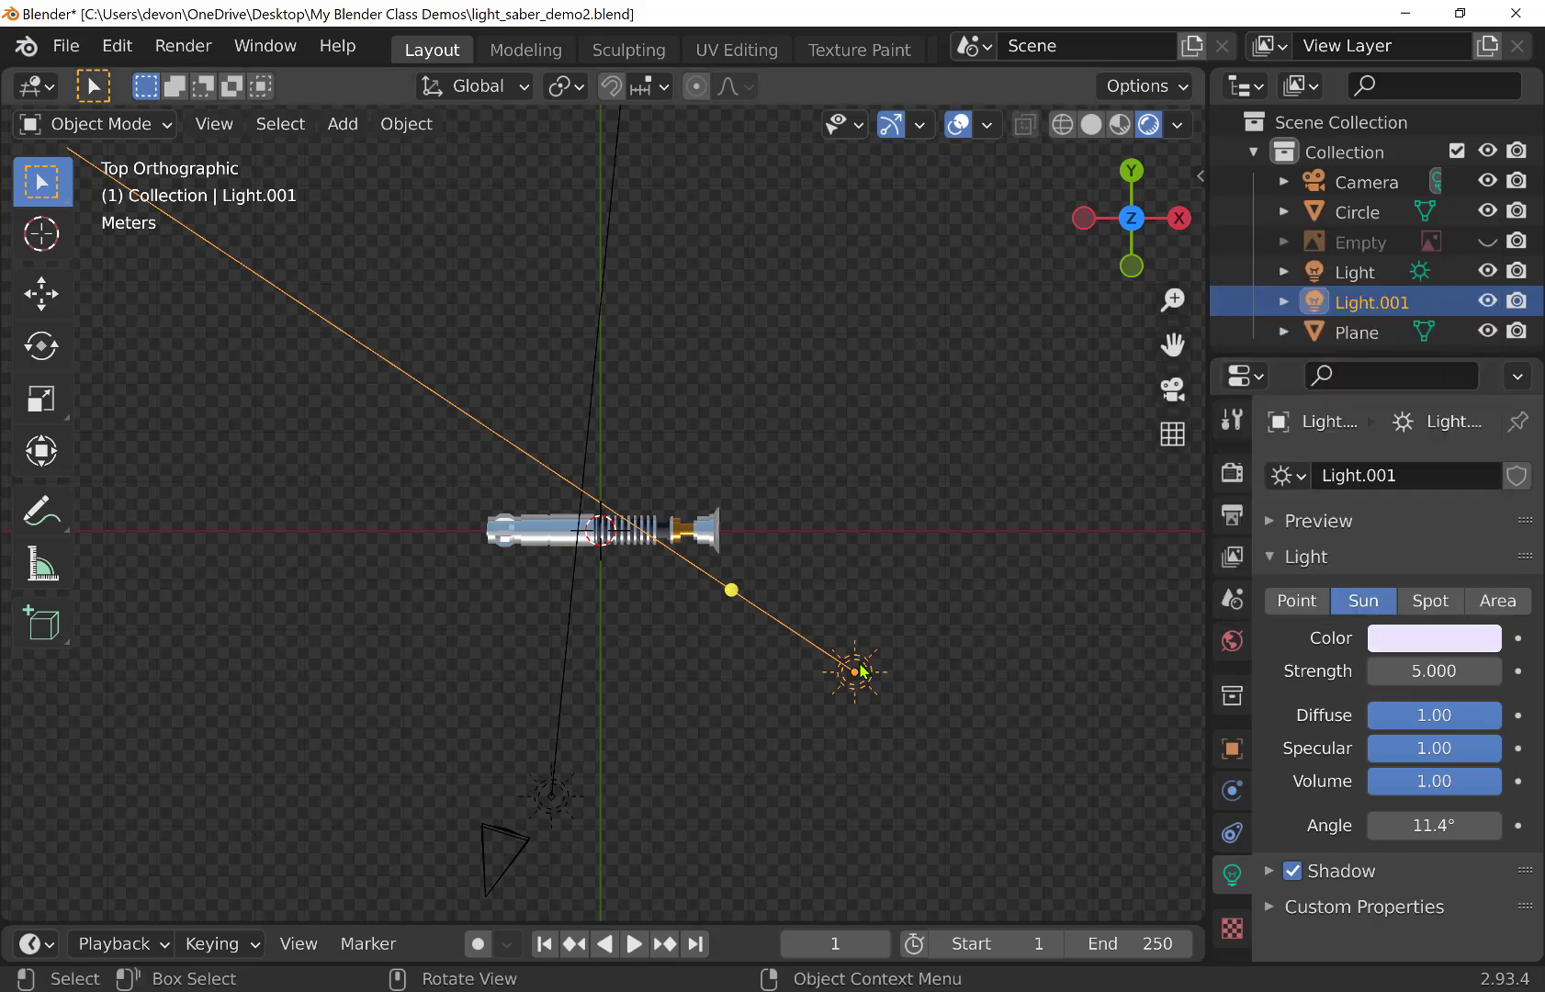
Duplicate the lavender sun light to the negative X side of the hilt and aim the copy at the hilt's centre
key("shift+d")
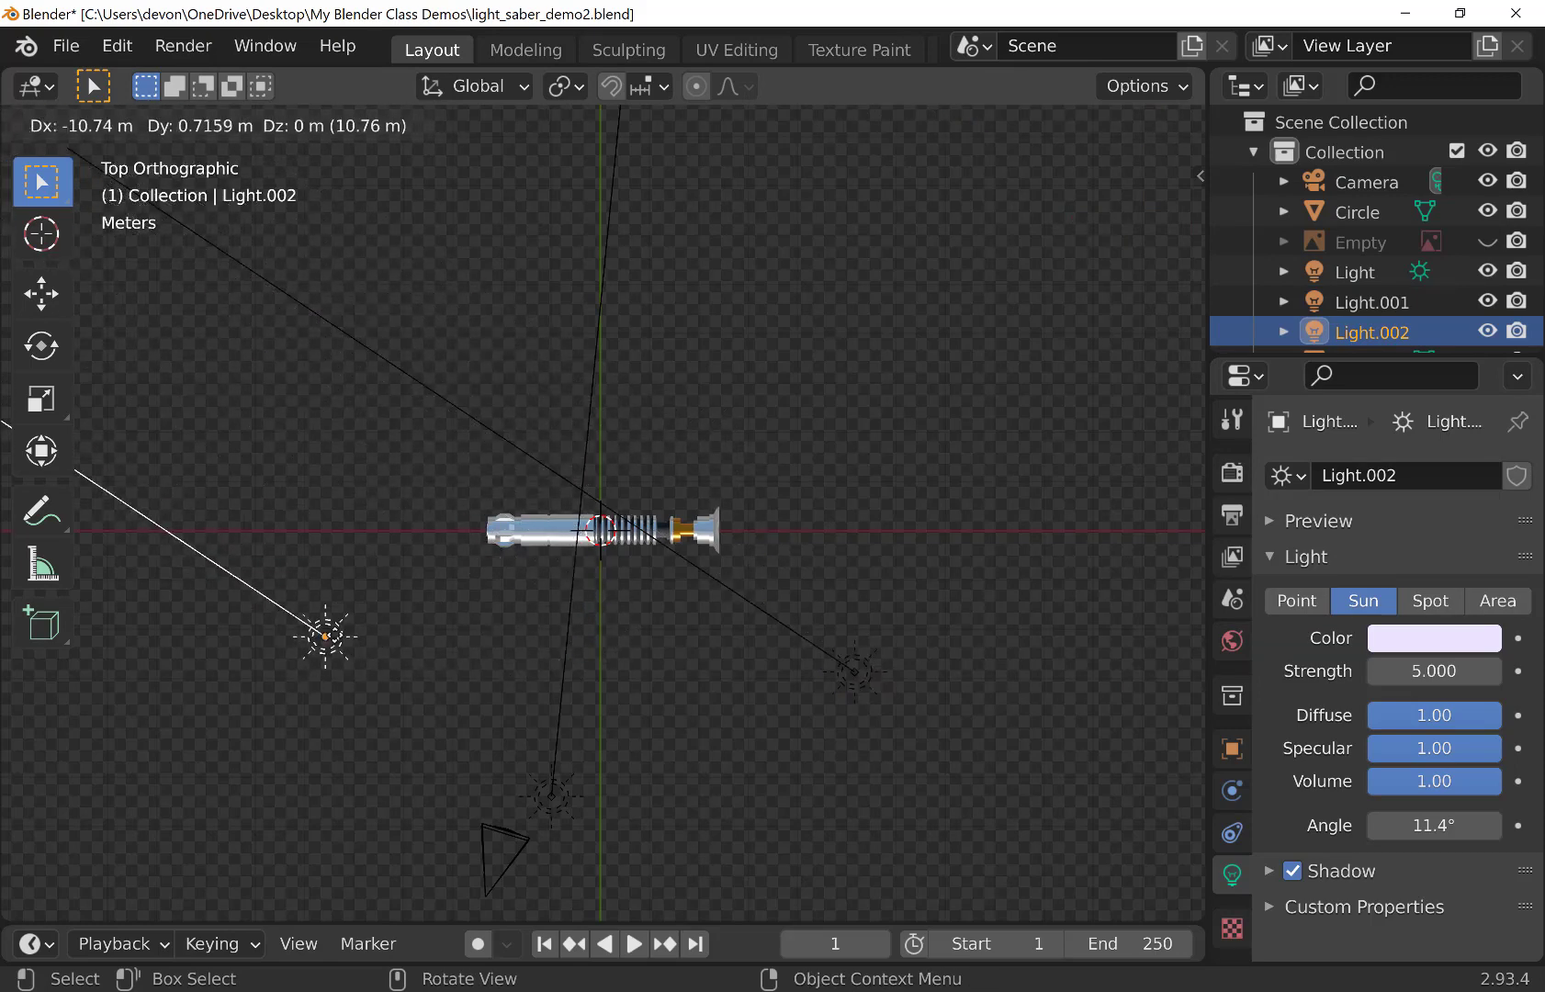
left_click(317, 645)
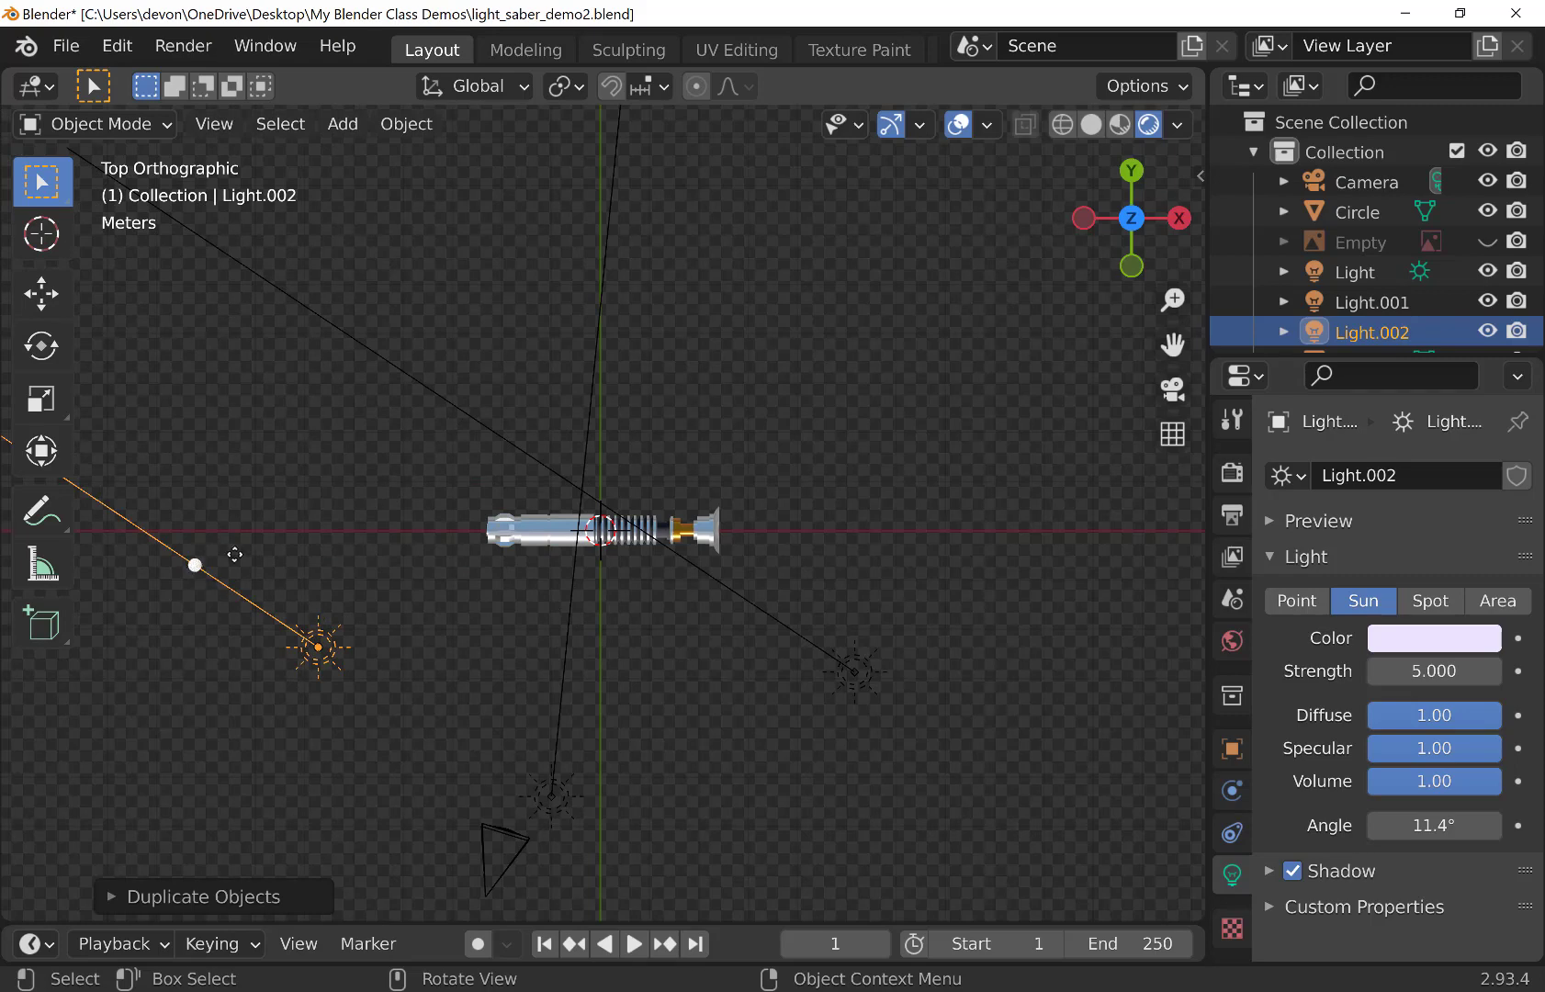
left_click_drag(235, 555, 450, 567)
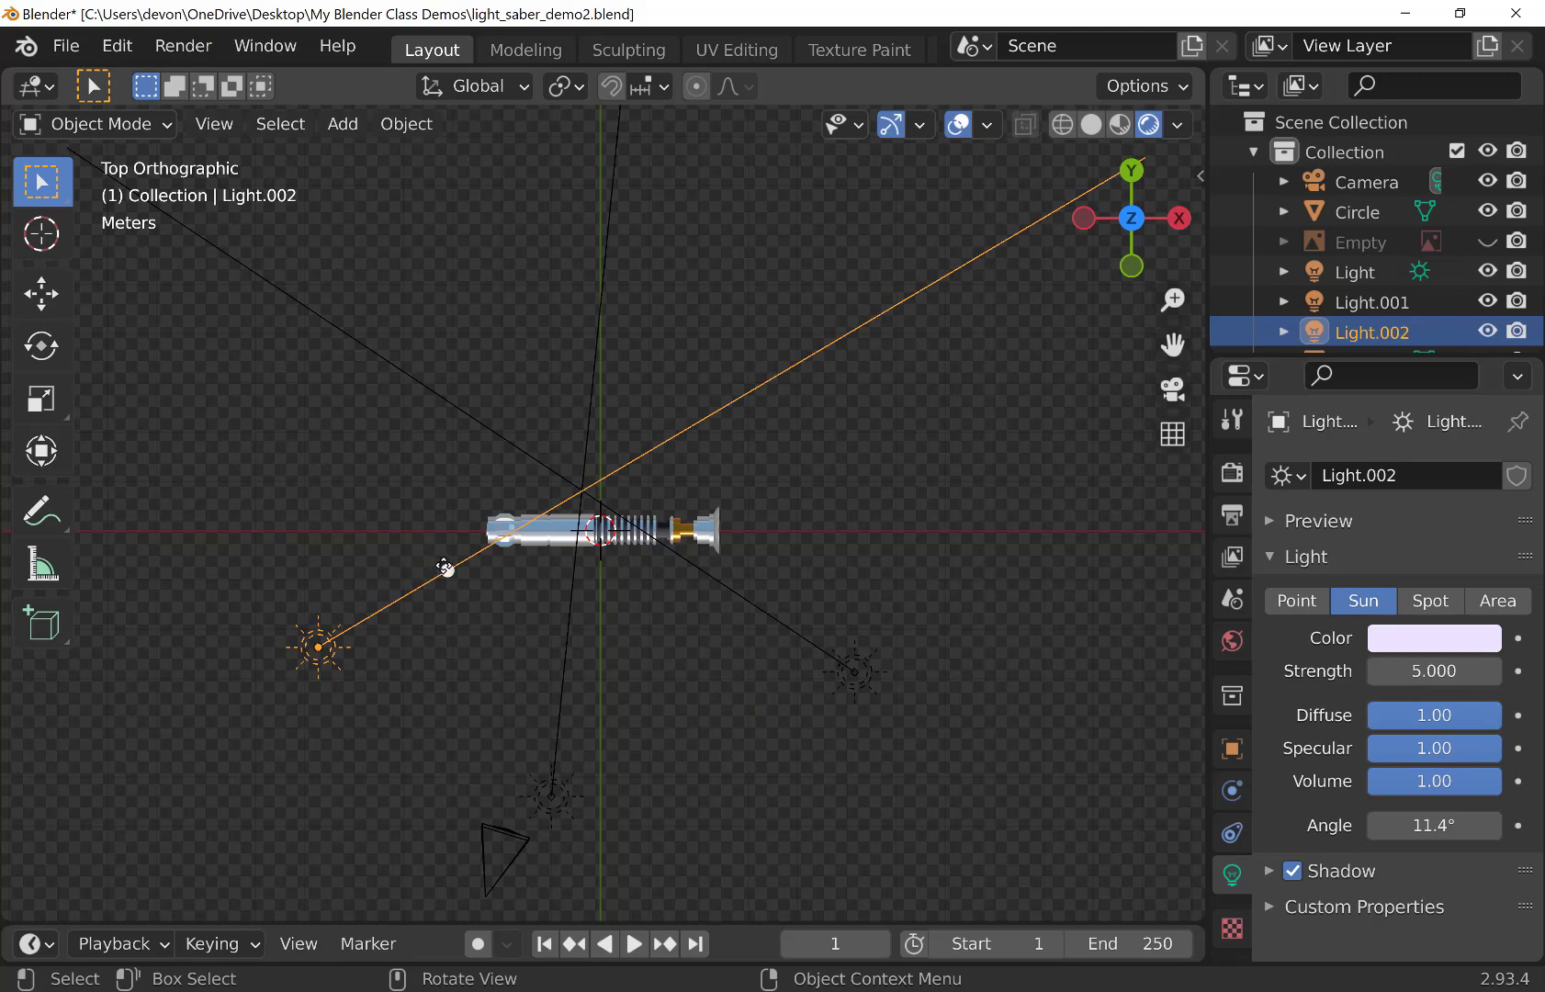
left_click_drag(444, 567, 455, 583)
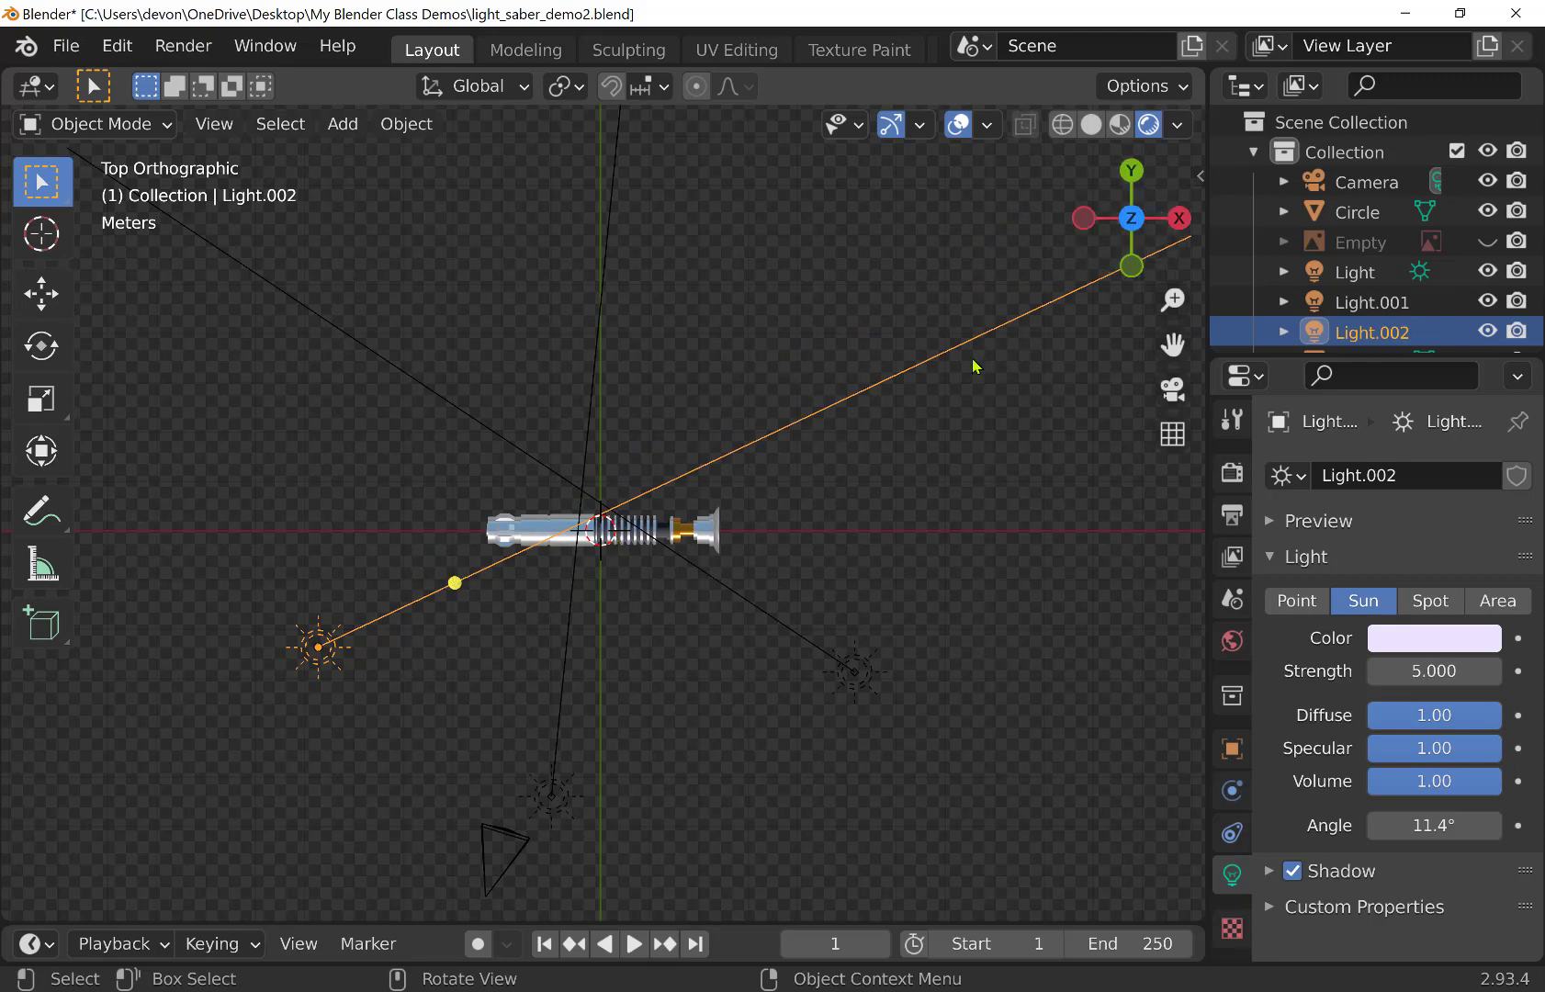
Lower all three sun lights together along the Z axis to just above the lightsaber hilt
key("KP_1")
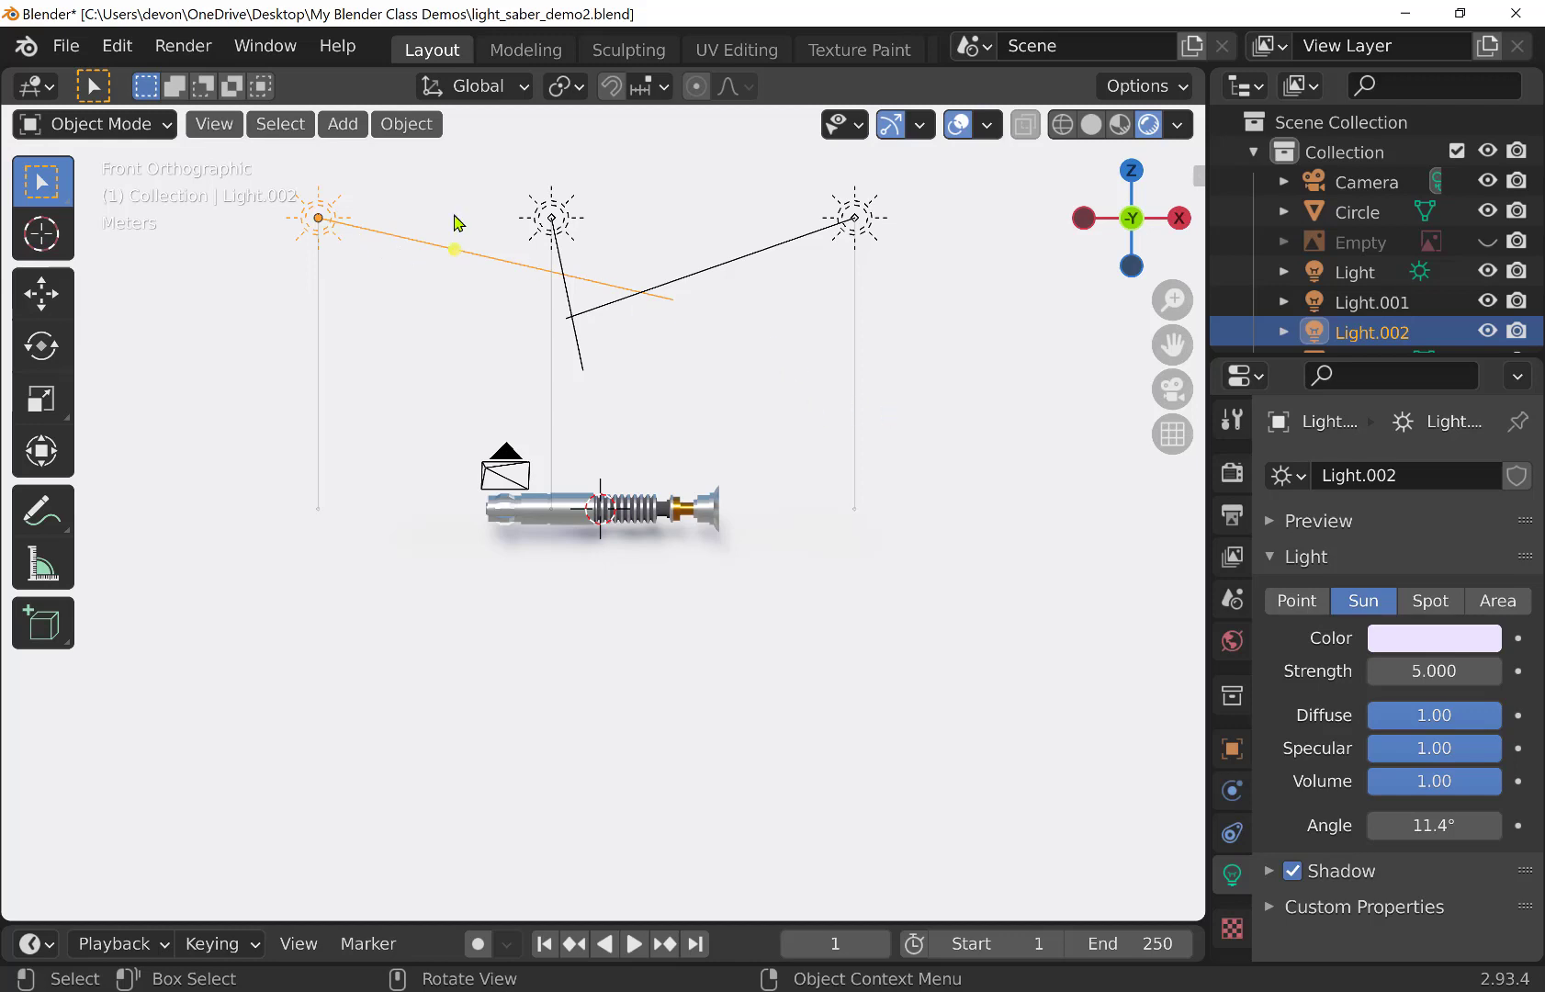
left_click(540, 226, "shift")
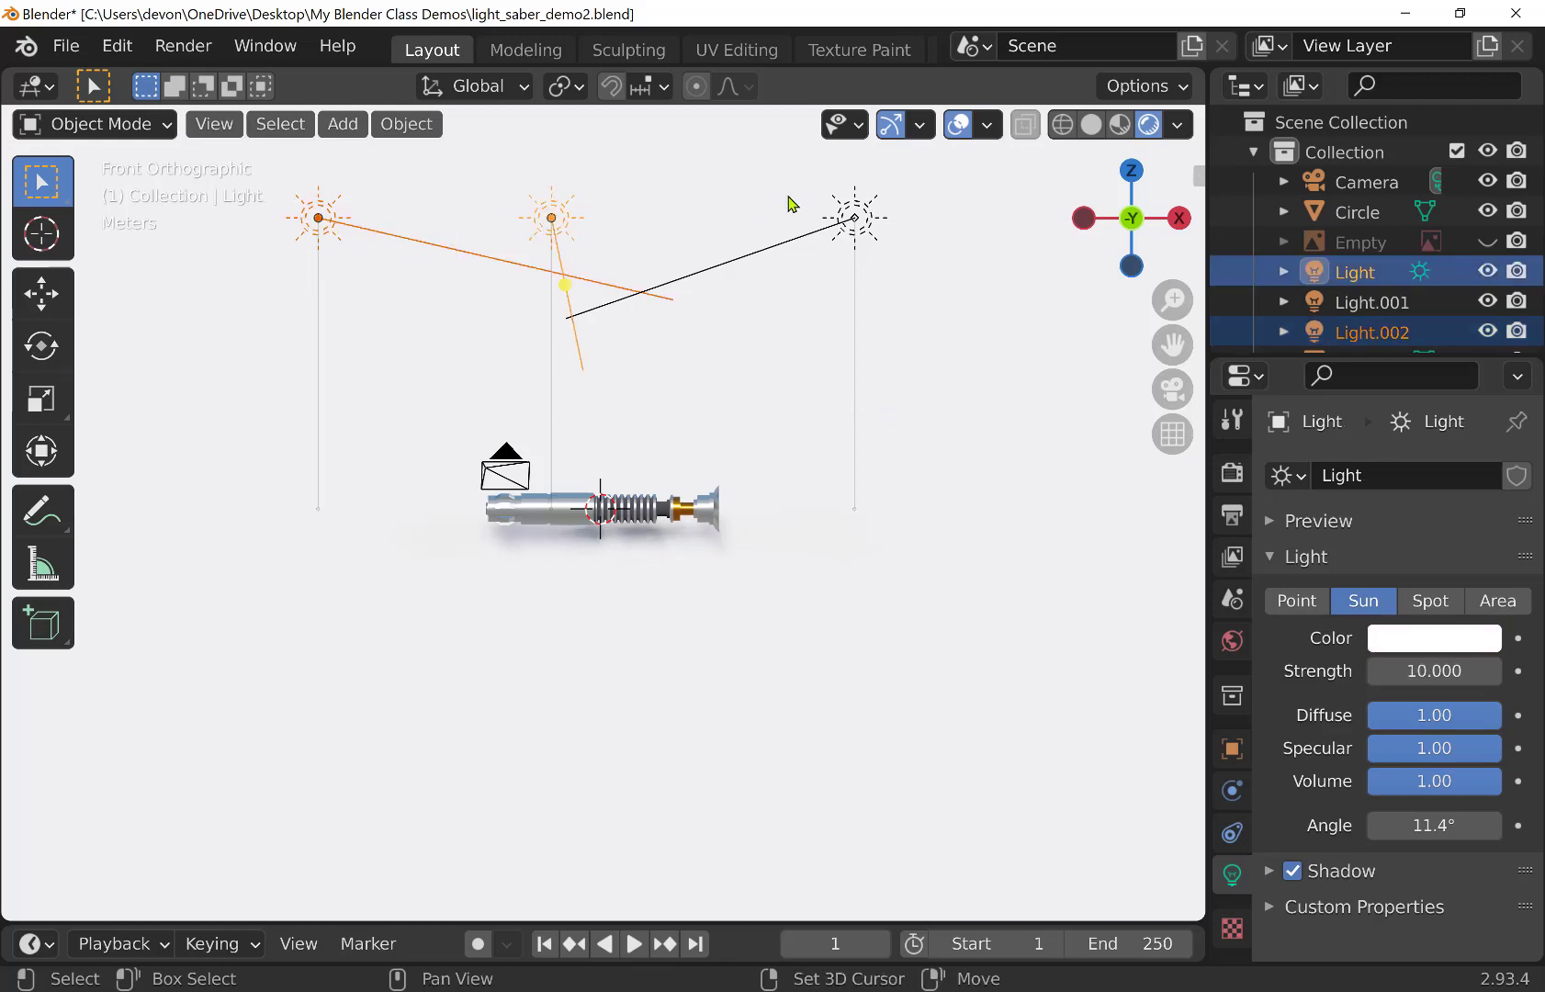
left_click(853, 219, "shift")
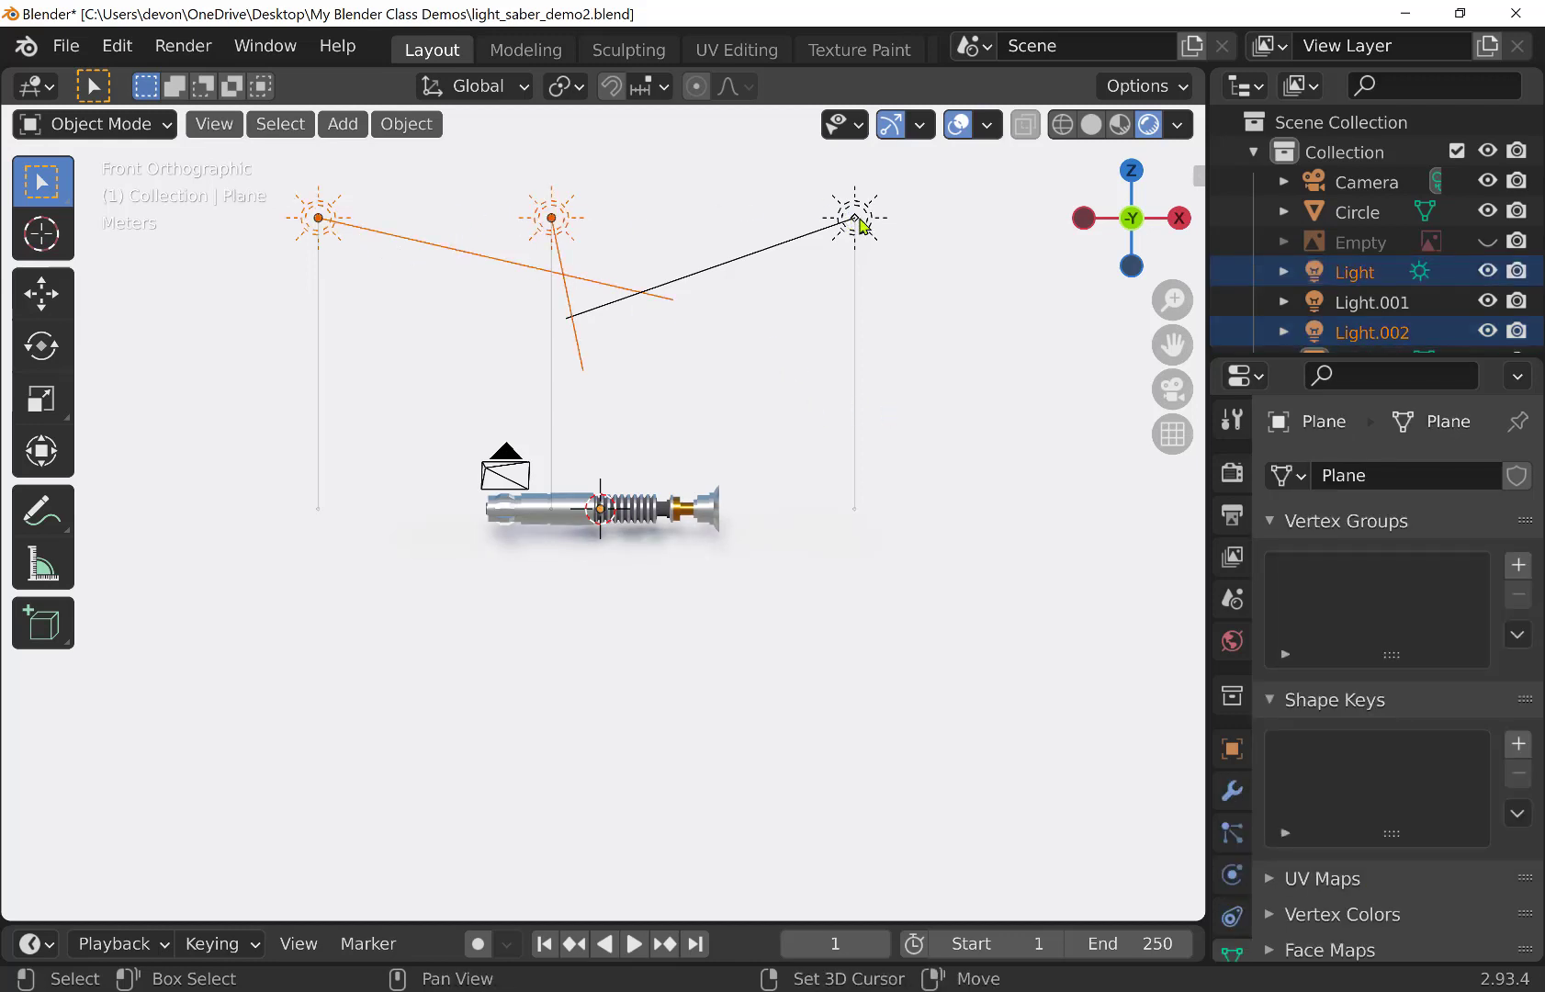
left_click(860, 221, "shift")
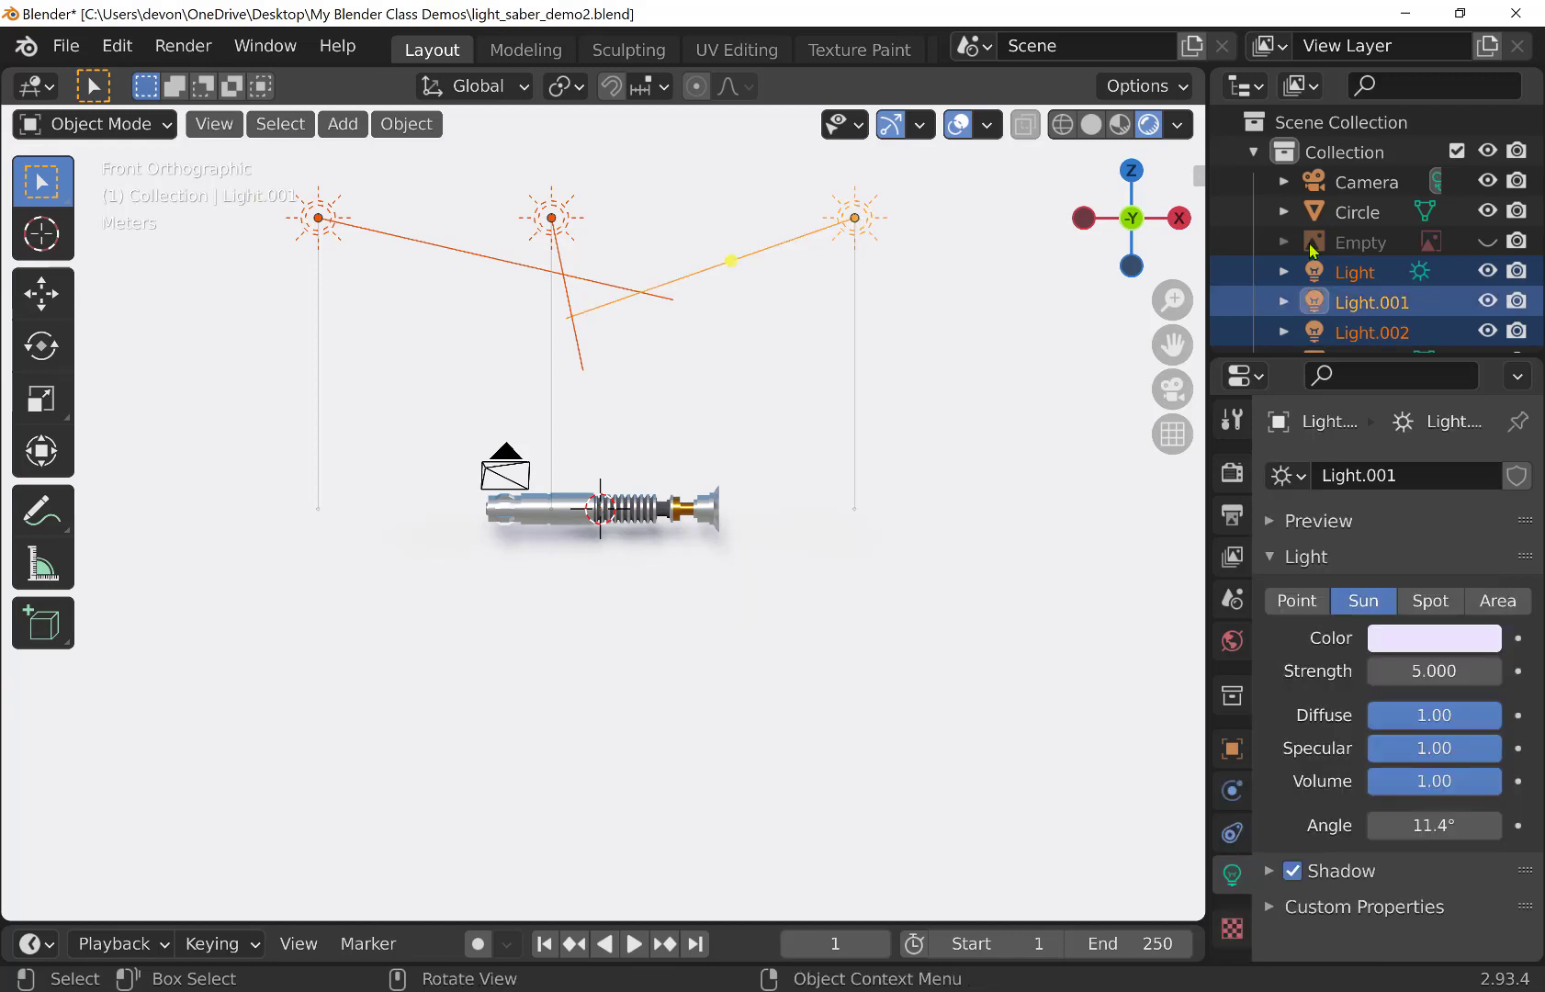
scroll(1387, 260, "down", 1)
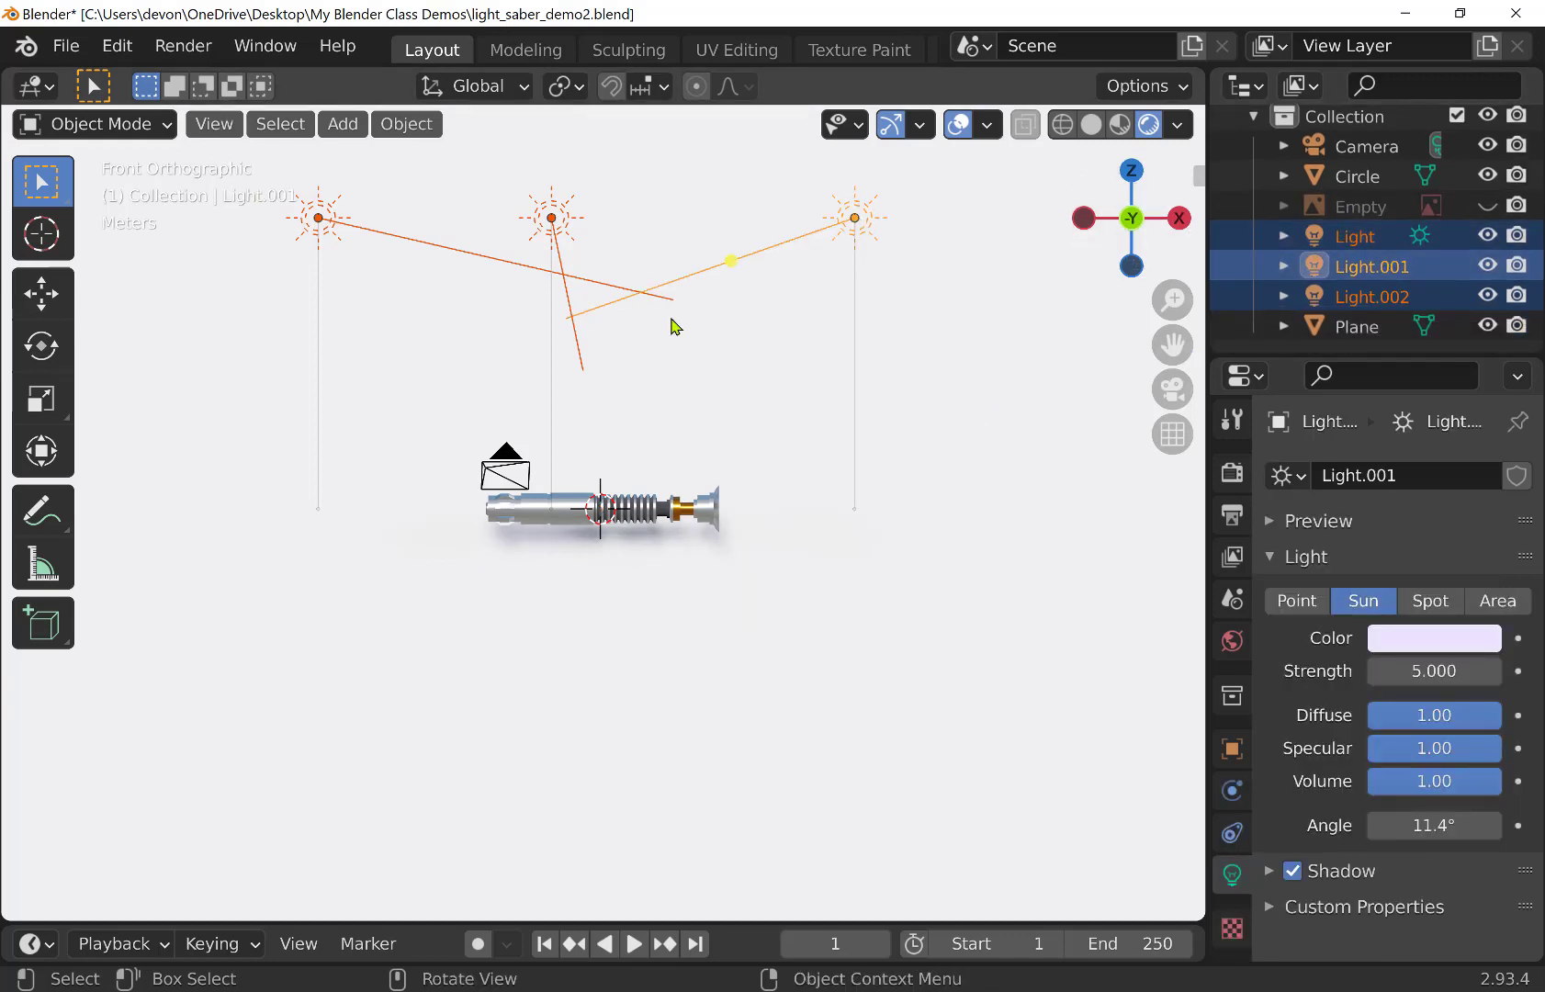
key("g")
key("z")
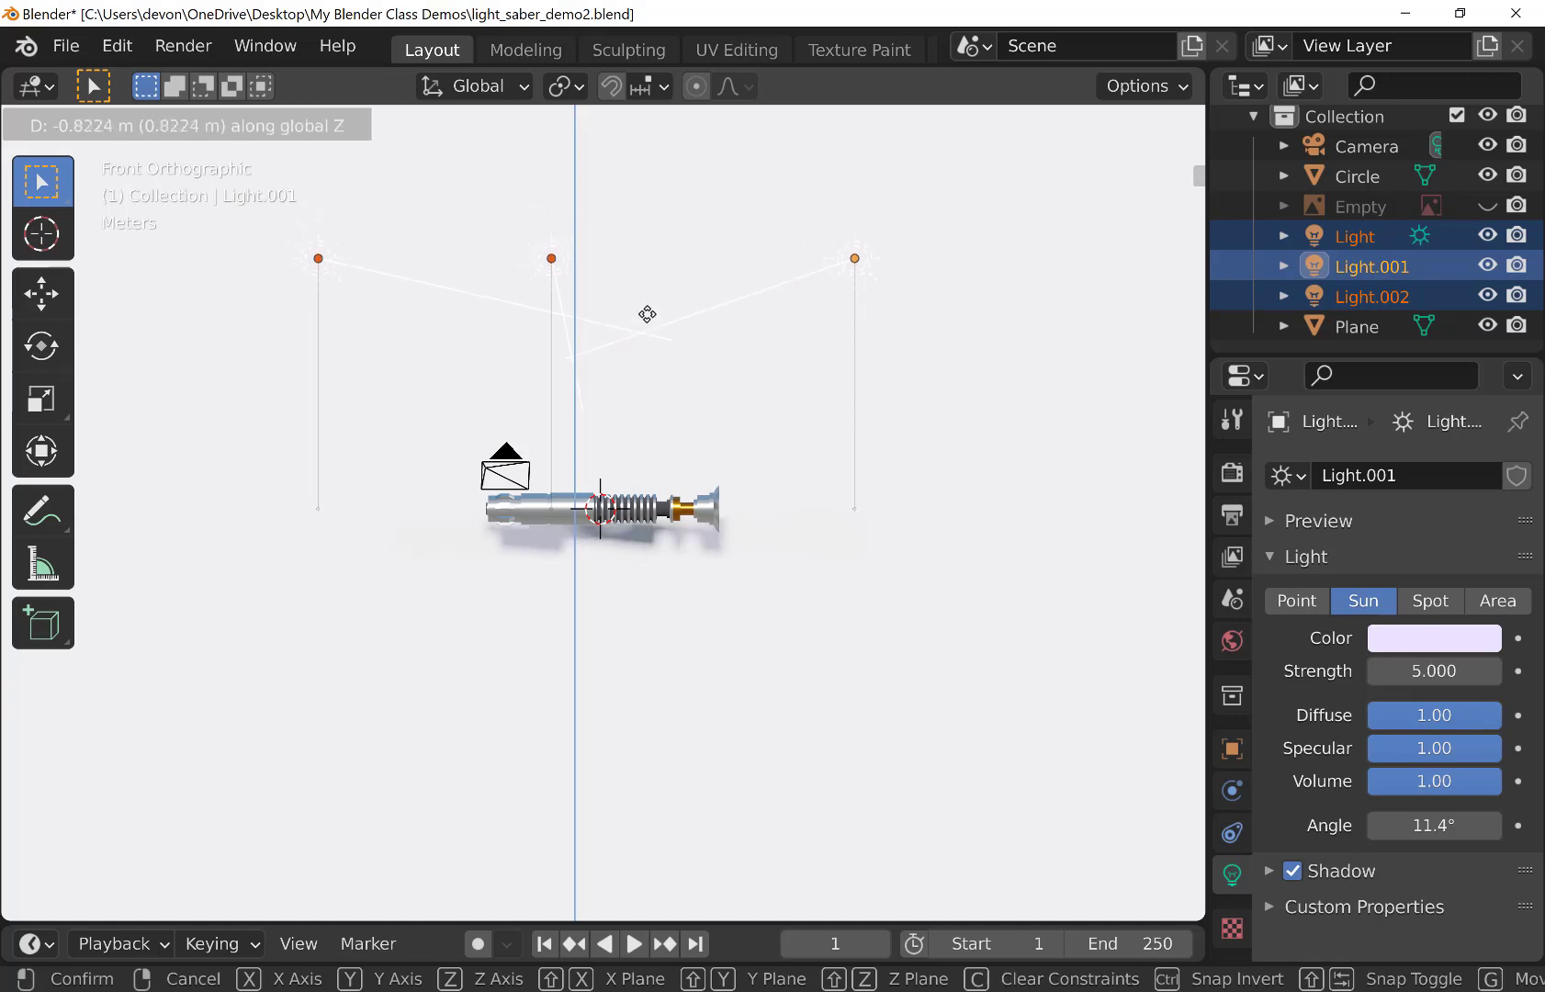
left_click(647, 457)
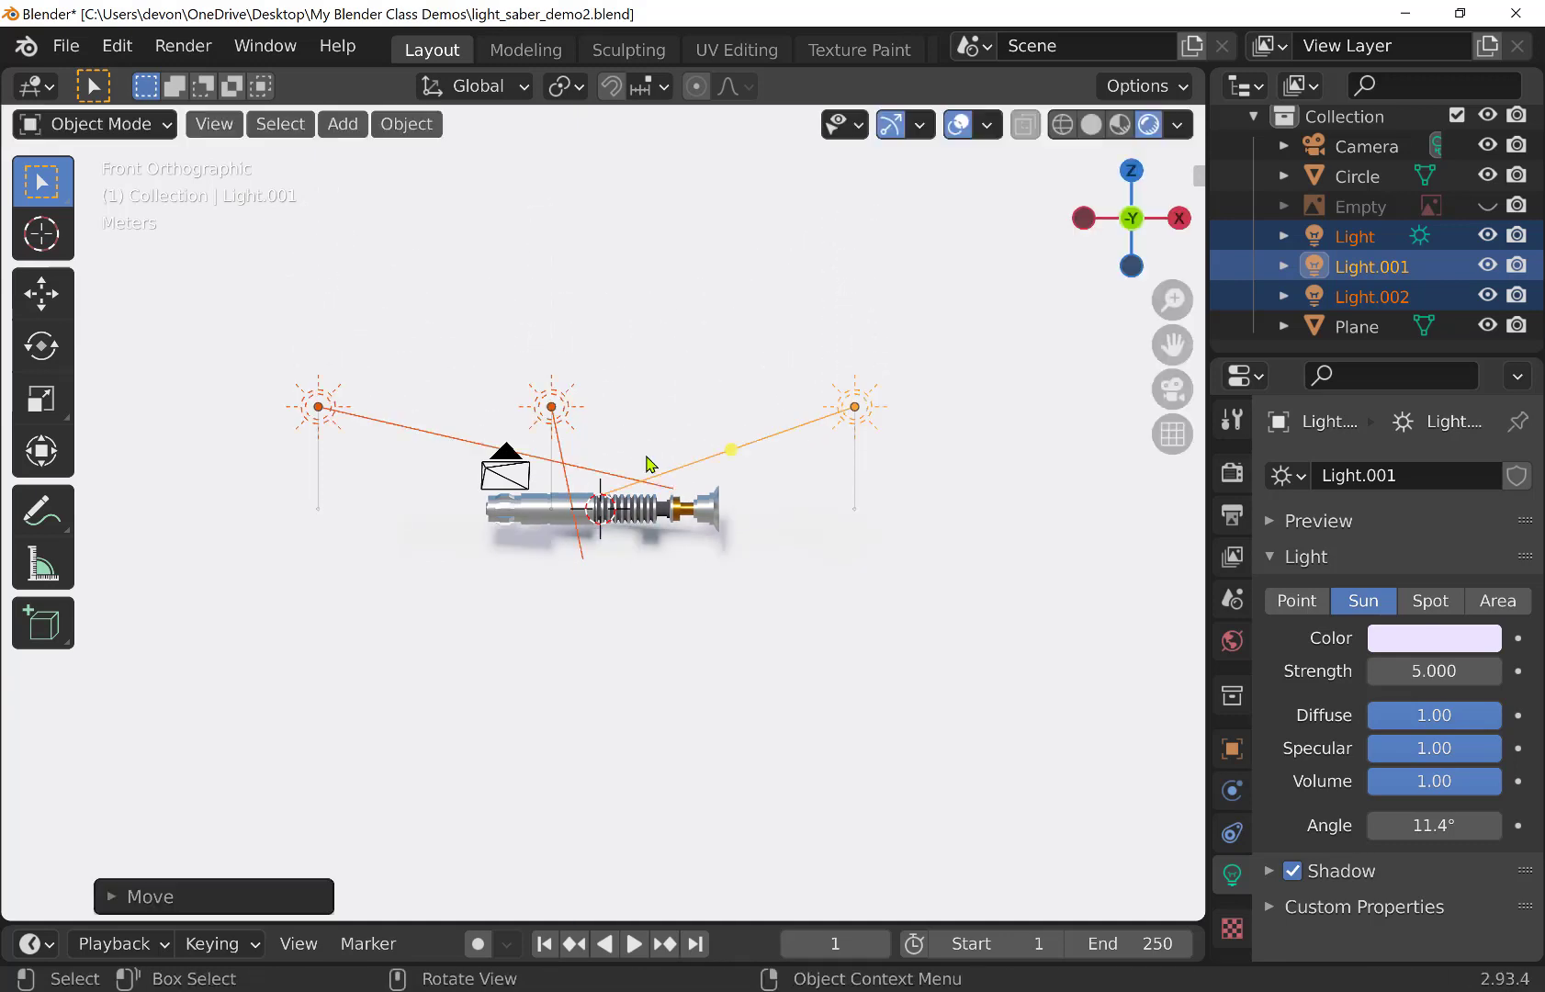
Turn the camera view slightly to a more frontal angle on the hilt and save the Blender file
left_click(1174, 402)
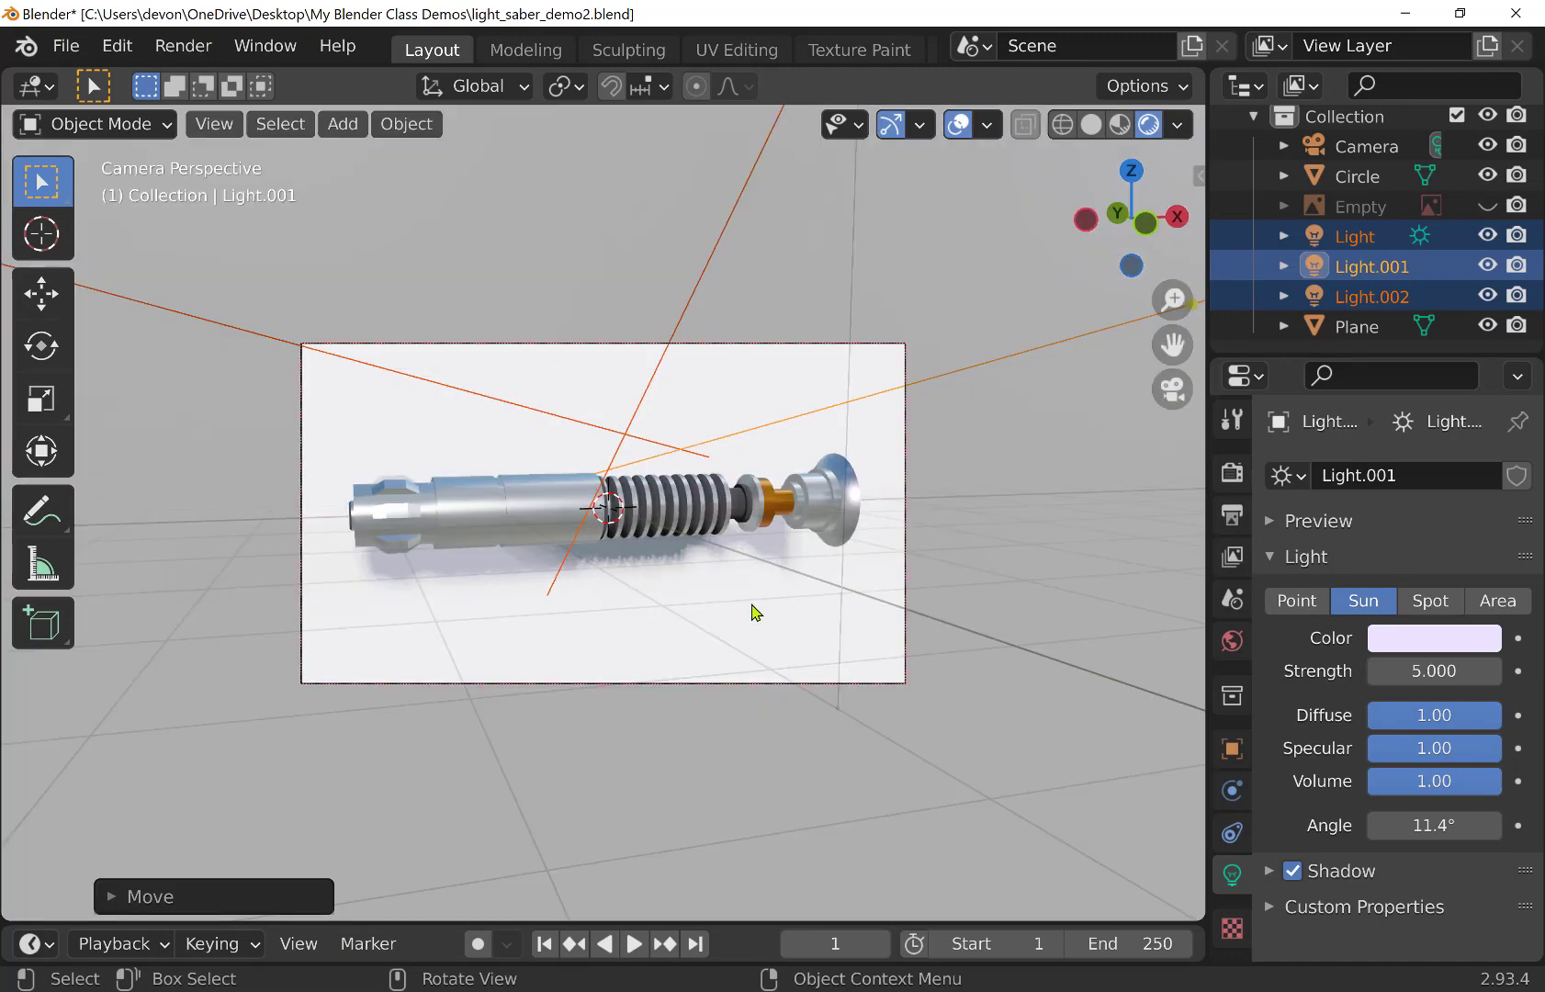
middle_click_drag(732, 594, 703, 593)
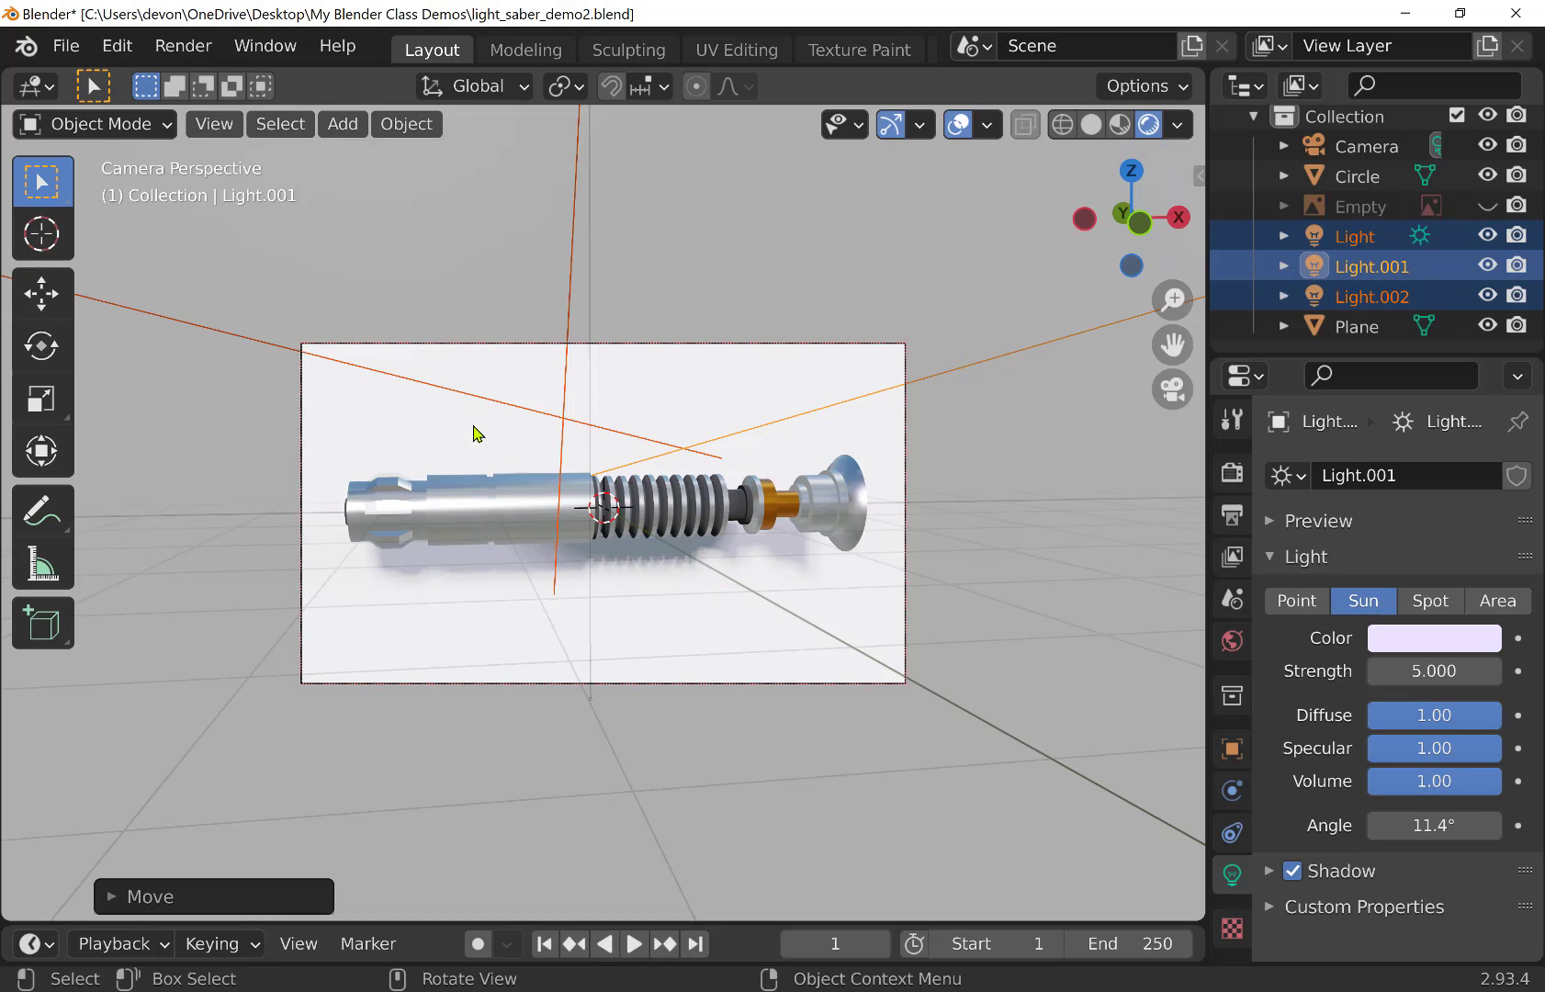
left_click(66, 46)
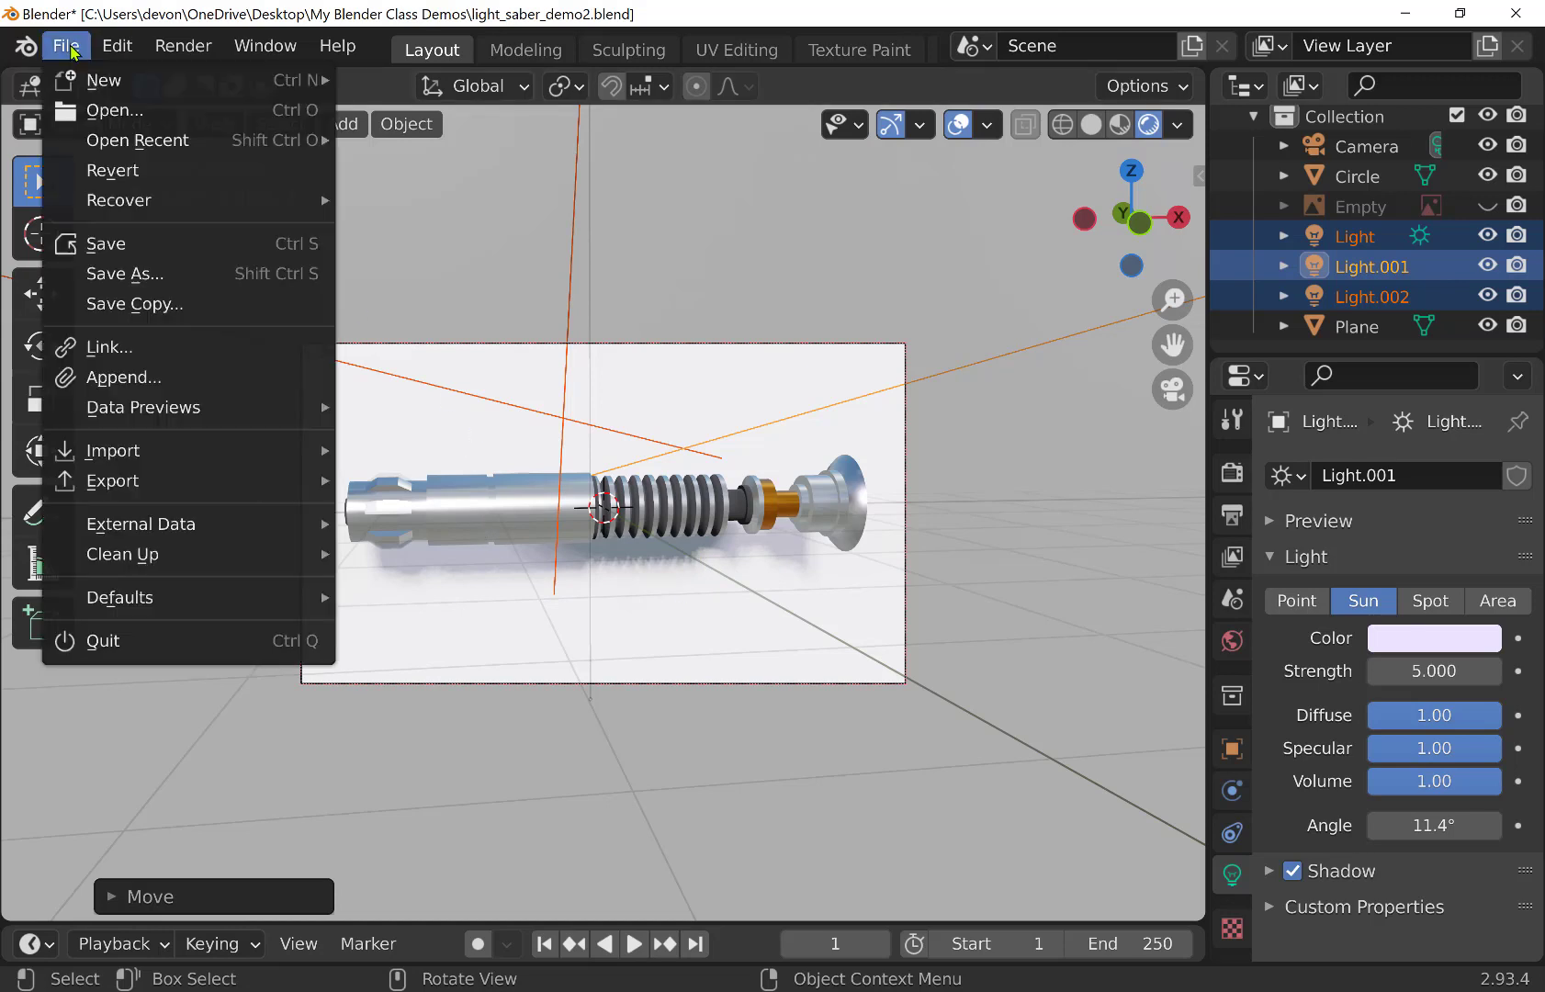
left_click(138, 244)
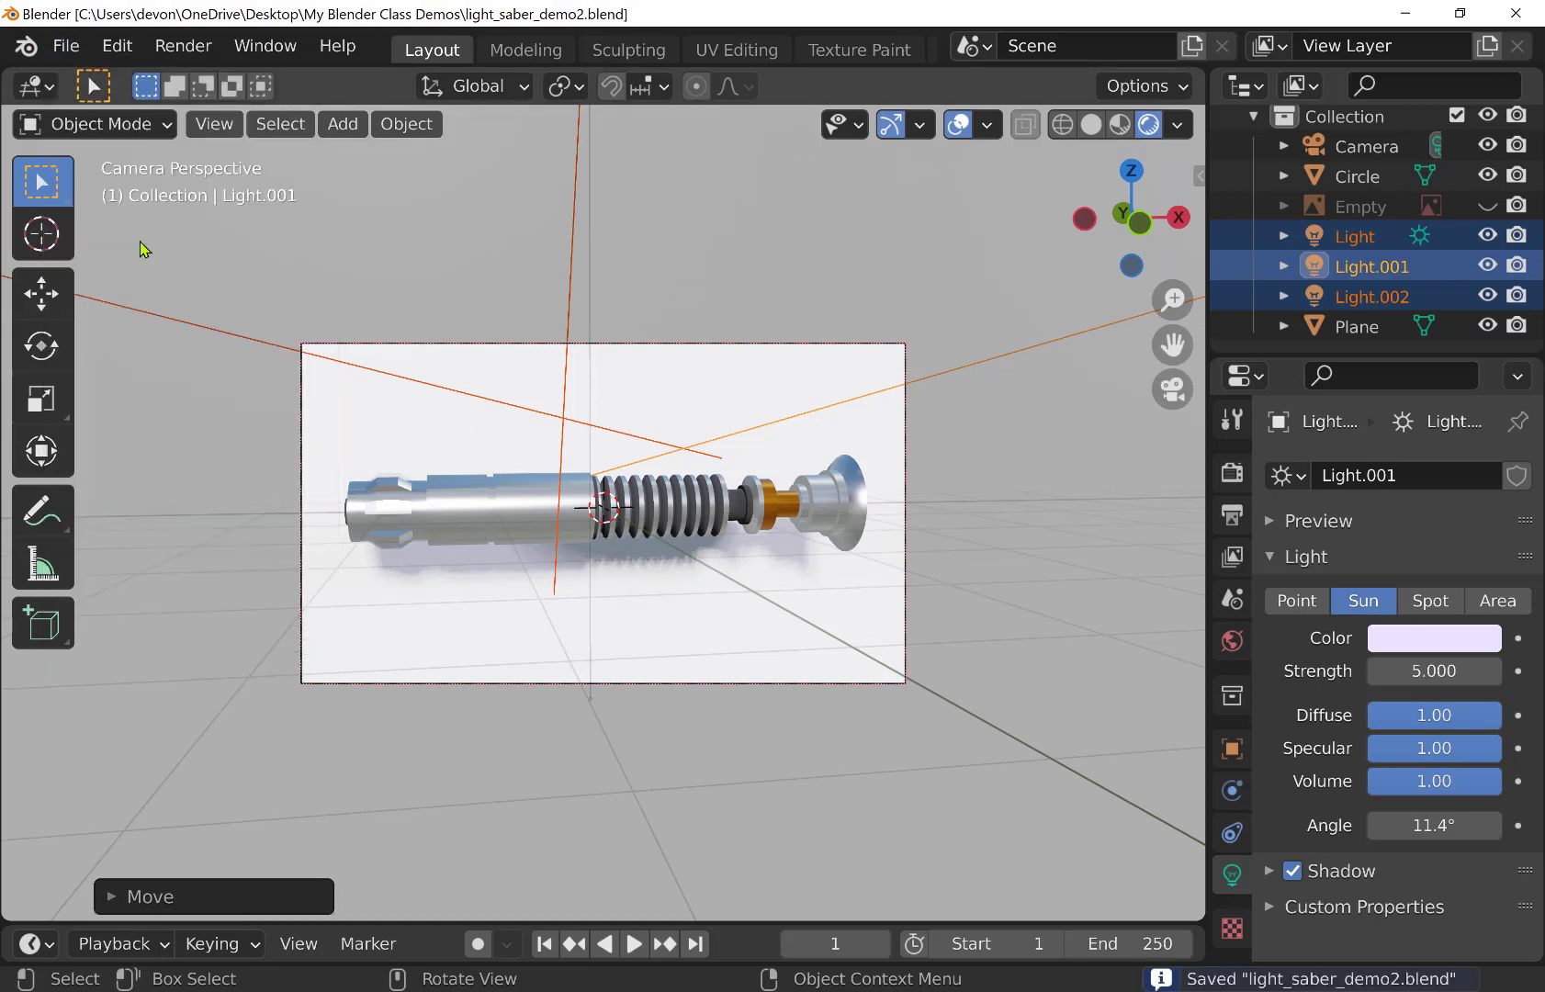
Render a test image of the hilt to check the lighting, then close the render window
left_click(172, 56)
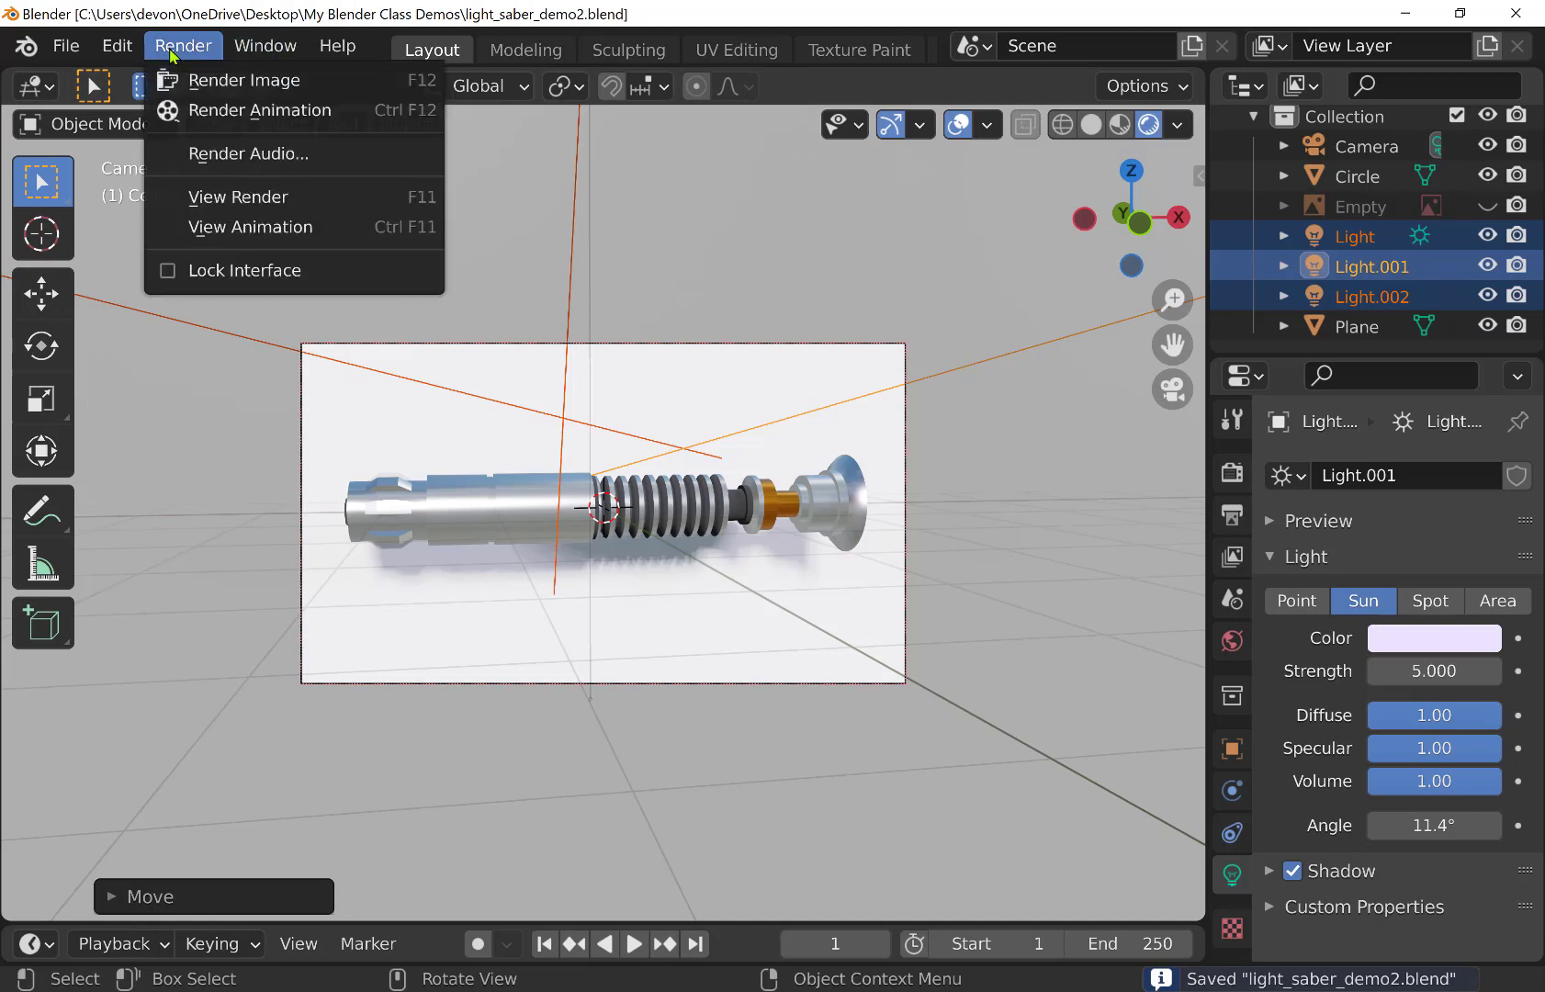
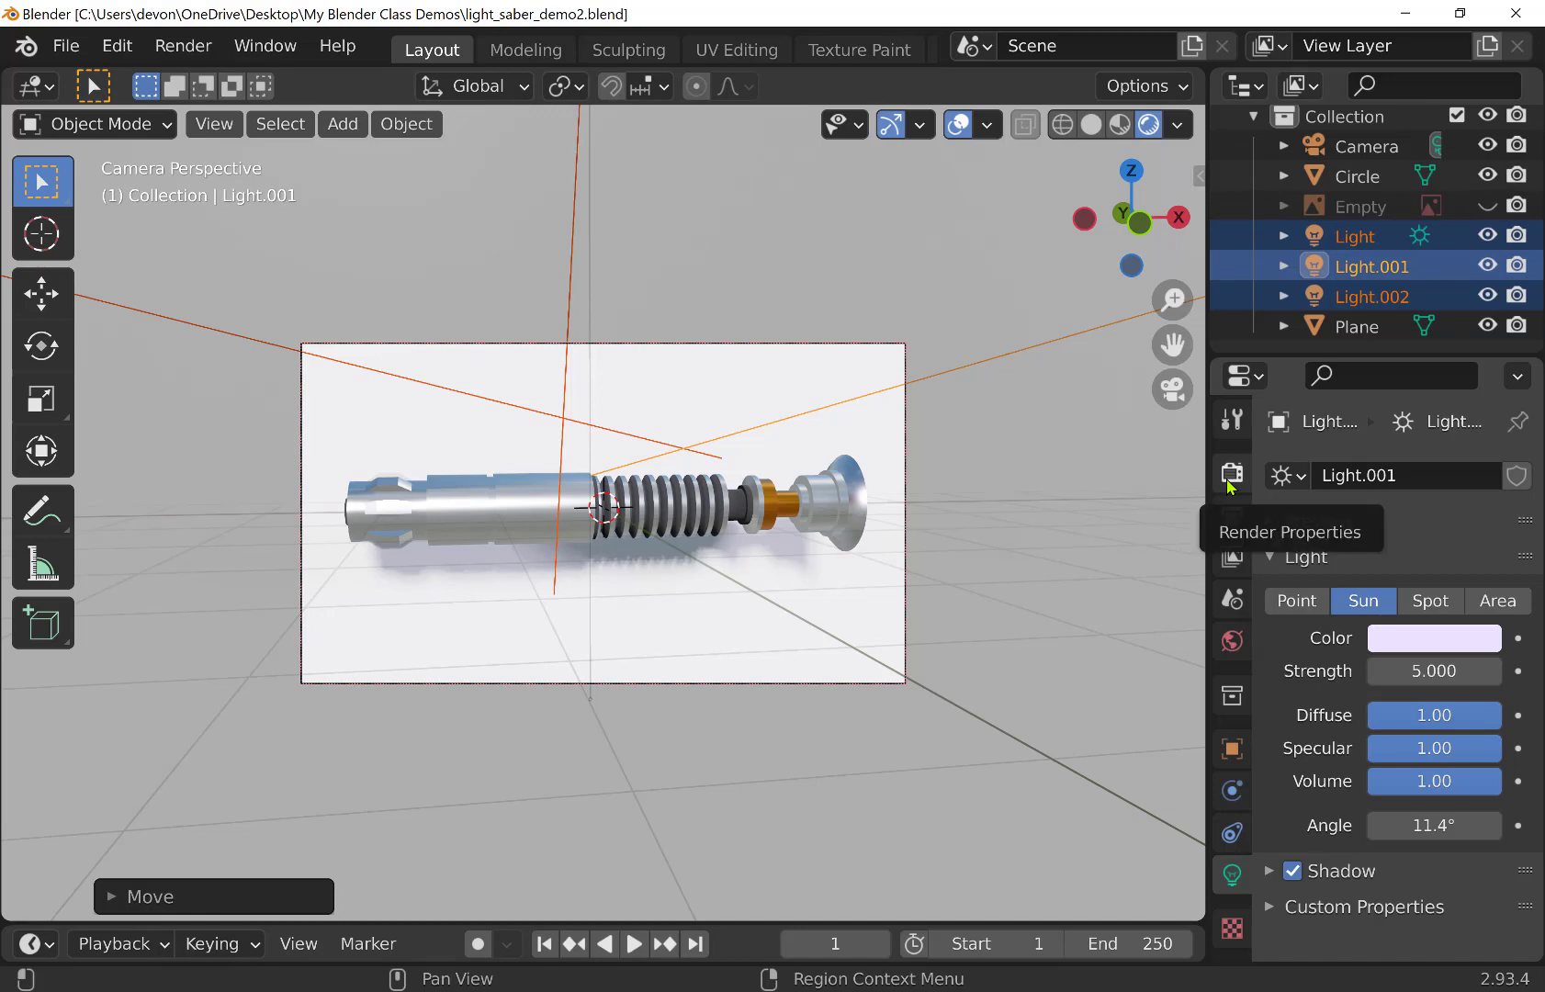
left_click(195, 48)
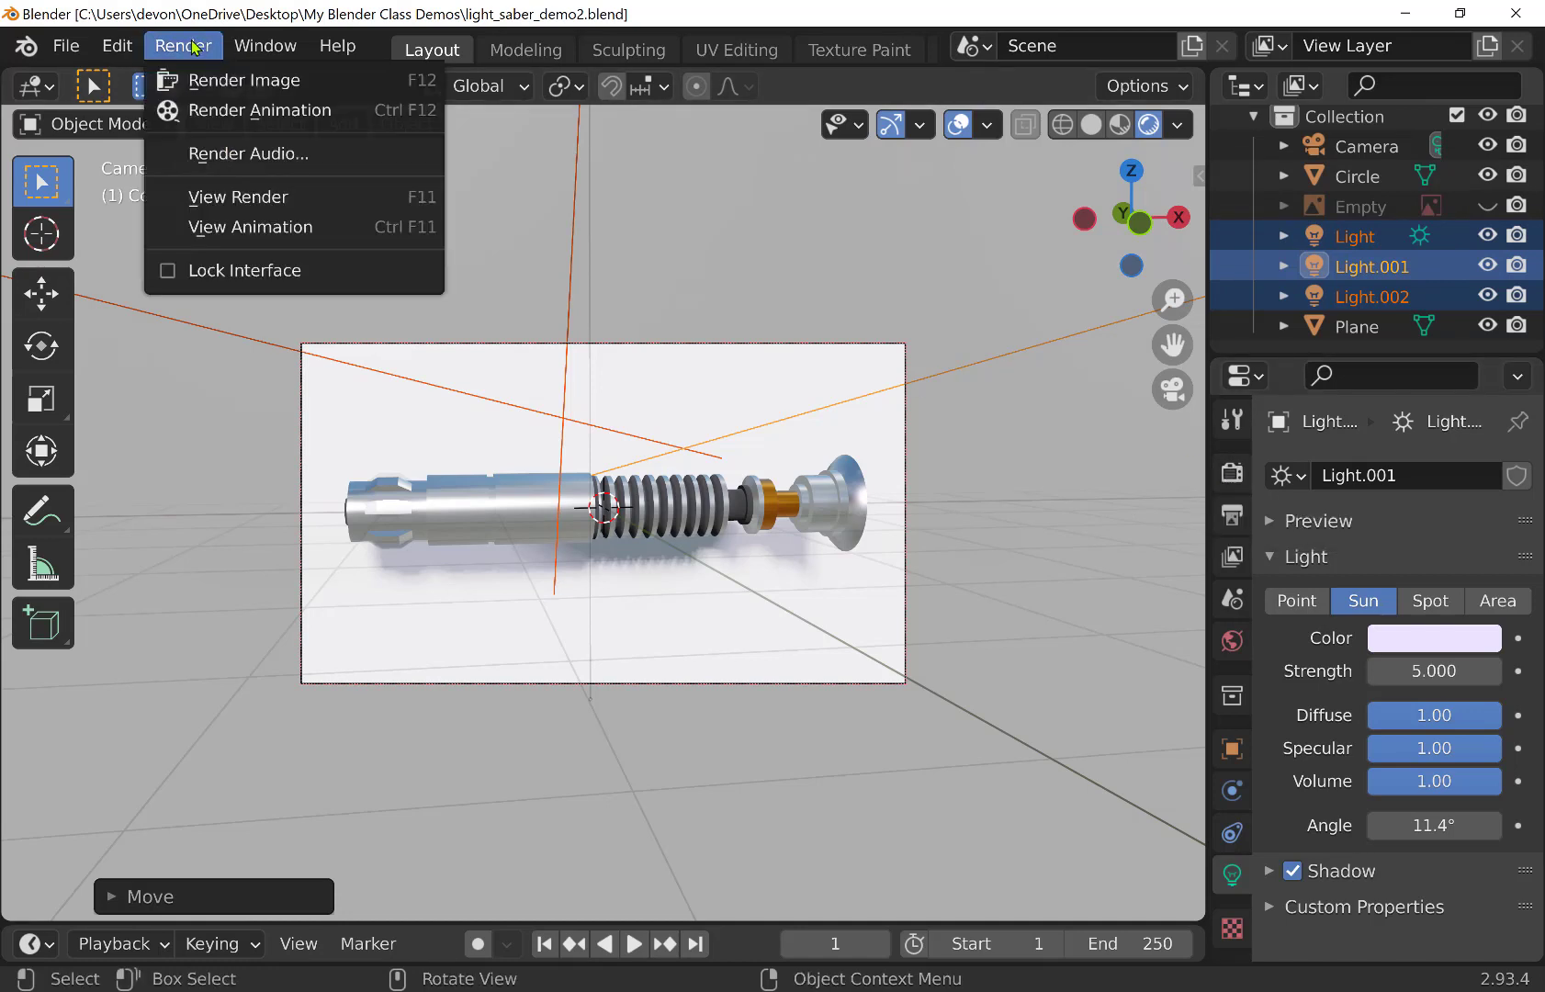
left_click(214, 84)
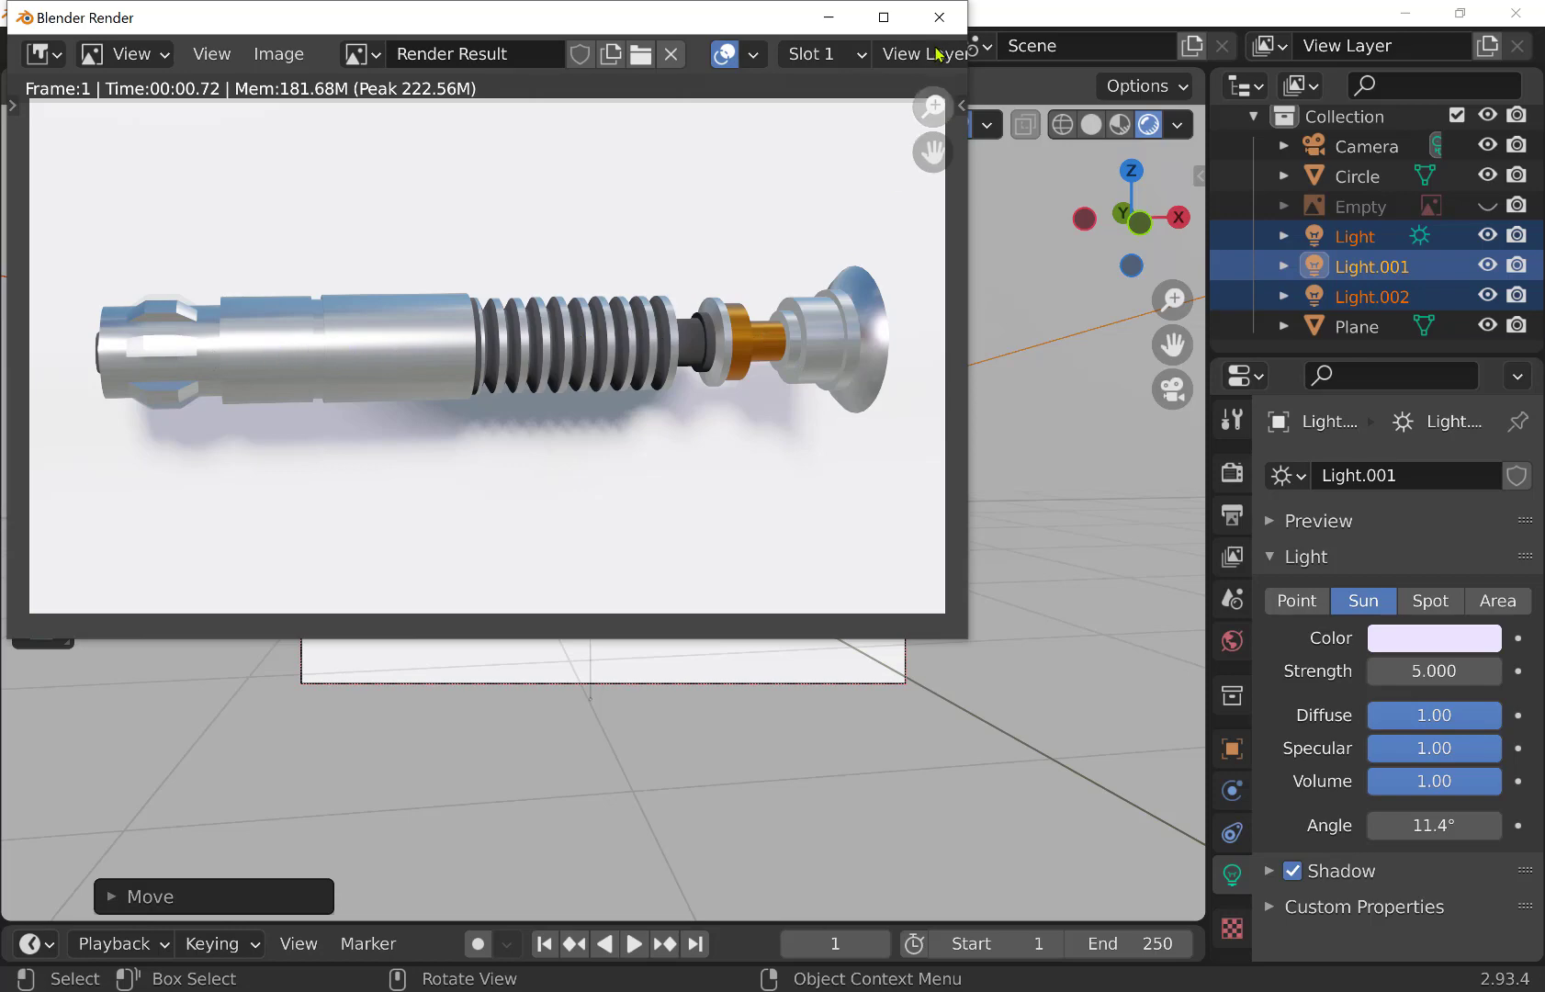
left_click(939, 18)
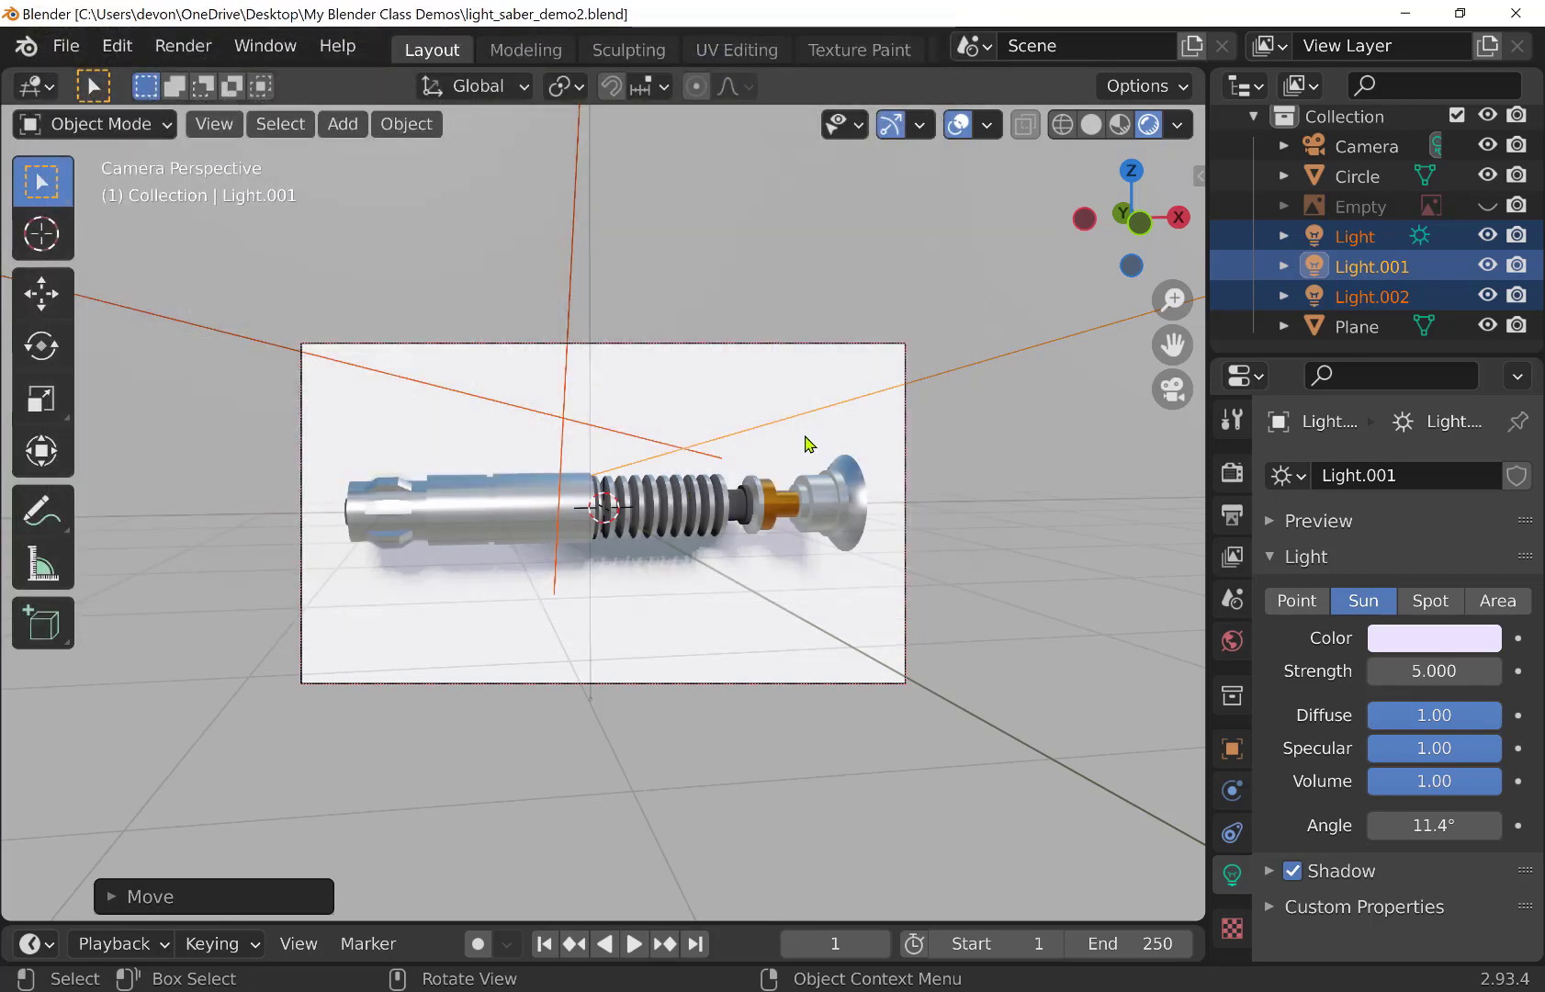
Pull the camera back a little from the hilt and set the white sun light's Strength to 7
left_click(598, 179)
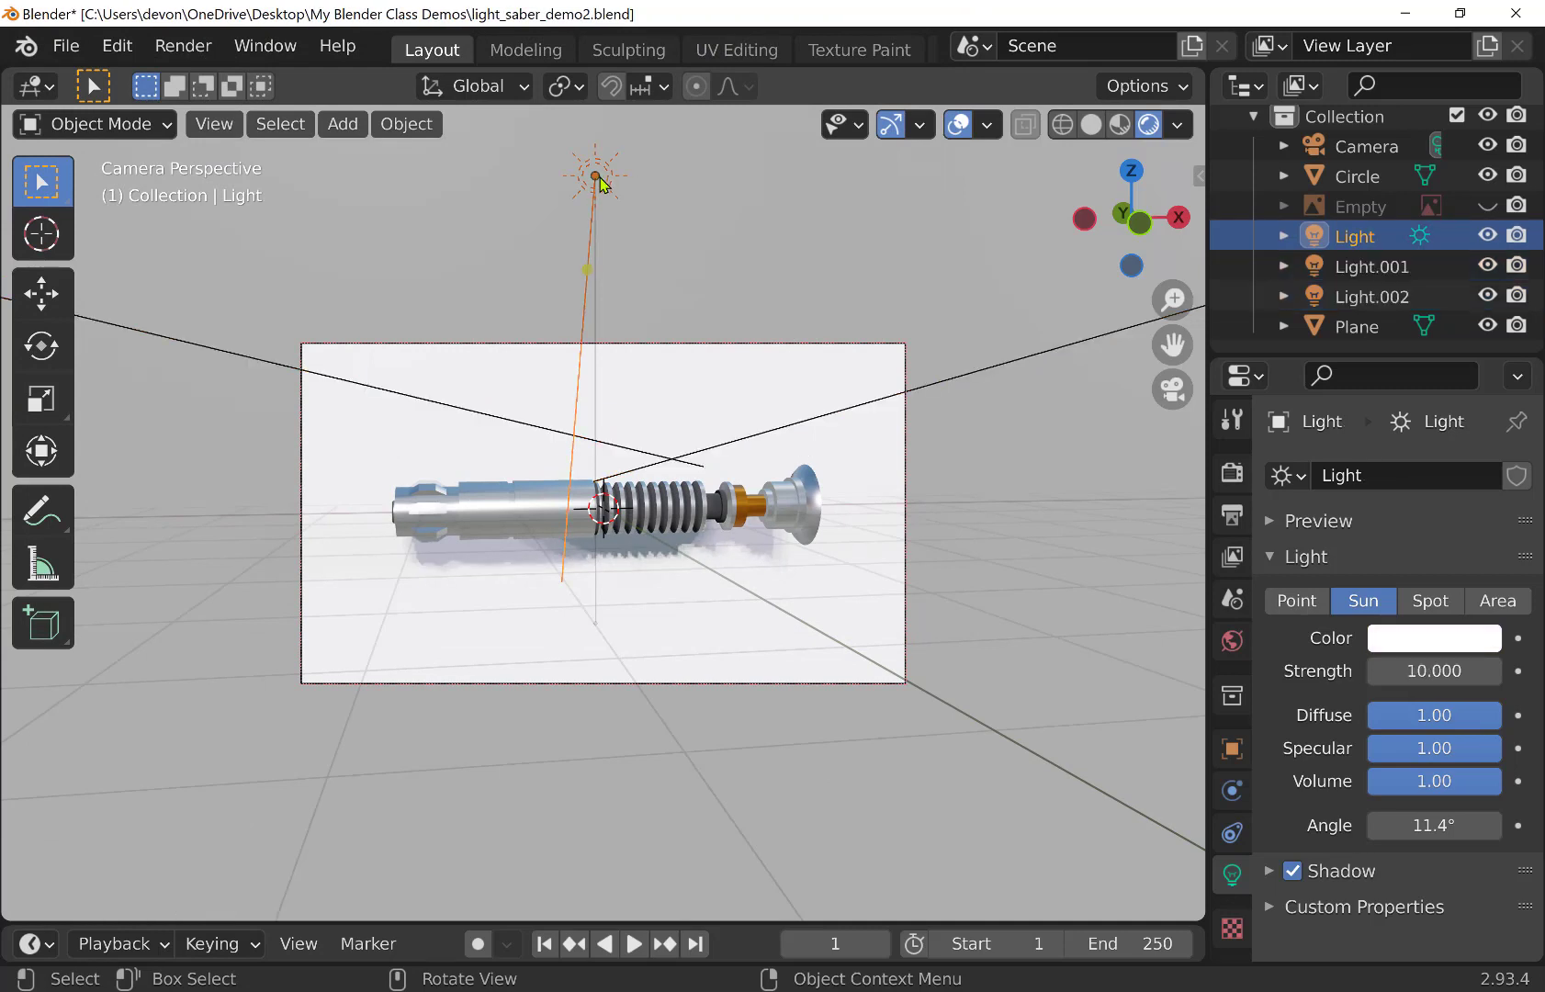
left_click(1404, 671)
type("7.")
key("Return")
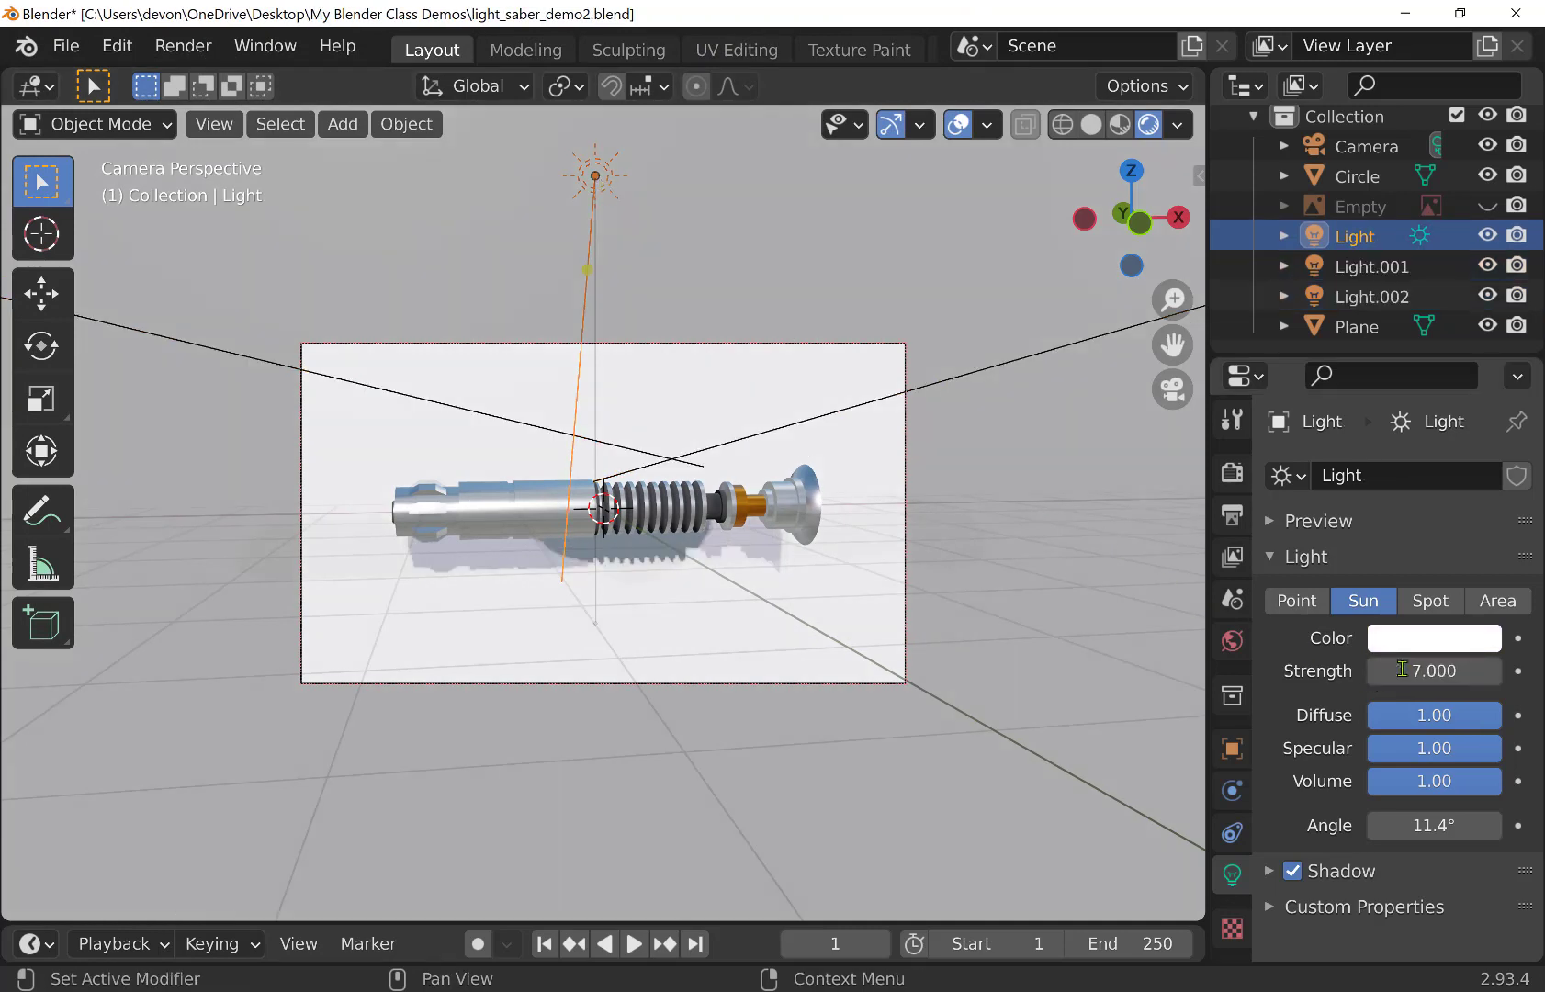
Render another test image with the weaker white sun light and close the result
left_click(183, 45)
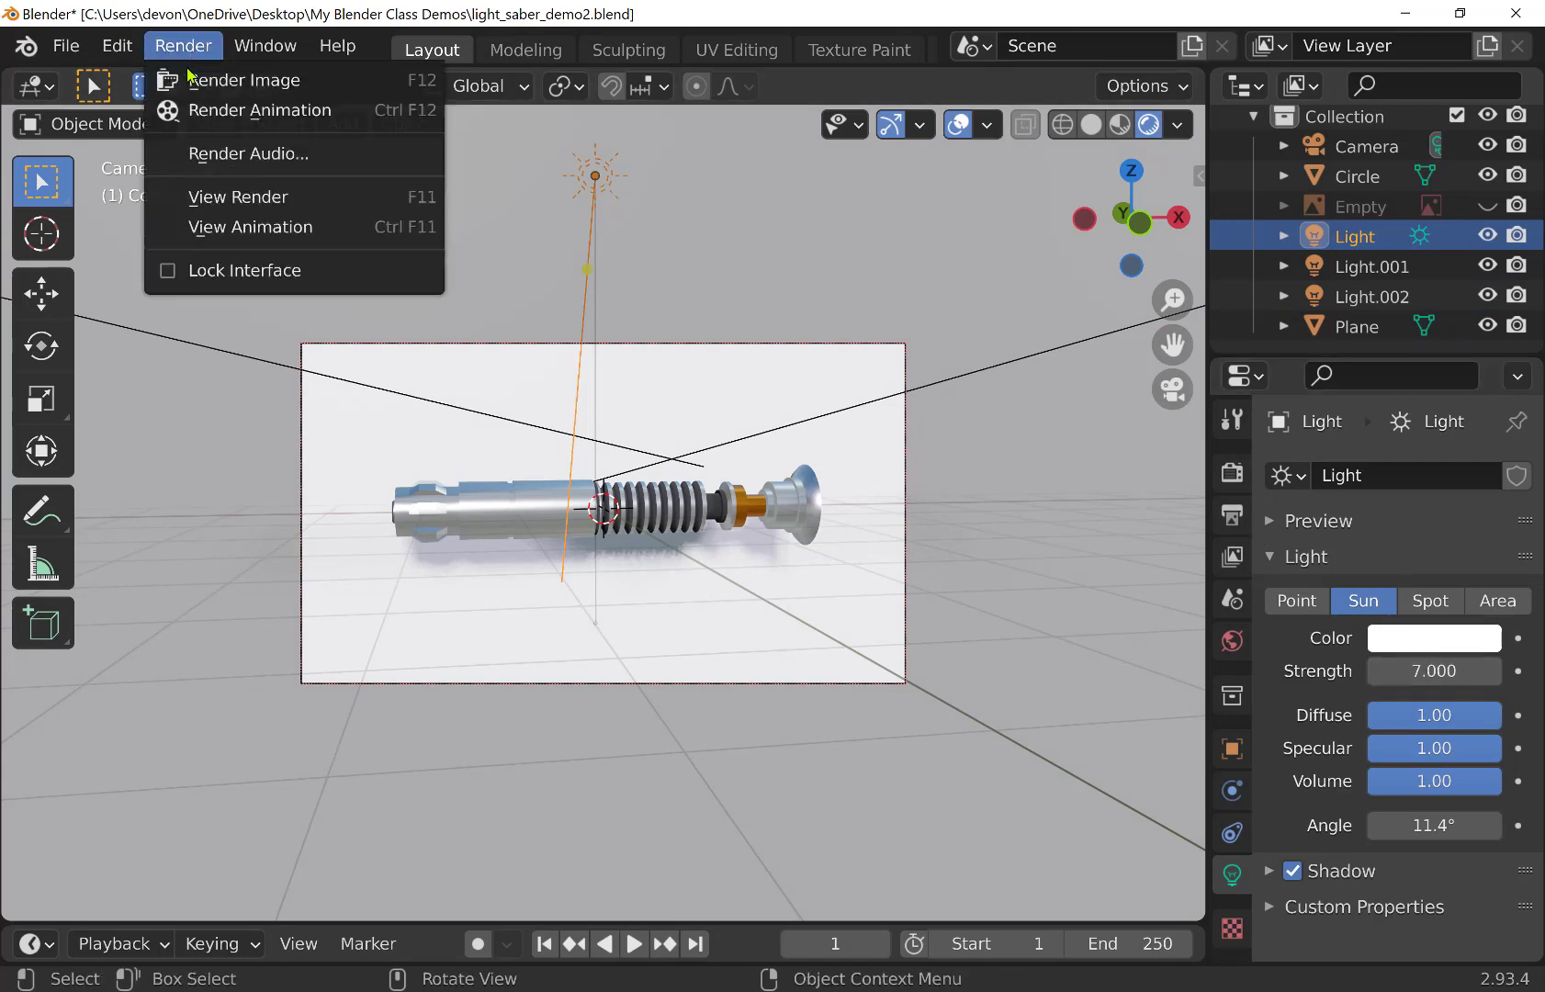
left_click(200, 90)
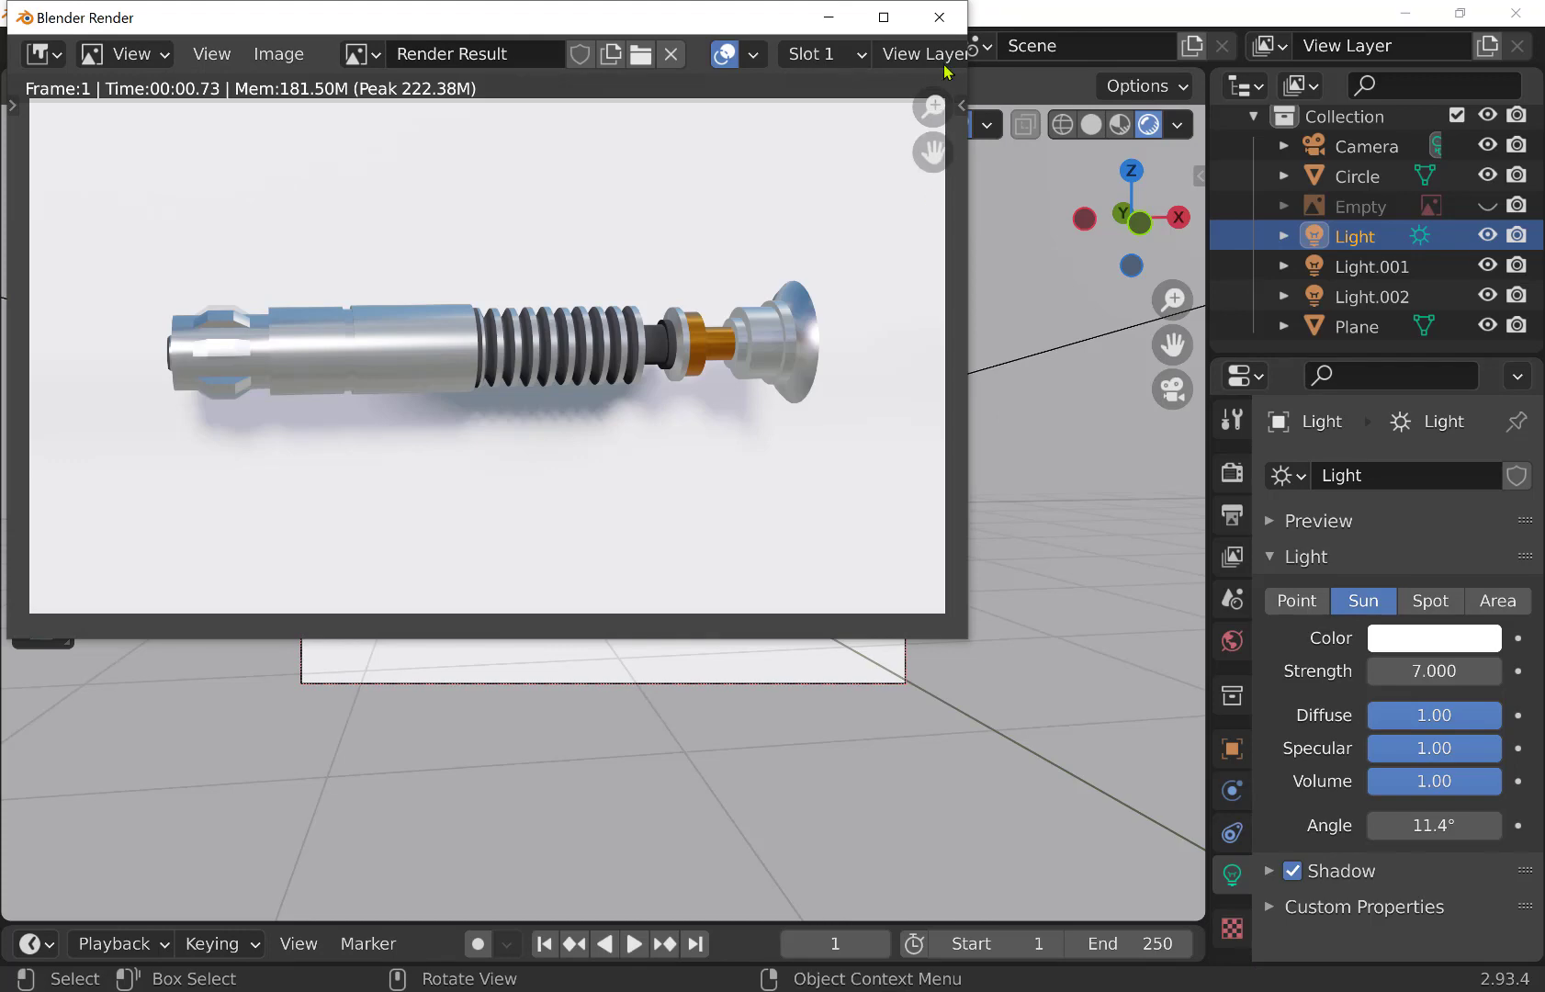
left_click(939, 17)
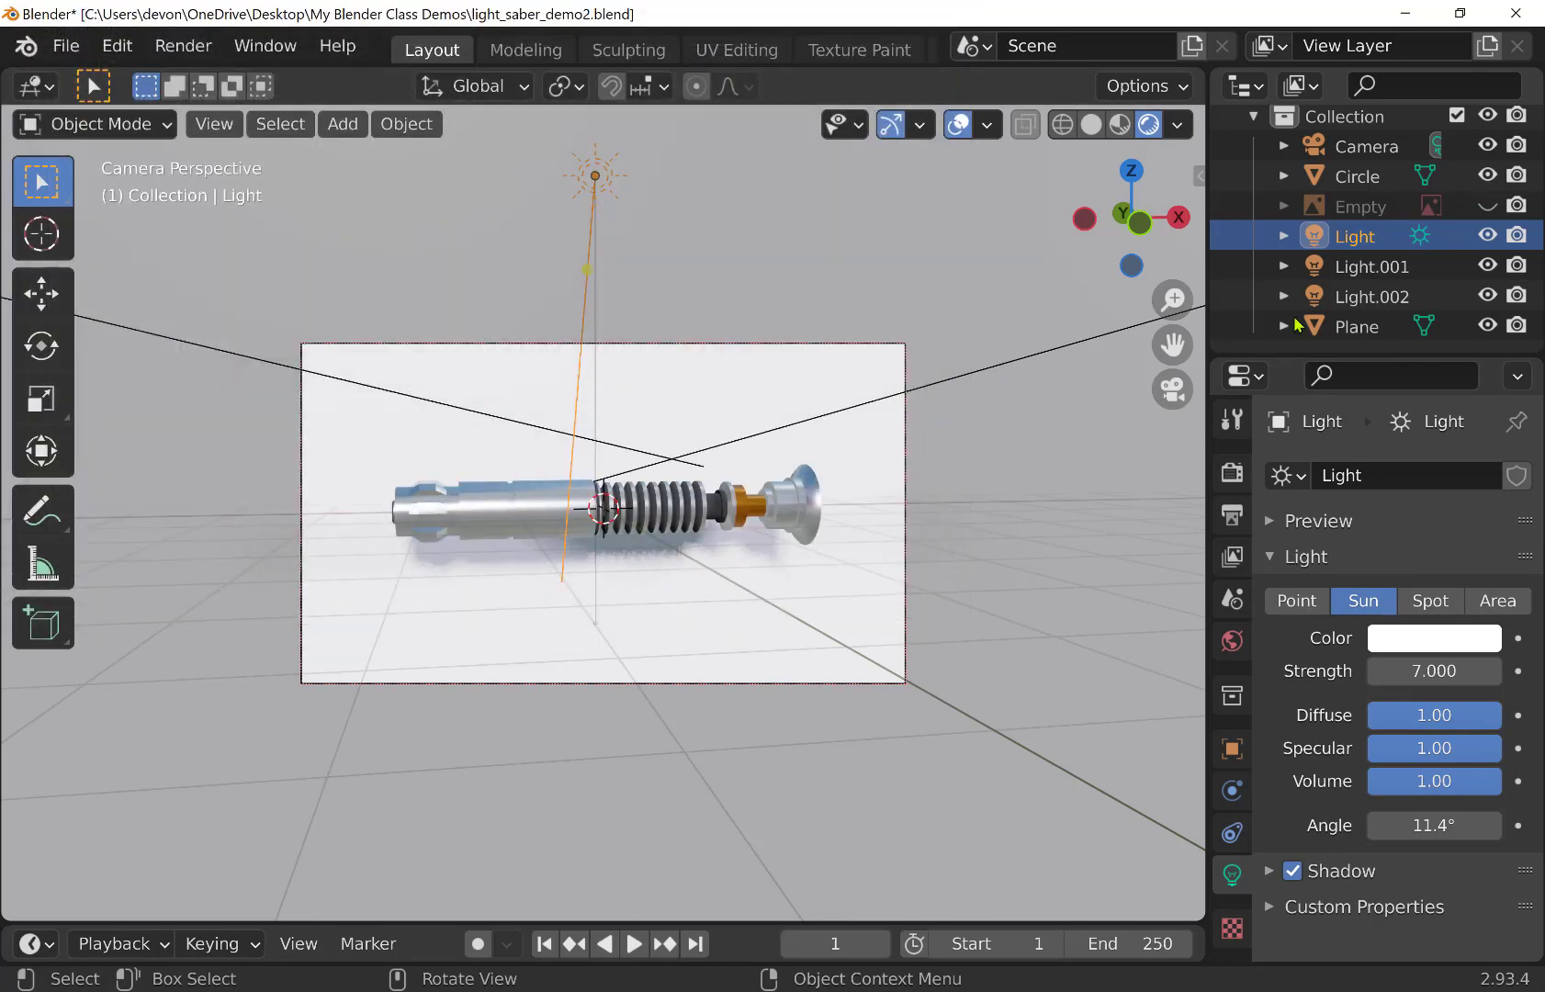
Set the Strength of the lavender sun light Light.001 to 3
left_click(1368, 269)
left_click(1433, 671)
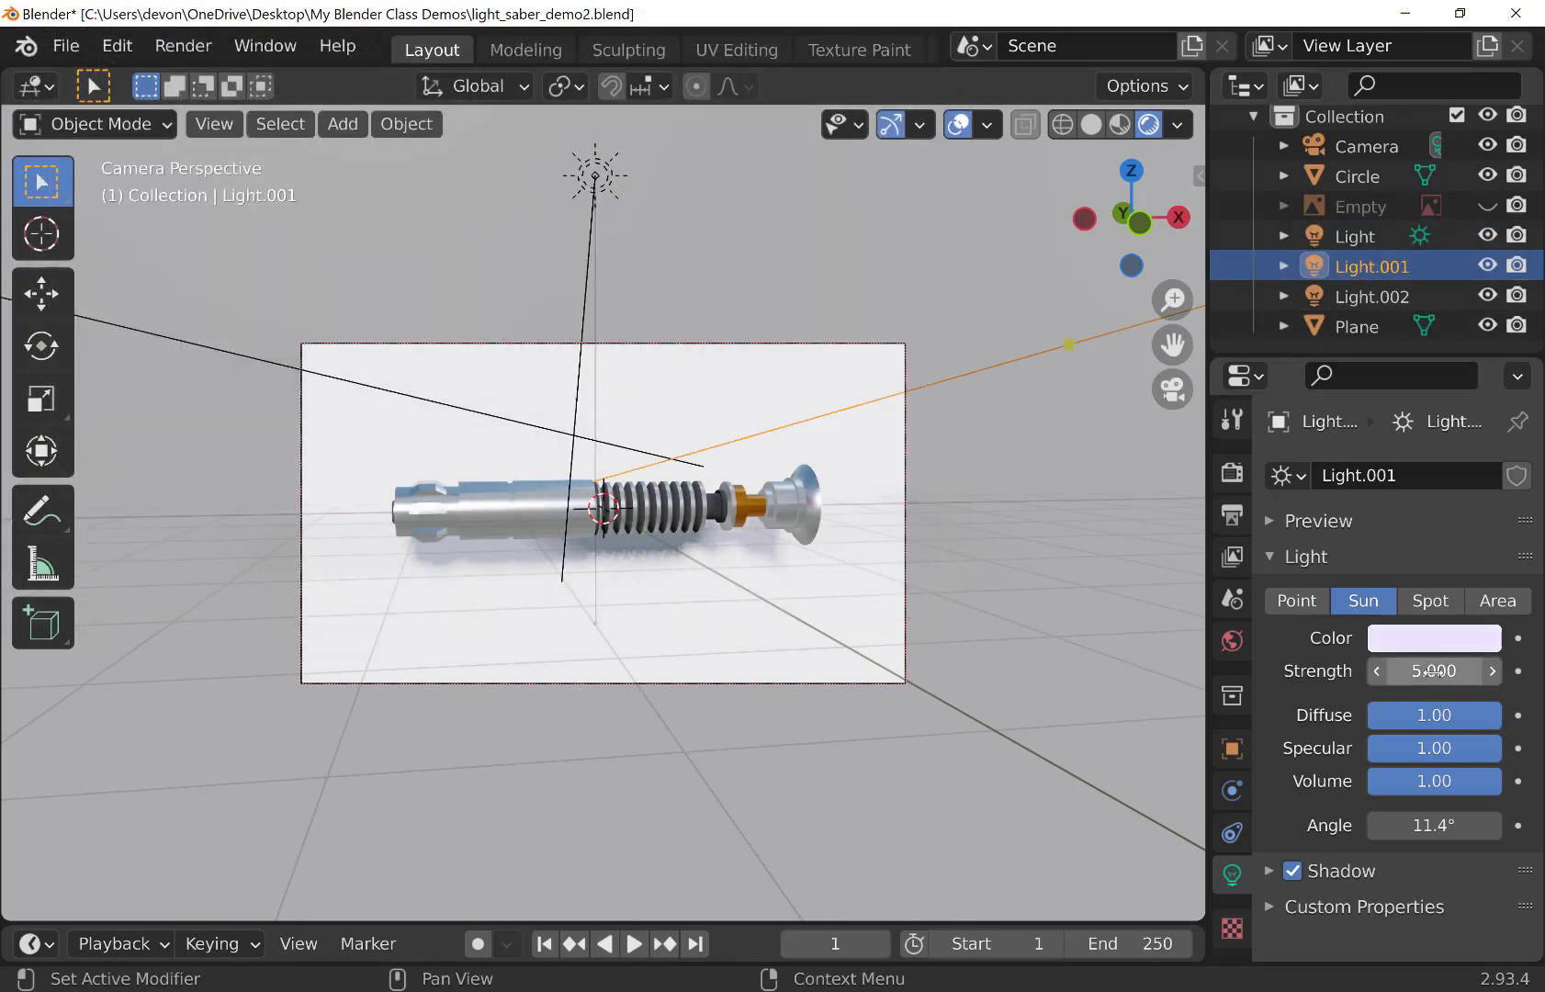
type("5.0")
key("BackSpace")
key("BackSpace")
key("BackSpace")
type("3.0")
key("Return")
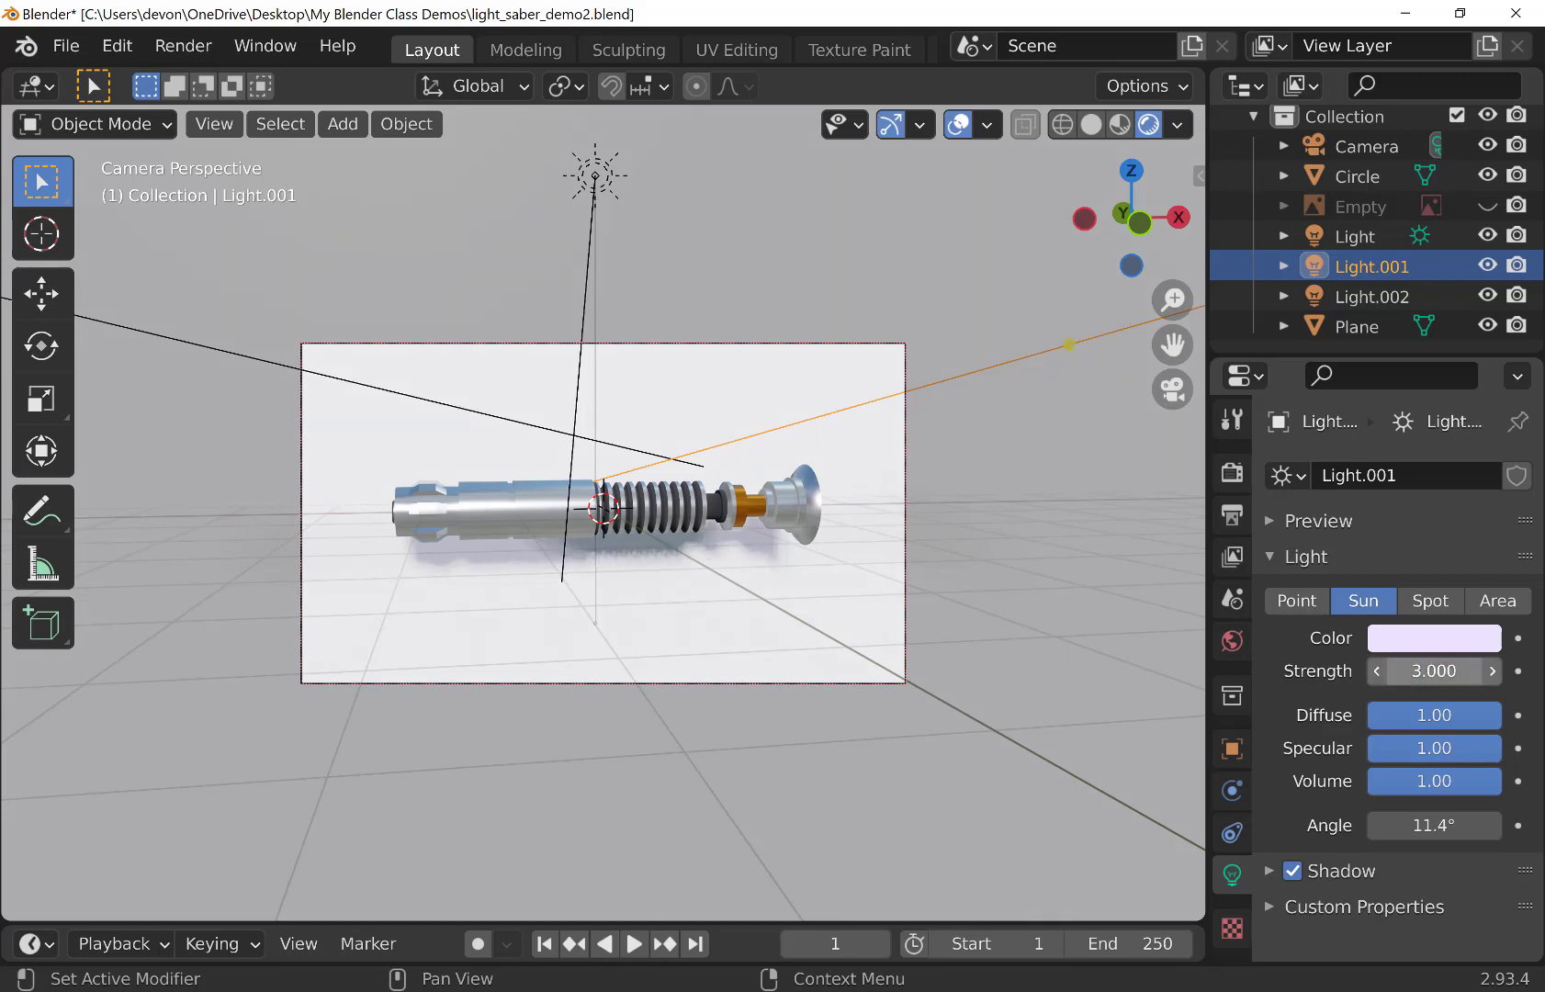
Set the Strength of the lavender sun light Light.002 to 3
left_click(1372, 296)
left_click(1433, 671)
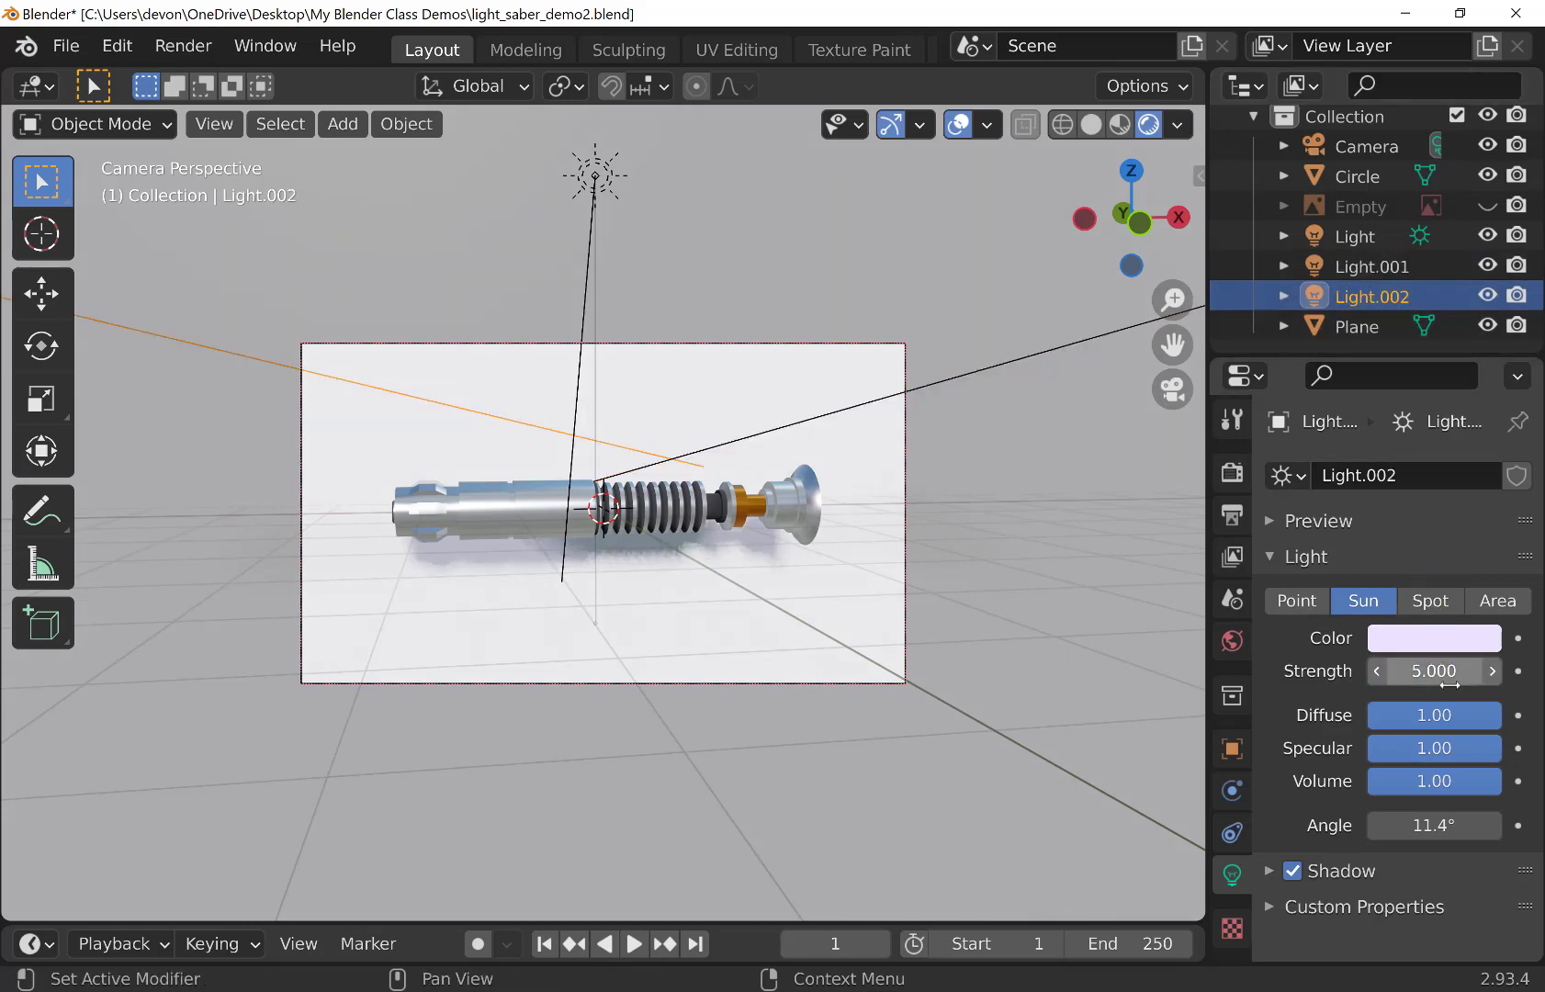
type("5.0")
key("BackSpace")
key("BackSpace")
key("BackSpace")
type("3.0")
key("Return")
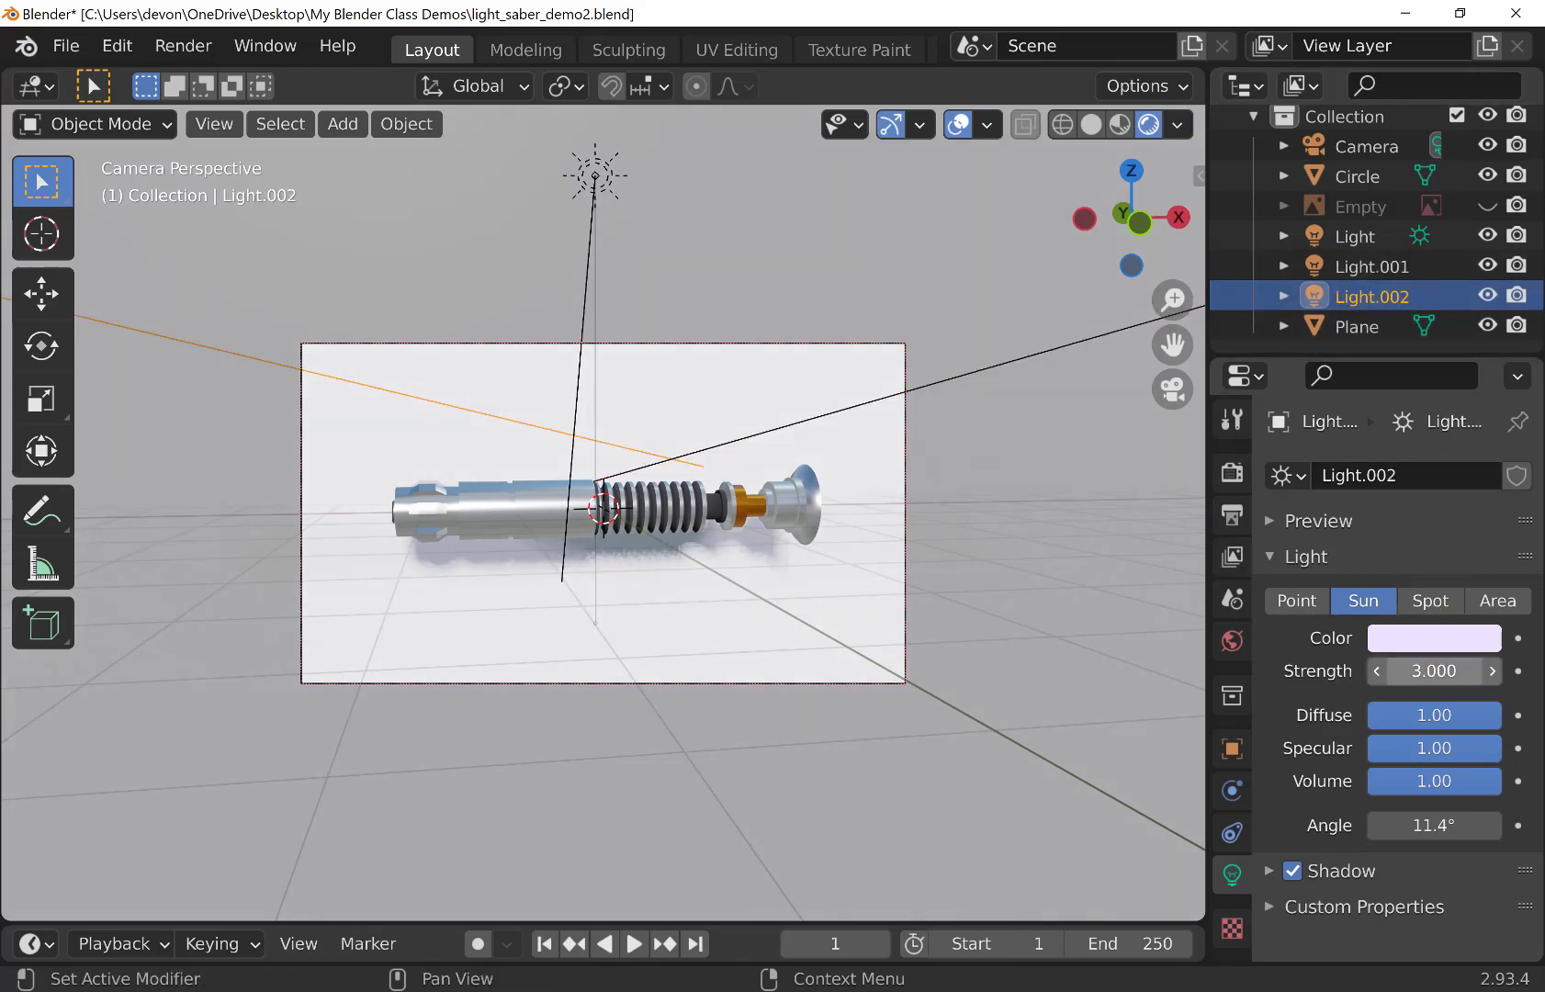
Render the final image of the hilt and start saving the render result to a file
left_click(183, 45)
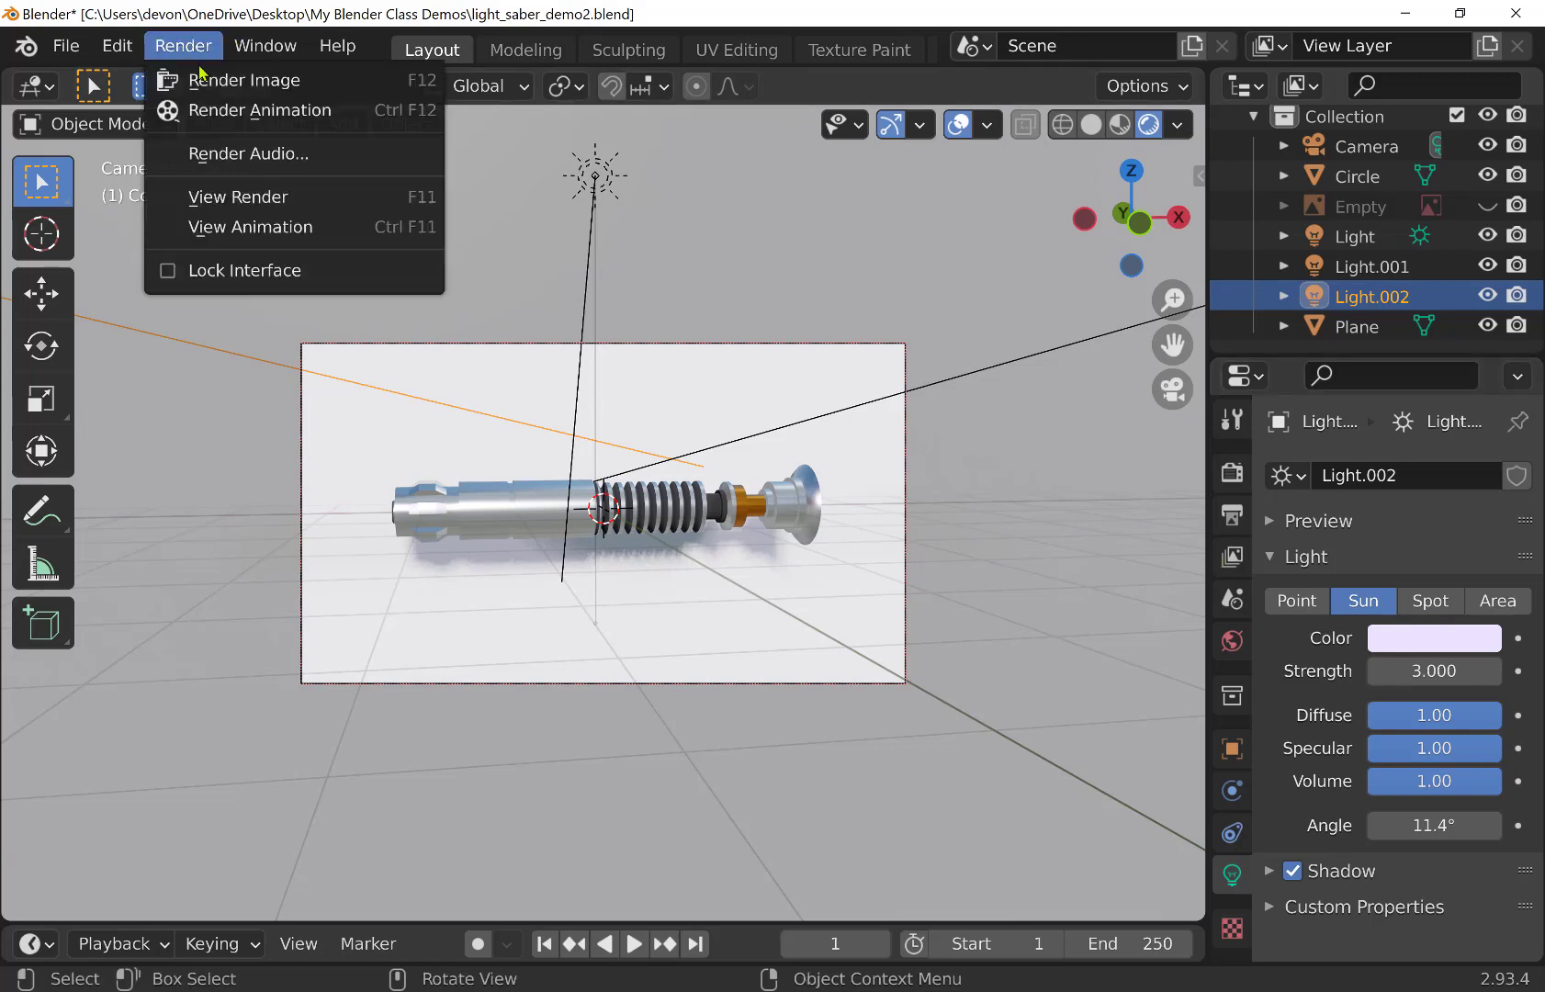
left_click(198, 76)
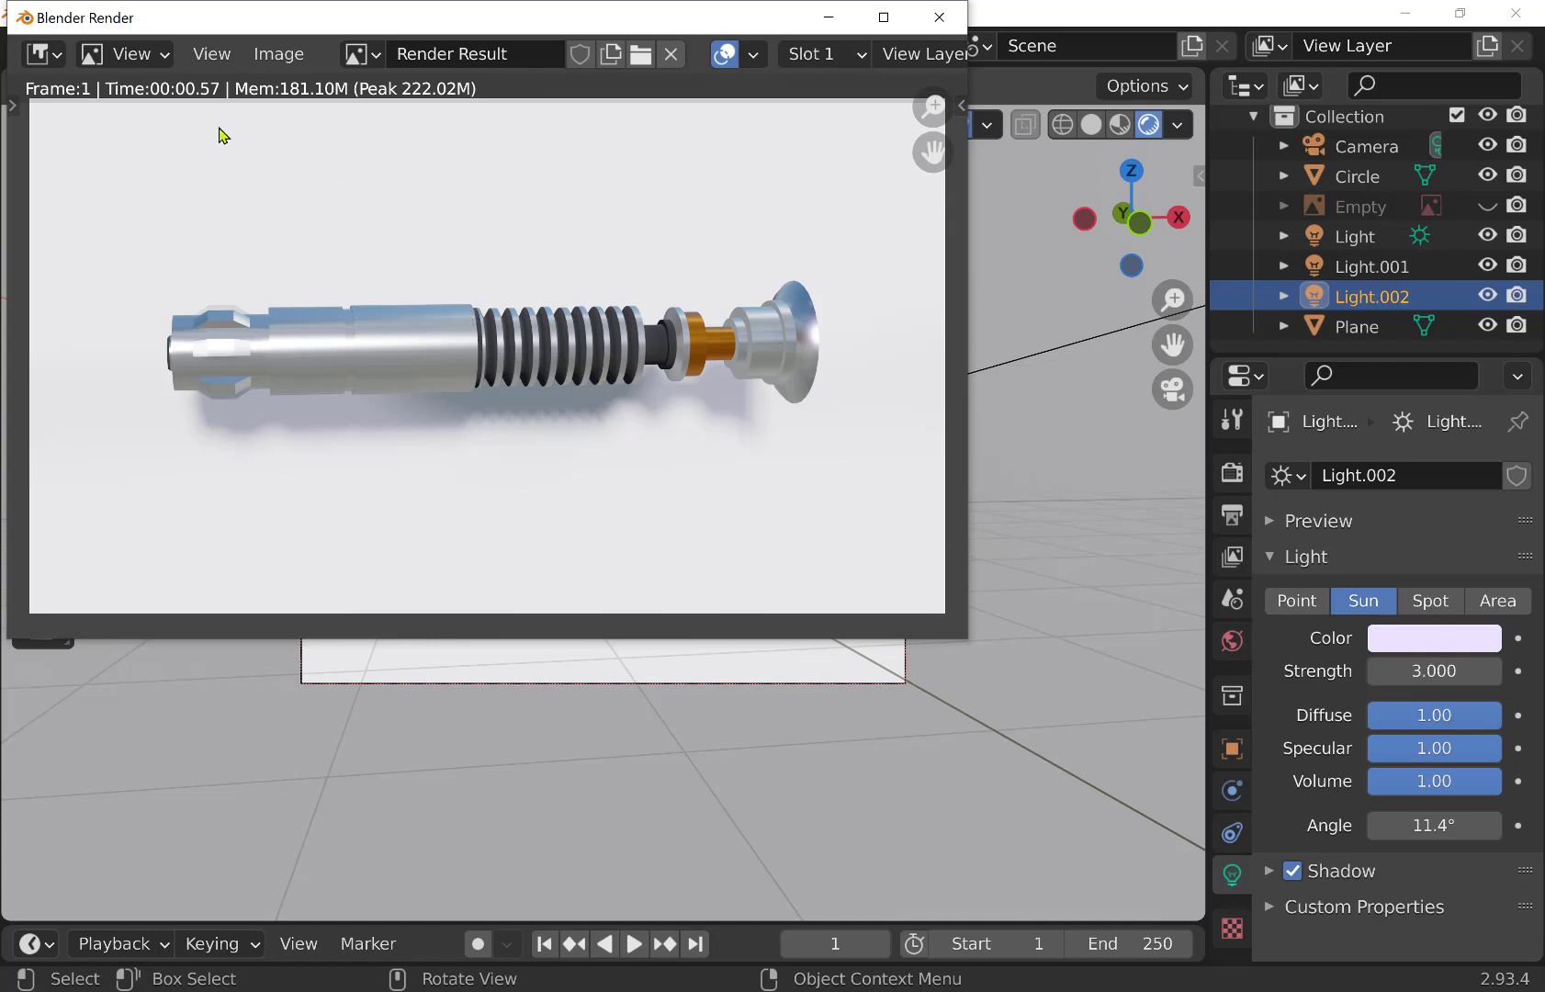
left_click(277, 61)
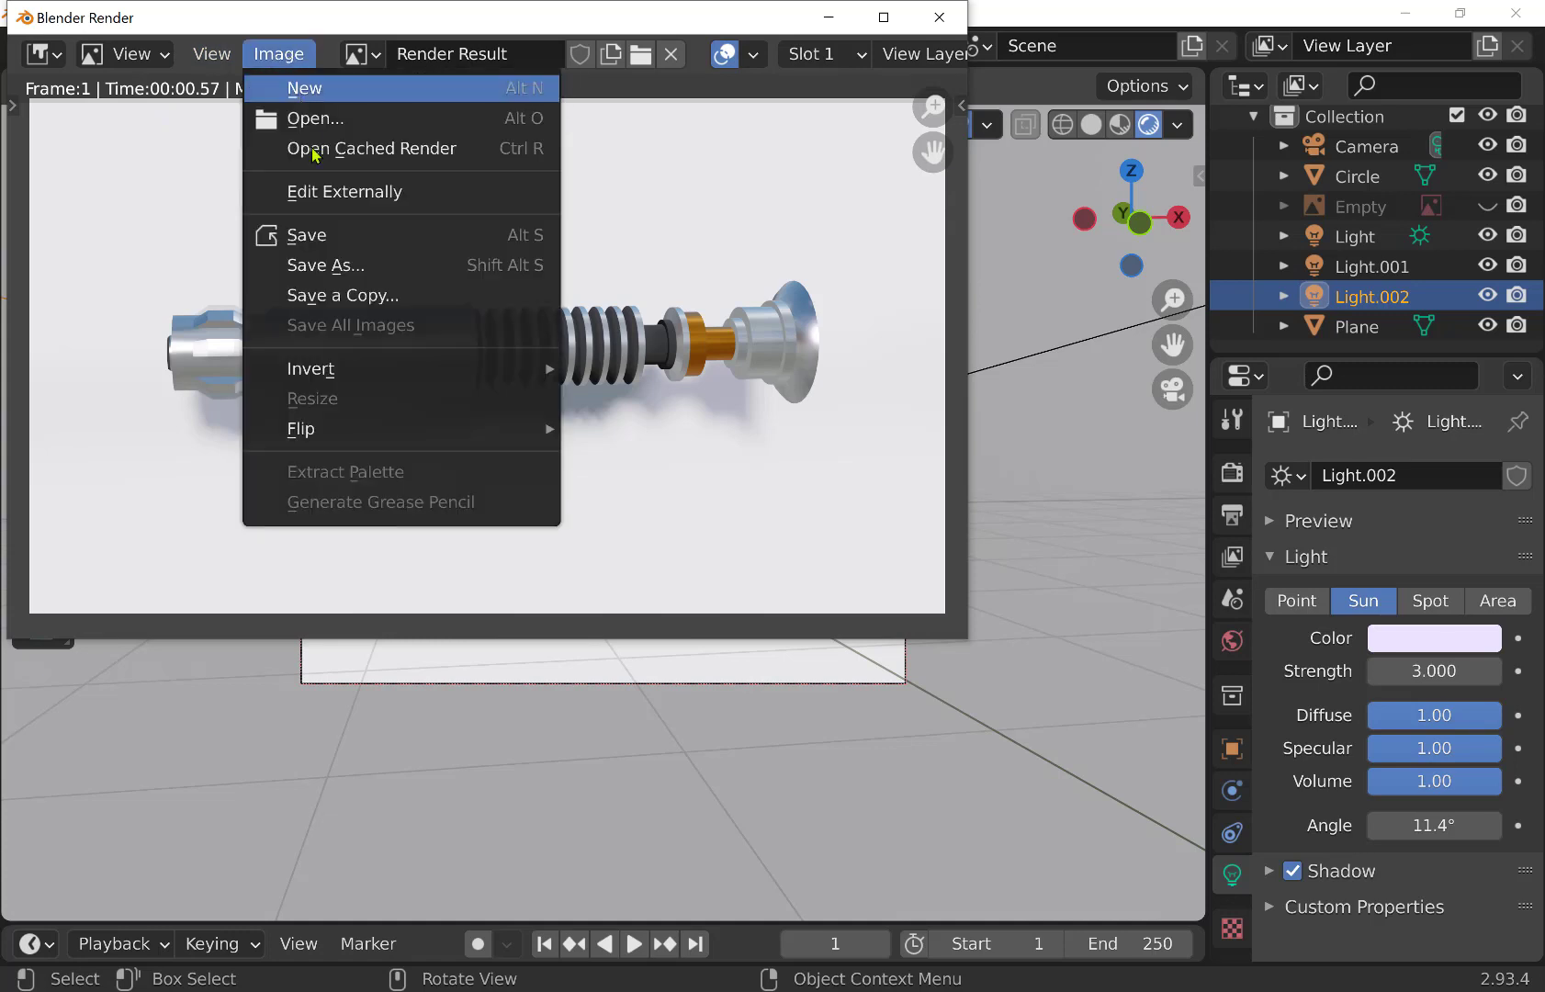
left_click(344, 250)
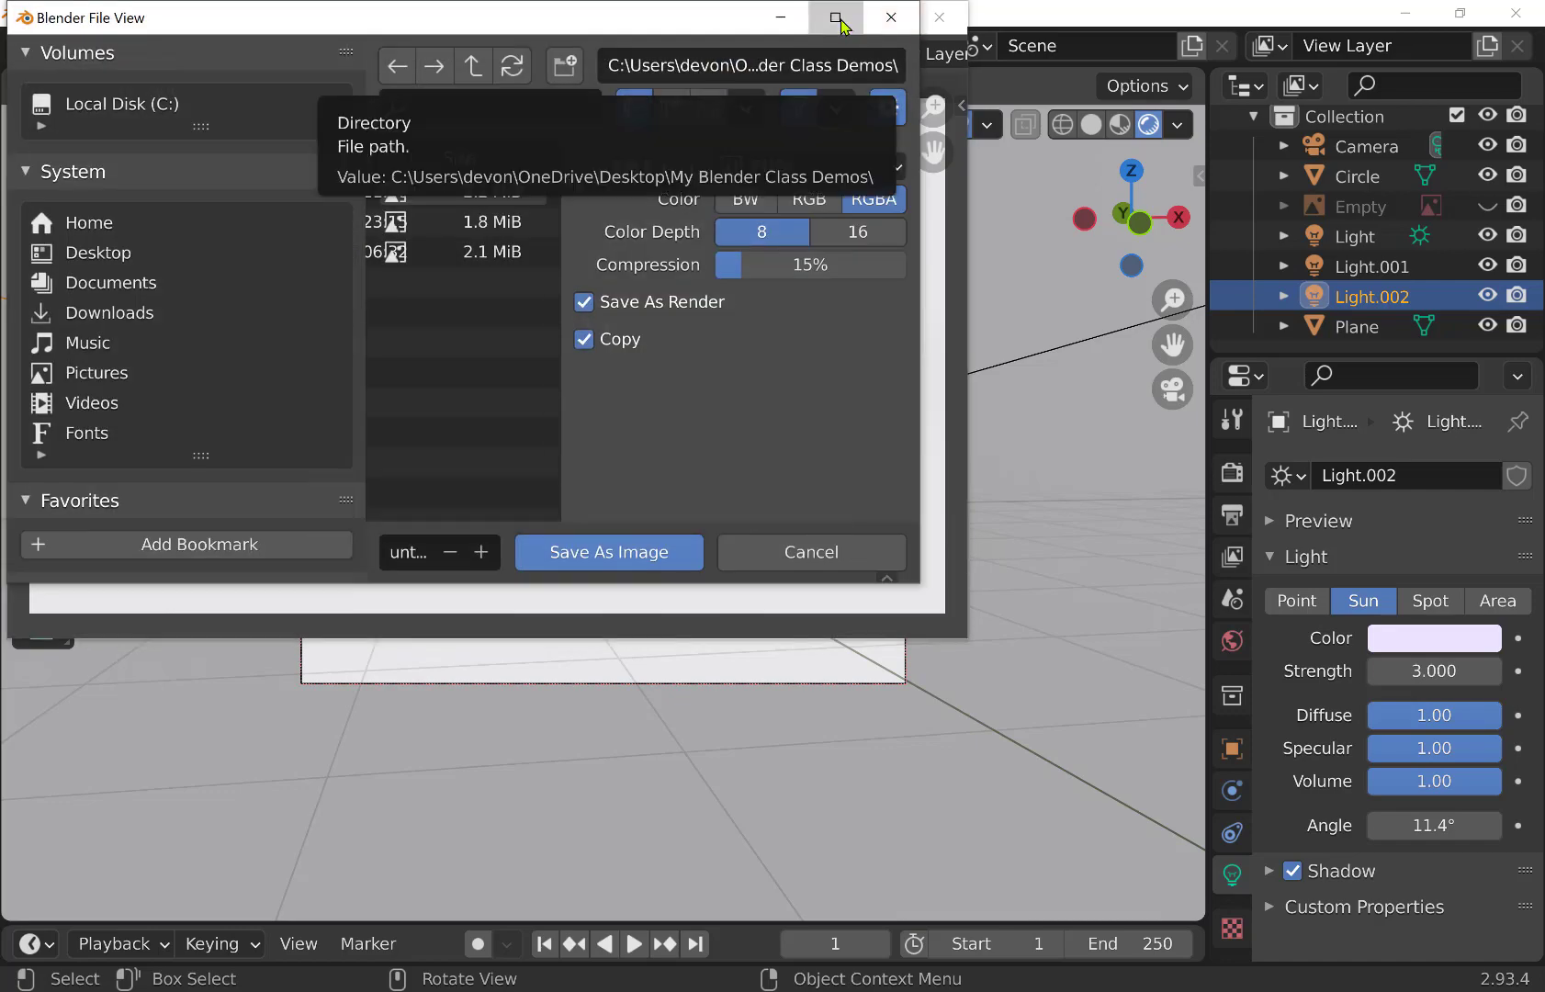
Enlarge the save dialog and name the PNG render lightsaber_rendered.png
double_click(845, 14)
left_click(407, 962)
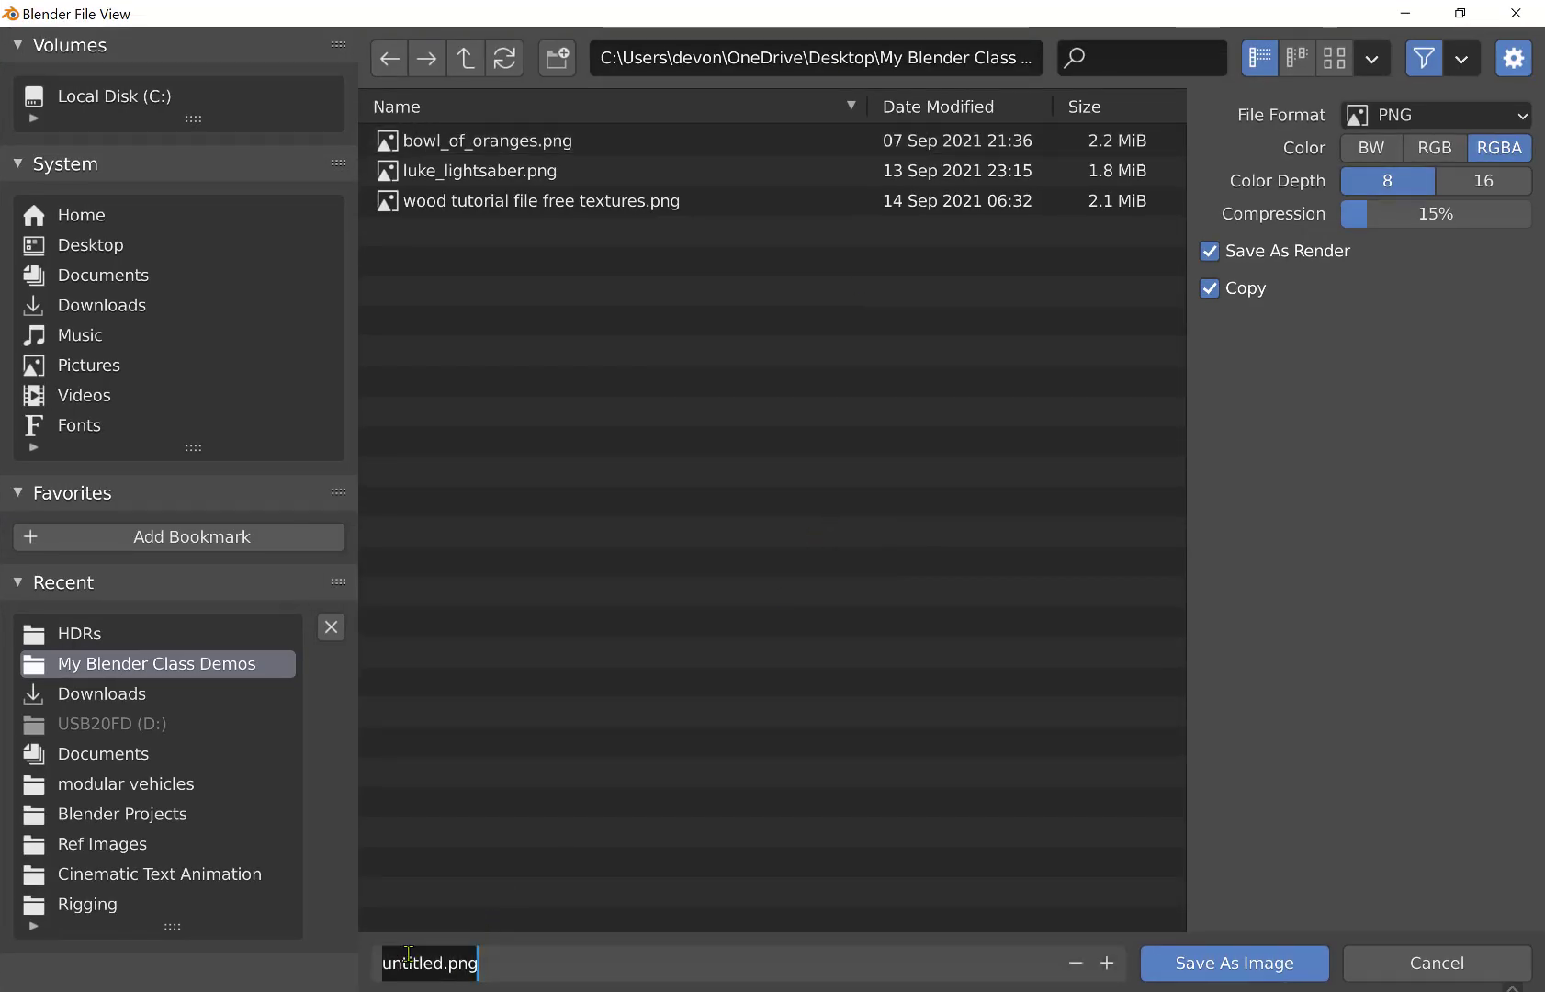
left_click(409, 963)
double_click(410, 960)
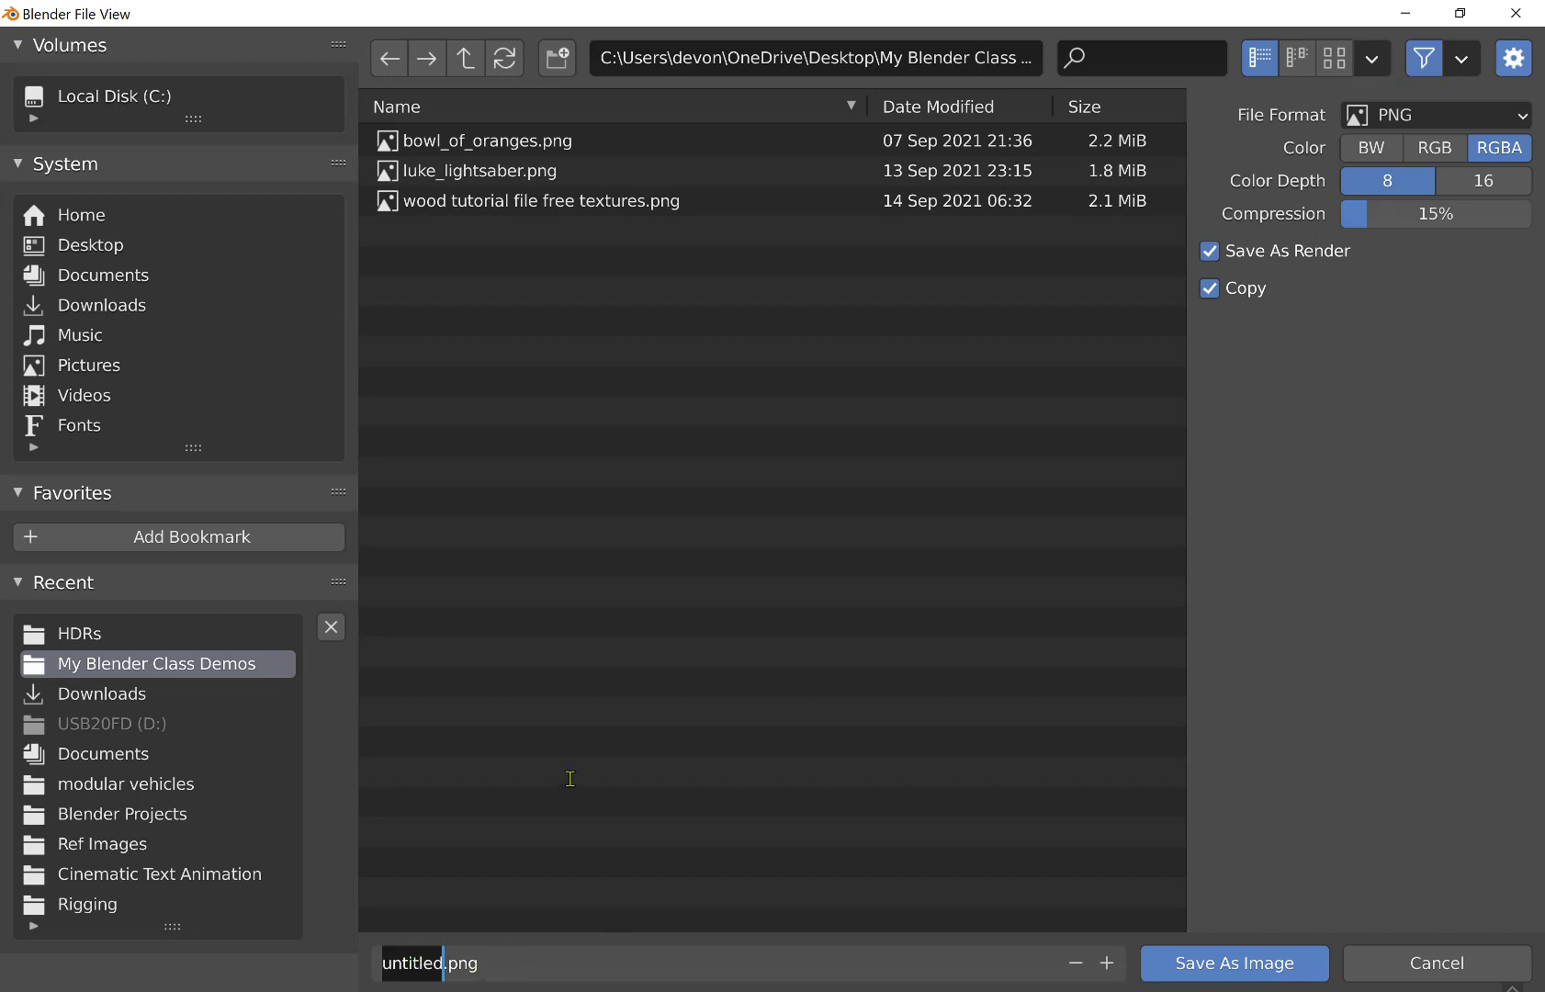
type("lightsaber_")
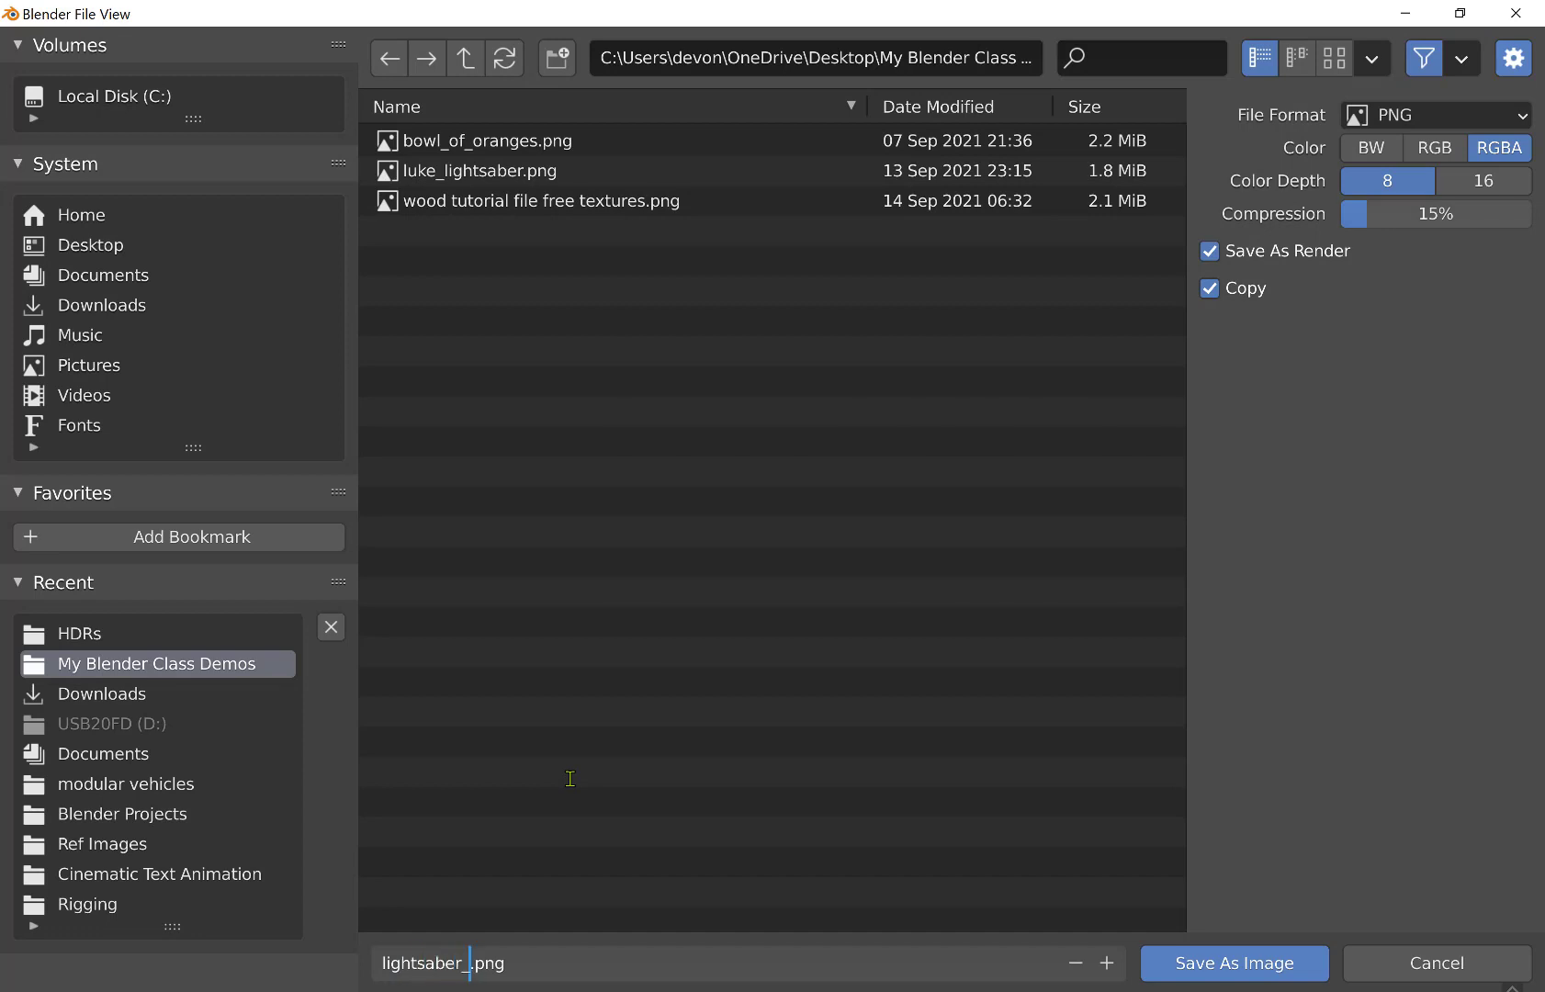
type("redn")
key("BackSpace")
key("BackSpace")
type("ndered")
left_click(1258, 972)
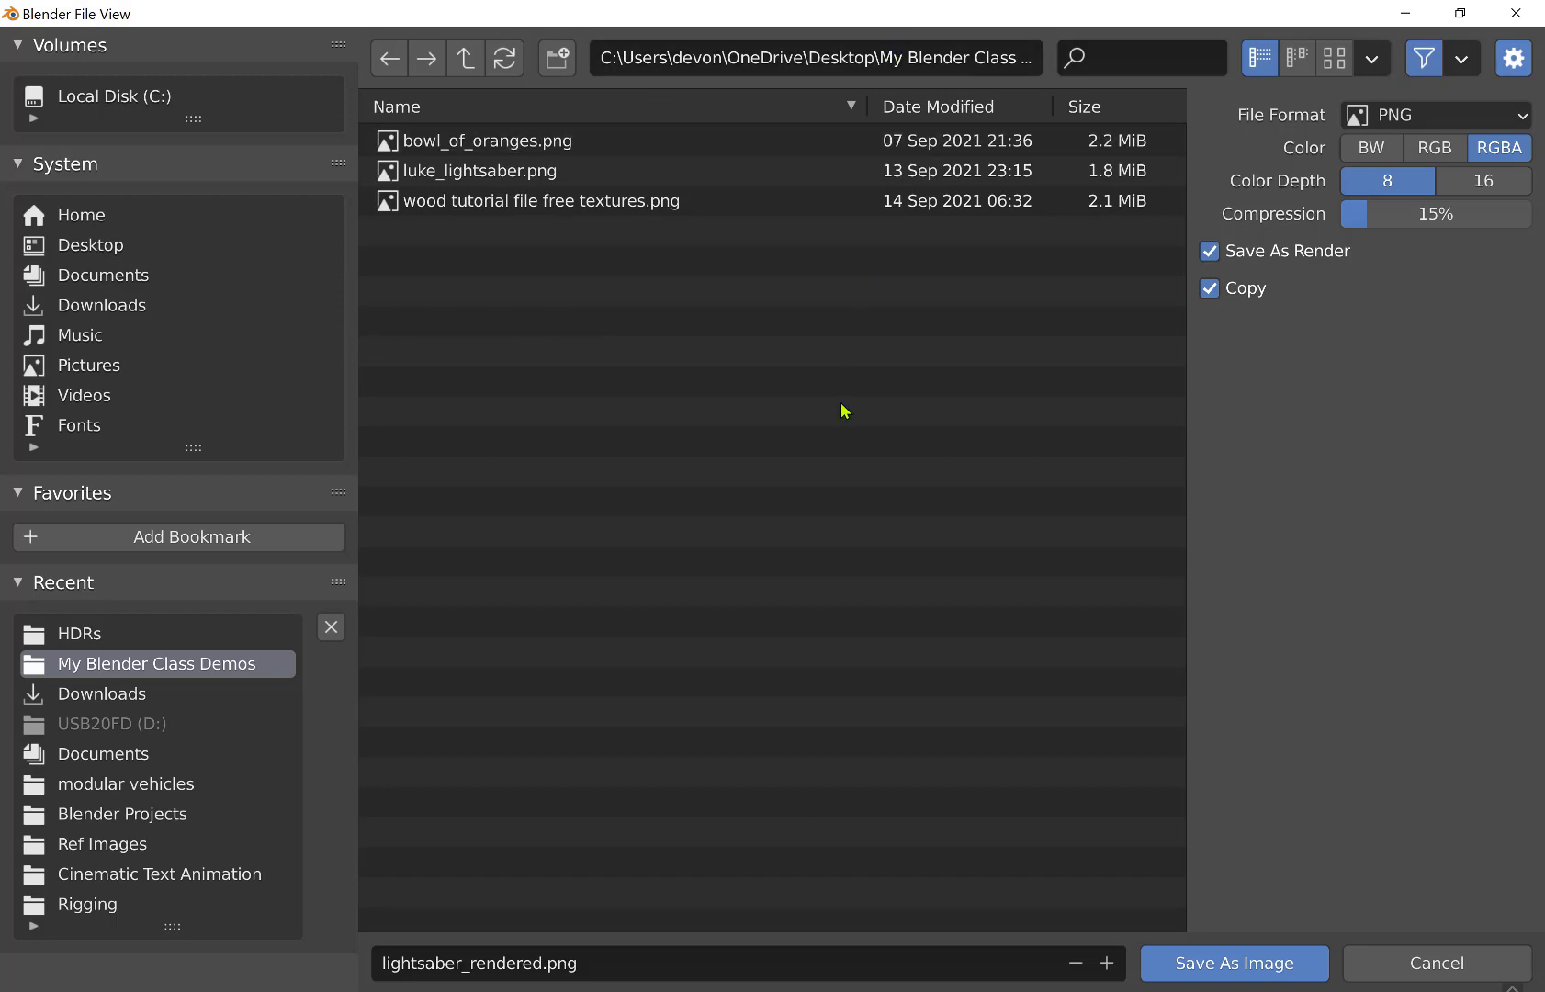
left_click(119, 248)
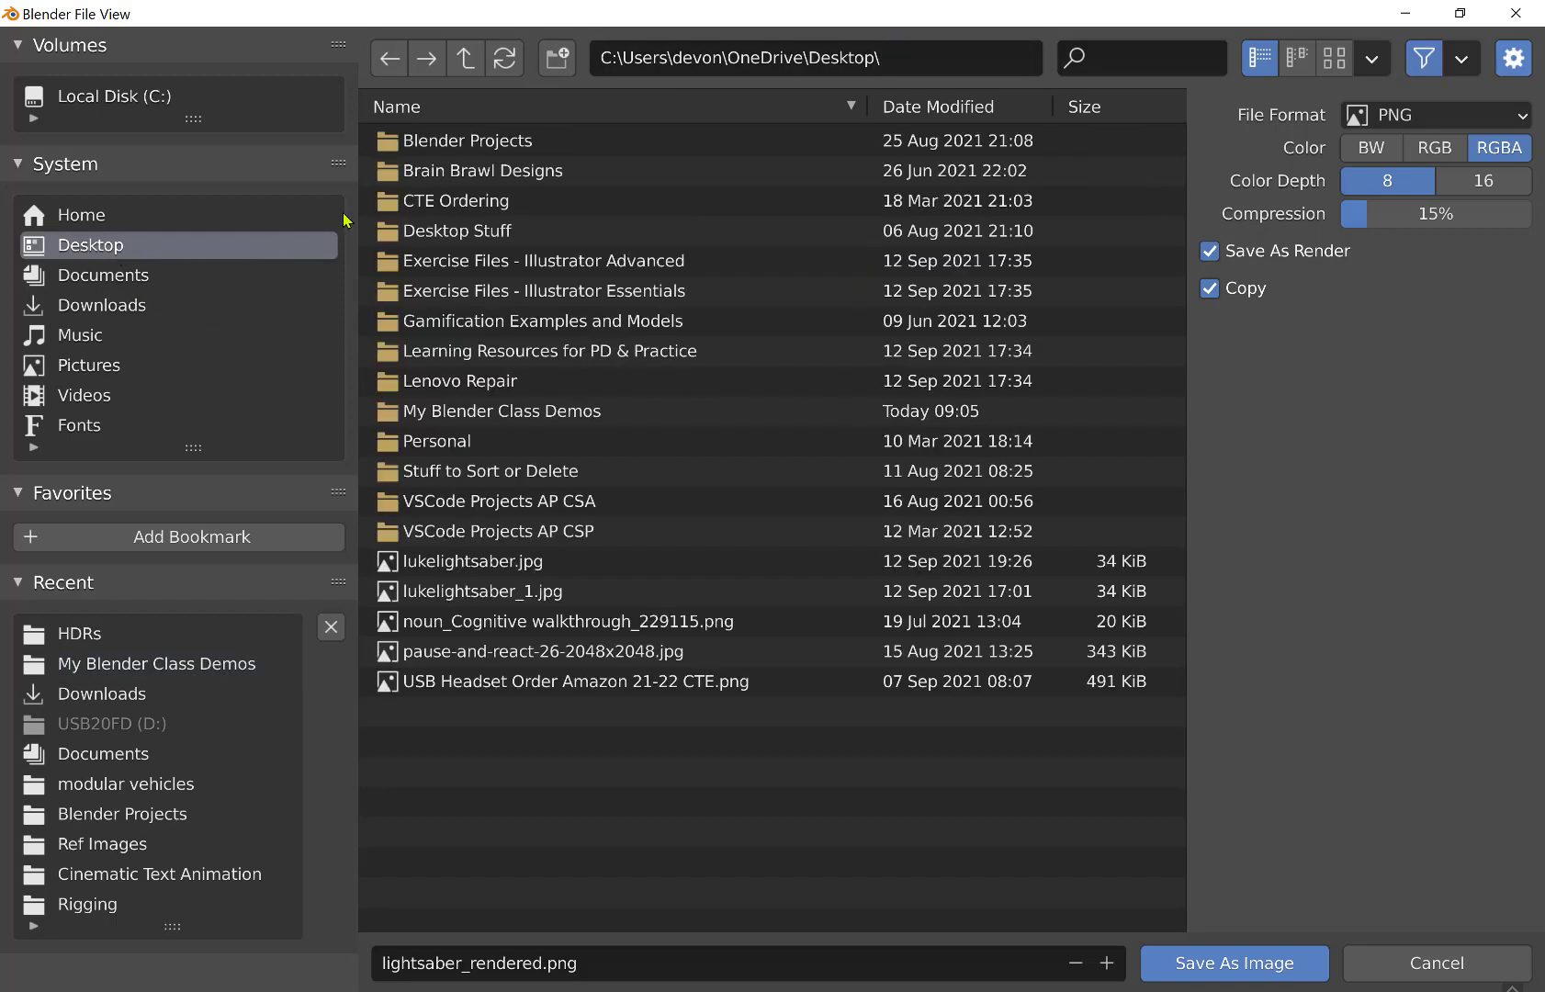
double_click(507, 145)
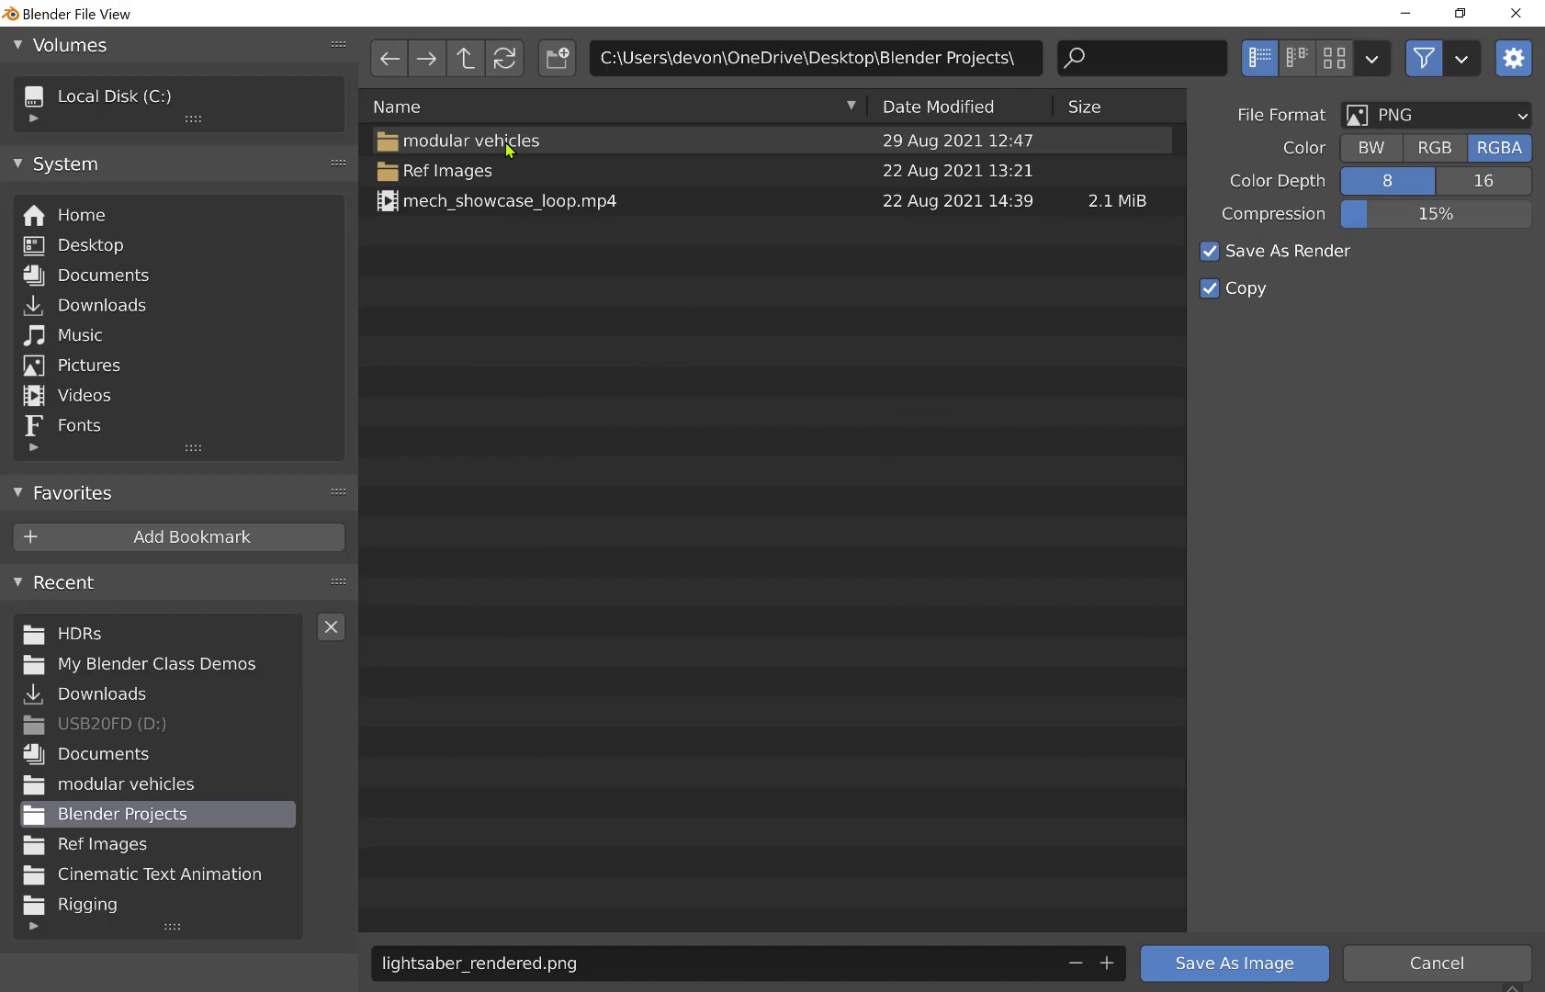
left_click(467, 60)
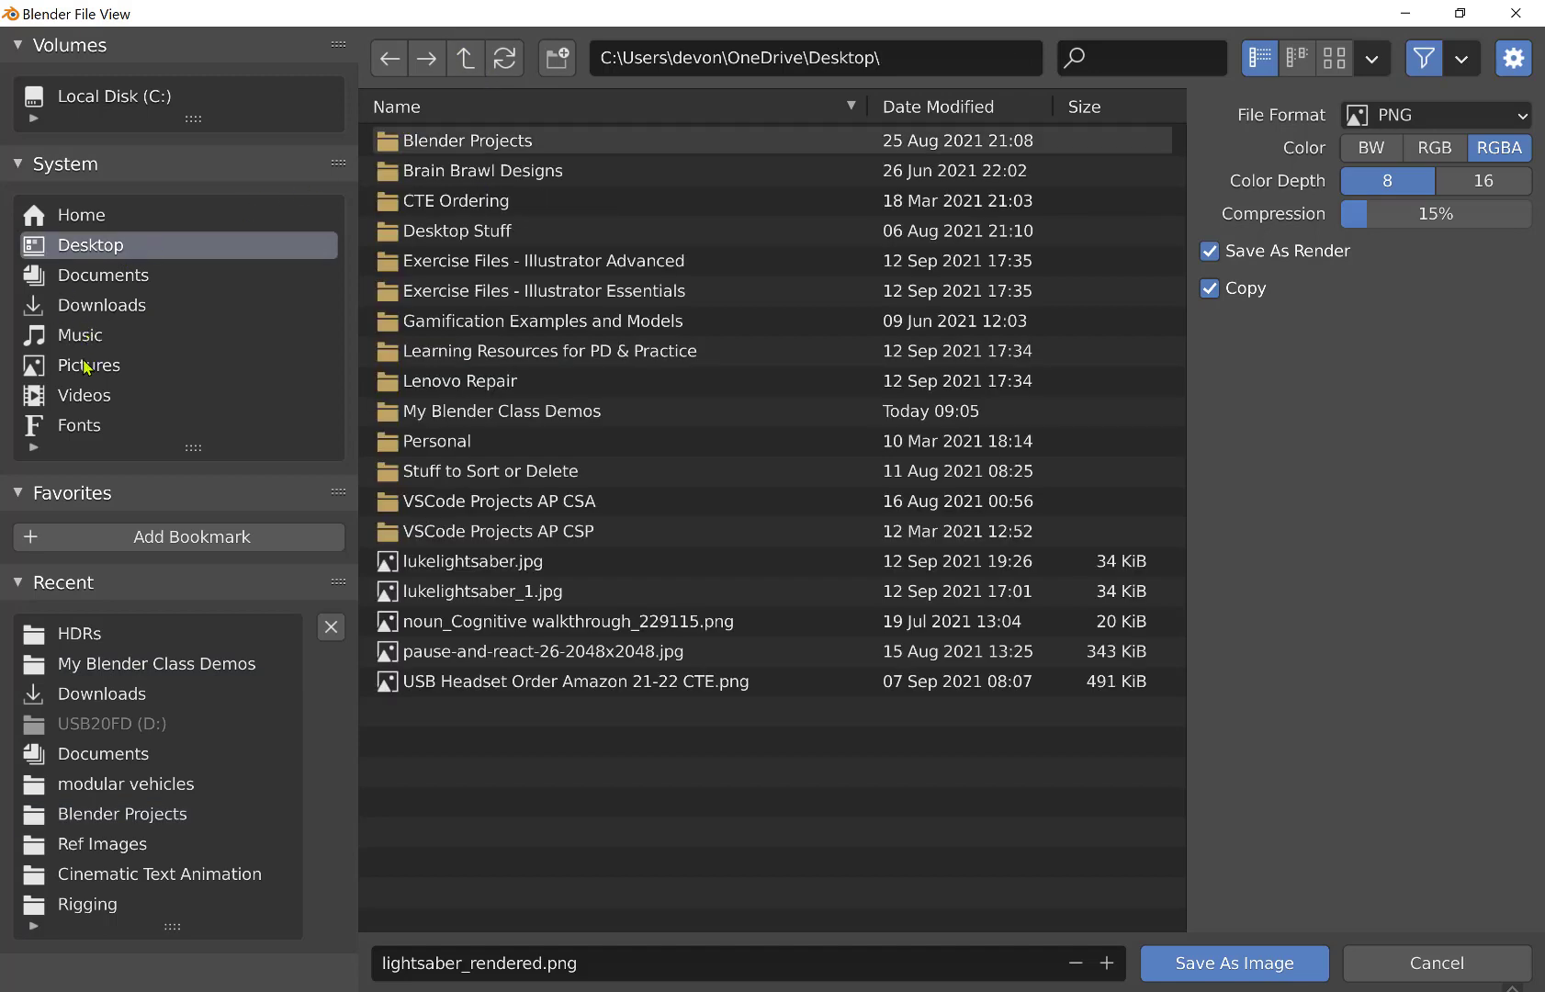
Save the render as a PNG in the Lightsaber Proj folder inside Documents\Blender Models
left_click(101, 275)
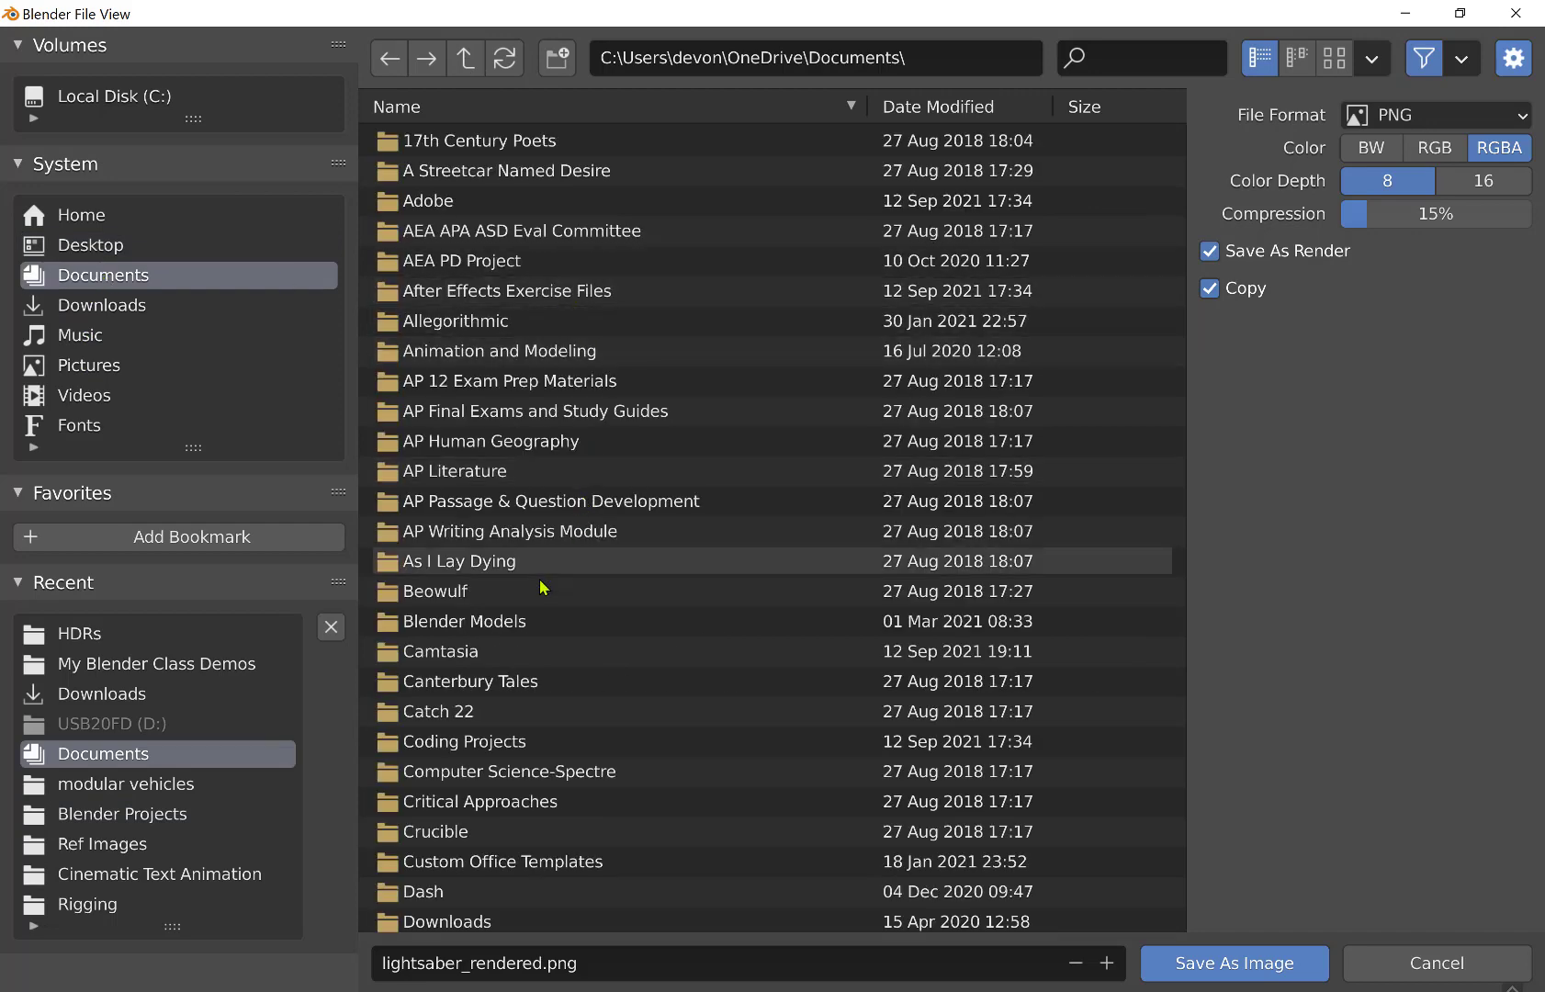
left_click(483, 627)
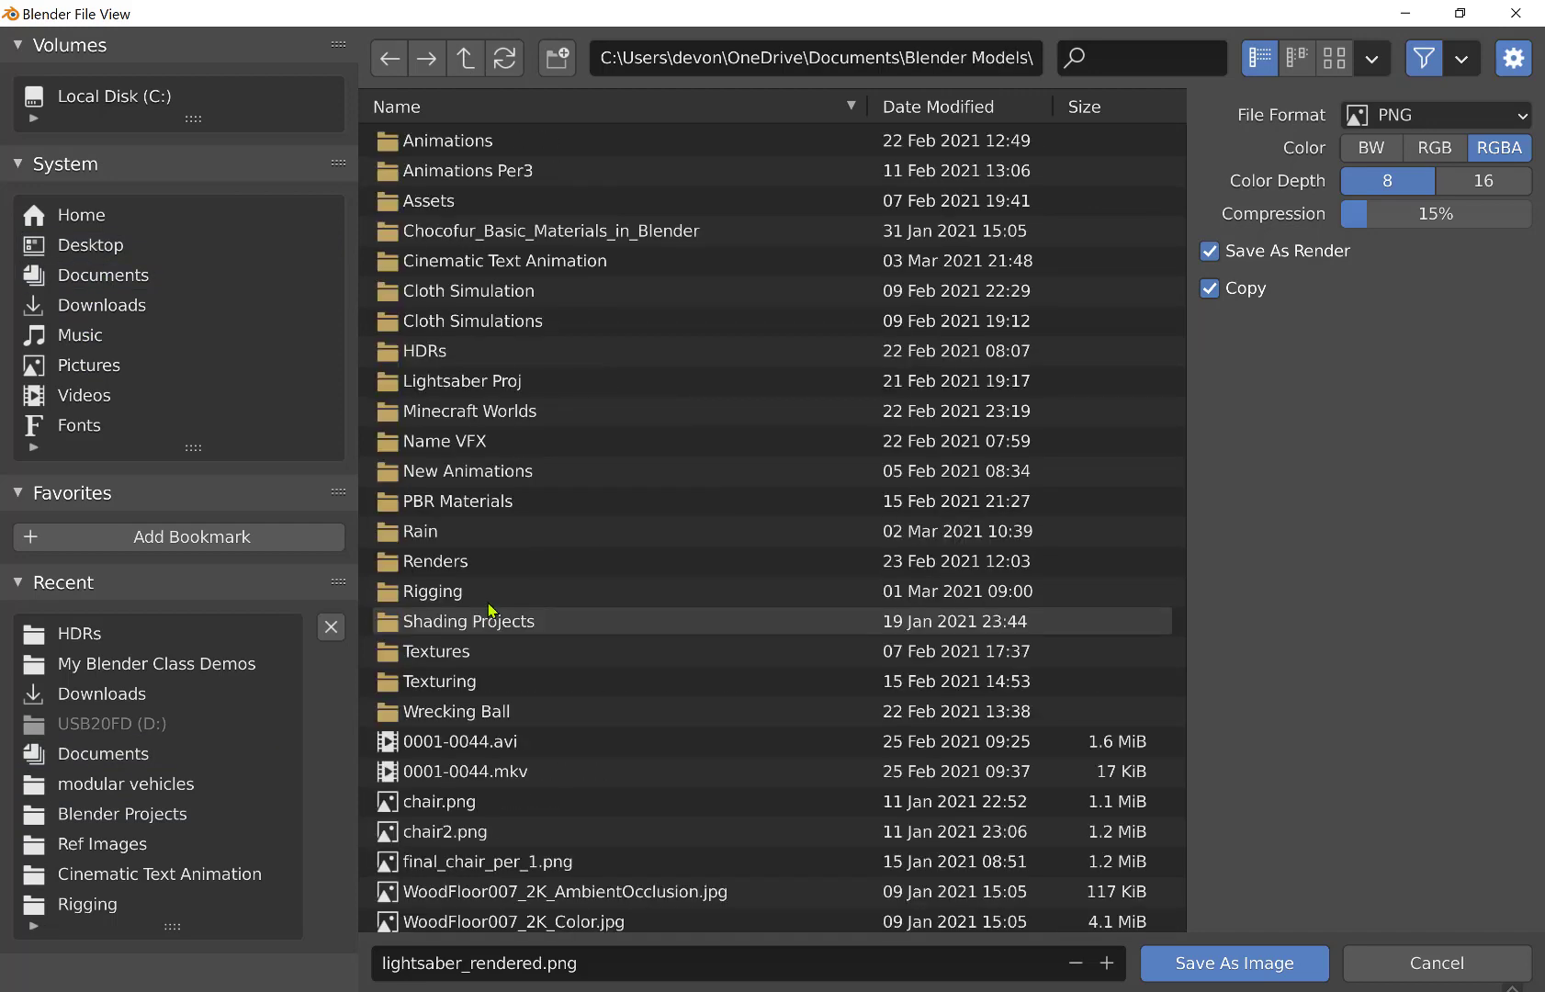
left_click(542, 383)
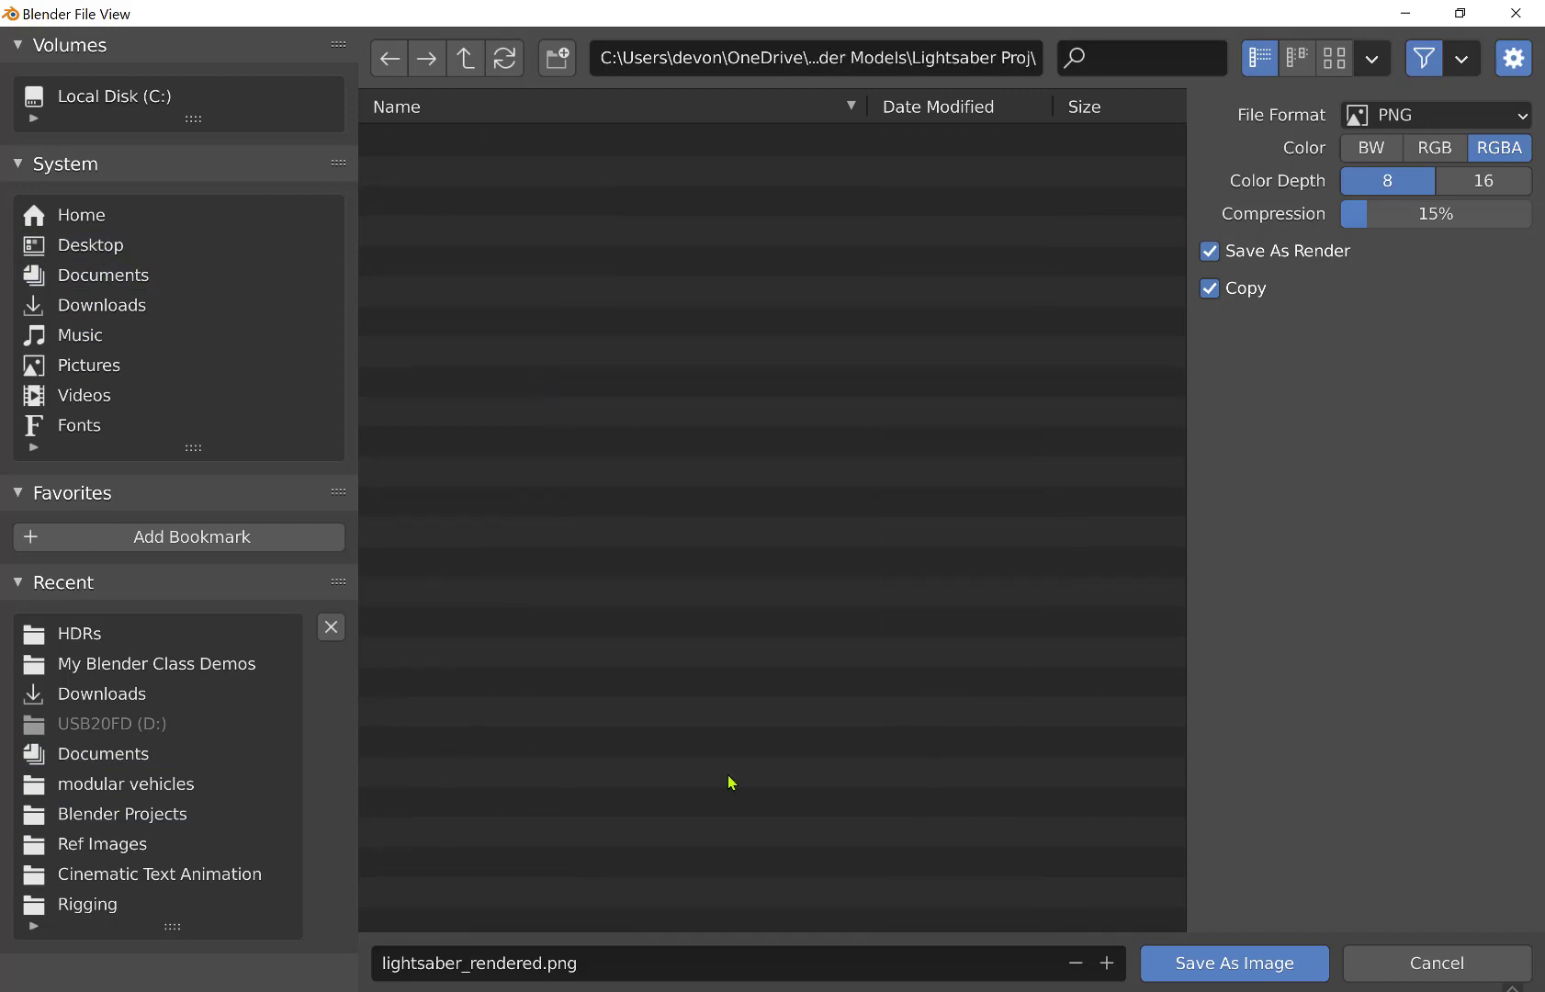
left_click(1225, 965)
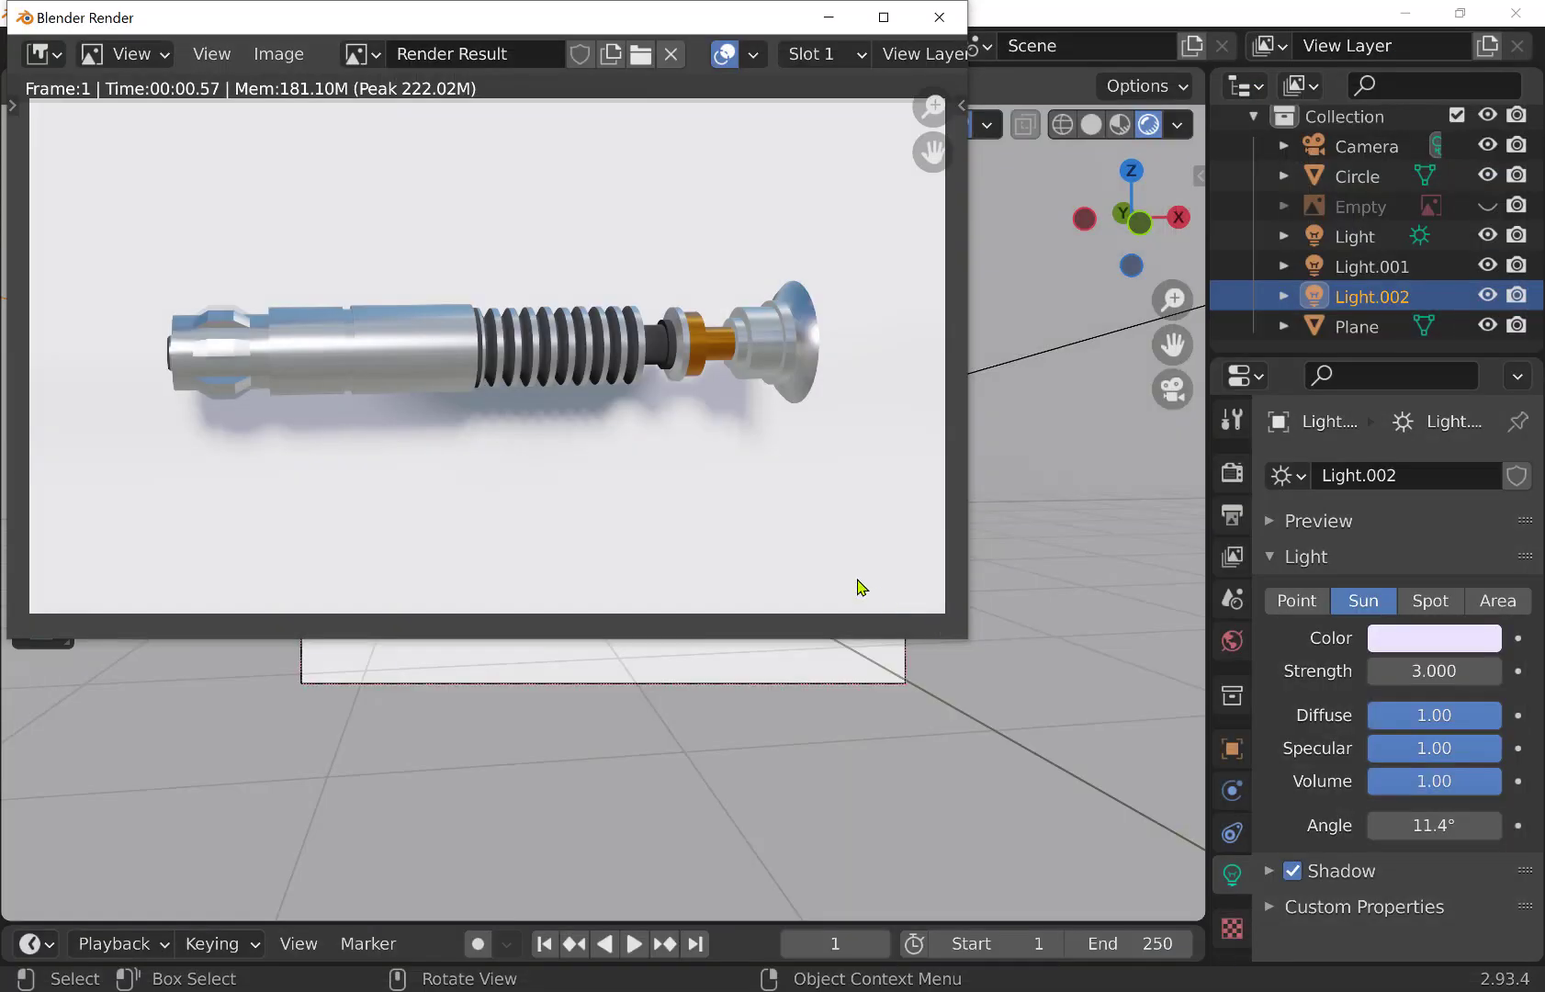